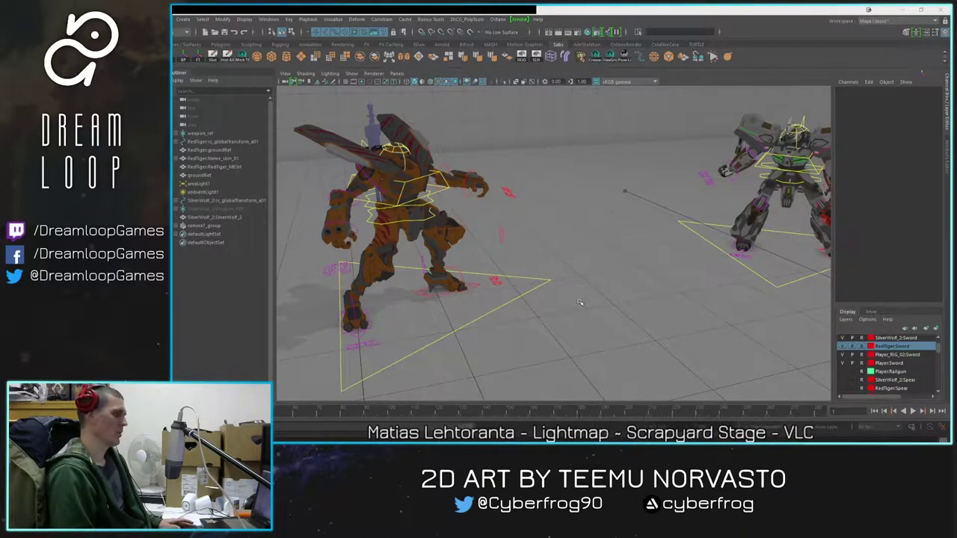
Step: Examine the RedTiger and SilverWolf stances from several angles, with RedTiger's global transform control selected
left_click_drag(598, 313, 544, 338, "alt")
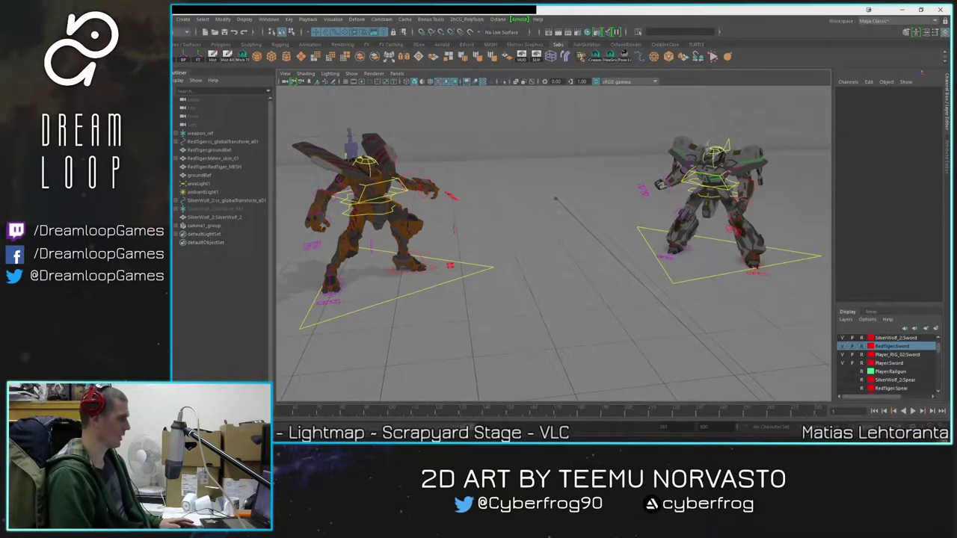
middle_click_drag(503, 243, 552, 271, "alt")
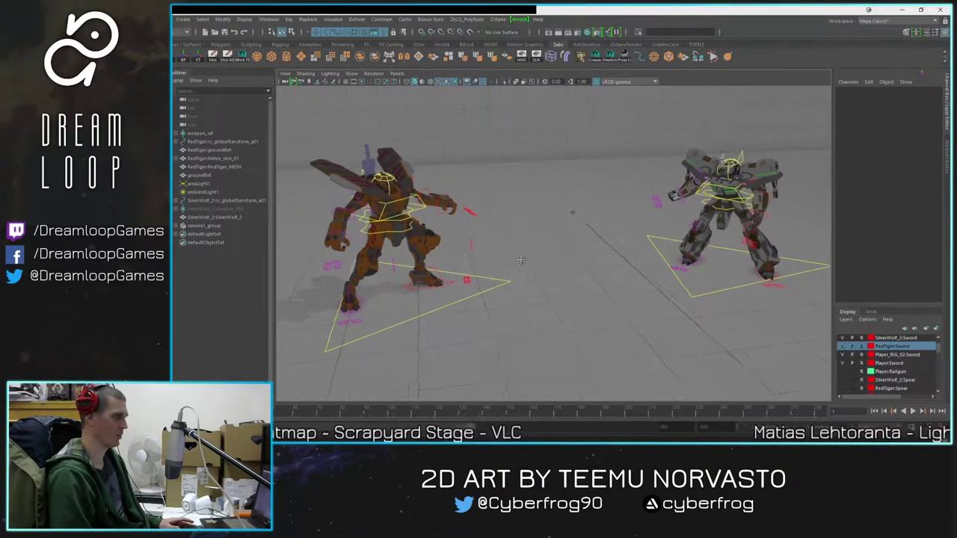
left_click_drag(524, 276, 513, 294, "alt")
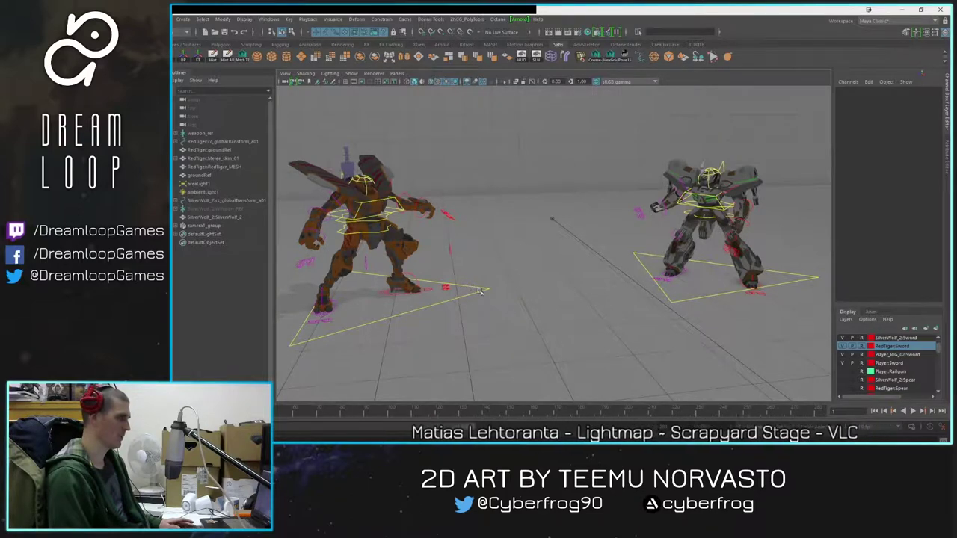
left_click(489, 290)
mouse_move(555, 350)
left_mouse_down("alt")
mouse_move(563, 322)
mouse_move(568, 345)
left_mouse_up("alt")
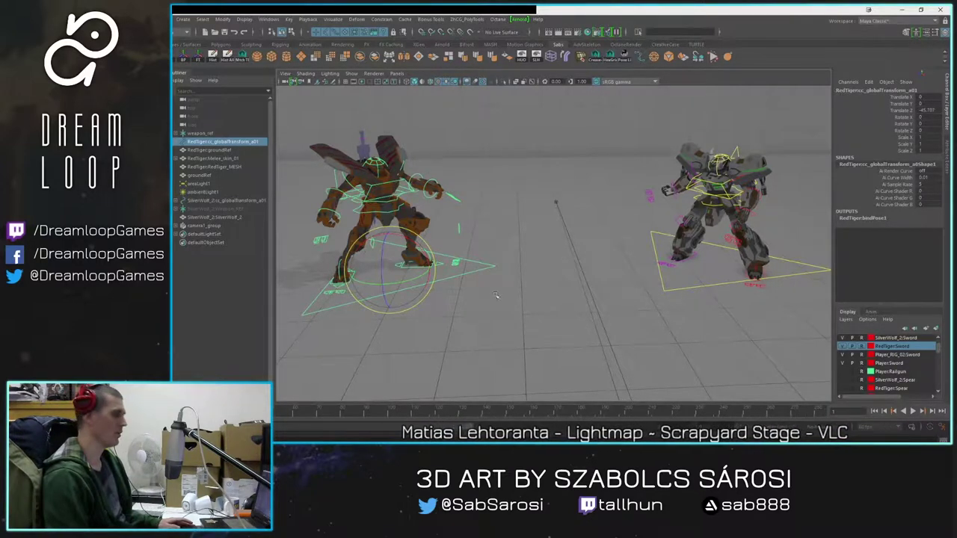
left_click_drag(449, 315, 454, 346, "alt")
middle_click_drag(454, 346, 477, 354, "alt")
right_click_drag(476, 353, 442, 346, "alt")
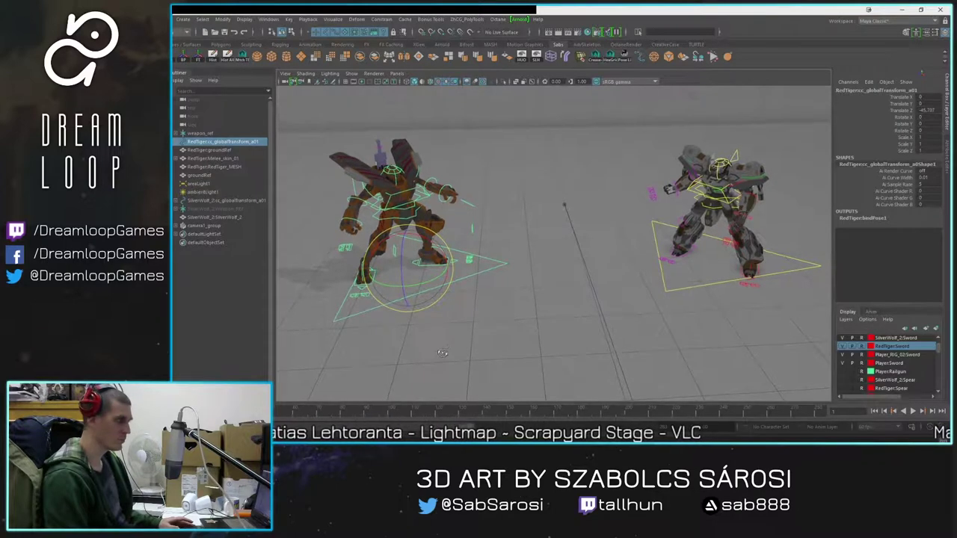
middle_click_drag(444, 352, 416, 337, "alt")
left_click_drag(415, 337, 373, 207, "alt")
key("w")
right_click_drag(374, 206, 392, 217, "alt")
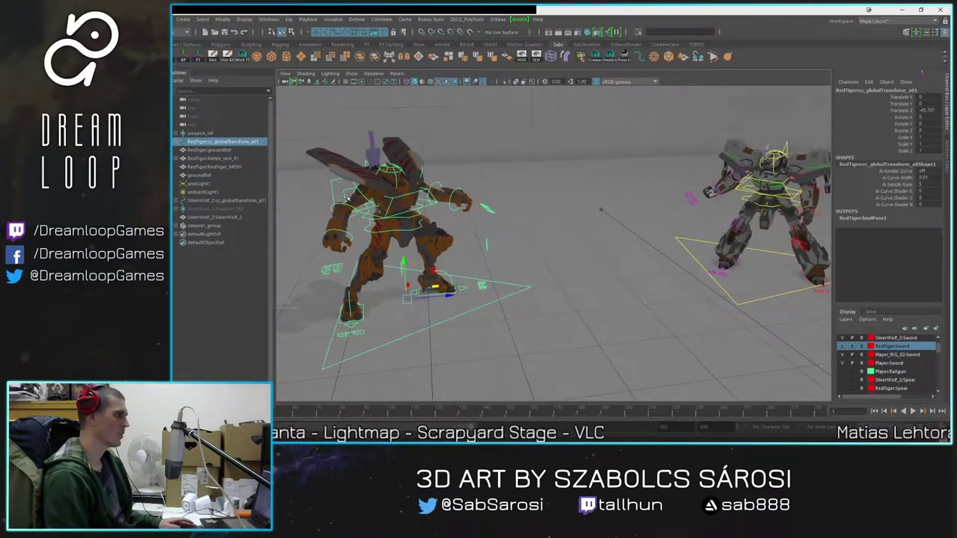
Step: Select RedTiger's COG control around the torso and test the timeline playback
left_click(367, 227)
left_click_drag(454, 301, 446, 292, "alt")
middle_click_drag(450, 307, 442, 285, "alt")
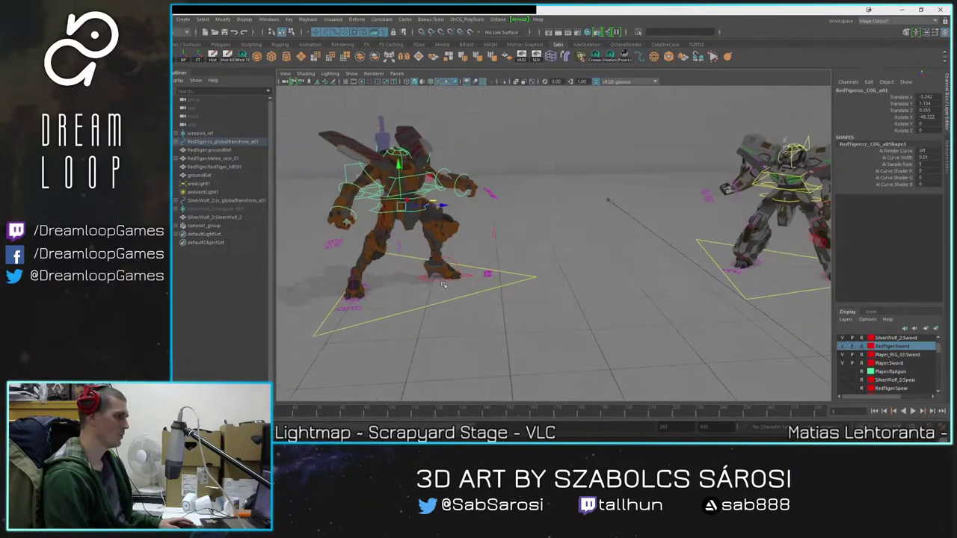
left_click_drag(506, 269, 507, 261, "alt")
key("alt+v")
key("alt+v")
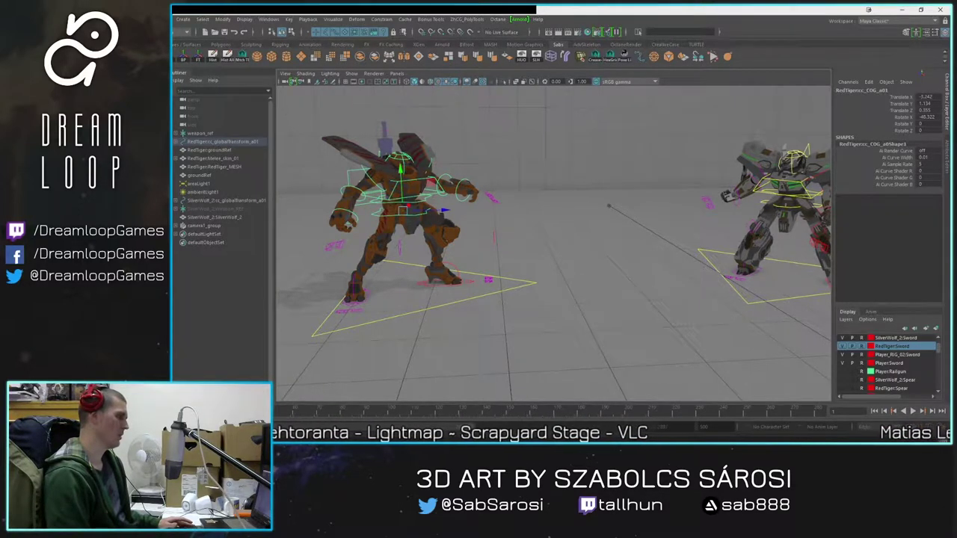
key("alt+v")
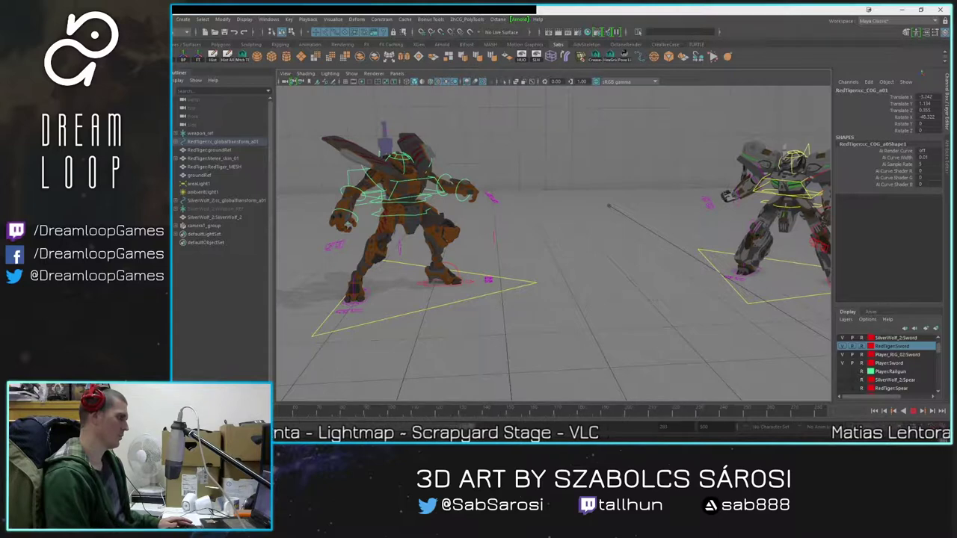
key("alt+v")
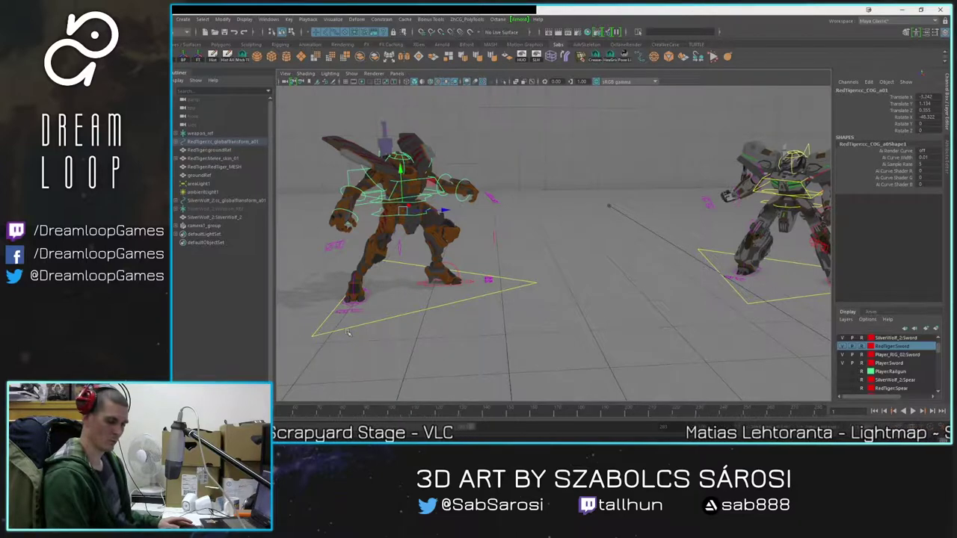
Step: Examine RedTiger's starting stance and its distance to SilverWolf from several angles
left_click_drag(483, 304, 477, 312, "alt")
middle_click_drag(477, 312, 417, 314, "alt")
left_click_drag(417, 314, 442, 317, "alt")
middle_click_drag(442, 316, 461, 319, "alt")
left_click_drag(461, 319, 453, 330, "alt")
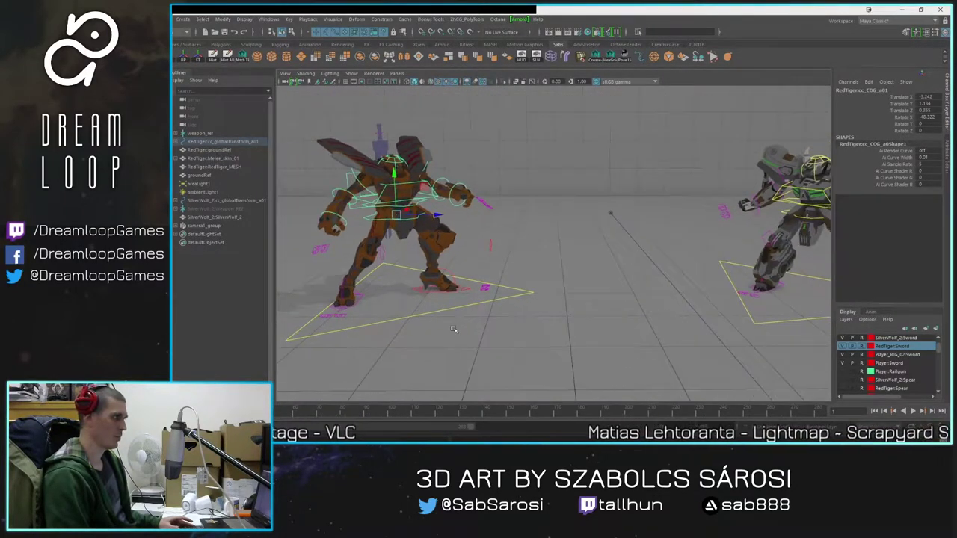
middle_click_drag(454, 330, 451, 286, "alt")
mouse_move(451, 287)
left_mouse_down("alt")
mouse_move(456, 300)
mouse_move(447, 298)
left_mouse_up("alt")
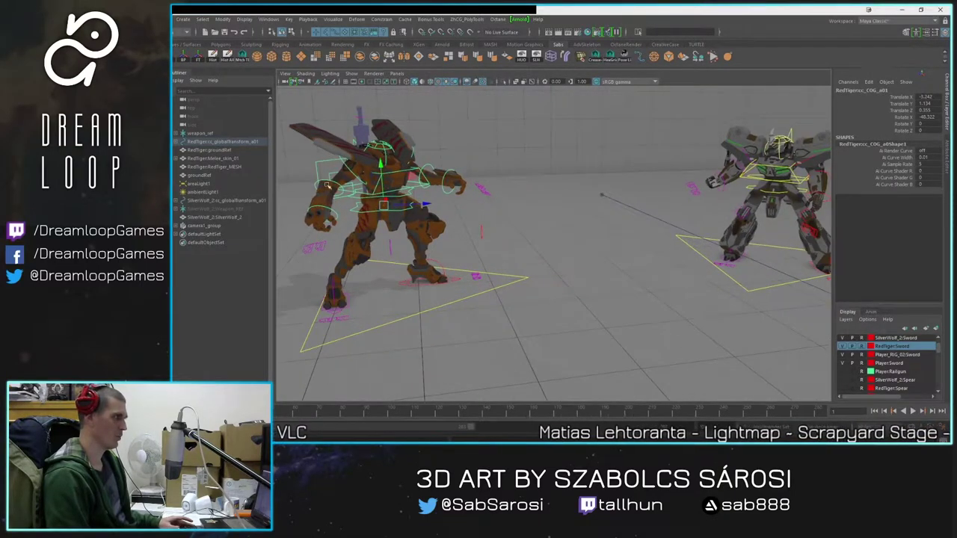
left_click_drag(327, 185, 319, 157, "alt")
middle_click_drag(319, 157, 331, 173, "alt")
middle_click_drag(492, 308, 473, 305, "alt")
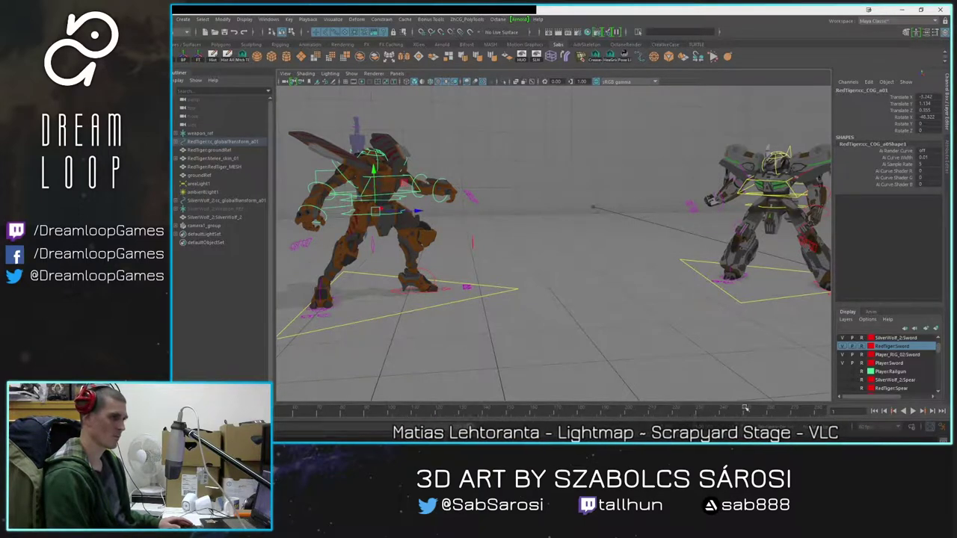
left_click_drag(404, 184, 517, 193)
left_click_drag(417, 257, 495, 286, "alt")
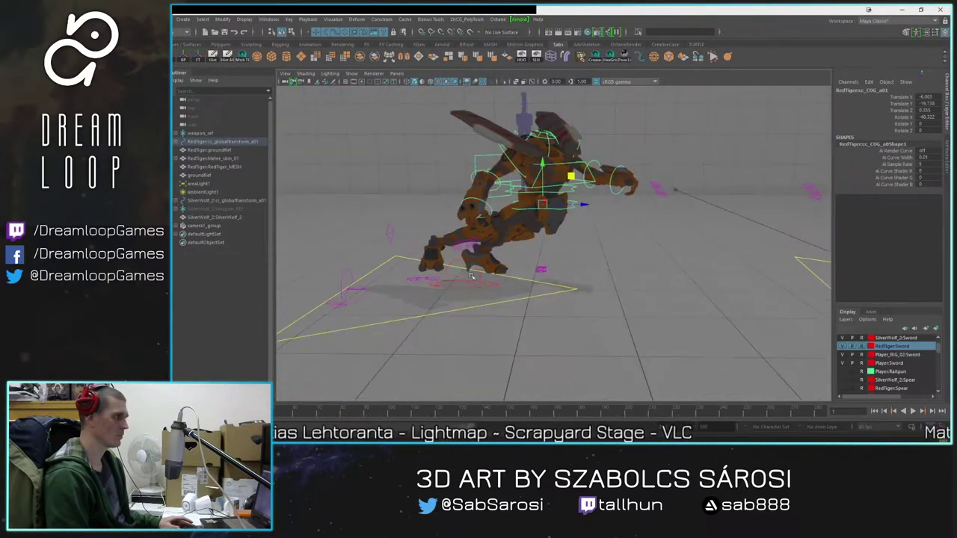
left_click(482, 290)
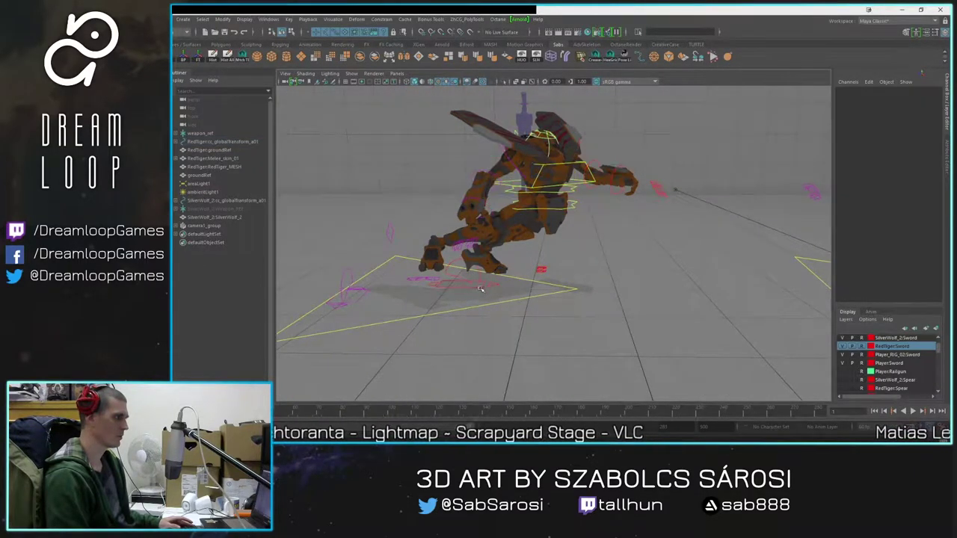
key("ctrl+z")
key("ctrl+z")
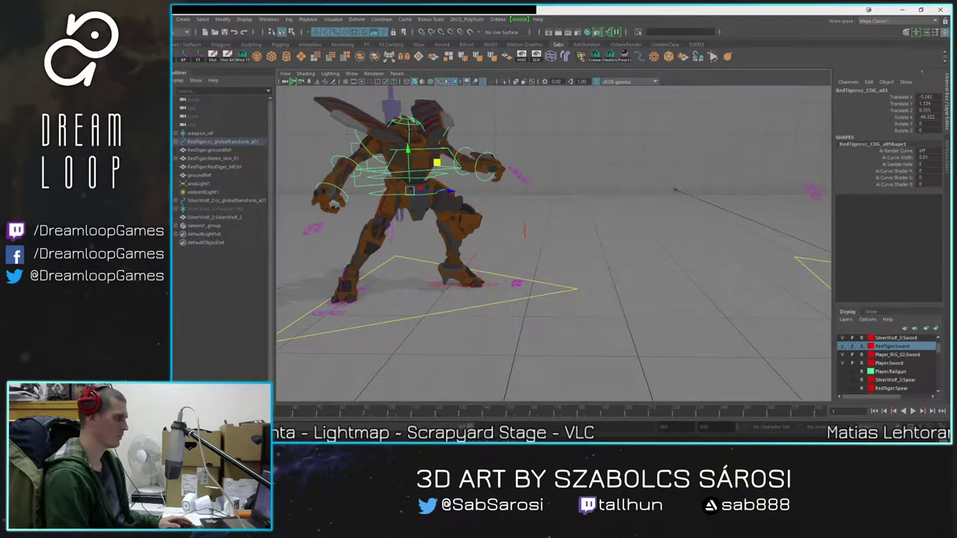
Step: Set a keyframe on RedTiger's COG control at frame 1 in the starting stance
key("q")
key("w")
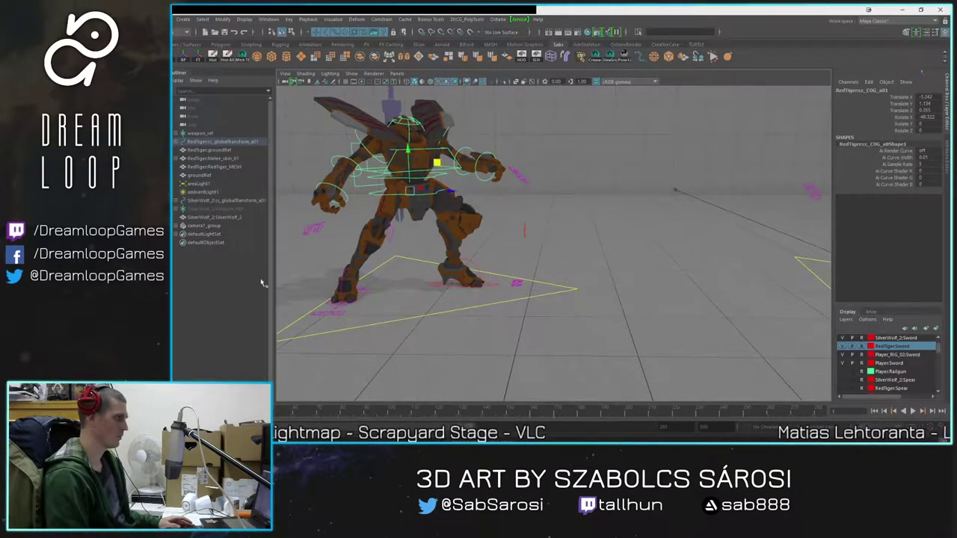
left_click_drag(344, 224, 341, 217, "alt")
left_click(353, 190)
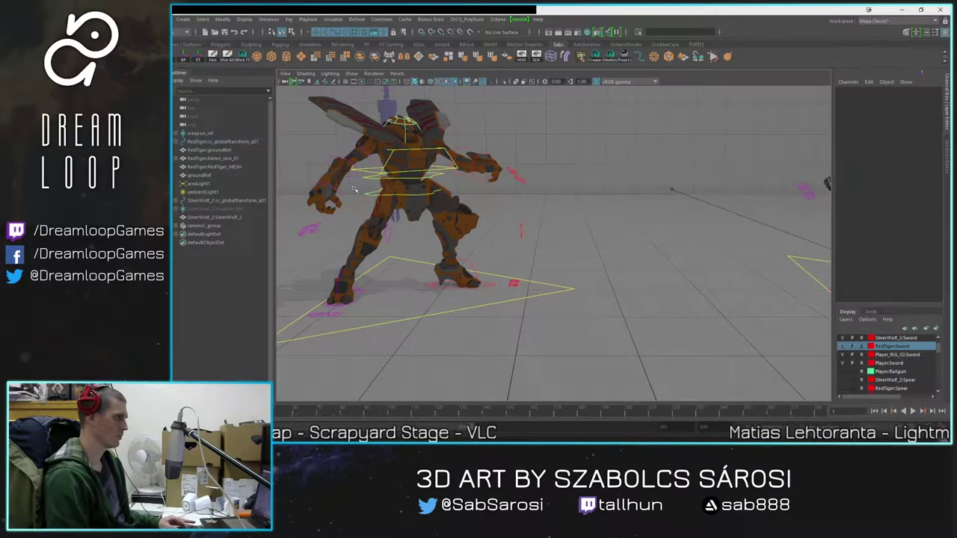
key("ctrl+z")
key("s")
Step: At frame 10, move RedTiger's COG control forward to SilverWolf, to Translate Y about -59, and keyframe it
key("alt+v")
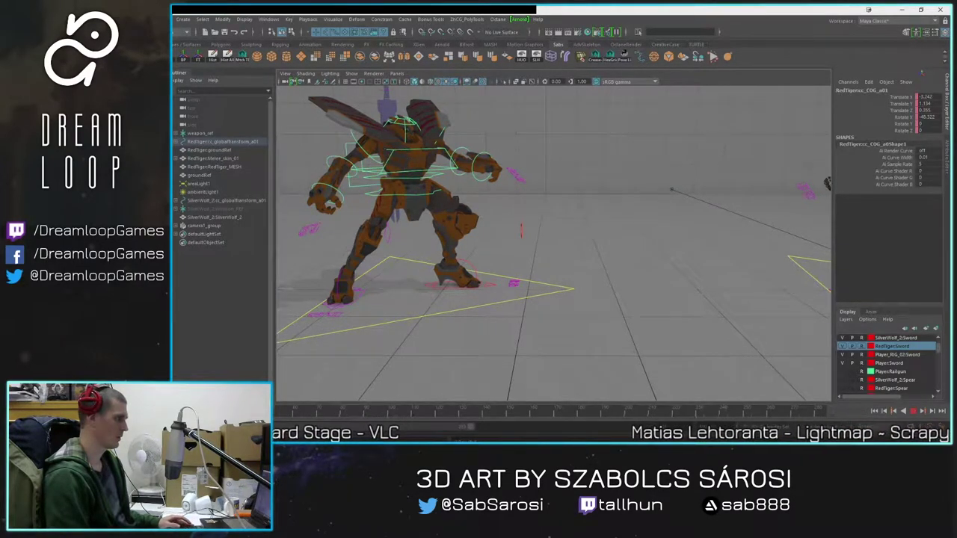
key("alt+v")
left_click_drag(420, 187, 793, 226, "alt")
middle_click_drag(728, 252, 630, 251, "alt")
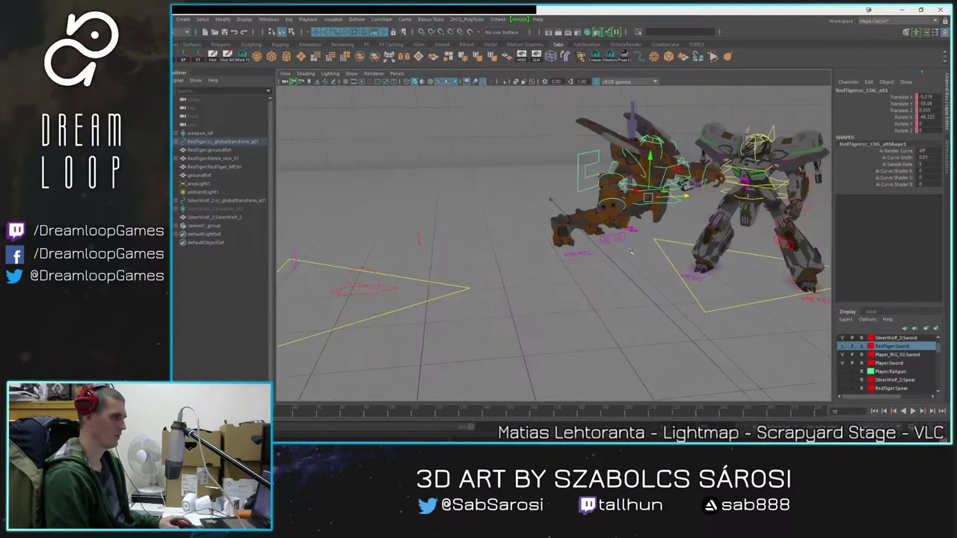
left_click_drag(630, 251, 572, 337, "alt")
key("s")
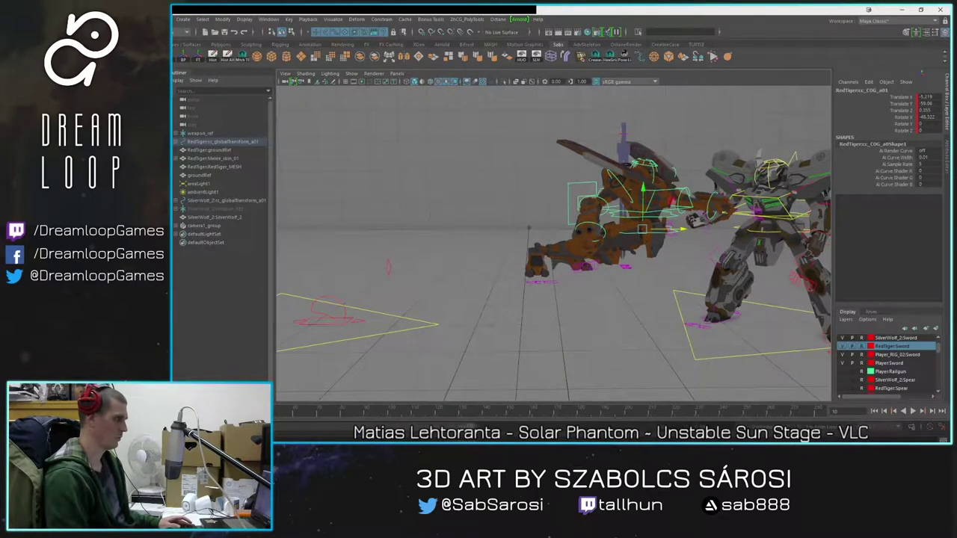
Step: Play back RedTiger's body lunge towards SilverWolf to review its motion
key("alt+v")
key("alt+v")
left_click(914, 412)
left_click(913, 414)
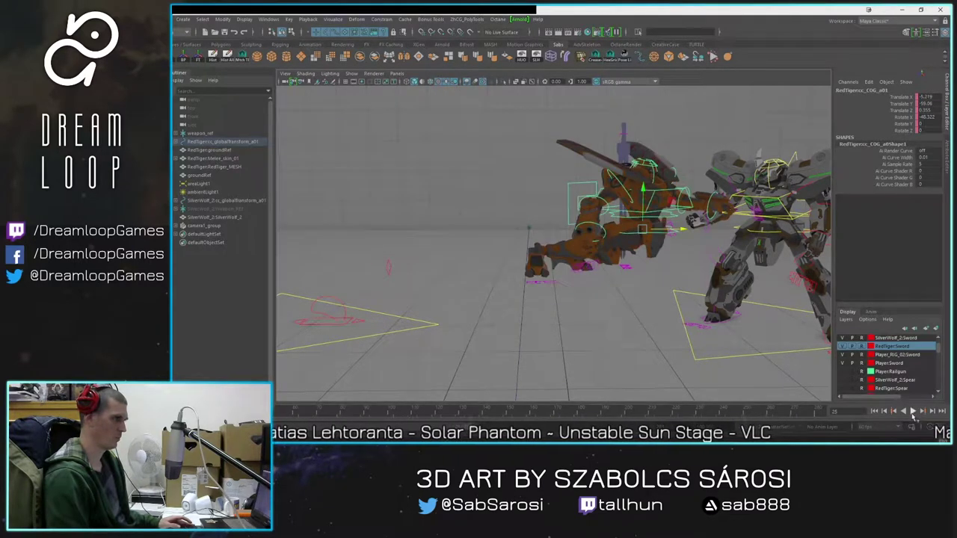
key("alt+v")
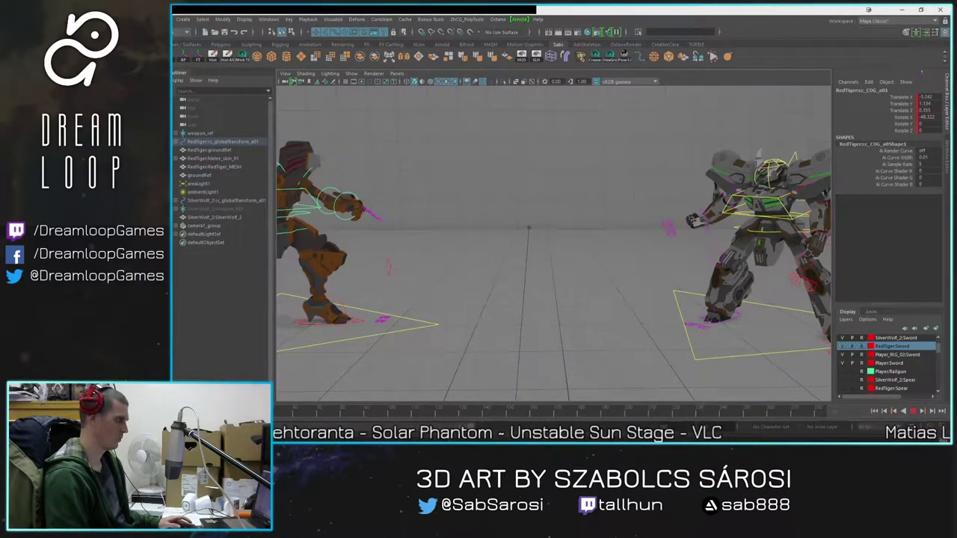
key("alt+v")
Step: Keyframe both RedTiger foot controls at frame 1 and move them forward at frame 10, the right foot to Translate Z about 17.6
middle_click_drag(322, 339, 414, 339, "alt")
left_click(355, 323)
middle_click_drag(356, 333, 422, 329, "alt")
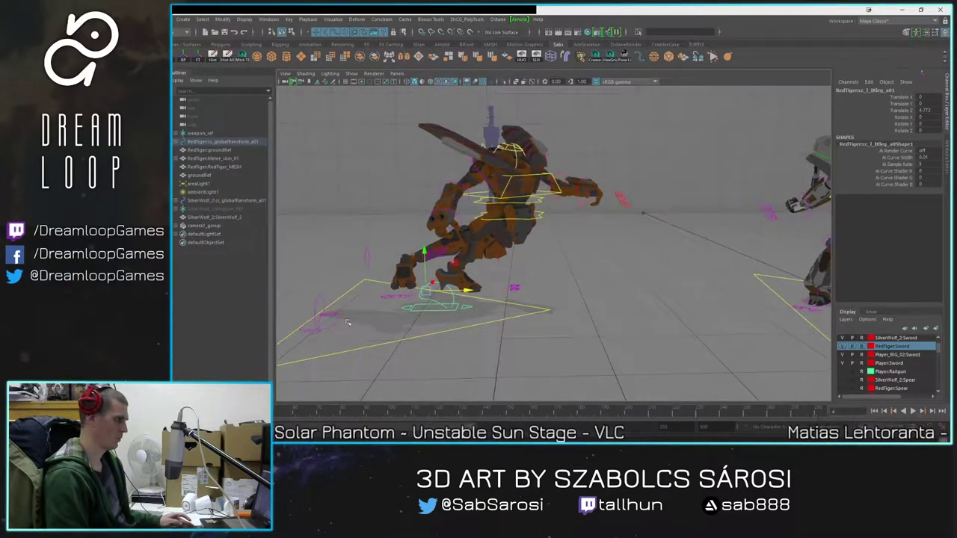
left_click(336, 319)
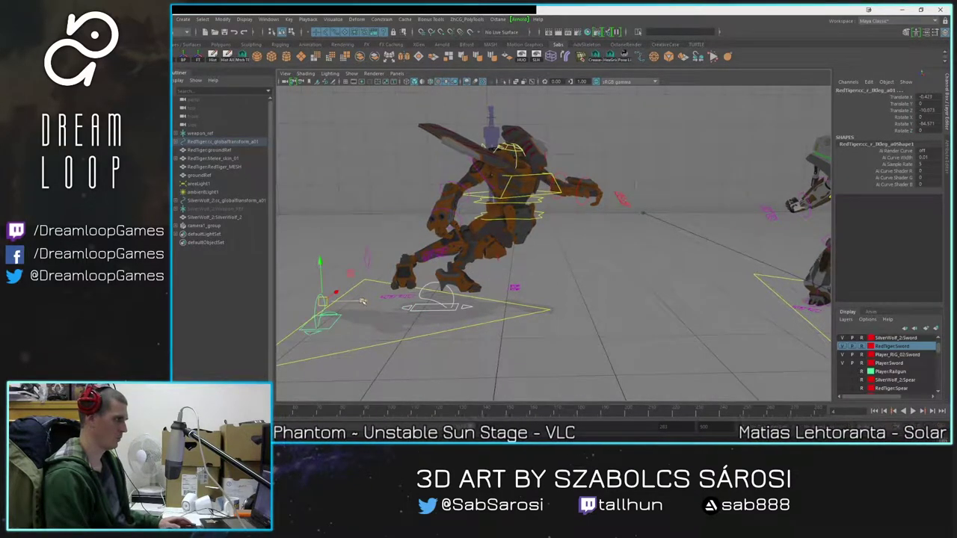
key("comma")
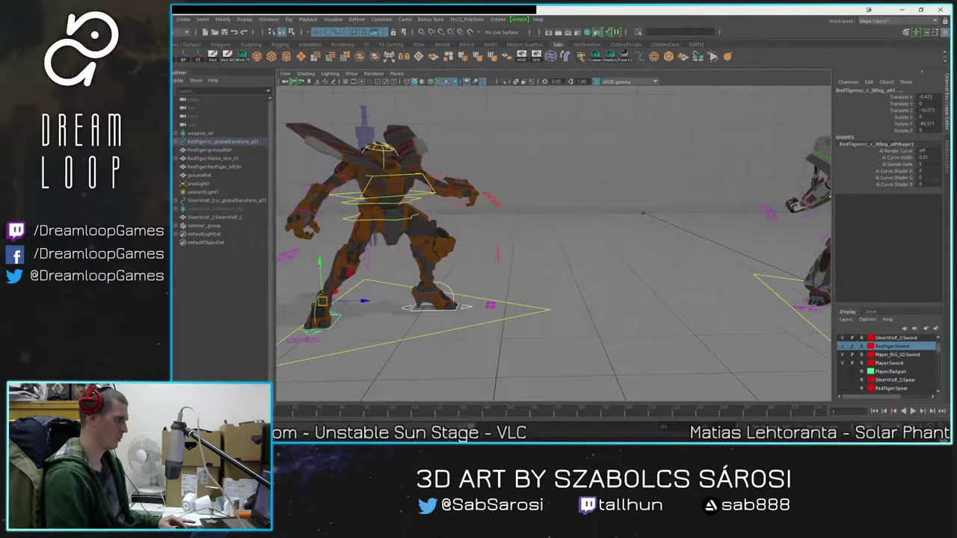
key("alt+v")
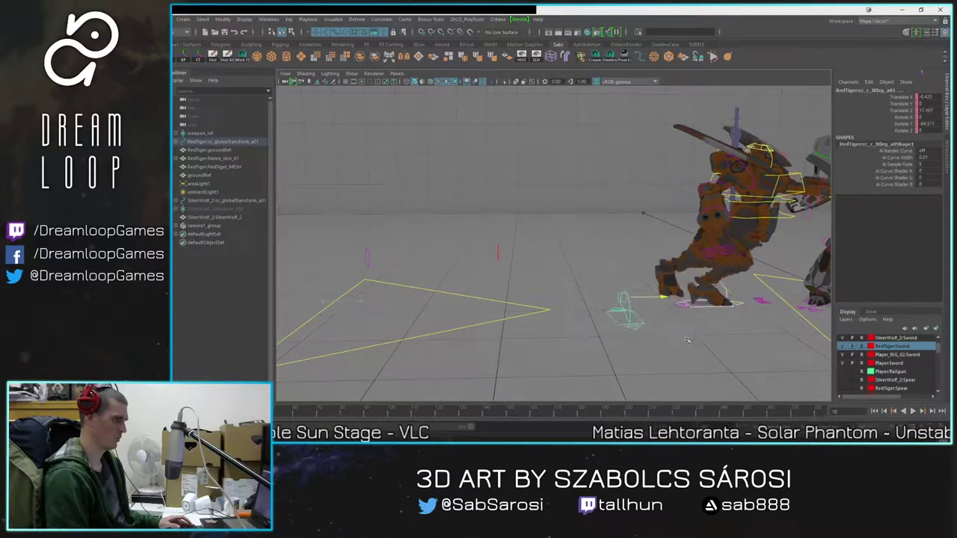
middle_click_drag(737, 340, 643, 337)
Step: Keyframe both RedTiger knee controls at frame 1 and move them forward at frame 10, the right knee to Translate Z about 51.7
left_click_drag(643, 336, 369, 234, "alt")
left_click(369, 236)
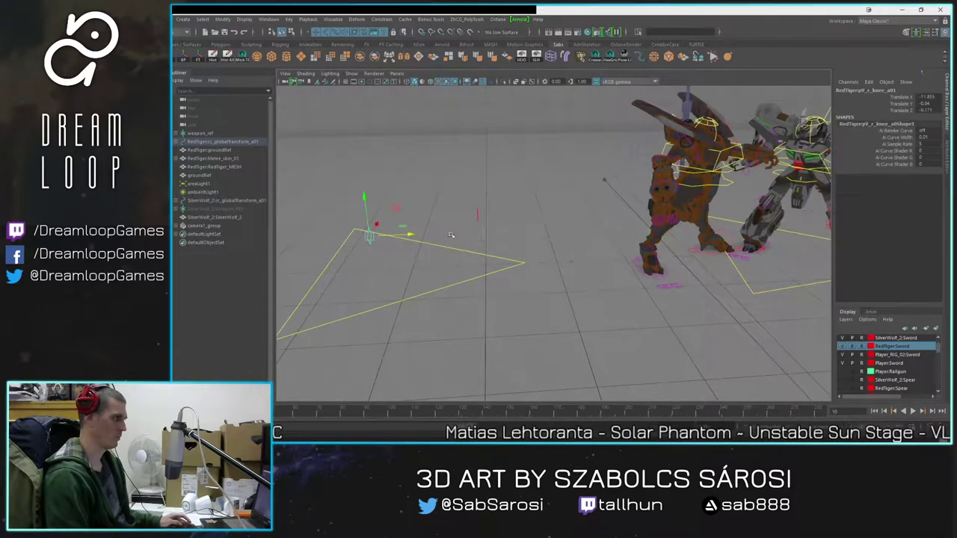
left_click(473, 217)
left_click(368, 236)
left_click_drag(176, 411, 156, 411)
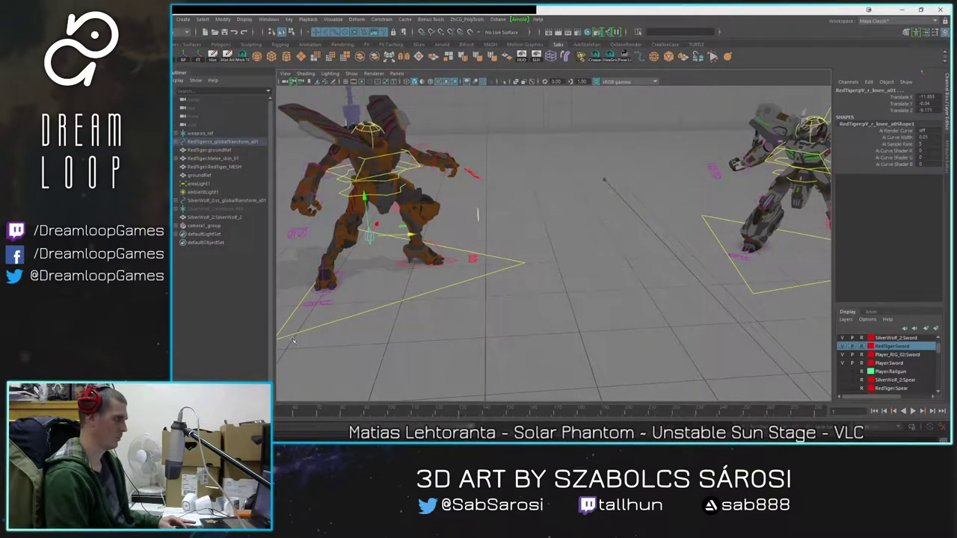
key("alt+v")
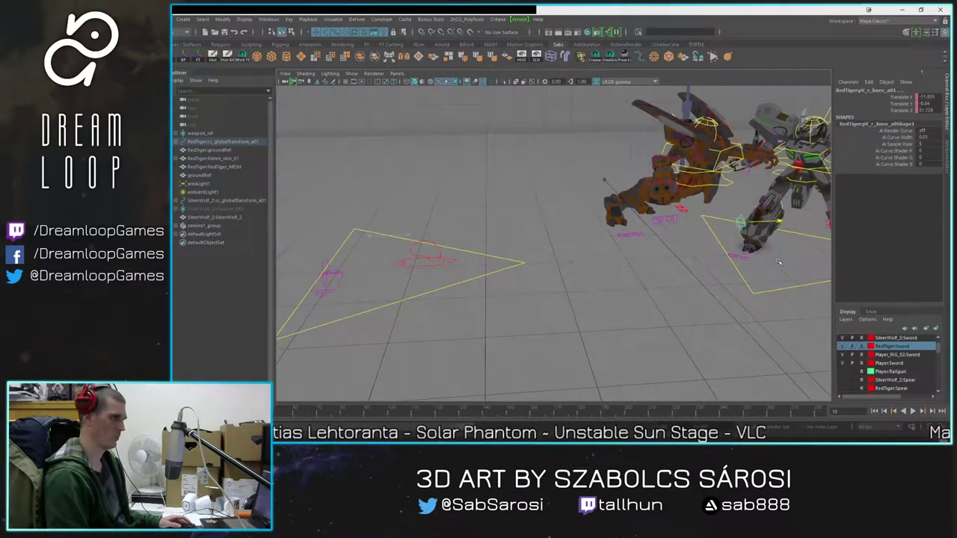
left_click_drag(768, 267, 580, 317, "alt")
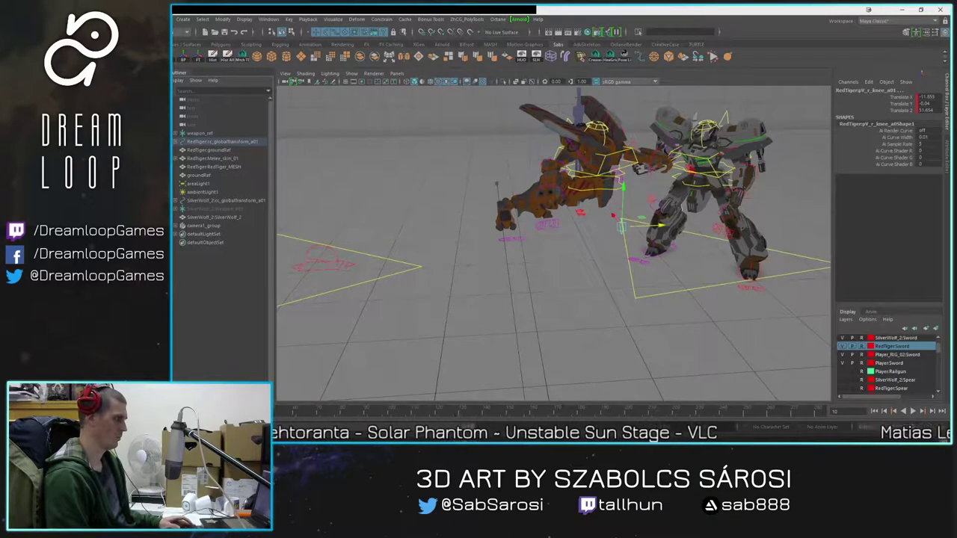
key("alt+v")
Step: Move both RedTiger foot controls forward under the body at frame 10, the right foot to Translate Z about 51.3
left_click_drag(306, 280, 445, 263, "alt")
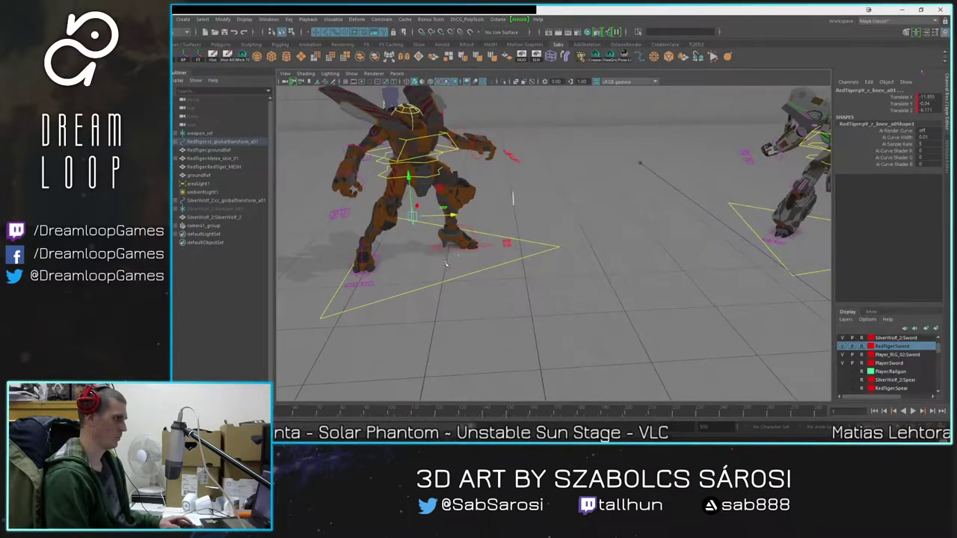
left_click(441, 279)
left_click(456, 252)
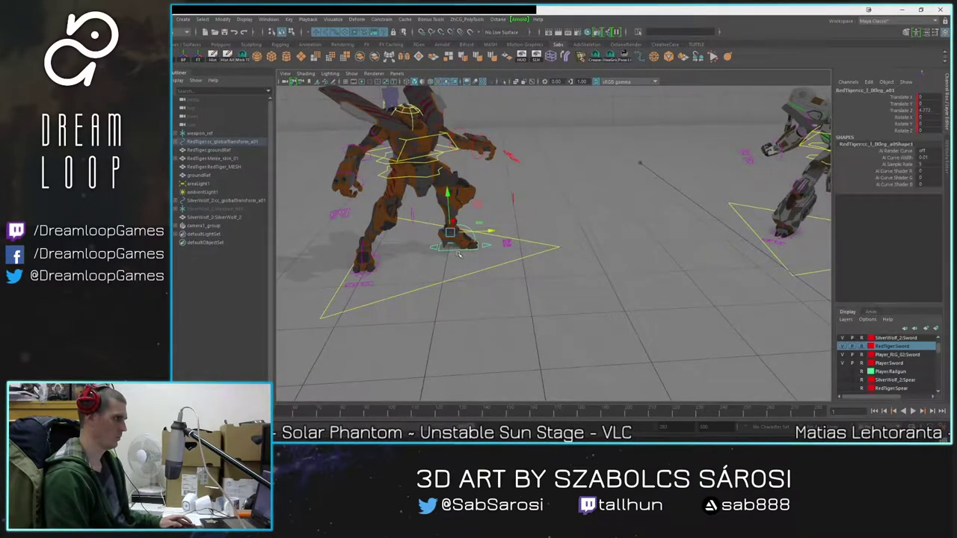
left_click(379, 265)
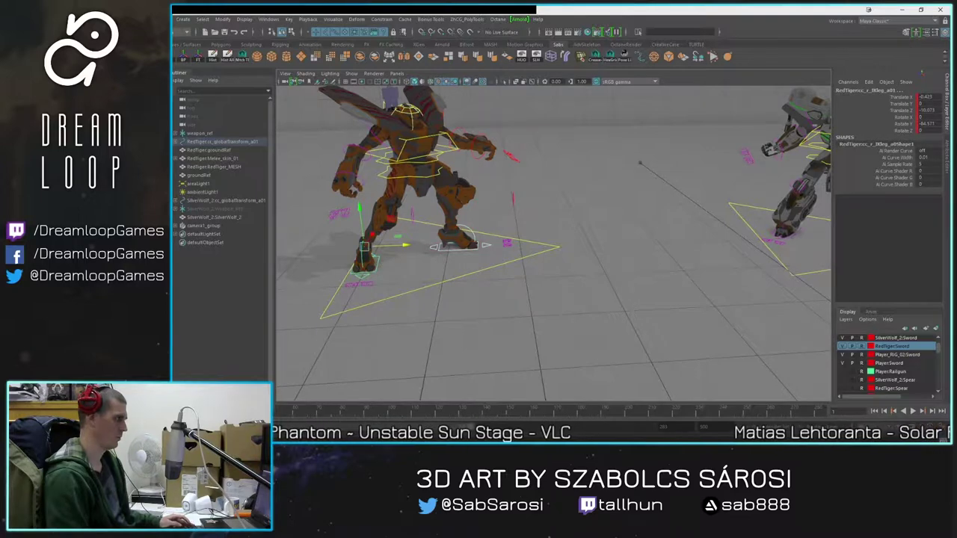
key("alt+v")
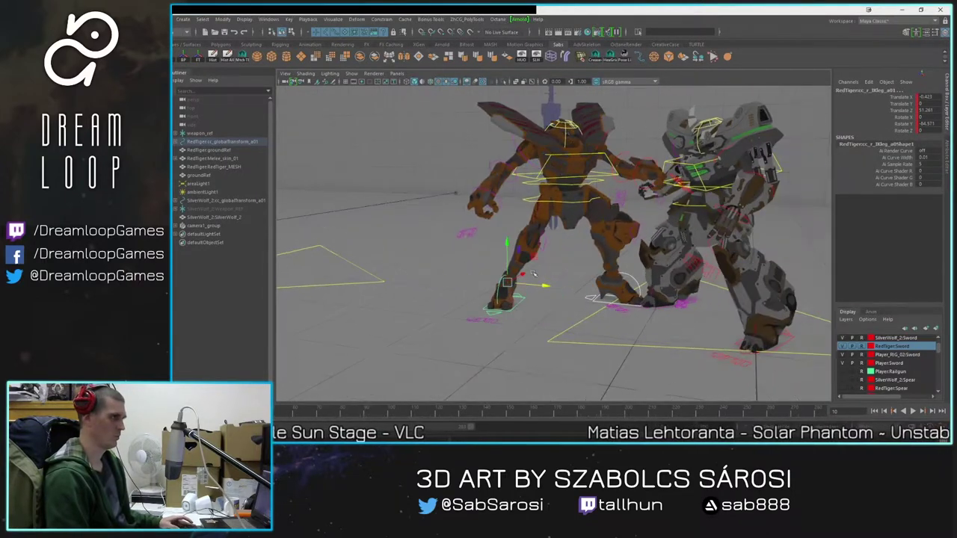
Step: Play back RedTiger's lunge from frame 1 to review the foot and knee motion
key("comma")
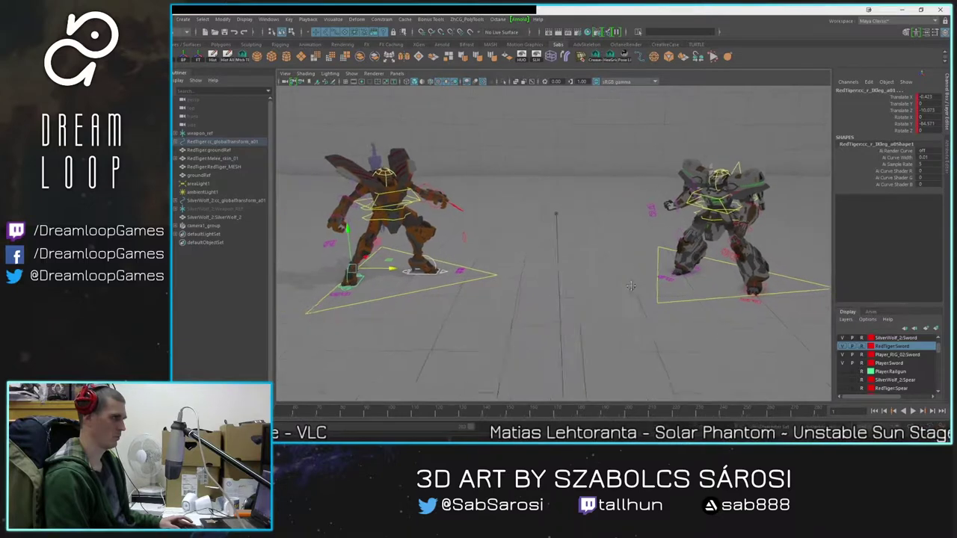
left_click(913, 412)
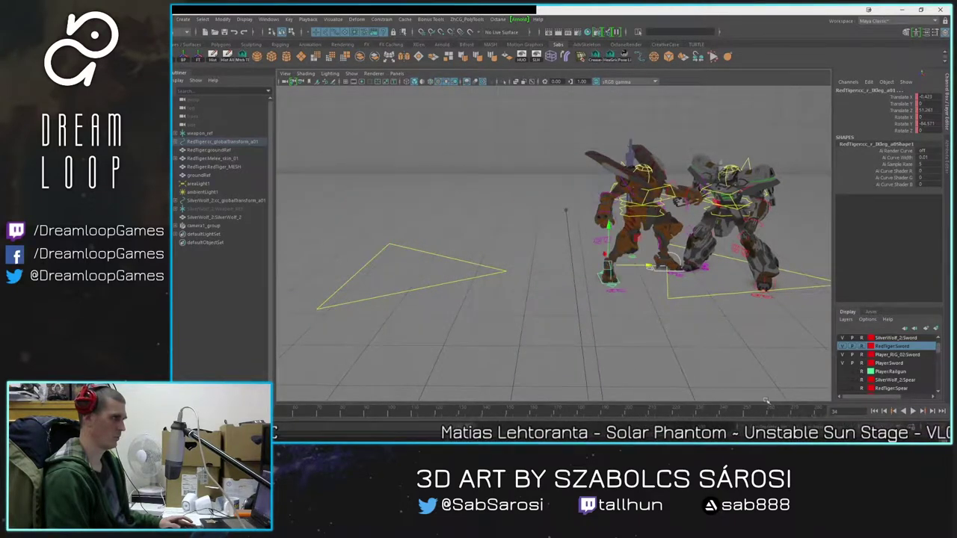
key("alt+v")
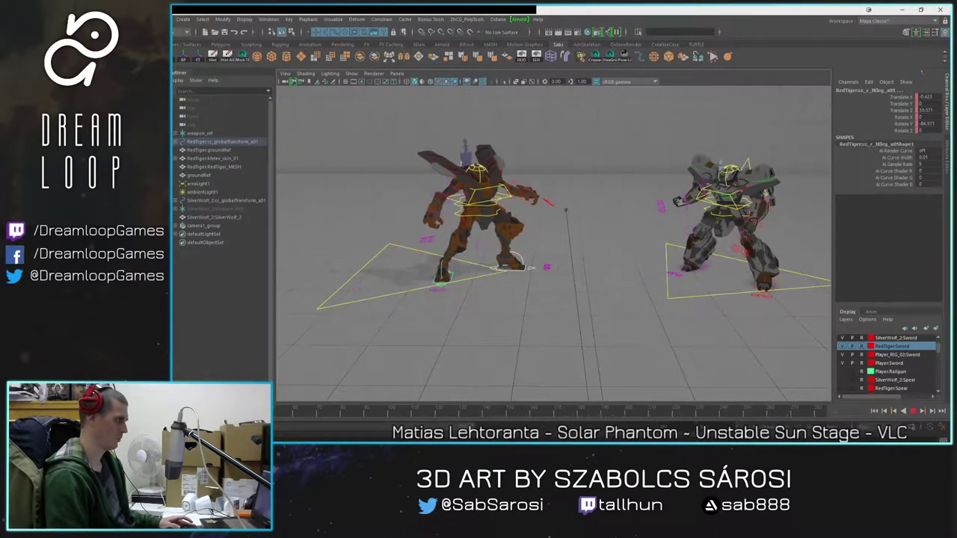
right_click_drag(426, 297, 536, 216, "alt")
middle_click_drag(344, 164, 400, 180, "alt")
left_click_drag(400, 179, 571, 247, "alt")
left_click(450, 215)
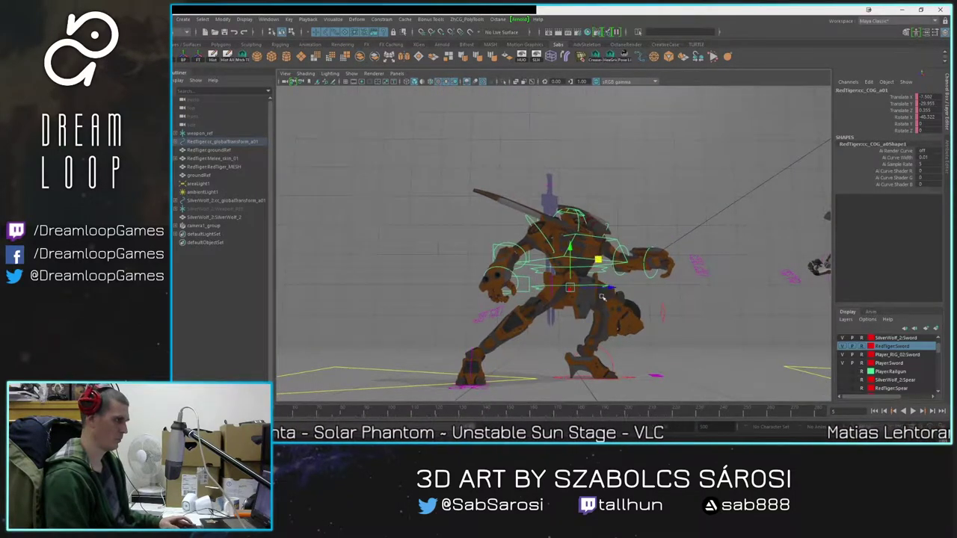
left_click_drag(549, 241, 540, 208, "alt")
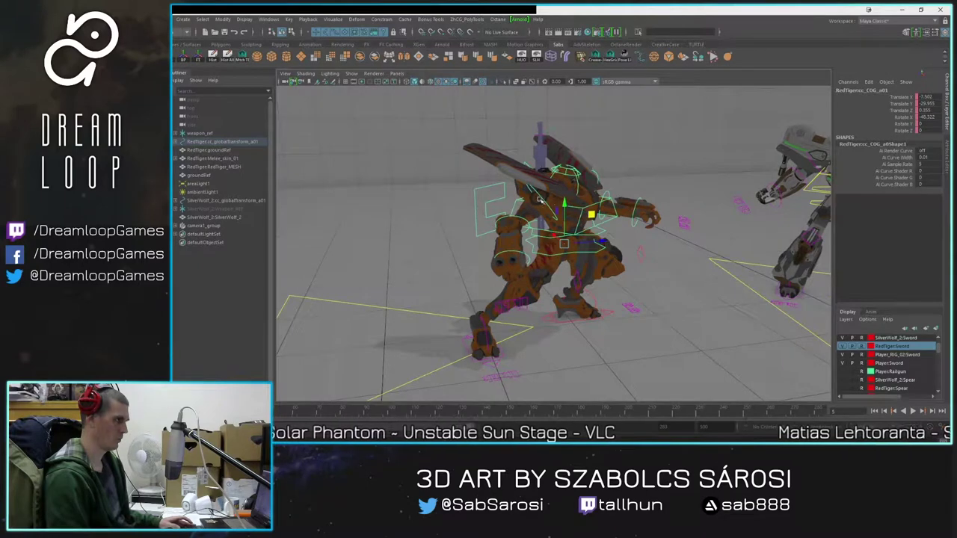
left_click(541, 200)
key("e")
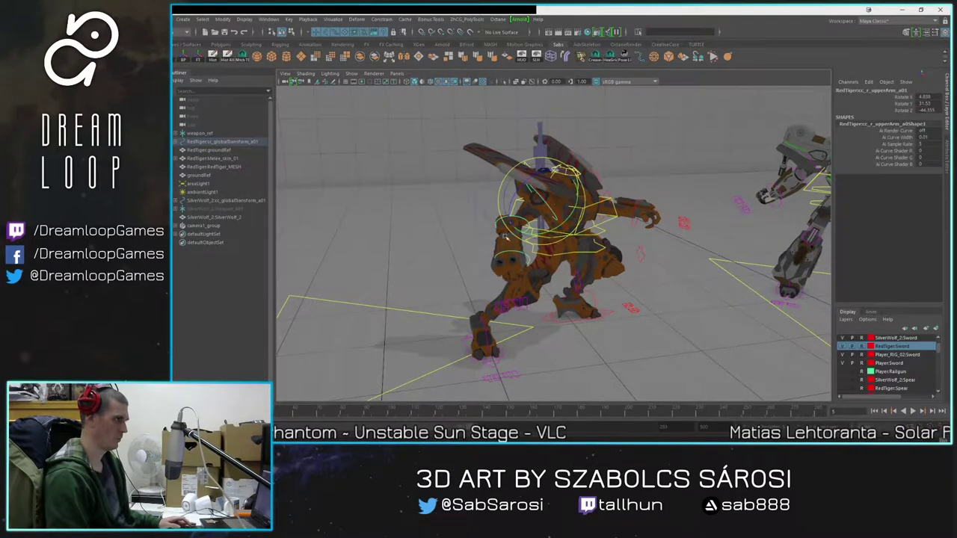
key("space")
key("space")
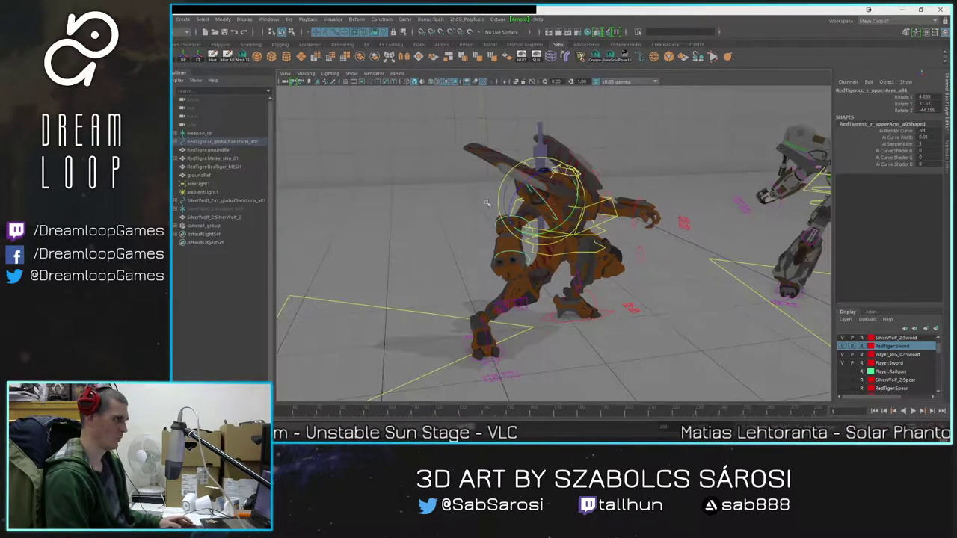
left_click(487, 202)
left_click(509, 218)
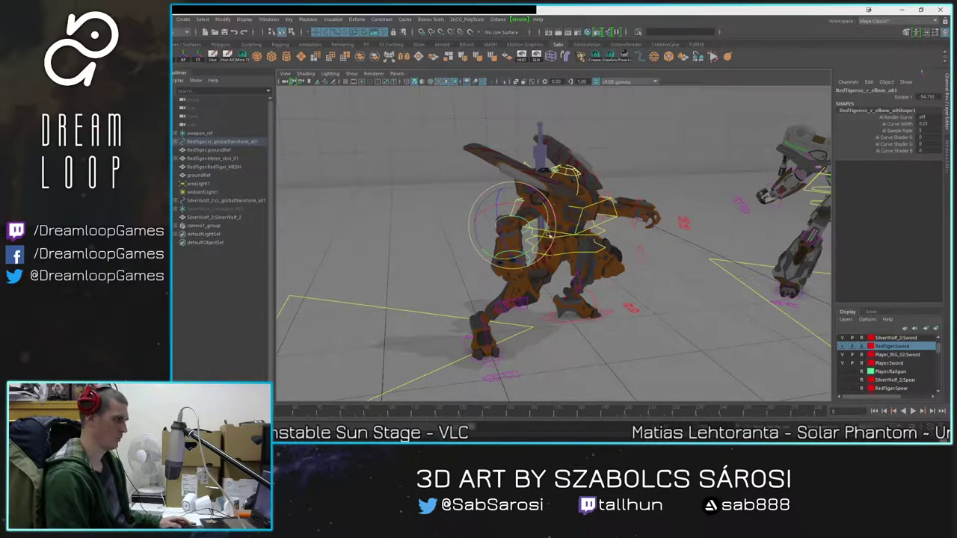
Step: Keyframe the upper arm, elbow and wrist controls of both RedTiger arms at frame 1
mouse_move(126, 411)
left_mouse_down()
mouse_move(142, 410)
mouse_move(114, 411)
left_mouse_up()
middle_click_drag(355, 239, 512, 227, "alt")
left_click(476, 209)
left_click_drag(474, 209, 450, 213, "alt")
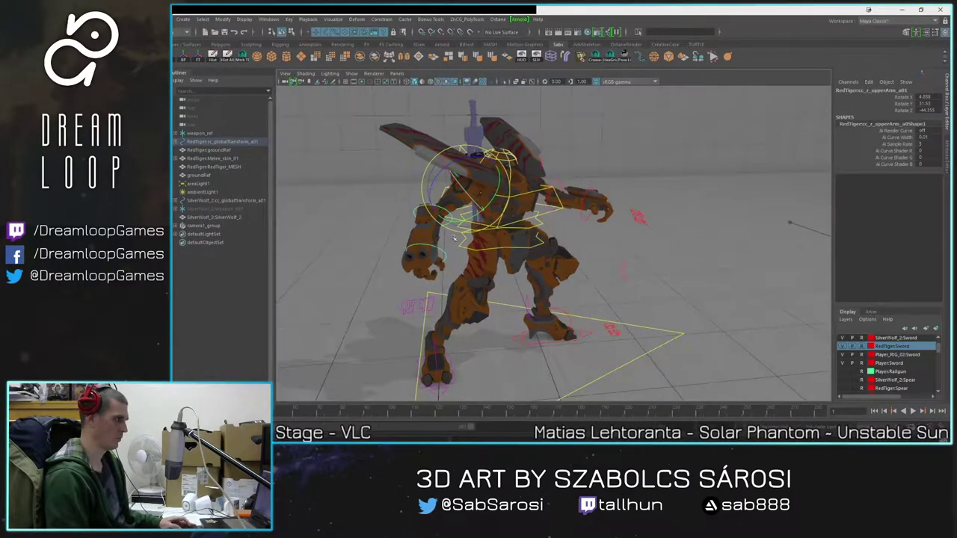
key("q")
left_click(444, 212, "shift")
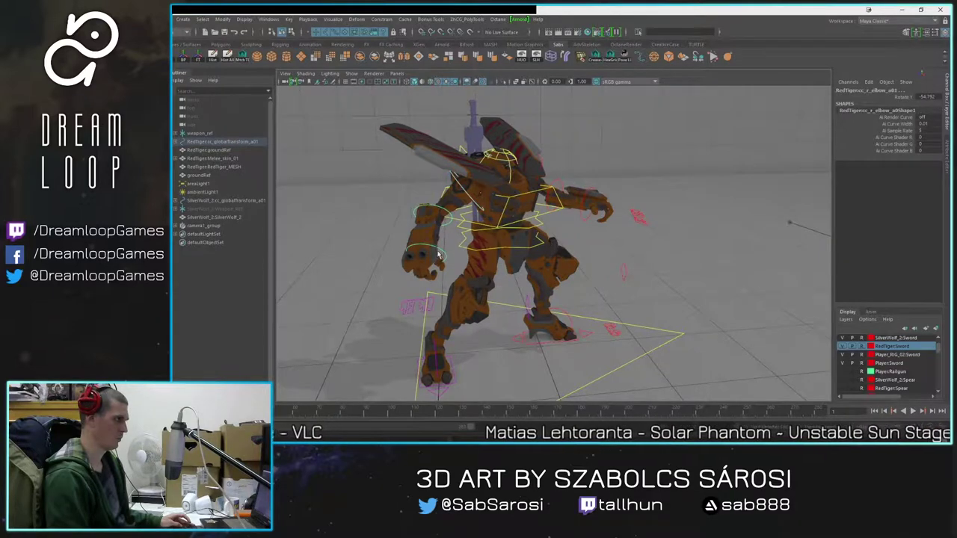
left_click(442, 253, "shift")
left_click_drag(674, 244, 467, 236, "alt")
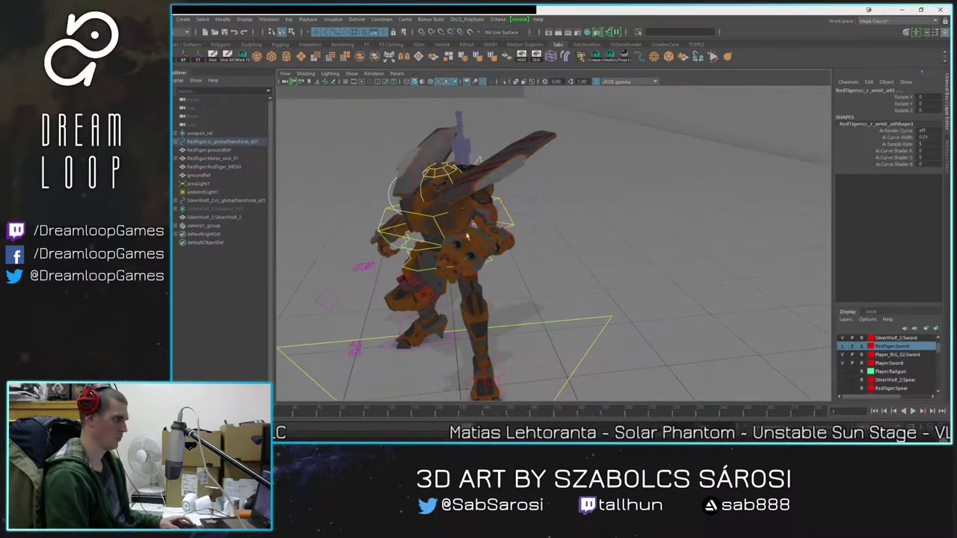
left_click(503, 196, "shift")
left_click(507, 229, "shift")
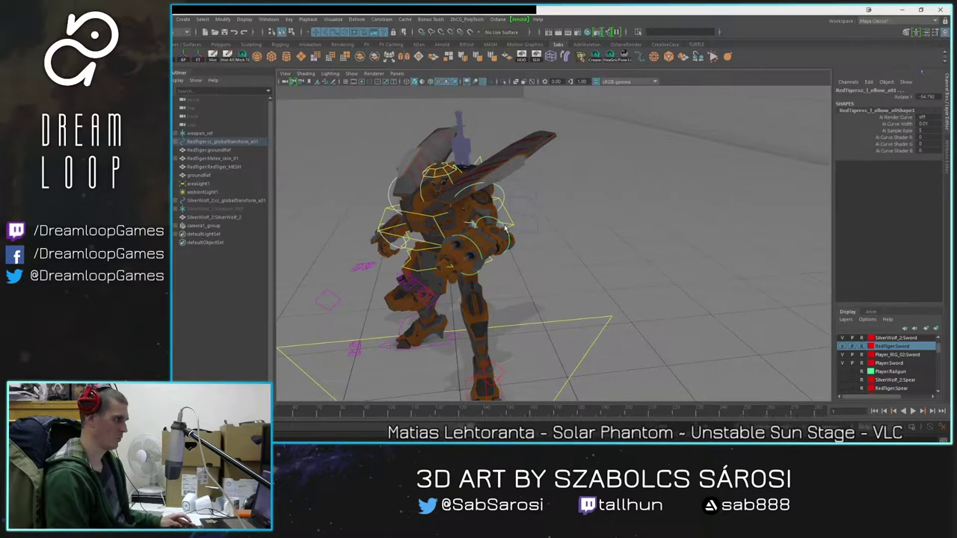
left_click(481, 256)
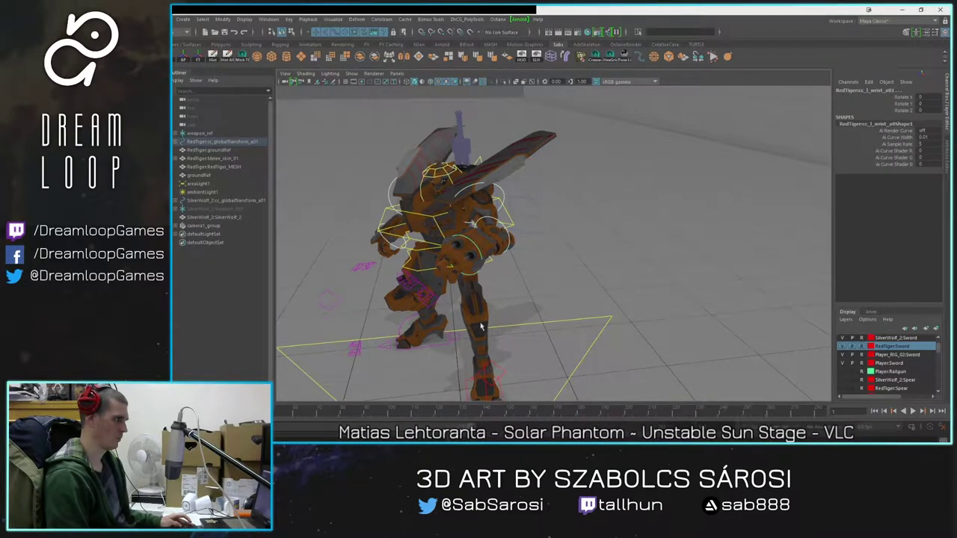
Step: Rotate both RedTiger upper arm controls partway through the lunge, the left one to Rotate Y about 5.7
key("alt+v")
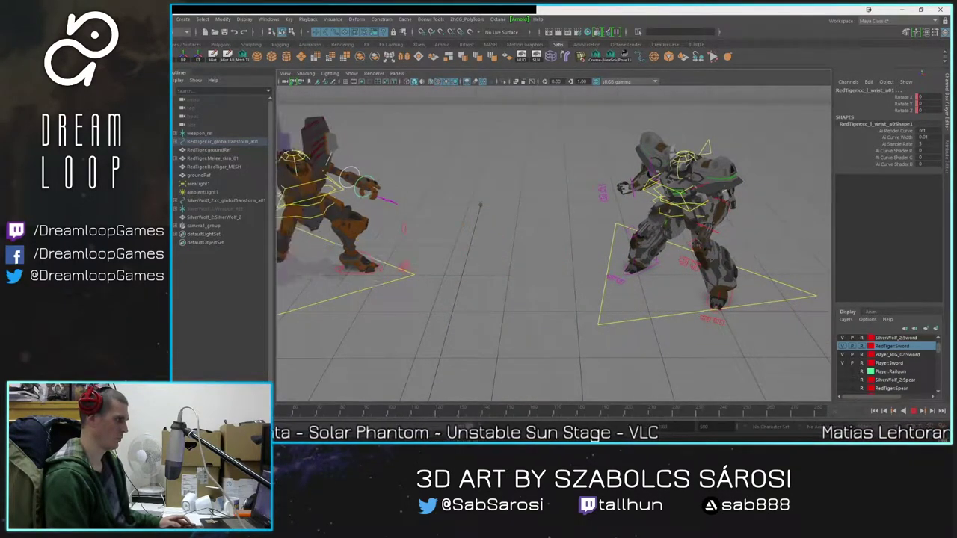
key("Escape")
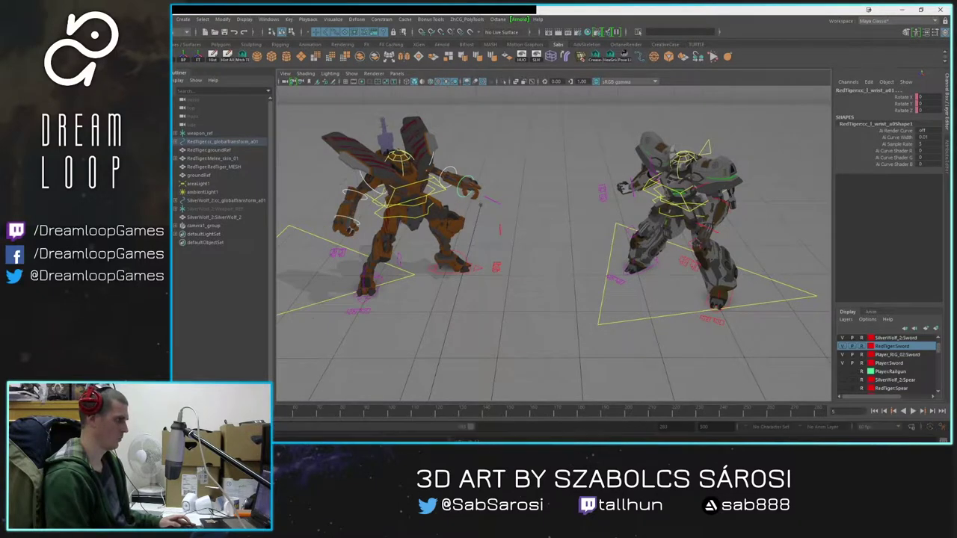
scroll(419, 149, "up", 3)
middle_click_drag(419, 150, 552, 165, "alt")
left_click(409, 165)
left_click_drag(472, 192, 539, 154, "alt")
left_click(512, 149, "shift")
key("e")
mouse_move(495, 154)
left_mouse_down()
mouse_move(511, 151)
mouse_move(506, 163)
left_mouse_up()
left_click_drag(486, 225, 544, 200, "alt")
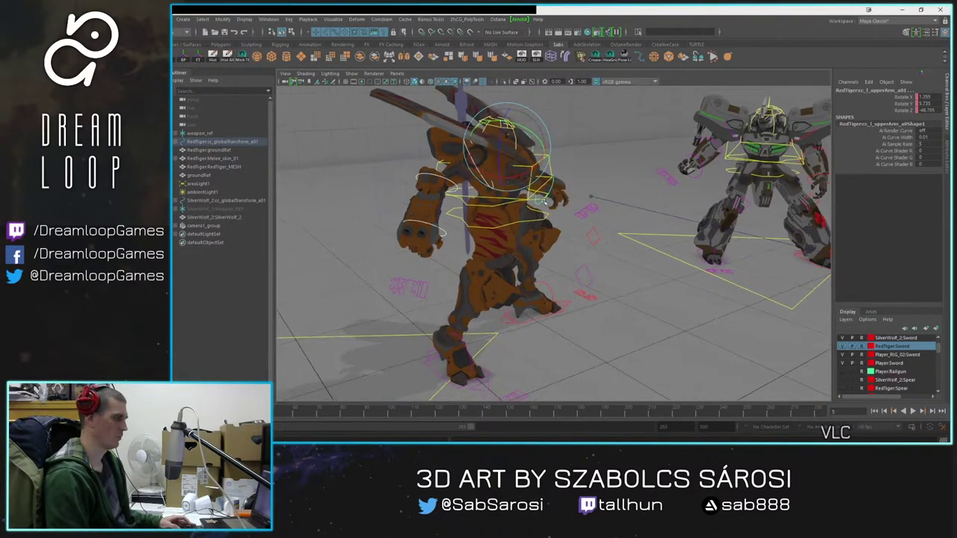
Step: Turn on automatic keyframing and reposition RedTiger's COG control within the lunge
middle_click_drag(544, 200, 499, 186, "alt")
left_click(929, 429)
left_click_drag(540, 224, 485, 210, "alt")
left_click(419, 193)
key("w")
left_click_drag(477, 162, 501, 185)
Step: Play back the lunge from frame 1 and examine RedTiger's body and arms up to SilverWolf at frame 10
left_click(817, 415)
key("period")
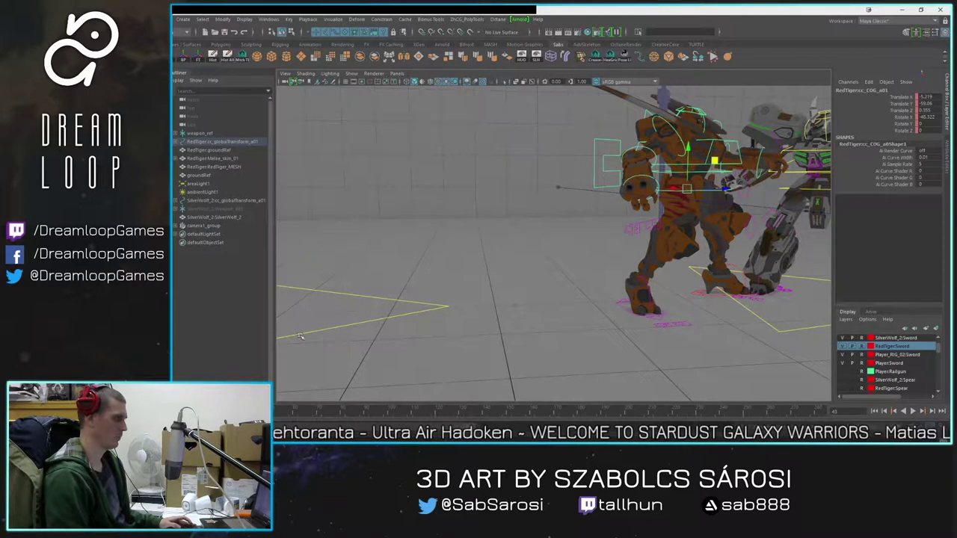
left_click_drag(261, 413, 181, 412)
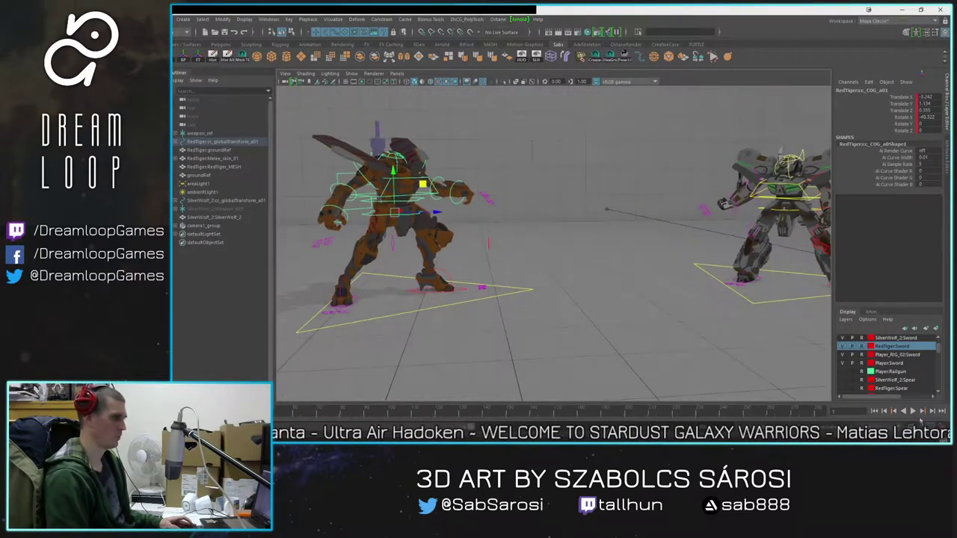
left_click(923, 412)
left_click(913, 412)
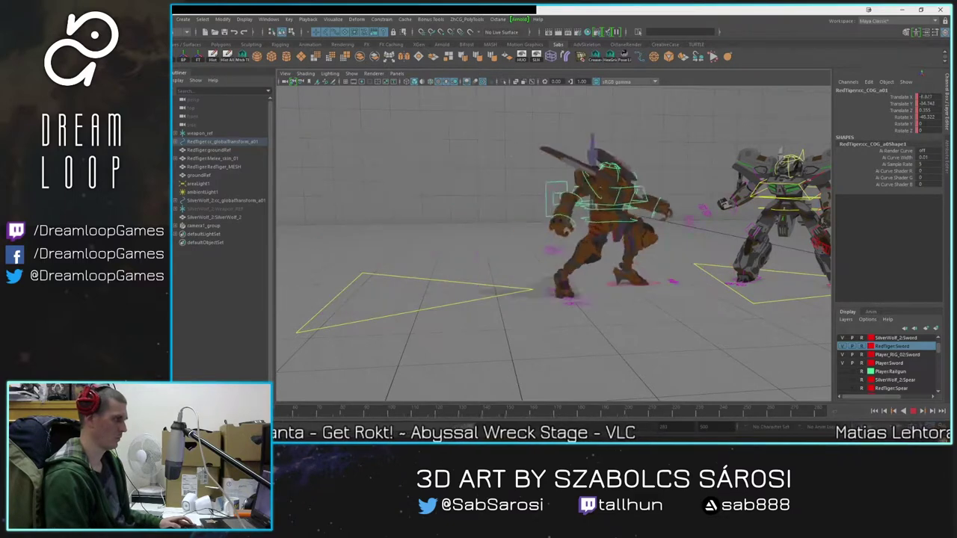
left_click(912, 412)
middle_click_drag(692, 210, 493, 211, "alt")
right_click_drag(492, 212, 518, 262, "alt")
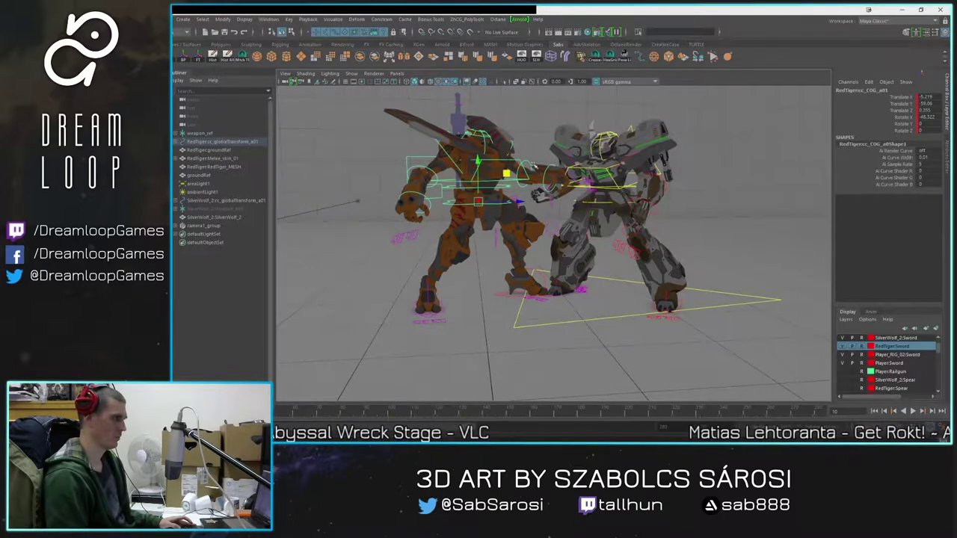
right_click_drag(544, 139, 549, 173, "alt")
left_click_drag(549, 174, 470, 261, "alt")
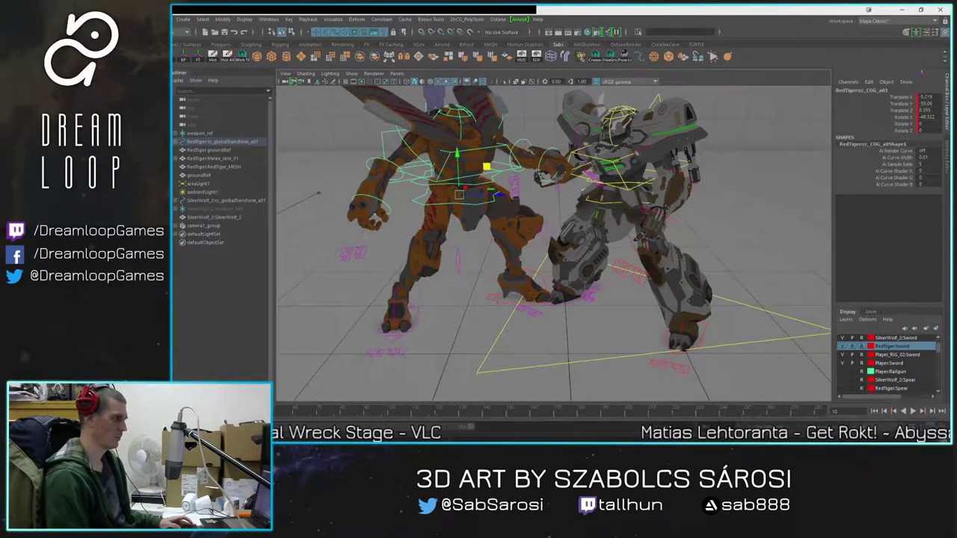
key("alt+v")
key("Escape")
Step: Twist RedTiger's spine and chest controls at frame 10, the chest to Rotate X about -27.6
left_click_drag(525, 160, 512, 222, "alt")
left_click(482, 172)
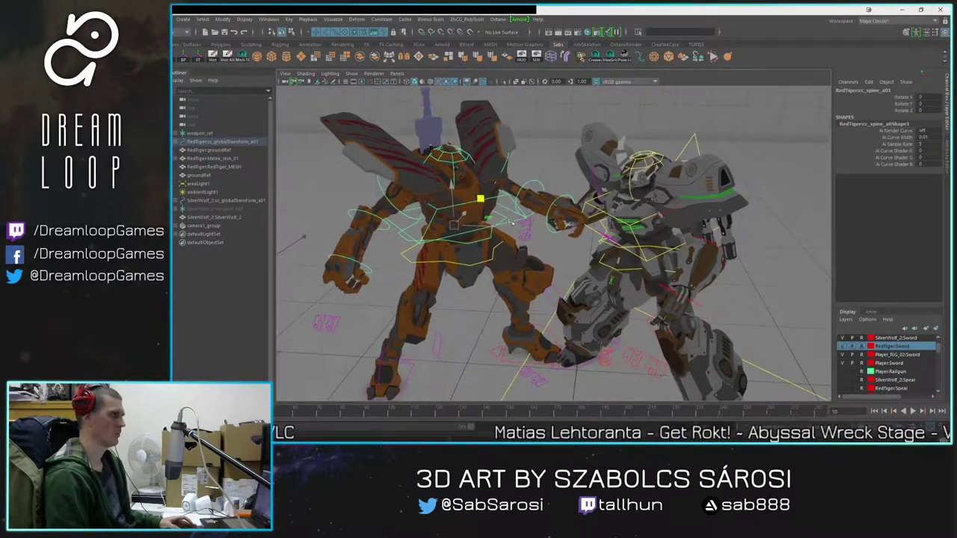
key("e")
left_click_drag(486, 199, 528, 212)
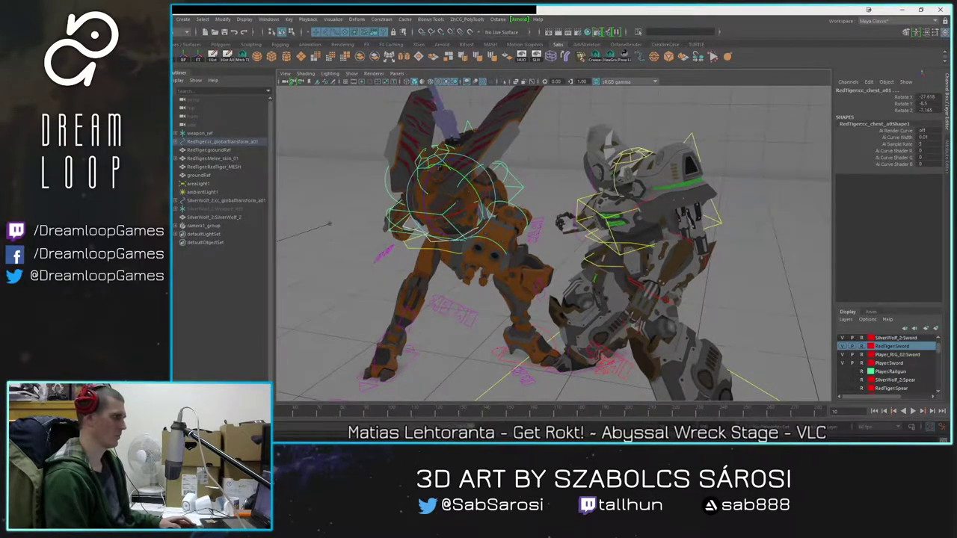
Step: Twist RedTiger's spine and chest controls the opposite way at frame 1, the chest to Rotate X about 19.2
key("comma")
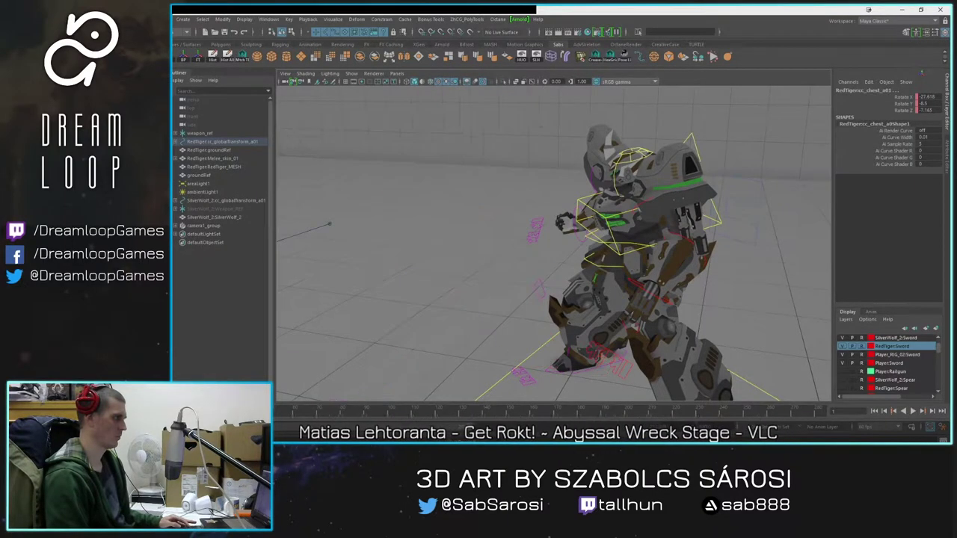
right_click_drag(528, 224, 463, 239, "alt")
left_click_drag(464, 239, 446, 249, "alt")
left_click_drag(157, 411, 246, 411)
right_click_drag(566, 240, 519, 246, "alt")
left_click_drag(518, 291, 539, 308, "alt")
Step: Play back the lunge from frame 1 to review the torso twist
left_click_drag(246, 411, 156, 411)
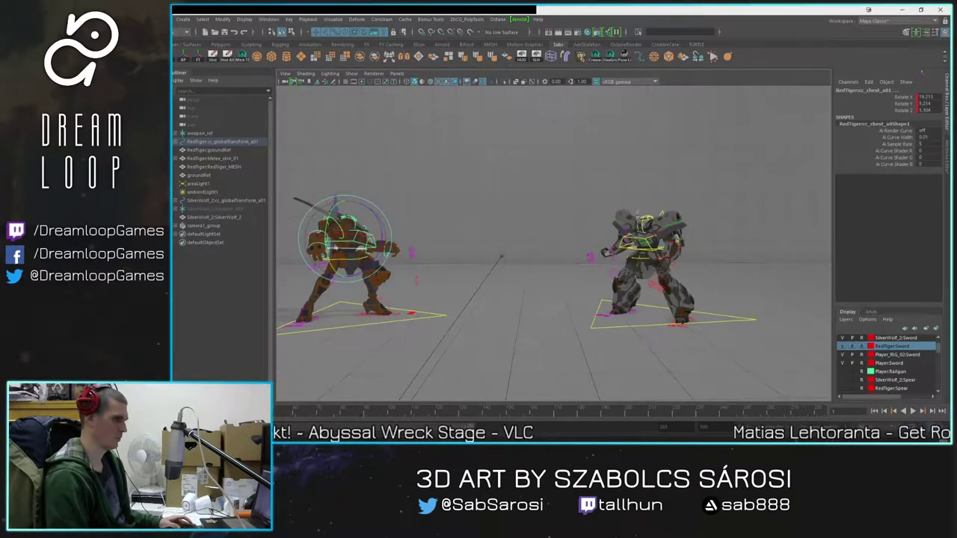
left_click(913, 411)
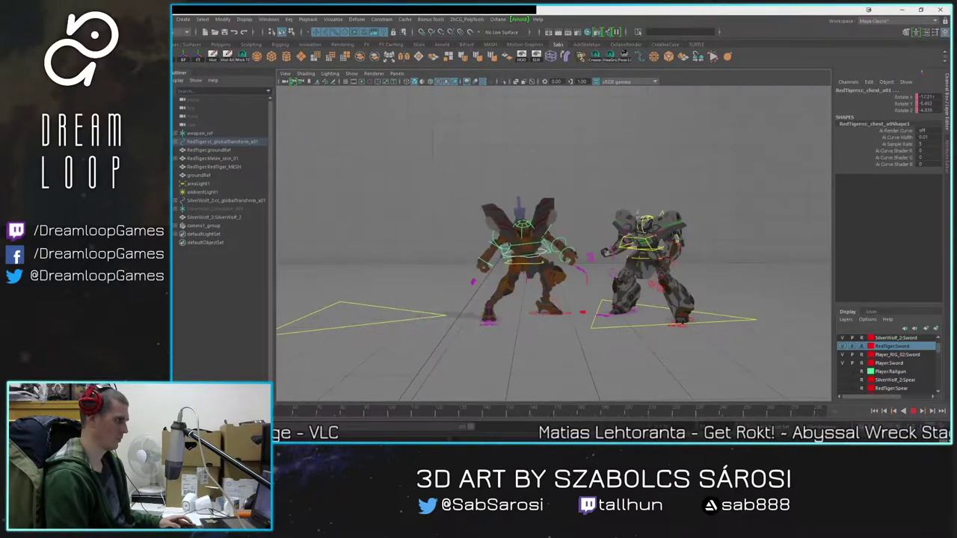
key("alt+v")
Step: Rotate RedTiger's chest control into a strong wind-up twist at frame 7, to Rotate X about 61
scroll(591, 277, "up", 4)
middle_click_drag(592, 277, 624, 320, "alt")
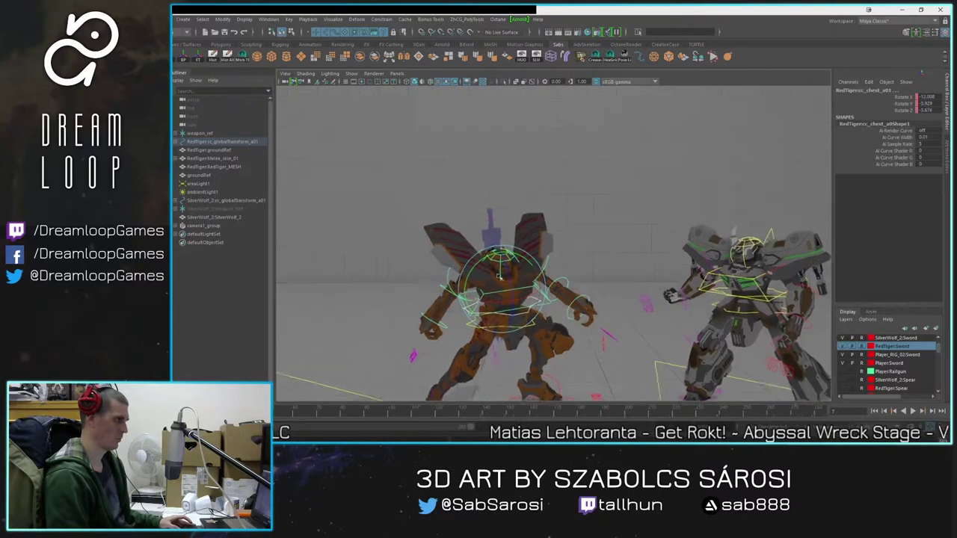
scroll(478, 305, "up", 2)
middle_click_drag(470, 341, 464, 298, "alt")
key("space")
key("space")
left_click(413, 305)
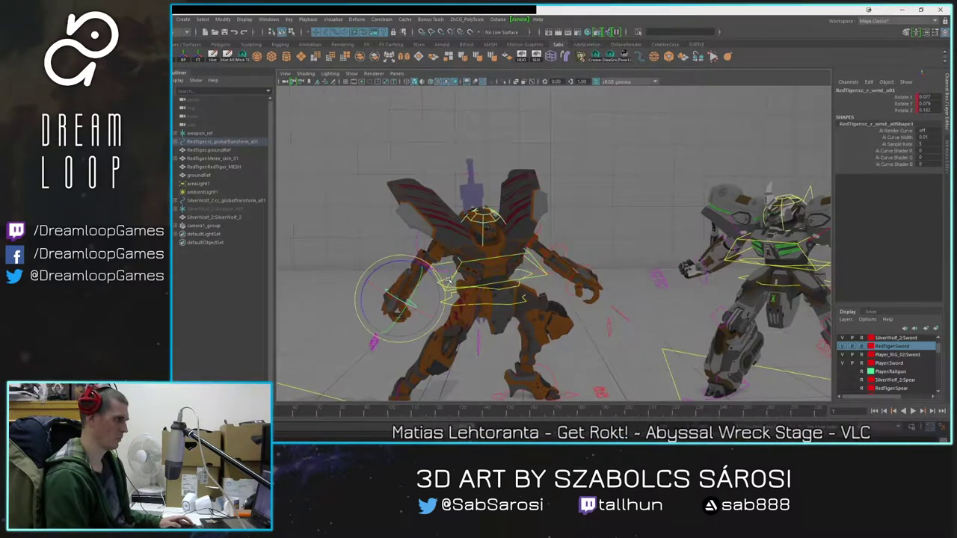
left_click(456, 271)
left_click_drag(499, 270, 475, 253)
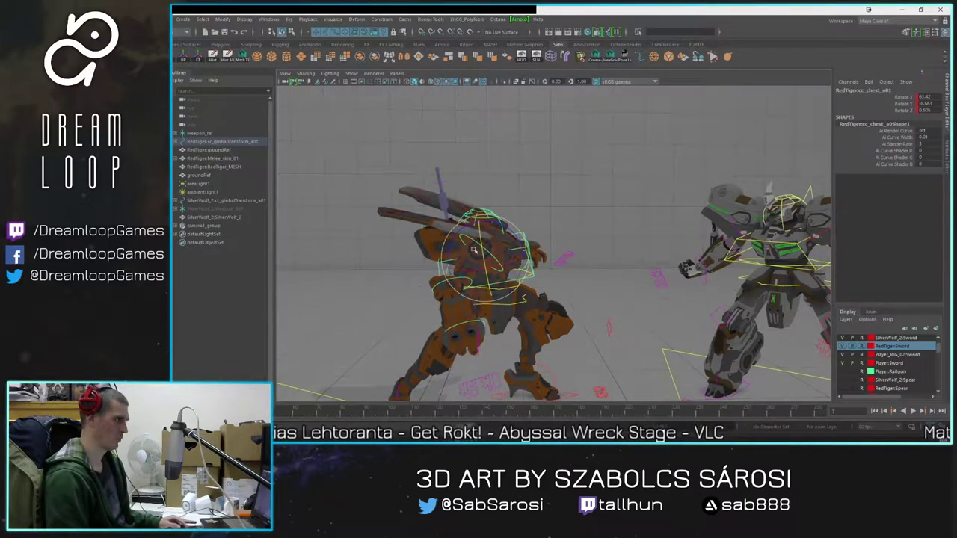
Step: Rotate and keyframe RedTiger's head control at frame 1, to Rotate Y about -6.2 and Rotate Z about -3.9
left_click(502, 222)
left_click(491, 216)
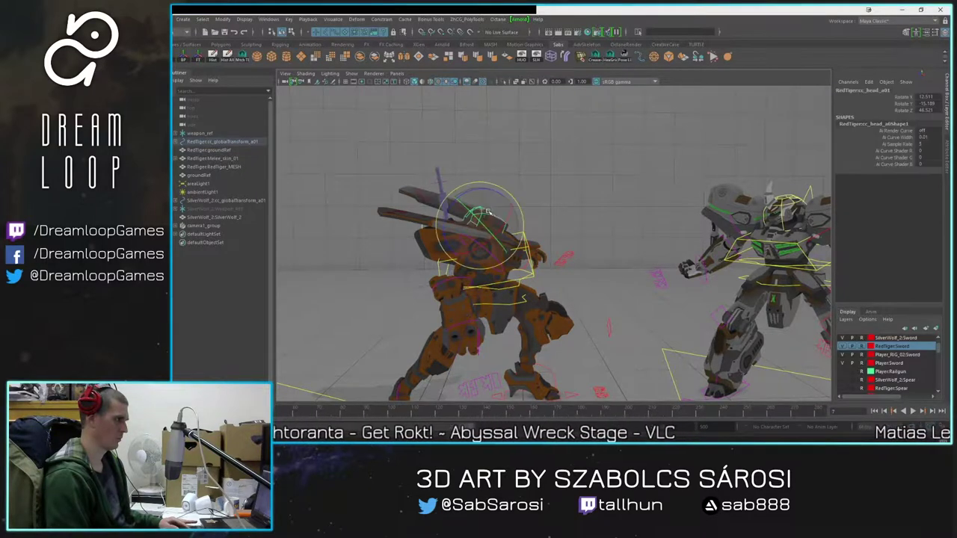
key("comma")
key("comma")
key("comma")
key("comma")
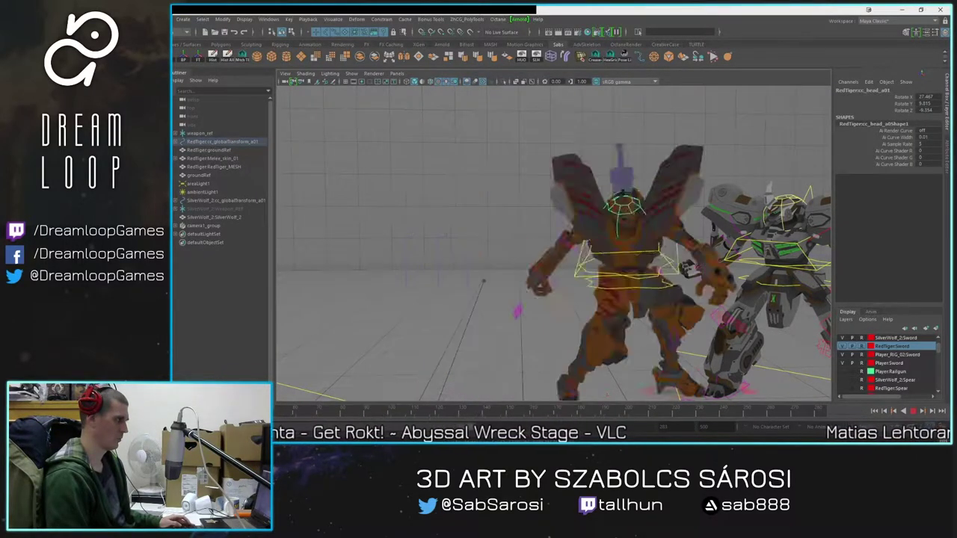
left_click_drag(432, 192, 429, 183)
left_click_drag(429, 184, 395, 213, "alt")
left_click_drag(446, 168, 457, 149)
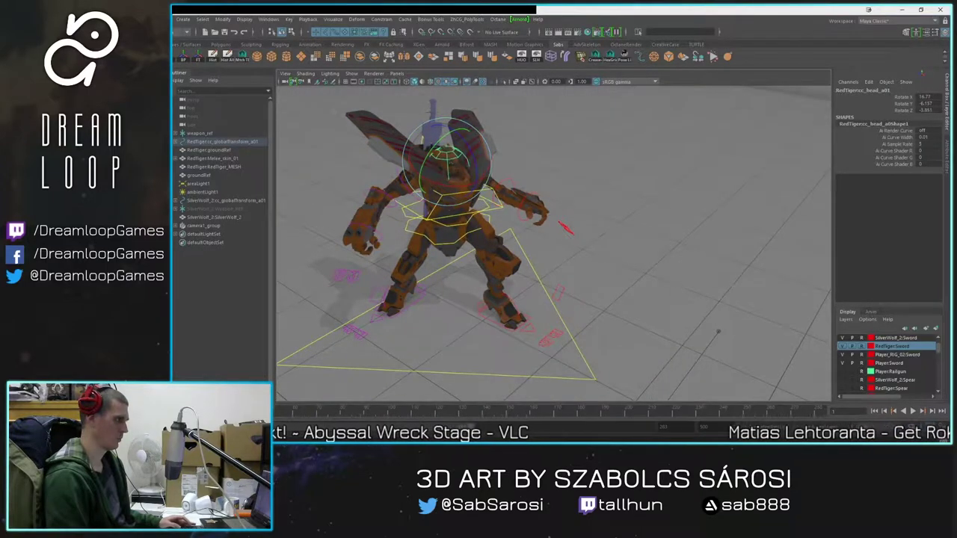
Step: Examine RedTiger's pose at frame 10 and play back the lunge to review the head and chest motion
key("period")
key("period")
key("period")
key("period")
right_click_drag(613, 256, 577, 255, "alt")
middle_click_drag(577, 256, 441, 228, "alt")
left_click_drag(441, 228, 497, 243, "alt")
right_click_drag(523, 269, 610, 329, "alt")
left_click_drag(613, 340, 601, 224, "alt")
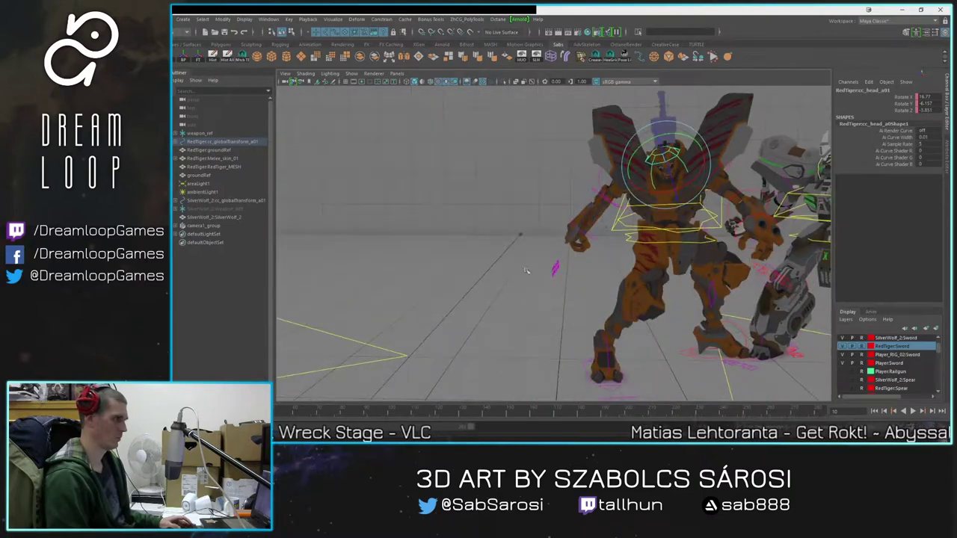
key("alt+v")
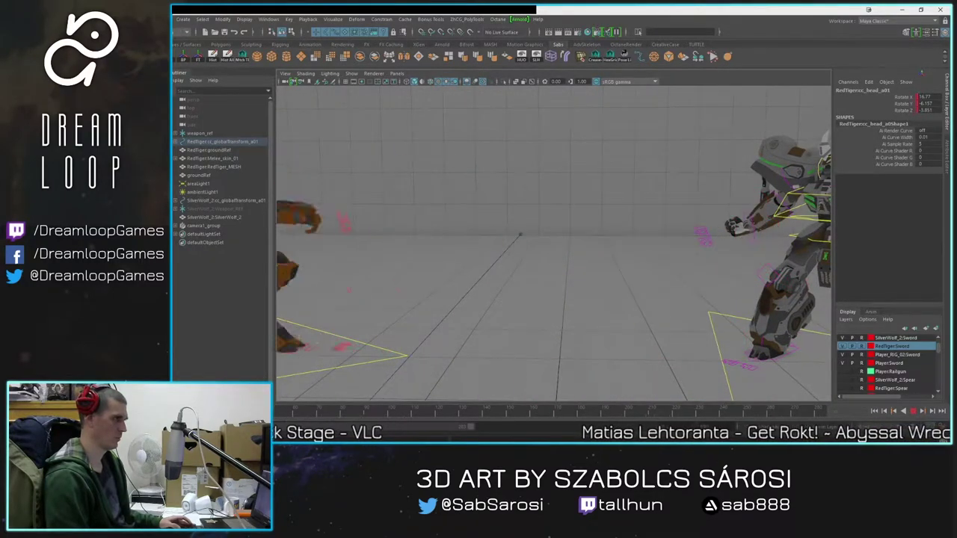
key("alt+v")
Step: Rotate RedTiger's left upper arm control towards SilverWolf at the end of the lunge, to Rotate X about -13.9
middle_click_drag(725, 190, 603, 193, "alt")
left_click(604, 165)
left_click_drag(603, 168, 615, 151)
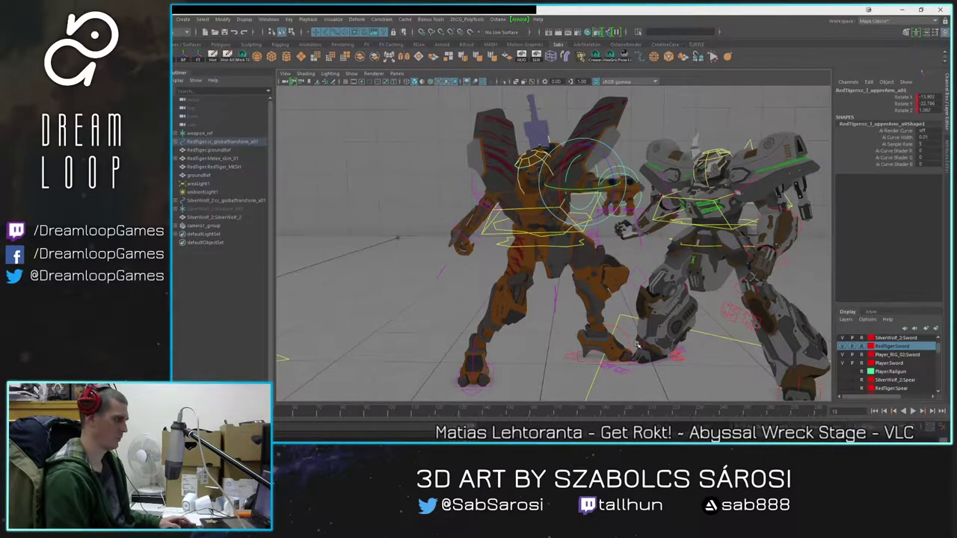
Step: Rotate RedTiger's left upper arm control at frame 10 to Rotate X about 4.4 and Rotate Y about -34.2
key("comma")
key("period")
key("comma")
key("alt+v")
key("alt+v")
left_click_drag(592, 183, 582, 156)
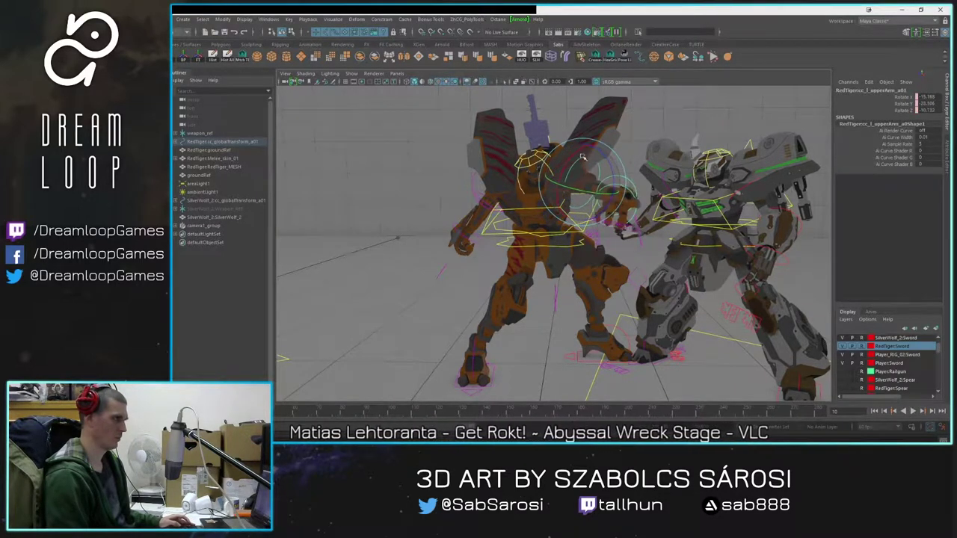
left_click_drag(566, 252, 740, 255, "alt")
middle_click_drag(740, 254, 557, 127, "alt")
left_click_drag(557, 128, 540, 236, "alt")
right_click_drag(541, 236, 472, 224, "alt")
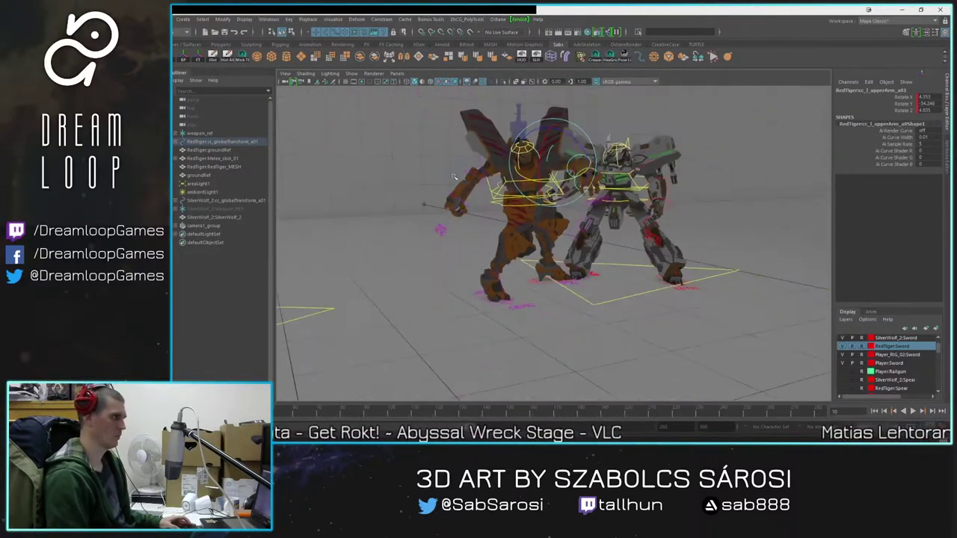
left_click_drag(472, 224, 449, 194, "alt")
Step: Play back RedTiger's lunge from frame 1 and examine the end pose next to SilverWolf up close
left_click(440, 167)
key("w")
mouse_move(558, 217)
left_mouse_down("alt")
mouse_move(548, 212)
mouse_move(561, 212)
left_mouse_up("alt")
left_click_drag(176, 414, 156, 415)
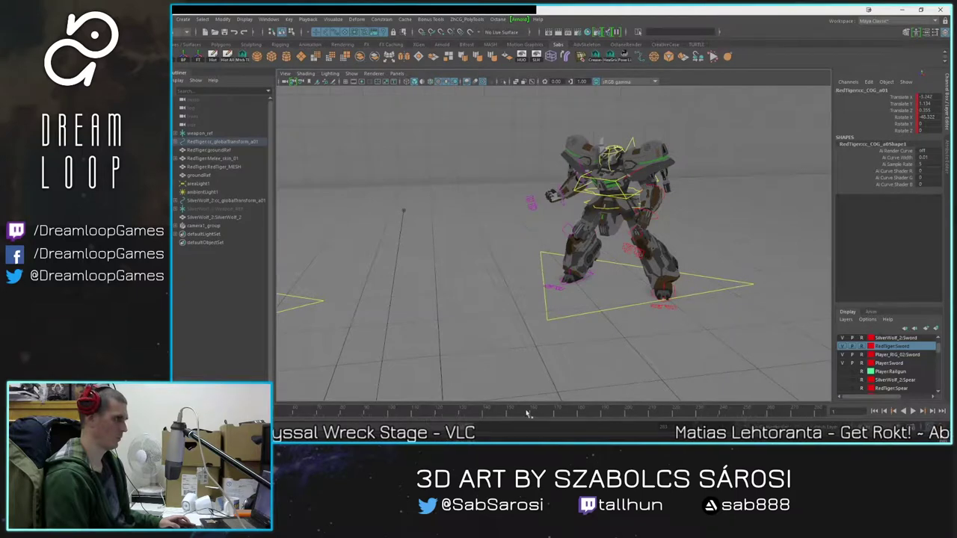
right_click_drag(681, 328, 520, 236, "alt")
middle_click_drag(520, 236, 634, 238, "alt")
left_click_drag(634, 239, 619, 243, "alt")
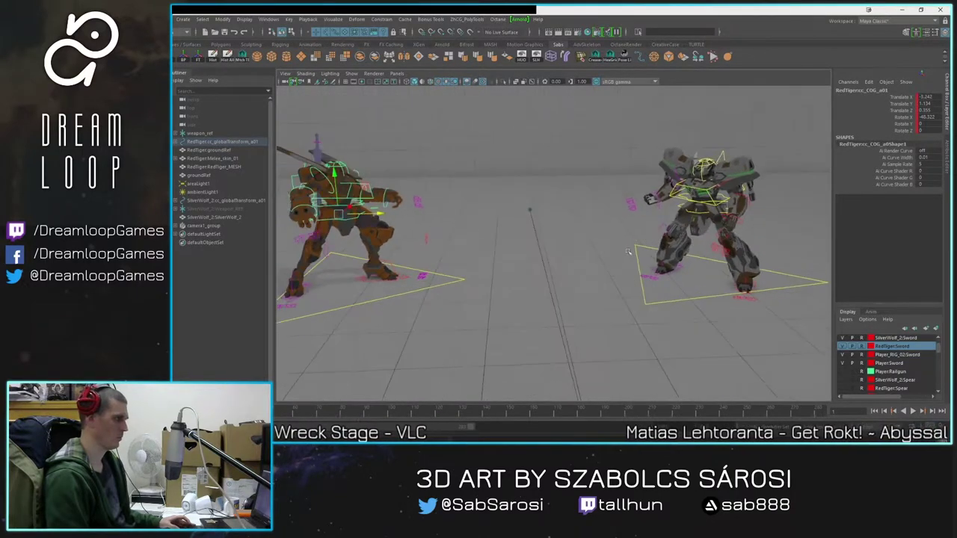
left_click(919, 411)
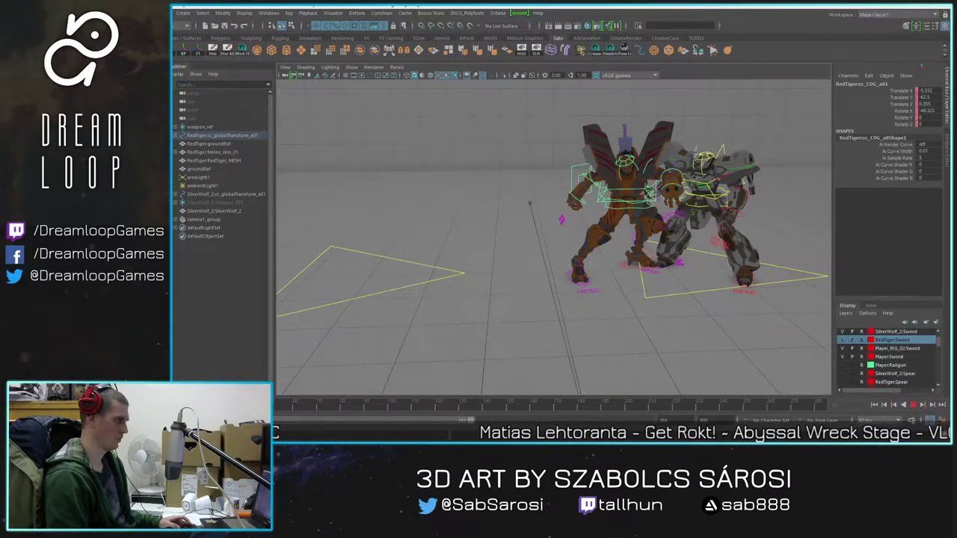
key("alt+v")
right_click_drag(650, 192, 677, 176, "alt")
middle_click_drag(676, 175, 465, 174, "alt")
right_click_drag(441, 153, 453, 142, "alt")
middle_click_drag(453, 143, 506, 190, "alt")
left_click_drag(506, 190, 549, 193, "alt")
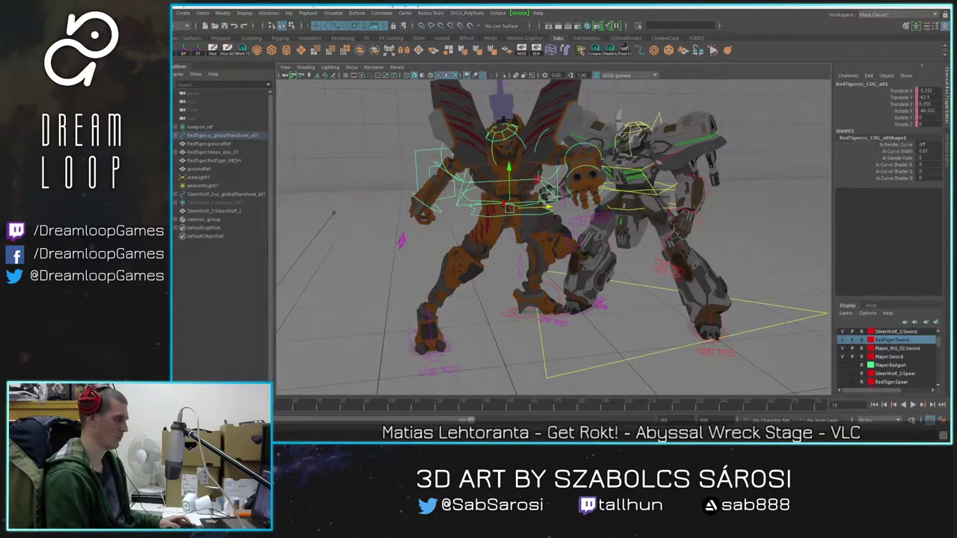
Step: Rotate RedTiger's spine and chest controls together into a strong twist, to Rotate X about -41.4 and Rotate Y about -20.6
key("alt+v")
middle_click_drag(505, 229, 483, 245, "alt")
left_click(465, 223)
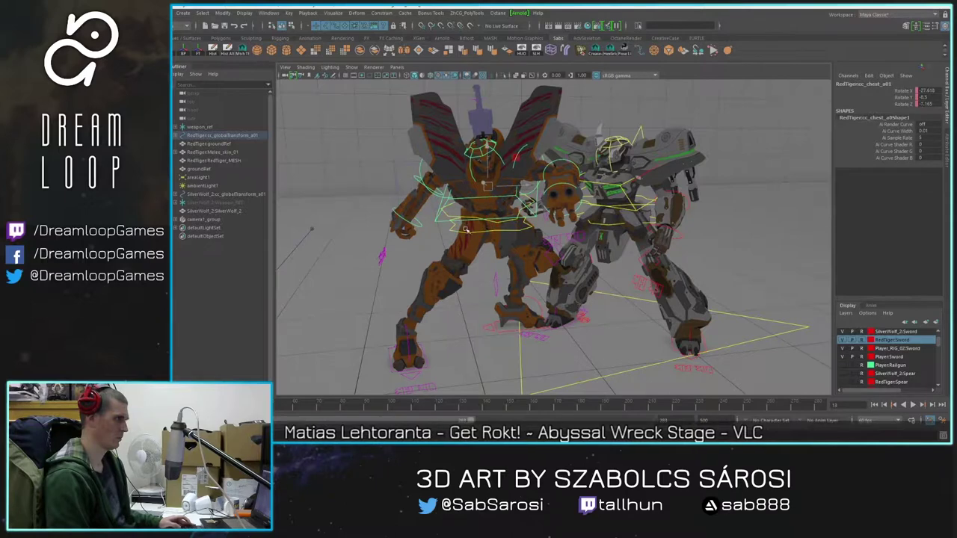
left_click(488, 223)
key("e")
left_click_drag(494, 213, 484, 197)
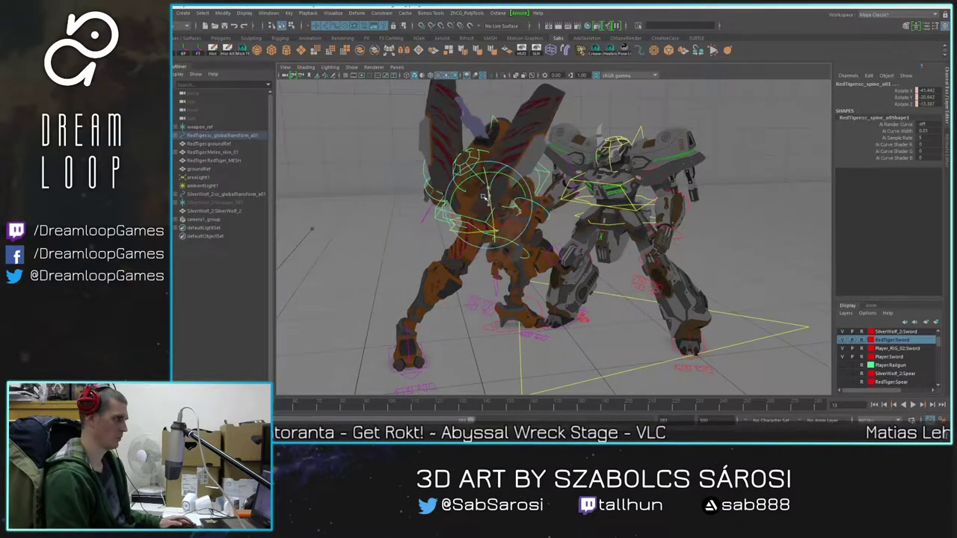
Step: Play back the lunge to review the torso twist and inspect the pose at frame 20
key("alt+v")
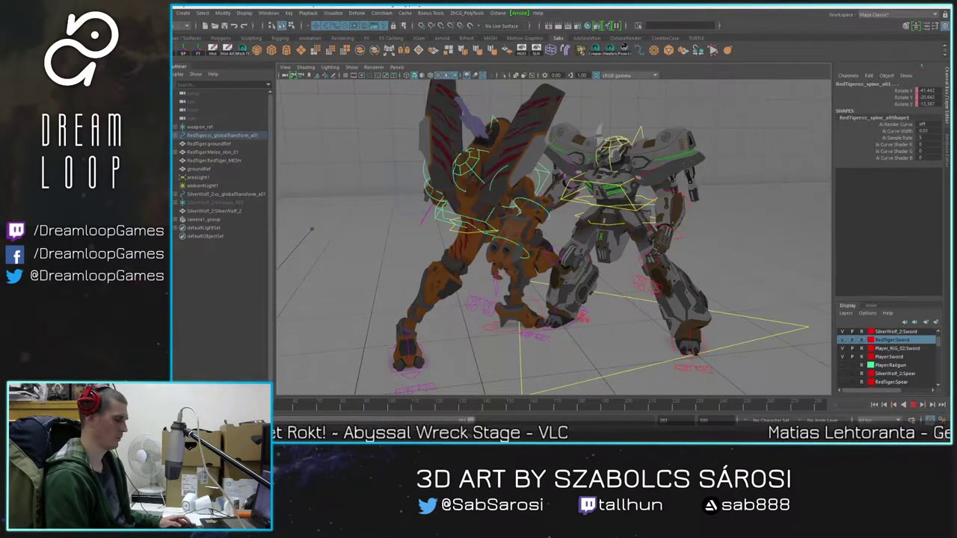
key("Escape")
left_click_drag(429, 231, 432, 232, "alt")
key("alt+v")
key("alt+v")
mouse_move(432, 233)
left_mouse_down("alt")
mouse_move(540, 248)
mouse_move(480, 239)
left_mouse_up("alt")
left_click_drag(537, 229, 402, 216, "alt")
left_click(415, 217)
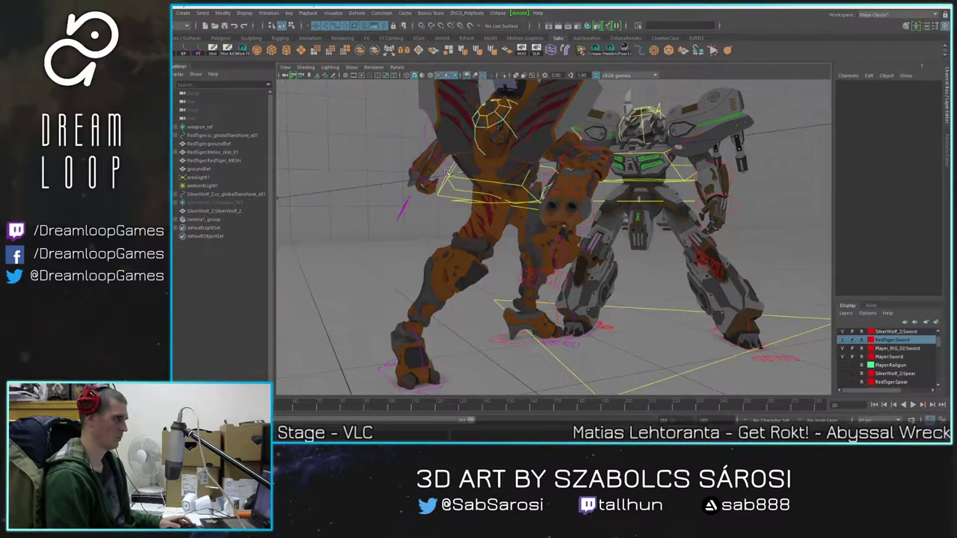
left_click_drag(456, 193, 479, 199)
key("ctrl+z")
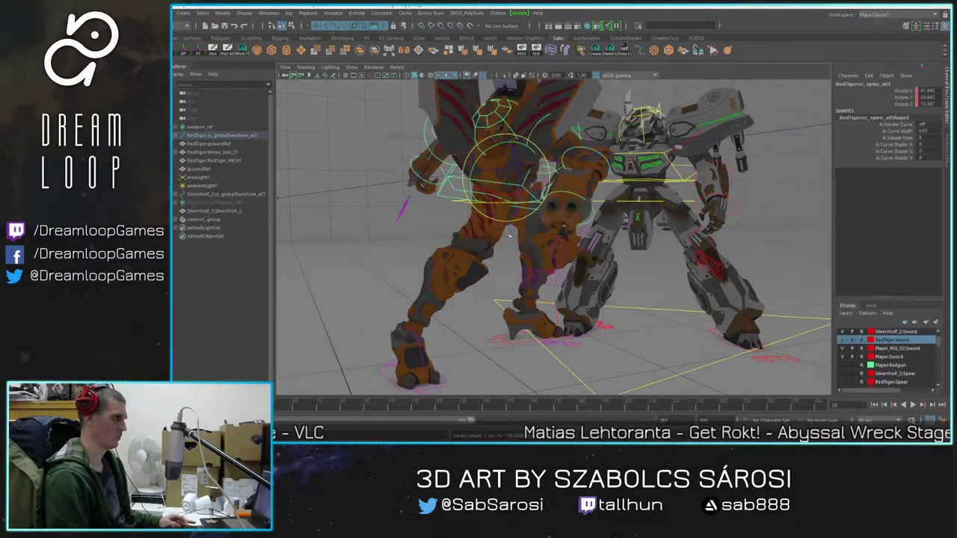
Step: Reset the rotation of RedTiger's spine and chest controls to 0 on all axes at frame 20
left_click(442, 218)
scroll(490, 183, "up", 4)
left_click_drag(489, 183, 474, 197, "alt")
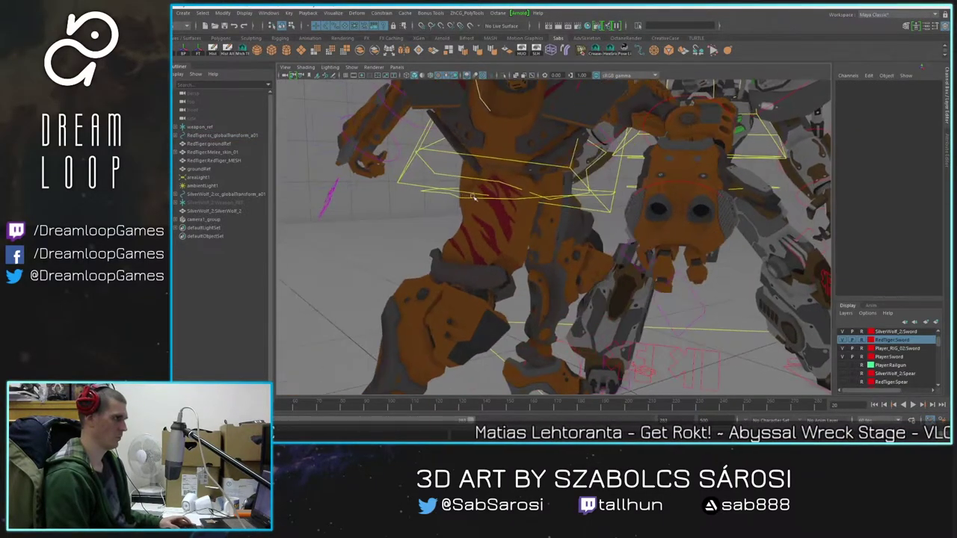
left_click(438, 192)
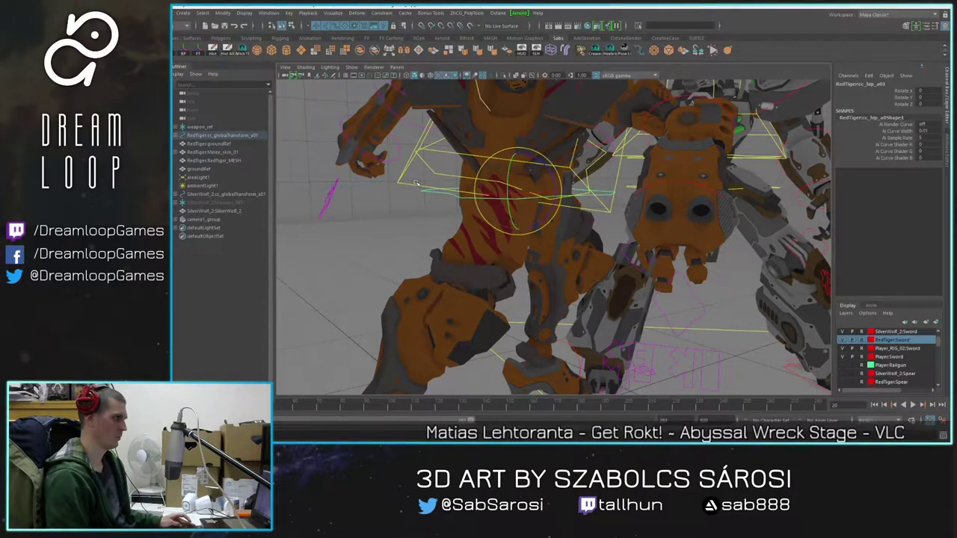
left_click(415, 185, "shift")
left_click_drag(933, 89, 930, 116)
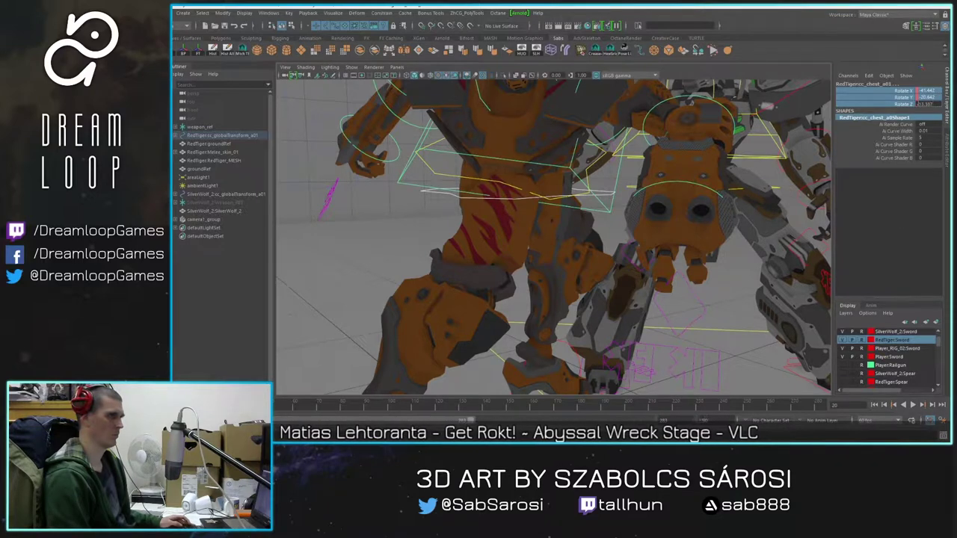
left_click(705, 360)
left_click(460, 193)
left_click(732, 148)
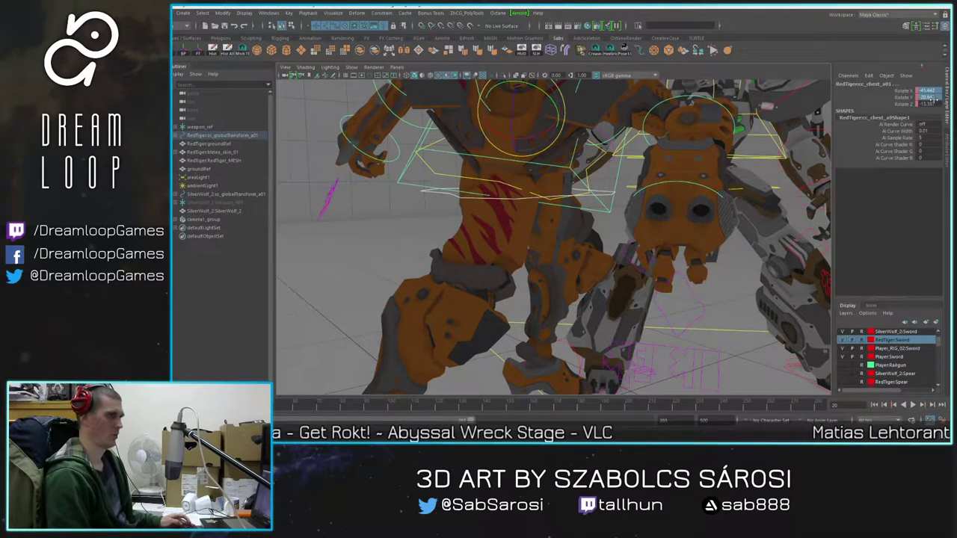
type("0")
key("Return")
Step: Twist RedTiger's chest at frame 20 and rotate the right upper arm control to Rotate X about 20.7 and Rotate Y about -27.5
left_click_drag(538, 202, 533, 250, "alt")
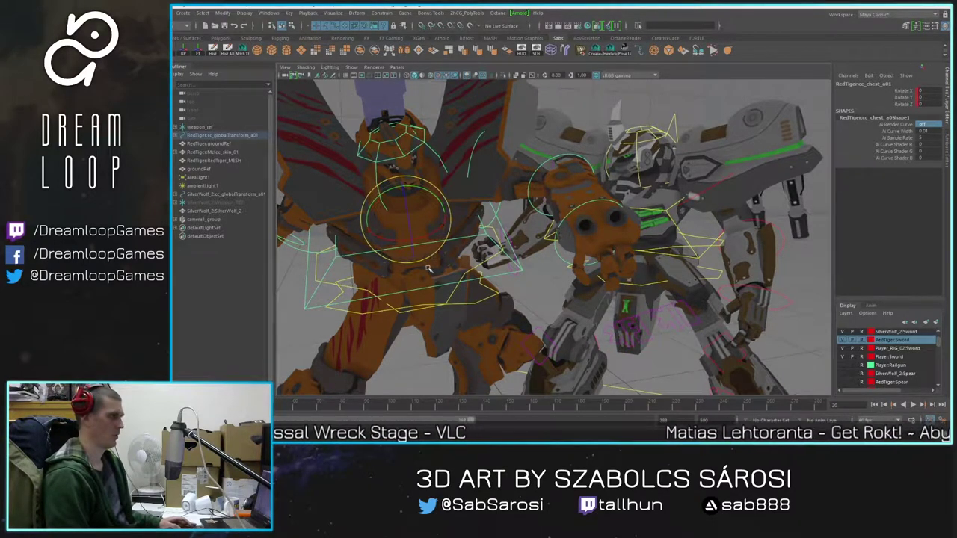
left_click_drag(421, 236, 475, 179)
middle_click_drag(475, 180, 401, 206, "alt")
left_click(408, 211)
left_click_drag(407, 211, 412, 192)
scroll(299, 346, "down", 8)
middle_click_drag(299, 346, 355, 312, "alt")
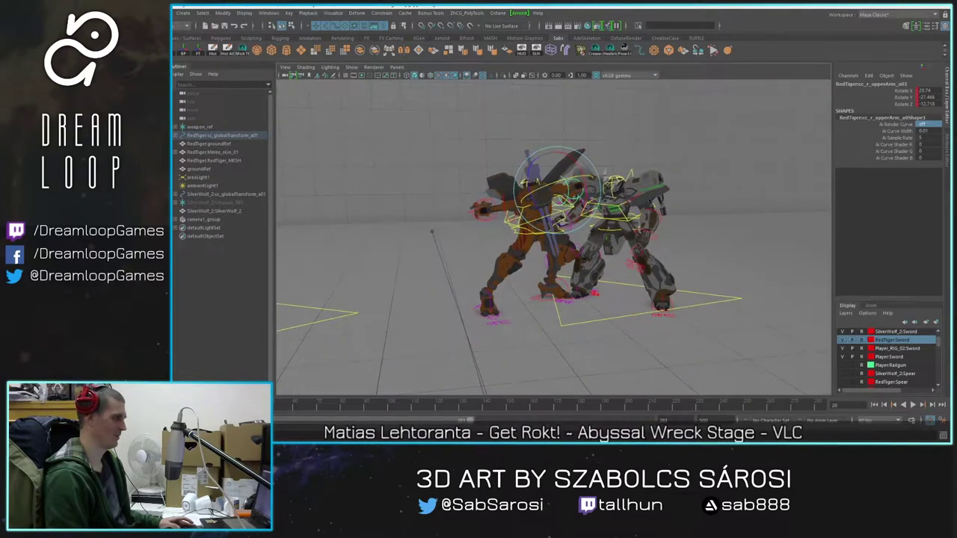
Step: Play back the attack from frame 1 to review the chest and right arm swing
left_click_drag(200, 404, 154, 405)
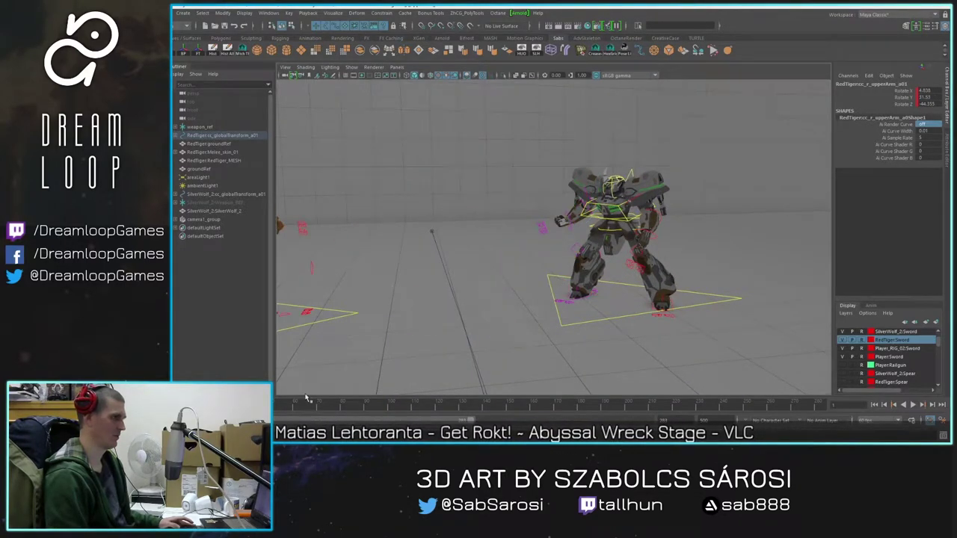
left_click(917, 405)
left_click(917, 405)
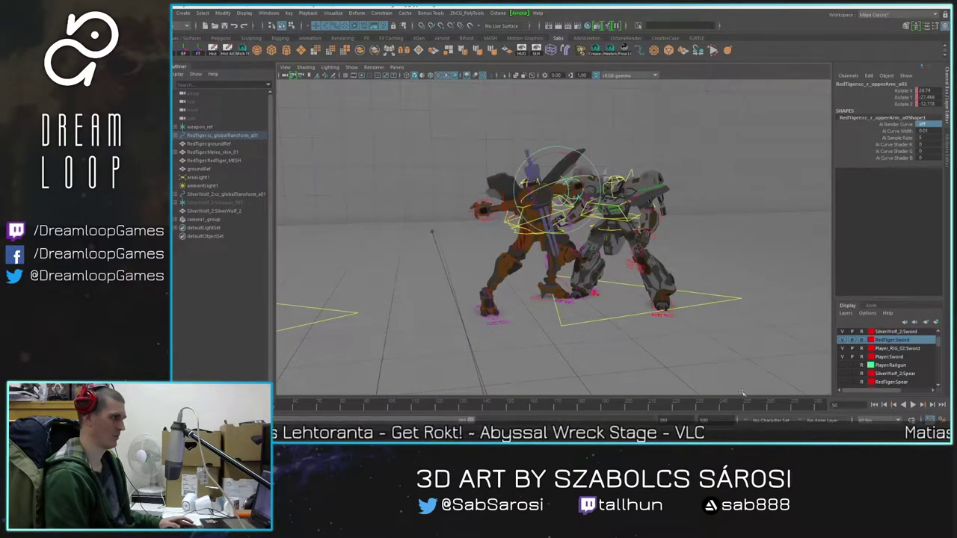
key("alt+shift+v")
key("alt+v")
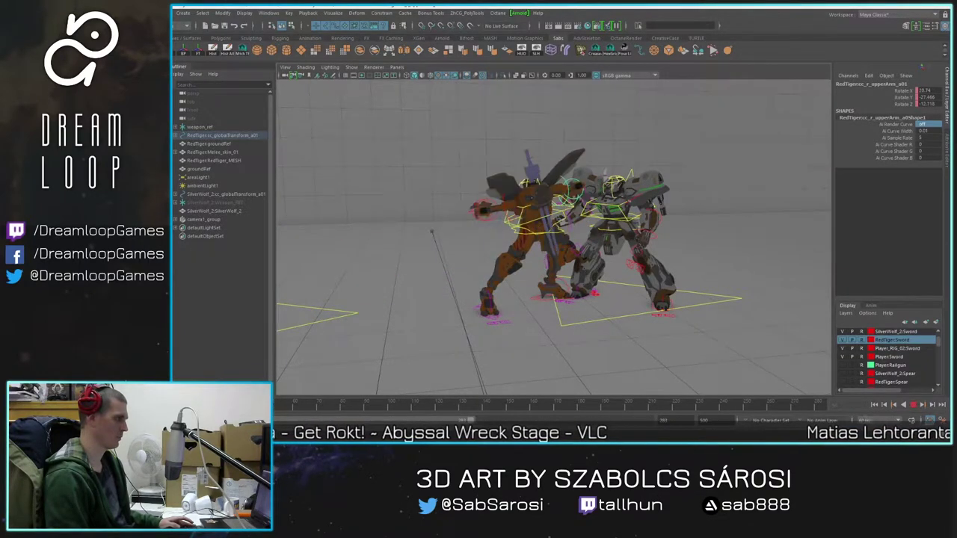
key("alt+v")
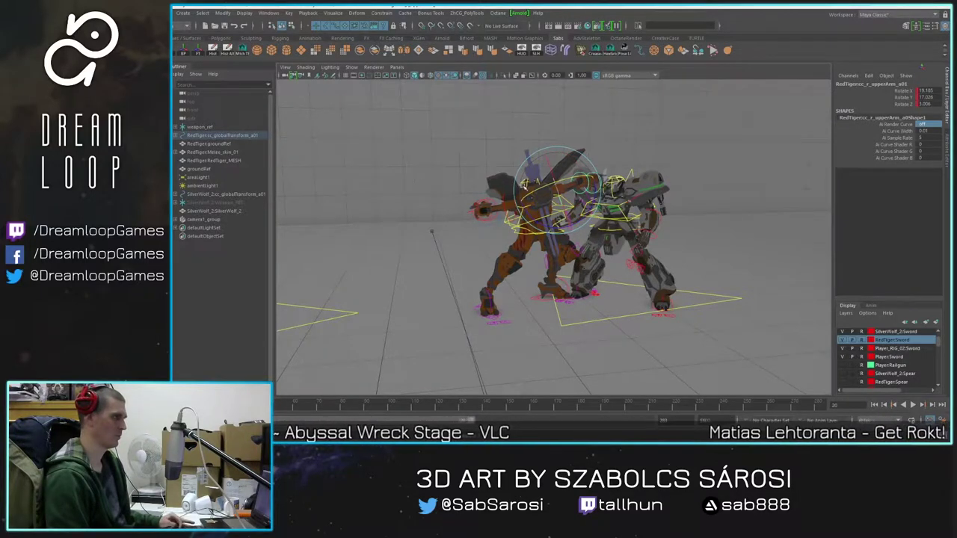
Step: Select all the controls around both robots and shift the frame 20 pose keys to a later frame
left_click(454, 118)
left_click_drag(447, 126, 699, 343)
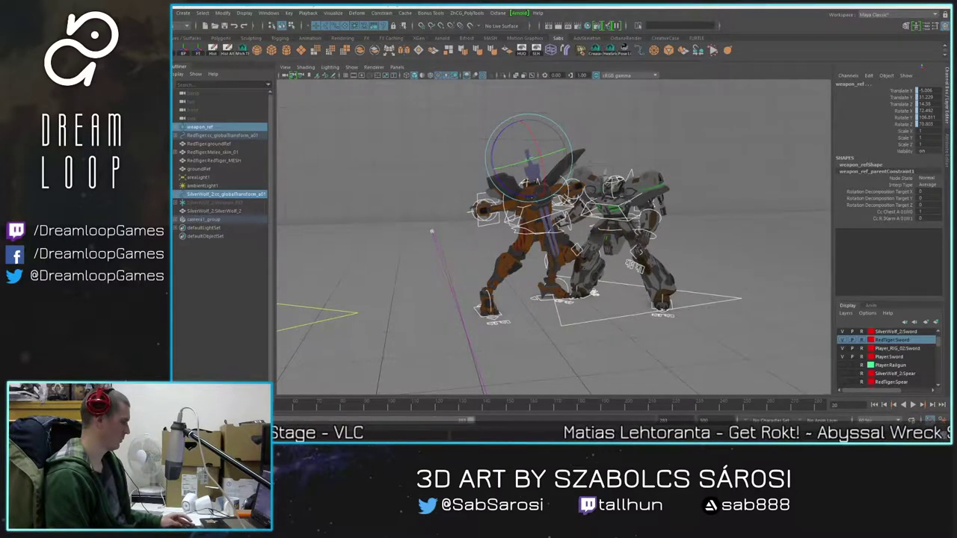
key("period")
key("period")
key("period")
key("period")
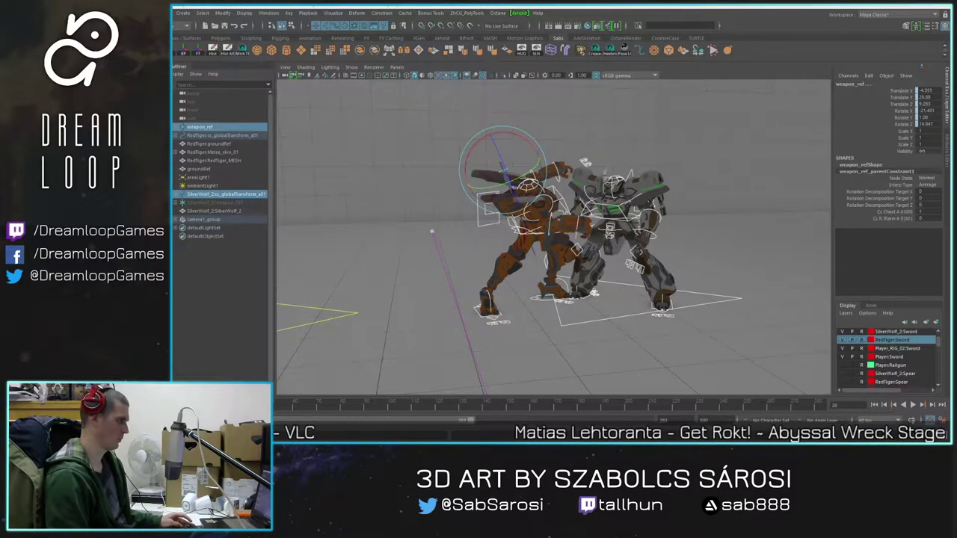
left_click_drag(585, 161, 595, 161)
key("period")
key("period")
key("period")
key("period")
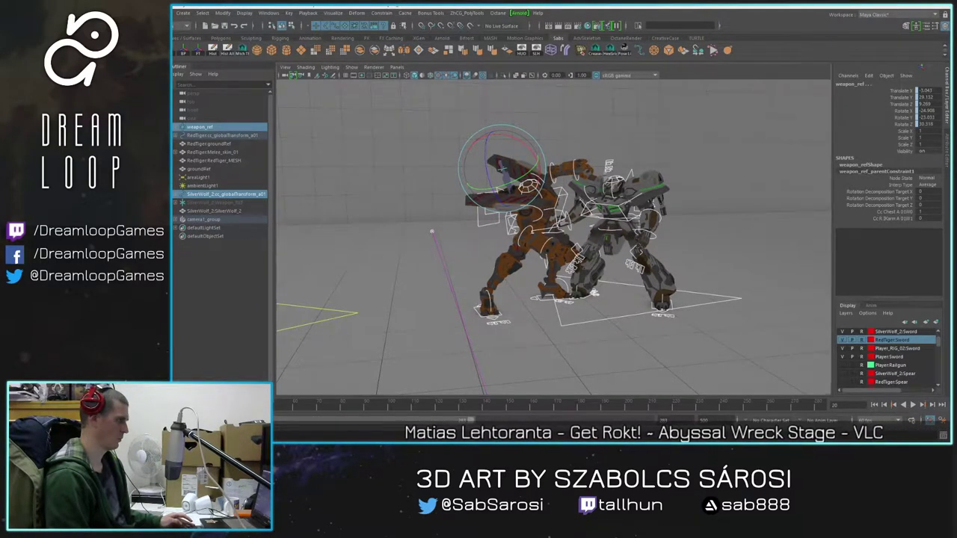
Step: Play back the retimed attack repeatedly from frame 1 and check the swing poses between frames
key("alt+shift+v")
left_click(913, 405)
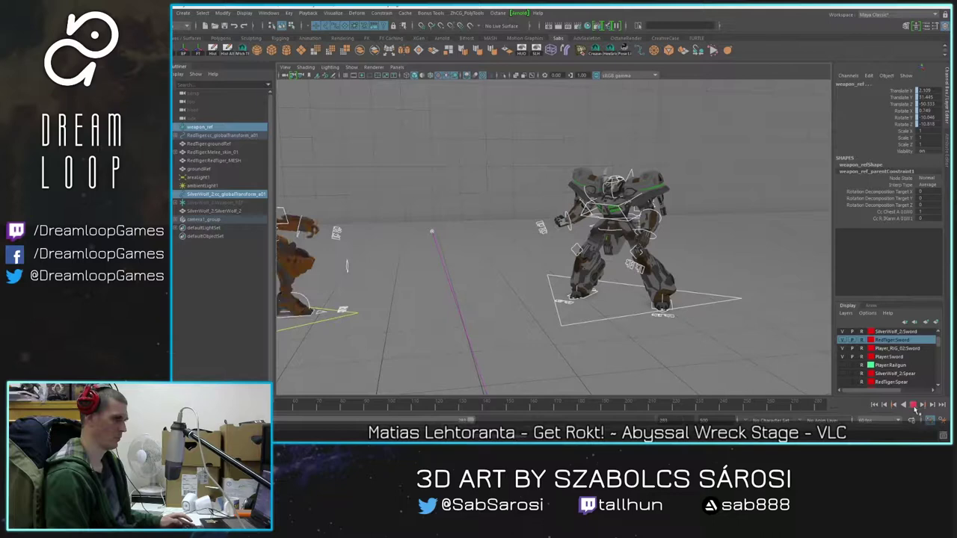
left_click(912, 406)
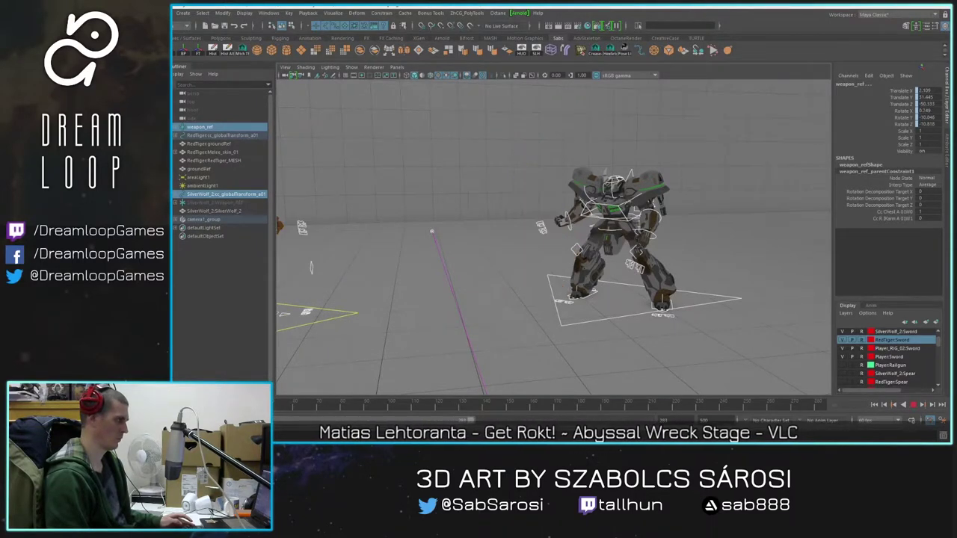
key("alt+v")
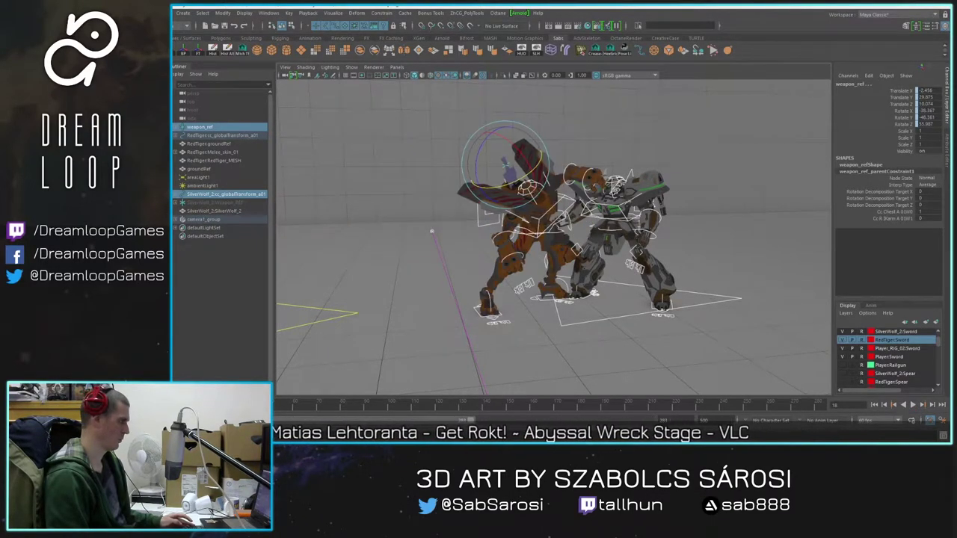
left_click_drag(189, 404, 225, 404)
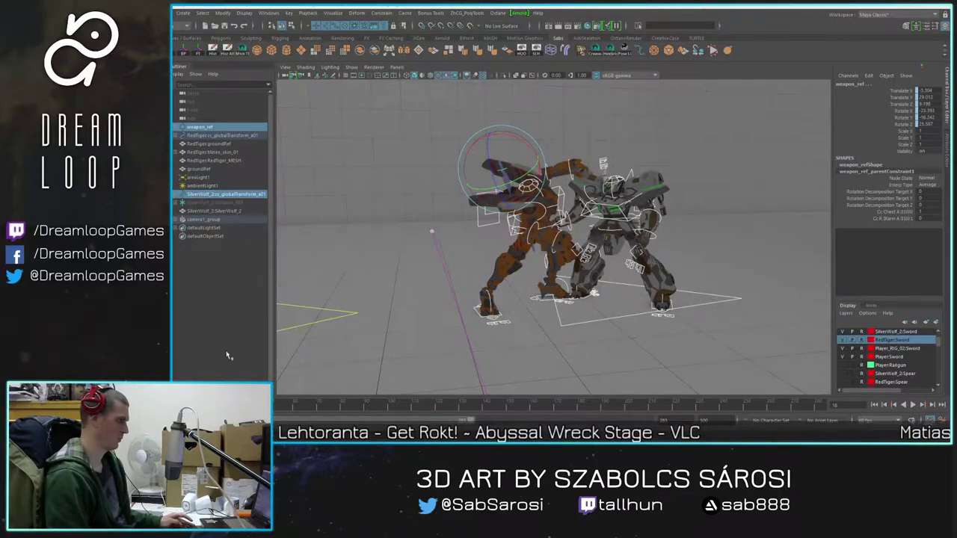
left_click(874, 405)
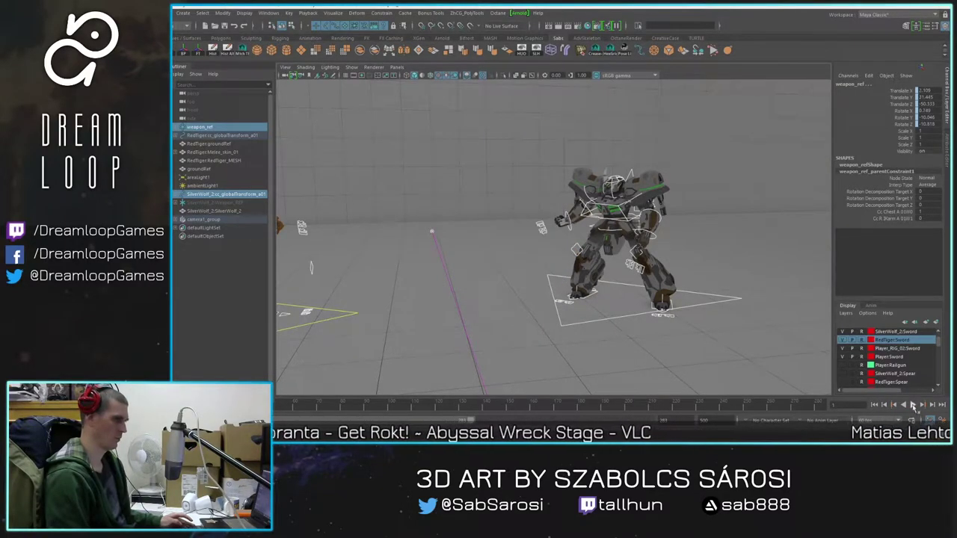
left_click(913, 404)
left_click(913, 405)
key("alt+v")
key("alt+v")
Step: Select RedTiger's left and right leg IK controls and play back the attack to check the feet
scroll(432, 228, "up", 4)
left_click_drag(364, 229, 346, 225, "alt")
middle_click_drag(523, 252, 453, 210, "alt")
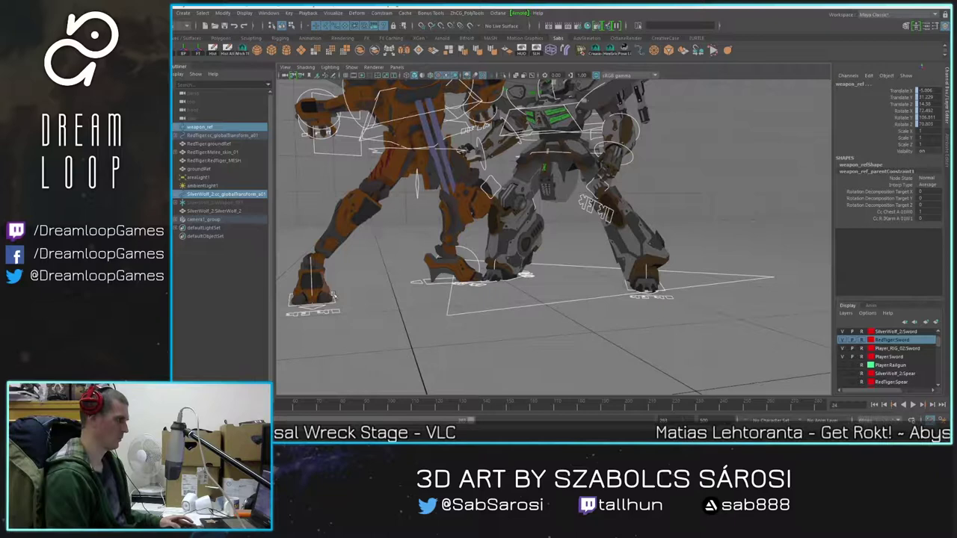
left_click(338, 305)
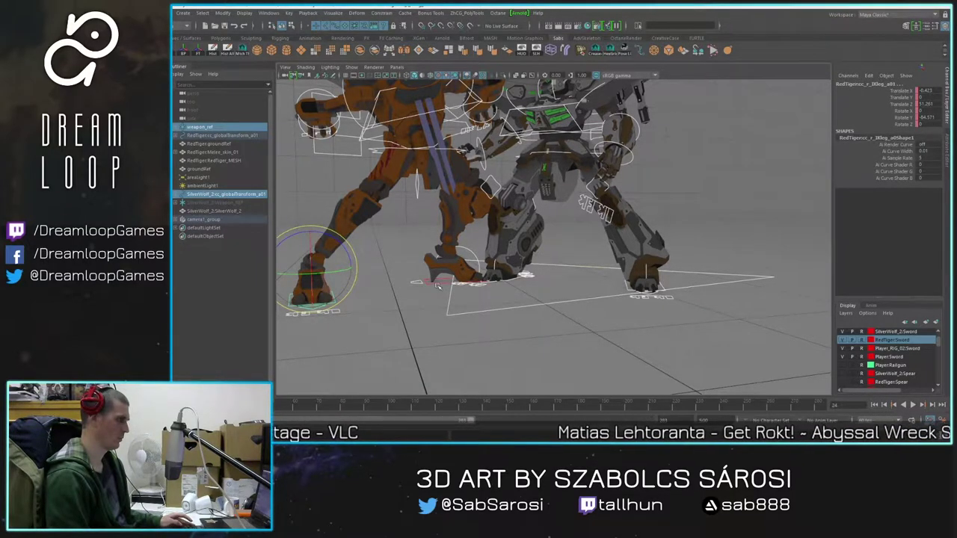
left_click(439, 284)
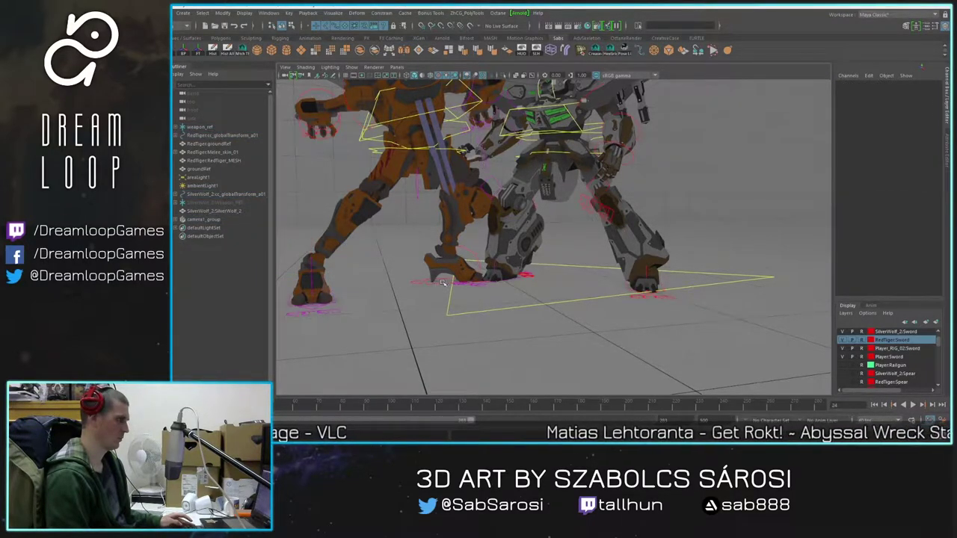
left_click(337, 304)
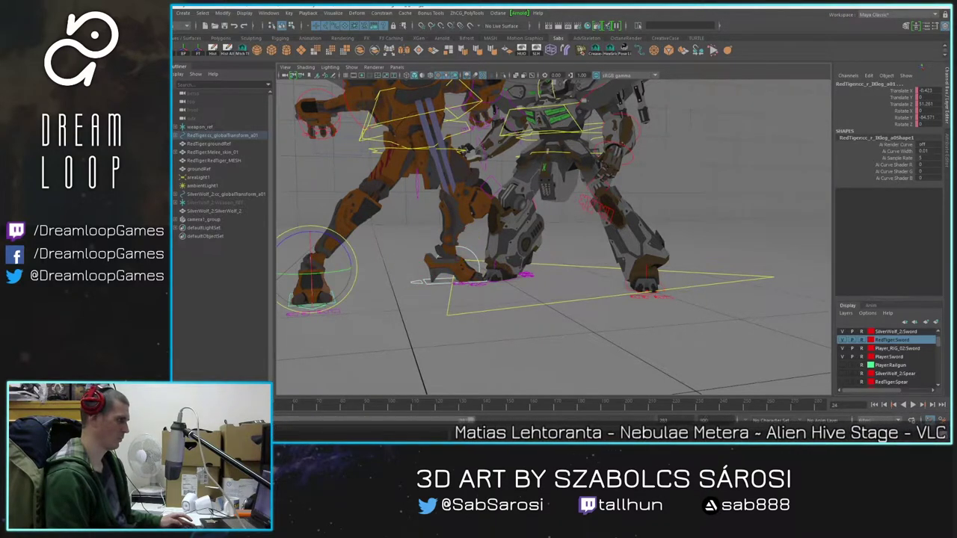
key("alt+shift+v")
key("alt+v")
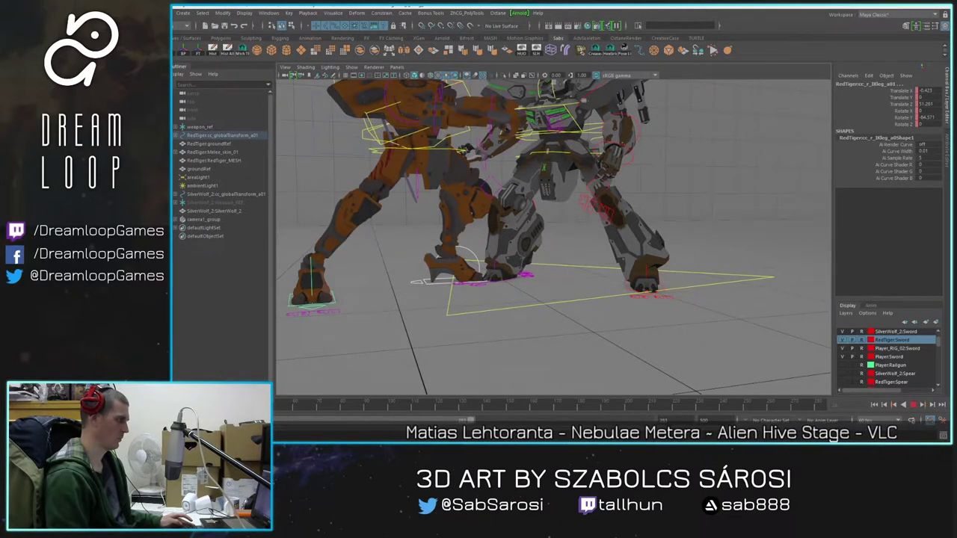
key("alt+v")
Step: Reposition RedTiger's right foot IK control on the ground at frame 10 to about X -2.7, Z 57.1
left_click_drag(338, 281, 378, 303, "alt")
middle_click_drag(377, 304, 440, 312, "alt")
key("w")
left_click_drag(440, 312, 464, 334, "alt")
key("ctrl+z")
middle_click_drag(531, 348, 489, 300, "alt")
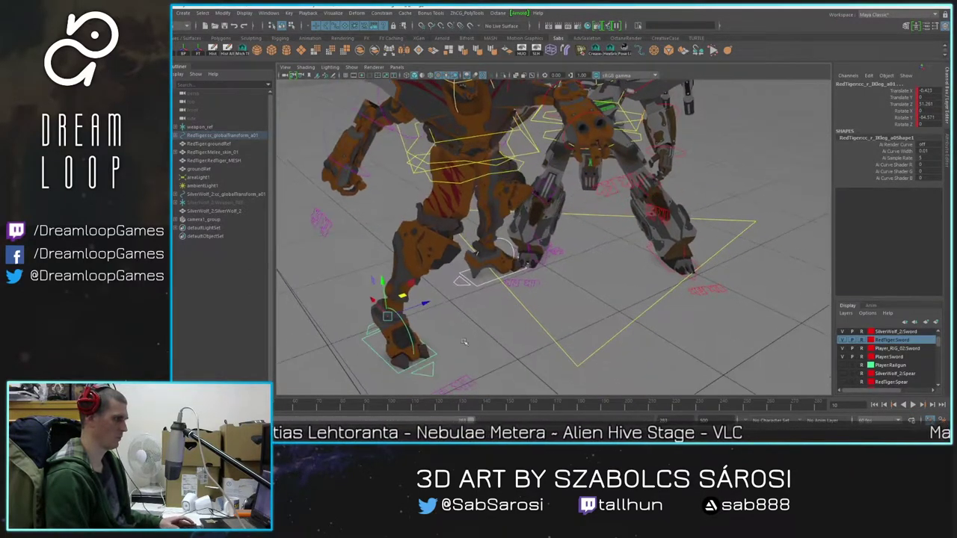
key("space")
key("space")
left_click(450, 355)
left_click(435, 354)
left_click_drag(439, 300, 450, 279, "alt")
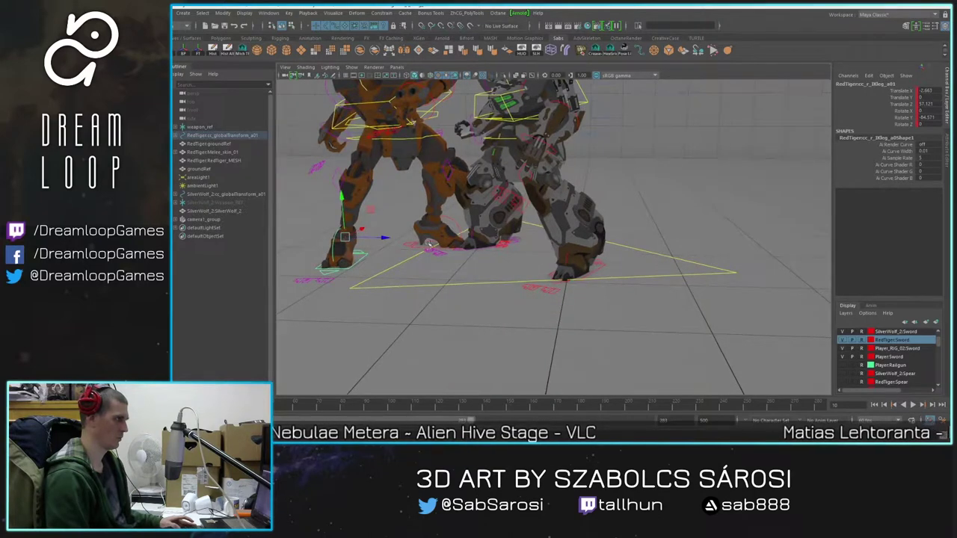
Step: Place RedTiger's left foot IK control at frame 10 at about X 4.9, Z 63.5
key("period")
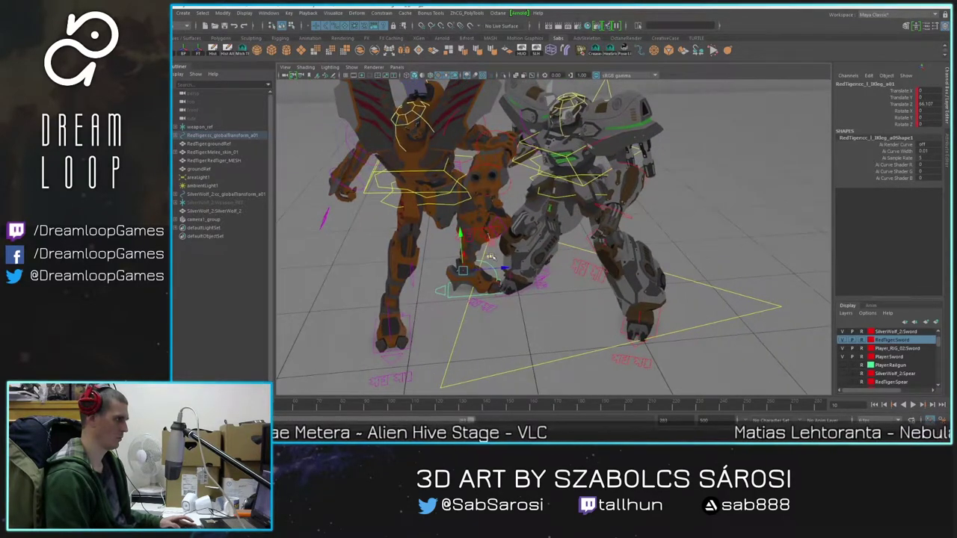
left_click_drag(487, 275, 464, 256, "alt")
middle_click_drag(464, 255, 489, 267, "alt")
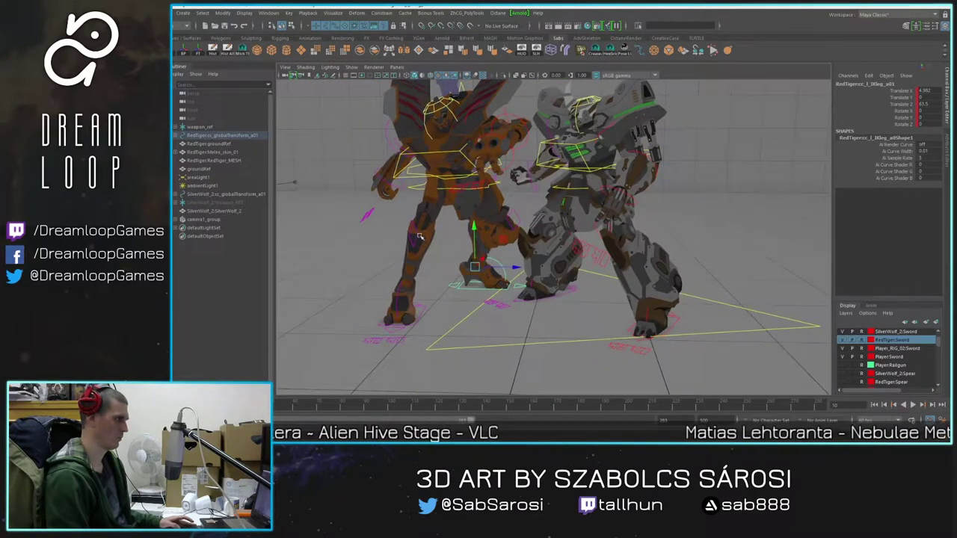
Step: Adjust RedTiger's right knee pole vector control at frame 10 and step through the neighbouring keys to check the leg
left_click(415, 239)
key("period")
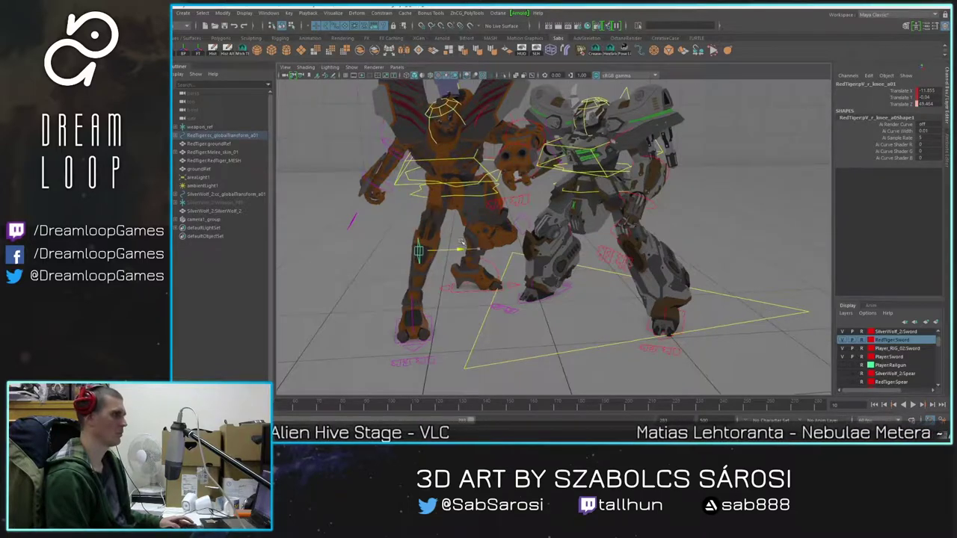
middle_click_drag(502, 252, 475, 266, "alt")
left_click(489, 247)
left_click_drag(501, 231, 499, 254, "alt")
left_click(494, 229)
key("comma")
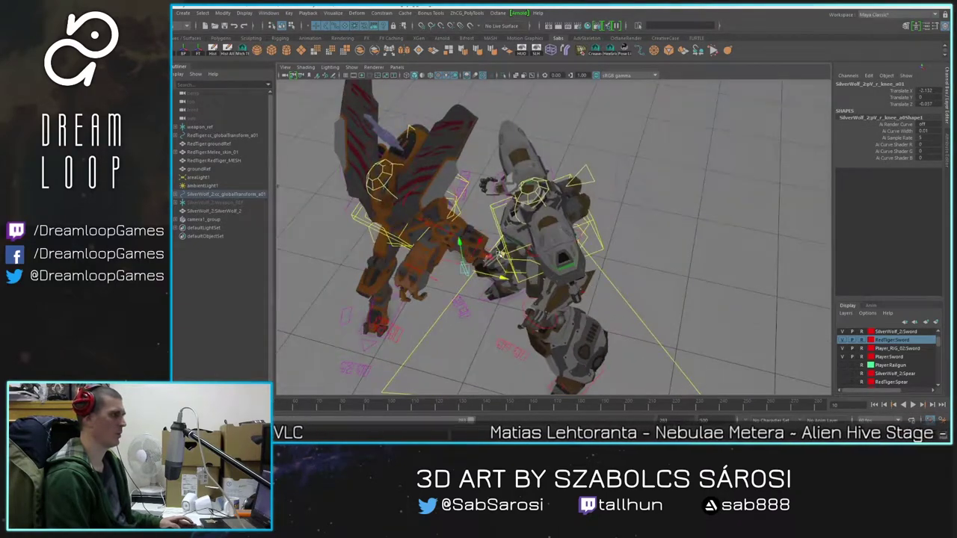
key("period")
key("period")
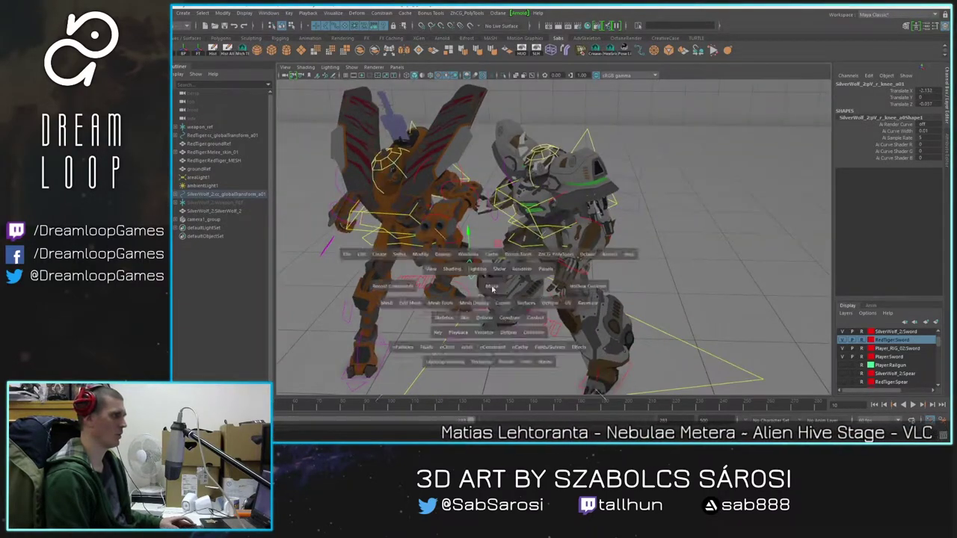
key("space")
key("space")
Step: Deselect the controls and play back the attack repeatedly to review RedTiger's footwork during the lunge
left_click_drag(606, 222, 684, 238, "alt")
left_click(709, 274)
left_click_drag(441, 256, 527, 249, "alt")
right_click_drag(528, 250, 456, 254, "alt")
mouse_move(456, 254)
left_mouse_down("alt")
mouse_move(490, 273)
mouse_move(449, 243)
left_mouse_up("alt")
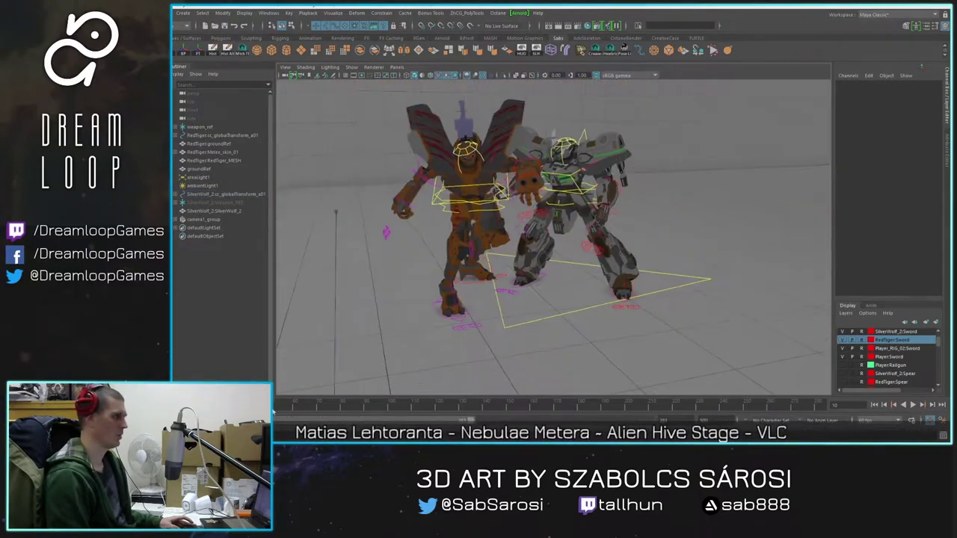
key("alt+v")
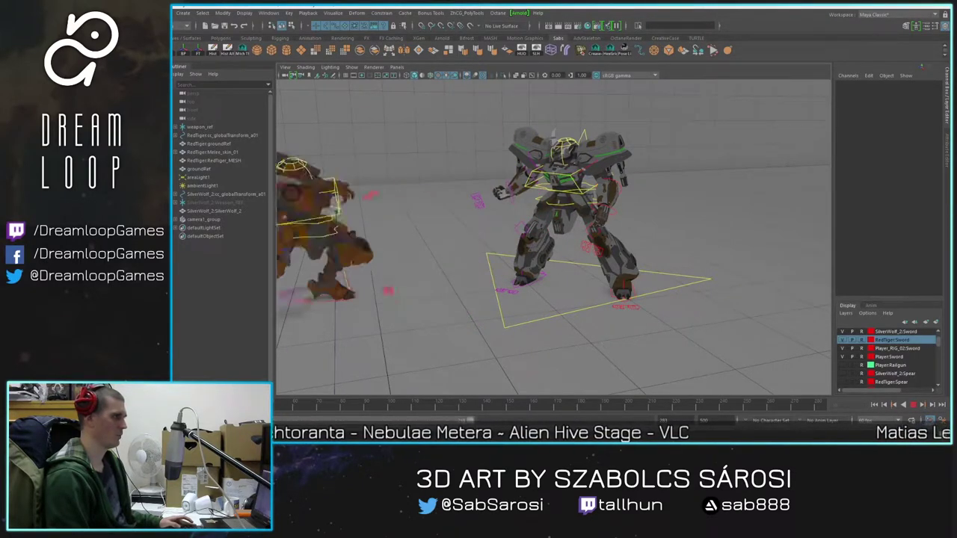
key("alt+v")
scroll(447, 247, "down", 2)
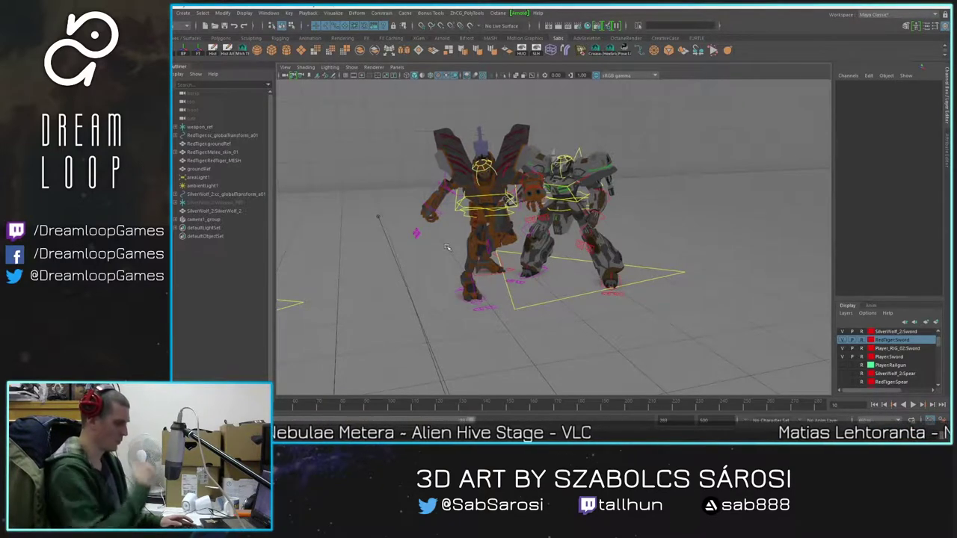
key("alt+v")
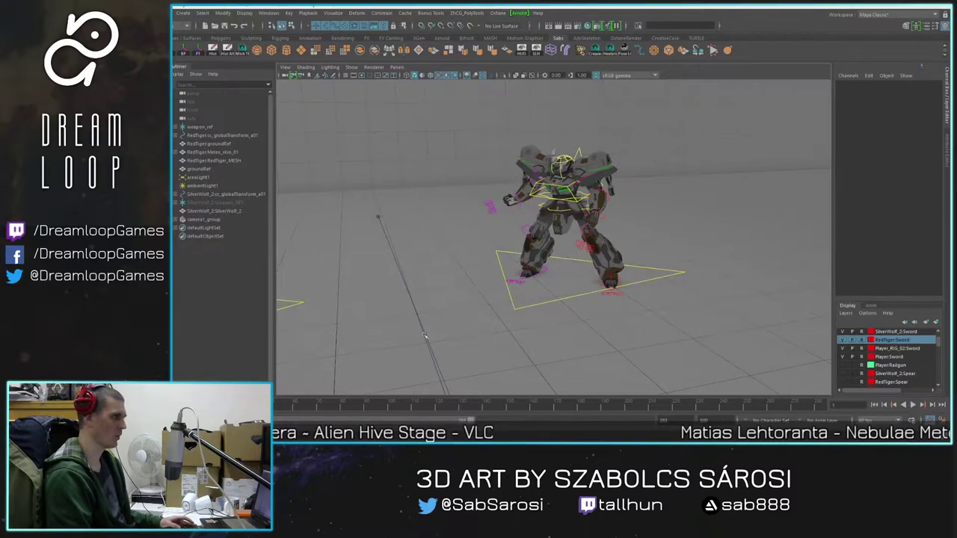
key("Escape")
scroll(524, 247, "up", 2)
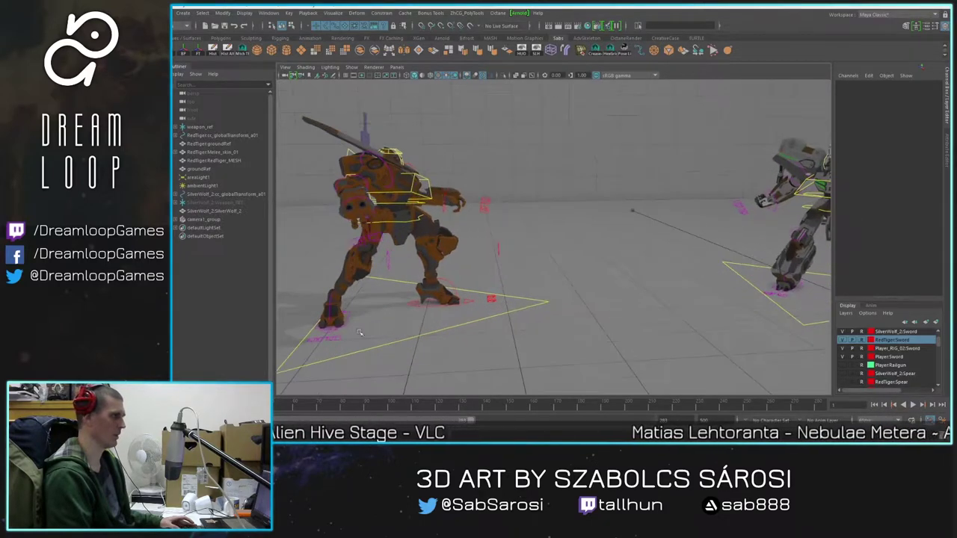
key("alt+v")
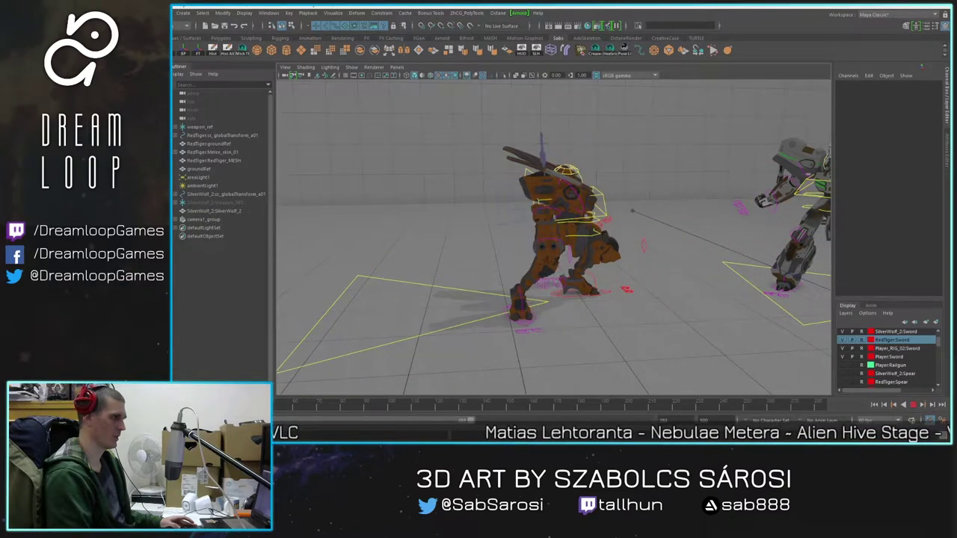
Step: At frame 7, rotate RedTiger's right foot IK control to about -3 degrees on Y
right_click_drag(569, 266, 602, 258, "alt")
left_click_drag(601, 258, 578, 262, "alt")
key("alt+v")
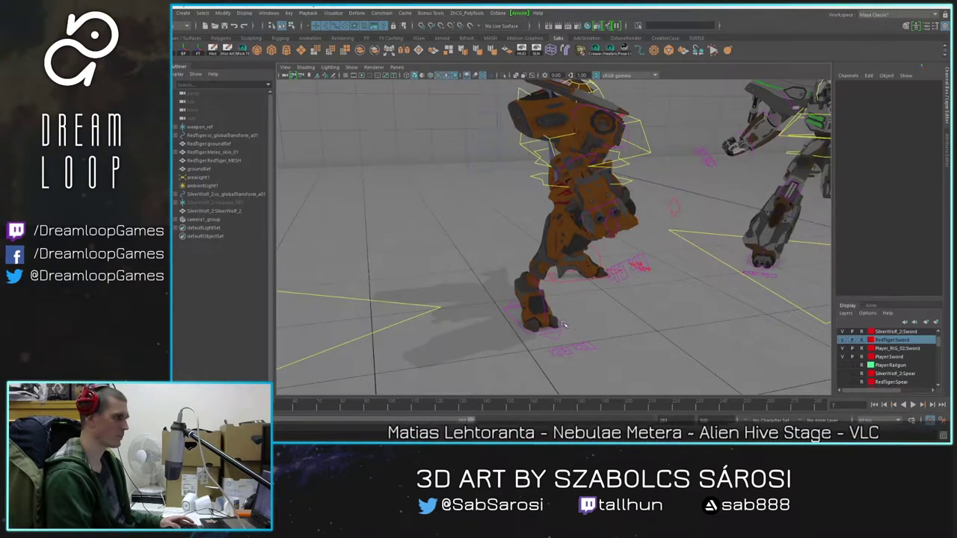
left_click(564, 324)
key("e")
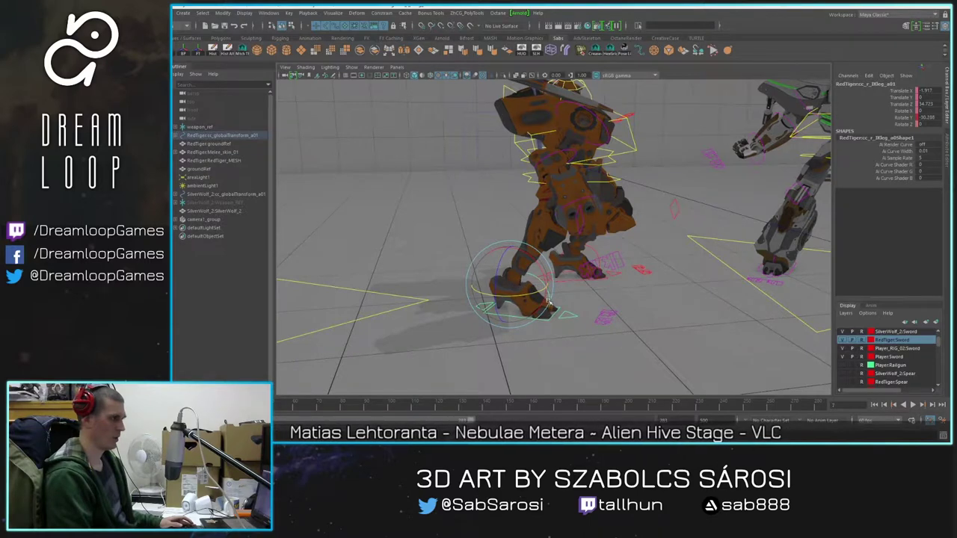
left_click_drag(532, 296, 441, 299)
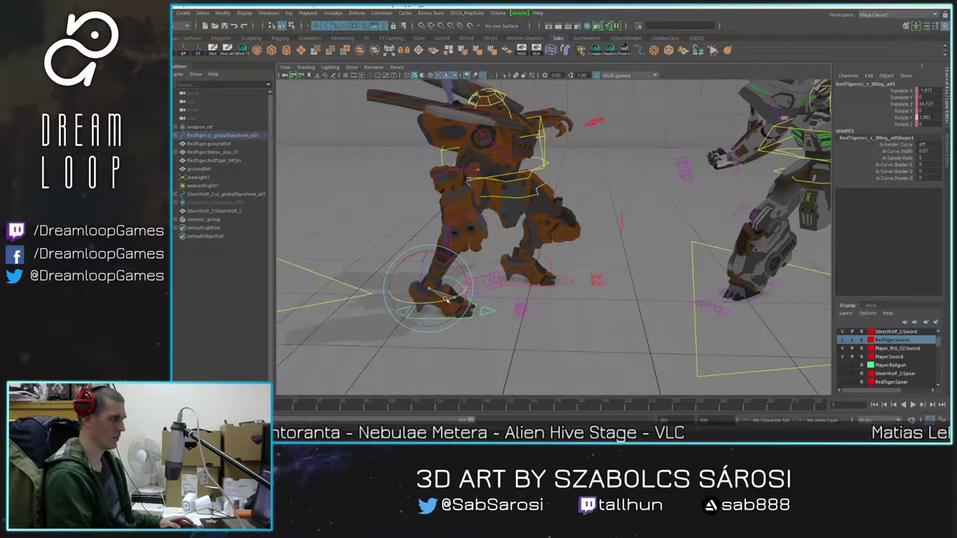
key("space")
key("space")
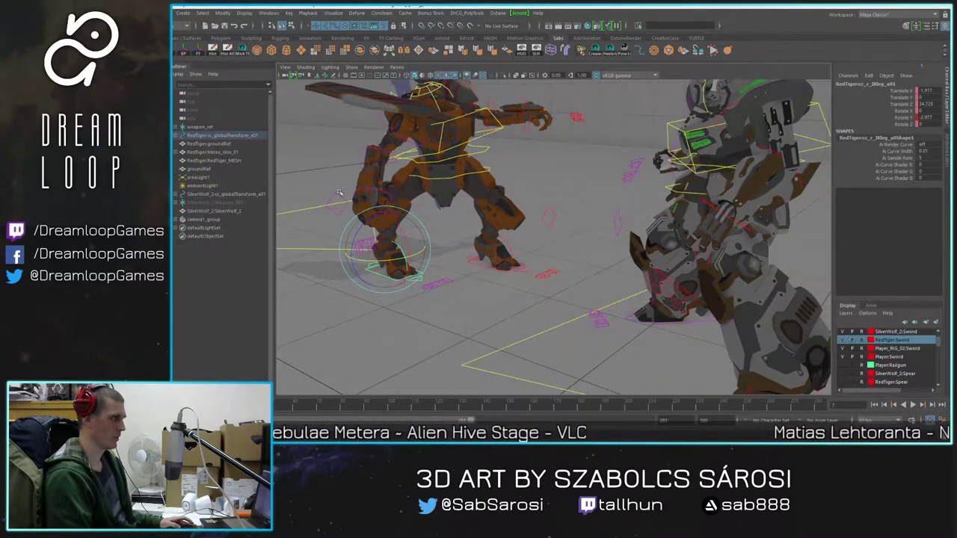
Step: Move RedTiger's right foot IK control sideways at frame 7 to about X -5.5, Z 54.8
left_click(340, 195)
left_click_drag(472, 274, 487, 277, "alt")
key("w")
left_click_drag(435, 305, 574, 217, "alt")
left_click_drag(569, 281, 502, 259, "alt")
left_click(490, 281)
left_click_drag(494, 234, 525, 231)
right_click_drag(526, 231, 554, 245, "alt")
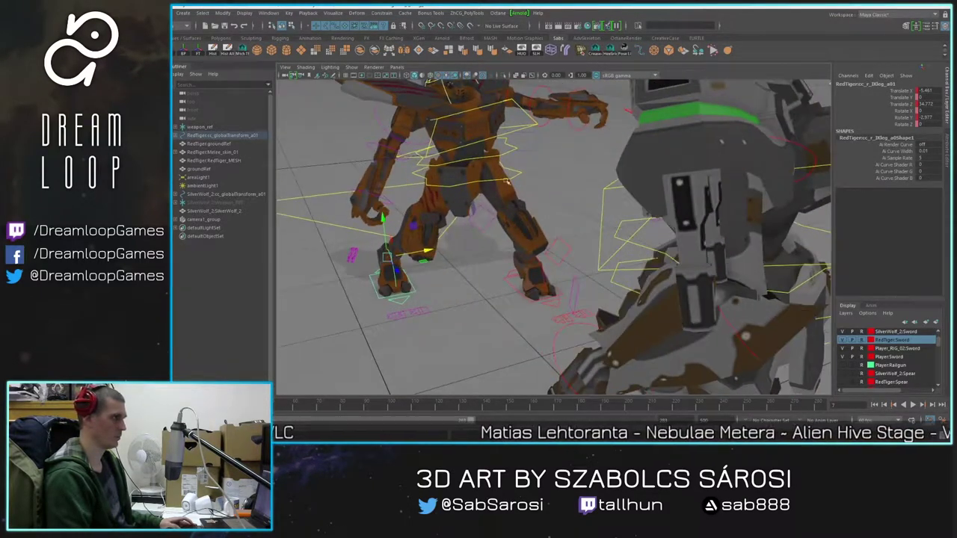
Step: Select RedTiger's COG control and rotate it at frame 7 to about -6.6 degrees on X
left_click(514, 175)
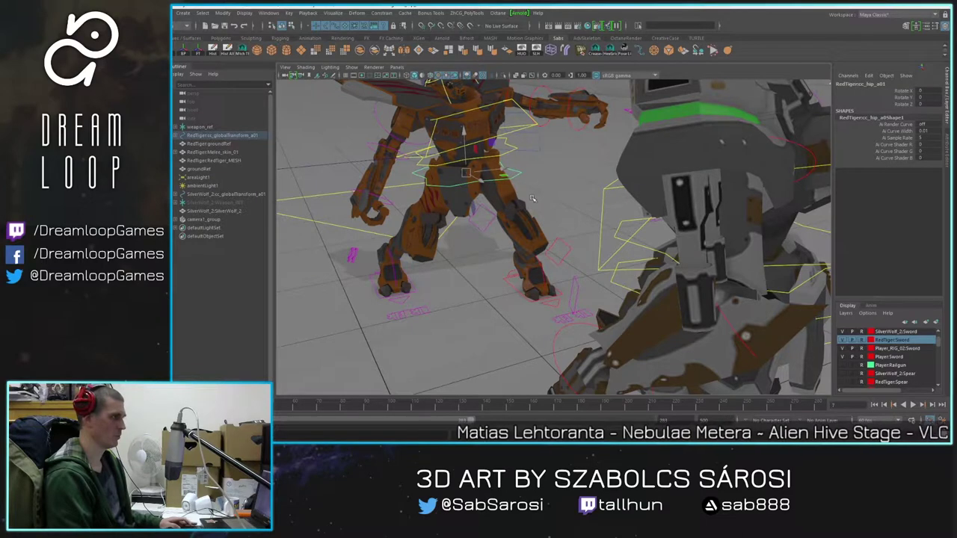
left_click(537, 141)
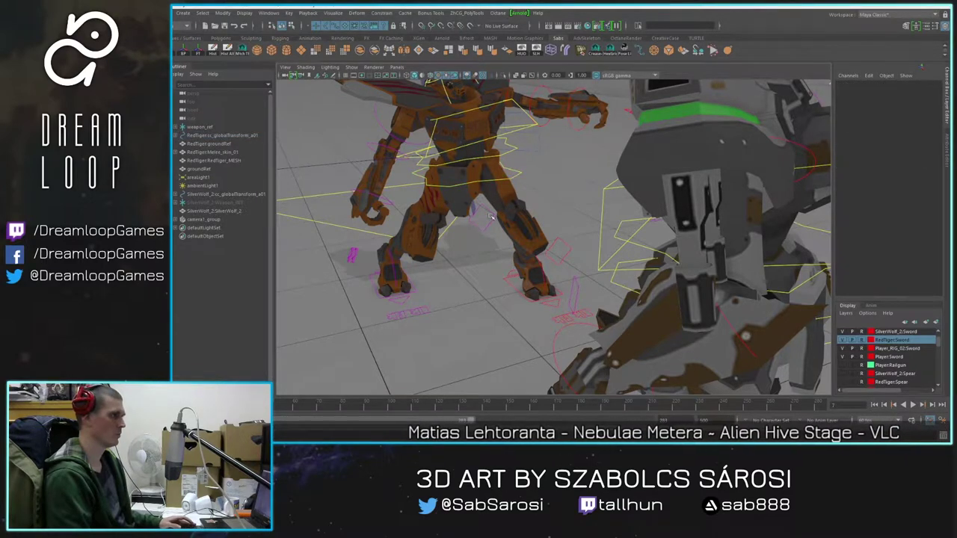
left_click(537, 137)
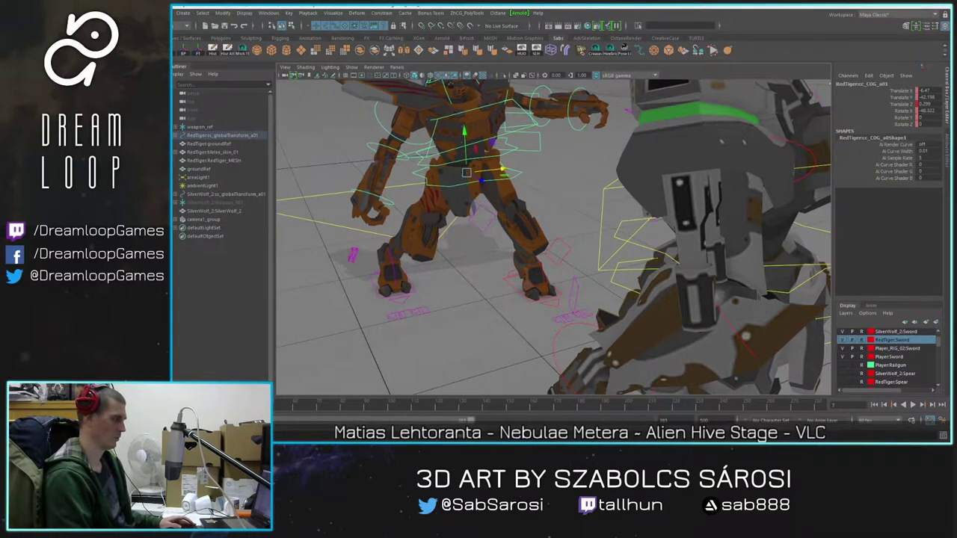
middle_click_drag(503, 173, 478, 218, "alt")
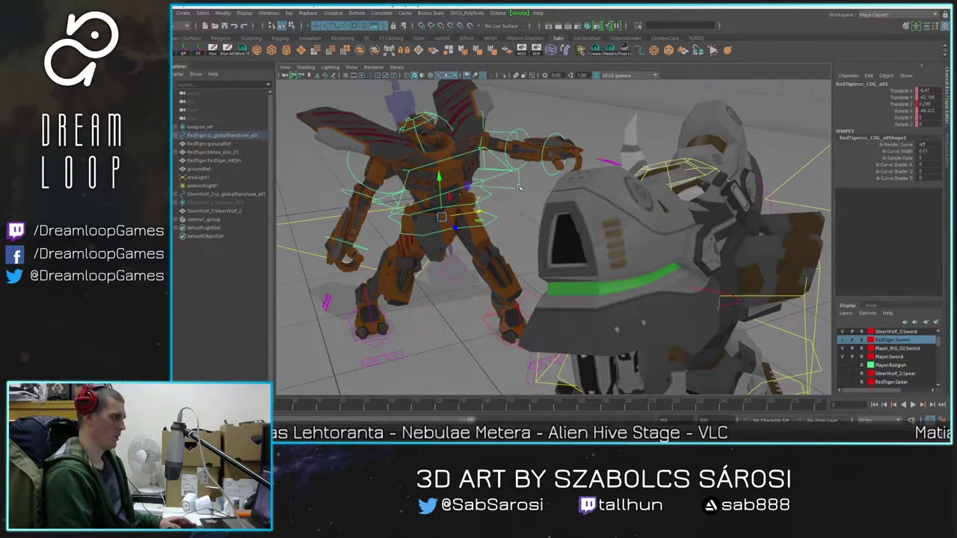
key("e")
left_click_drag(455, 226, 478, 221)
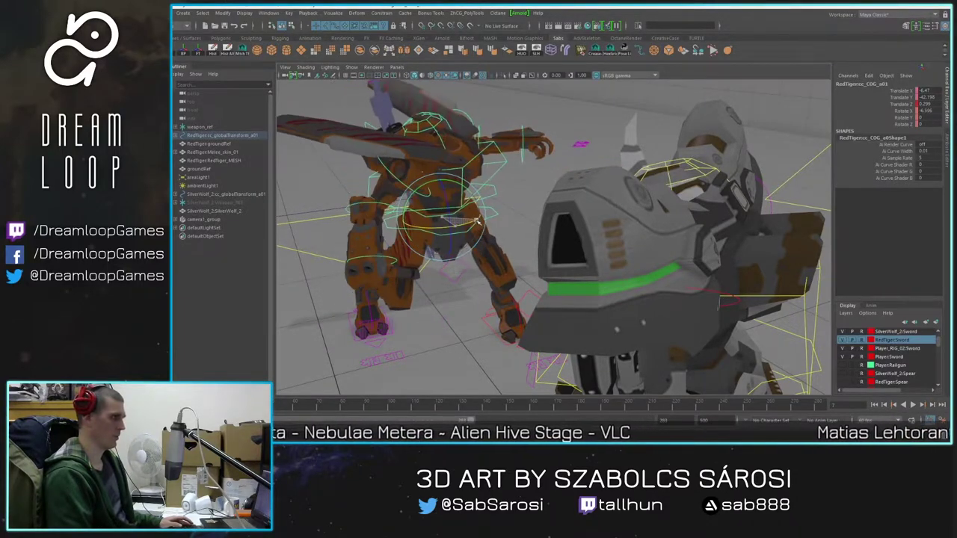
Step: Rotate RedTiger's chest control at frame 7 to counter the turned body
left_click_drag(466, 262, 497, 243, "alt")
left_click(499, 211)
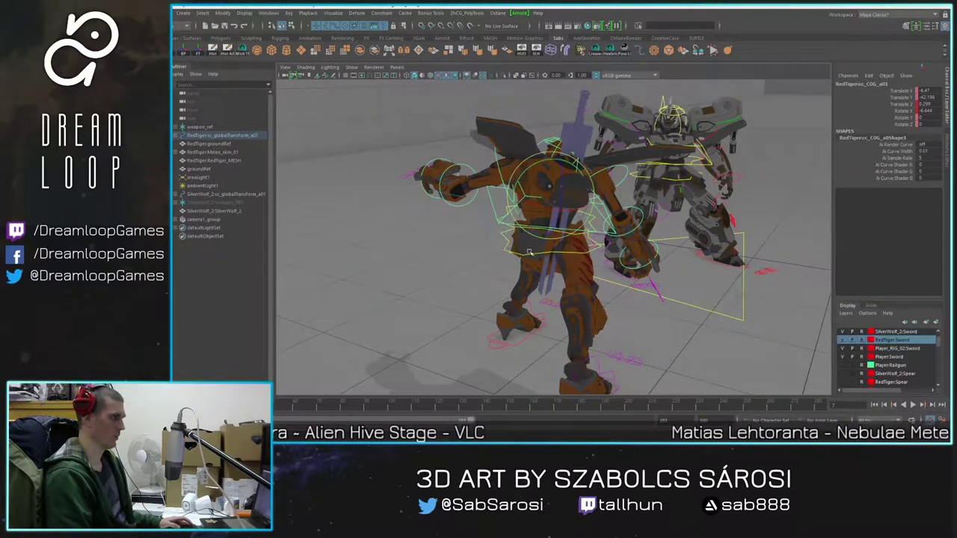
left_click_drag(554, 212, 422, 206)
Step: Play back the attack and examine the frame 10 strike pose from several angles and distances
key("alt+v")
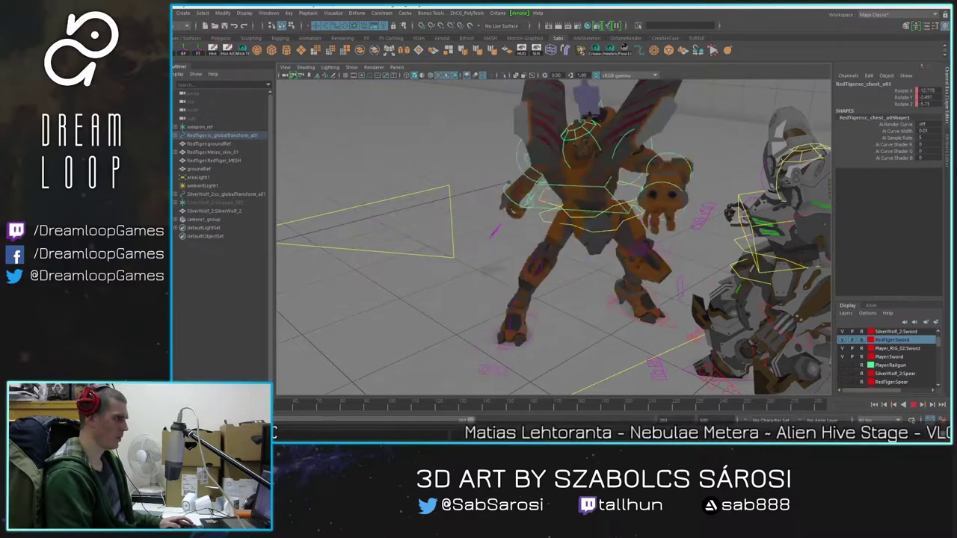
left_click_drag(595, 262, 644, 271, "alt")
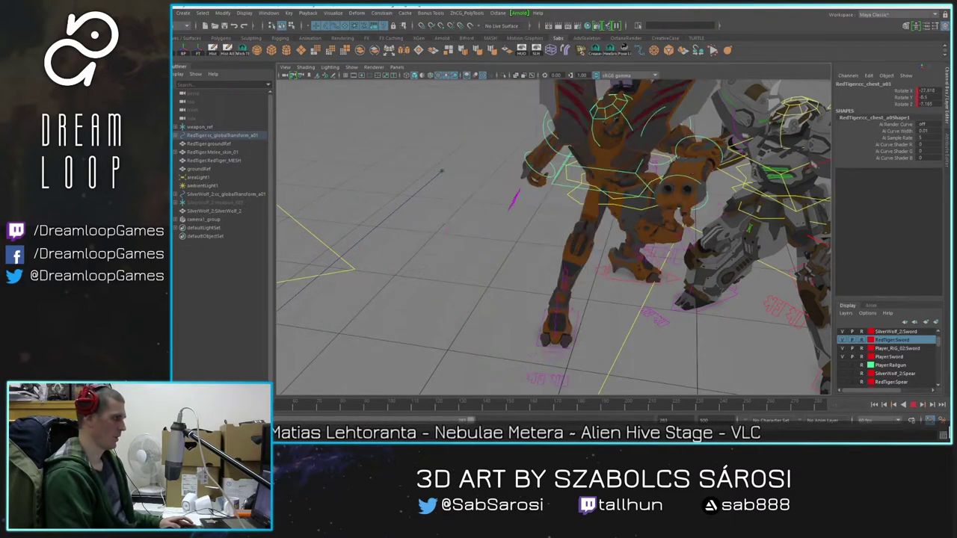
left_click_drag(581, 243, 457, 277, "alt")
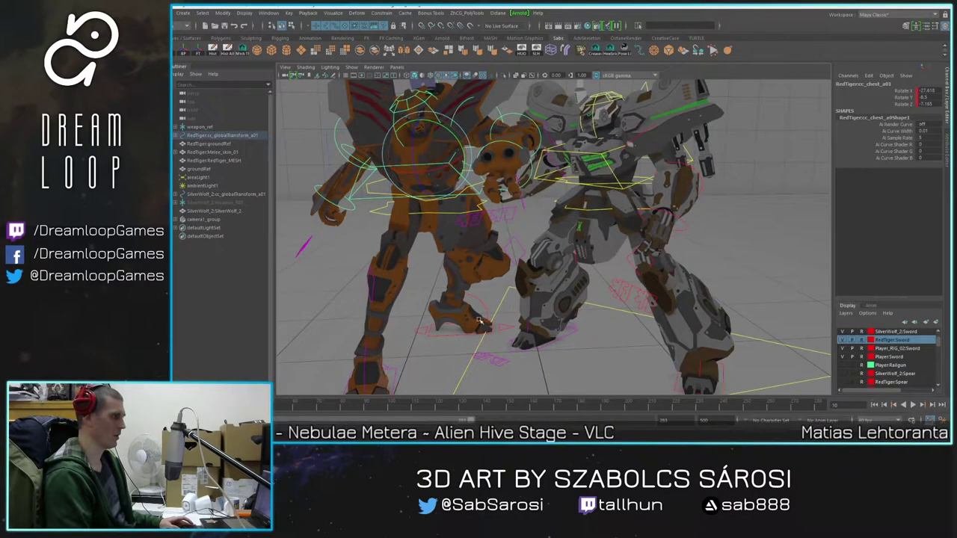
right_click_drag(481, 320, 455, 278, "alt")
middle_click_drag(455, 277, 445, 309, "alt")
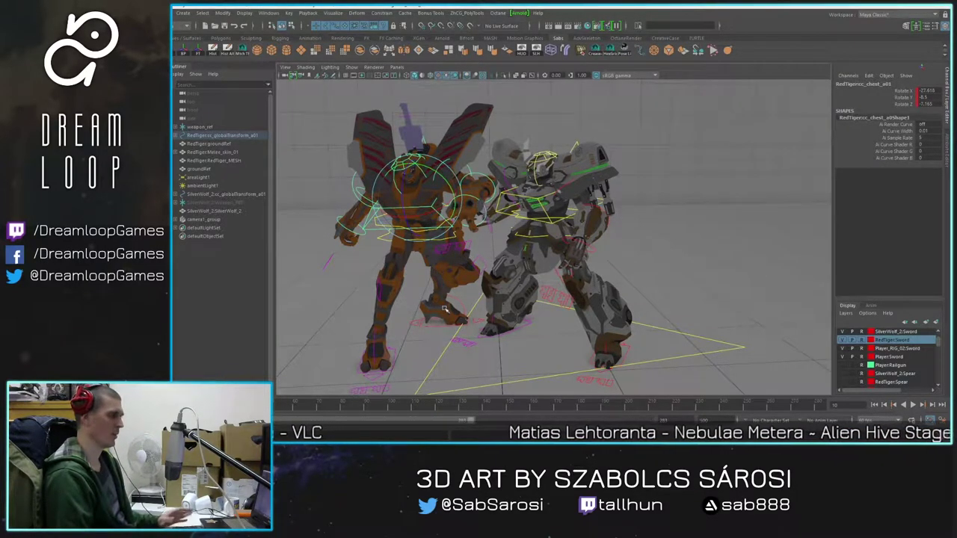
middle_click_drag(470, 318, 473, 283, "alt")
right_click_drag(472, 283, 409, 178, "alt")
middle_click_drag(409, 178, 445, 188, "alt")
left_click_drag(700, 222, 571, 222, "alt")
left_click_drag(770, 228, 544, 303, "alt")
right_click_drag(544, 303, 585, 308, "alt")
left_click_drag(584, 308, 584, 318, "alt")
right_click_drag(584, 317, 576, 318, "alt")
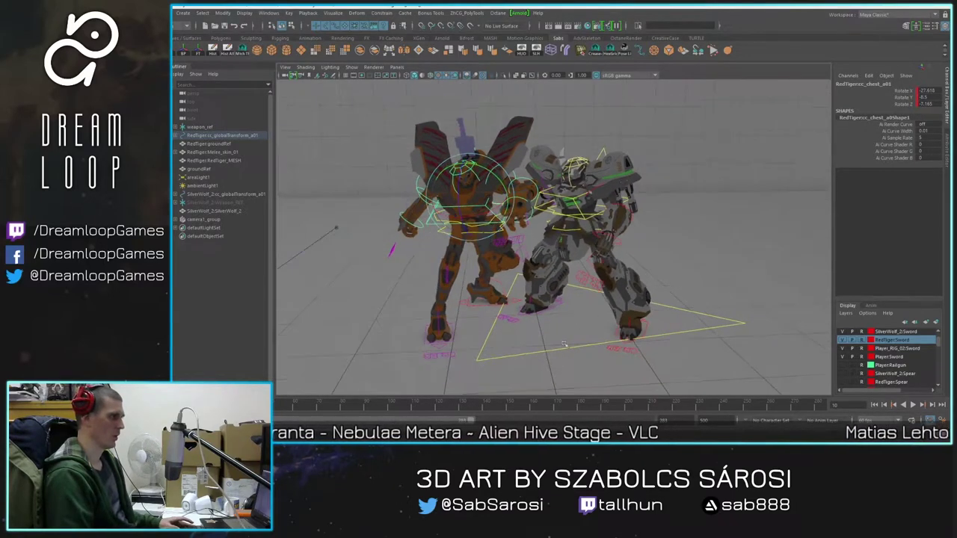
Step: Play back the attack with both robots' starting positions framed to judge the whole lunge
key("alt+v")
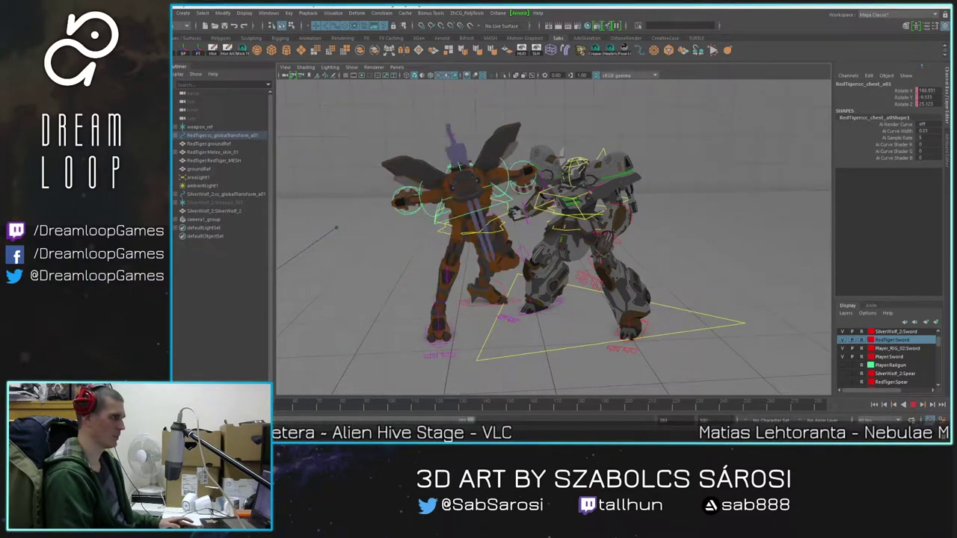
key("Escape")
right_click_drag(523, 273, 457, 274, "alt")
middle_click_drag(457, 274, 563, 259, "alt")
right_click_drag(563, 259, 552, 259, "alt")
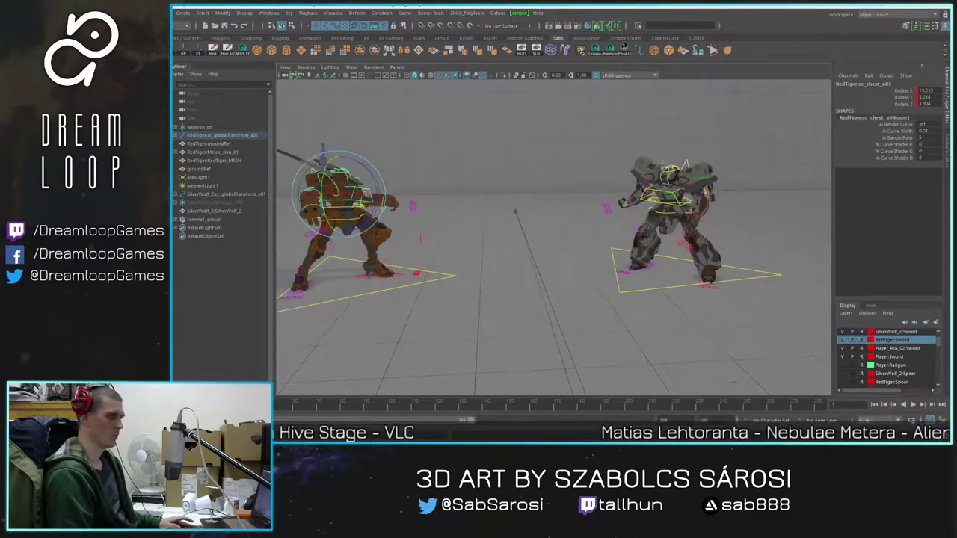
left_click(913, 404)
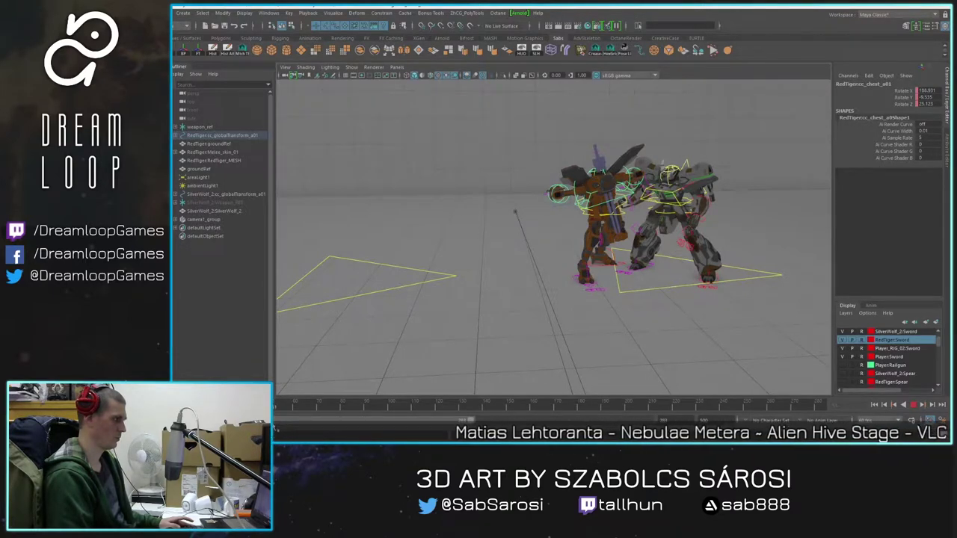
Step: At frame 50, reset all of RedTiger's COG translate and rotate values to 0
left_click(532, 175)
left_click(575, 208)
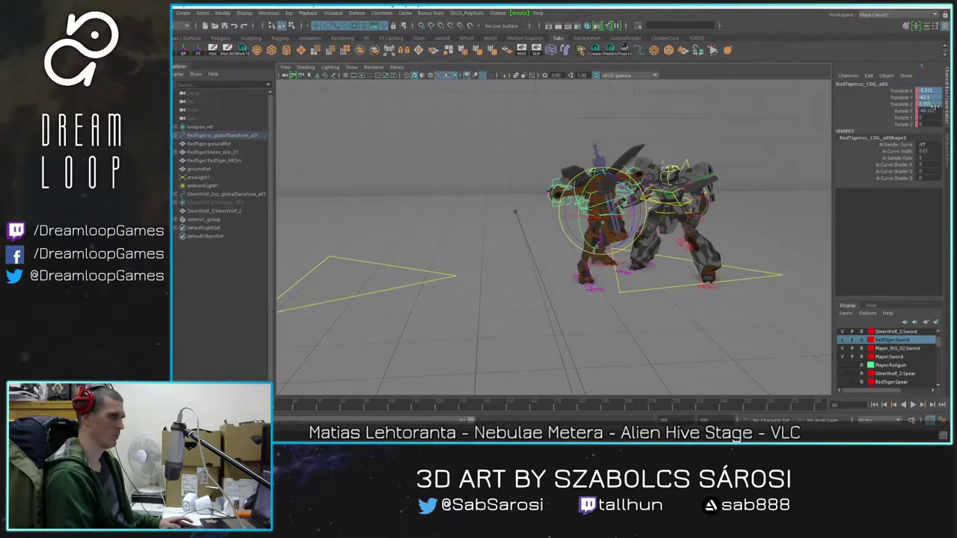
type("0")
key("Return")
left_click_drag(371, 273, 671, 274, "alt")
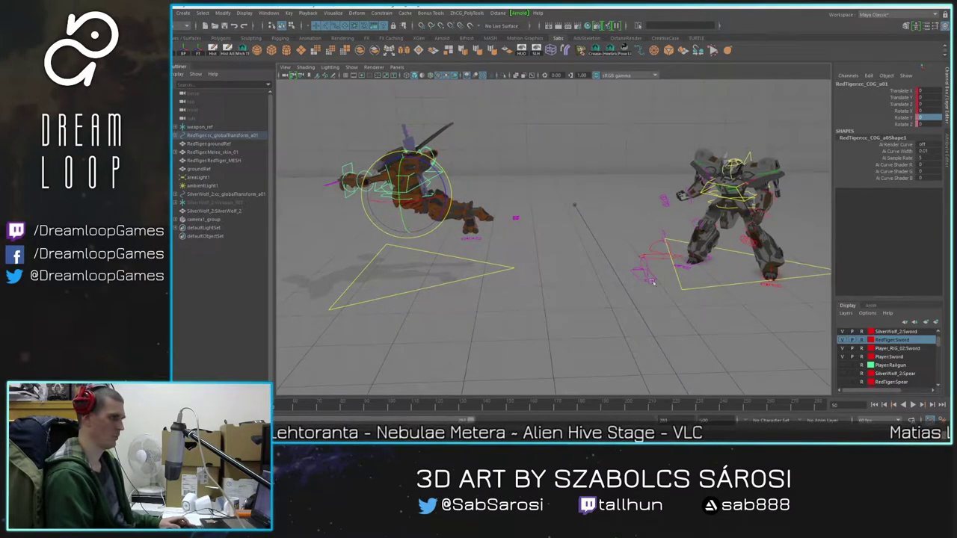
Step: At frame 50, move both of RedTiger's foot controls back along Z from SilverWolf to RedTiger's own starting triangle
left_click(639, 277)
right_click_drag(640, 277, 680, 268, "alt")
key("q")
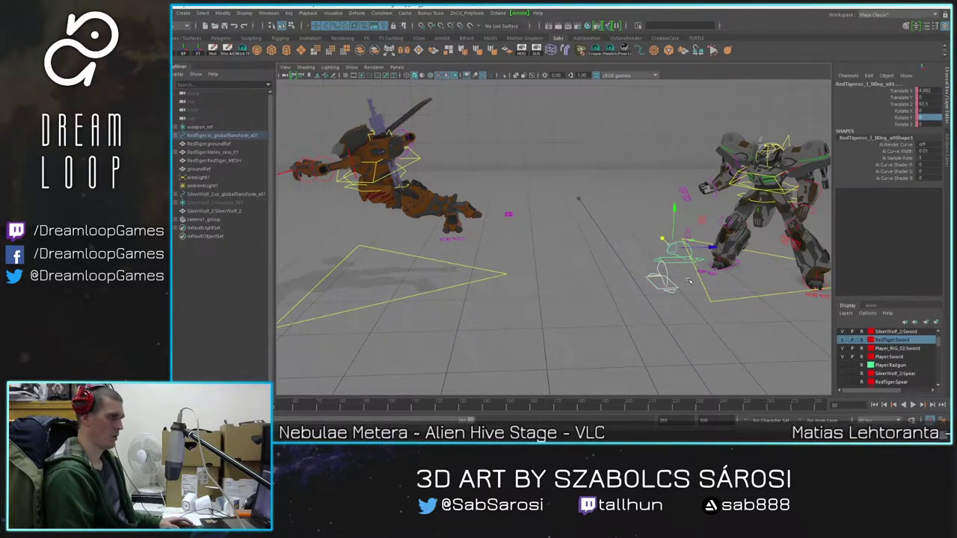
left_click_drag(713, 249, 439, 275)
middle_click_drag(439, 275, 453, 278, "alt")
right_click_drag(453, 277, 428, 256, "alt")
left_click_drag(428, 256, 409, 242, "alt")
middle_click_drag(409, 242, 466, 258, "alt")
left_click_drag(496, 271, 533, 287, "alt")
right_click_drag(533, 287, 526, 305, "alt")
middle_click_drag(527, 305, 500, 290, "alt")
right_click_drag(499, 290, 619, 267, "alt")
left_click_drag(619, 267, 742, 241, "alt")
left_click(725, 207, "shift")
left_click_drag(781, 199, 511, 154, "alt")
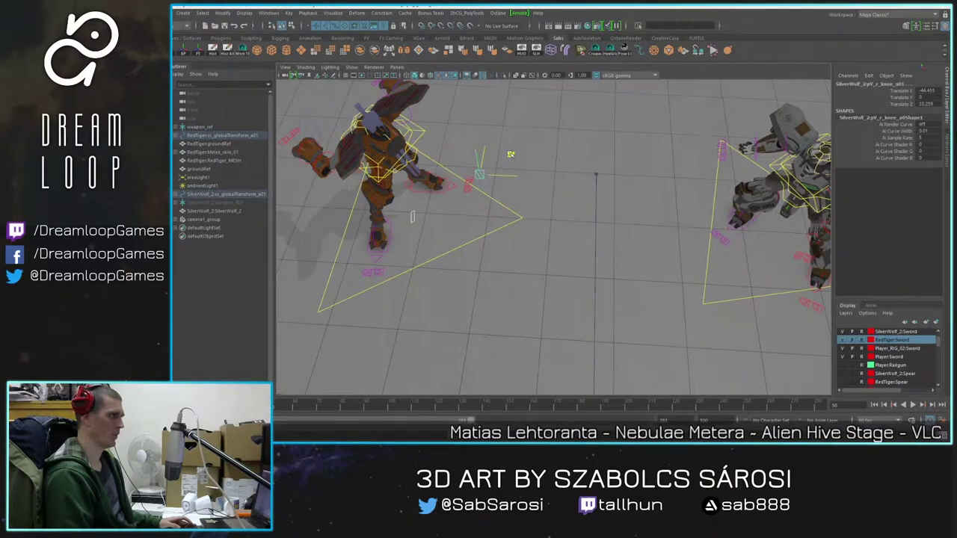
key("ctrl+z")
left_click_drag(694, 202, 656, 193, "alt")
key("space")
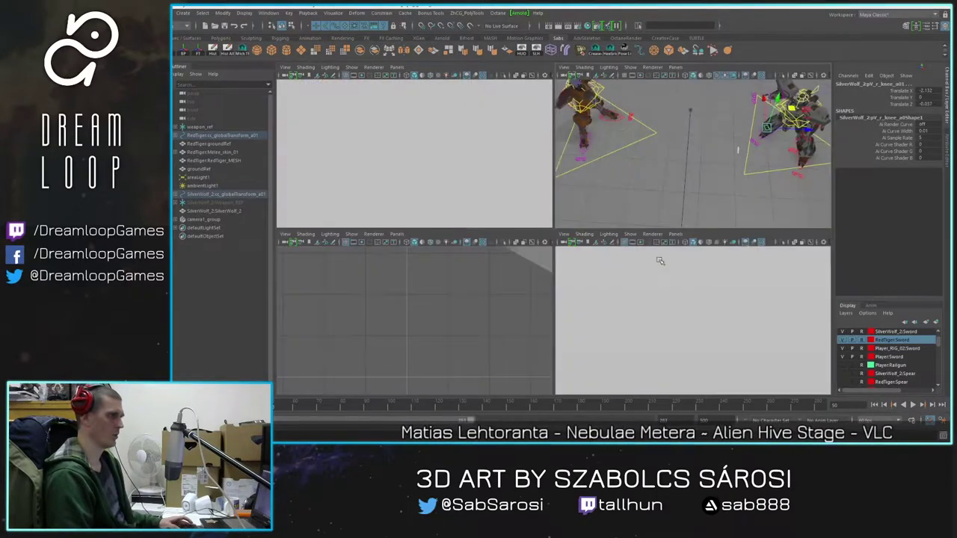
key("space")
left_click_drag(635, 278, 604, 256, "alt")
left_click(635, 293)
left_click_drag(641, 297, 626, 262, "alt")
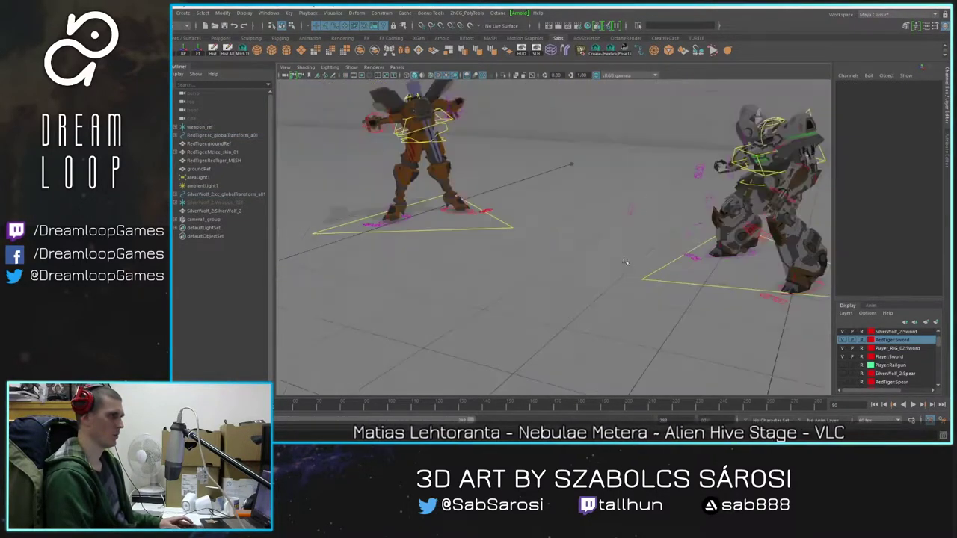
Step: Move RedTiger's knee controls back from SilverWolf's side to just in front of RedTiger's legs
left_click(630, 205)
left_click_drag(607, 218, 557, 270, "alt")
scroll(478, 246, "up", 2)
left_click_drag(396, 217, 473, 186, "alt")
middle_click_drag(473, 187, 587, 225, "alt")
left_click_drag(588, 224, 727, 265, "alt")
left_click_drag(716, 222, 683, 236, "alt")
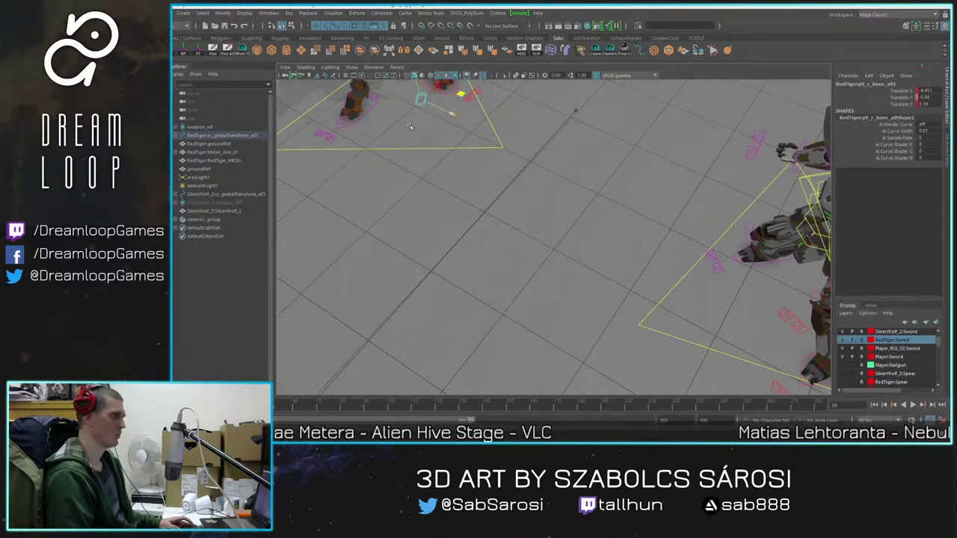
left_click_drag(409, 126, 423, 84, "alt")
right_click_drag(329, 246, 374, 261, "alt")
middle_click_drag(337, 273, 424, 219, "alt")
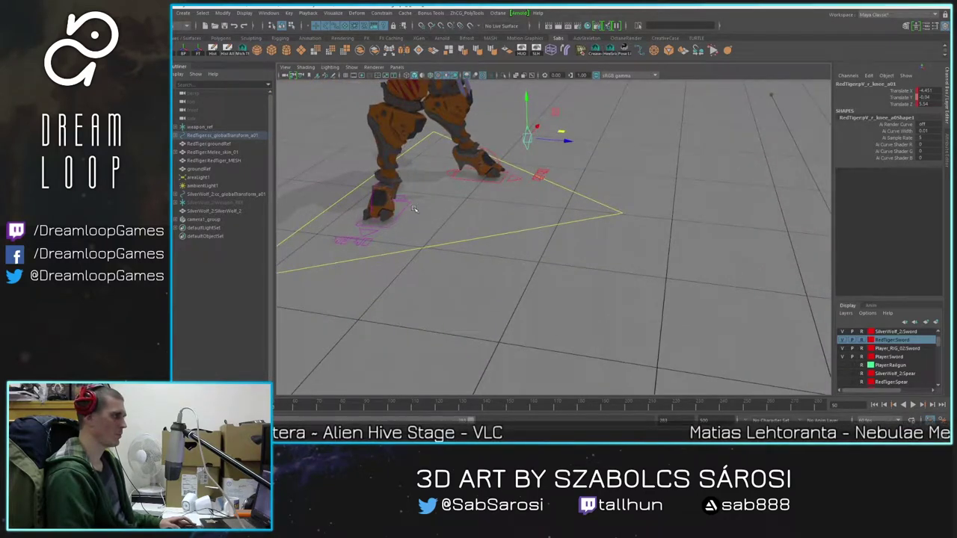
Step: Rotate RedTiger's right foot control to about -26.3 in Y, turning the foot more towards SilverWolf
left_click(413, 209)
key("e")
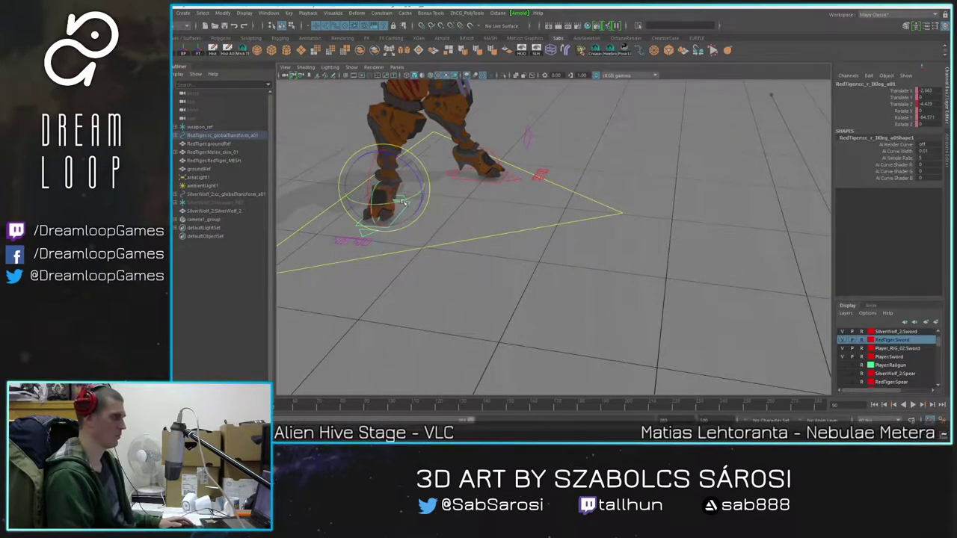
left_click_drag(401, 203, 449, 194)
right_click_drag(500, 190, 467, 187, "alt")
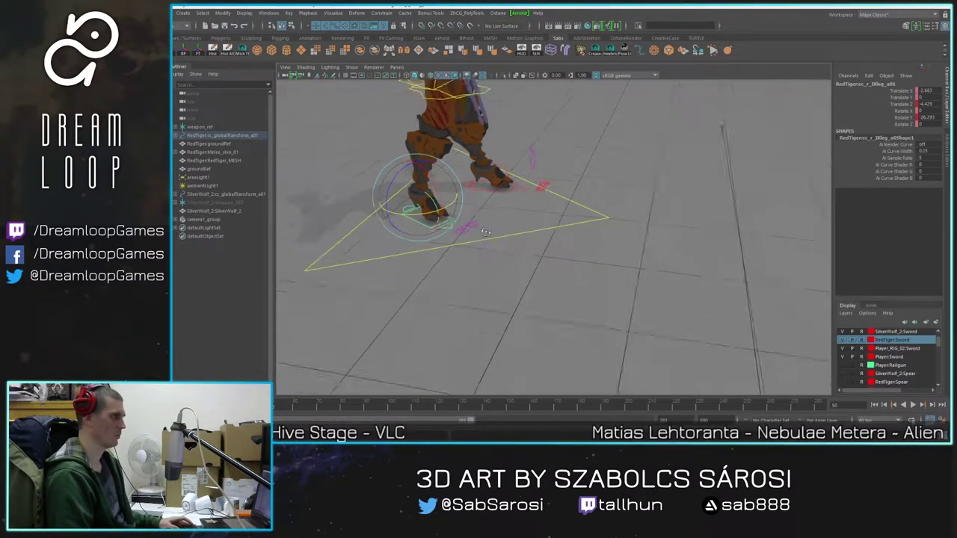
left_click_drag(467, 187, 475, 97, "alt")
middle_click_drag(474, 97, 450, 226, "alt")
Step: Reset the X, Y and Z rotation of RedTiger's chest control to 0
left_click(477, 193)
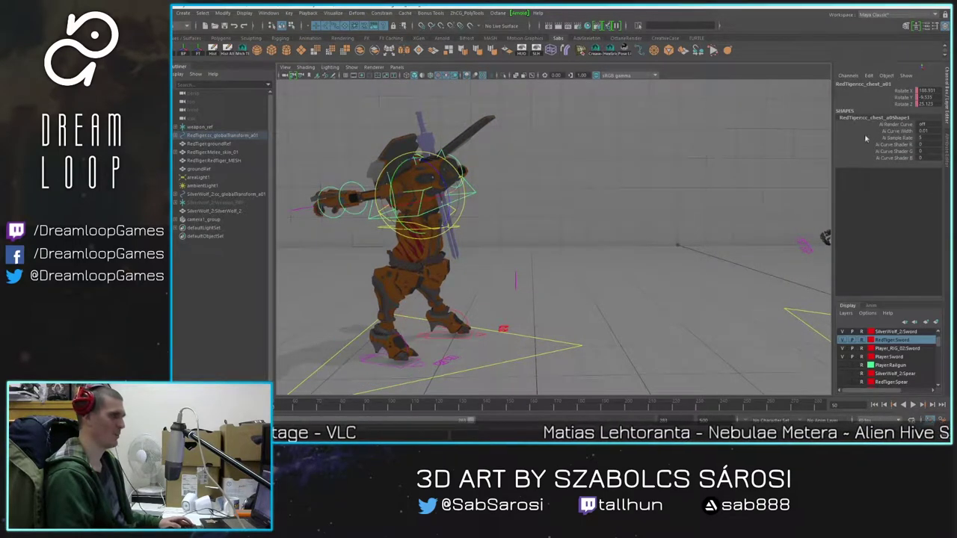
type("0")
key("Return")
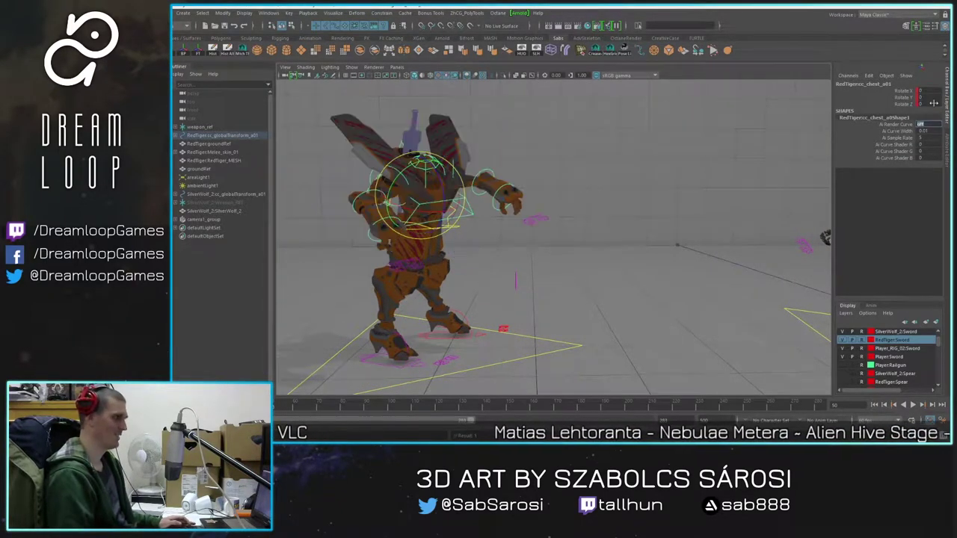
left_click_drag(687, 233, 504, 269, "alt")
key("space")
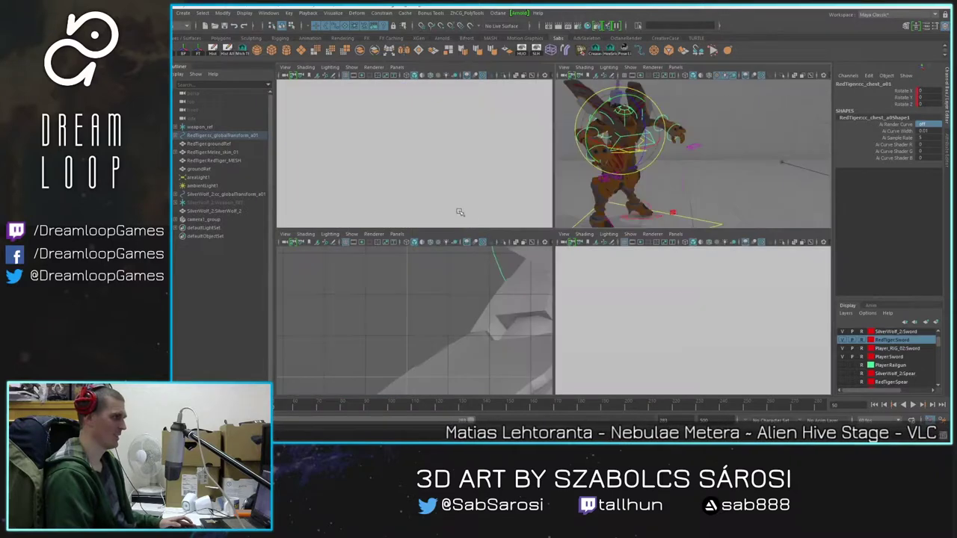
key("space")
Step: Reset the X, Y and Z rotation of RedTiger's spine control to 0
left_click(609, 196)
left_click(453, 212)
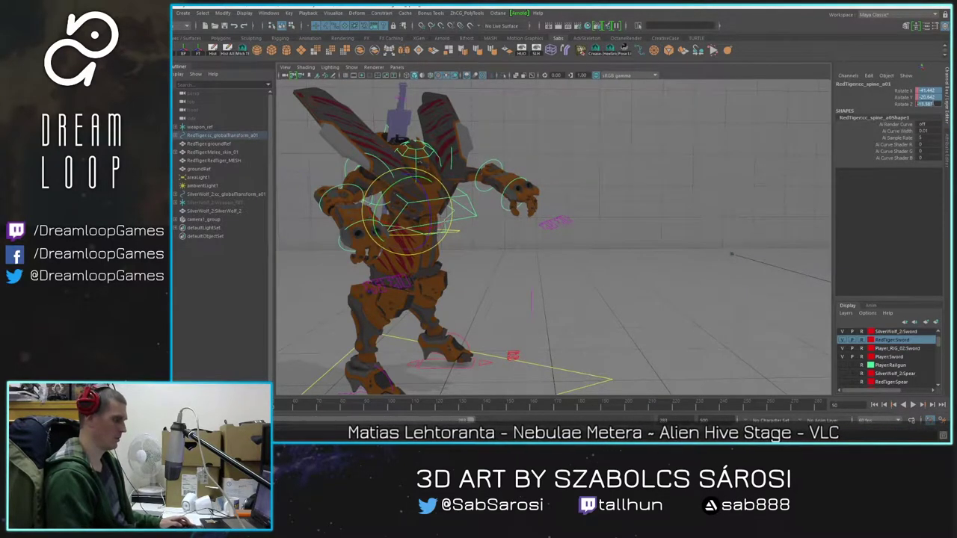
type("0")
key("Return")
left_click_drag(524, 298, 488, 294, "alt")
key("space")
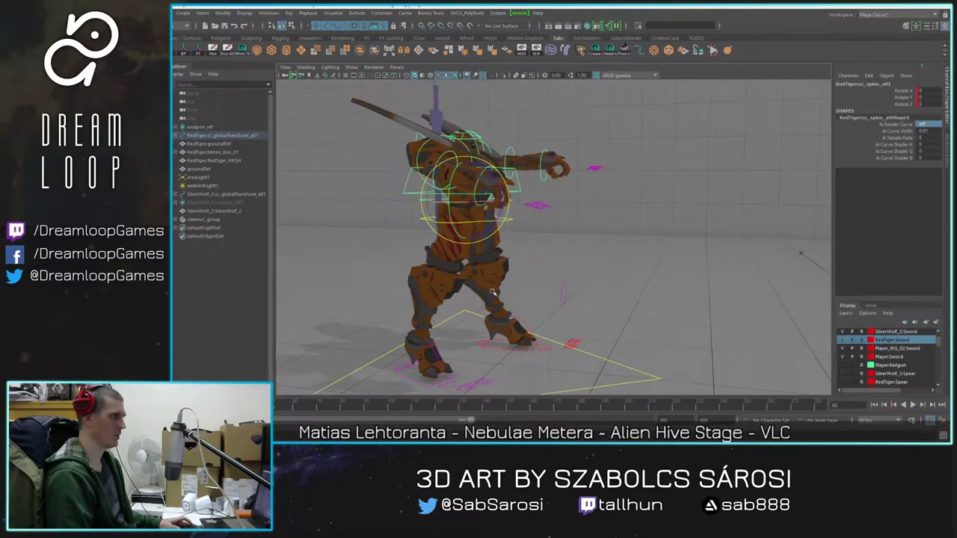
Step: Move RedTiger's COG down to about -3.98 in Translate X and -0.29 in Translate Y to settle the stance
key("space")
left_click_drag(655, 188, 636, 190, "alt")
left_click(598, 262)
left_click_drag(443, 320, 425, 282, "alt")
left_click(347, 195)
key("w")
middle_click_drag(459, 265, 493, 265, "alt")
left_click_drag(494, 184, 485, 210)
left_click_drag(576, 205, 531, 205, "alt")
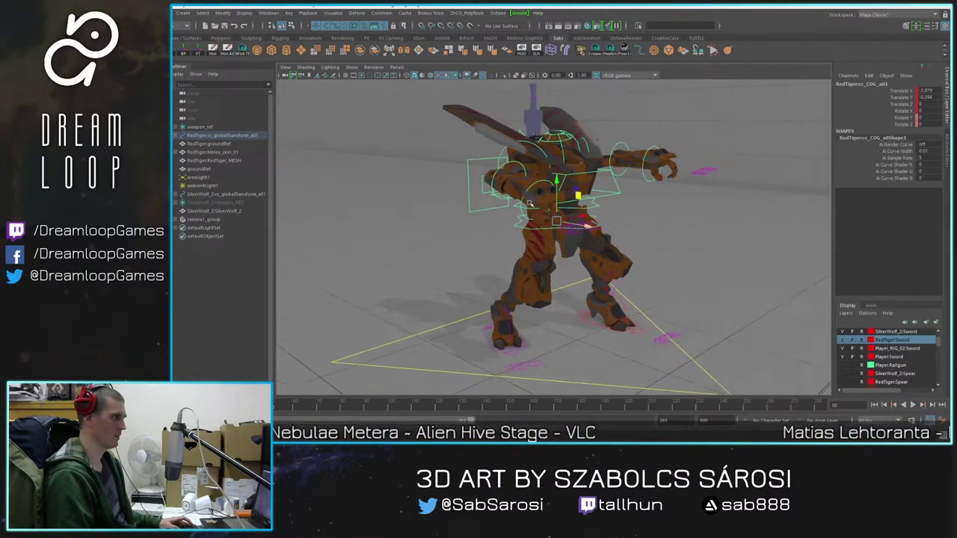
left_click_drag(643, 173, 612, 179, "alt")
Step: Rotate RedTiger's left upper arm control to adjust the arm in the return pose at frame 50
middle_click_drag(612, 179, 329, 164, "alt")
left_click_drag(430, 148, 501, 151, "alt")
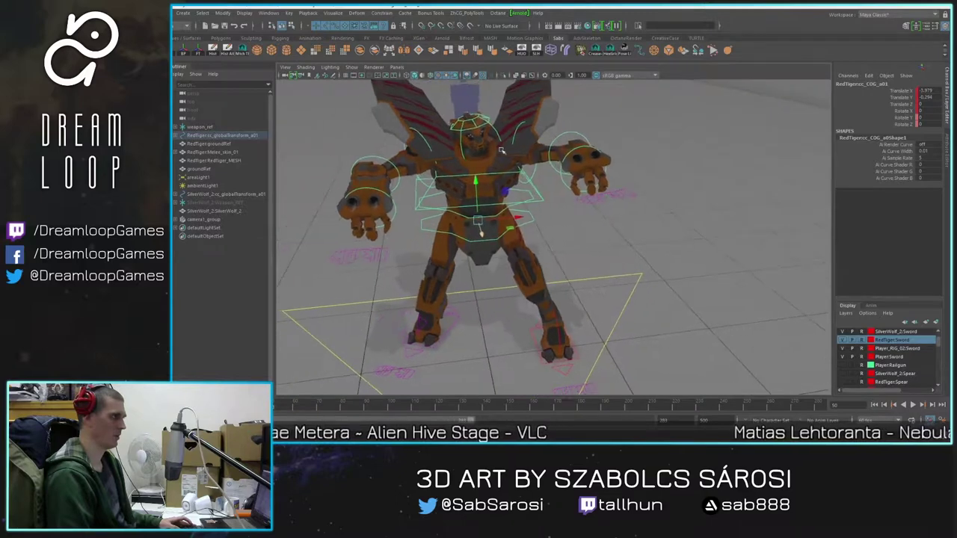
left_click(490, 121)
left_click_drag(523, 198, 553, 195, "alt")
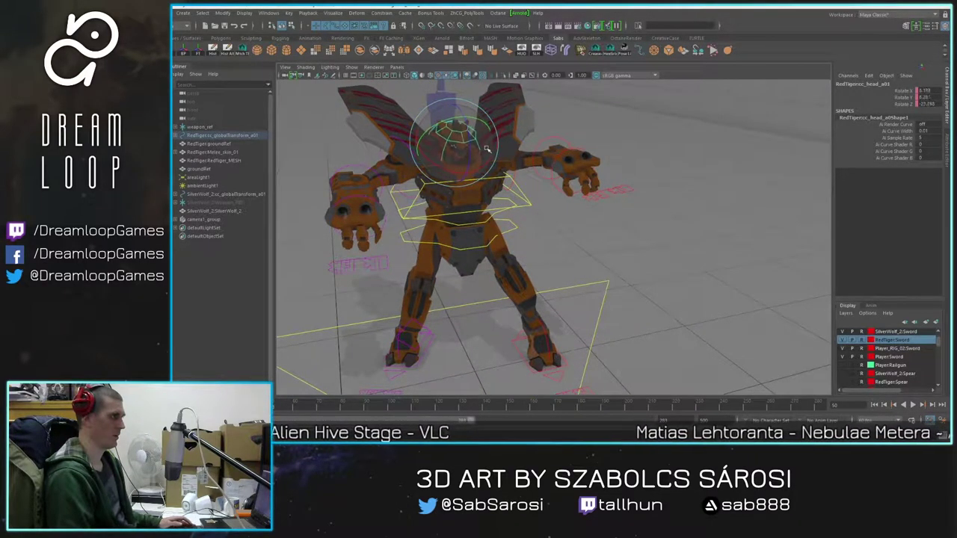
left_click_drag(485, 145, 537, 150, "alt")
left_click(366, 149)
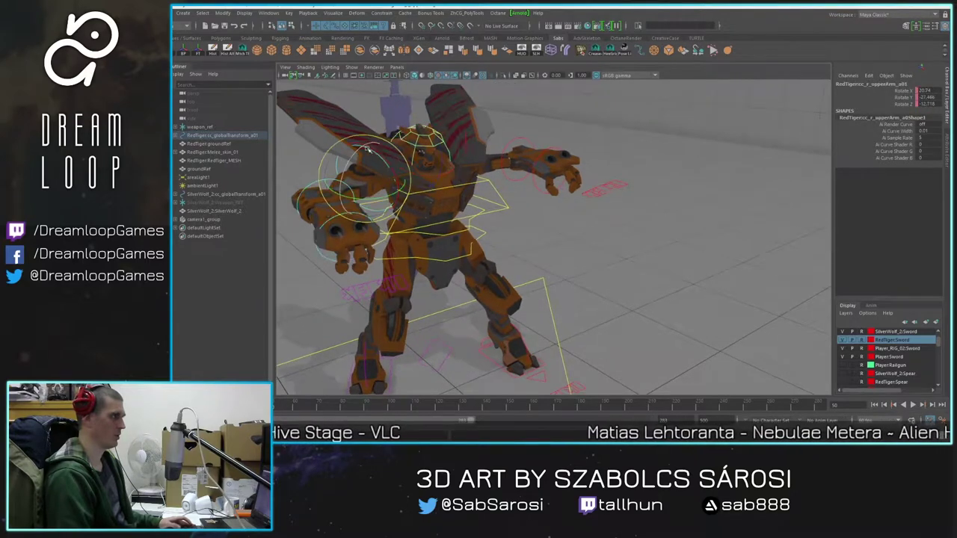
left_click(469, 165)
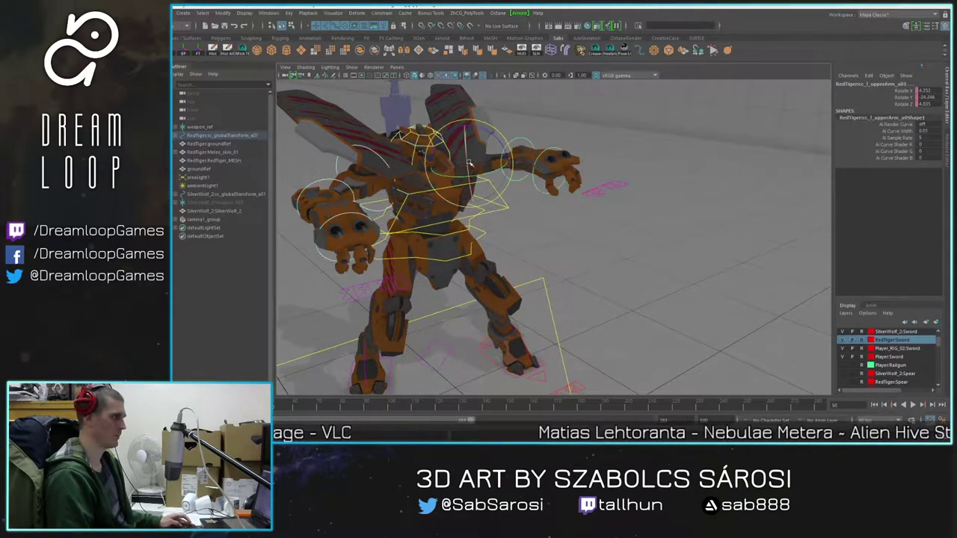
mouse_move(455, 140)
left_mouse_down()
mouse_move(499, 159)
mouse_move(471, 125)
mouse_move(464, 151)
left_mouse_up()
left_click_drag(449, 287, 532, 323, "alt")
right_click_drag(533, 323, 482, 277, "alt")
left_click_drag(482, 277, 549, 258, "alt")
middle_click_drag(673, 218, 513, 262, "alt")
left_click_drag(512, 262, 531, 252, "alt")
middle_click_drag(531, 252, 582, 279, "alt")
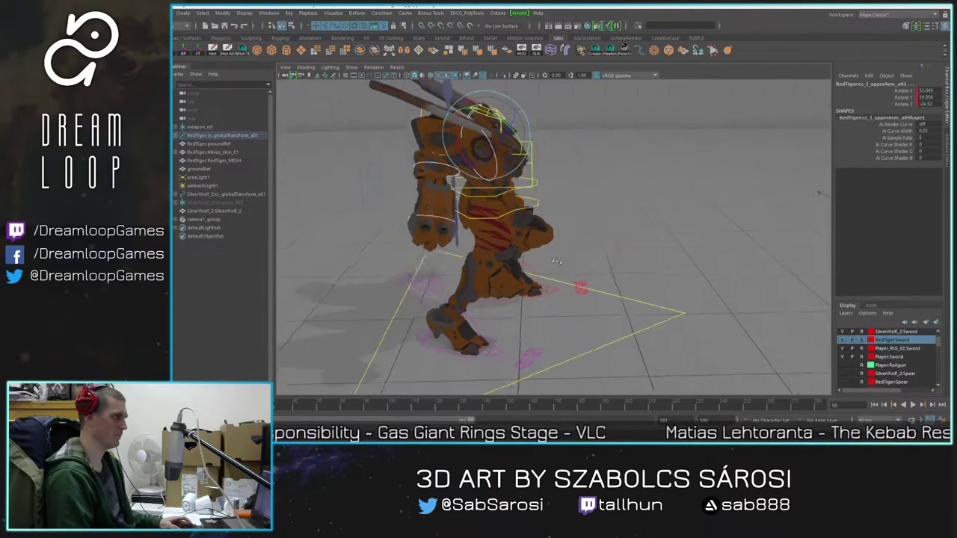
Step: Play back the attack from frame 1 with both robots framed to judge the return to the starting position
left_click_drag(275, 405, 173, 405)
scroll(505, 262, "down", 3)
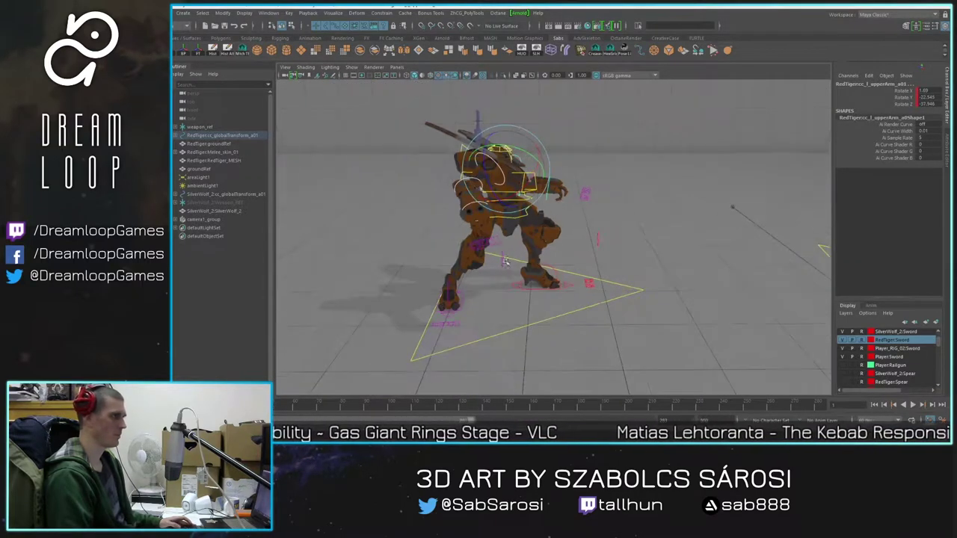
scroll(676, 310, "down", 3)
middle_click_drag(681, 311, 619, 306, "alt")
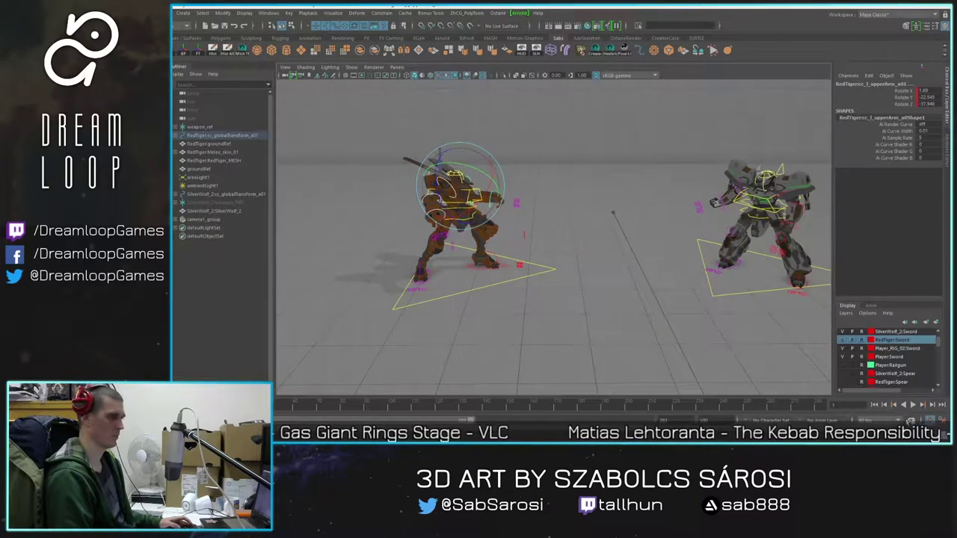
left_click(913, 405)
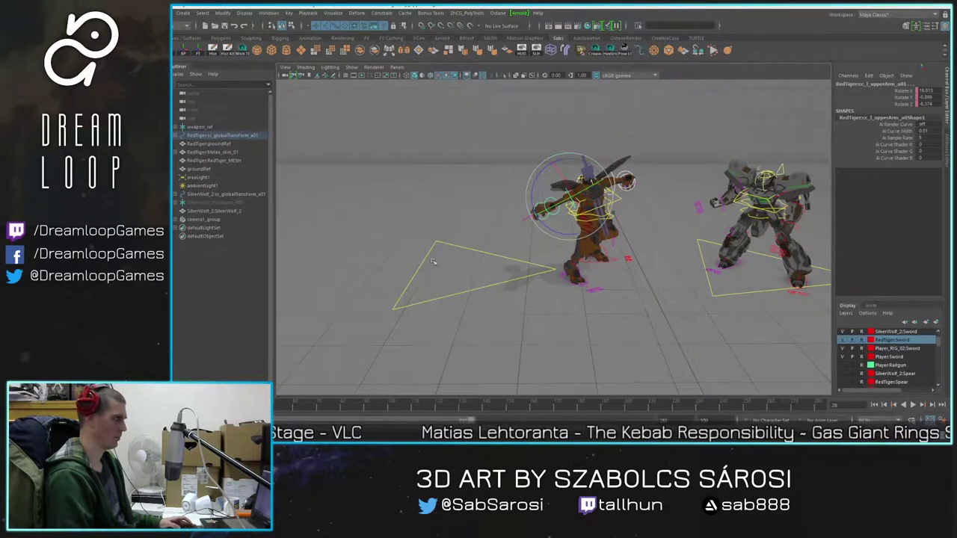
Step: Delay the return of RedTiger's COG so the body holds its strike position at SilverWolf longer, and check the playback
left_click(506, 183)
left_click(574, 217)
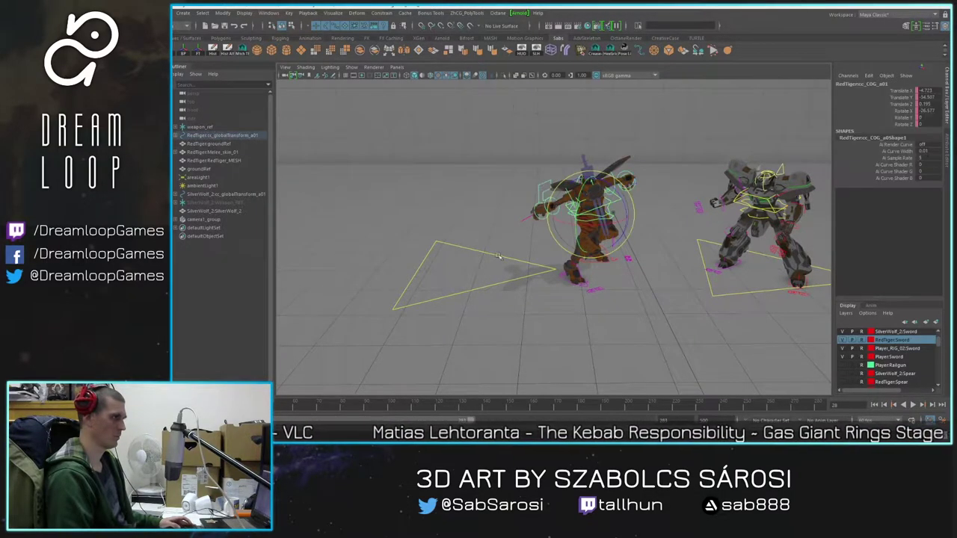
key("alt+v")
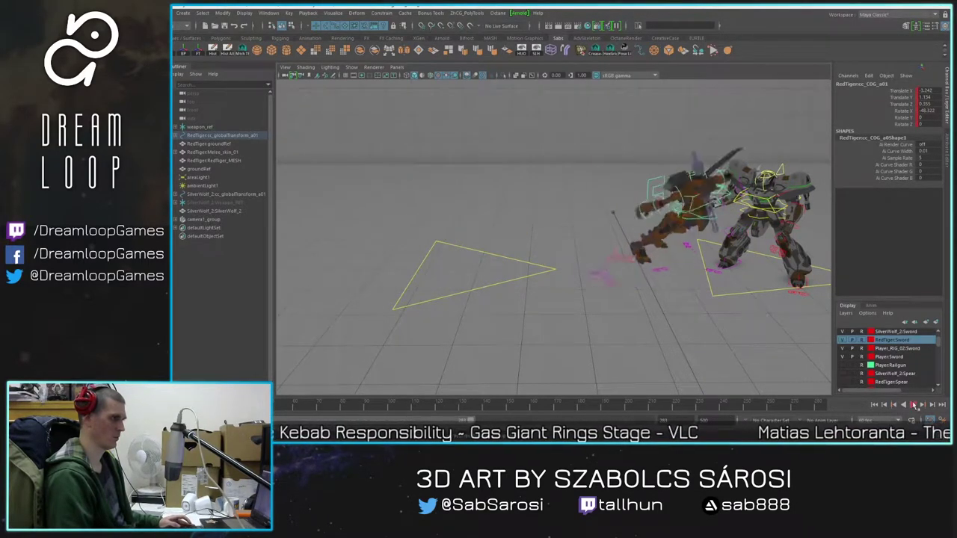
left_click_drag(261, 405, 244, 404)
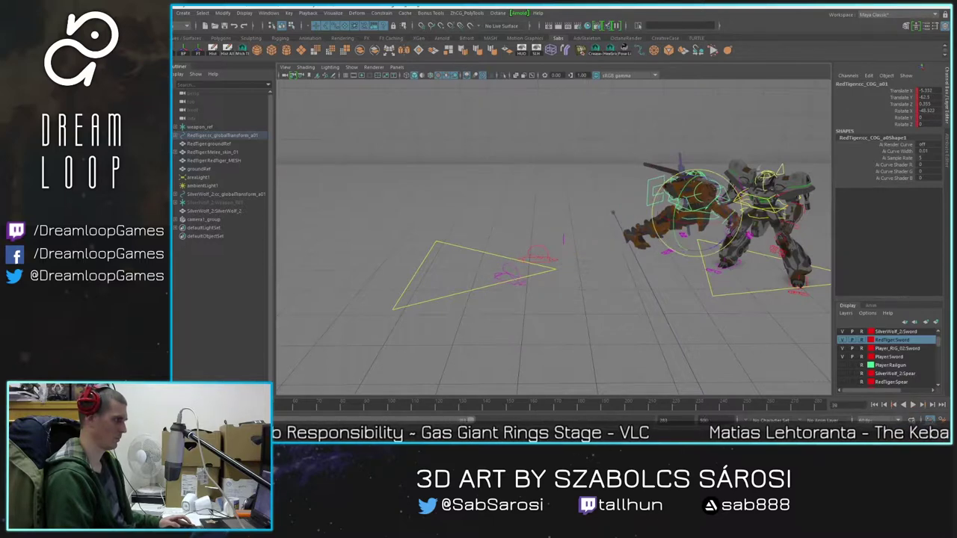
Step: Delay the return of both RedTiger foot controls to match the COG, and play the result
scroll(546, 269, "up", 3)
left_click(526, 275)
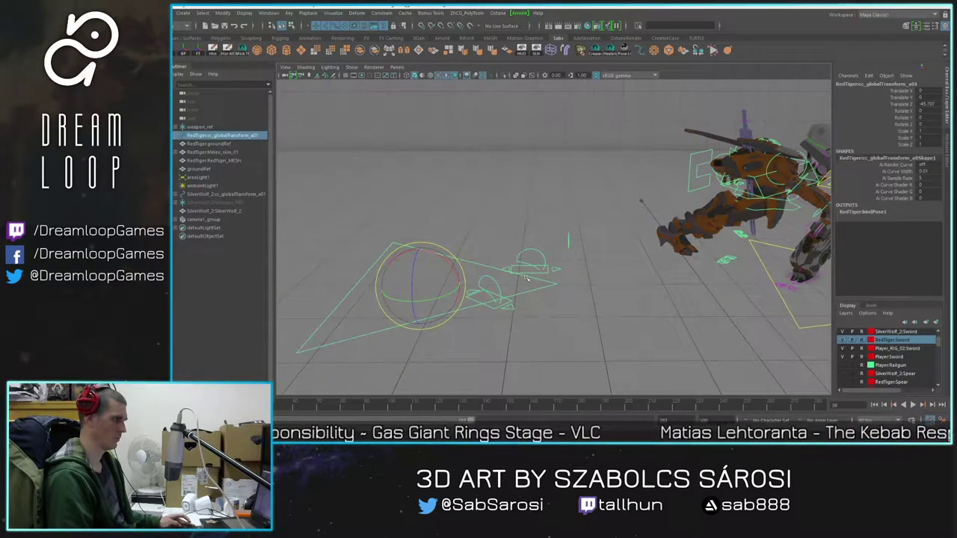
left_click(529, 273)
left_click(492, 309, "shift")
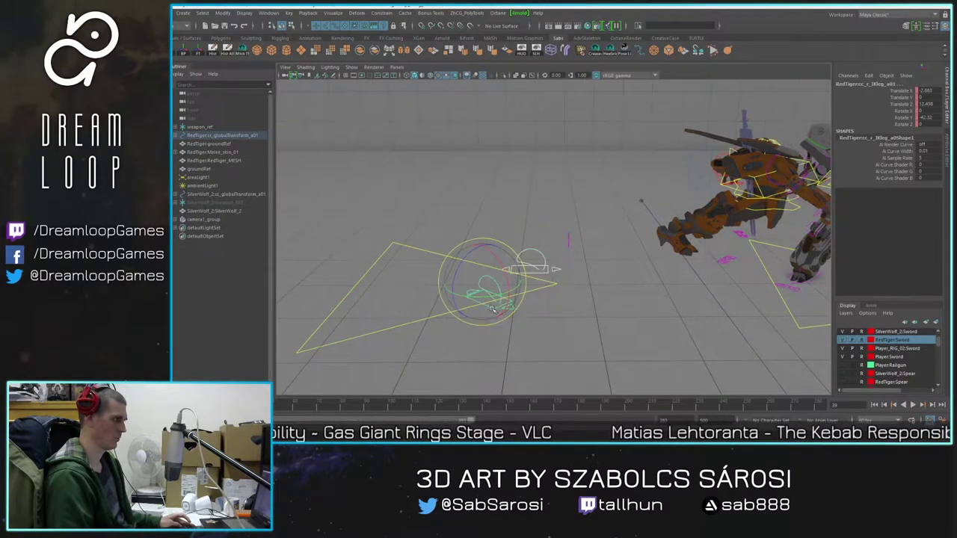
key("alt+v")
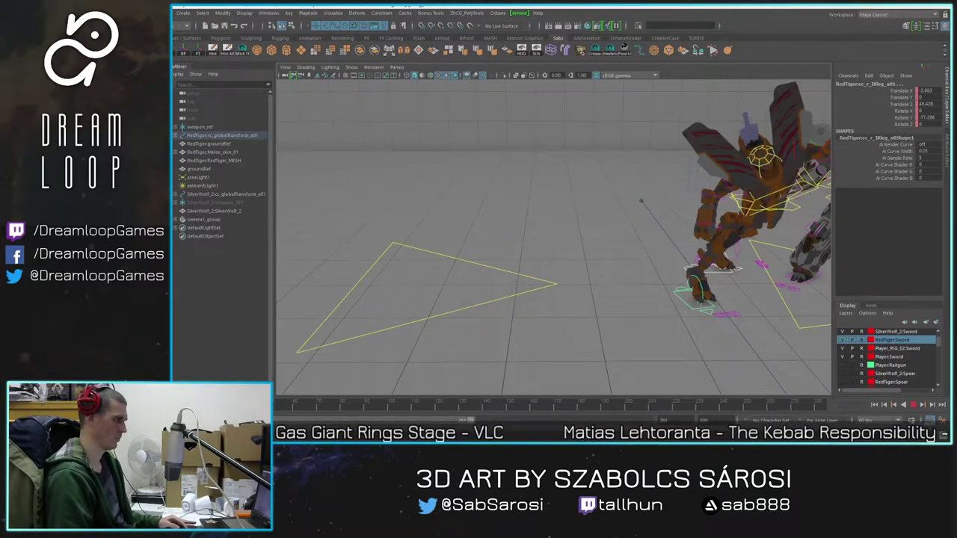
key("alt+v")
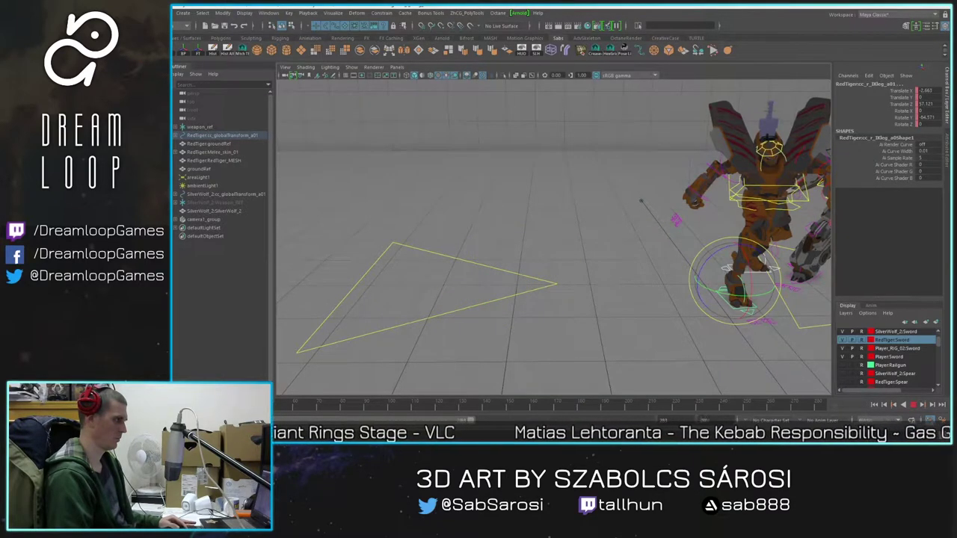
Step: Play back the whole attack from the first frame to judge the timing of RedTiger's retreat
key("alt+shift+v")
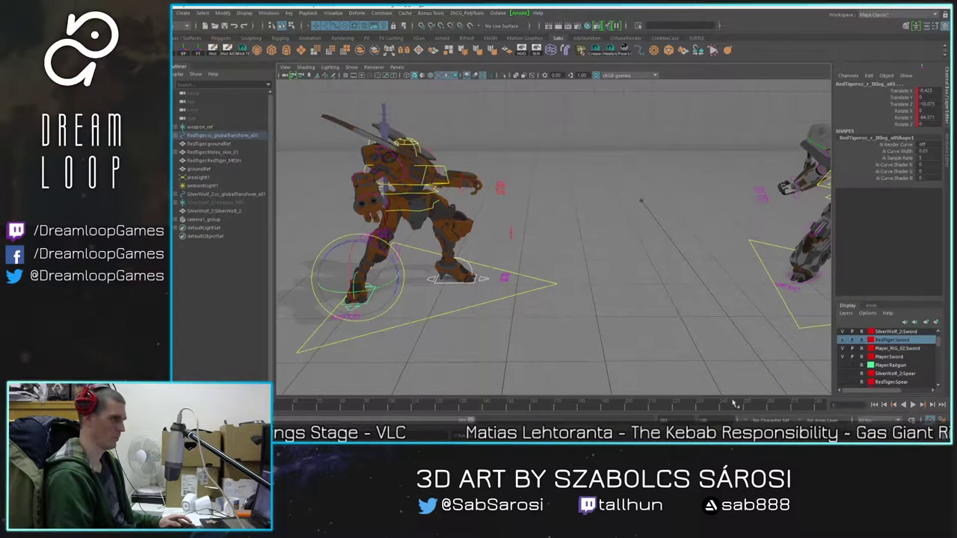
left_click(913, 405)
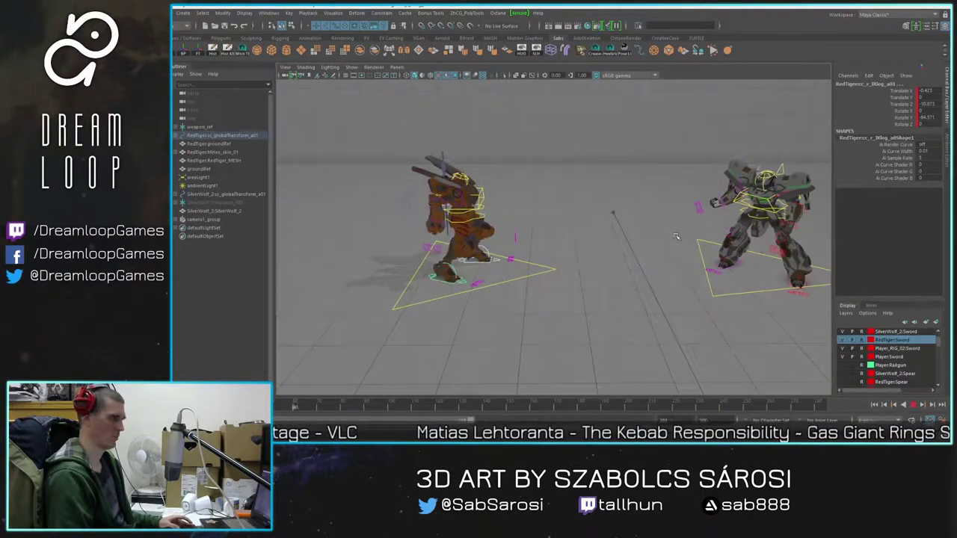
left_click(913, 405)
Step: Examine both robots' stances and limb controls at frame 187 from several angles and distances
scroll(562, 257, "up", 4)
left_click_drag(562, 256, 495, 269, "alt")
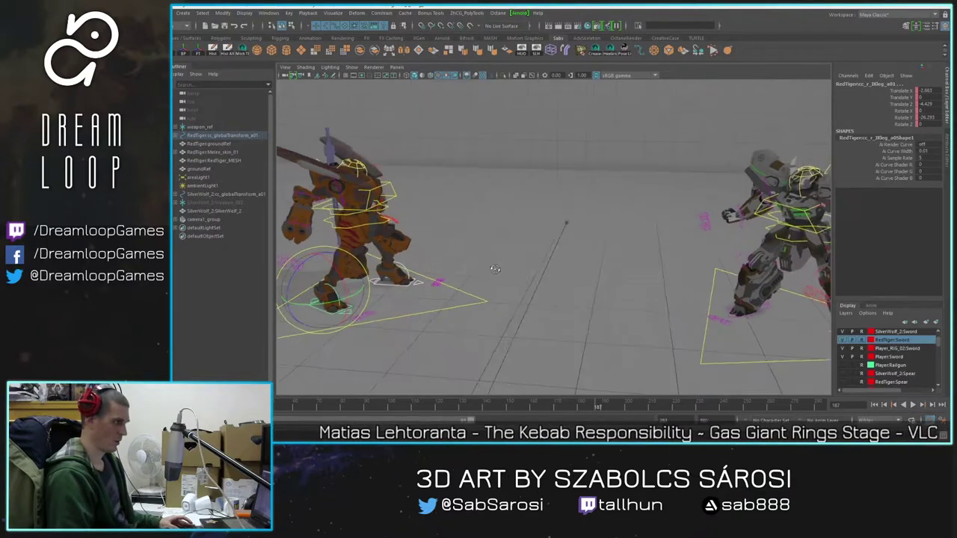
left_click_drag(418, 265, 485, 215, "alt")
middle_click_drag(486, 215, 528, 191, "alt")
left_click_drag(527, 190, 602, 205, "alt")
middle_click_drag(602, 205, 557, 146, "alt")
left_click_drag(557, 146, 497, 188, "alt")
middle_click_drag(497, 188, 528, 221, "alt")
left_click_drag(527, 221, 583, 271, "alt")
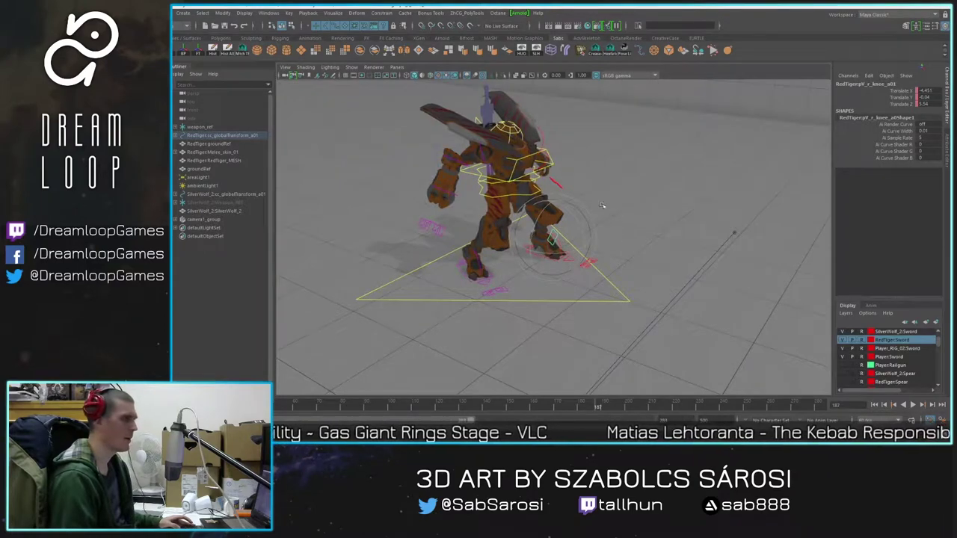
scroll(620, 213, "up", 2)
scroll(667, 193, "down", 2)
left_click_drag(613, 219, 650, 210, "alt")
left_click_drag(602, 189, 544, 186, "alt")
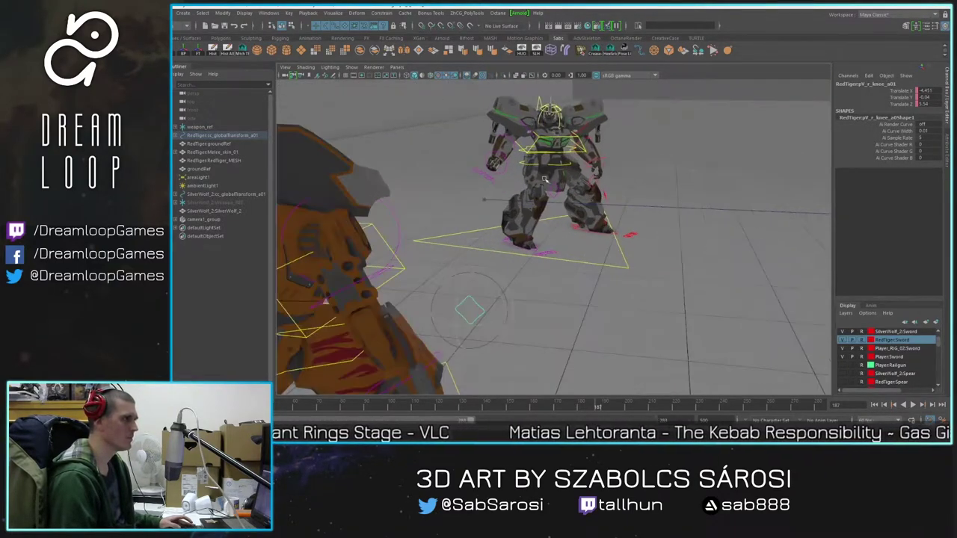
scroll(547, 179, "up", 2)
left_click(613, 190)
left_click_drag(642, 207, 669, 202, "alt")
middle_click_drag(689, 179, 621, 205, "alt")
left_click_drag(621, 204, 360, 263, "alt")
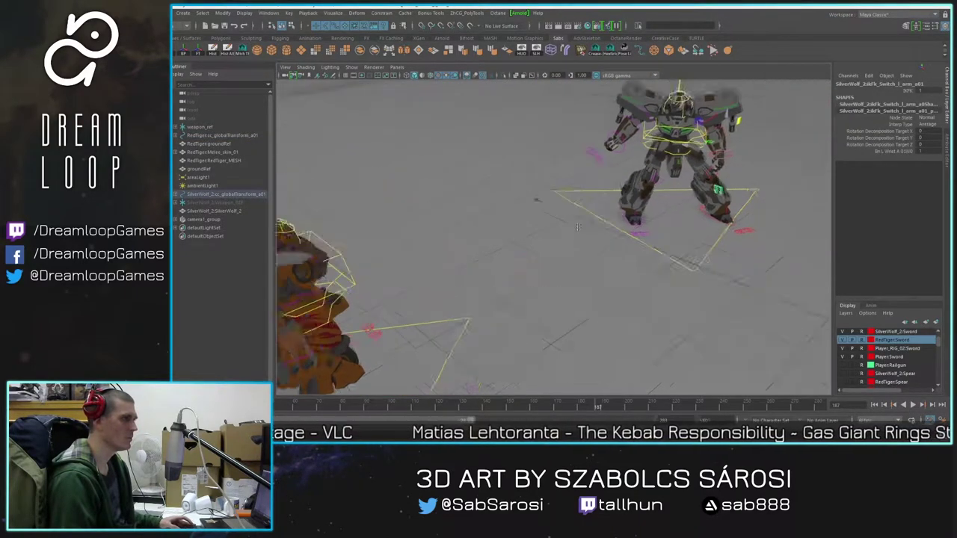
Step: Examine RedTiger's right and left knee pole vector controls at frame 187 against the positions of both robots
middle_click_drag(360, 262, 384, 264, "alt")
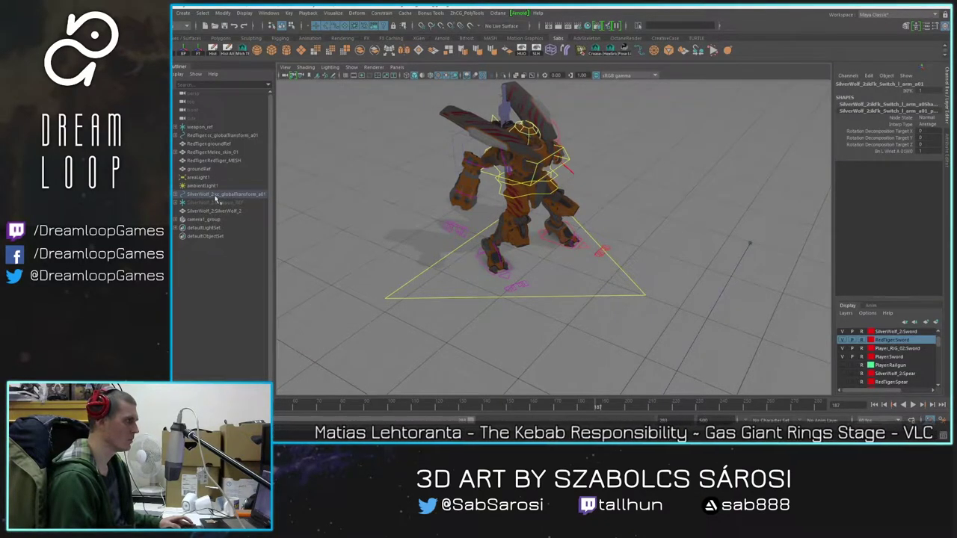
left_click_drag(542, 250, 577, 250, "alt")
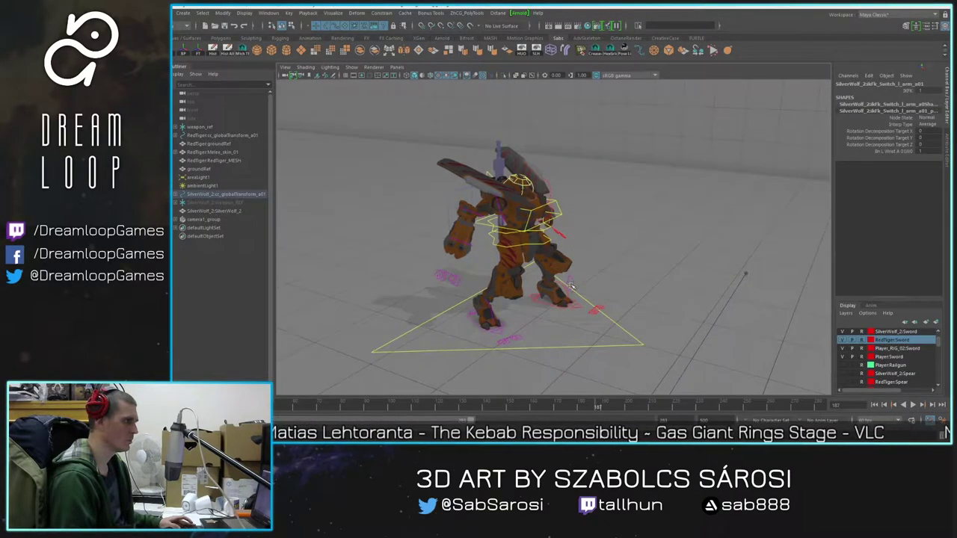
left_click(570, 285)
key("f")
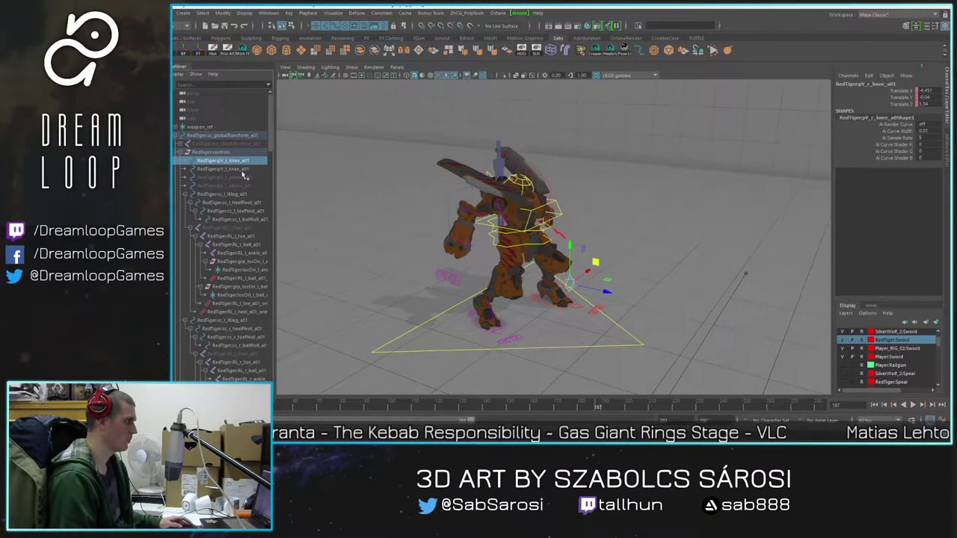
left_click(241, 170)
right_click_drag(762, 258, 737, 232, "alt")
middle_click_drag(736, 231, 619, 207, "alt")
left_click_drag(619, 207, 646, 255, "alt")
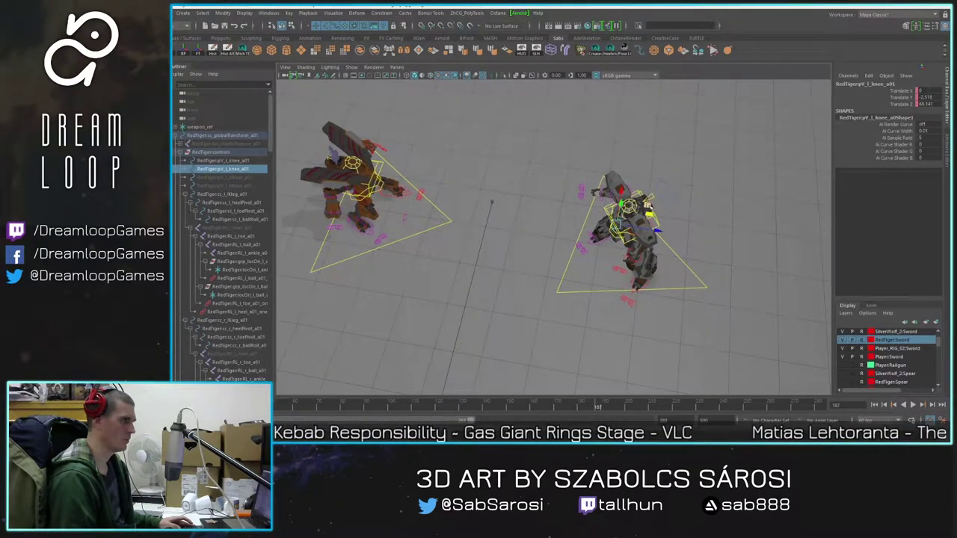
Step: Play the attack up to frame 40 and move RedTiger's right knee pole vector in front of its knee, toward SilverWolf
key("alt+v")
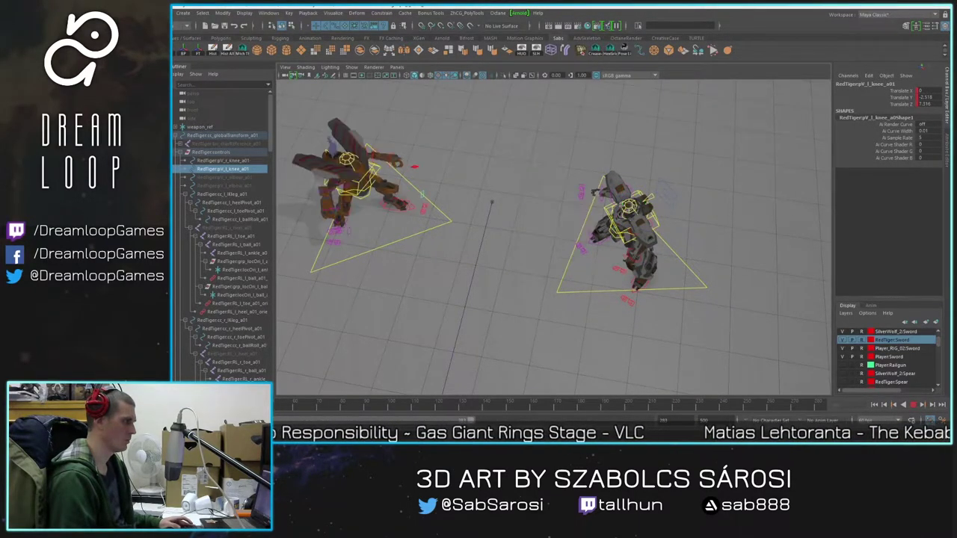
key("alt+v")
left_click_drag(477, 193, 564, 188, "alt")
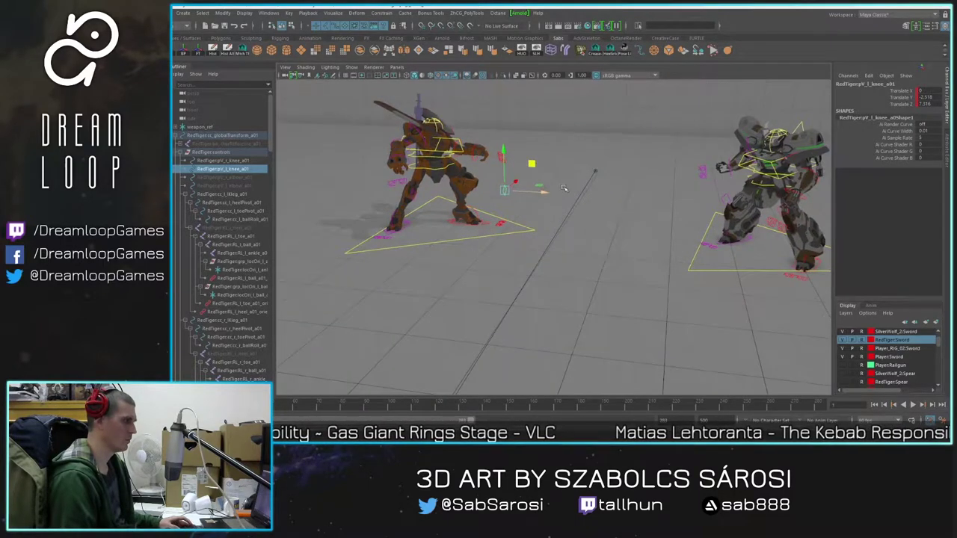
key("alt+v")
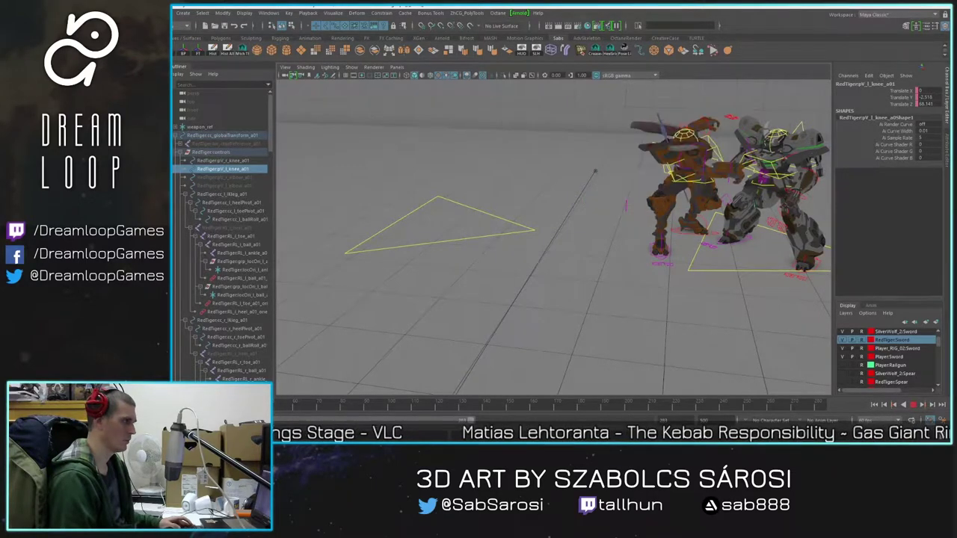
key("alt+v")
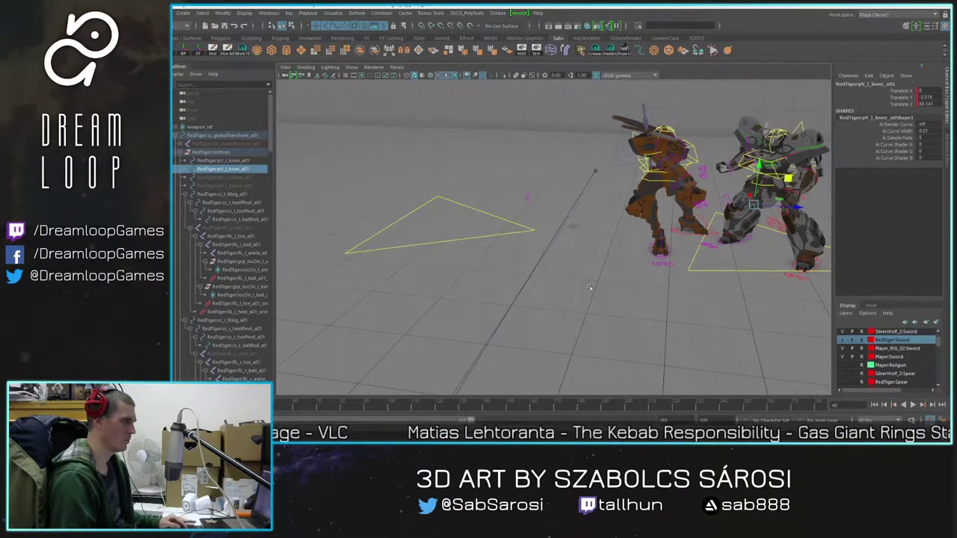
left_click(527, 197)
left_click_drag(569, 201, 756, 239)
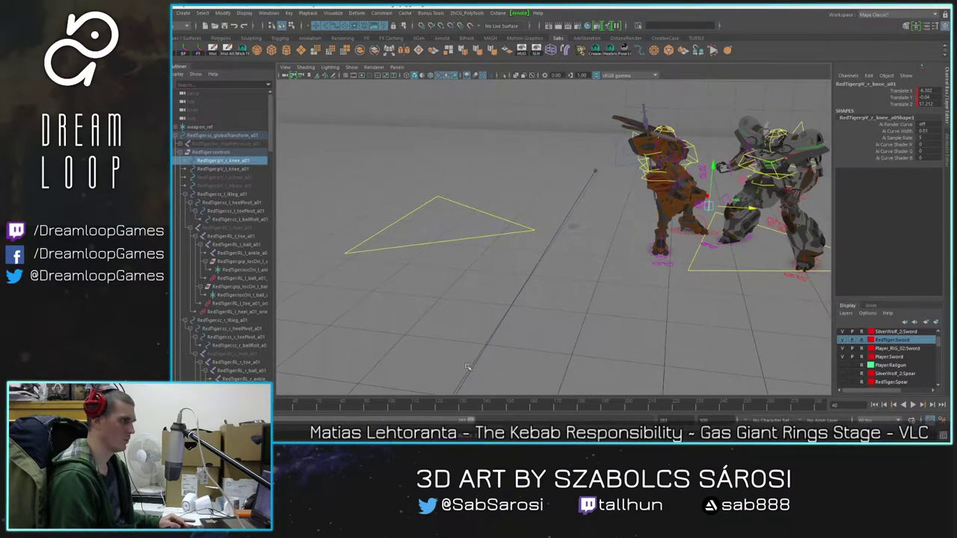
Step: At frame 50, move RedTiger's left knee pole vector back from SilverWolf to just in front of RedTiger's legs
left_click_drag(248, 413, 275, 415)
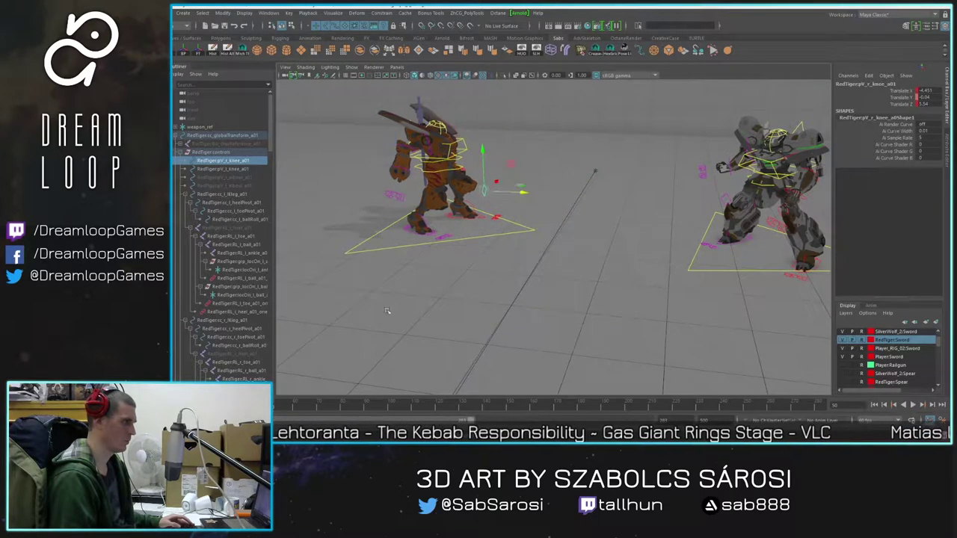
scroll(442, 249, "up", 3)
middle_click_drag(448, 202, 416, 246, "alt")
left_click_drag(415, 224, 544, 241, "alt")
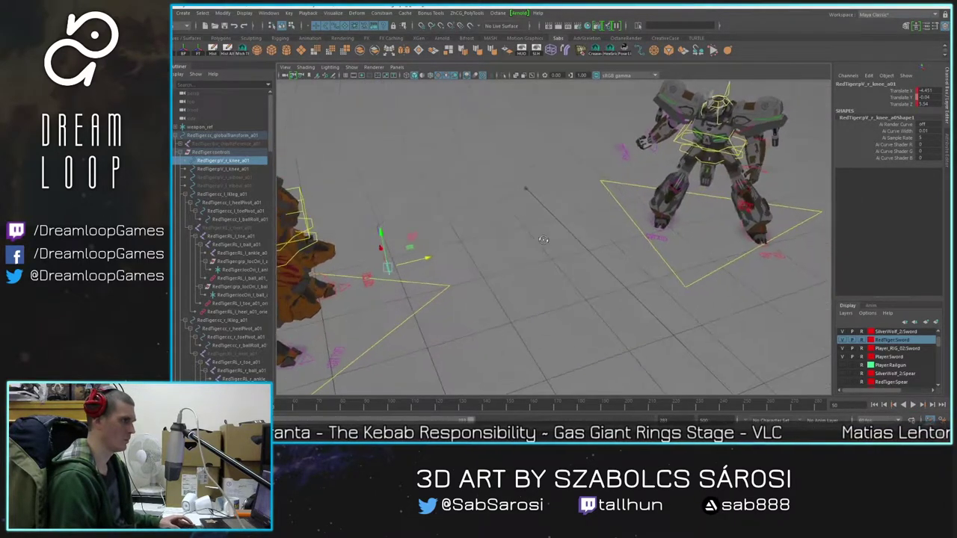
left_click(224, 169)
key("f")
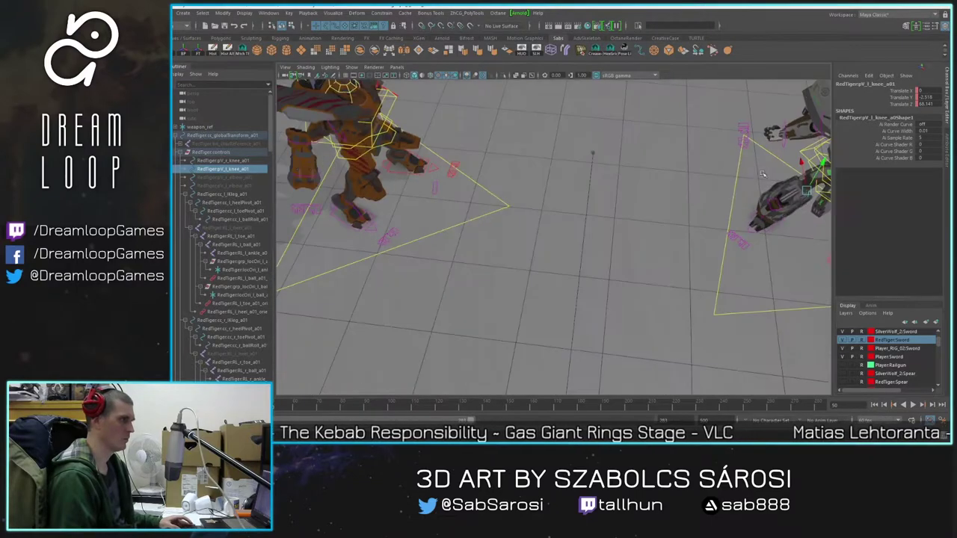
left_click_drag(716, 212, 396, 166)
middle_click_drag(407, 179, 487, 183, "alt")
left_click_drag(489, 190, 431, 178, "alt")
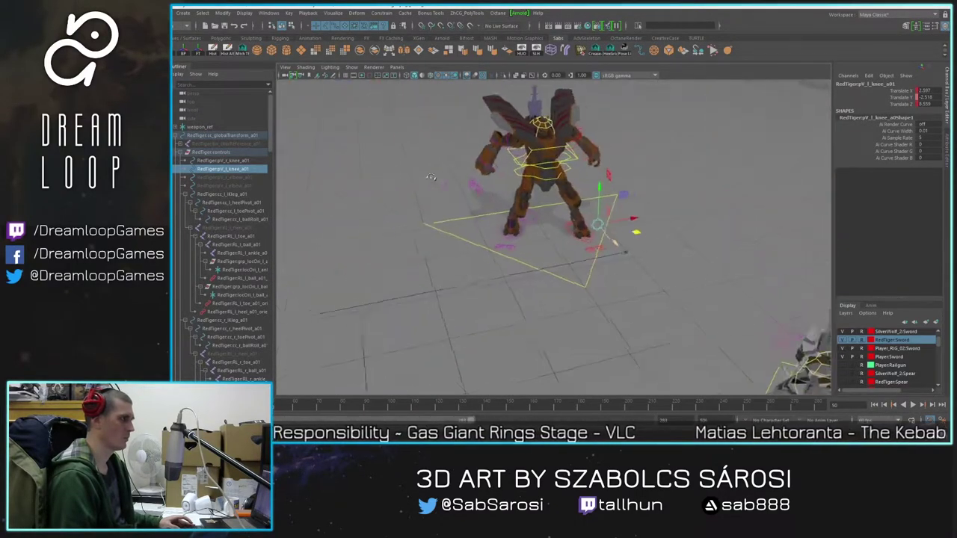
middle_click_drag(431, 178, 368, 148, "alt")
left_click_drag(368, 148, 516, 129, "alt")
middle_click_drag(515, 129, 591, 142, "alt")
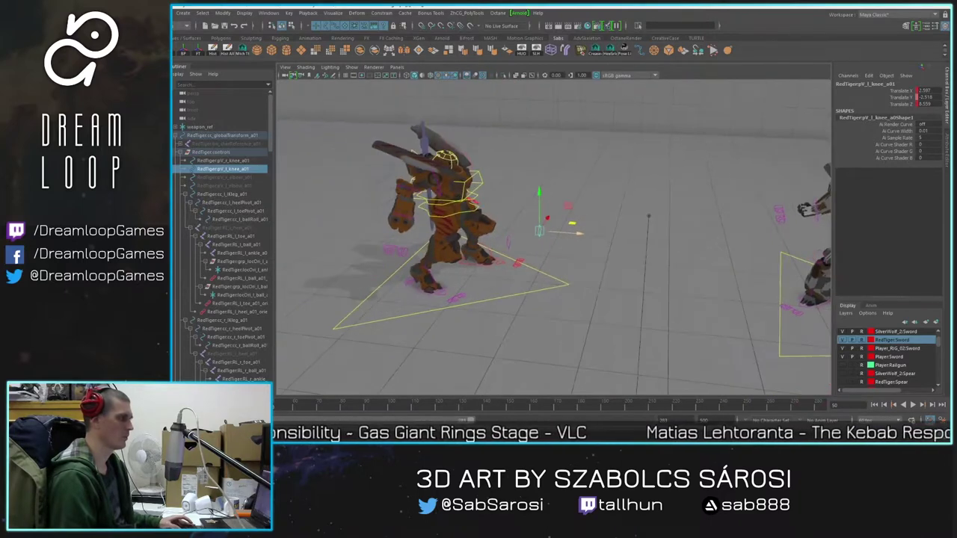
Step: Play the attack from frame 1 to frame 50 in a side view to check RedTiger's knee motion
left_click_drag(275, 407, 155, 407)
scroll(449, 286, "down", 3)
left_click_drag(457, 287, 621, 253, "alt")
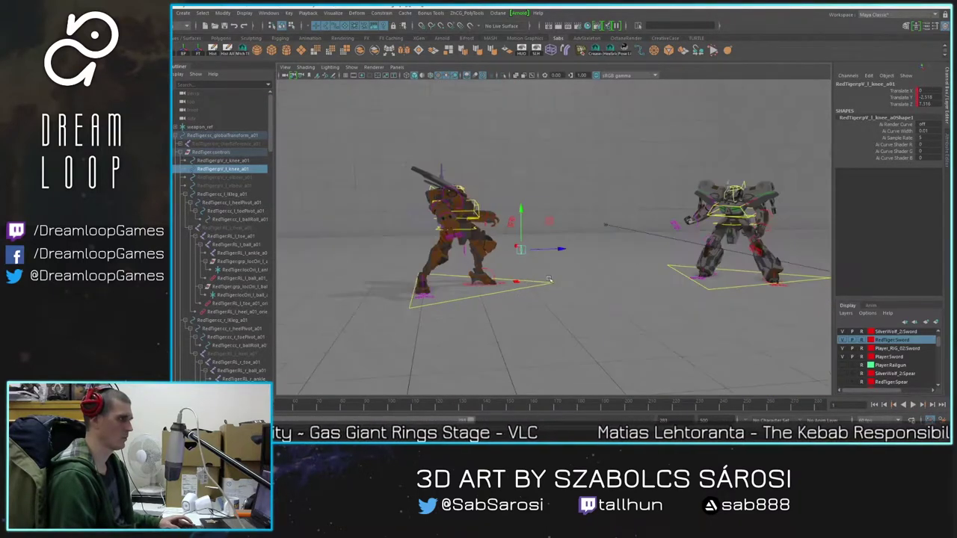
middle_click_drag(621, 252, 565, 266, "alt")
left_click_drag(564, 267, 529, 256, "alt")
left_click(912, 406)
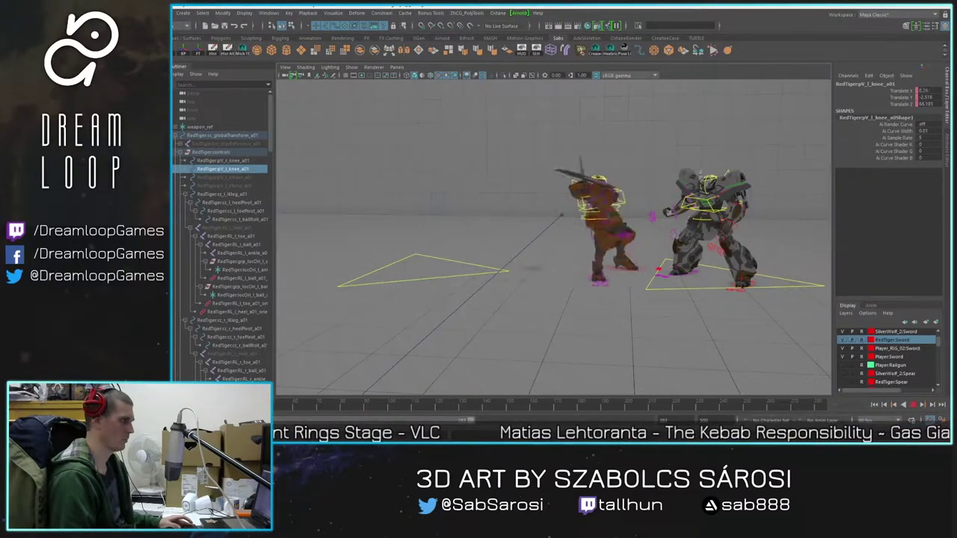
left_click(913, 405)
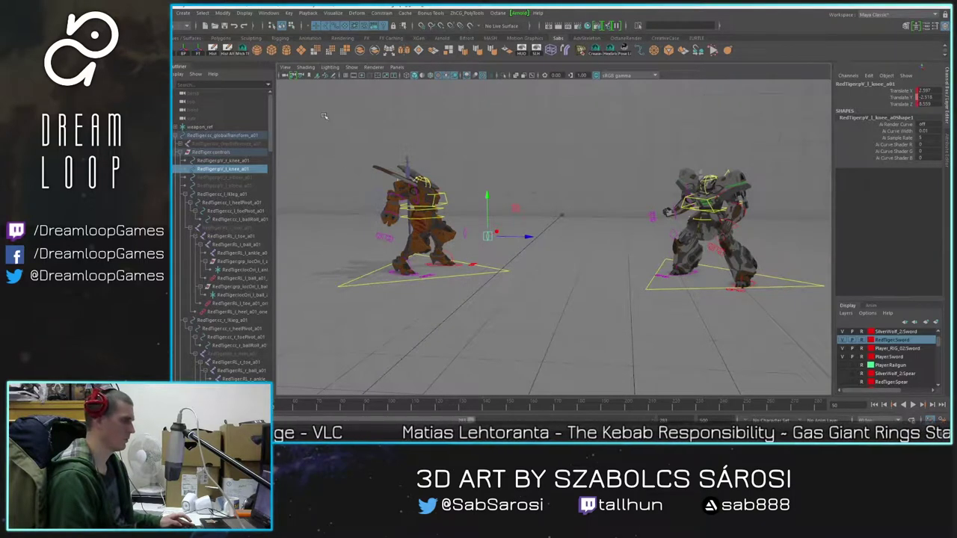
Step: Select all of RedTiger's control curves without the weapon reference, and shift their retreat keys later in the timeline
left_click_drag(329, 148, 514, 352)
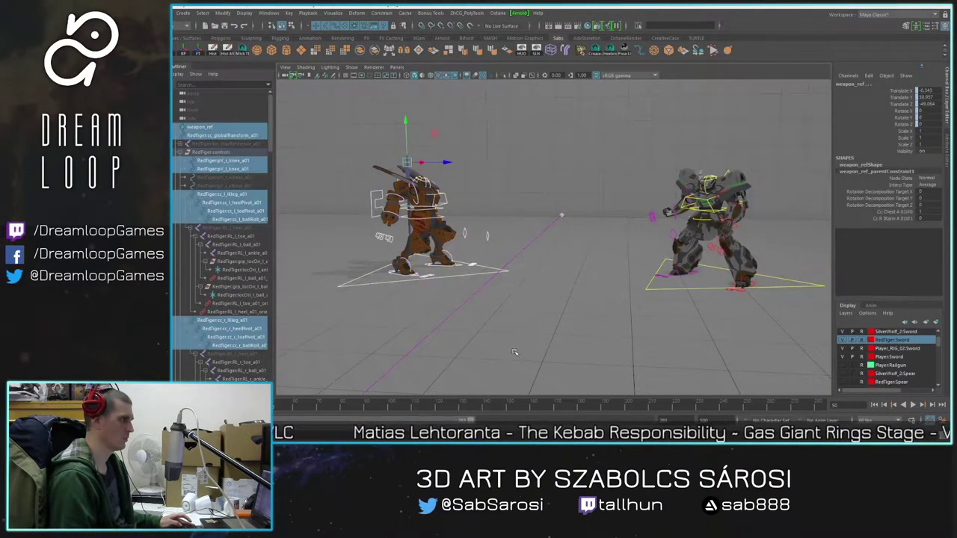
left_click(355, 28)
left_click(363, 27)
left_click_drag(326, 127, 559, 362)
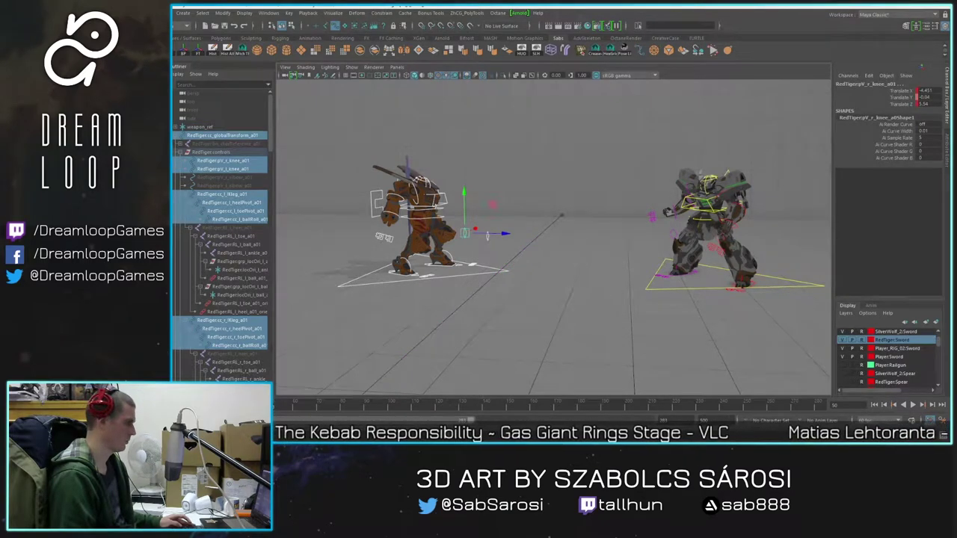
left_click_drag(205, 404, 235, 405)
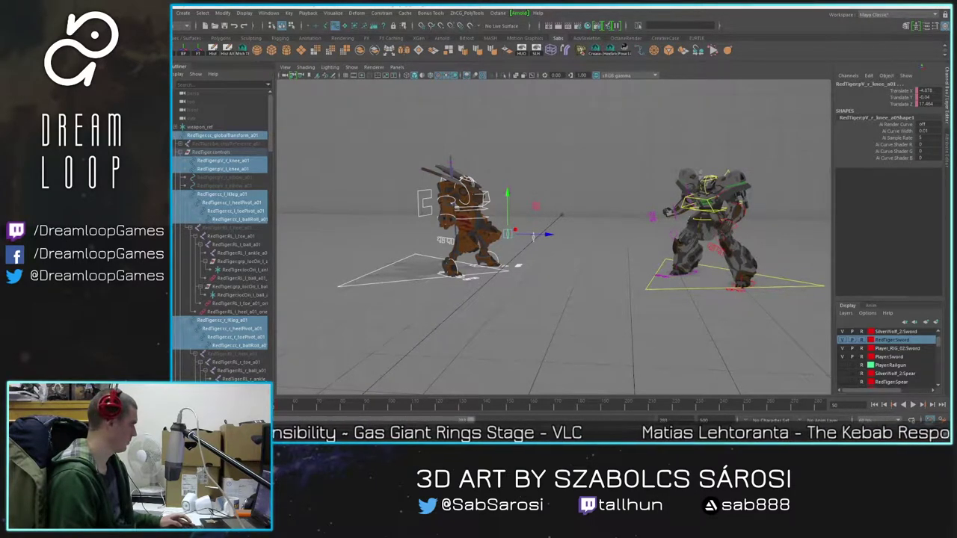
left_click_drag(243, 405, 231, 405)
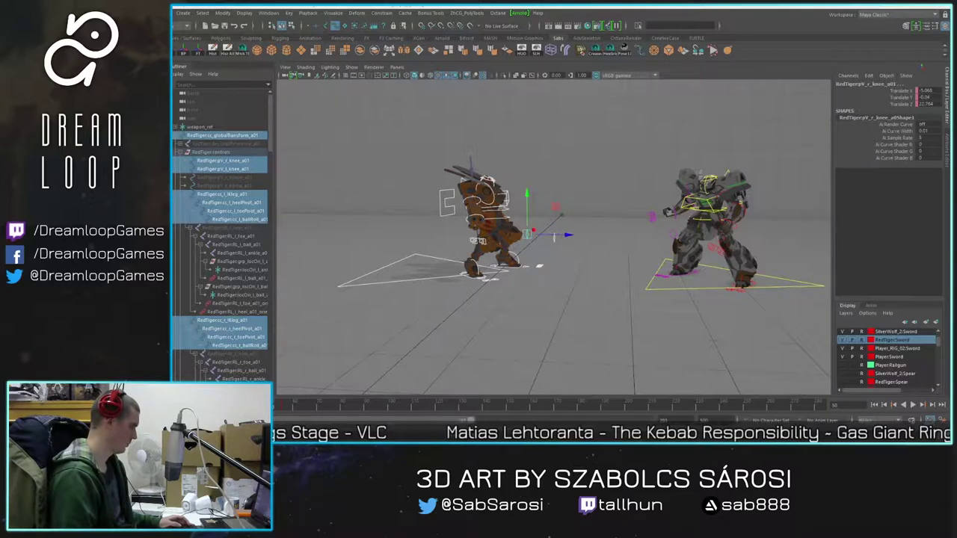
Step: Play the attack again to judge the delayed retreat, inspecting RedTiger's strike pose around frame 39
key("comma")
key("comma")
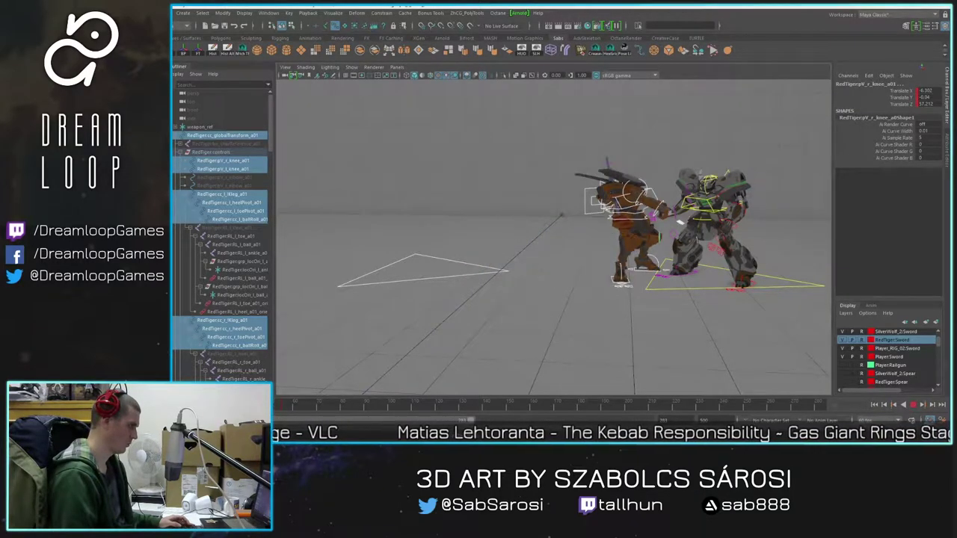
key("comma")
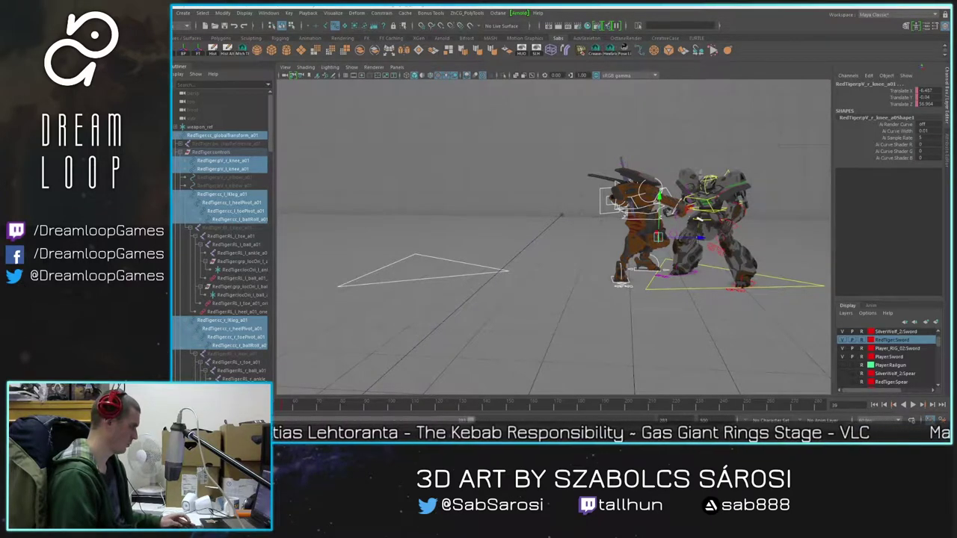
scroll(524, 230, "down", 2)
middle_click_drag(667, 223, 546, 235, "alt")
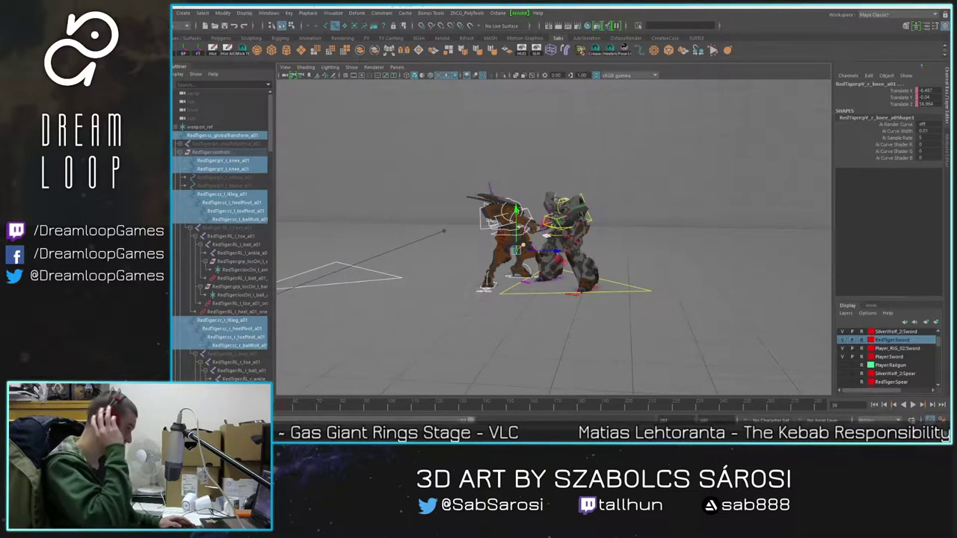
left_click_drag(506, 248, 593, 251, "alt")
key("alt+v")
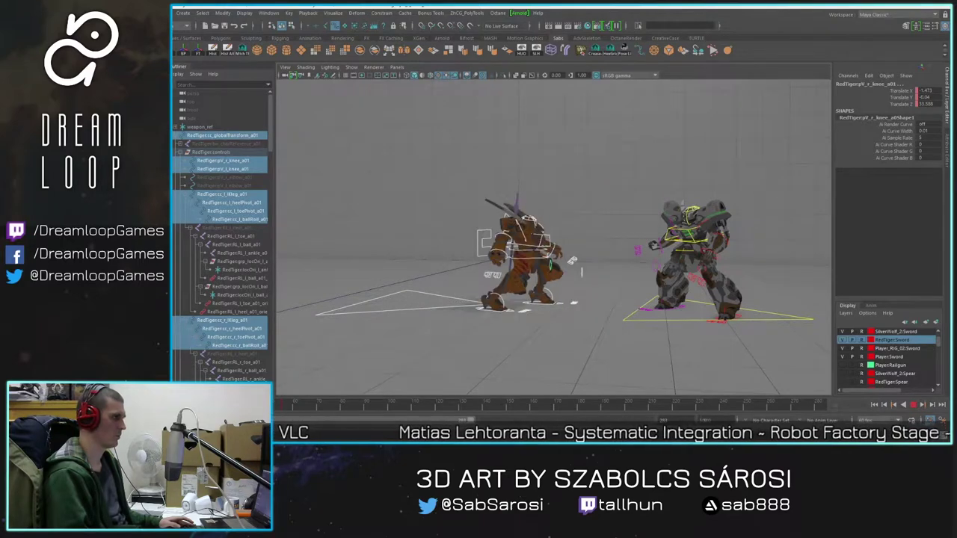
key("alt+v")
Step: Step through RedTiger's lunge from about frame 7 in close-up to inspect its body and leg poses
right_click_drag(516, 258, 549, 260, "alt")
left_click_drag(550, 260, 573, 297, "alt")
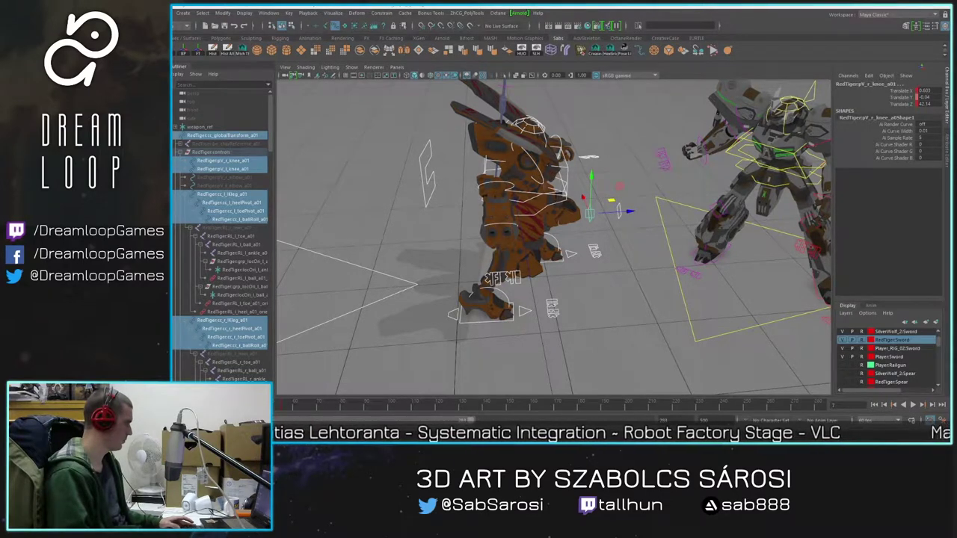
key("period")
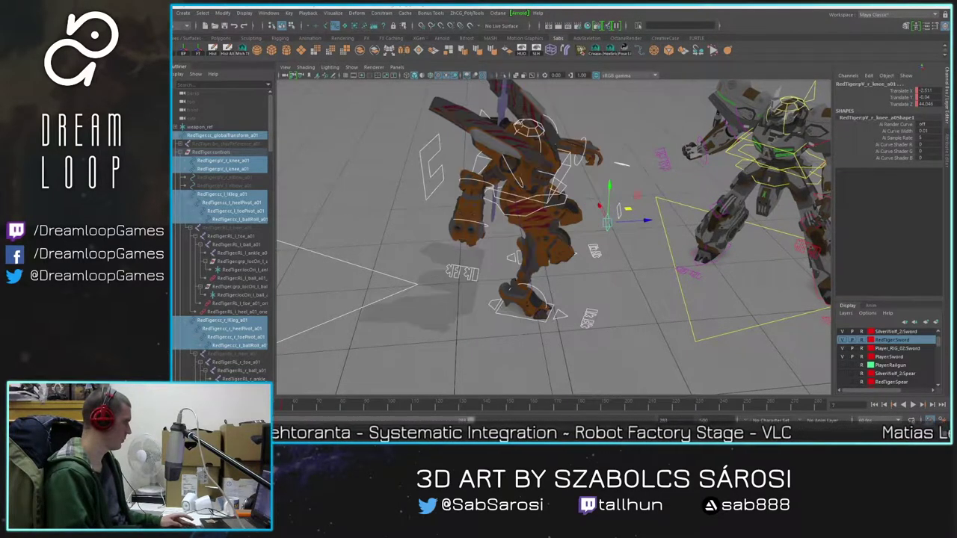
key("period")
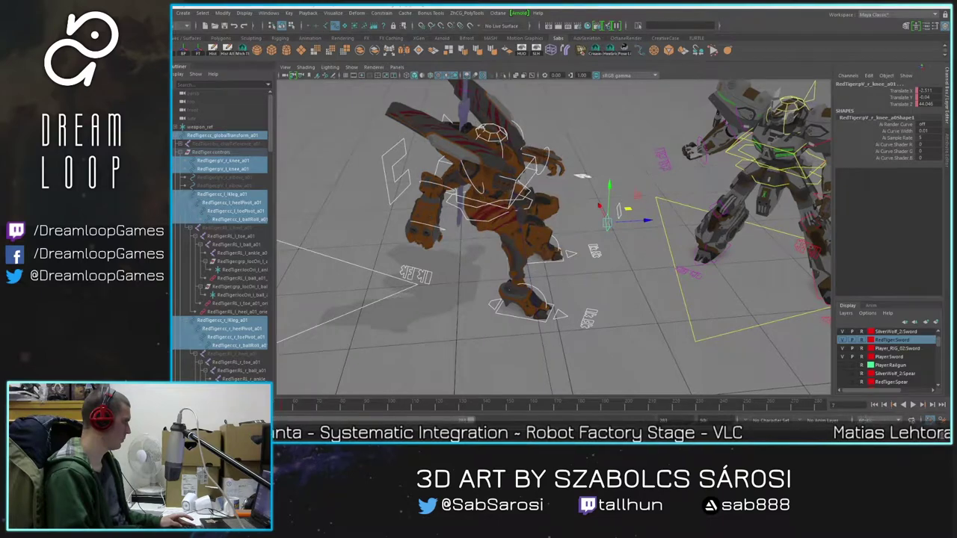
key("period")
left_click_drag(170, 404, 178, 405)
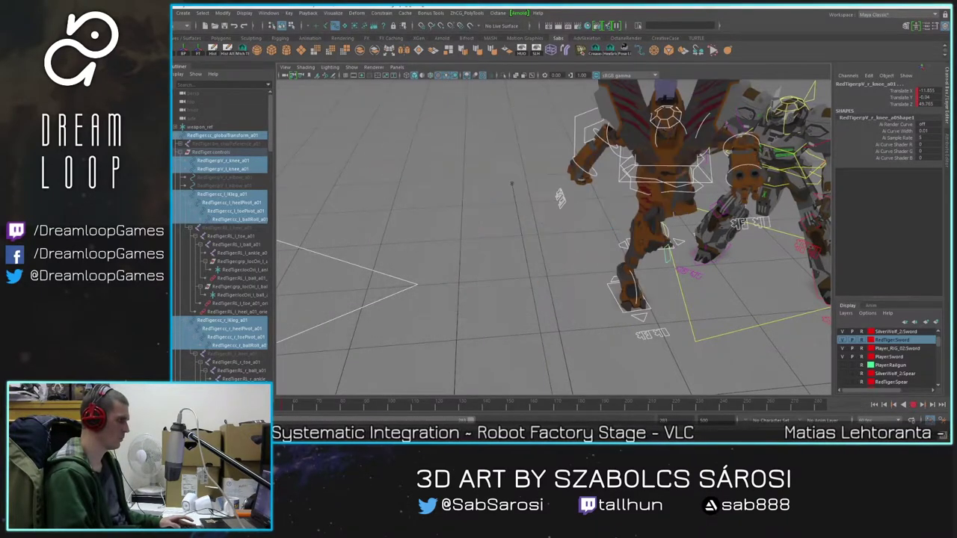
Step: Replay the strike and retreat from a wider side view, and examine RedTiger's pose against SilverWolf at frame 40
middle_click_drag(486, 275, 494, 296, "alt")
right_click_drag(495, 297, 453, 287, "alt")
left_click_drag(452, 288, 404, 254, "alt")
key("alt+v")
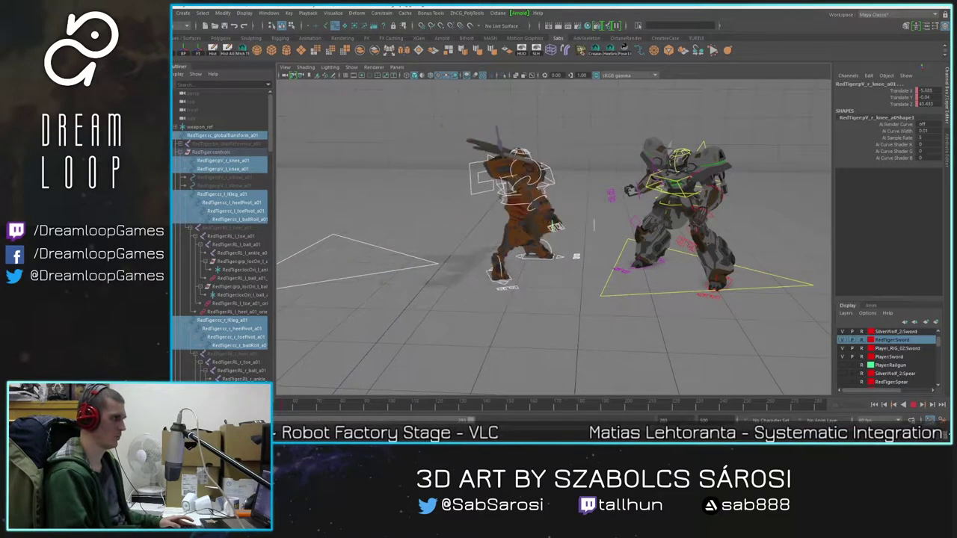
key("alt+v")
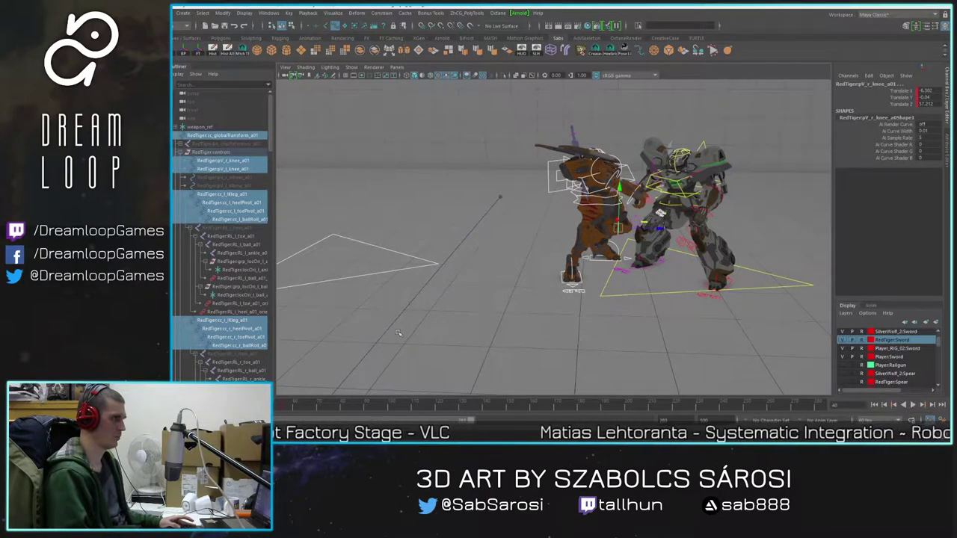
key("alt+v")
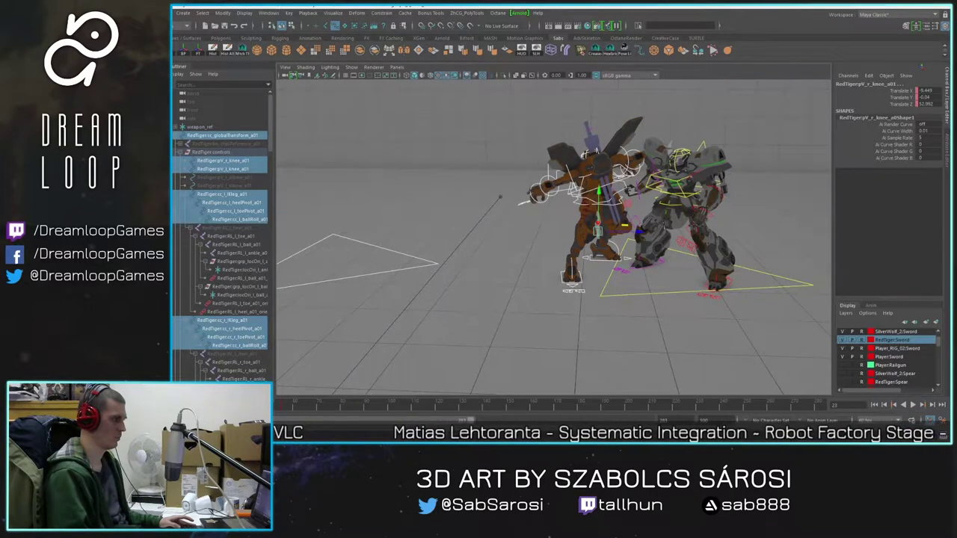
key("alt+v")
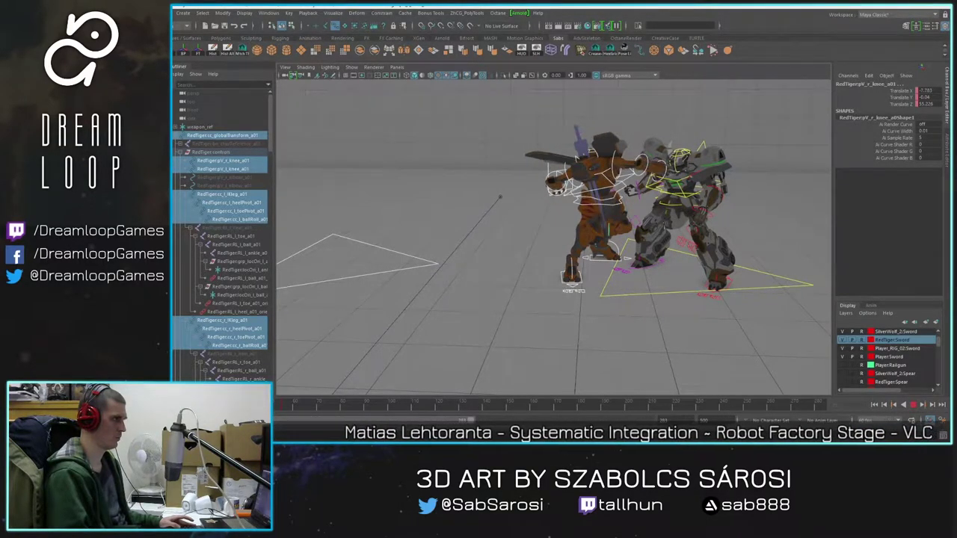
key("alt+v")
scroll(617, 244, "up", 3)
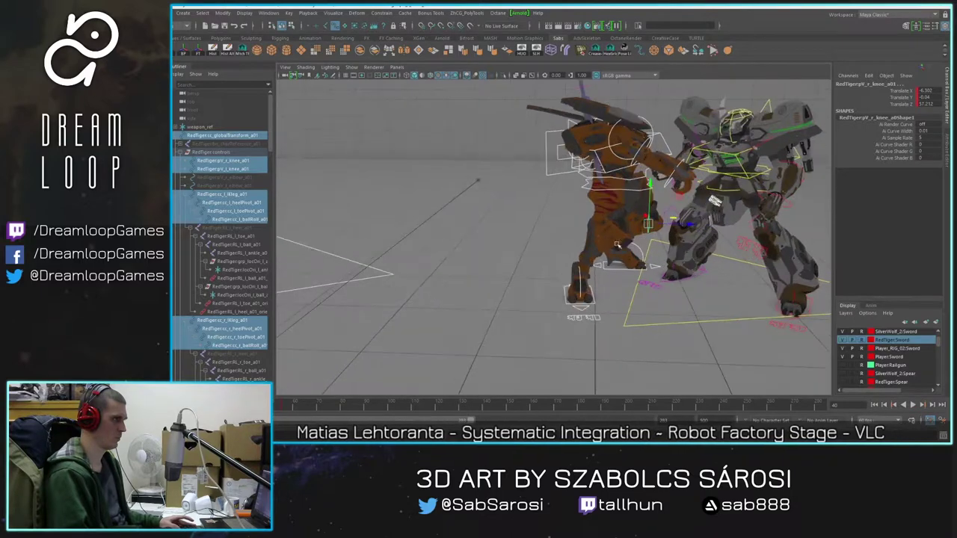
middle_click_drag(617, 244, 578, 230, "alt")
left_click_drag(578, 230, 518, 165, "alt")
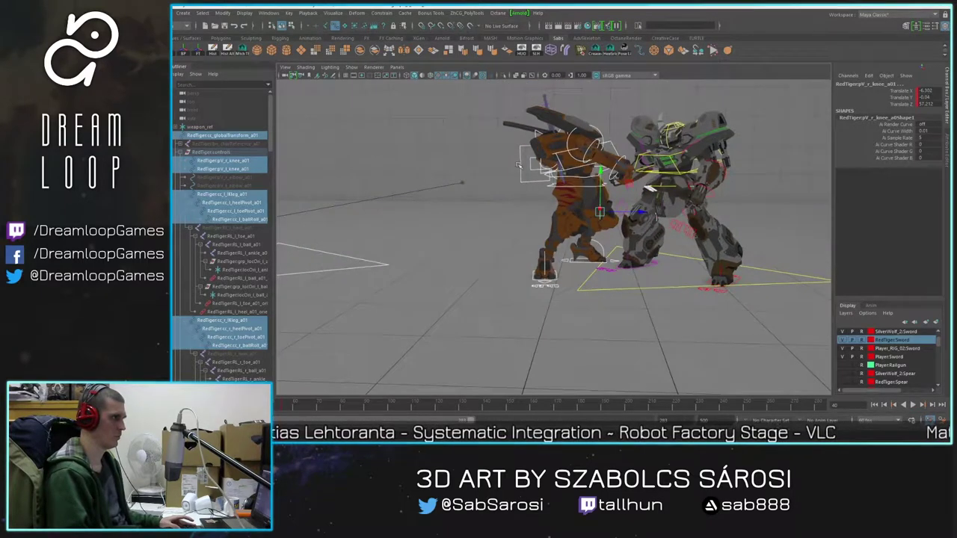
Step: Select RedTiger's COG control and replay the strike and retreat to examine its motion around frames 40 to 52
left_click(520, 164)
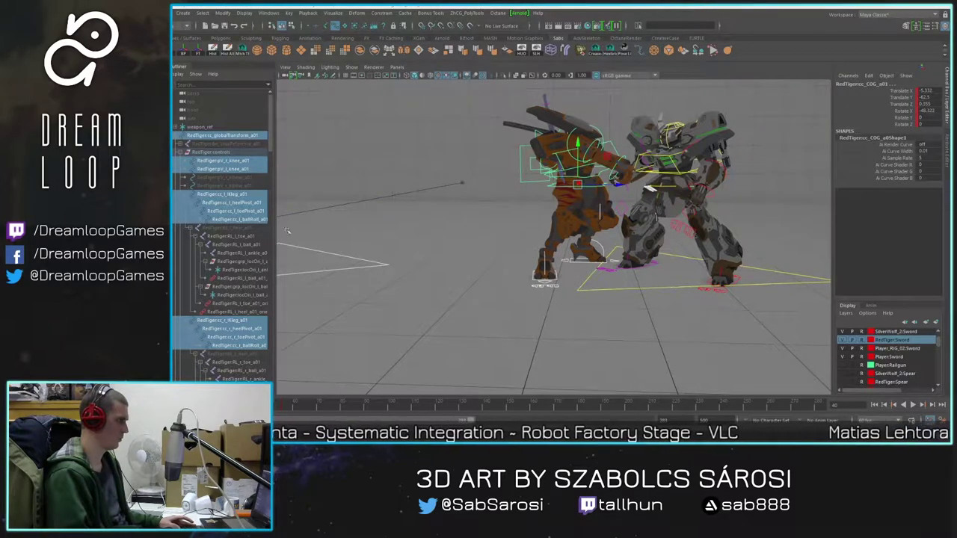
left_click(523, 186)
left_click(523, 184)
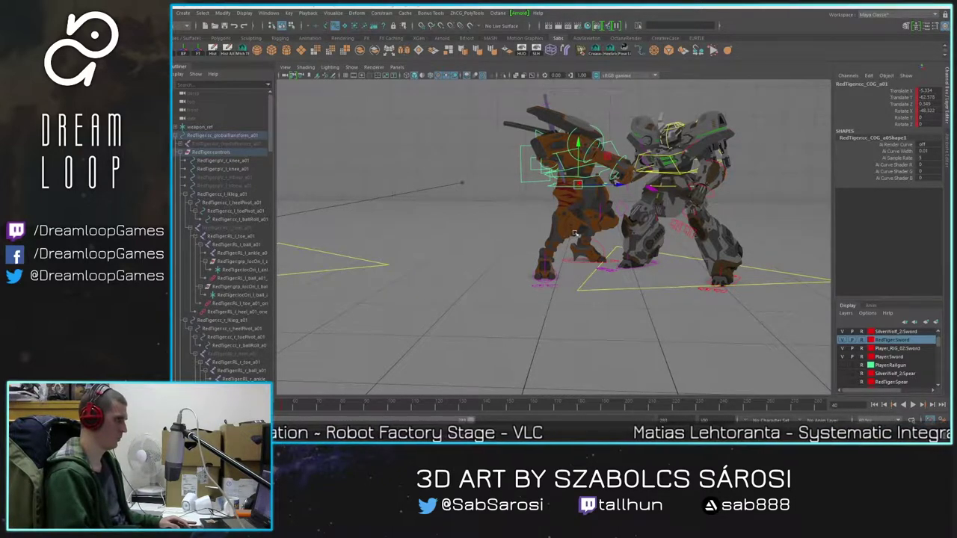
key("alt+v")
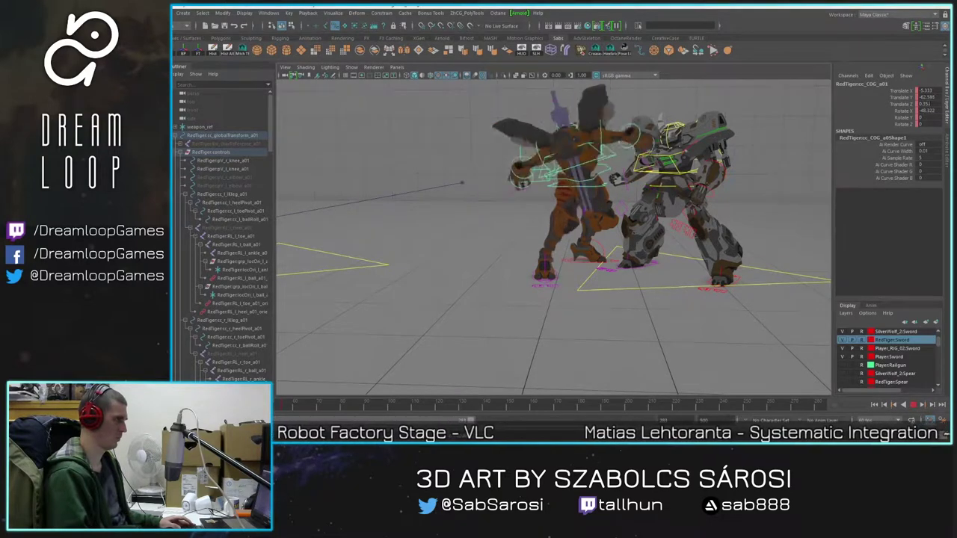
key("alt+v")
left_click_drag(447, 235, 491, 249, "alt")
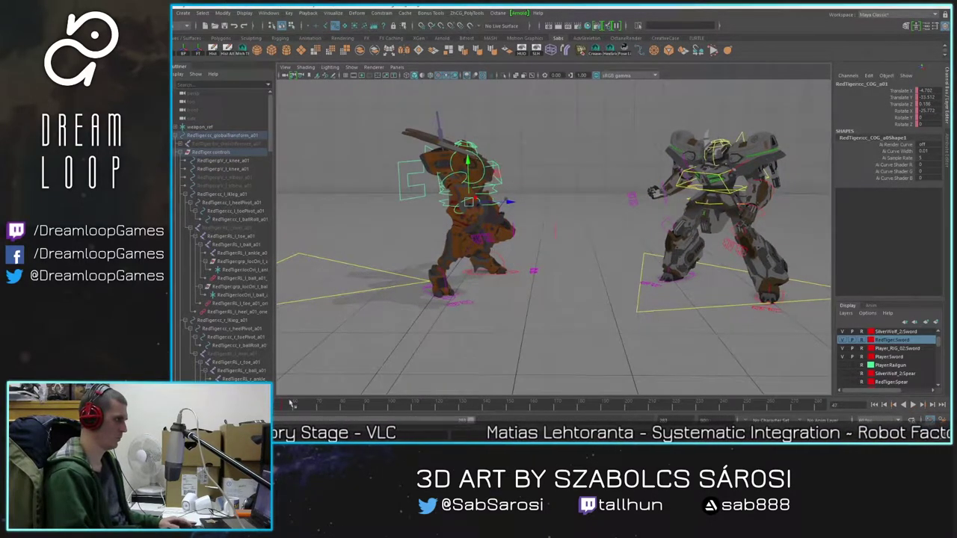
key("alt+v")
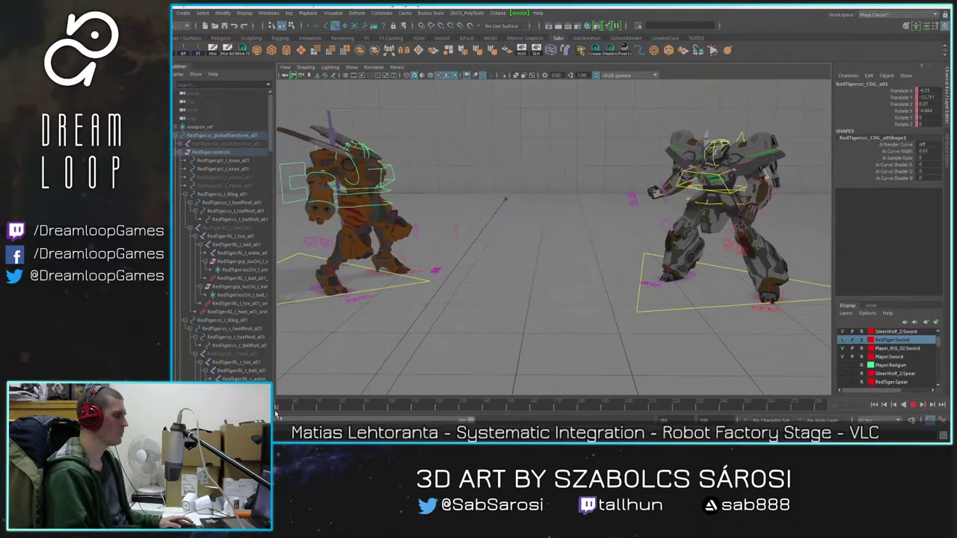
key("alt+v")
scroll(410, 292, "down", 3)
middle_click_drag(410, 291, 484, 312, "alt")
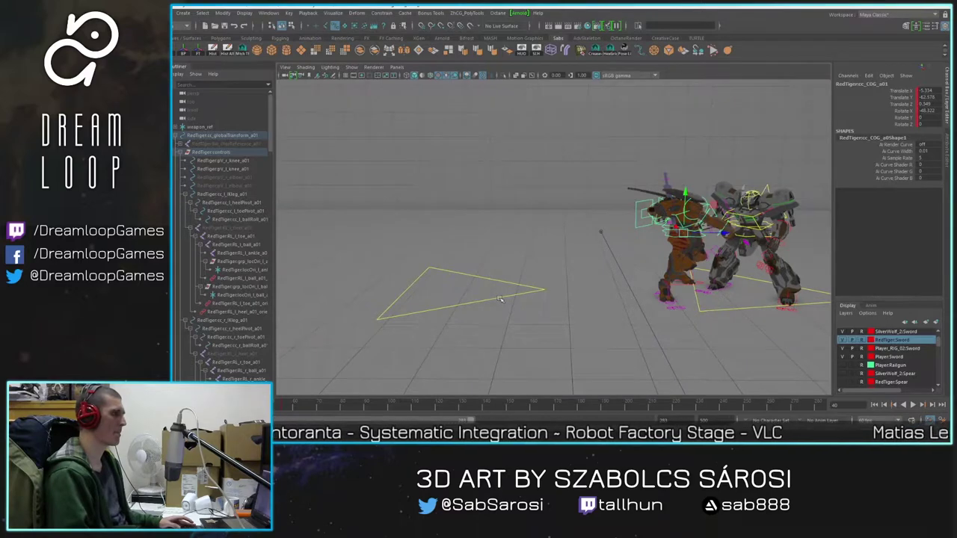
Step: Clear the animation of RedTiger's COG control and set its translation and rotation to 0 at frame 1
left_click(500, 299)
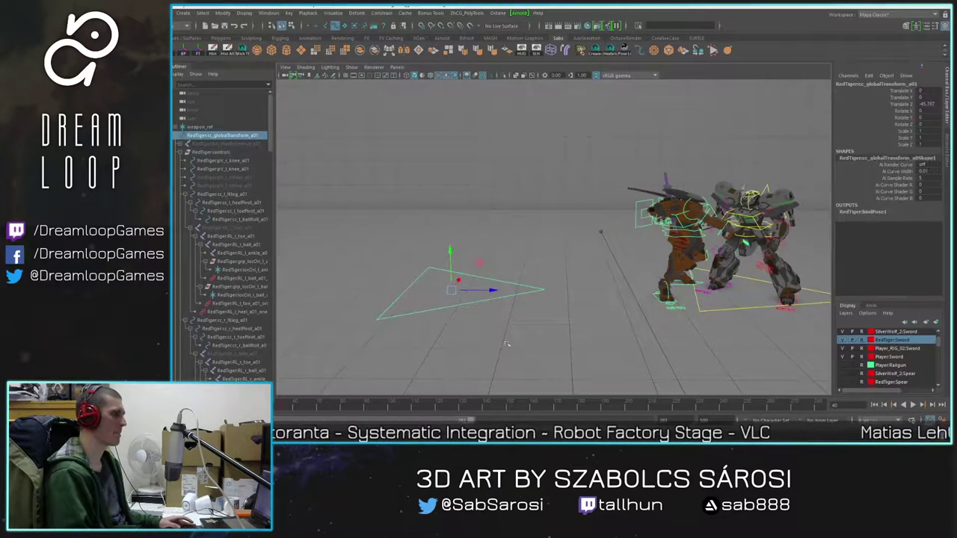
left_click(638, 212)
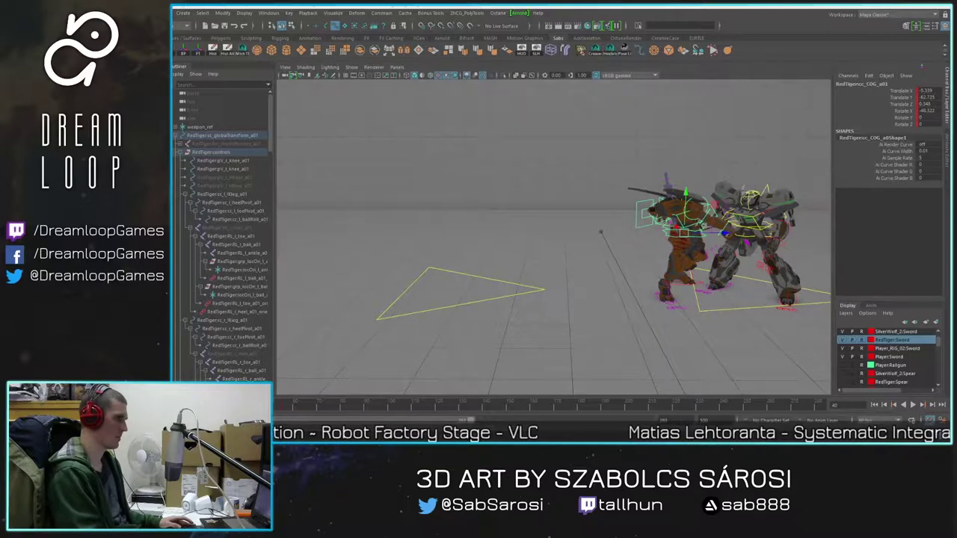
key("alt+shift+v")
key("alt+v")
key("alt+shift+v")
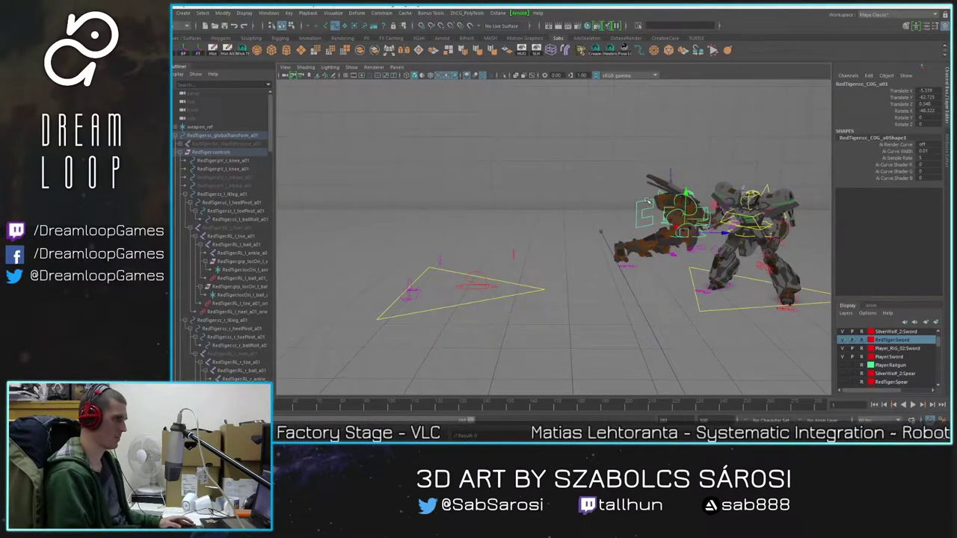
left_click_drag(924, 89, 931, 114)
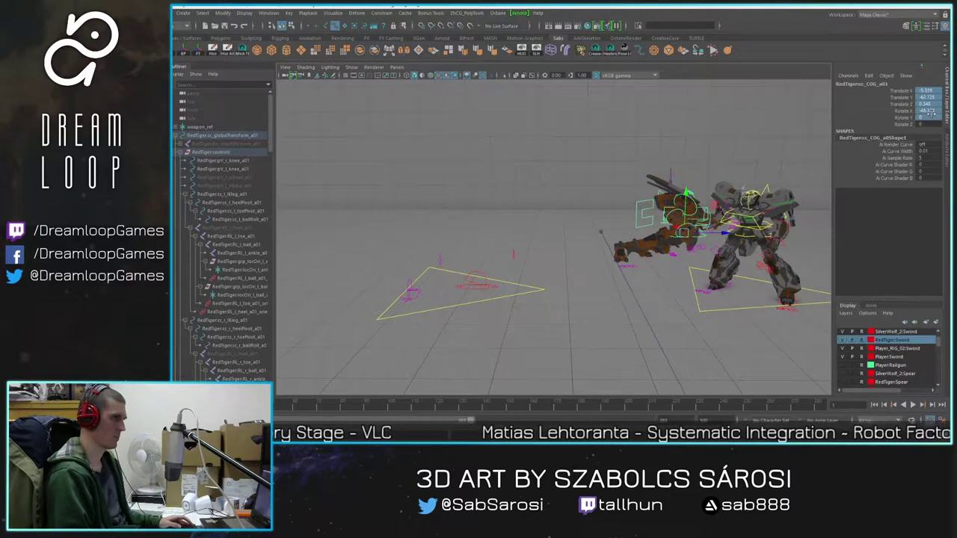
type("0")
key("Return")
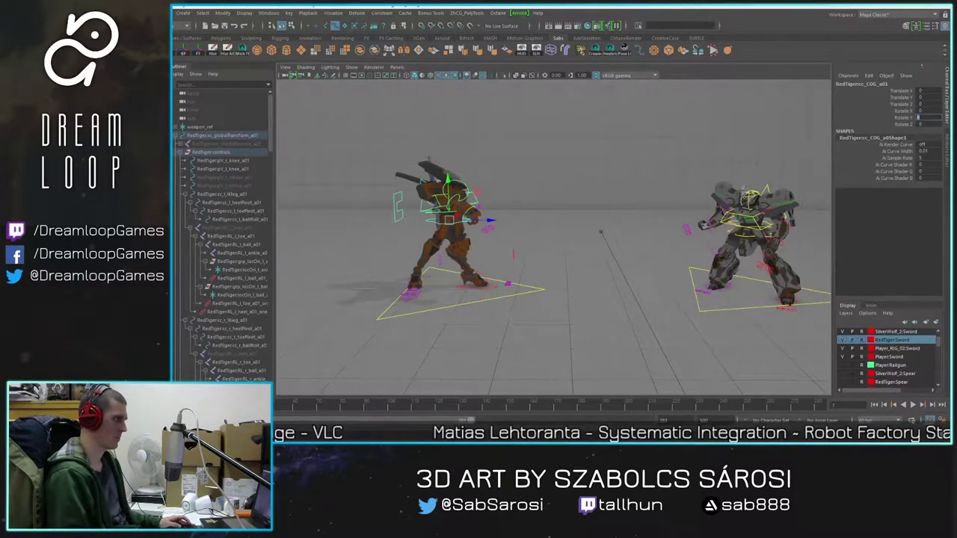
Step: Lower RedTiger's COG control into a crouch, to about -7.7 in Translate X, and key it at frame 1
key("alt+v")
key("alt+shift+v")
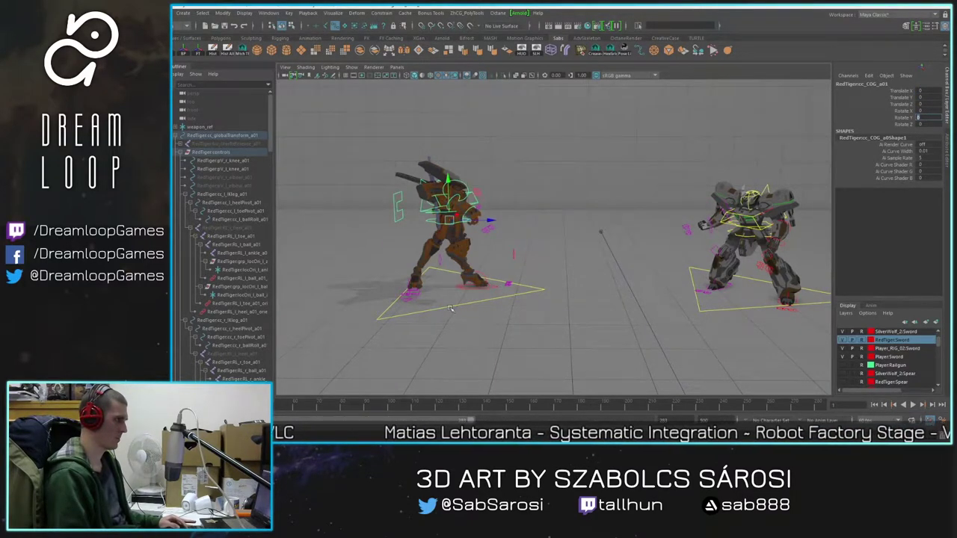
left_click(449, 309)
key("alt+v")
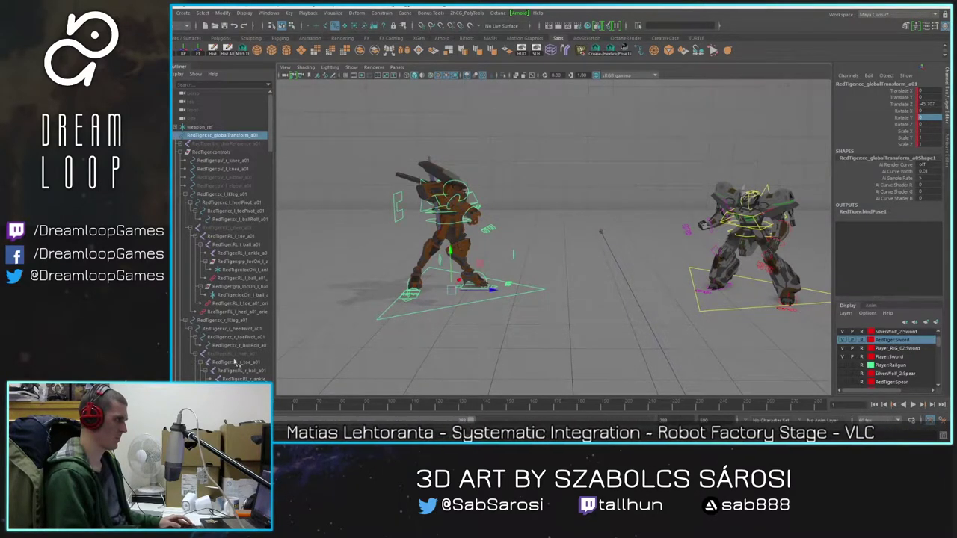
middle_click_drag(421, 263, 438, 276, "alt")
right_click_drag(438, 276, 430, 262, "alt")
left_click(394, 219)
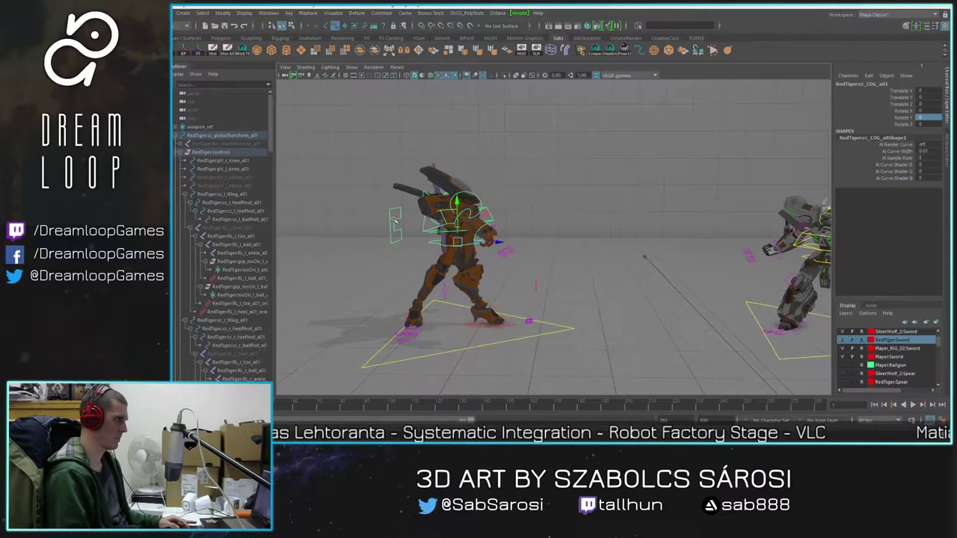
left_click_drag(457, 202, 461, 239)
key("s")
left_click_drag(486, 287, 513, 279, "alt")
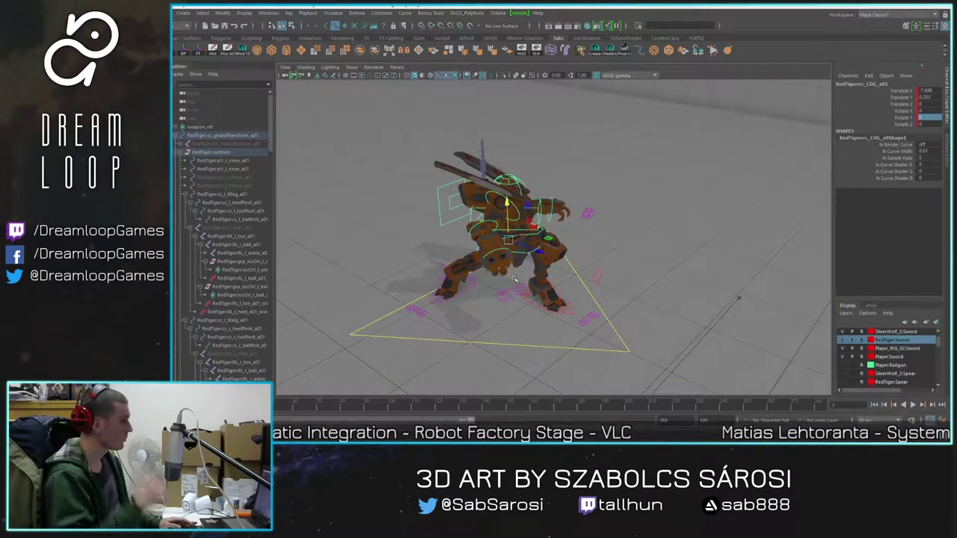
Step: Try rotating RedTiger's chest control in the crouched pose, and undo the rotation
left_click(545, 210)
key("e")
left_click_drag(543, 230, 516, 206)
key("ctrl+z")
right_click_drag(516, 207, 545, 216, "alt")
left_click_drag(545, 217, 536, 191, "alt")
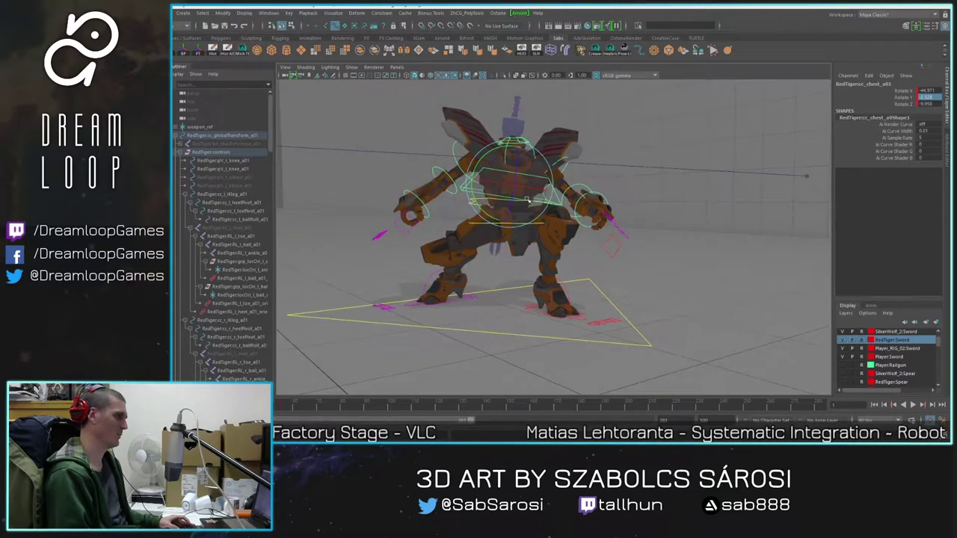
Step: Rotate RedTiger's hip control to about -40.7 in Rotate X to tilt the pelvis in the crouch
right_click_drag(535, 225, 551, 240, "alt")
left_click(538, 222)
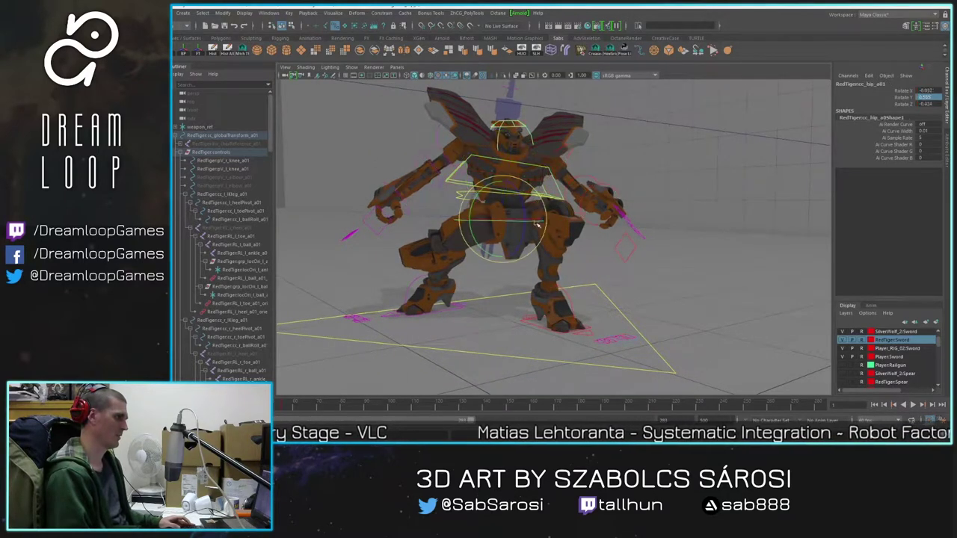
left_click_drag(533, 247, 553, 255, "alt")
left_click_drag(455, 201, 434, 196)
left_click_drag(345, 261, 349, 261, "alt")
middle_click_drag(349, 262, 377, 276, "alt")
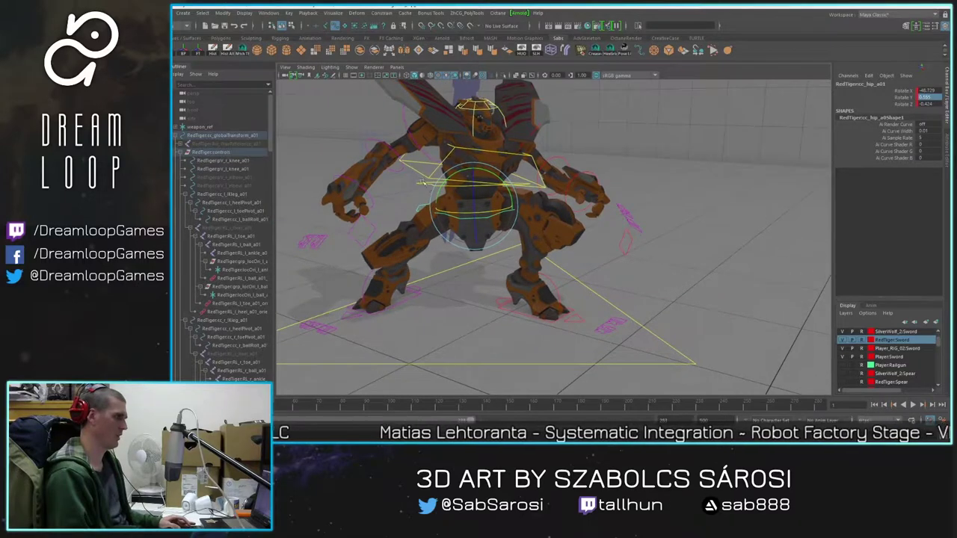
Step: Check RedTiger's spine and chest controls in the crouch, and play the animation with the global transform selected
left_click(422, 184)
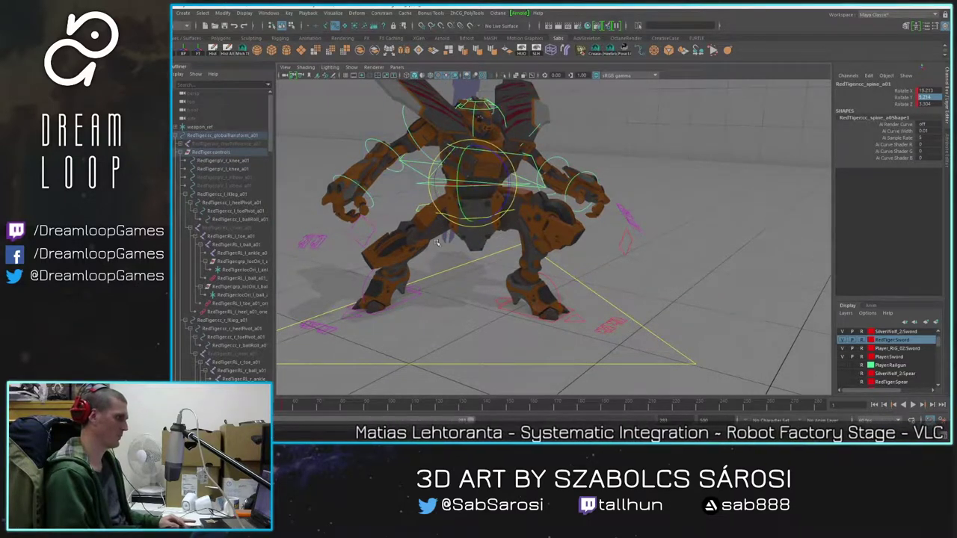
left_click(424, 201)
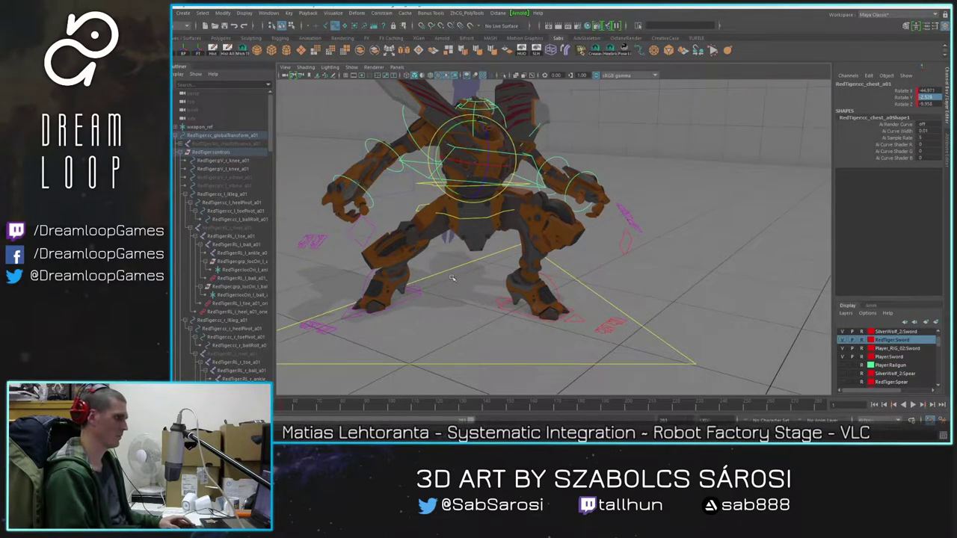
scroll(451, 278, "down", 3)
left_click_drag(478, 276, 561, 278, "alt")
mouse_move(155, 405)
left_mouse_down()
mouse_move(224, 405)
mouse_move(155, 405)
left_mouse_up()
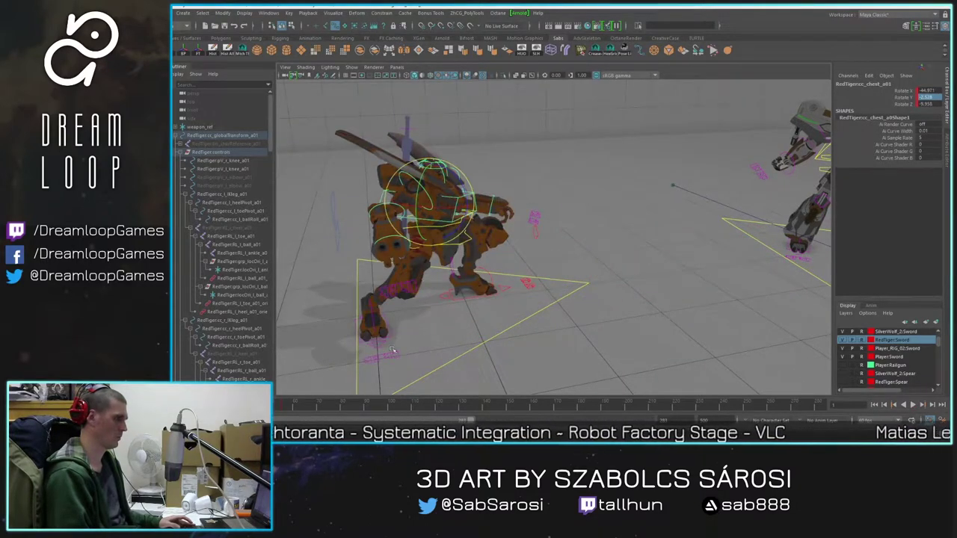
left_click(461, 354)
scroll(473, 371, "down", 3)
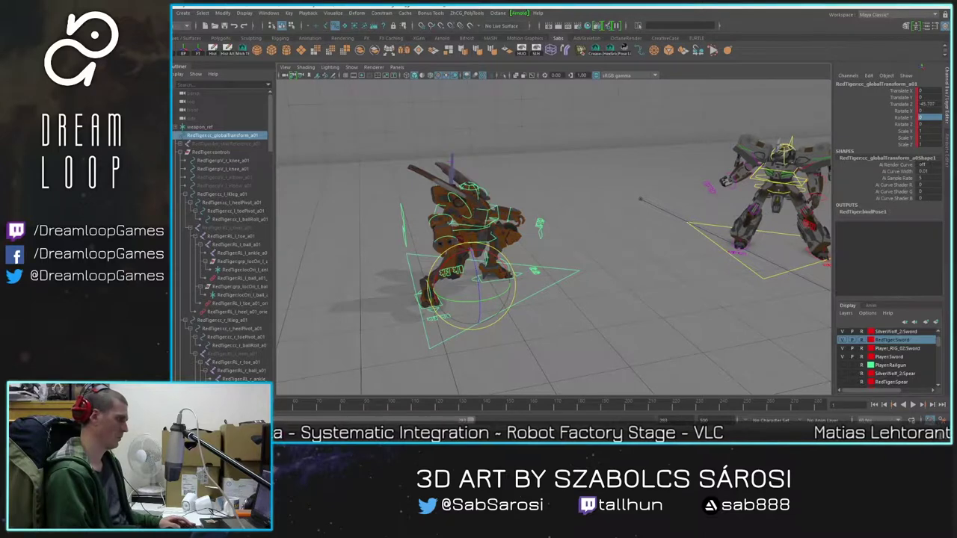
key("alt+v")
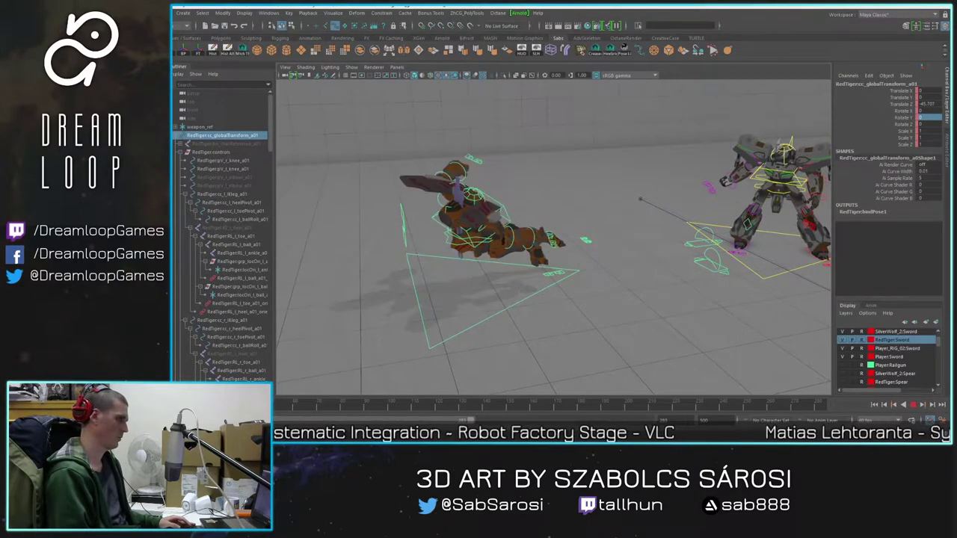
key("alt+v")
Step: Try moving RedTiger's global transform toward SilverWolf, and undo the move
key("e")
key("w")
left_click_drag(515, 281, 696, 269)
key("ctrl+z")
key("ctrl+z")
key("ctrl+z")
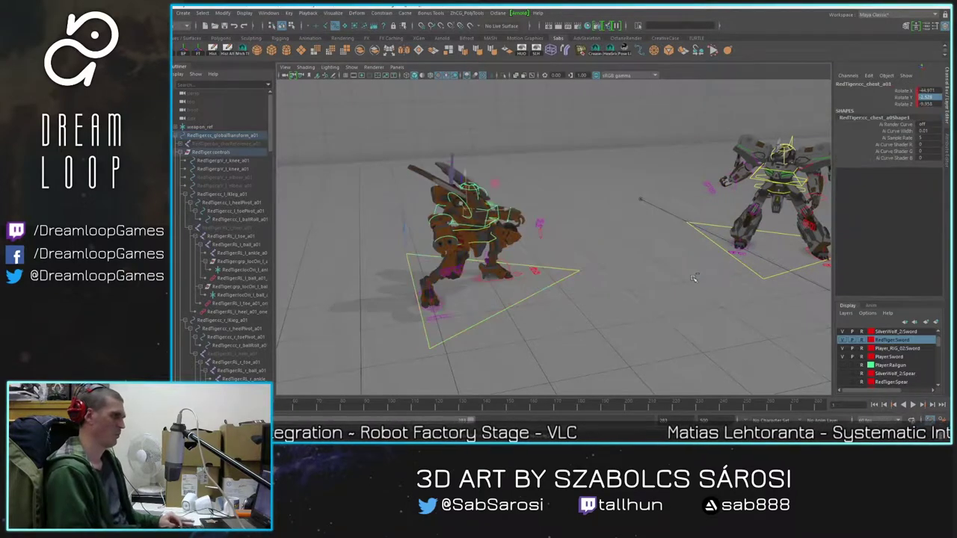
Step: Undo the crouch, hip rotation and COG reset to restore RedTiger's keyed lunge
left_click(495, 212)
key("ctrl+z")
key("ctrl+z")
key("ctrl+z")
key("ctrl+z")
key("ctrl+z")
key("ctrl+z")
key("ctrl+z")
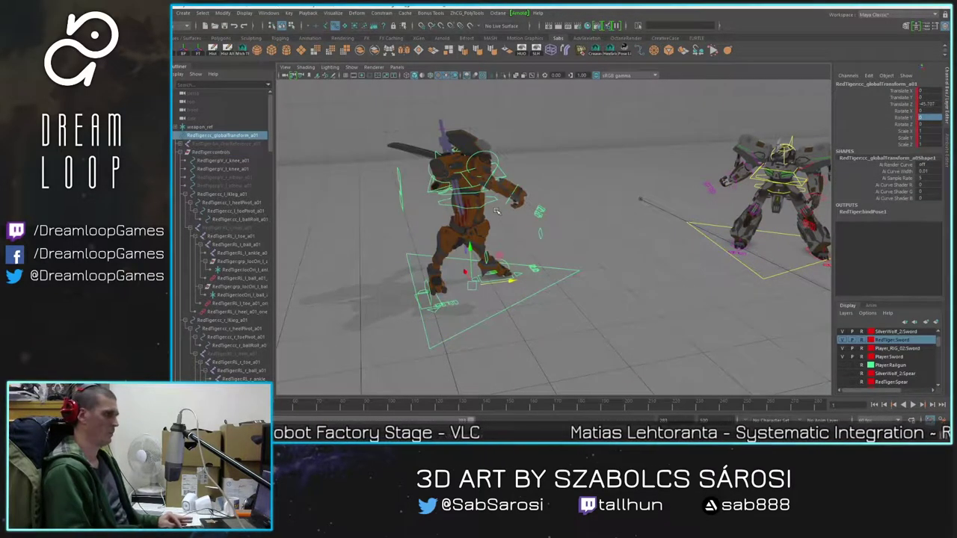
key("ctrl+z")
key("ctrl+z")
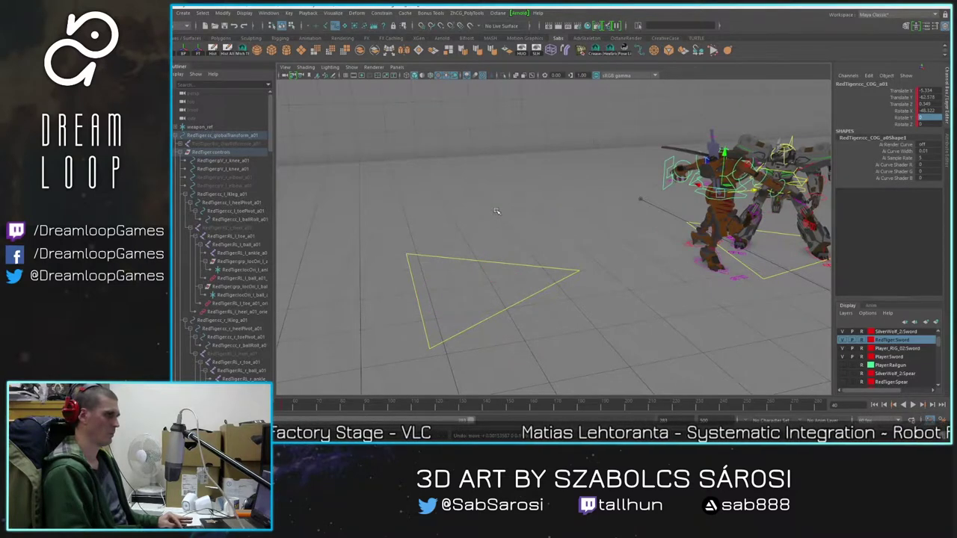
Step: Replay RedTiger's restored attack with its global transform selected, checking the strike from a lower side view
key("Up")
key("alt+v")
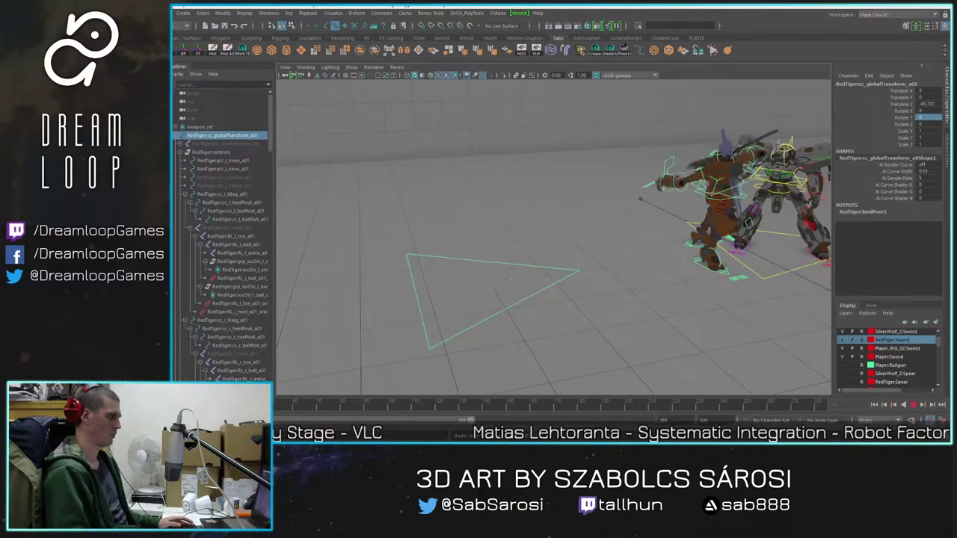
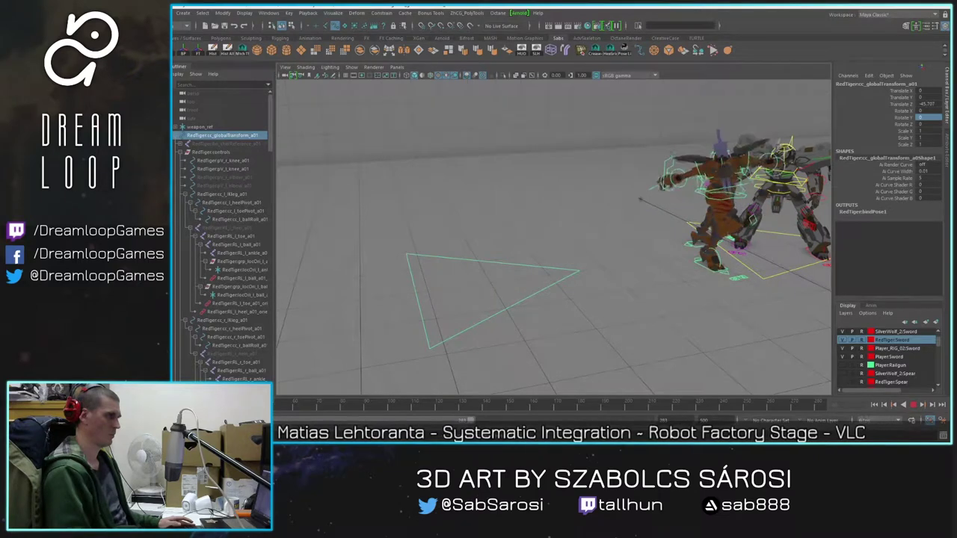
key("alt+v")
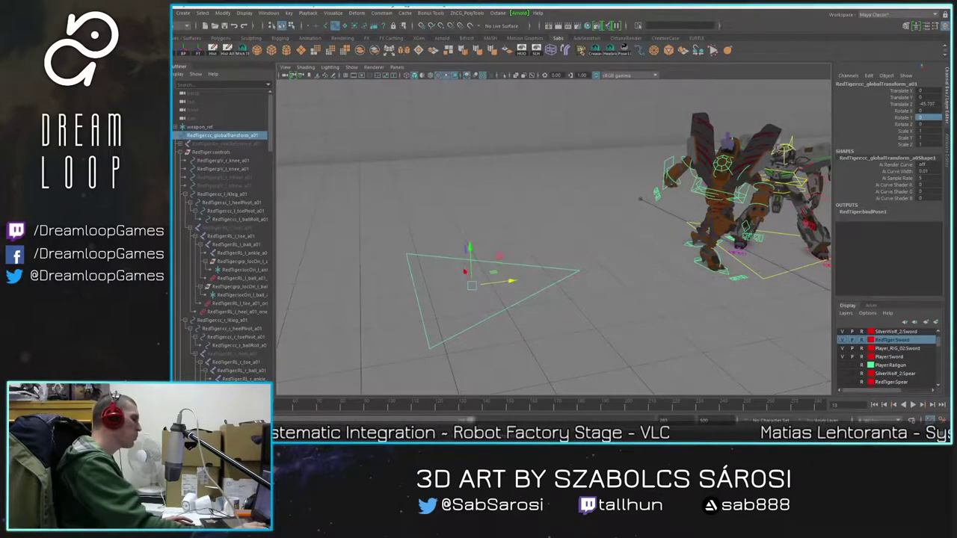
left_click_drag(552, 293, 516, 251, "alt")
key("alt+v")
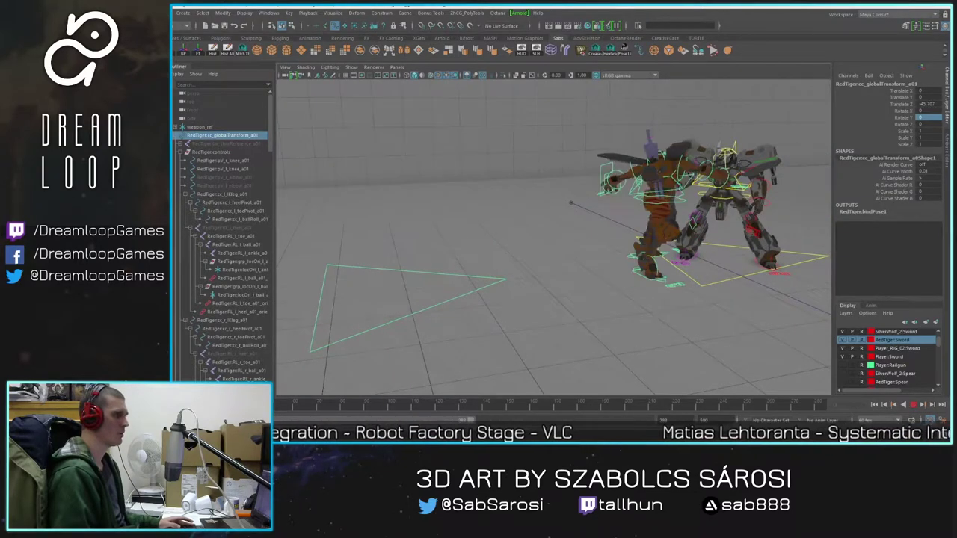
key("alt+v")
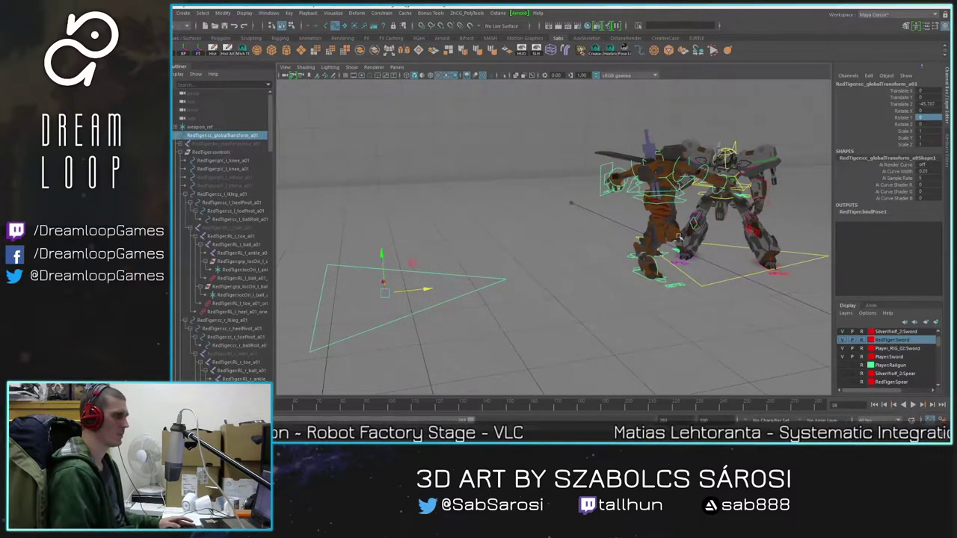
Step: Select RedTiger's COG control, play the attack, and move to the returned pose at frame 55 with the Rotate tool active
left_click(598, 172)
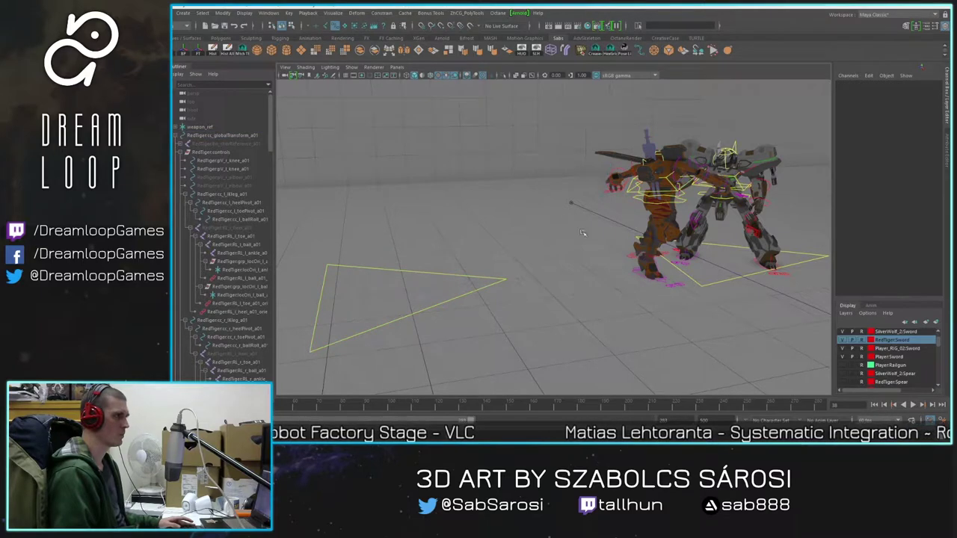
left_click(607, 160)
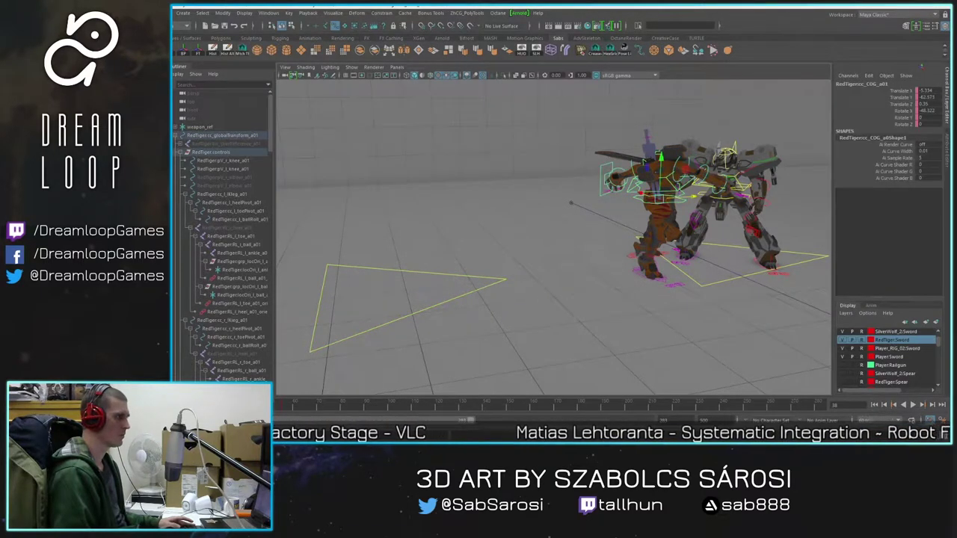
key("alt+v")
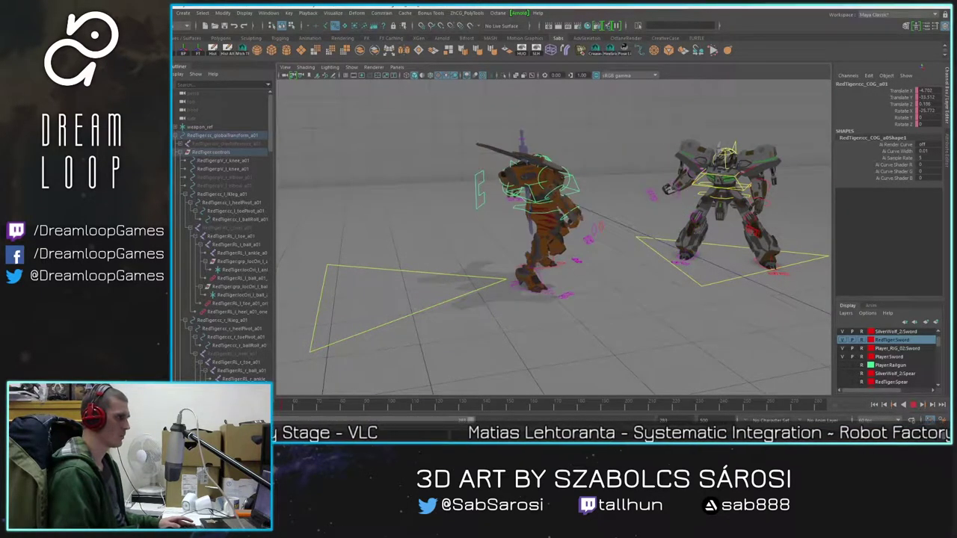
left_click(282, 409)
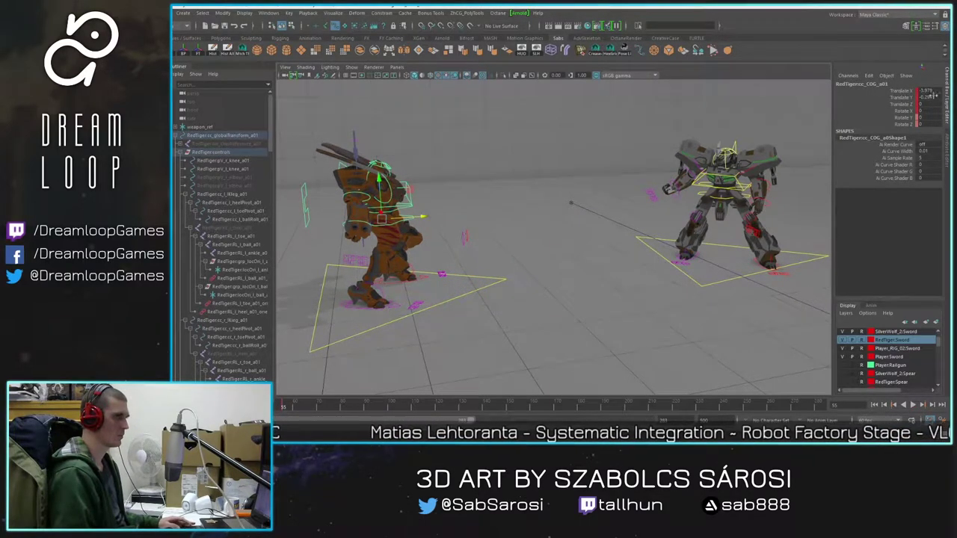
key("e")
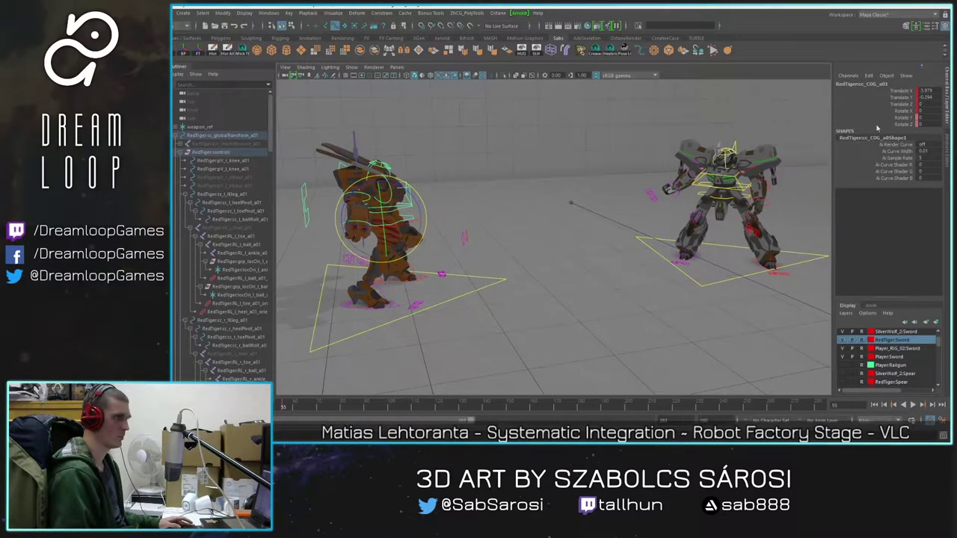
Step: Try setting the COG control's Translate X to -360, and undo the change
left_click(931, 90)
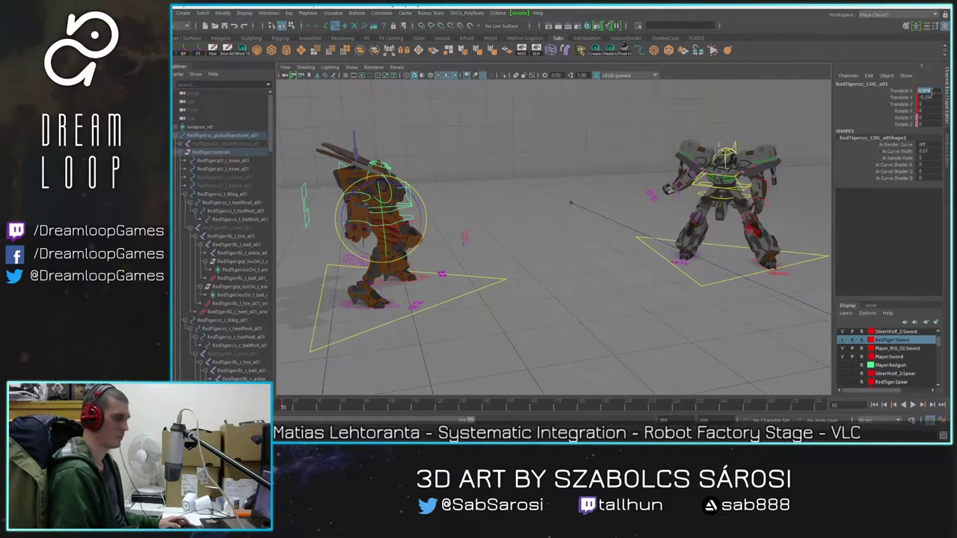
type("-360")
key("Return")
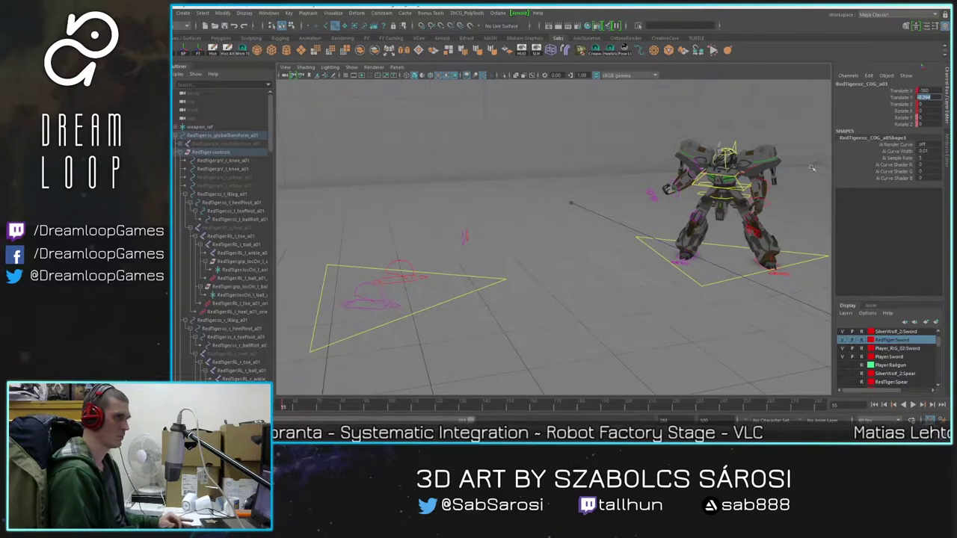
left_click(600, 296)
key("ctrl+z")
key("ctrl+z")
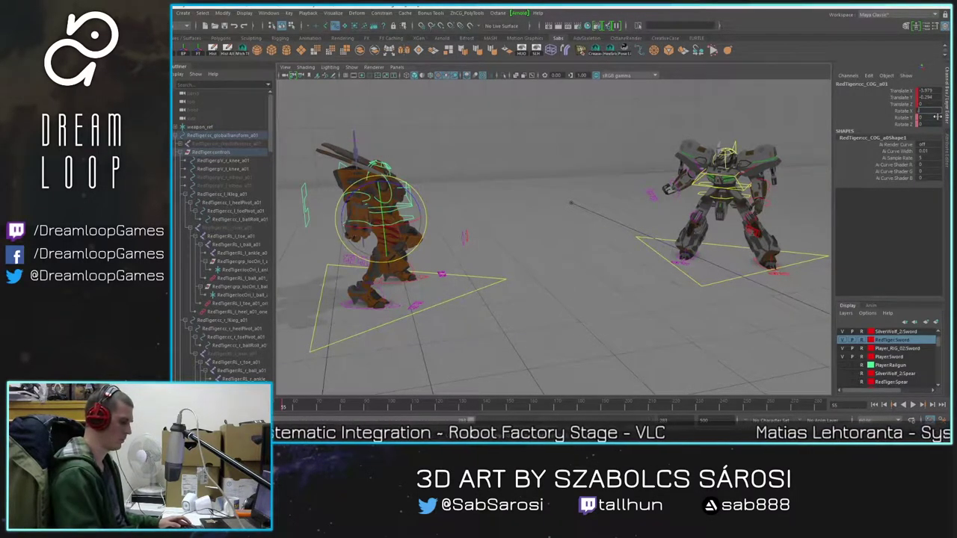
Step: Set the COG control's Rotate X to -360 at frame 55 and play the spinning retreat
left_click(938, 117)
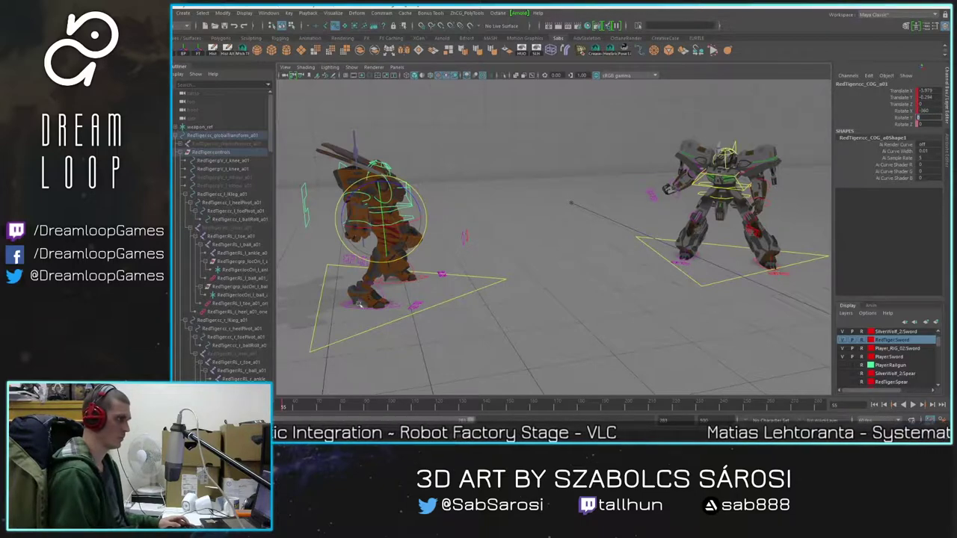
key("alt+v")
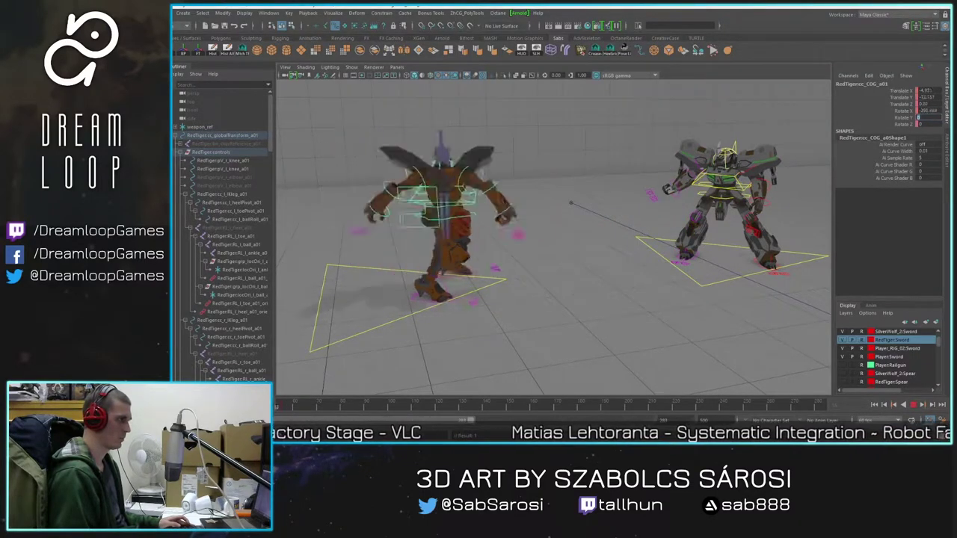
key("alt+v")
Step: Scrub RedTiger's spinning retreat back to the strike from a turned view, and replay the animation without a selection
left_click(531, 294)
left_click_drag(533, 294, 585, 293)
key("ctrl+z")
key("ctrl+z")
key("period")
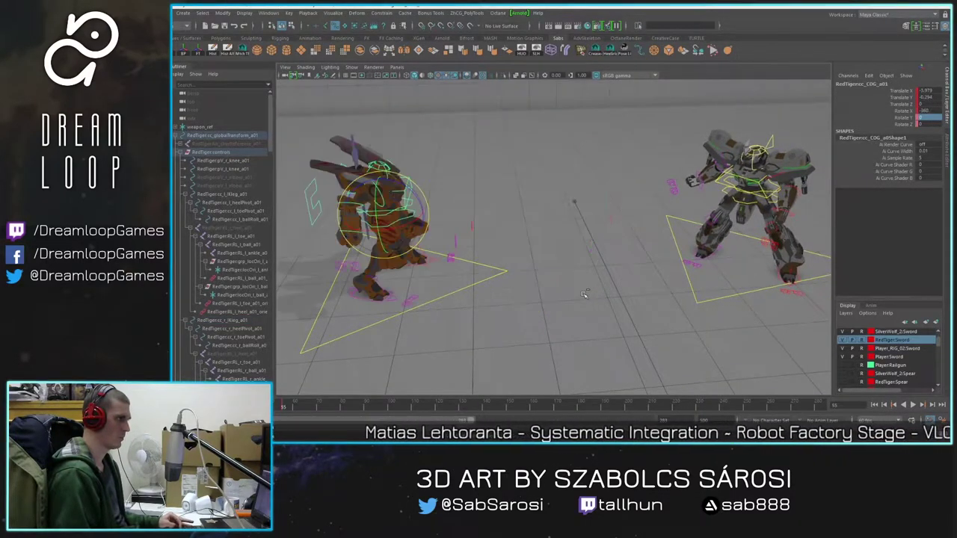
left_click(273, 408)
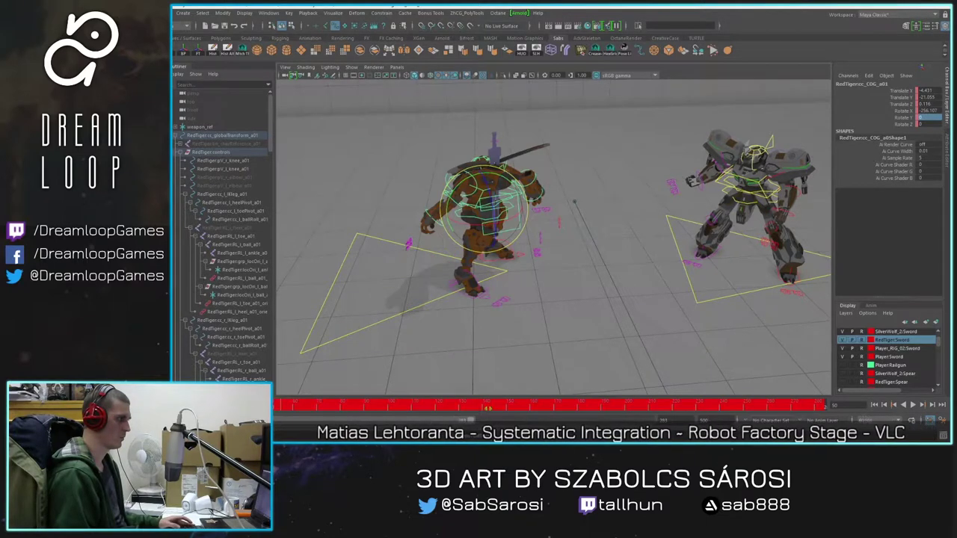
key("period")
key("period")
double_click(233, 406)
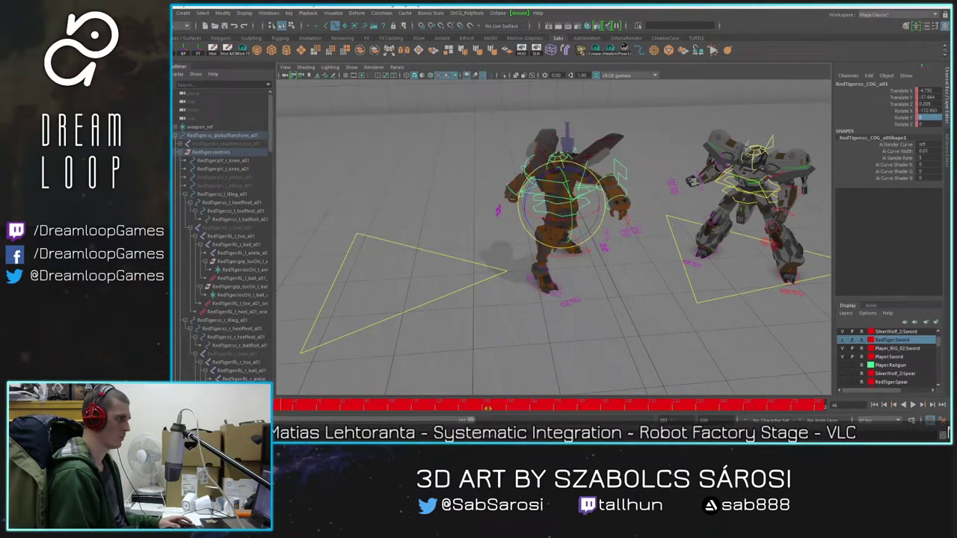
left_click(231, 406)
left_click(574, 201)
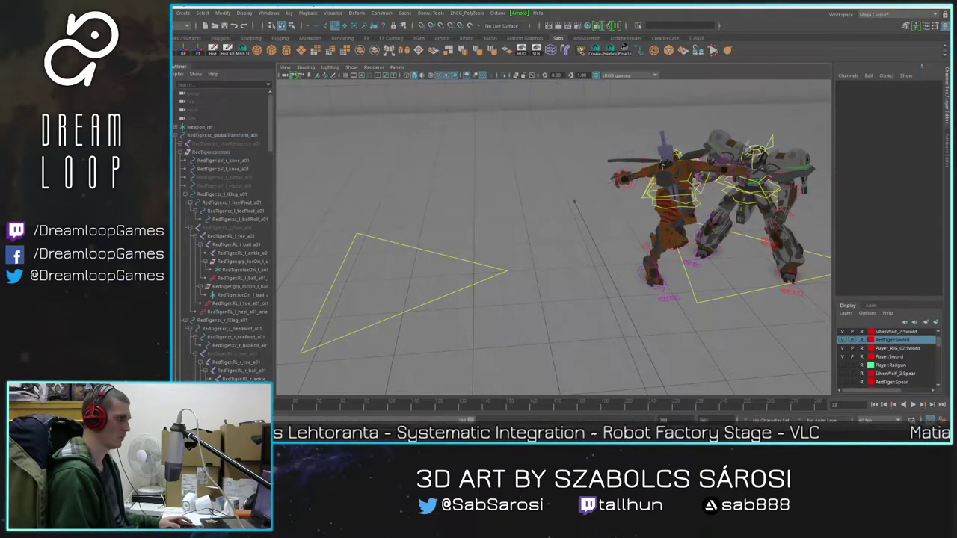
key("alt+v")
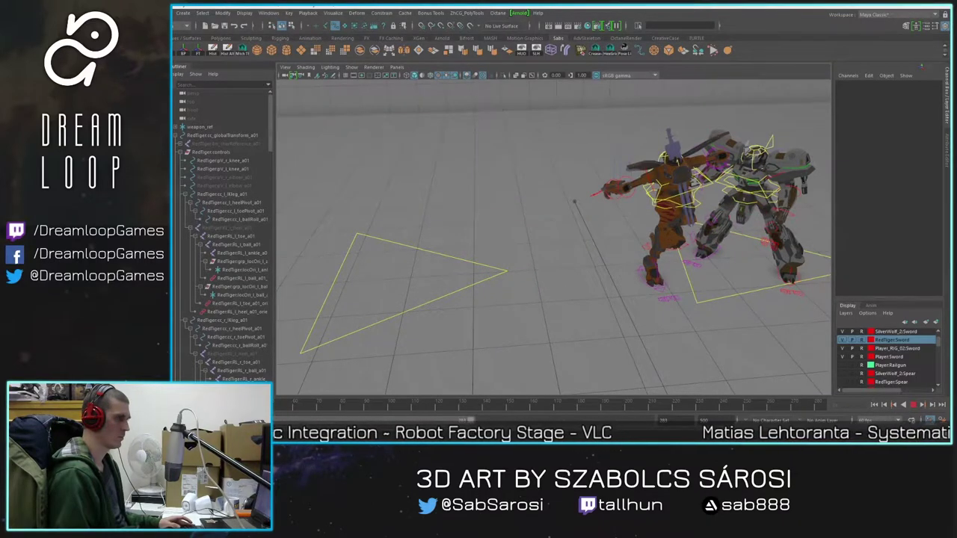
key("Escape")
Step: Play the animation in a wide view of both robots with RedTiger's controls selected, and clear the selection
right_click_drag(316, 235, 358, 172, "alt")
left_click_drag(389, 165, 524, 269, "alt")
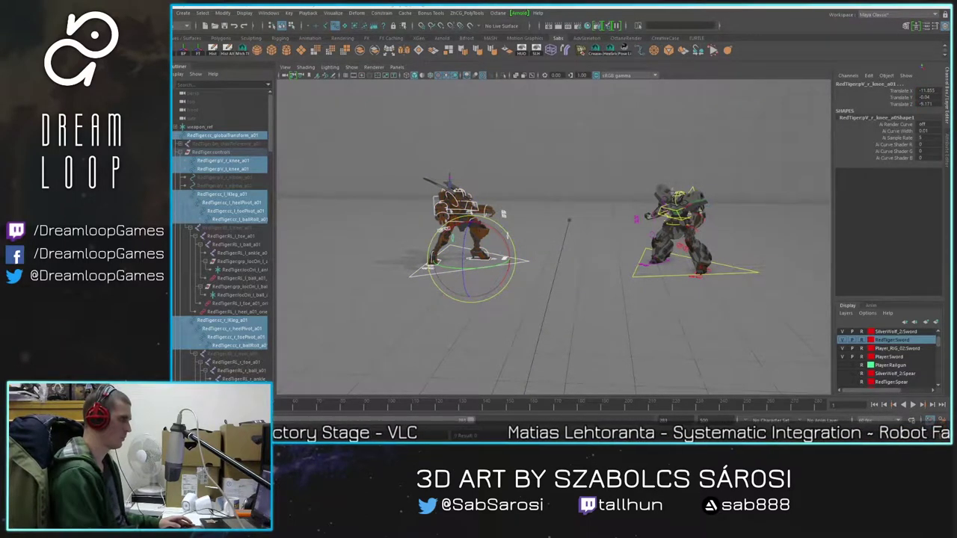
key("q")
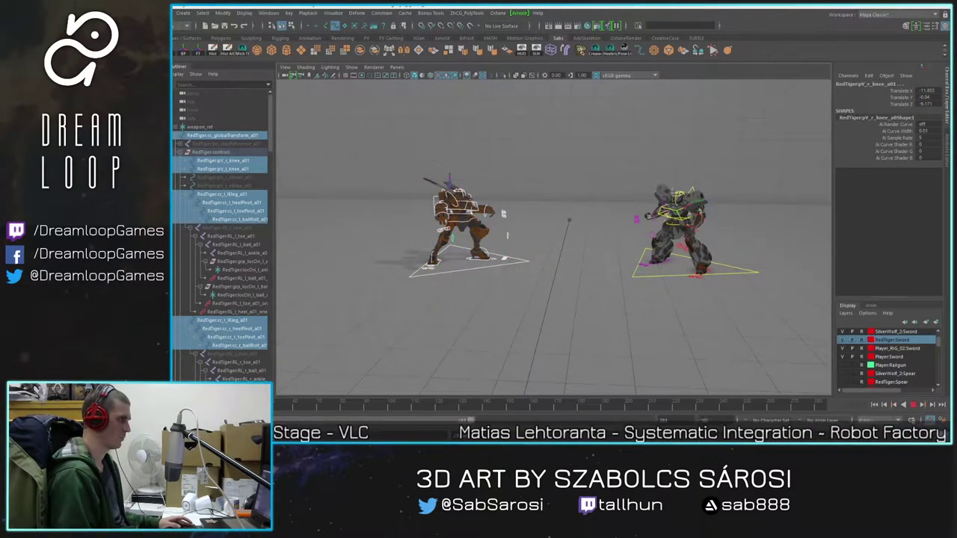
key("e")
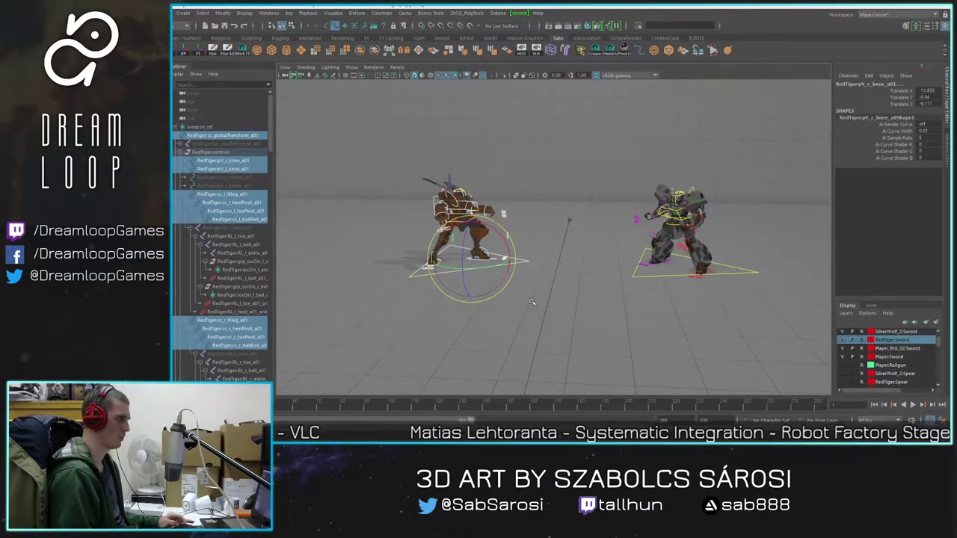
left_click(534, 302)
Step: Replay the attack closer to RedTiger and examine its starting pose at frame 1 from several angles
scroll(534, 302, "up", 4)
middle_click_drag(415, 238, 513, 265, "alt")
scroll(513, 264, "up", 2)
left_click_drag(514, 265, 528, 287, "alt")
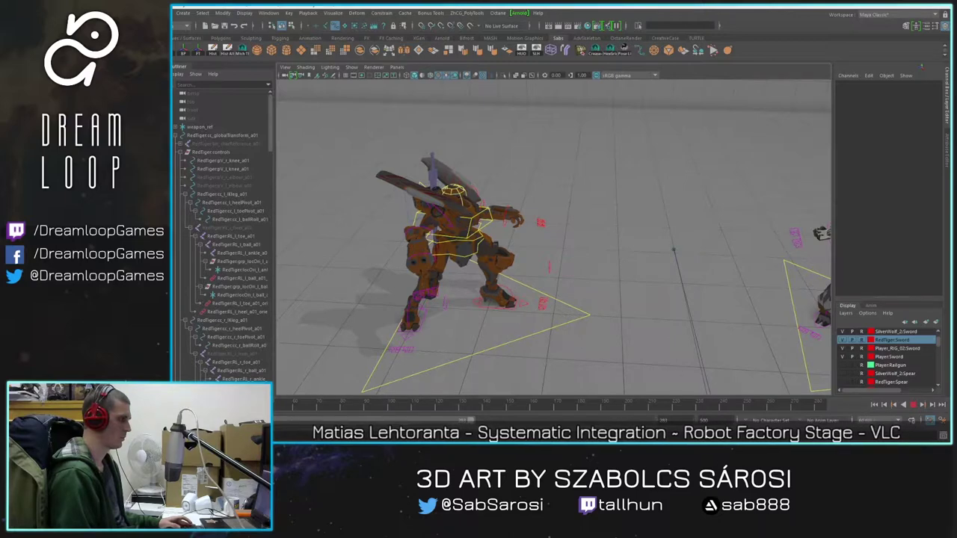
key("alt+v")
scroll(449, 247, "up", 4)
middle_click_drag(449, 246, 502, 263, "alt")
left_click_drag(503, 264, 510, 245, "alt")
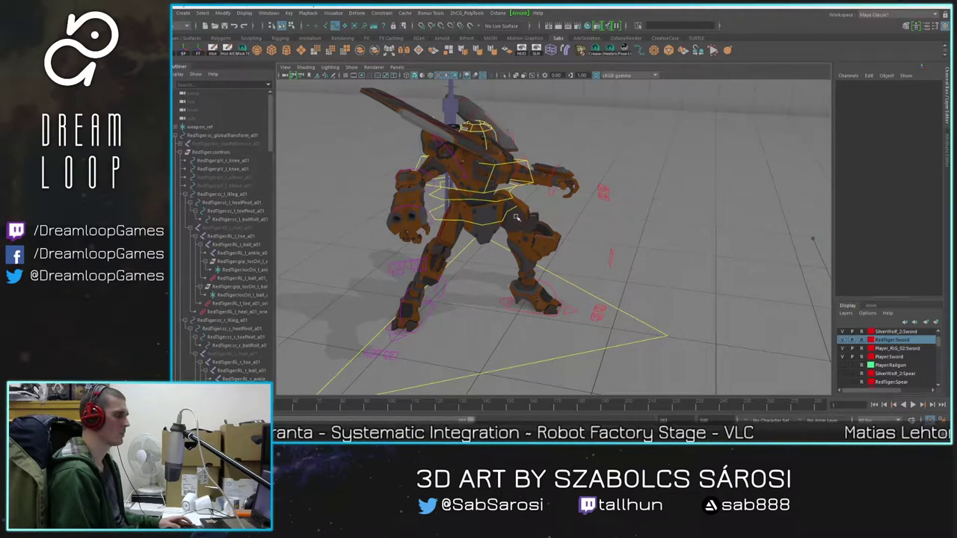
left_click_drag(539, 180, 559, 175, "alt")
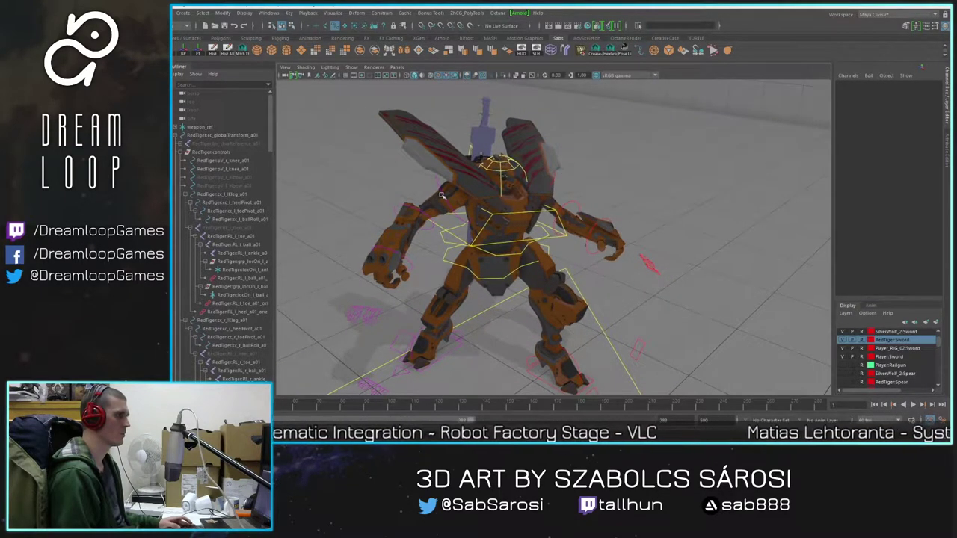
left_click_drag(441, 195, 524, 209, "alt")
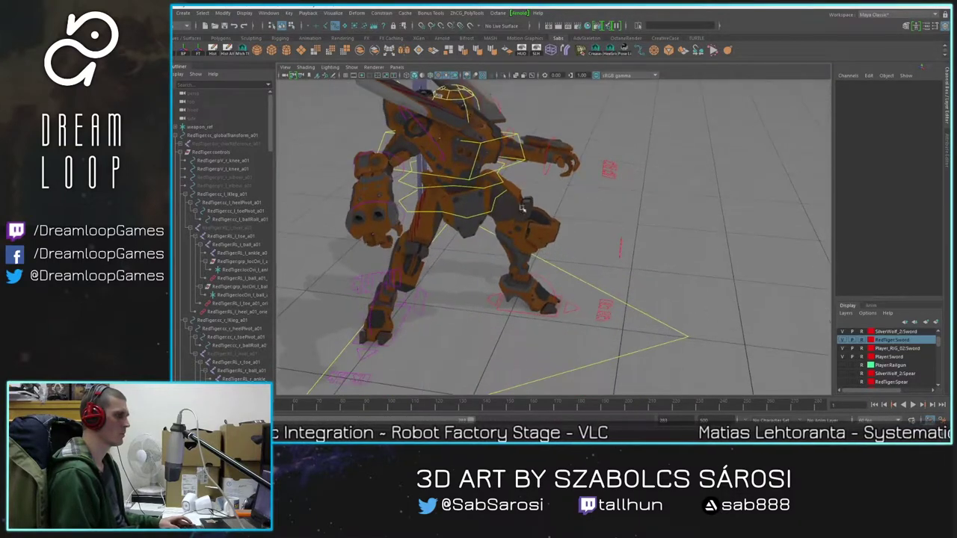
right_click_drag(471, 309, 472, 227, "alt")
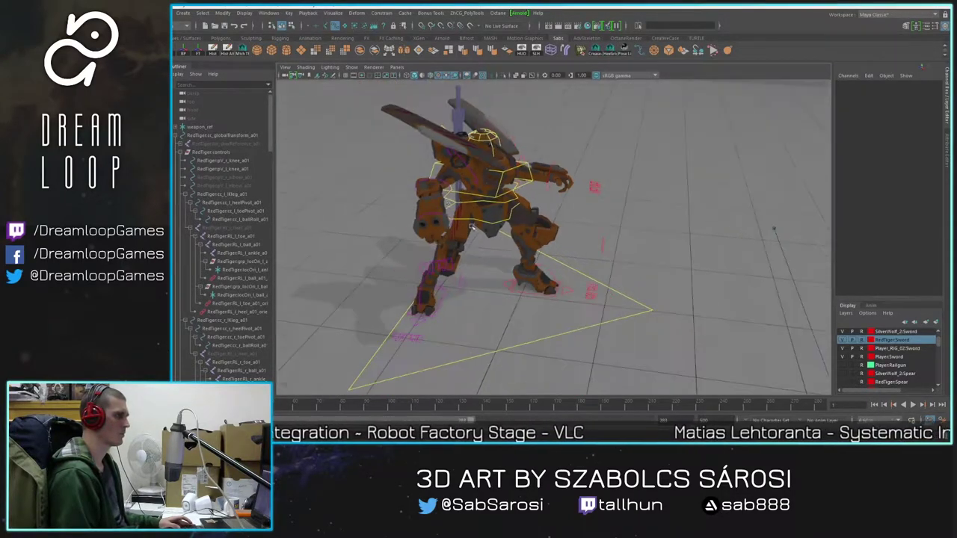
Step: Try rotating RedTiger's global transform in the starting pose, and undo the rotation
left_click(545, 339)
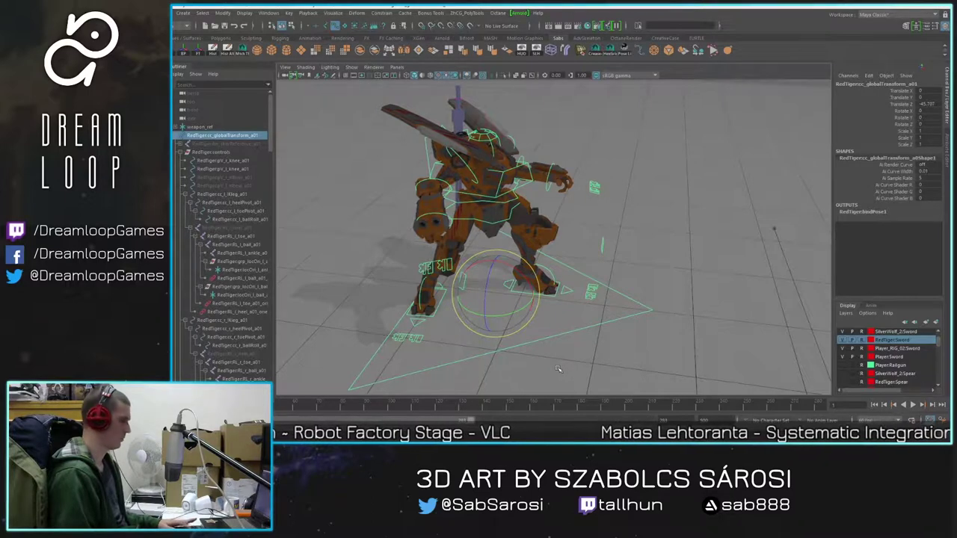
left_click_drag(504, 312, 536, 291)
key("ctrl+z")
left_click_drag(605, 275, 608, 277, "alt")
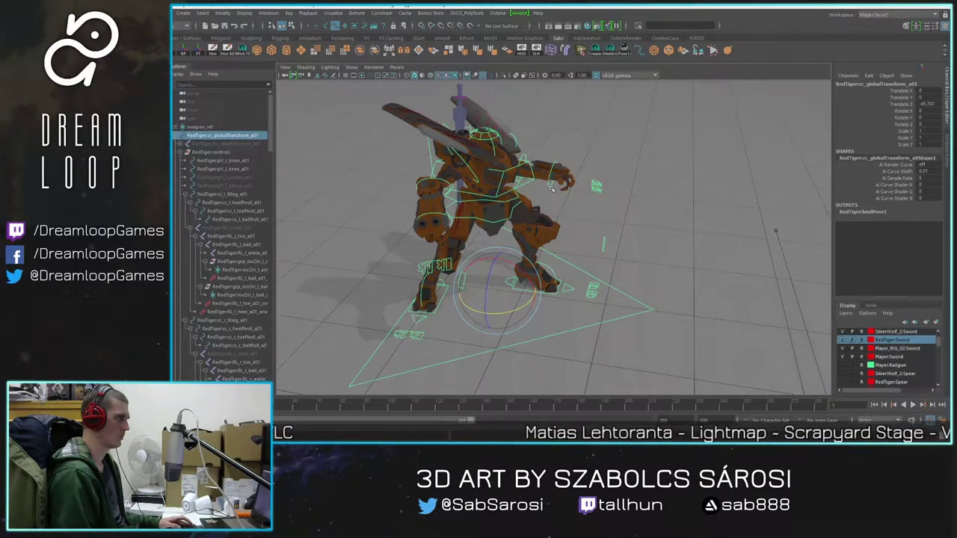
Step: Switch RedTiger's left arm to IK by setting its IKFK switch to 0
left_click(597, 184)
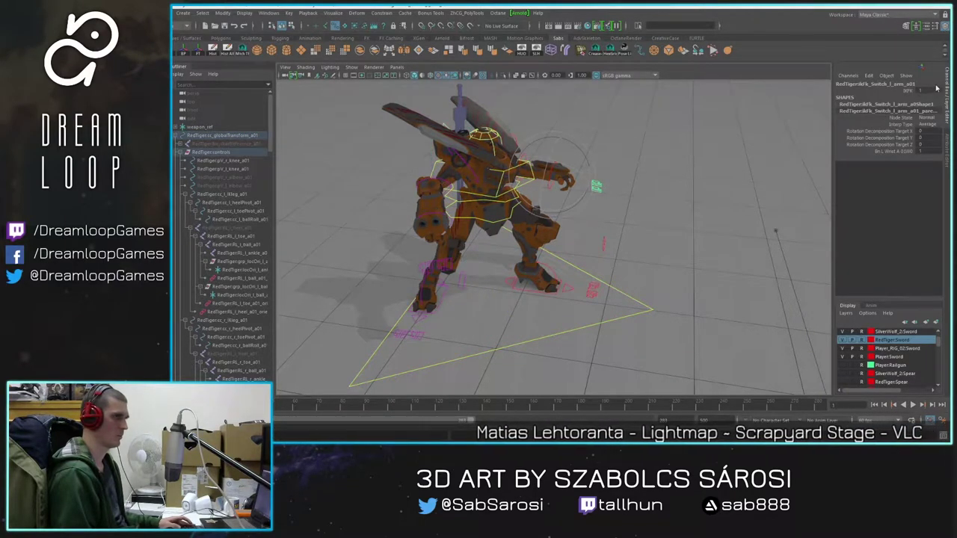
type("0")
key("Return")
left_click_drag(705, 313, 556, 170, "alt")
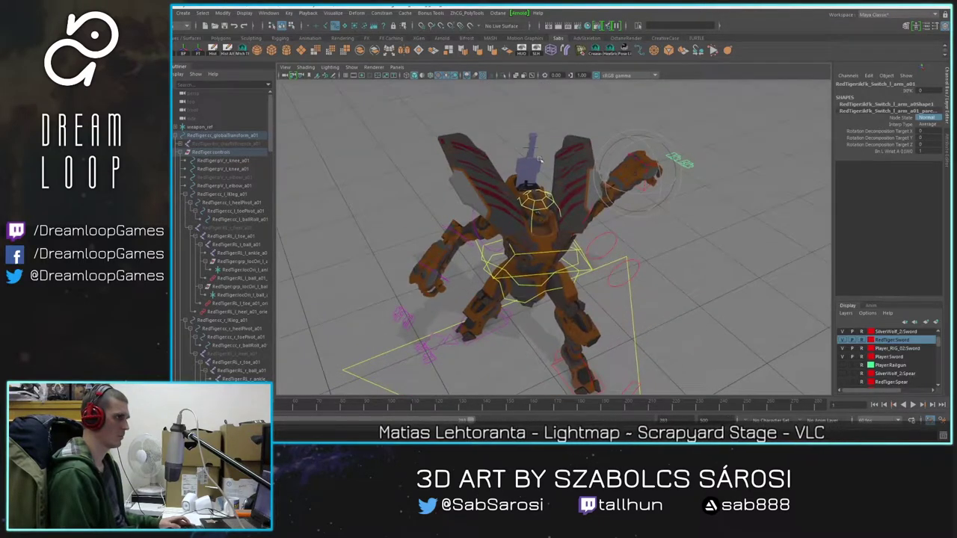
Step: Delete the parent constraint under weapon_ref, the weapon on RedTiger's back
left_click(534, 152)
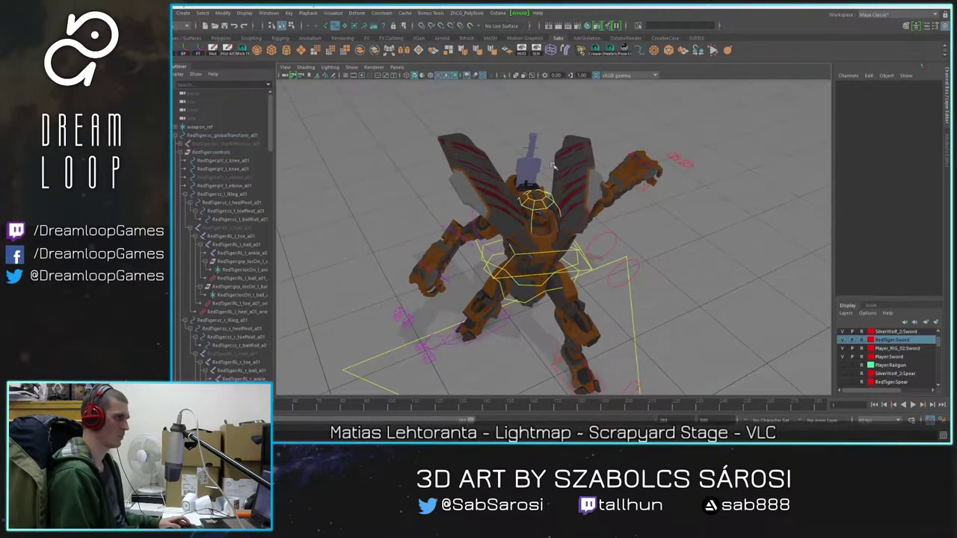
left_click(643, 163)
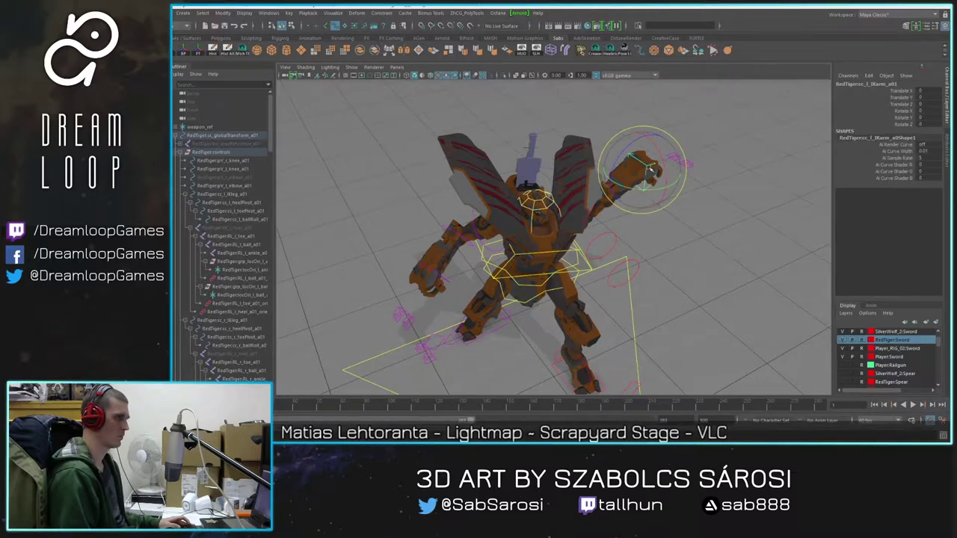
right_click_drag(509, 157, 562, 196, "alt")
left_click_drag(562, 196, 565, 161, "alt")
right_click_drag(550, 232, 583, 277, "alt")
middle_click_drag(586, 295, 563, 246, "alt")
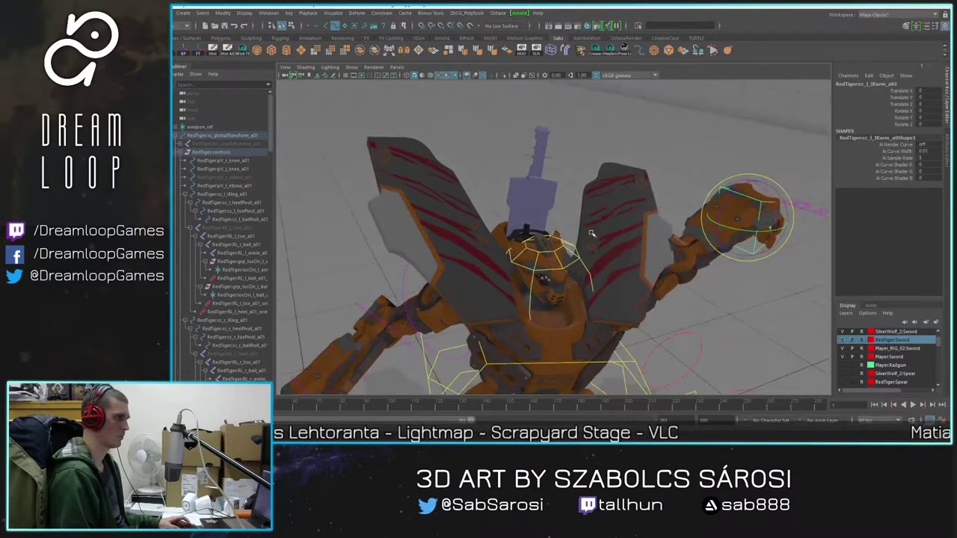
left_click(554, 103)
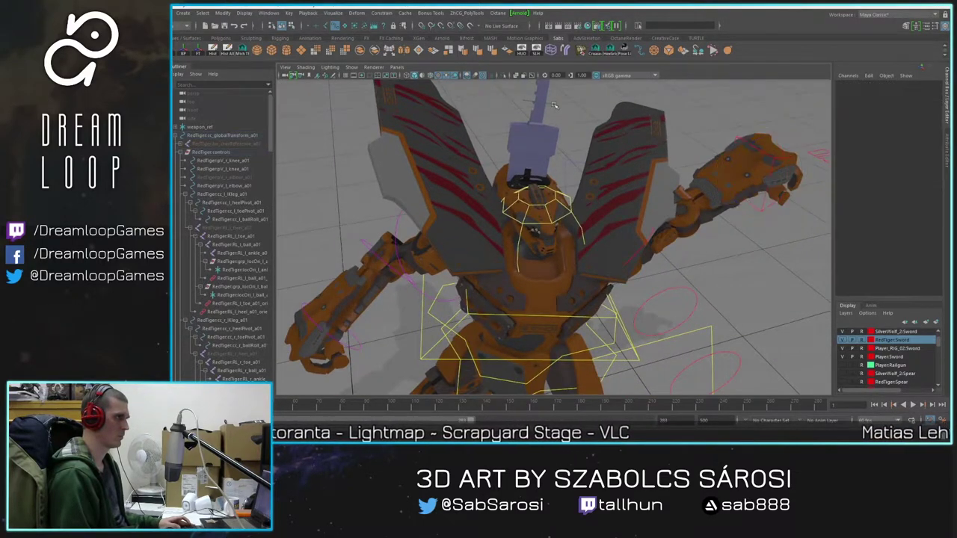
left_click(210, 126)
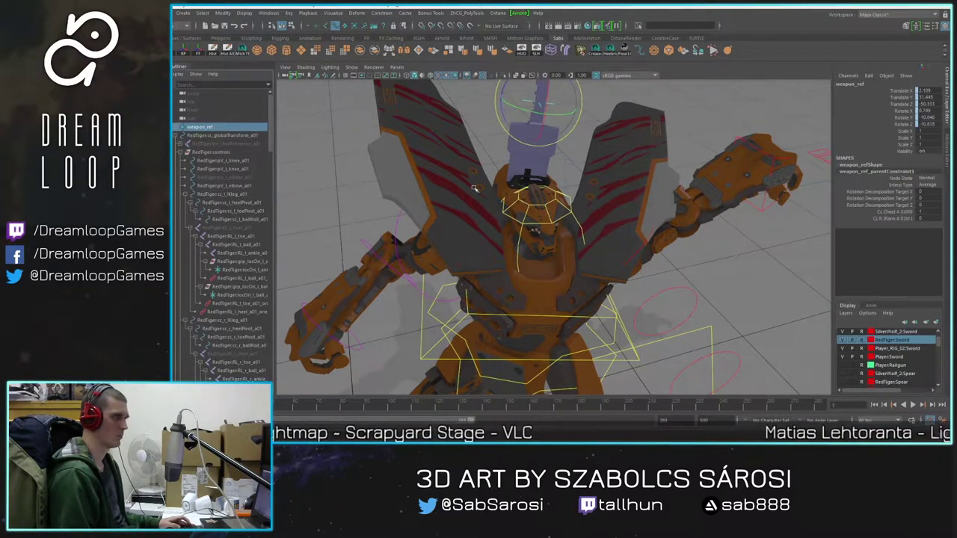
left_click(179, 127)
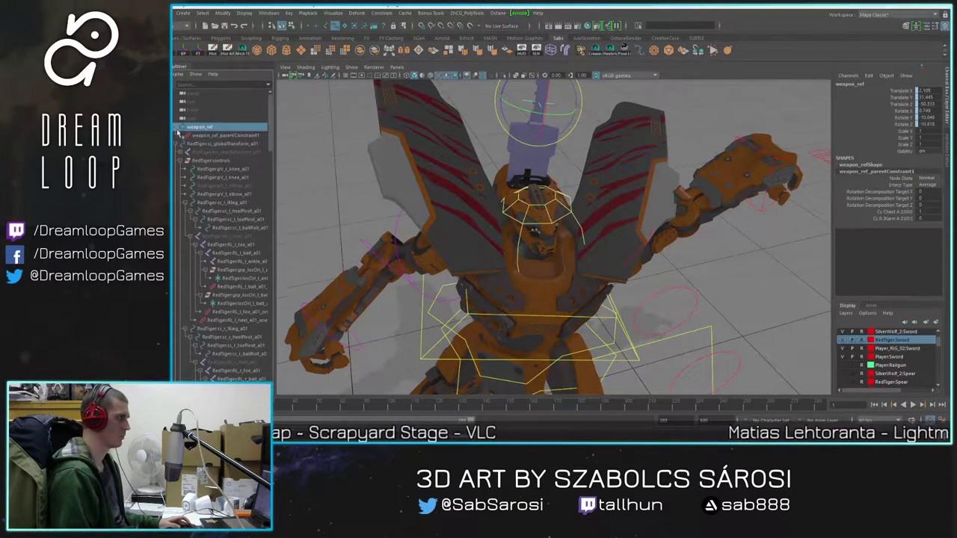
left_click(226, 135)
key("Delete")
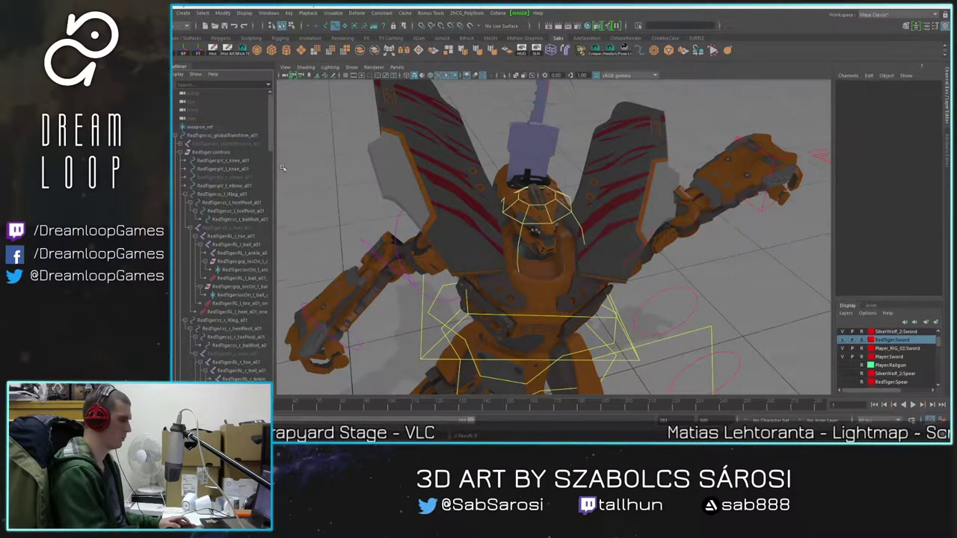
Step: Parent-constrain weapon_ref to RedTiger's left IK arm and chest controls, and select the new constraint
left_click(776, 160)
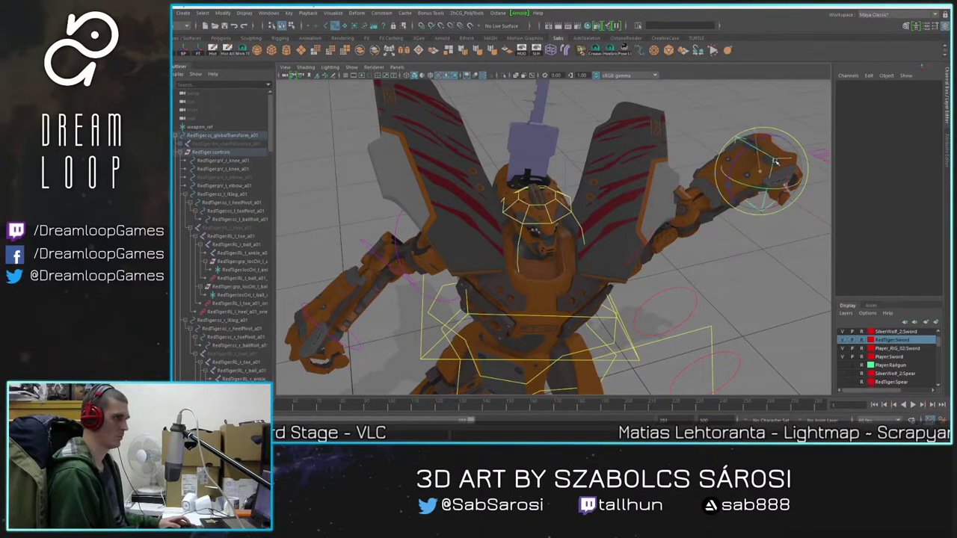
left_click(610, 320)
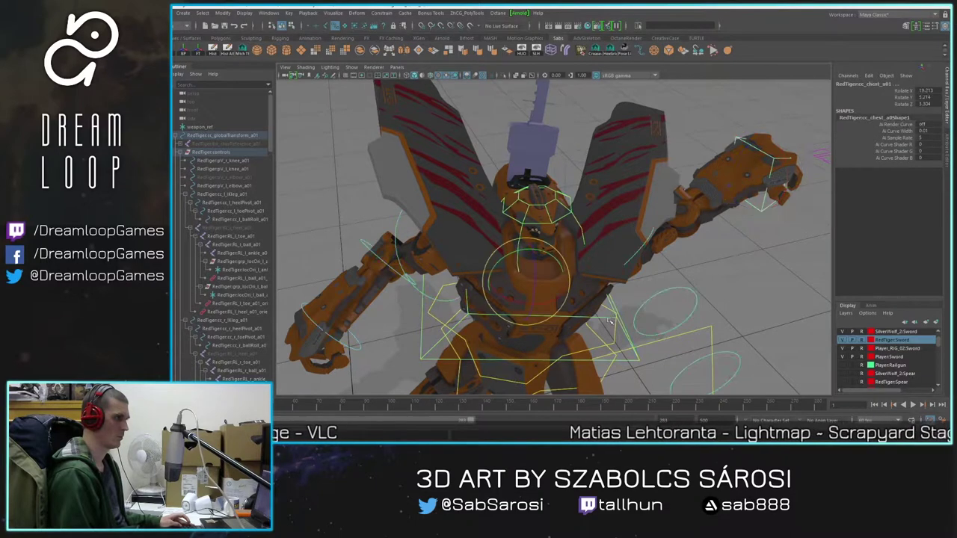
left_click(715, 281)
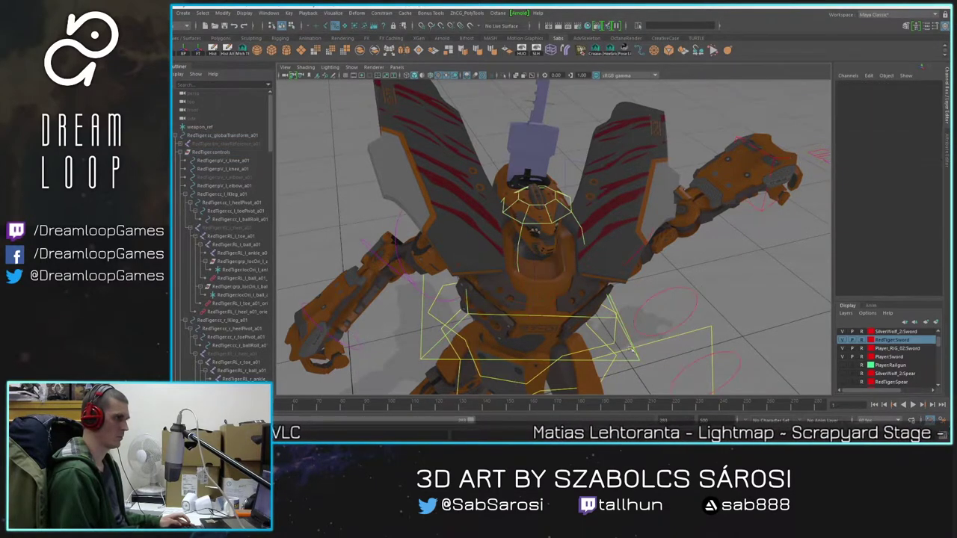
left_click(778, 162)
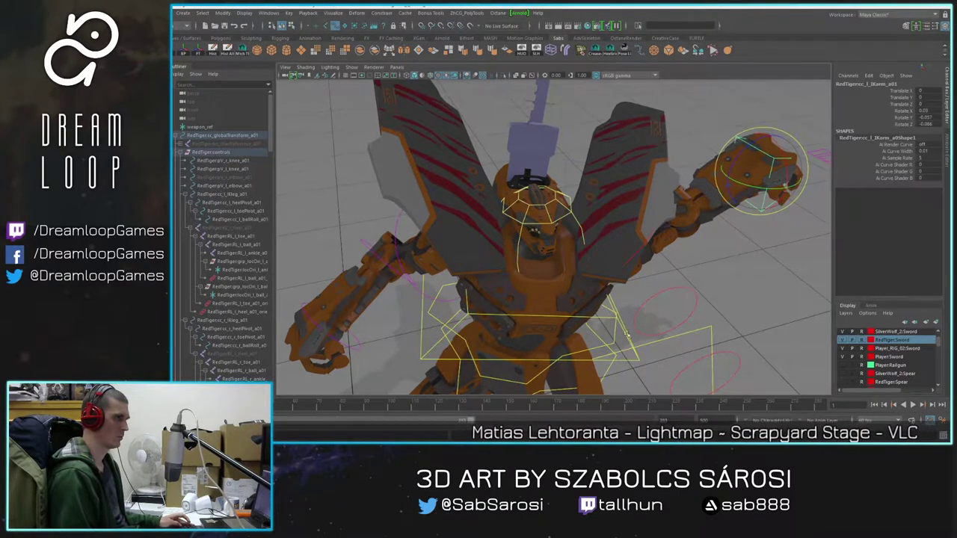
key("Up")
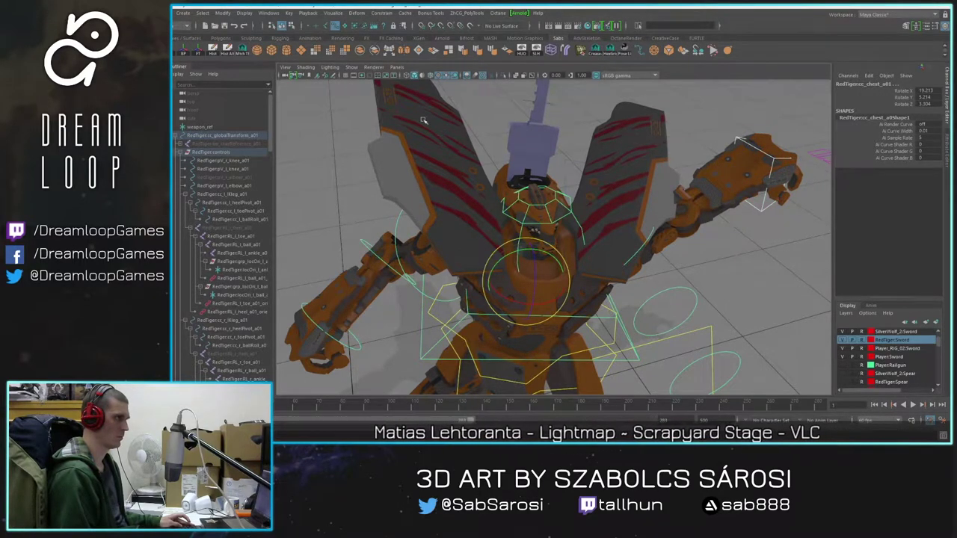
left_click(220, 128)
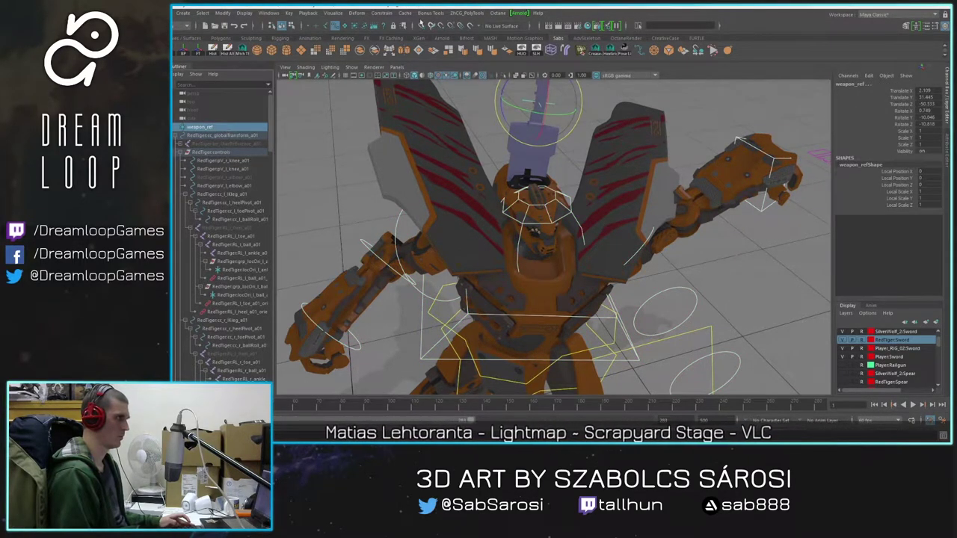
left_click(381, 12)
left_click(393, 34)
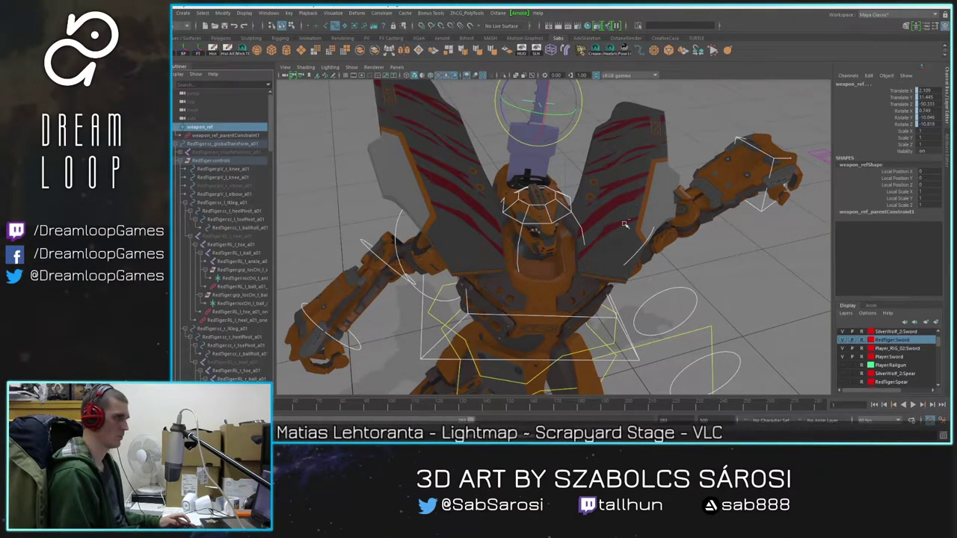
left_click(742, 256)
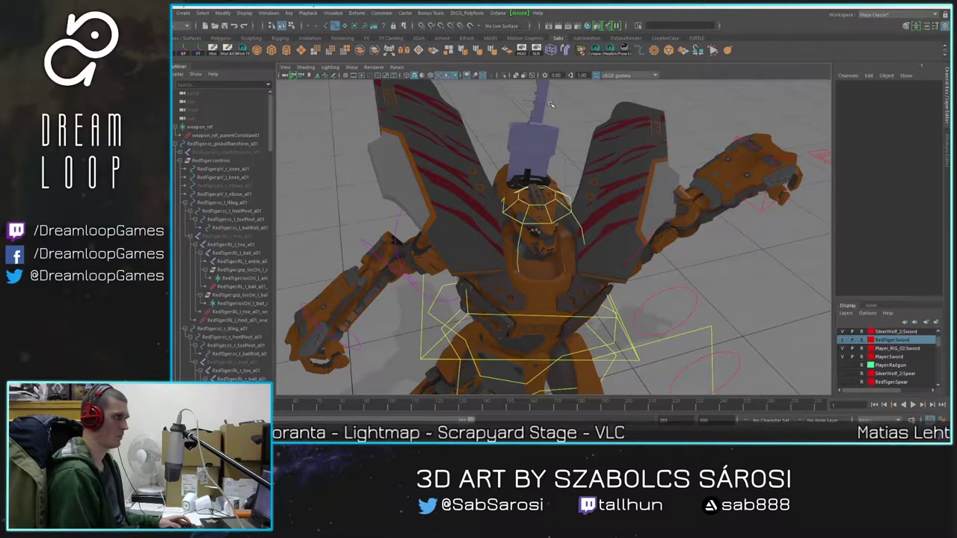
left_click(217, 135)
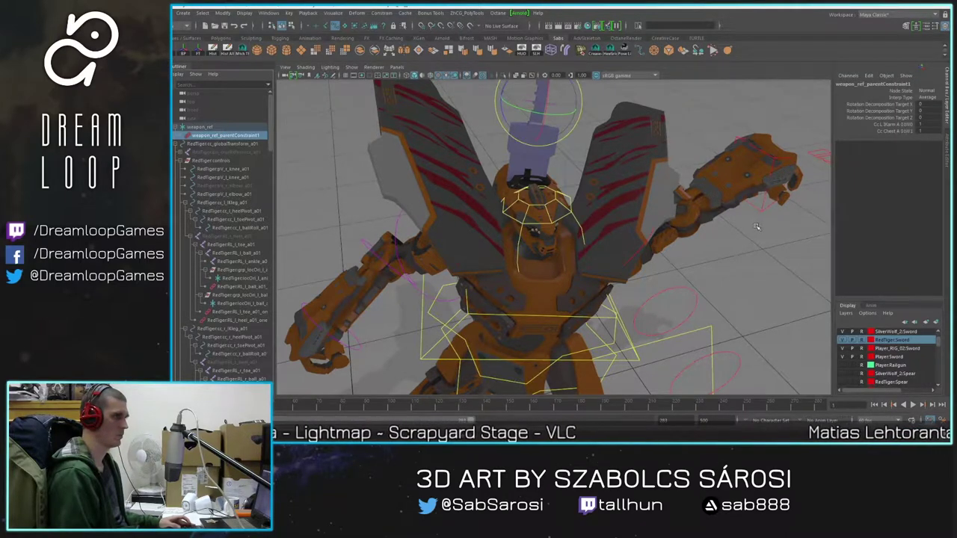
Step: Switch RedTiger's left arm back to FK by setting its IKFK switch to 1
right_click_drag(759, 227, 576, 283, "alt")
left_click_drag(524, 291, 575, 255, "alt")
right_click_drag(576, 256, 582, 238, "alt")
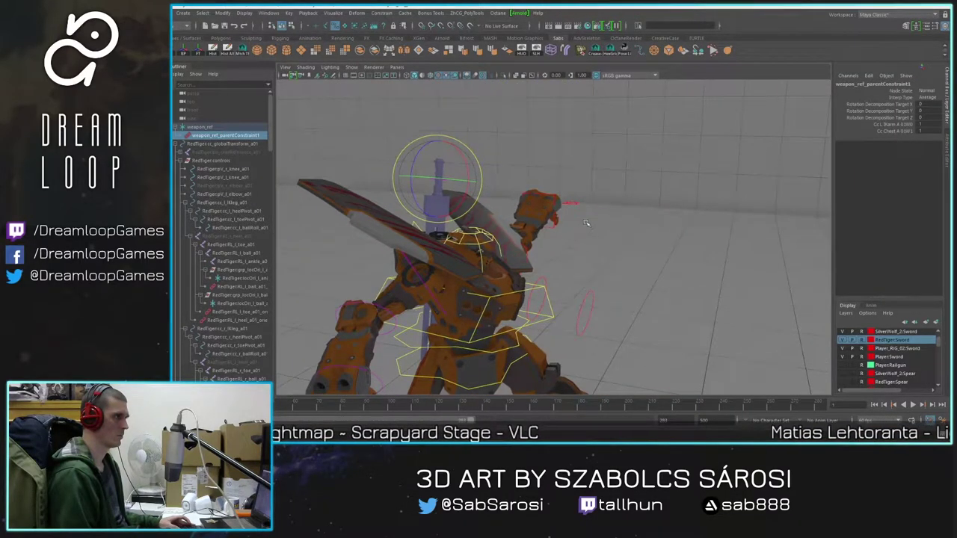
left_click(575, 199)
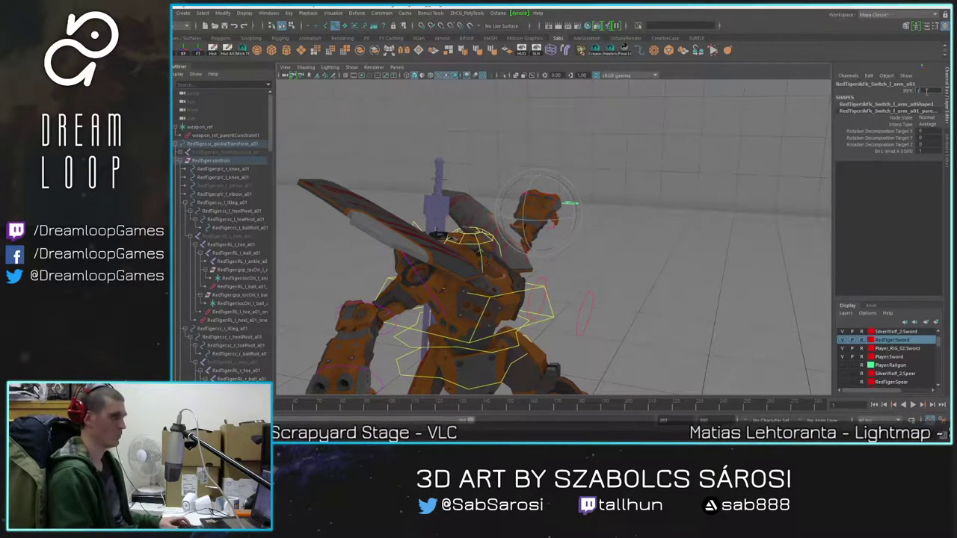
type("1")
key("Return")
Step: Examine RedTiger's starting pose with the left arm in FK from several distances and angles
left_click_drag(647, 295, 603, 252, "alt")
right_click_drag(602, 252, 547, 210, "alt")
left_click_drag(546, 209, 562, 214, "alt")
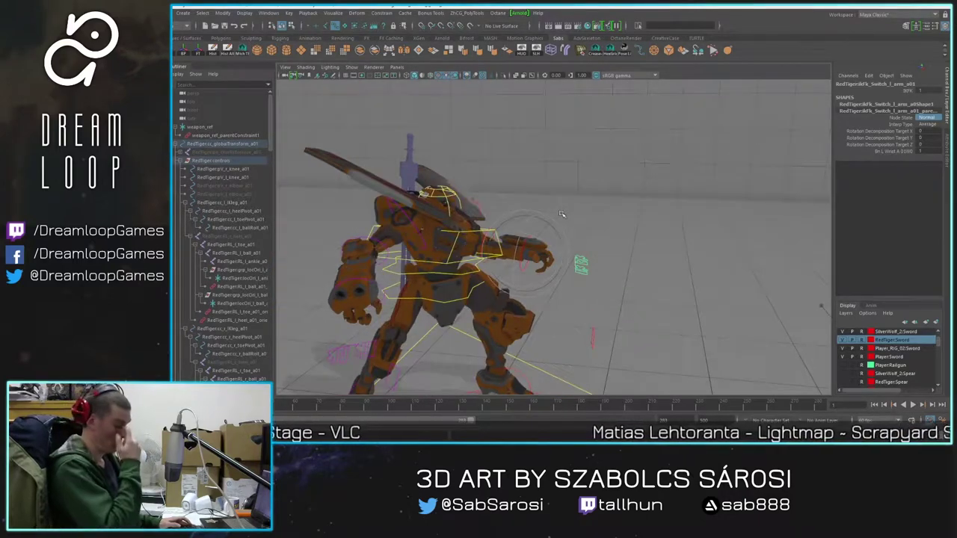
right_click_drag(562, 215, 544, 223, "alt")
middle_click_drag(544, 223, 553, 179, "alt")
left_click_drag(553, 180, 578, 230, "alt")
right_click_drag(578, 231, 559, 236, "alt")
middle_click_drag(559, 236, 573, 256, "alt")
left_click_drag(572, 257, 584, 250, "alt")
left_click_drag(500, 327, 489, 330, "alt")
middle_click_drag(490, 331, 530, 354, "alt")
left_click_drag(529, 355, 552, 350, "alt")
middle_click_drag(552, 350, 505, 305, "alt")
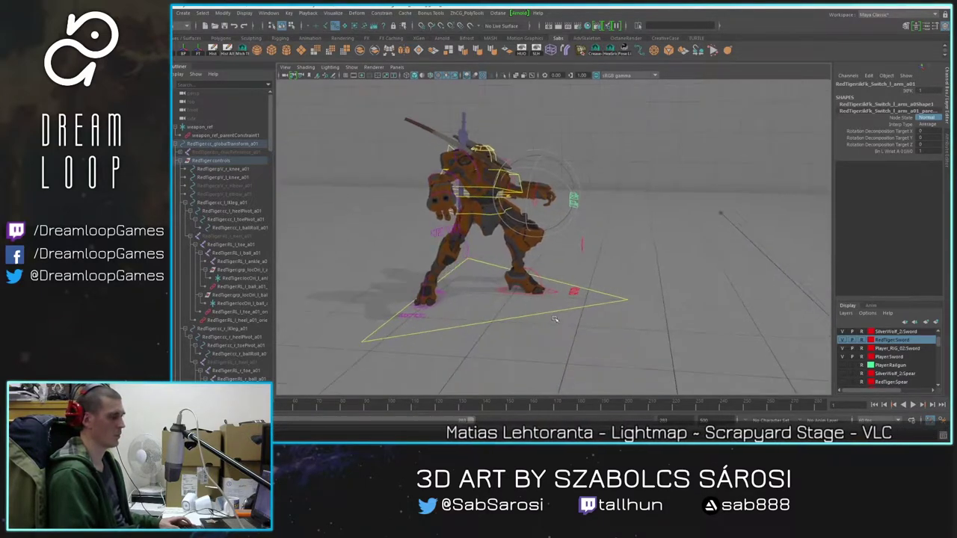
left_click_drag(504, 305, 551, 328, "alt")
left_click(542, 319)
key("ctrl+z")
key("ctrl+z")
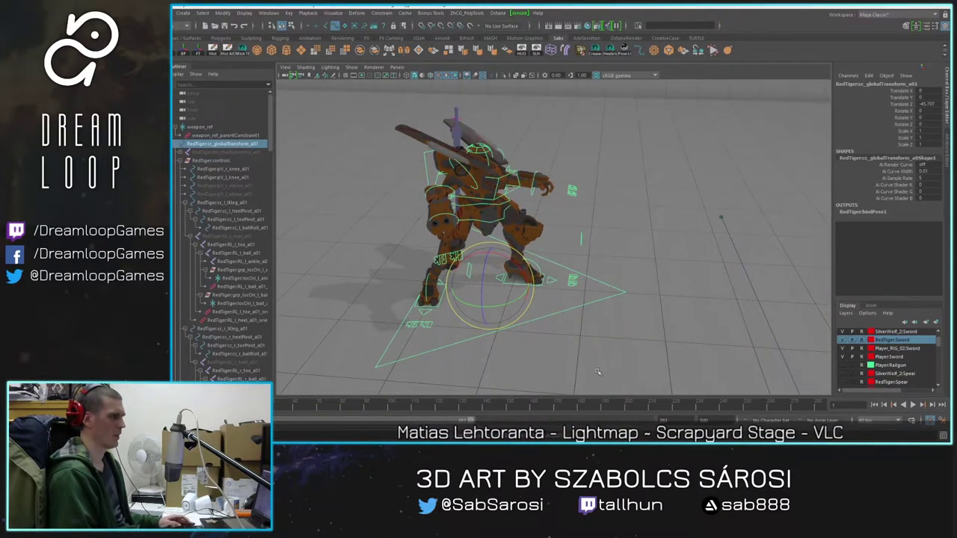
left_click(599, 371)
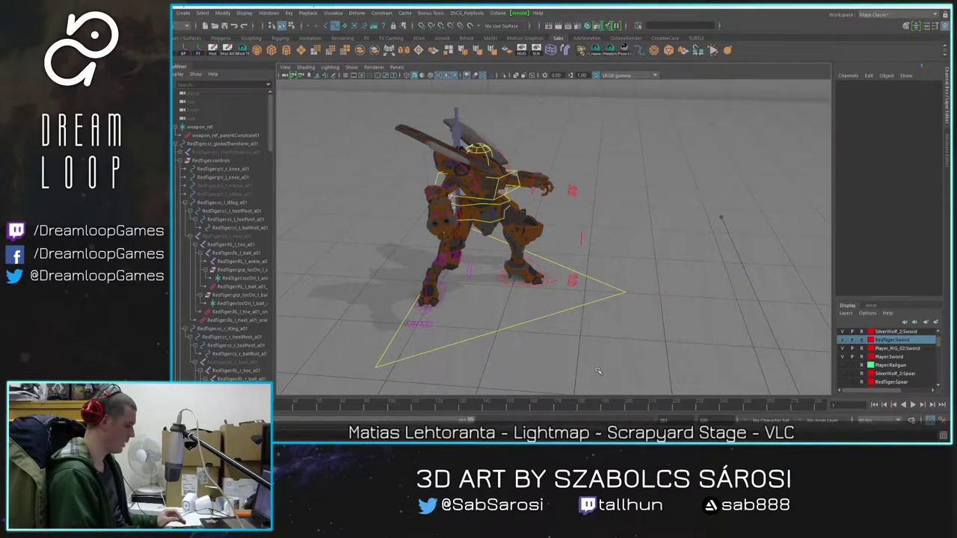
left_click_drag(594, 354, 637, 350, "alt")
middle_click_drag(656, 351, 619, 337, "alt")
right_click_drag(619, 336, 654, 344, "alt")
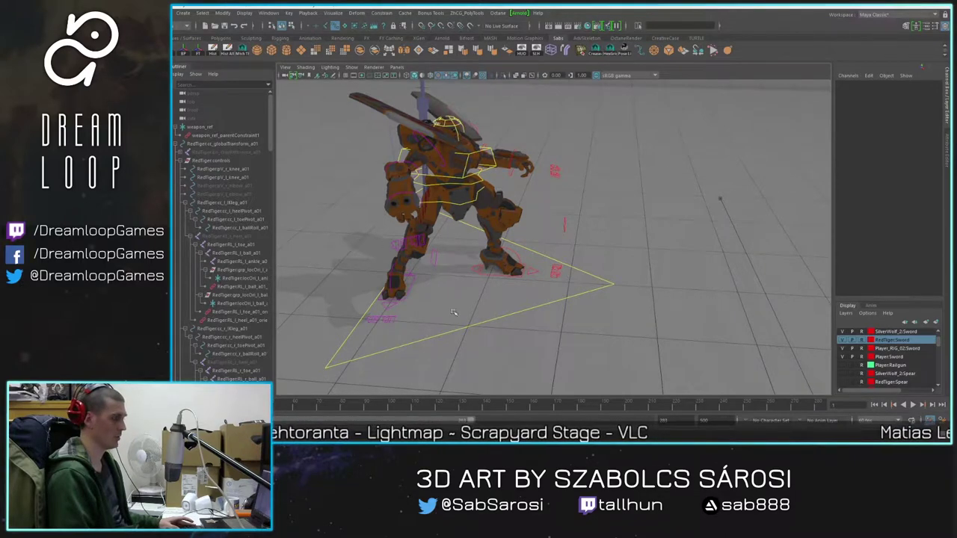
middle_click_drag(451, 310, 417, 282, "alt")
right_click_drag(416, 282, 455, 286, "alt")
left_click_drag(455, 285, 502, 300, "alt")
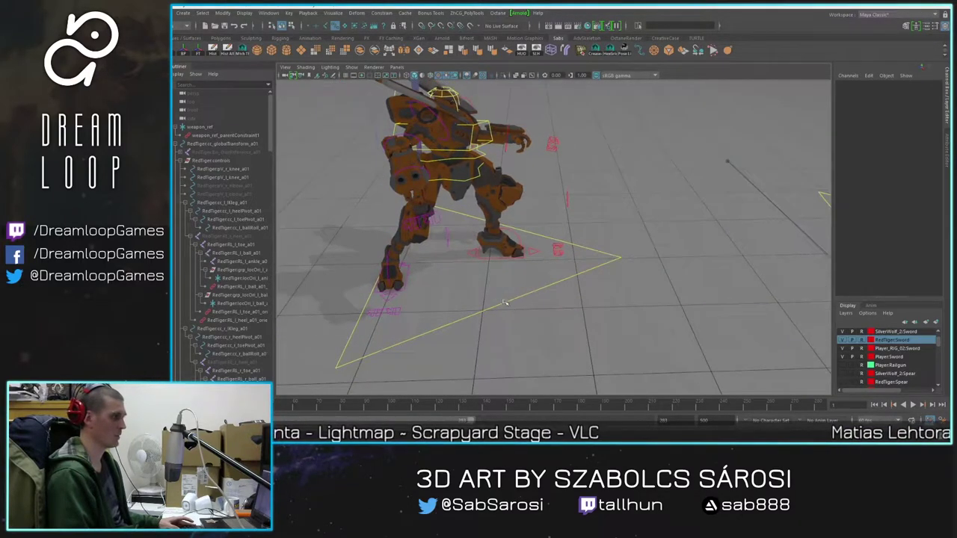
middle_click_drag(503, 300, 497, 327, "alt")
left_click_drag(497, 327, 477, 302, "alt")
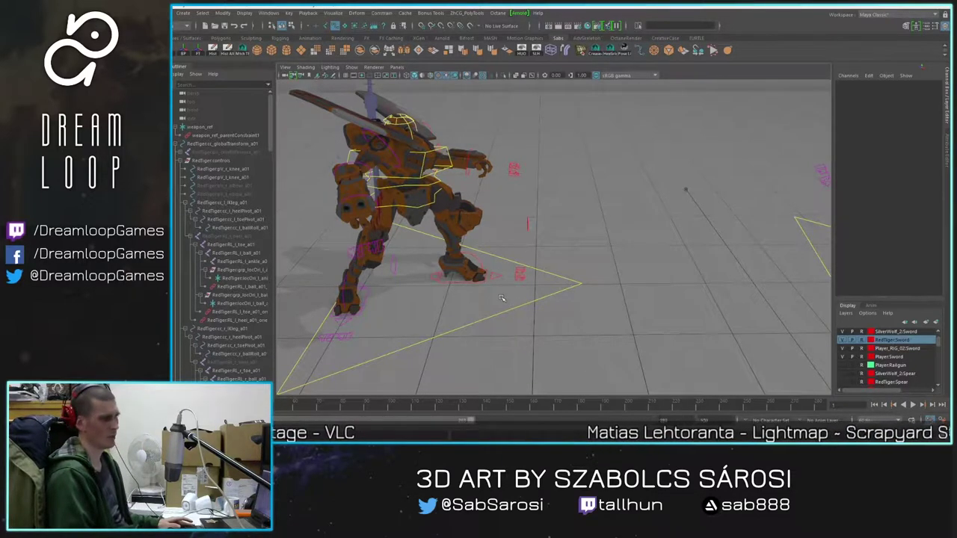
Step: Inspect RedTiger's global transform control and stance from the side and the front
left_click_drag(523, 314, 526, 317)
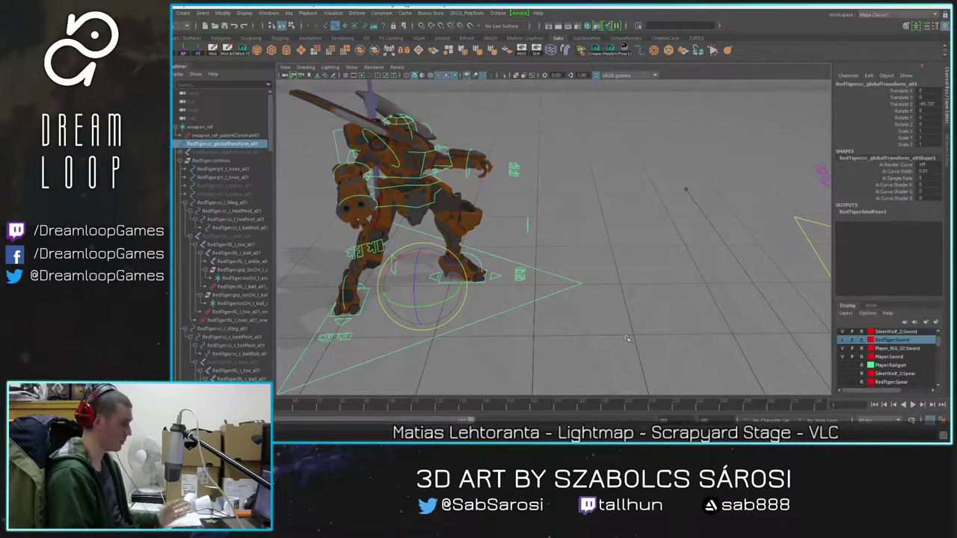
left_click(625, 330)
left_click(583, 283)
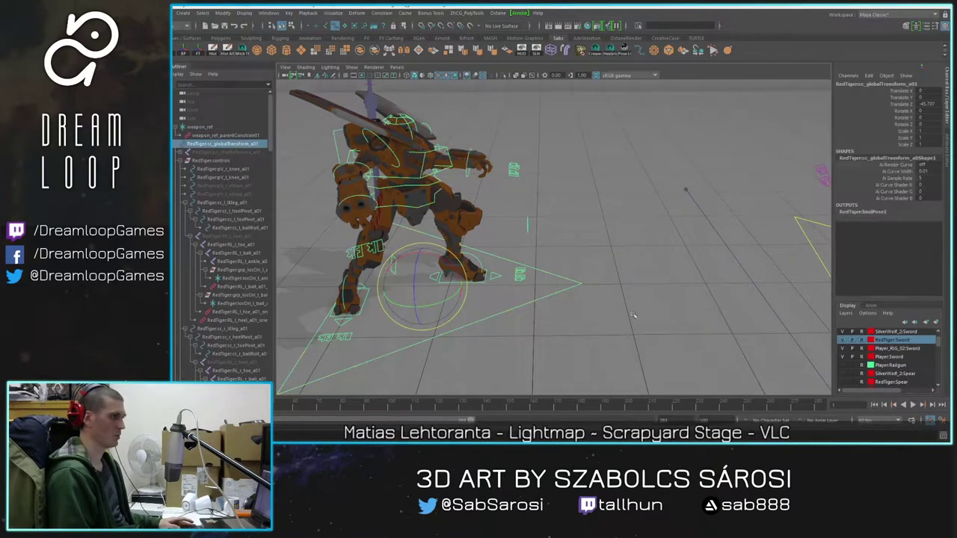
middle_click_drag(607, 300, 659, 316, "alt")
right_click_drag(659, 316, 683, 343, "alt")
left_click_drag(683, 343, 667, 322, "alt")
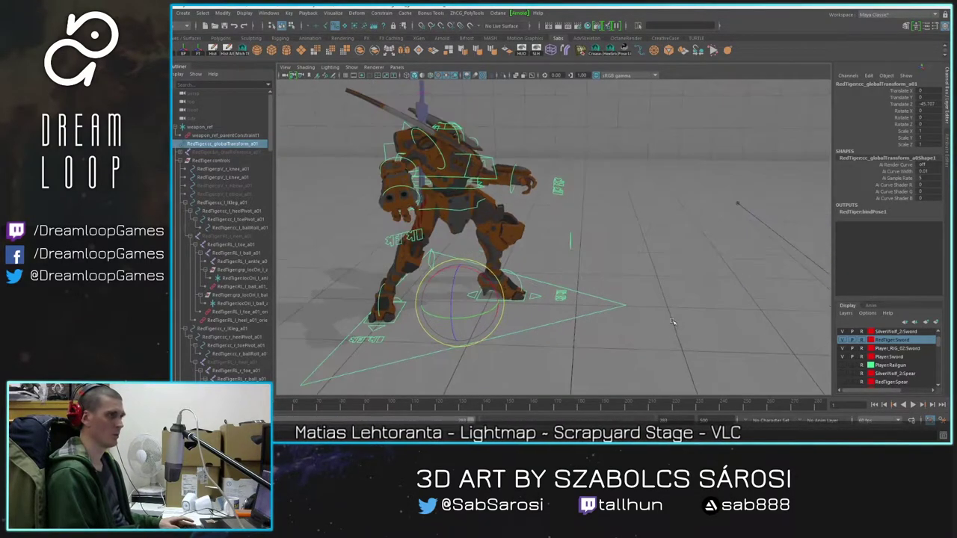
right_click_drag(667, 322, 674, 314, "alt")
left_click_drag(674, 314, 620, 302, "alt")
left_click(657, 323)
left_click(587, 275)
key("w")
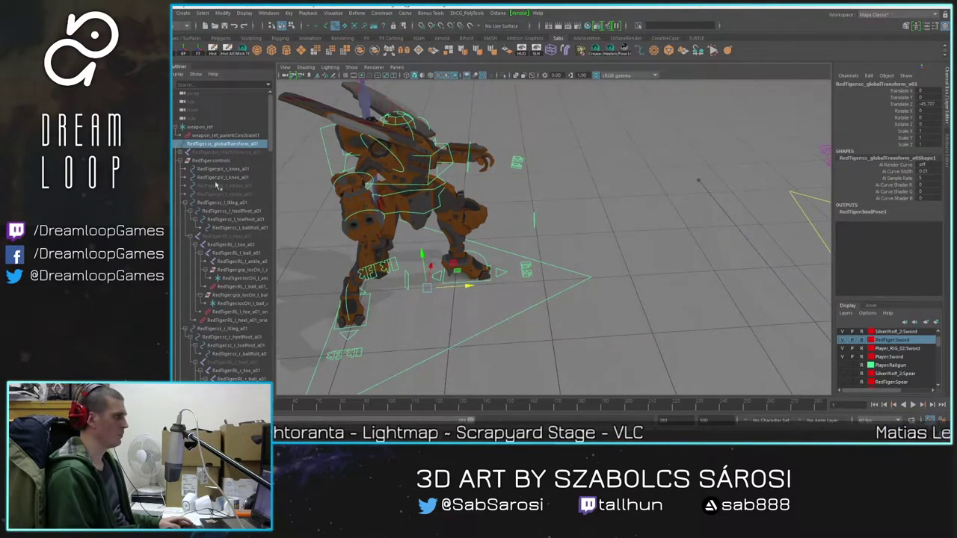
left_click_drag(456, 188, 467, 160, "alt")
left_click_drag(516, 179, 583, 152, "alt")
Step: Try rotating RedTiger's left upper arm in the starting pose, and undo the rotation
left_click(536, 145)
key("e")
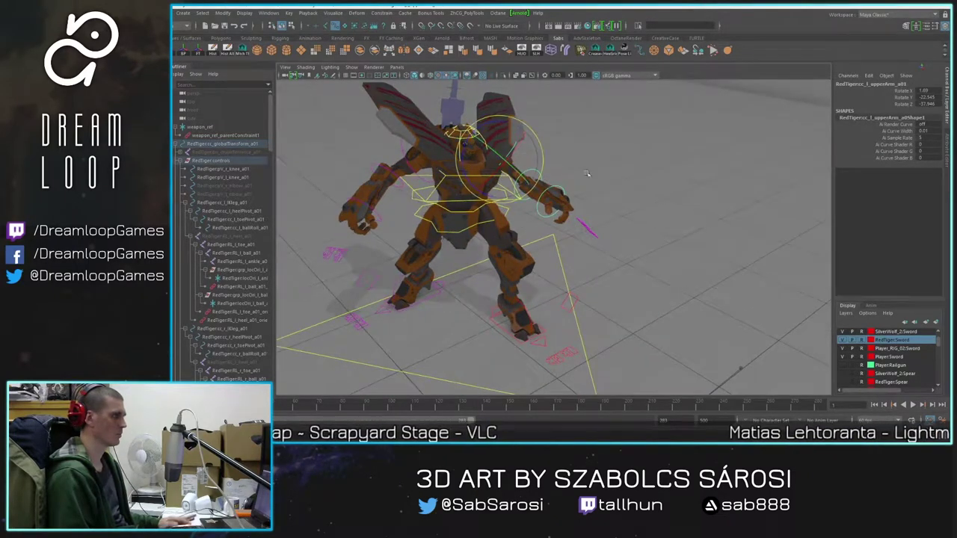
left_click_drag(527, 159, 500, 163)
key("ctrl+z")
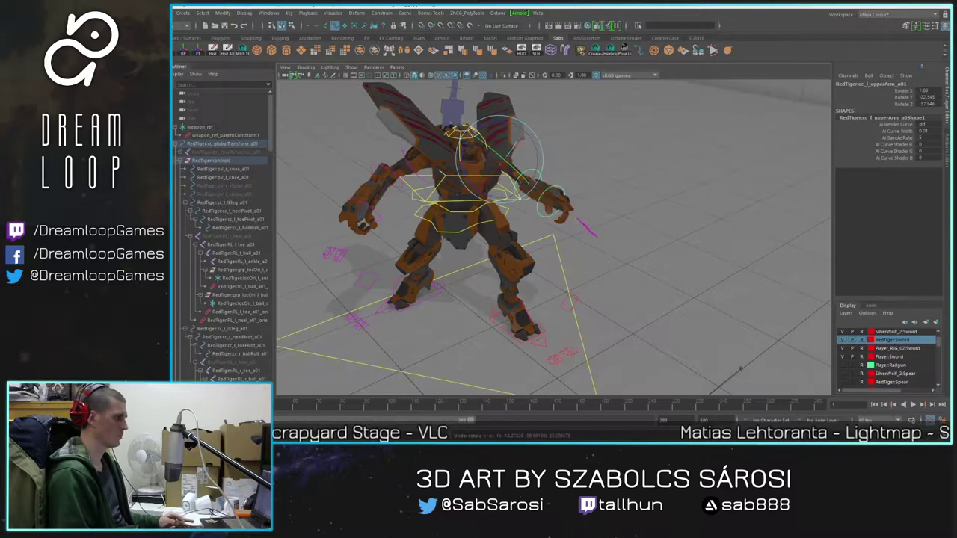
Step: Key the rotation of RedTiger's left upper arm and play the animation up to frame 20
key("s")
key("alt+v")
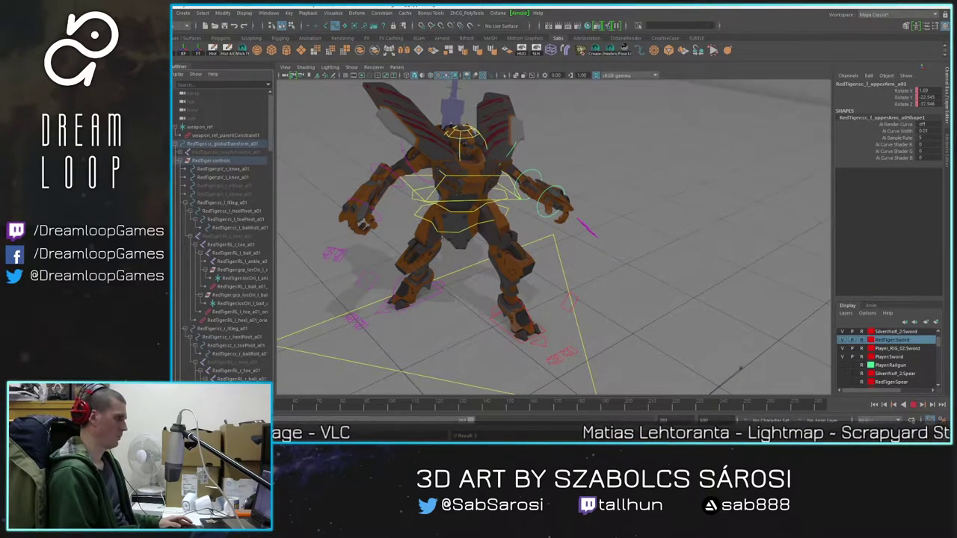
key("alt+v")
key("w")
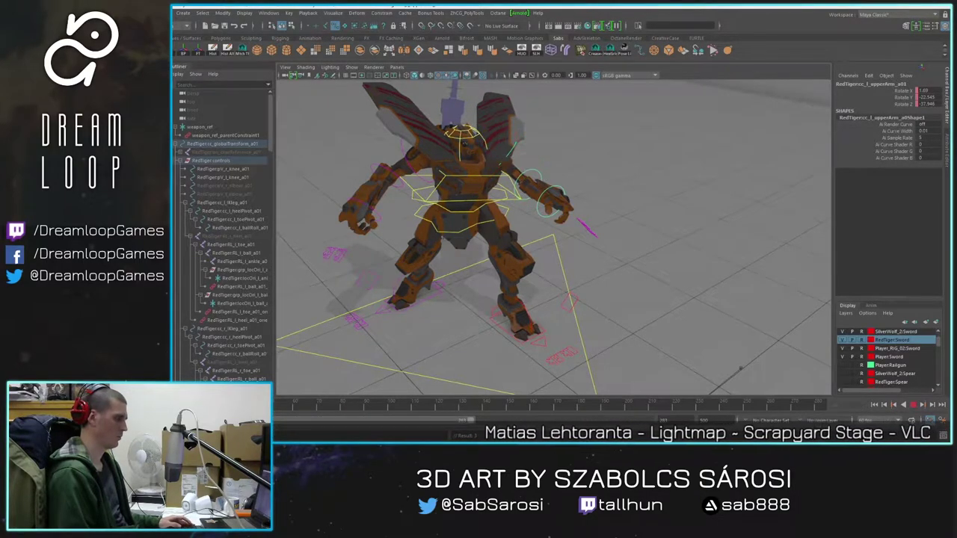
key("alt+v")
Step: Move RedTiger's right IK leg forward at frame 20 and turn the foot more toward the front
left_click_drag(374, 246, 459, 262, "alt")
right_click_drag(459, 262, 477, 285, "alt")
left_click(451, 330)
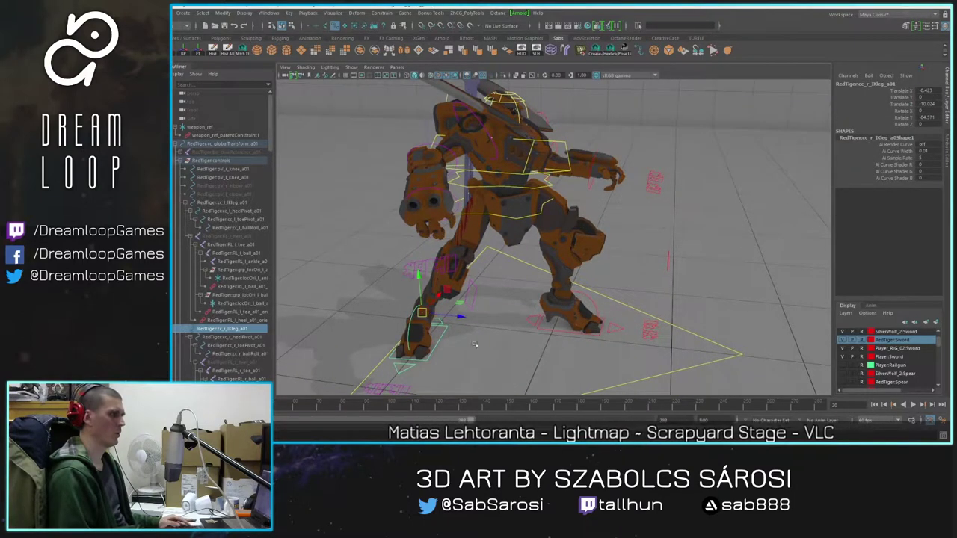
left_click_drag(461, 318, 502, 292)
key("e")
middle_click_drag(502, 292, 501, 290, "alt")
key("space")
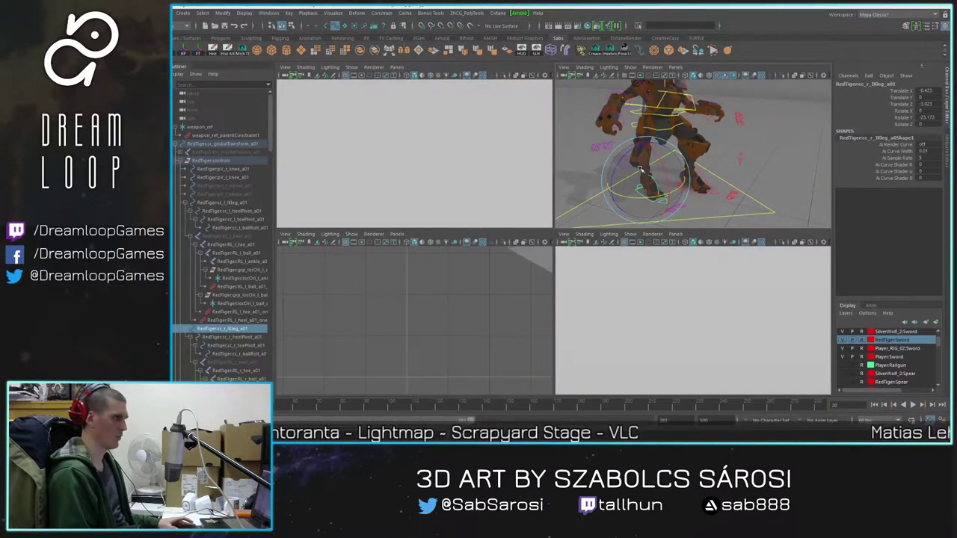
key("space")
Step: Shift RedTiger's COG control over the feet at frame 20, to about -1.145 in Translate X and 0.14 in Translate Y
left_click(410, 249)
key("w")
left_click_drag(455, 253, 565, 269, "alt")
left_click_drag(565, 270, 441, 172, "alt")
left_click(416, 171)
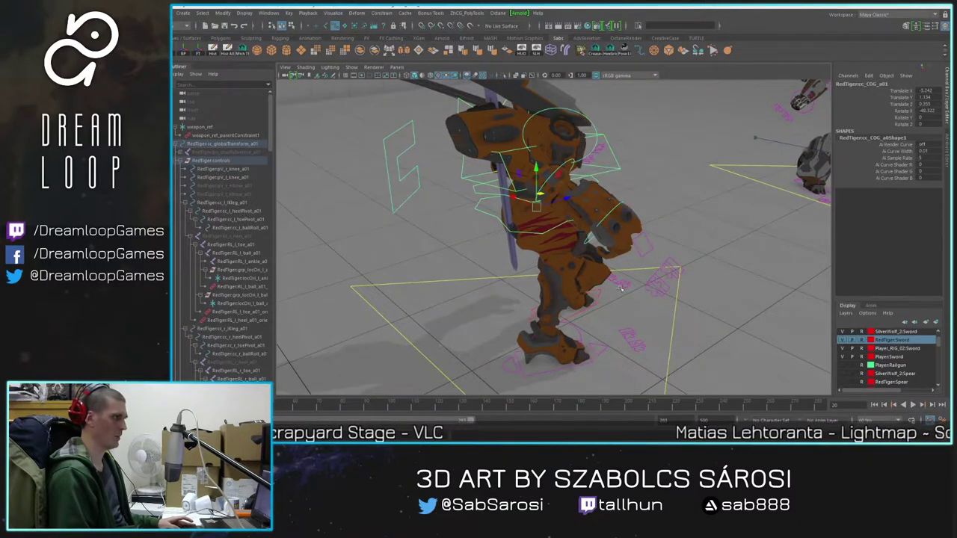
left_click_drag(645, 299, 588, 256, "alt")
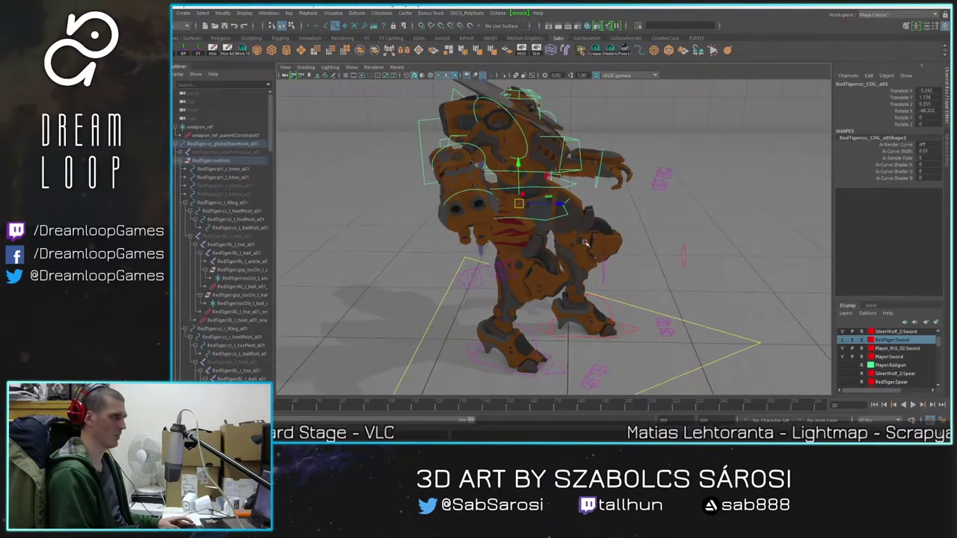
left_click_drag(551, 176, 559, 157)
left_click_drag(677, 243, 598, 298, "alt")
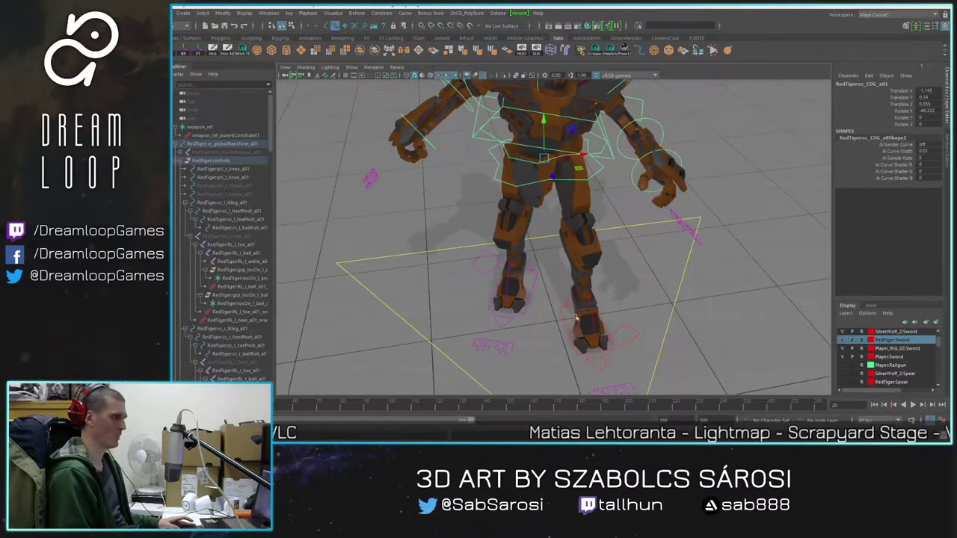
Step: Select RedTiger's left IK leg control and set a key on it
left_click(557, 309)
left_click(565, 319)
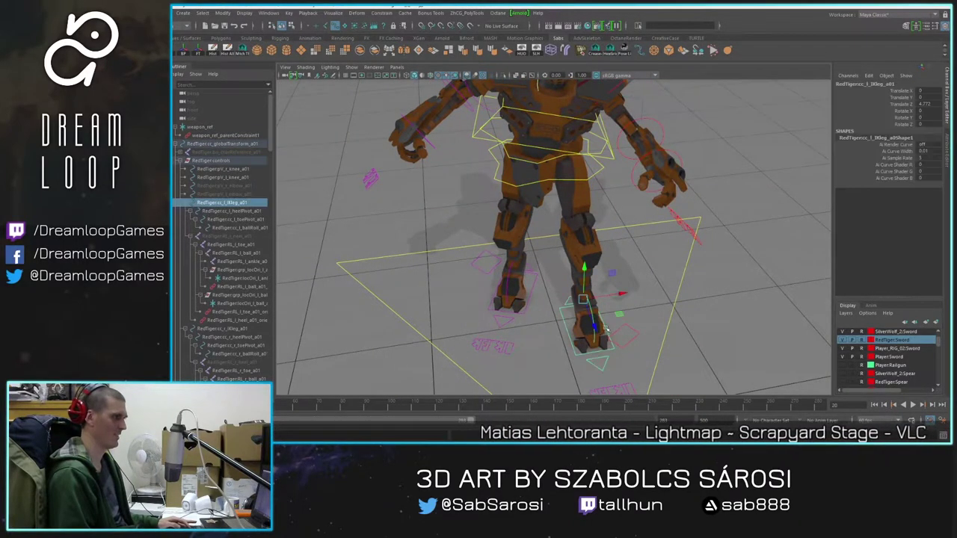
left_click_drag(557, 320, 577, 205, "alt")
key("ctrl+z")
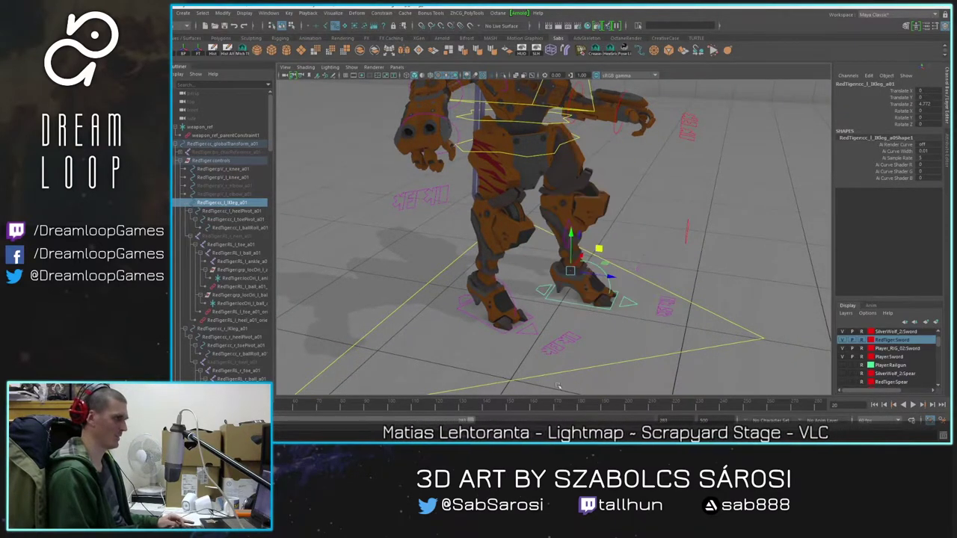
key("alt+v")
key("alt+v")
key("s")
key("alt+v")
Step: Lift RedTiger's left foot off the ground at frame 20, to about 7.02 in Translate Y and 2.57 in Translate Z
key("w")
left_click_drag(598, 249, 595, 218)
left_click_drag(606, 269, 590, 283, "alt")
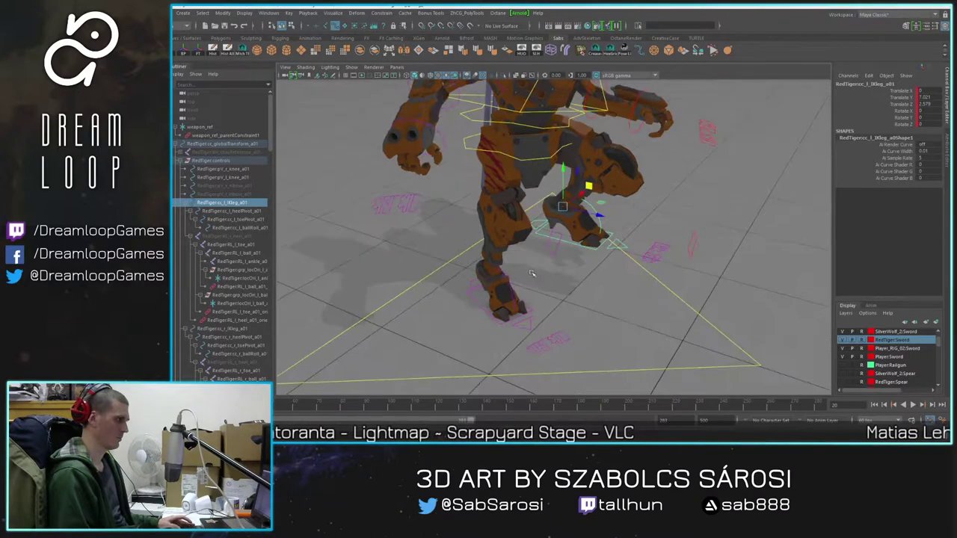
middle_click_drag(591, 115, 623, 153, "alt")
left_click_drag(623, 153, 598, 176, "alt")
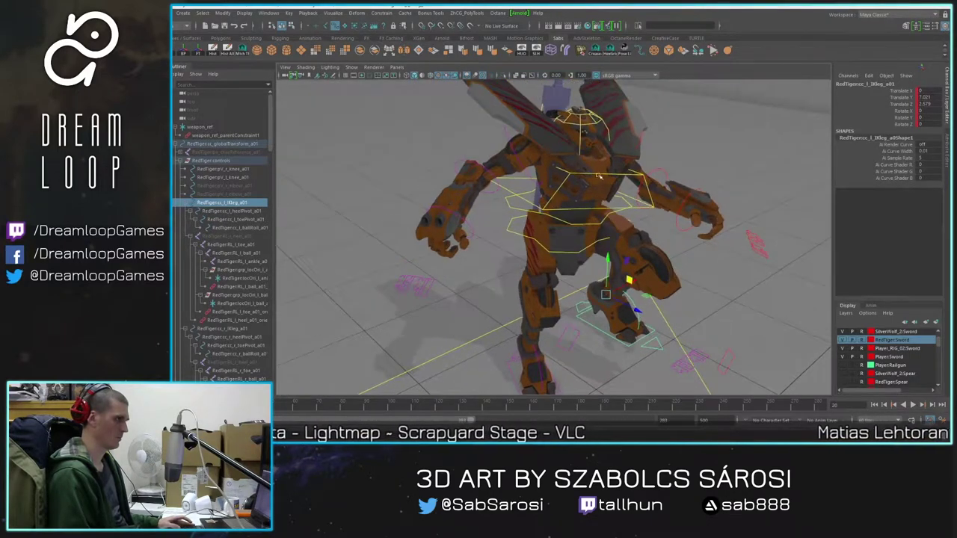
Step: Rotate RedTiger's spine and chest controls at frame 20 to about 6.6 in X, -6.5 in Y and 4.4 in Z
left_click(602, 225)
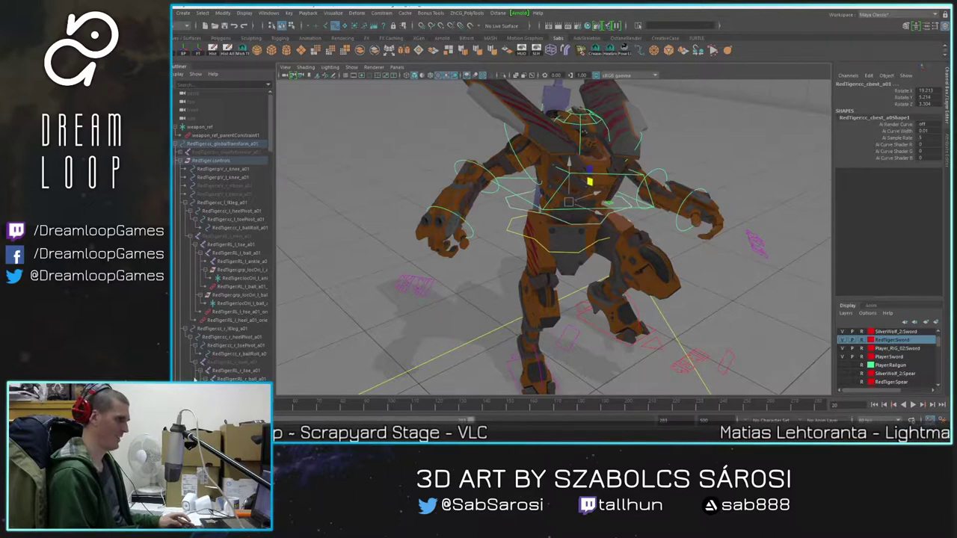
key("comma")
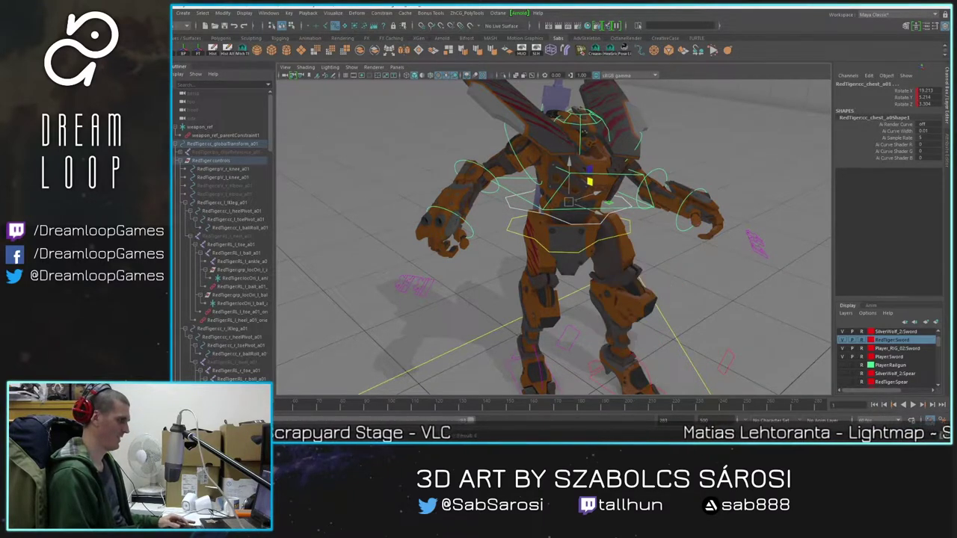
key("alt+v")
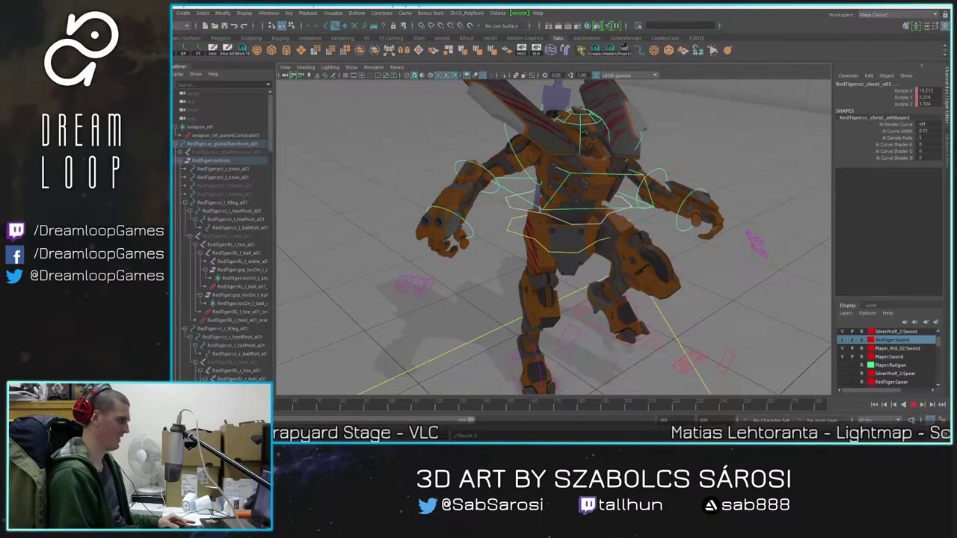
key("alt+v")
key("e")
mouse_move(581, 153)
left_mouse_down()
mouse_move(568, 152)
mouse_move(588, 167)
left_mouse_up()
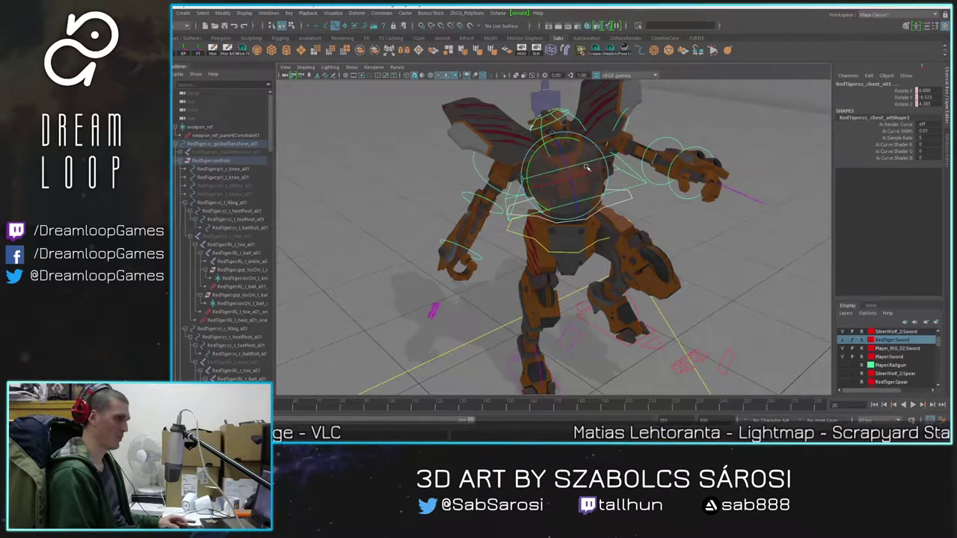
Step: Rotate RedTiger's left upper arm control at frame 20 so the arm is raised beside the head
left_click(625, 120)
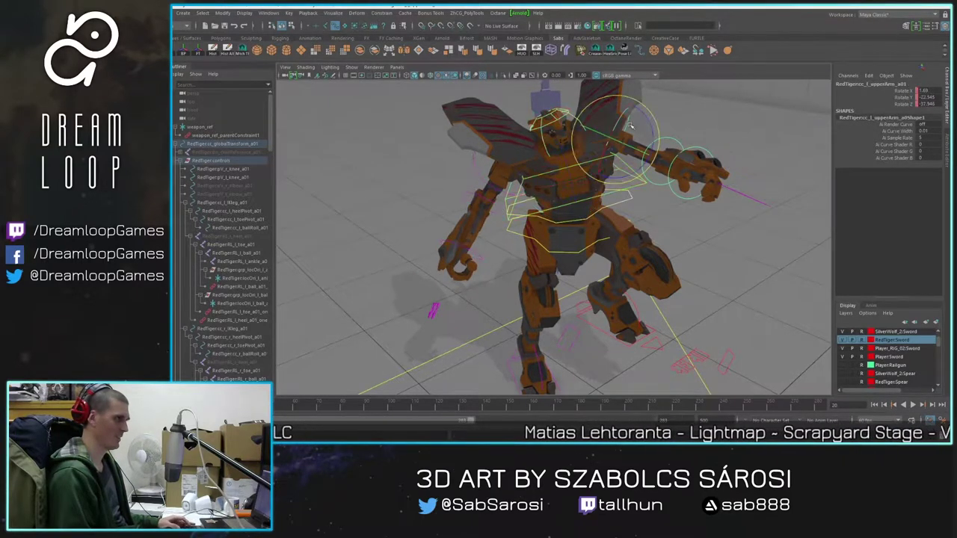
left_click_drag(647, 136, 602, 102)
middle_click_drag(629, 137, 625, 185, "alt")
Step: Bend RedTiger's left elbow at frame 20 to about -114.6 in Rotate Y, bringing the forearm over the head
left_click(662, 152)
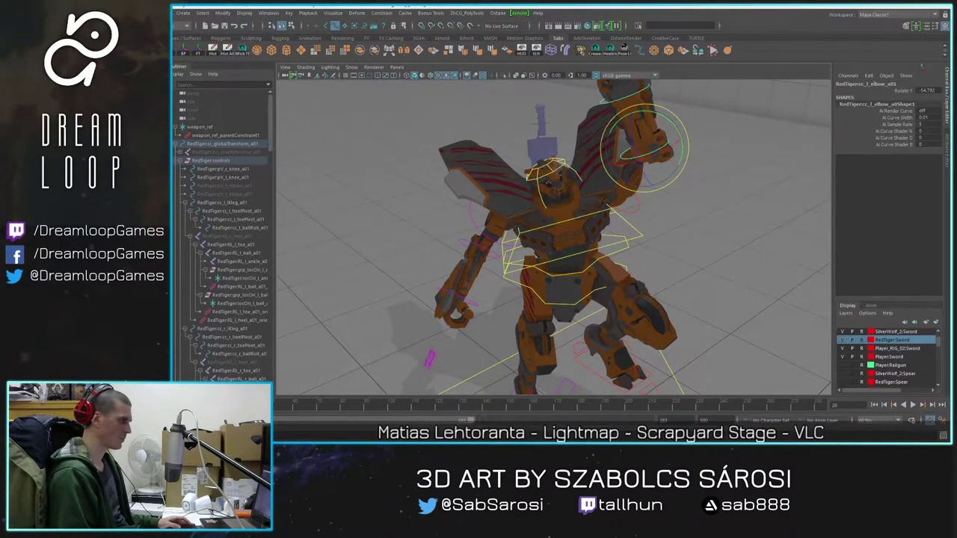
key("comma")
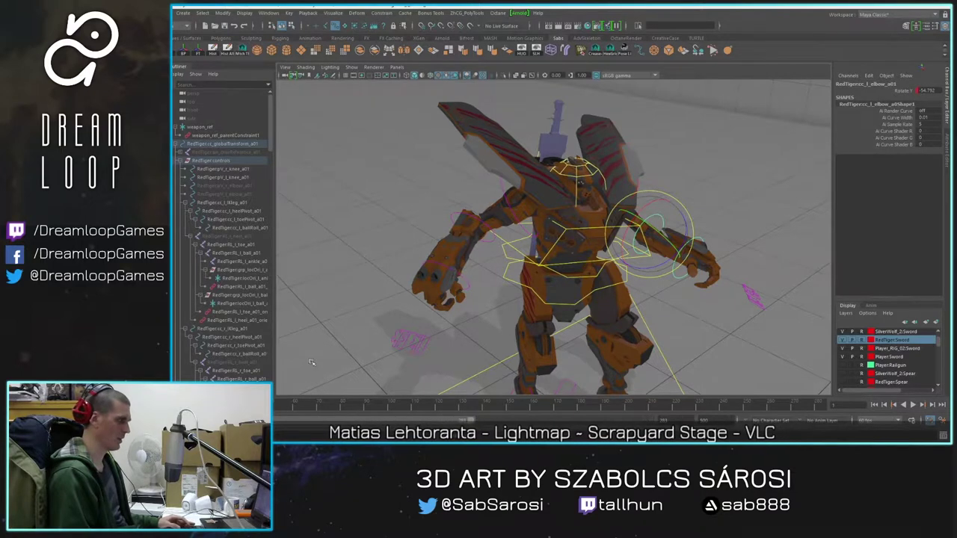
key("alt+v")
key("comma")
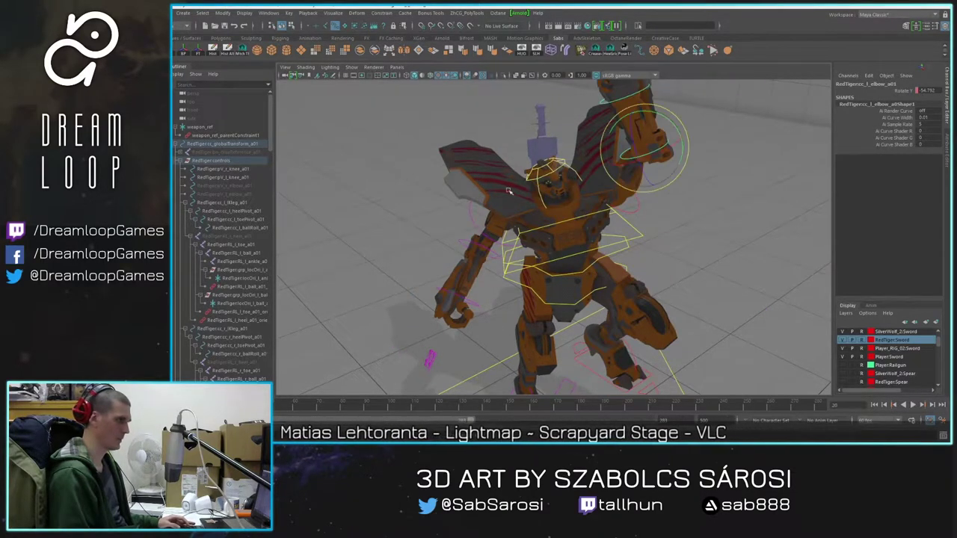
left_click_drag(648, 113, 611, 146)
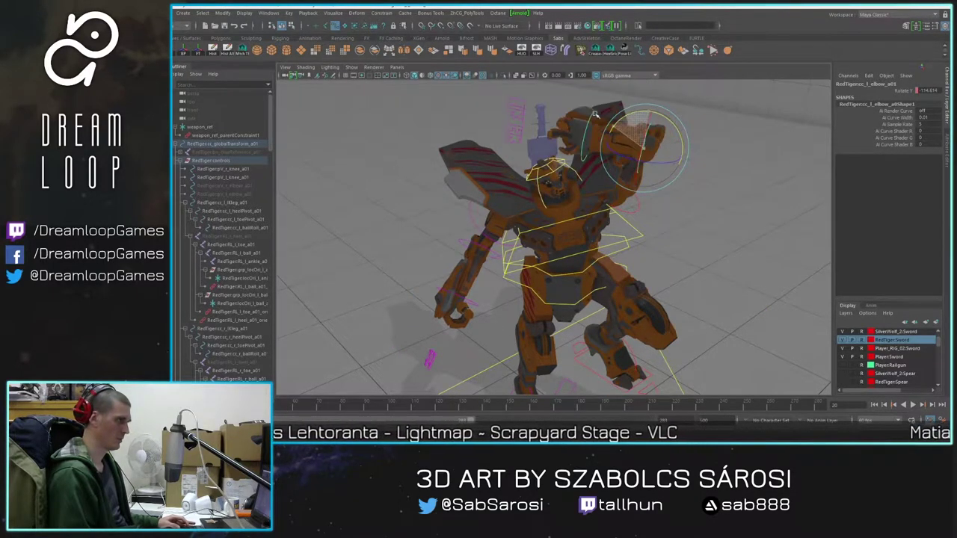
Step: Rotate RedTiger's left ball roll control at frame 20 so the lifted foot's toes point down
left_click_drag(558, 243, 639, 213, "alt")
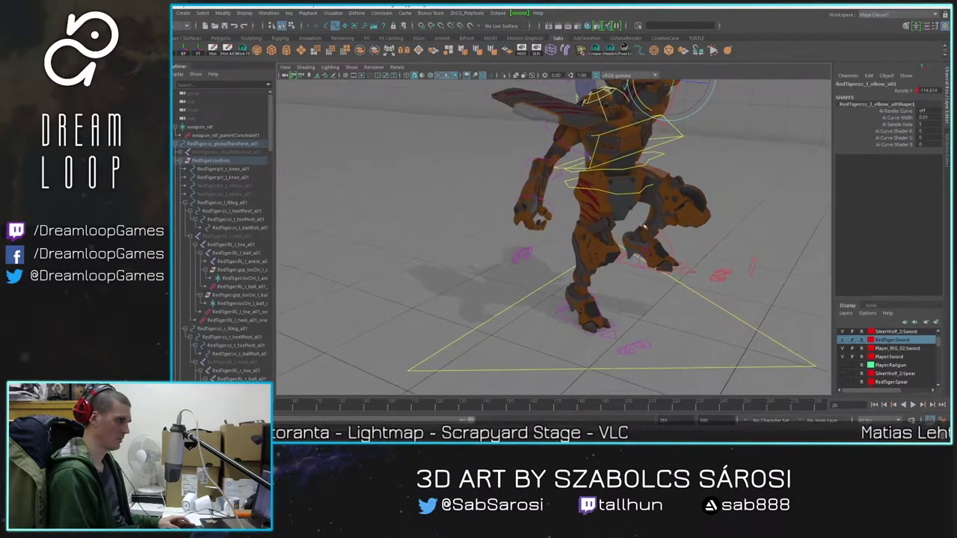
left_click(670, 247)
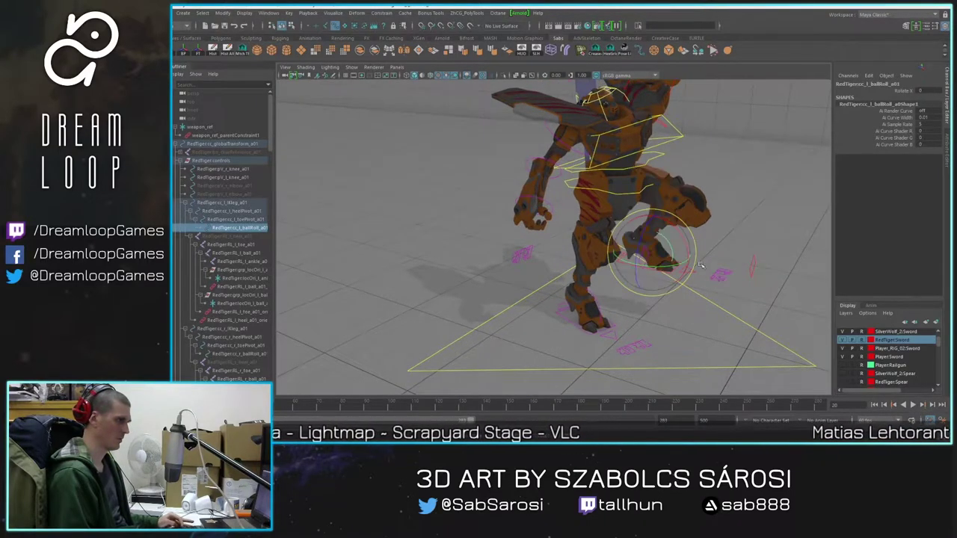
mouse_move(200, 404)
left_mouse_down()
mouse_move(154, 404)
mouse_move(200, 404)
left_mouse_up()
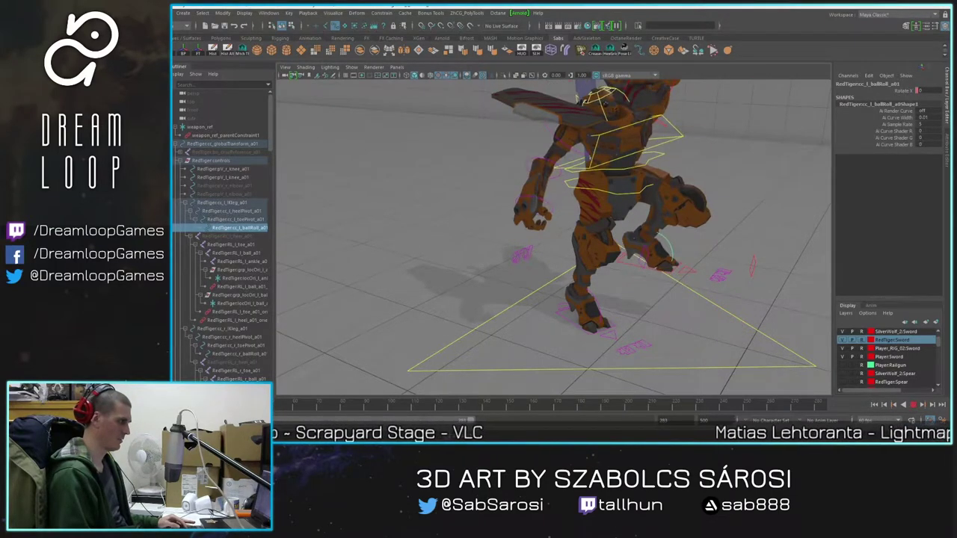
left_click_drag(685, 238, 681, 274)
Step: Scrub and play back the stepping motion from the side, then select all of RedTiger's controls
left_click_drag(200, 404, 228, 404)
middle_click_drag(605, 225, 593, 259, "alt")
left_click_drag(593, 260, 615, 238, "alt")
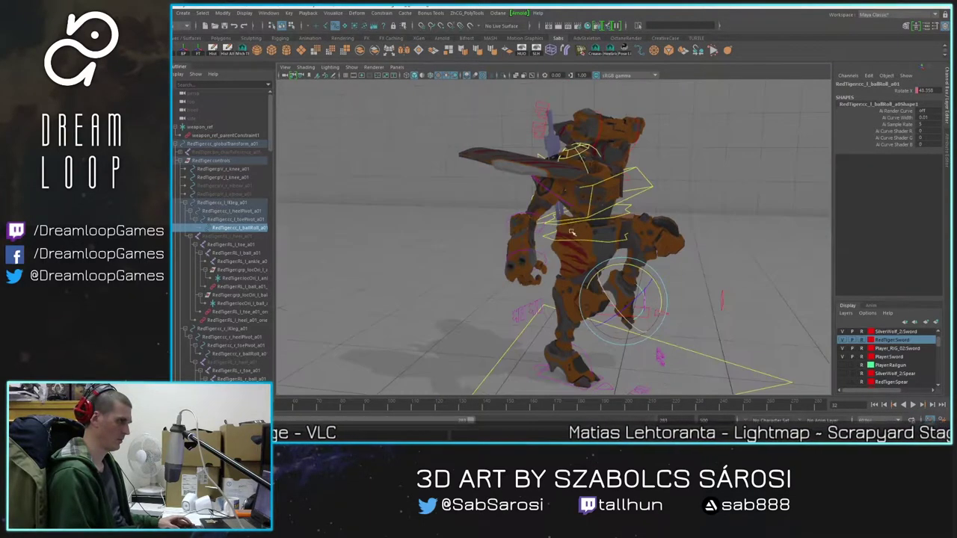
middle_click_drag(615, 238, 570, 241, "alt")
right_click_drag(569, 241, 535, 247, "alt")
left_click_drag(230, 405, 173, 404)
left_click(914, 408)
left_click(914, 409)
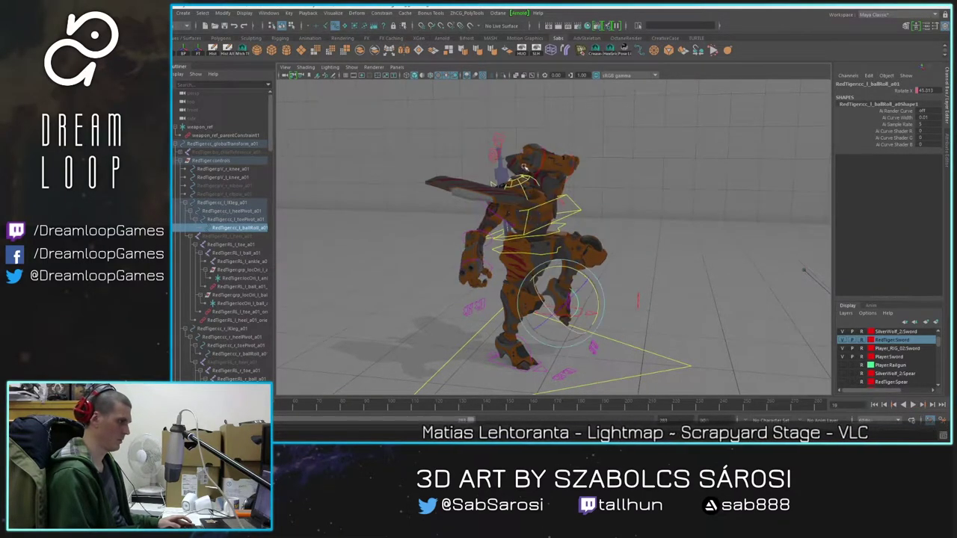
left_click_drag(393, 110, 673, 372)
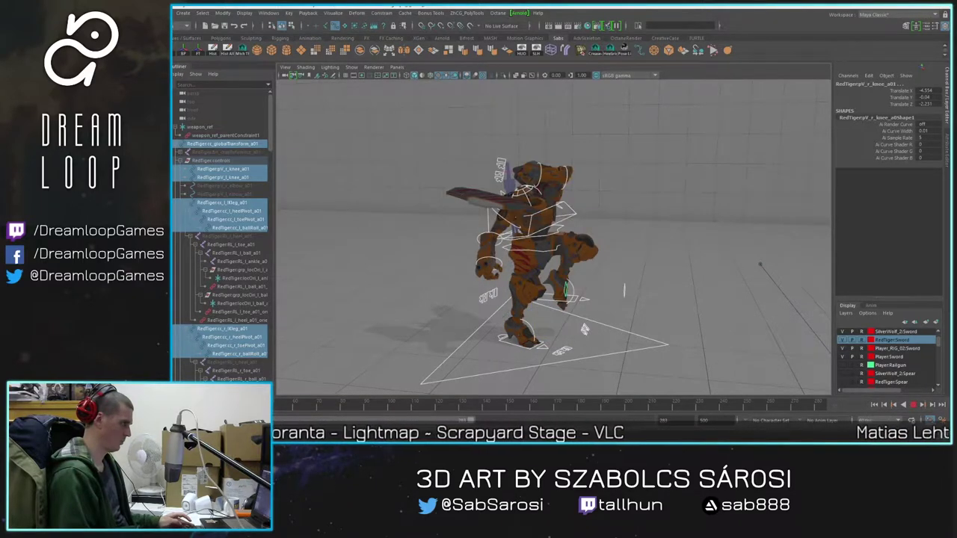
key("alt+v")
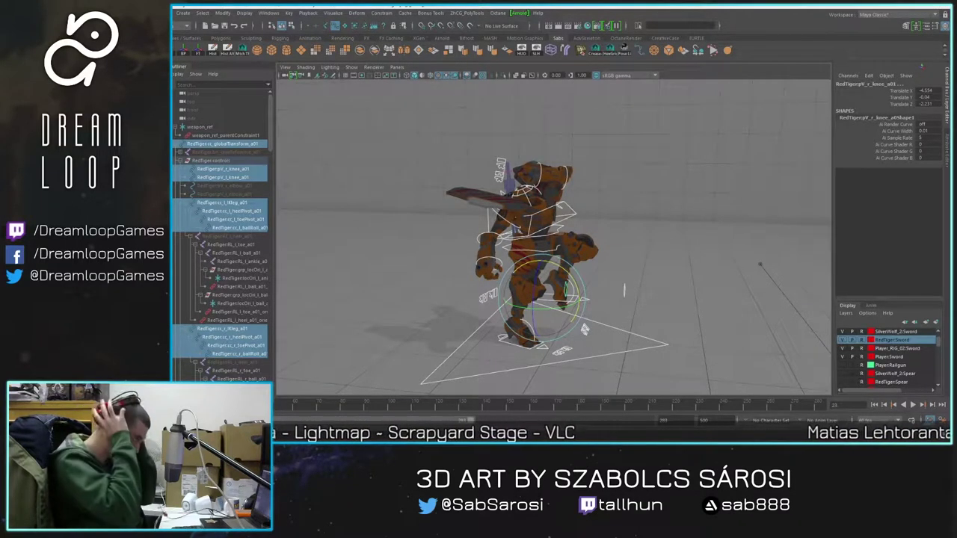
Step: Reset RedTiger's left IK leg control to 0 in Translate X, Y and Z at frame 23
middle_click_drag(590, 296, 534, 261, "alt")
right_click_drag(534, 262, 572, 264, "alt")
left_click_drag(572, 263, 590, 280, "alt")
left_click(596, 278)
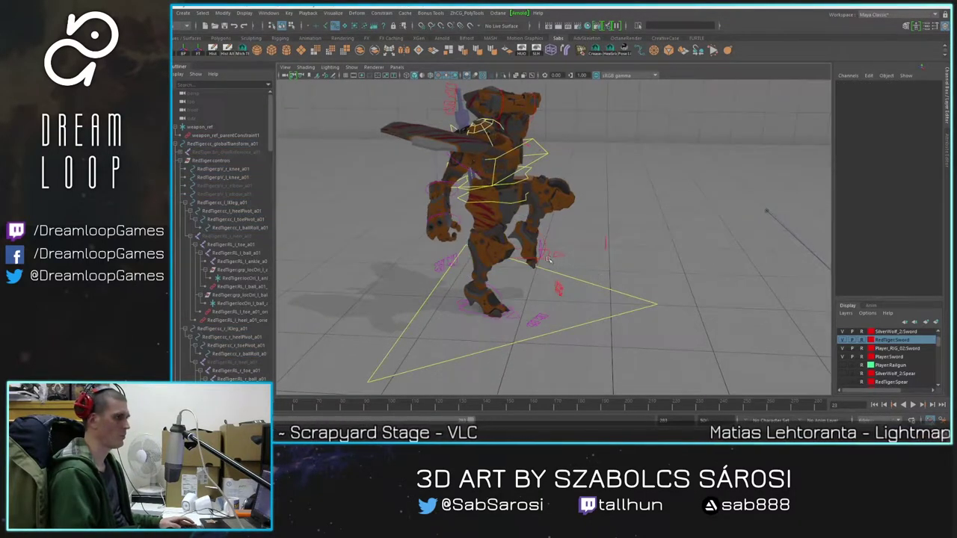
left_click_drag(940, 90, 939, 103)
type("0")
key("Return")
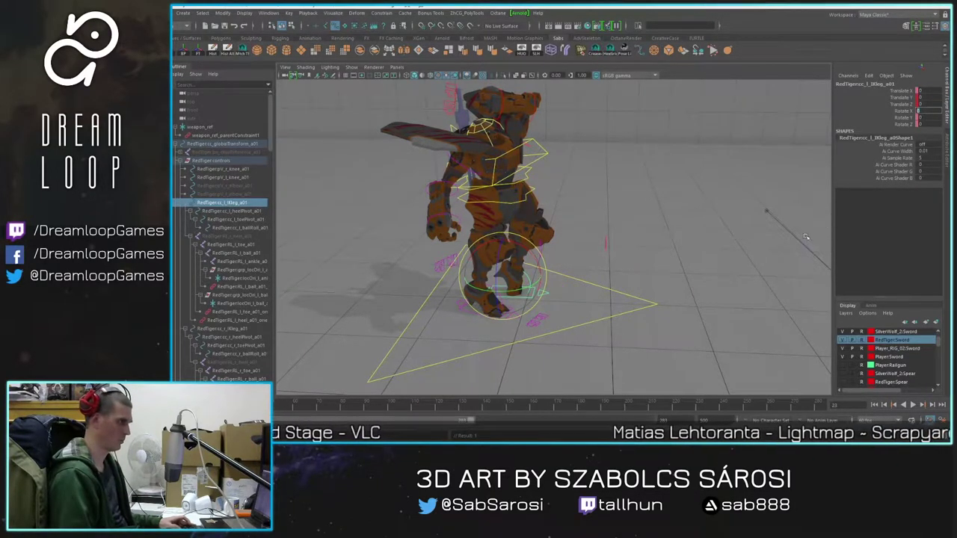
Step: Reset the left foot's ball roll control to 0 in Rotate X at frame 23
middle_click_drag(562, 325, 530, 301, "alt")
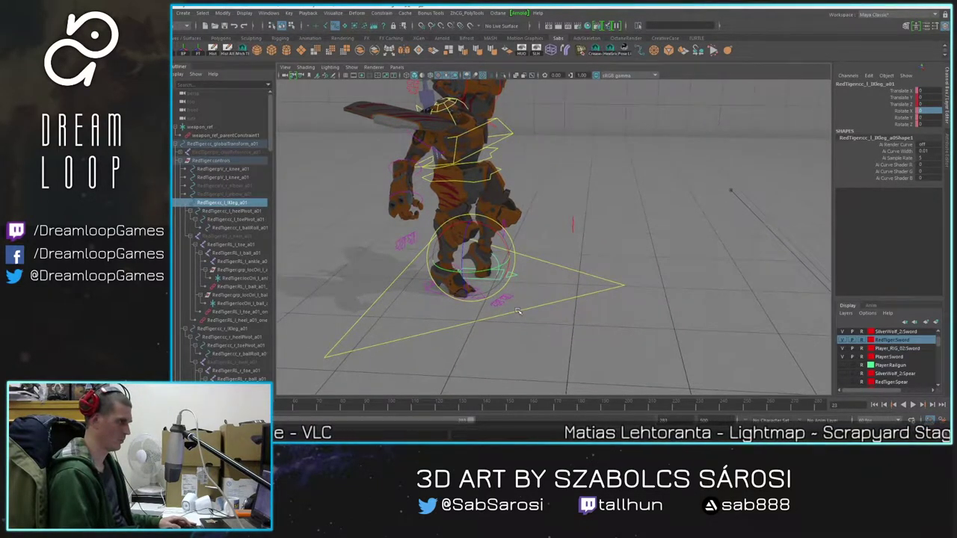
left_click(544, 279)
left_click(494, 262)
left_click(929, 91)
type("0")
key("Return")
Step: Move RedTiger's left IK leg forward at frame 23 to about 17.57 in Translate Z
middle_click_drag(584, 323, 608, 300, "alt")
left_click(607, 301)
scroll(514, 273, "up", 3)
left_click(513, 272)
key("w")
left_click_drag(511, 238, 659, 259)
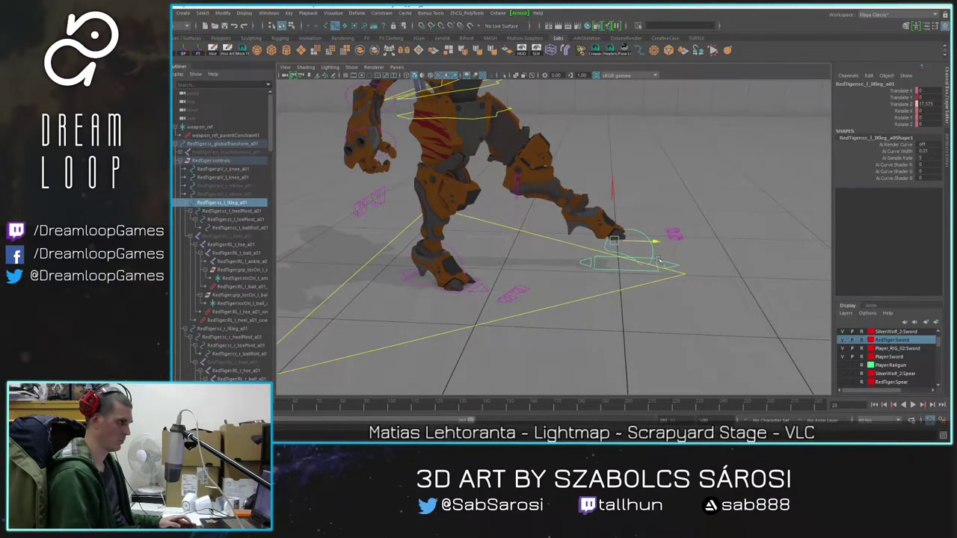
middle_click_drag(598, 255, 668, 271, "alt")
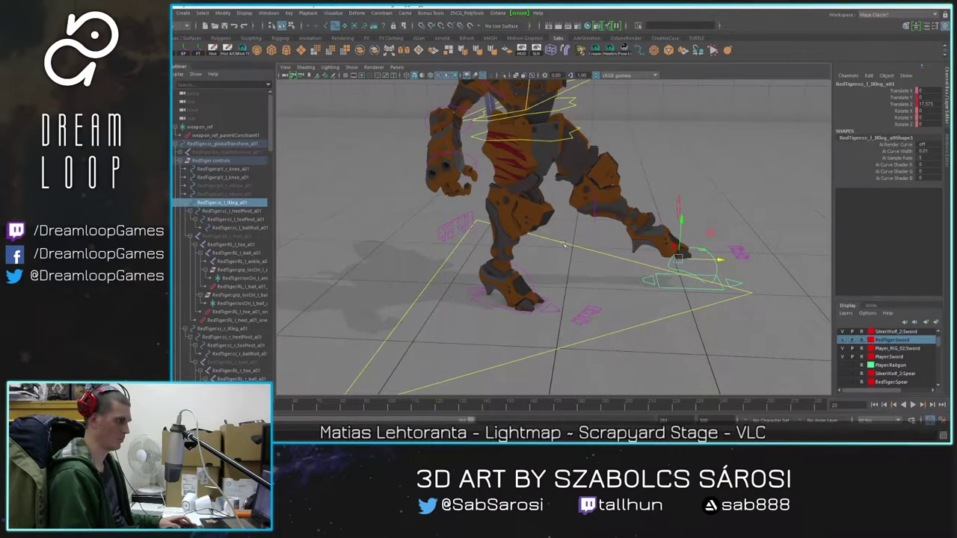
Step: Try to lower RedTiger's COG control and shift it forward between the feet at frame 23
middle_click_drag(564, 244, 564, 287, "alt")
left_click(461, 150)
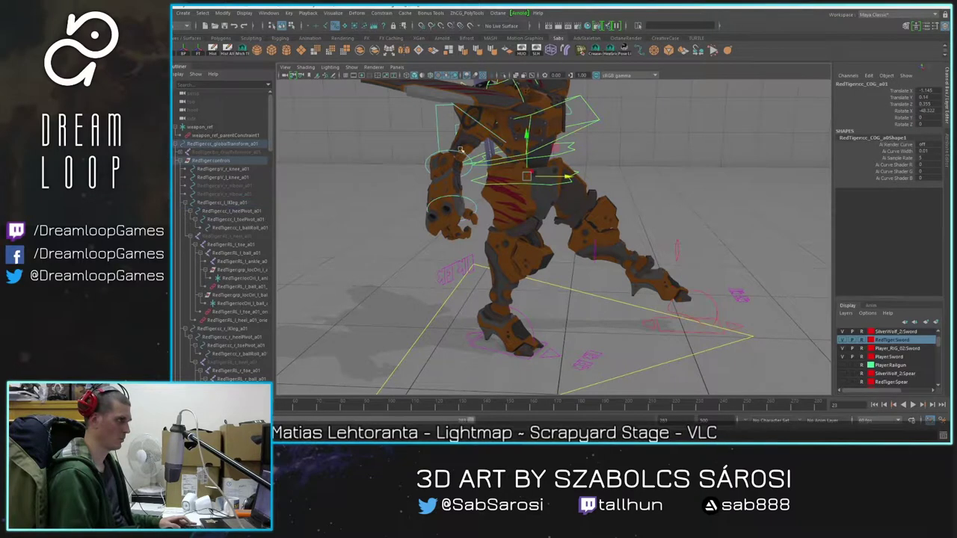
left_click_drag(554, 148, 651, 212)
middle_click_drag(608, 301, 591, 286, "alt")
left_click_drag(591, 285, 564, 240, "alt")
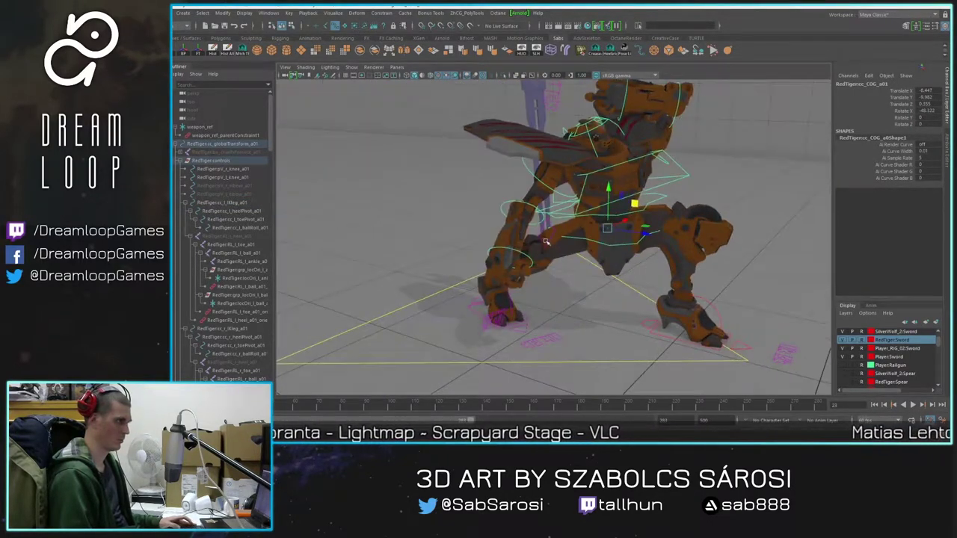
key("ctrl+z")
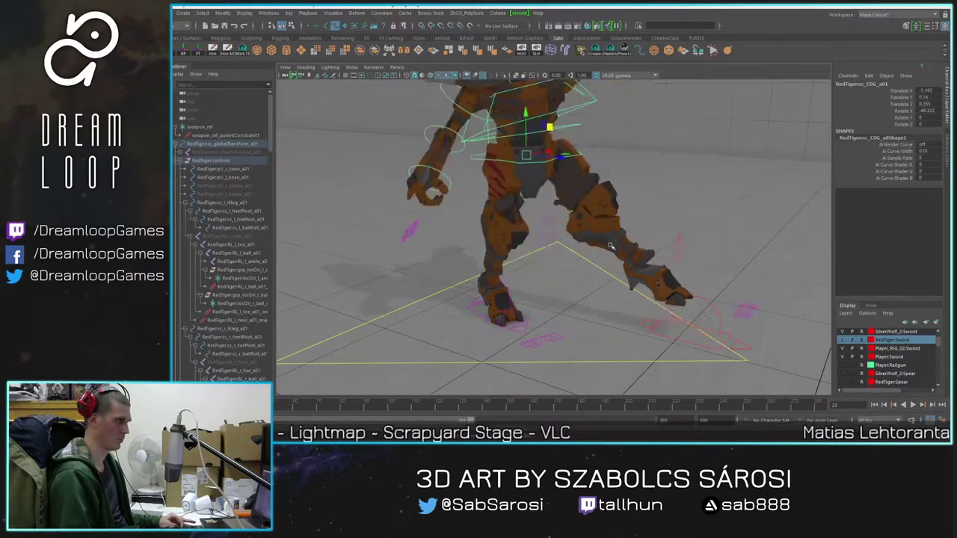
Step: Review the step motion and set a key on RedTiger's COG control at frame 15
left_click_drag(525, 229, 588, 223, "alt")
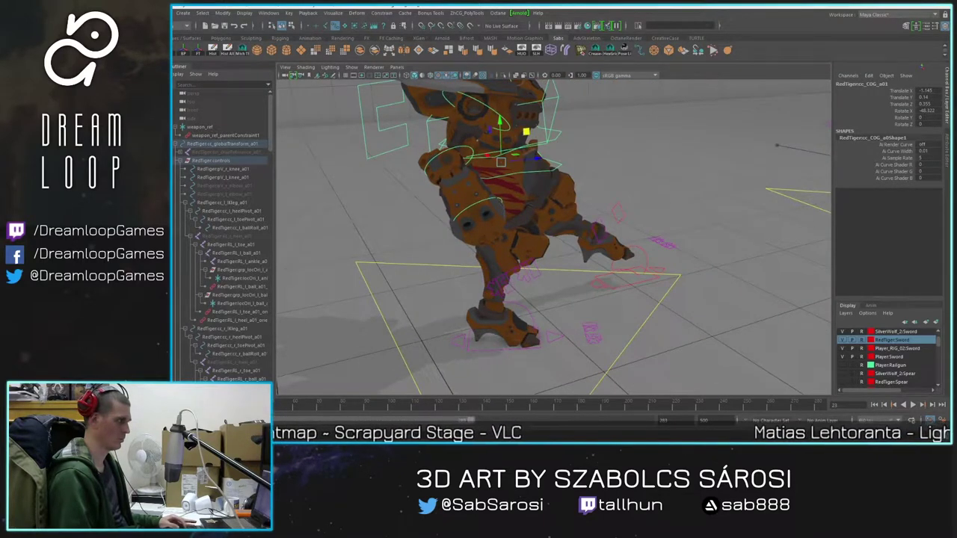
left_click_drag(206, 404, 154, 405)
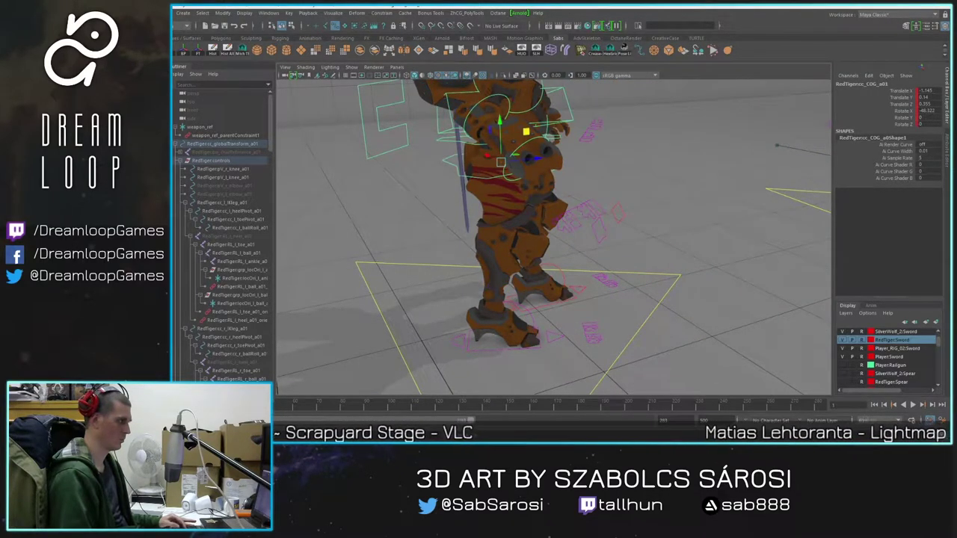
key("alt+v")
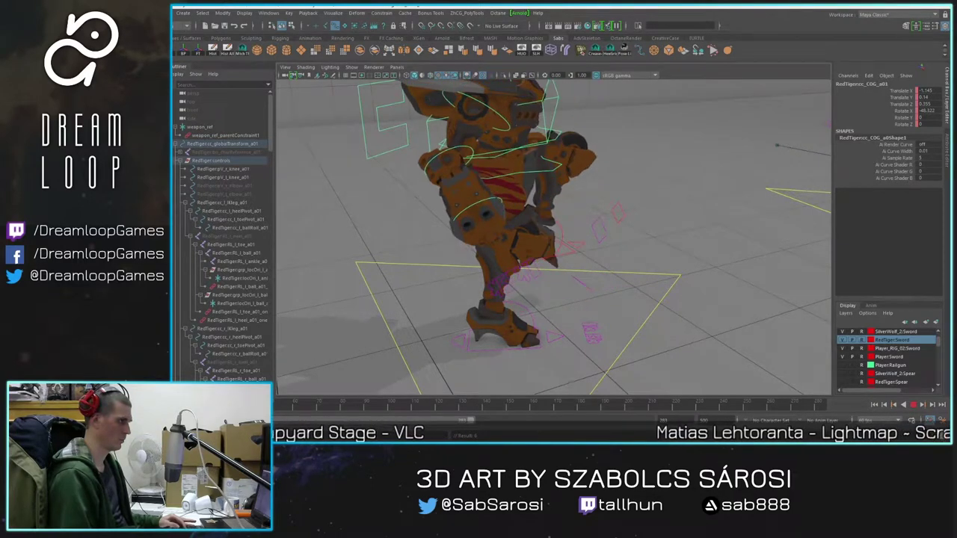
key("alt+v")
left_click_drag(598, 258, 551, 216, "alt")
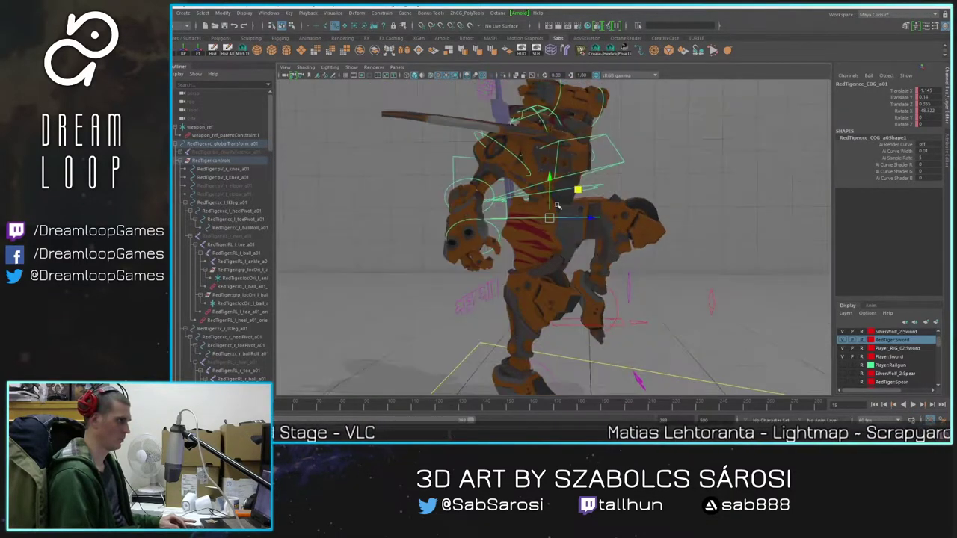
key("s")
Step: Shift RedTiger's COG control at frame 1 to about -4.57 in Translate X and -1.53 in Translate Y, then play back the motion
key("comma")
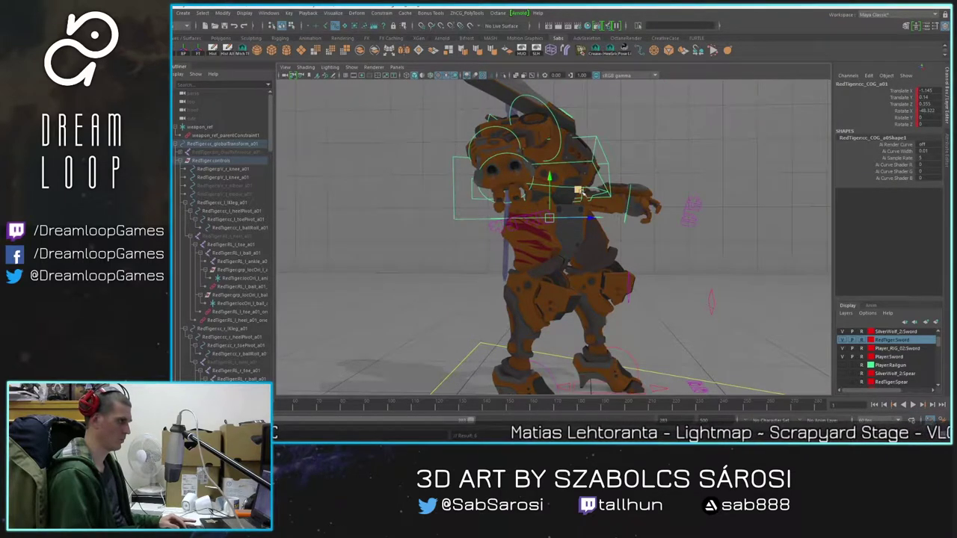
left_click_drag(580, 193, 380, 329)
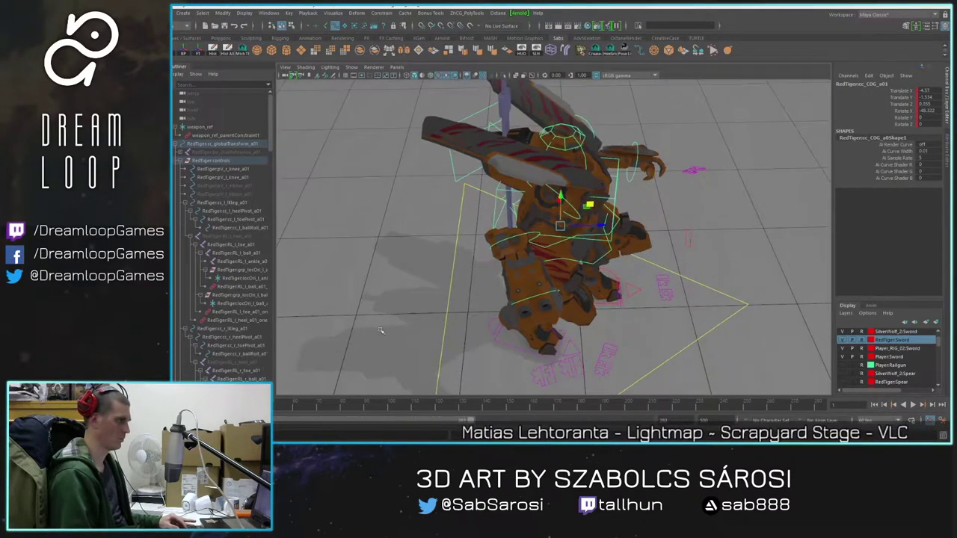
key("alt+v")
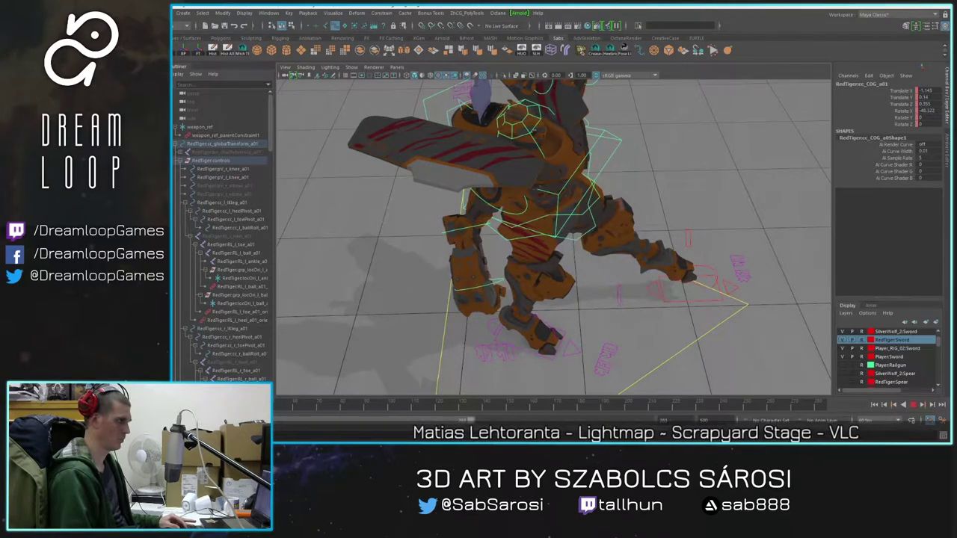
key("alt+v")
left_click_drag(582, 366, 507, 304, "alt")
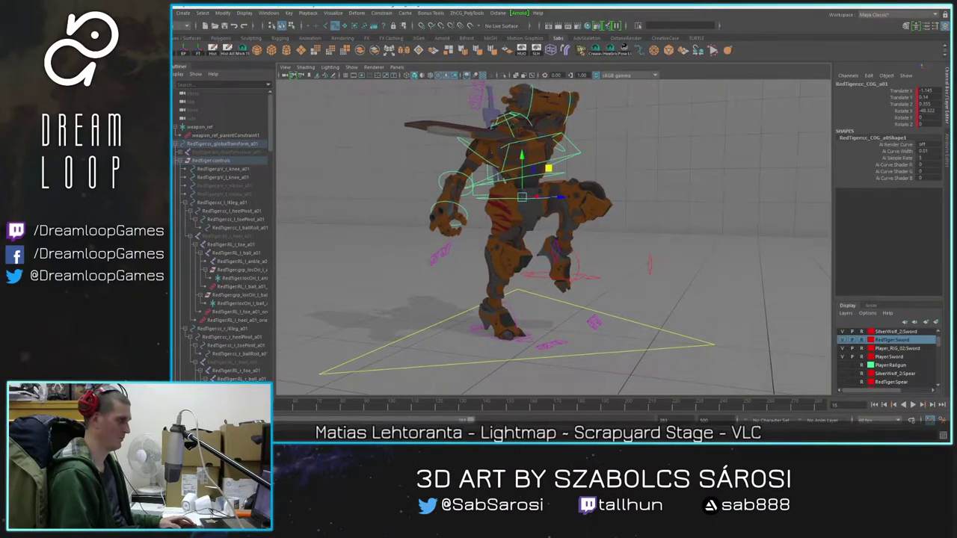
key("alt+v")
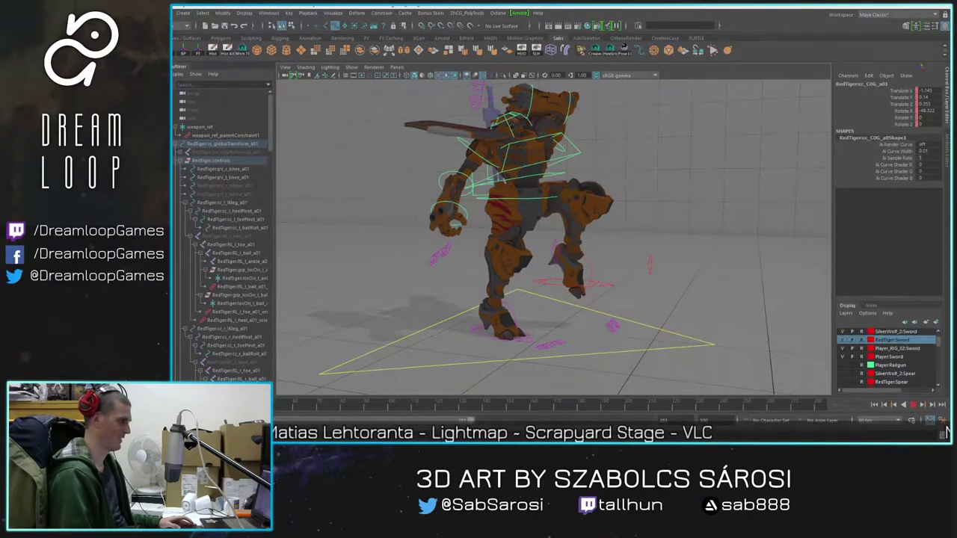
key("alt+v")
Step: Select all of RedTiger's controls at frame 15 and play back the motion
scroll(472, 258, "down", 4)
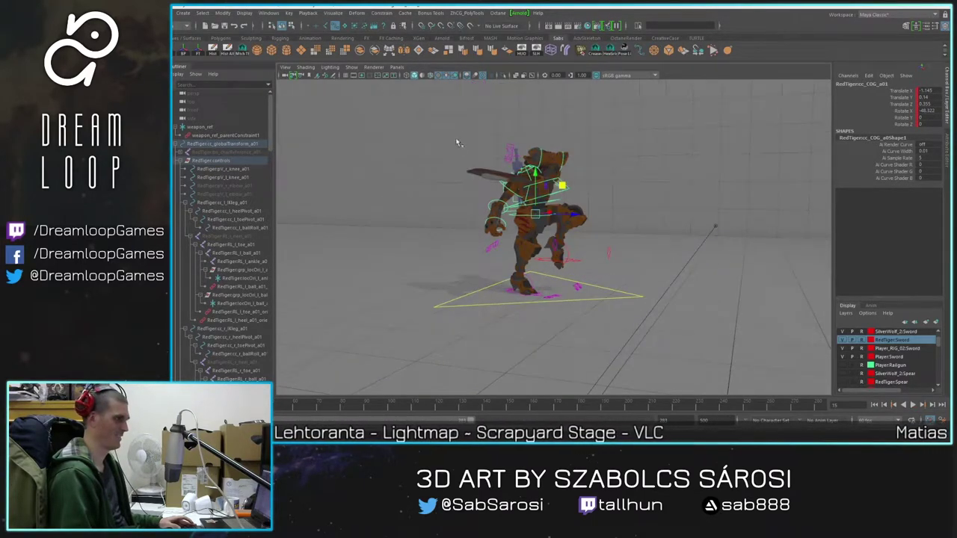
left_click_drag(416, 115, 606, 344)
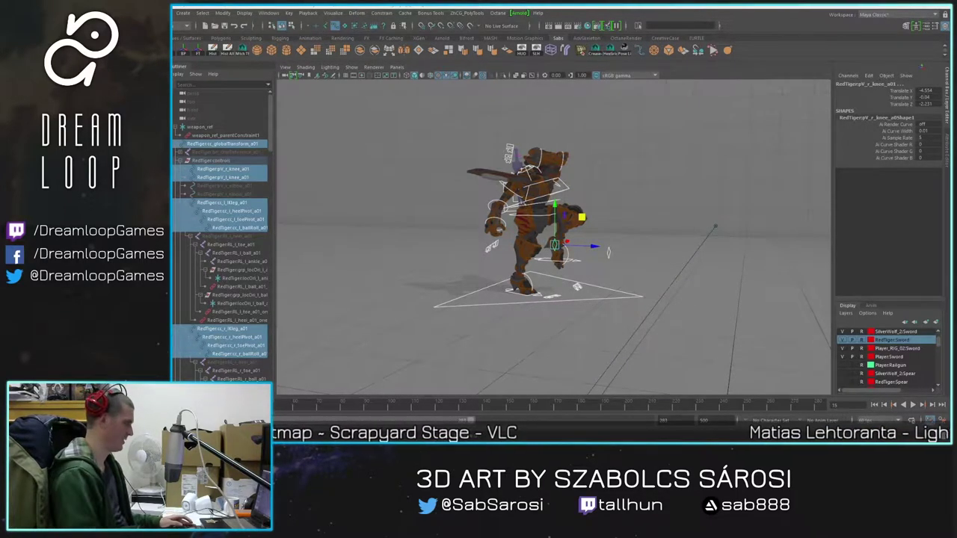
key("alt+v")
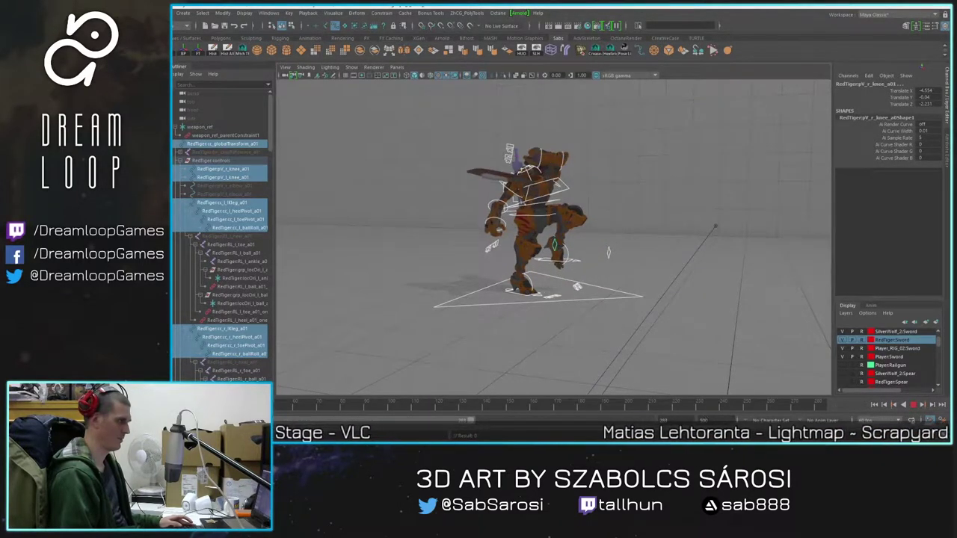
key("alt+v")
Step: Pick RedTiger's spine control at frame 15
right_click_drag(470, 228, 532, 233, "alt")
left_click_drag(532, 233, 588, 240, "alt")
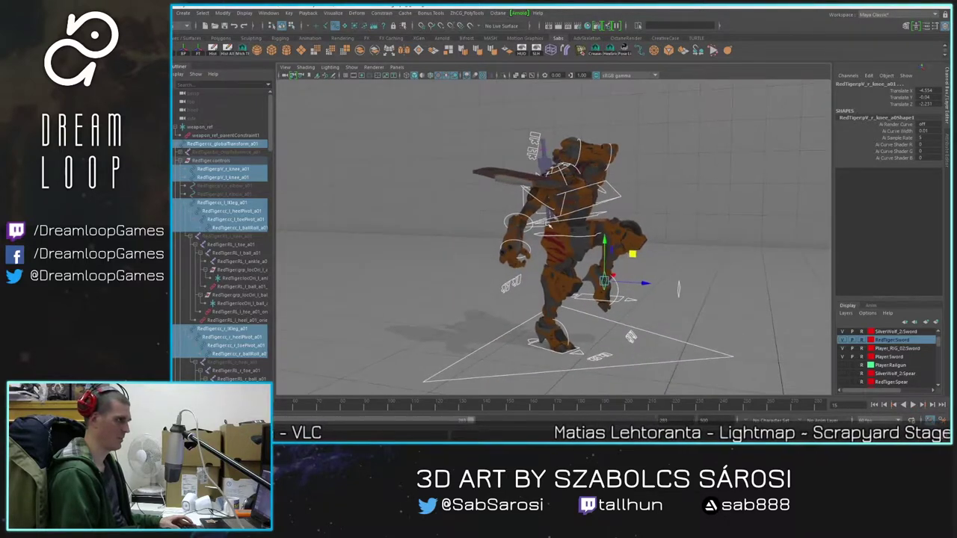
left_click(625, 196)
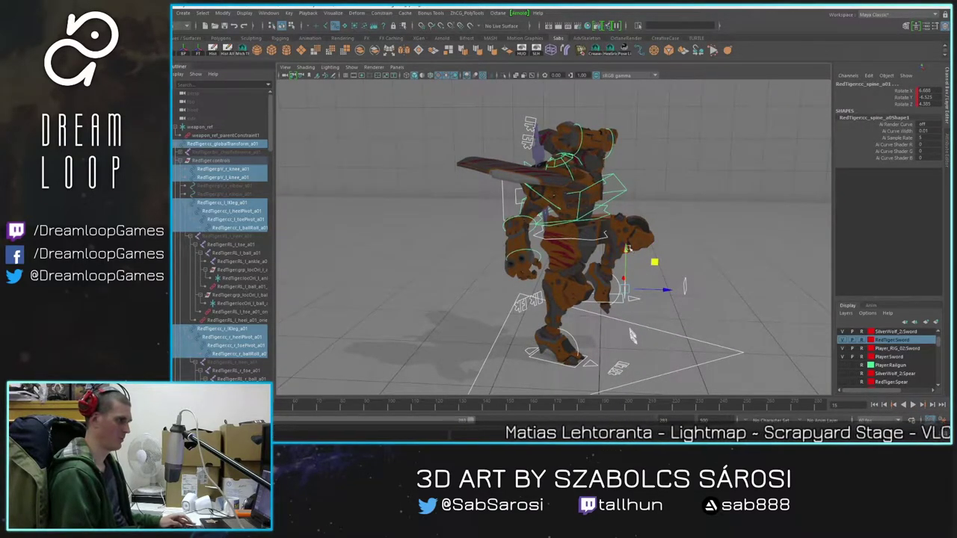
Step: At frame 15, rotate the RedTiger's spine and chest controls together to turn the upper body
key("e")
key("comma")
key("period")
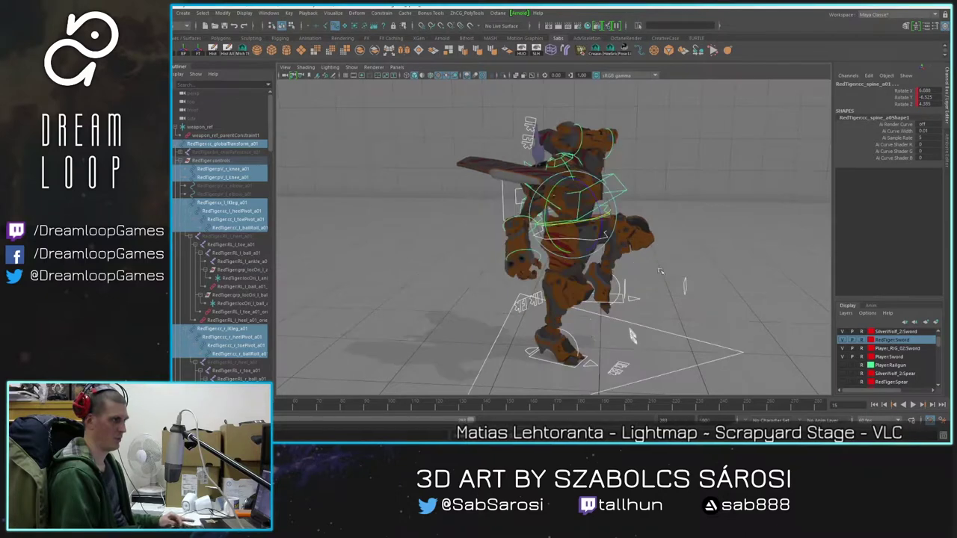
left_click(648, 204)
left_click(603, 217)
left_click(628, 190, "shift")
mouse_move(563, 184)
left_mouse_down()
mouse_move(578, 178)
mouse_move(557, 171)
mouse_move(559, 217)
mouse_move(549, 194)
left_mouse_up()
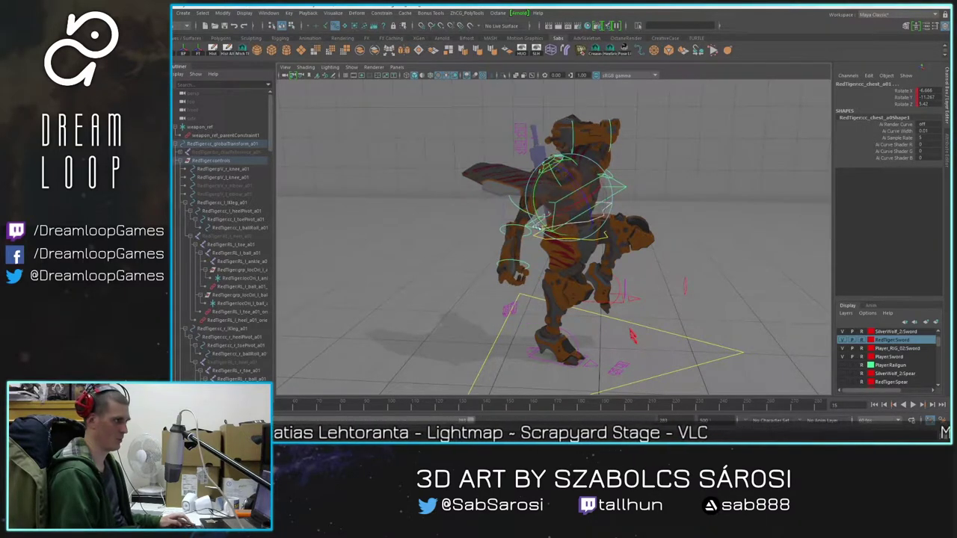
Step: Play back the RedTiger animation to review the torso rotation
key("alt+v")
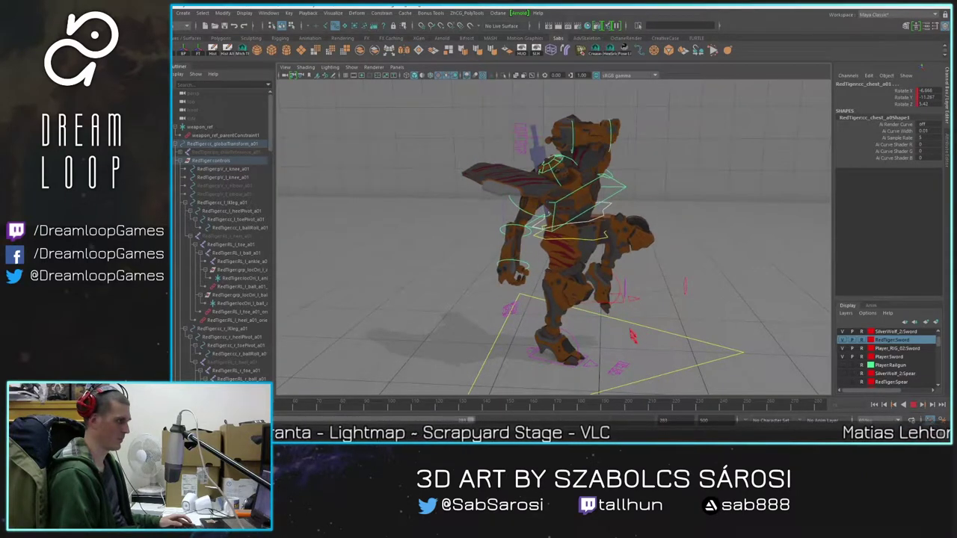
key("alt+v")
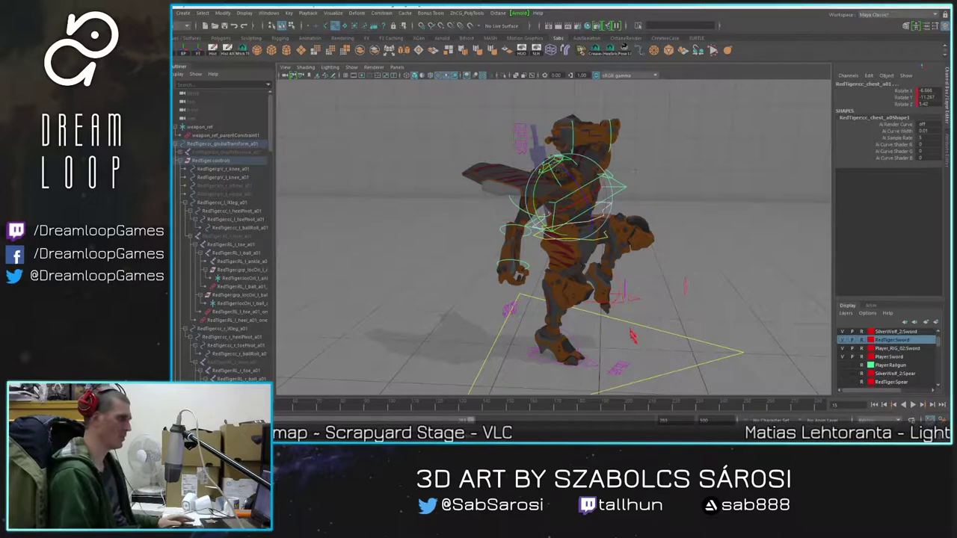
key("alt+v")
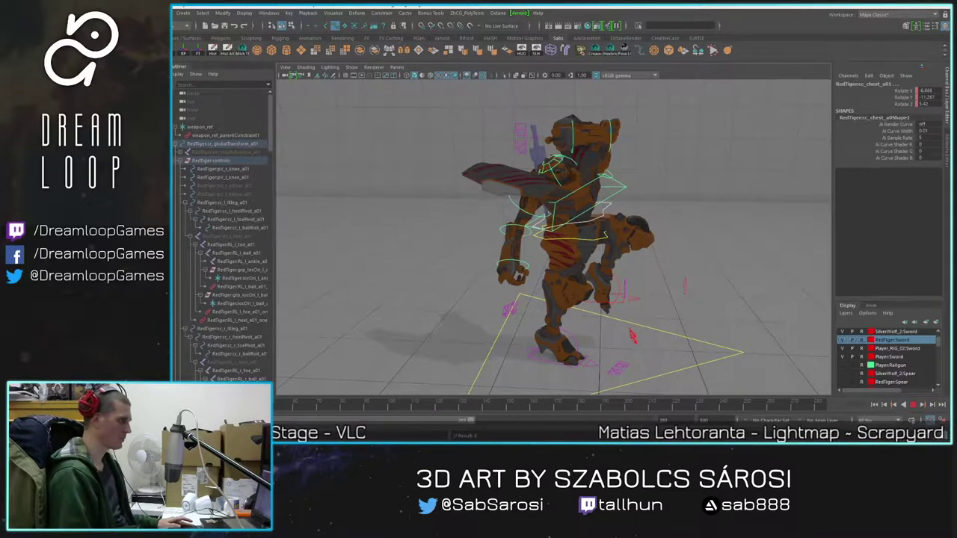
key("alt+v")
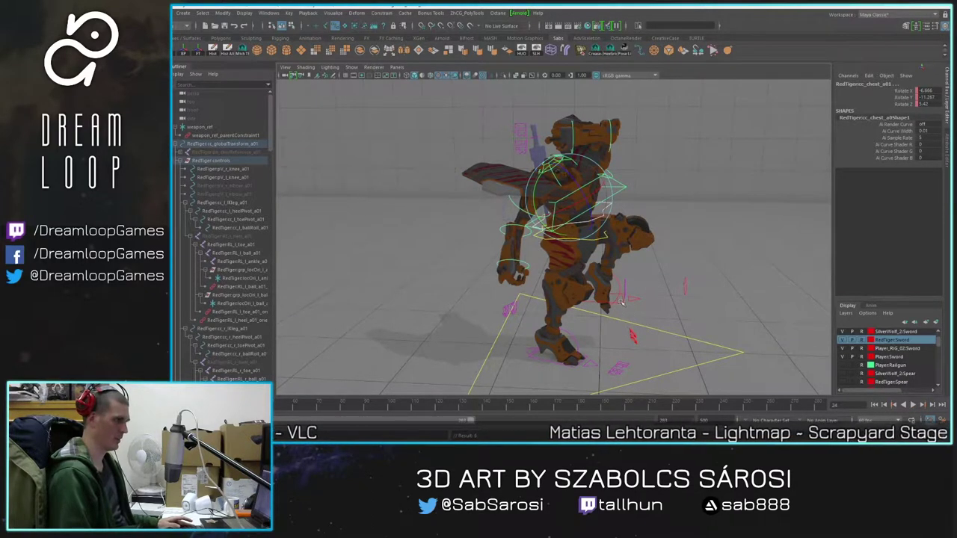
Step: At frame 30, set the left IK leg control's Translate X, Y and Z to 0 to plant the foot
left_click(624, 304)
middle_click_drag(626, 307, 572, 273, "alt")
key("ctrl+z")
key("alt+v")
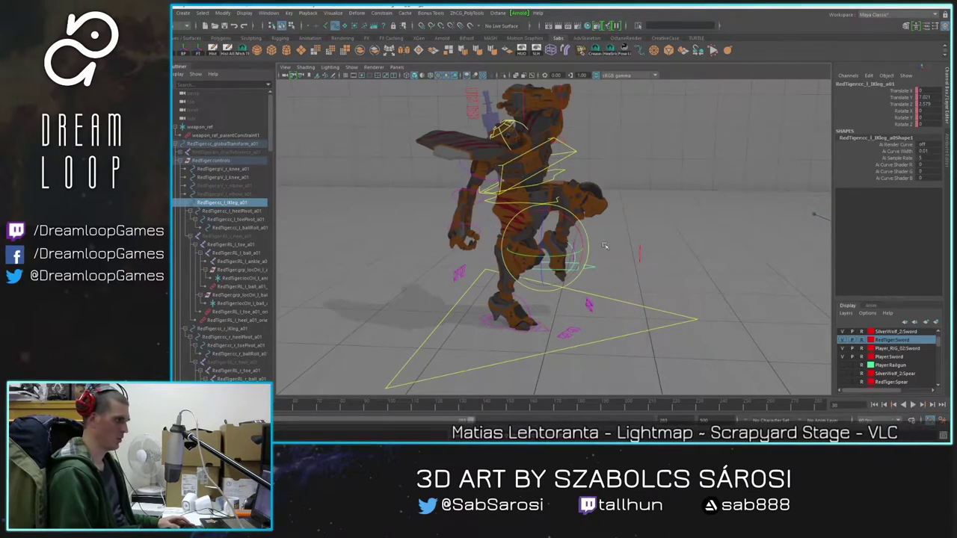
key("alt+v")
left_click_drag(603, 247, 631, 279)
left_click_drag(939, 97, 936, 106)
type("0")
key("Return")
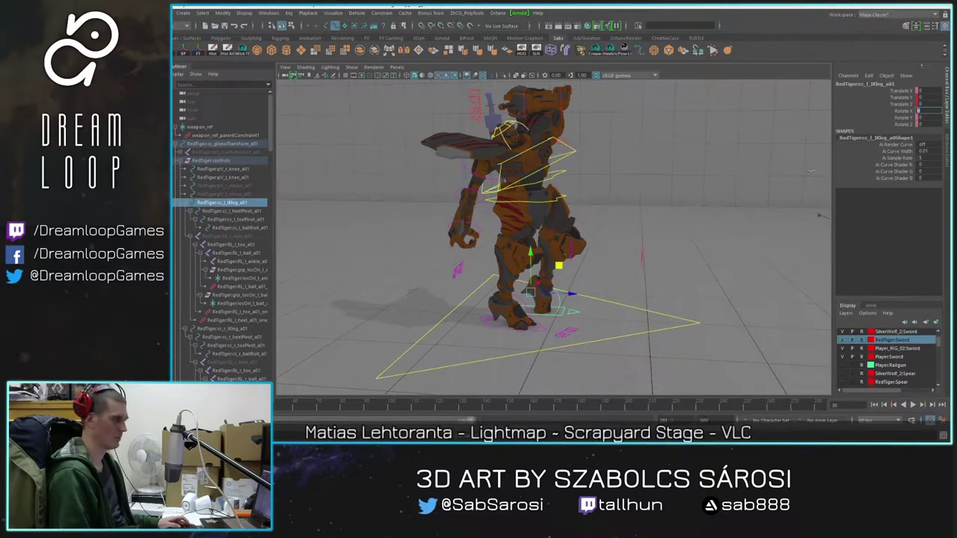
left_click_drag(933, 92, 936, 104)
type("0")
key("Return")
Step: Move the left IK leg control forward to a Translate Z of about 19.6 at frame 30 and preview the step
middle_click_drag(571, 280, 577, 264, "alt")
left_click_drag(576, 277, 708, 287)
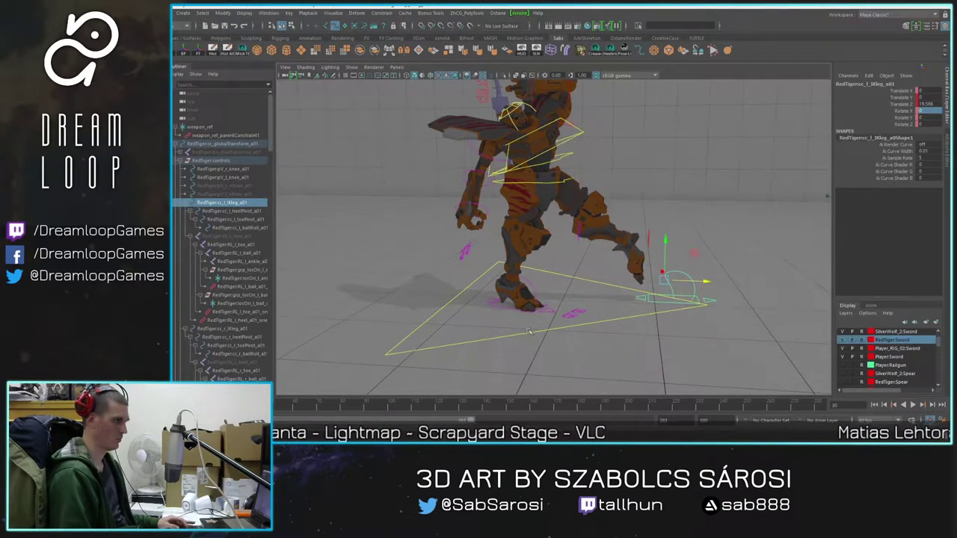
key("alt+v")
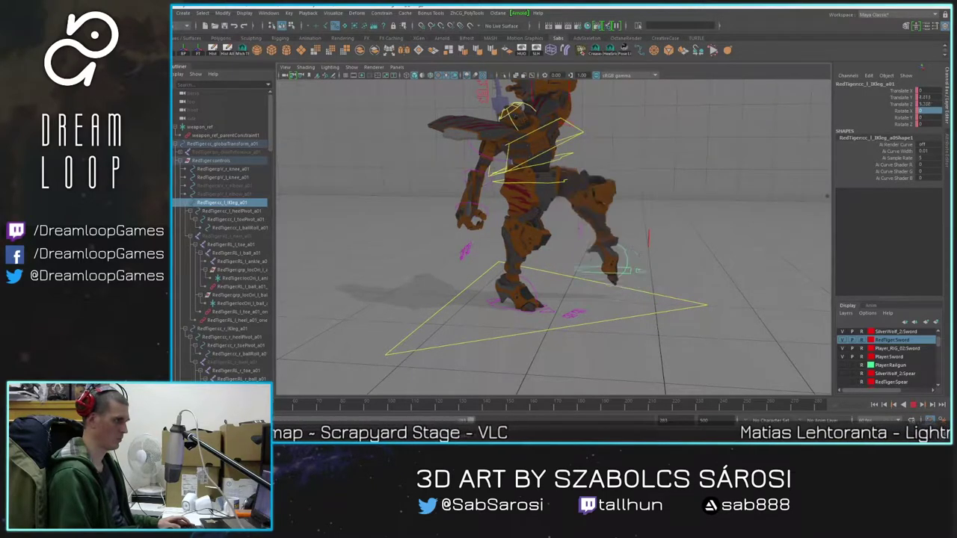
key("alt+v")
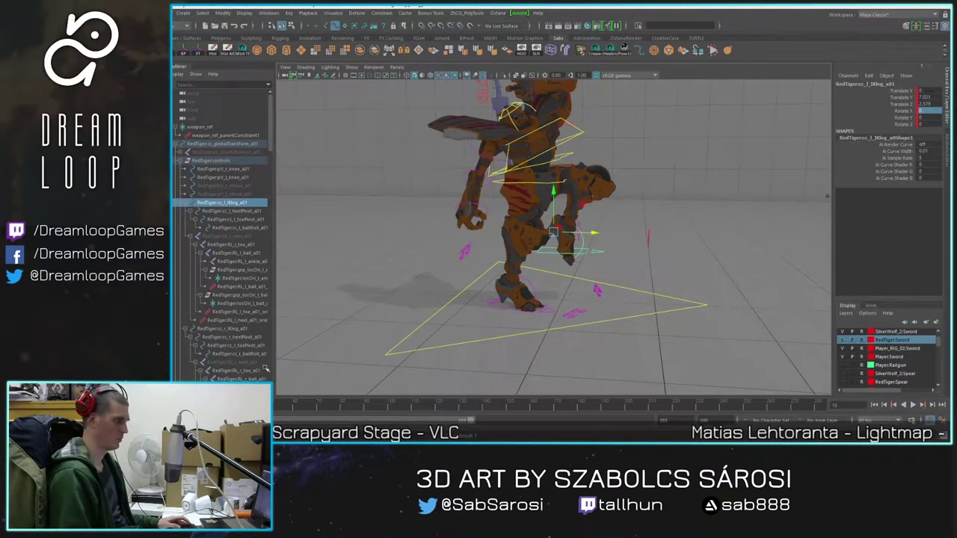
Step: Select all RedTiger rig controls and play back the forward step repeatedly to check its timing
scroll(509, 246, "down", 4)
middle_click_drag(509, 246, 501, 301, "alt")
left_click_drag(398, 119, 658, 377)
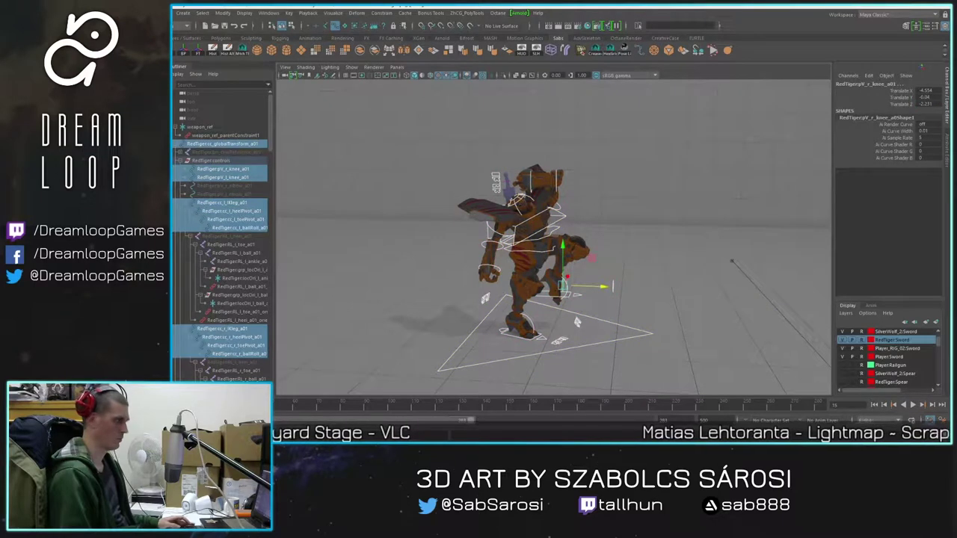
key("alt+v")
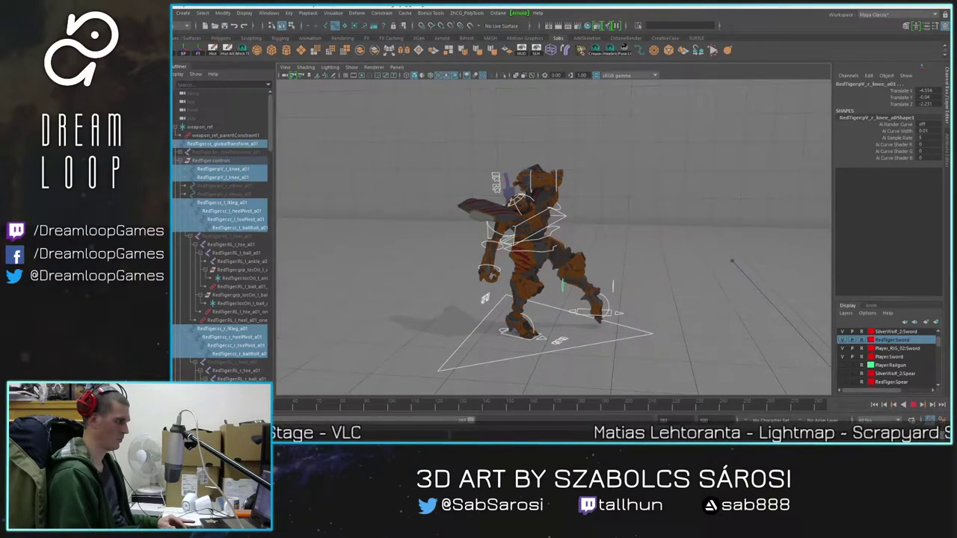
key("alt+v")
key("alt+v")
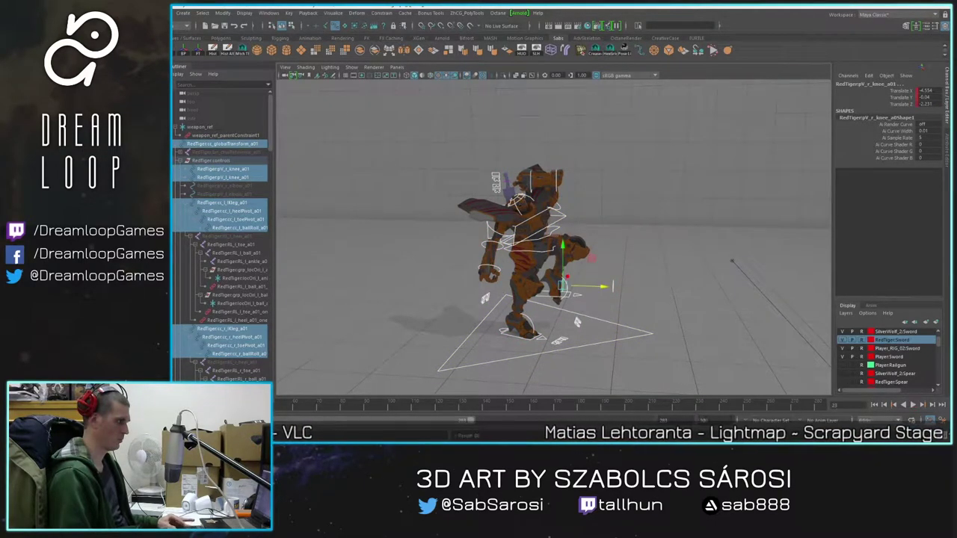
key("alt+v")
key("Escape")
key("alt+v")
key("alt+shift+v")
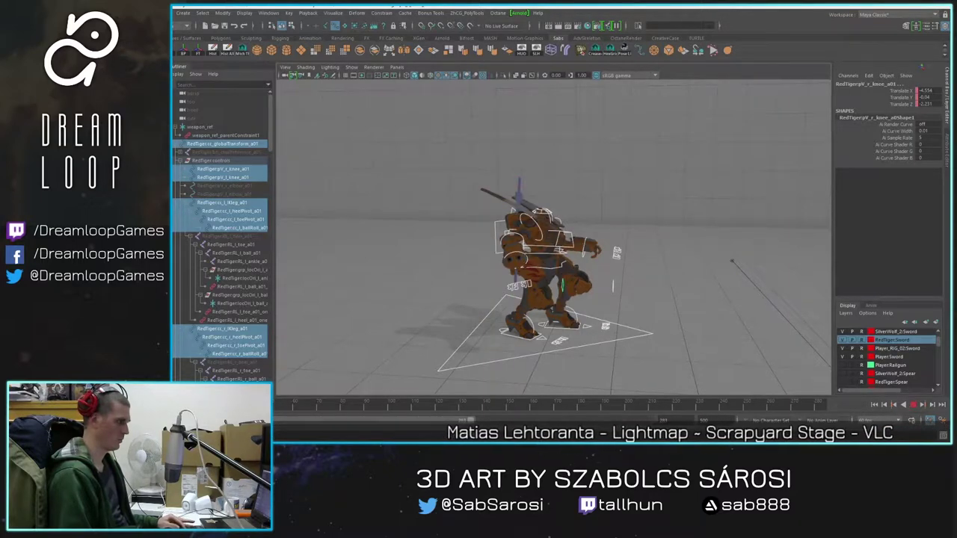
key("alt+v")
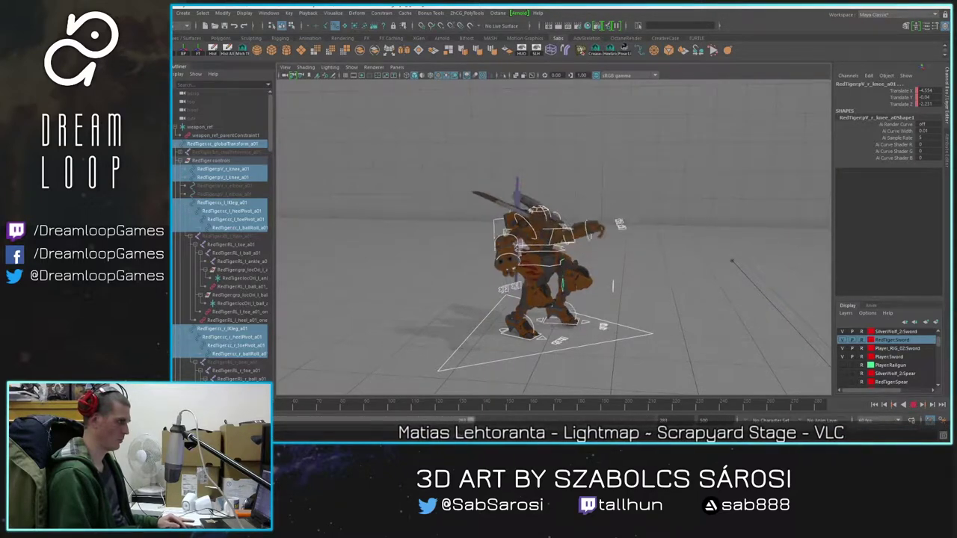
key("alt+v")
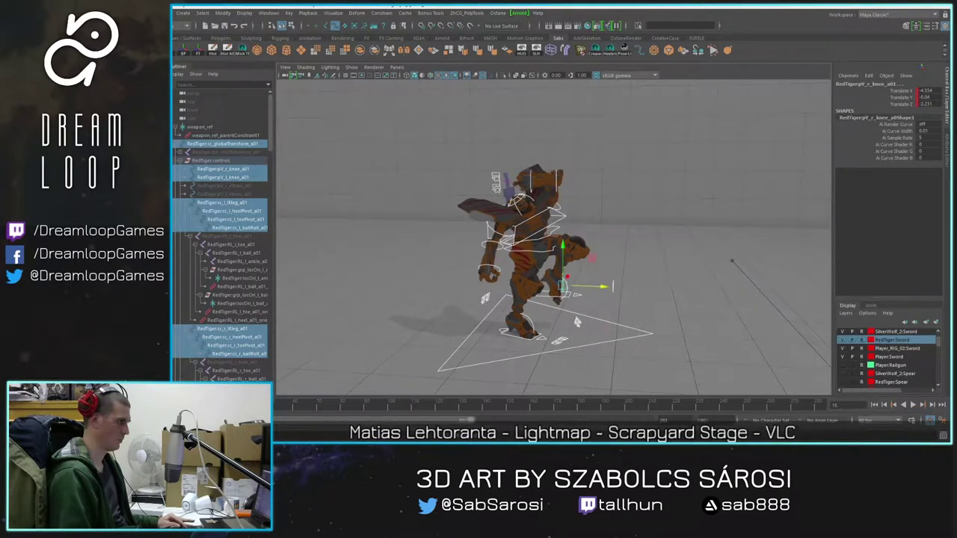
key("alt+v")
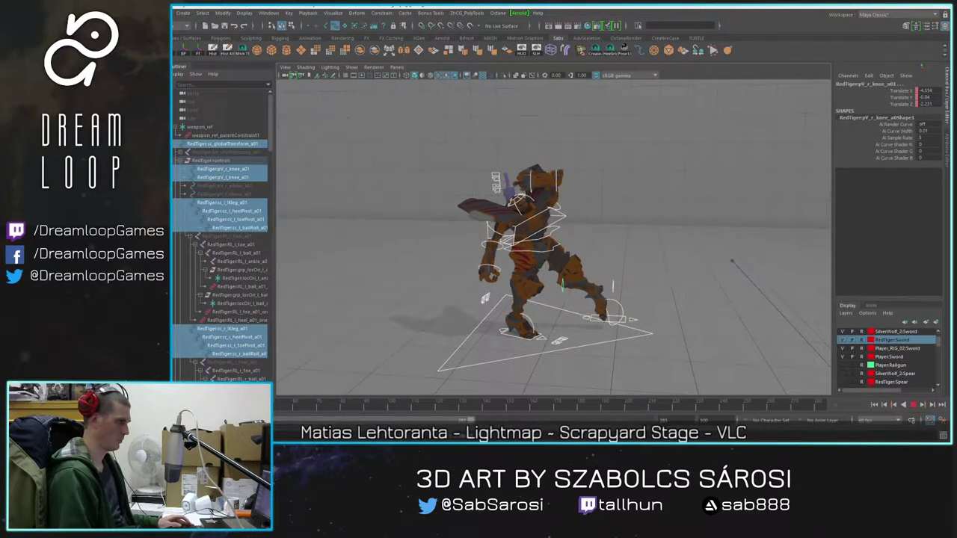
key("alt+v")
Step: Move the COG control down and forward at frame 30 to drop the body into a deep lunge
right_click_drag(381, 256, 434, 257, "alt")
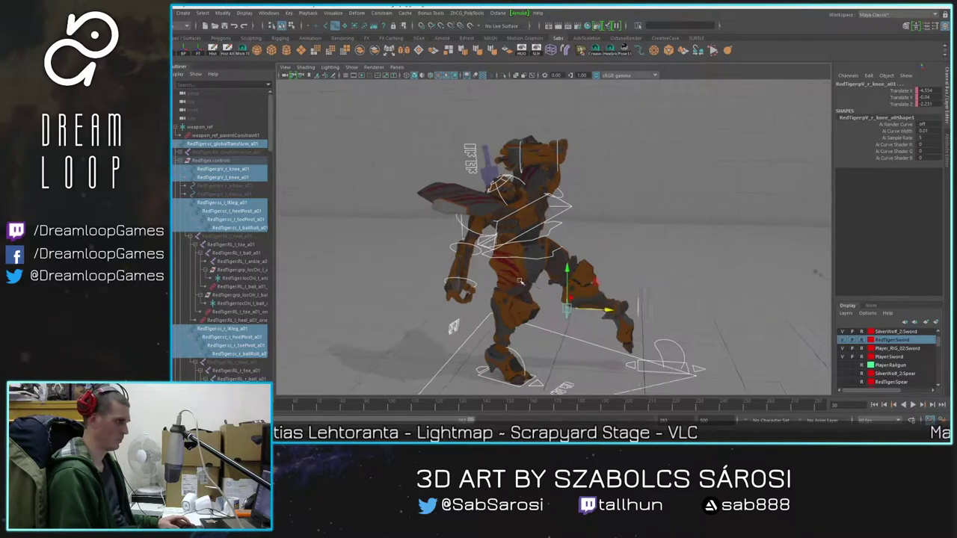
middle_click_drag(435, 257, 453, 264, "alt")
key("space")
left_click_drag(453, 265, 479, 260, "alt")
key("space")
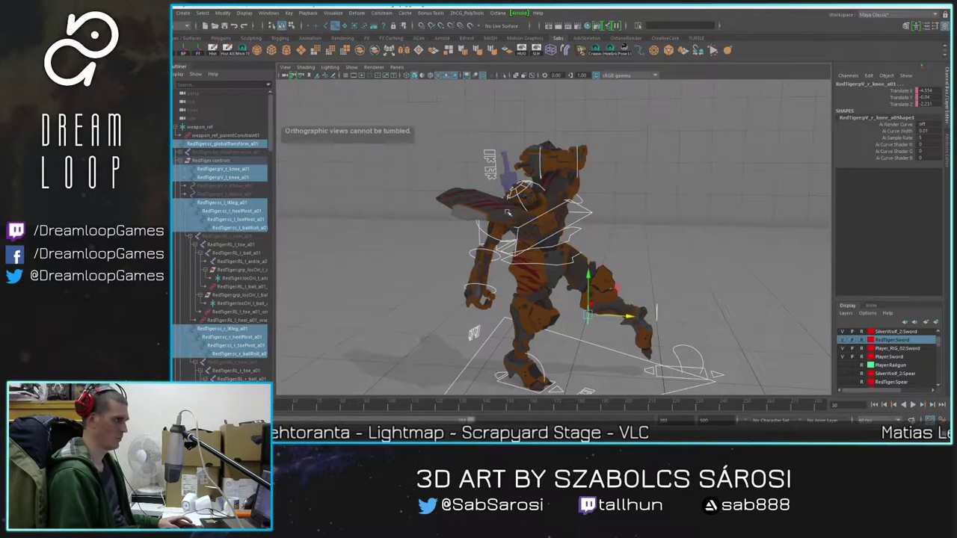
left_click_drag(562, 223, 523, 245, "alt")
left_click(510, 250)
left_click(607, 269)
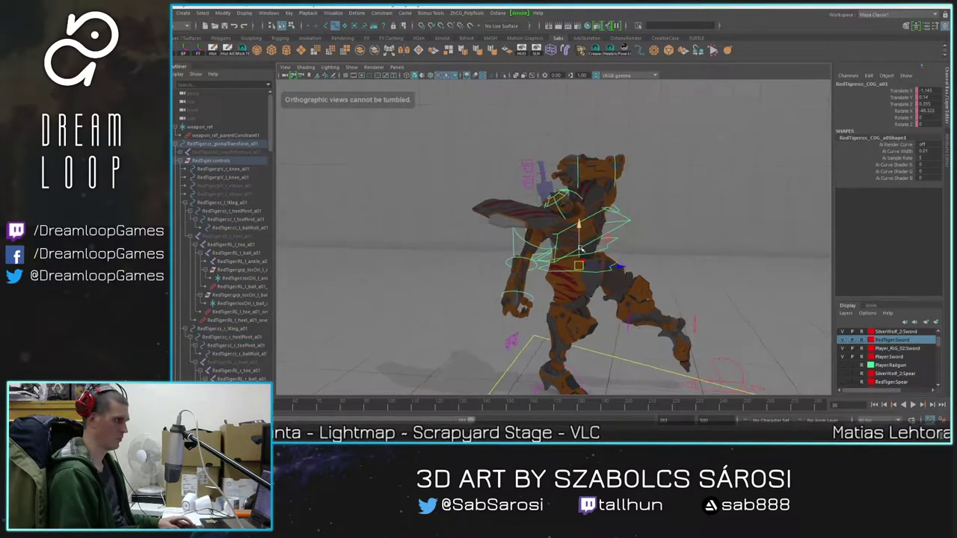
left_click_drag(611, 240, 681, 294)
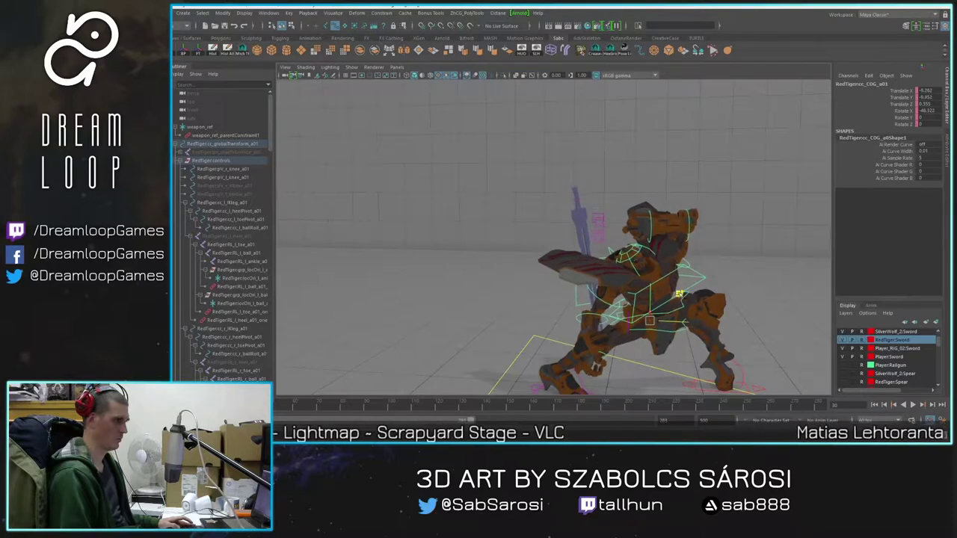
Step: Set the left foot's ball roll control Rotate X to 0 at frame 30 to flatten the foot
left_click(740, 370)
left_click(930, 91)
type("0")
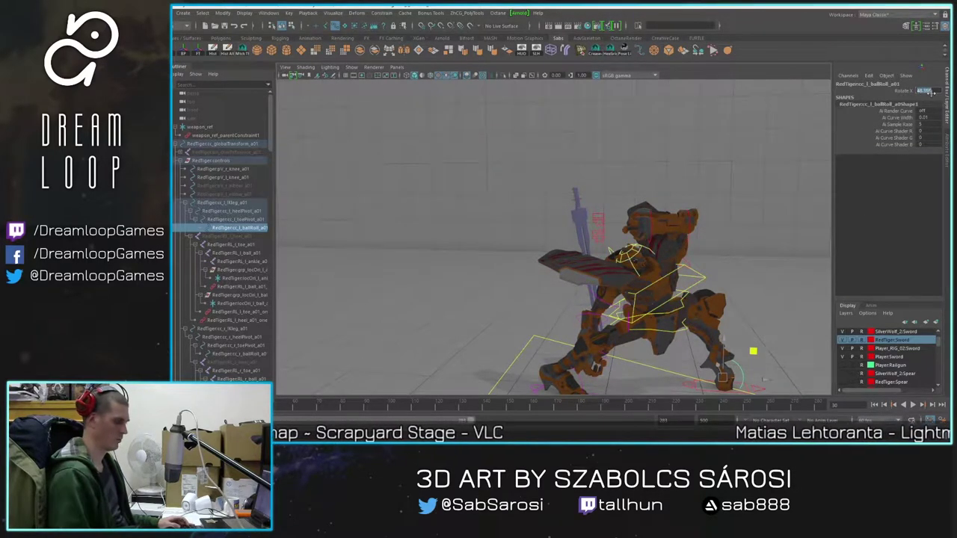
key("Return")
Step: Move the right knee pole vector down and forward to a Translate Z of about 6.1 to redirect the bent knee
left_click_drag(774, 256, 684, 276, "alt")
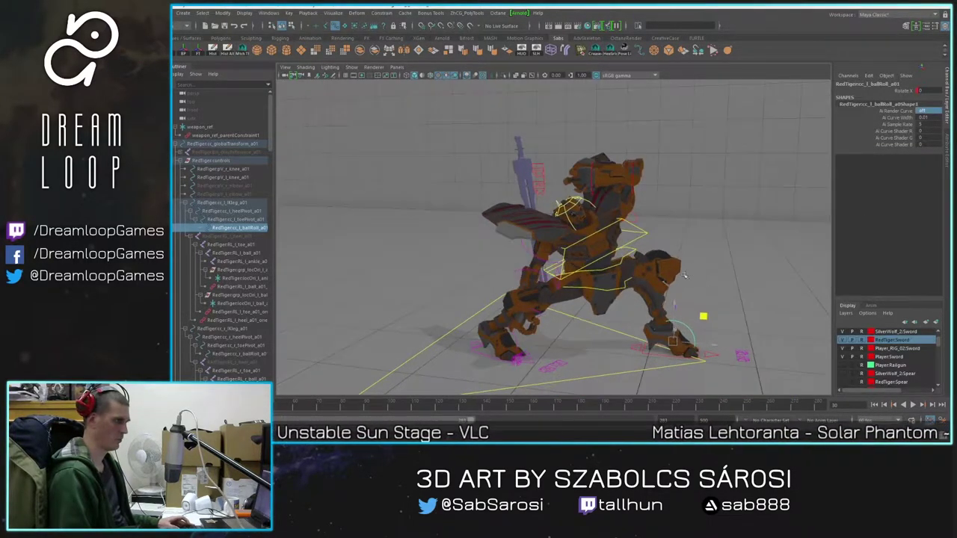
left_click(558, 288)
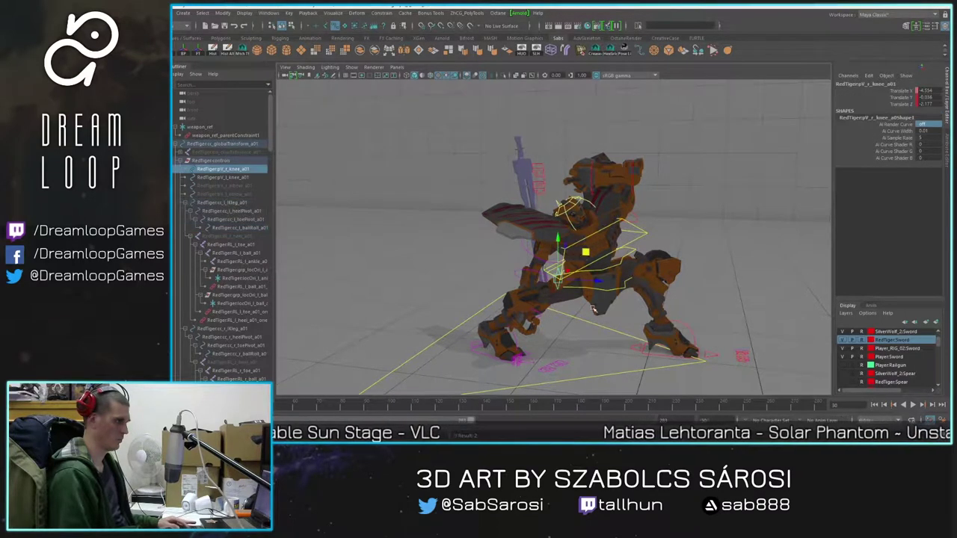
left_click_drag(586, 253, 607, 266)
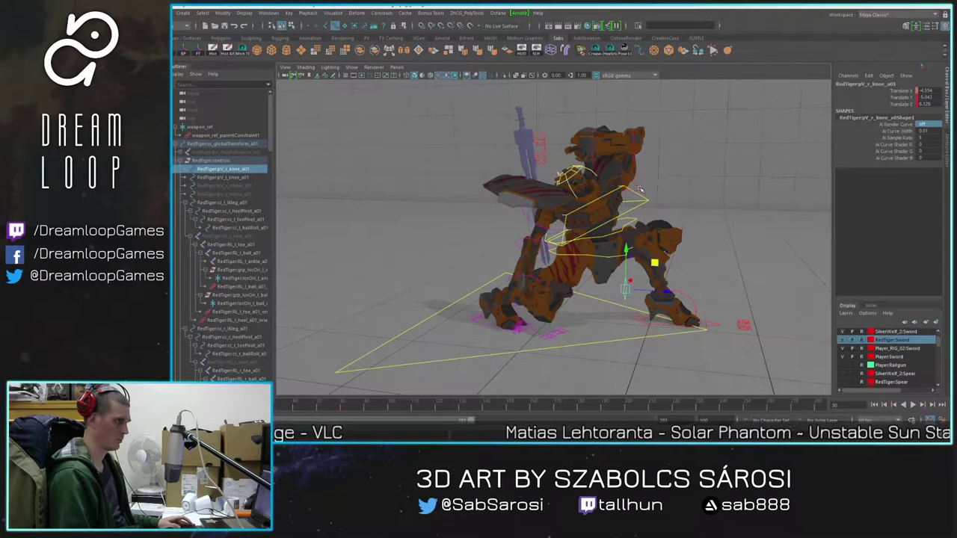
Step: Rotate the hip control slightly to adjust the pelvis in the lunge pose at frame 30
left_click(593, 255)
key("e")
left_click_drag(613, 242, 625, 243)
left_click(646, 215)
left_click(680, 203)
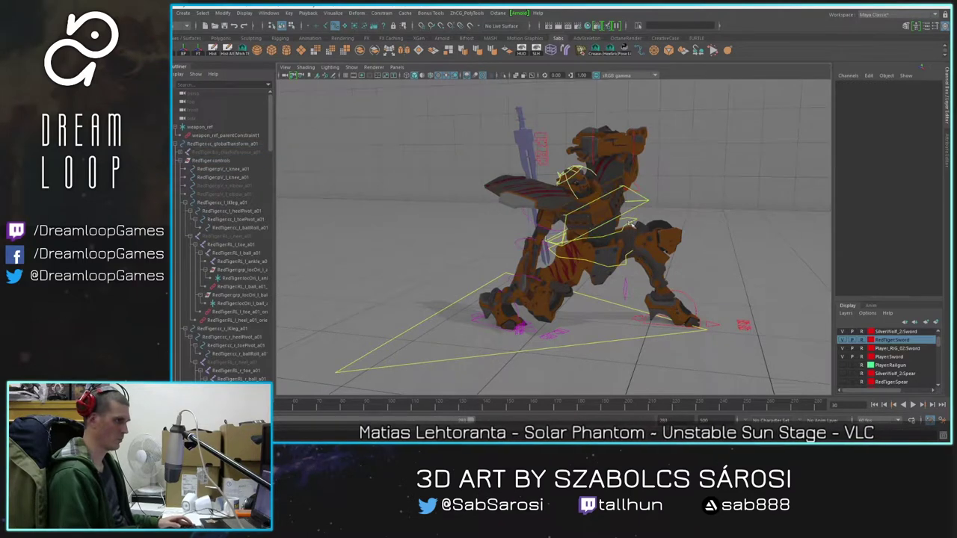
Step: Rotate the spine and chest controls together at frame 30 to twist and lean the torso into the lunge
left_click(637, 220)
left_click(649, 199)
left_click_drag(588, 192, 611, 211)
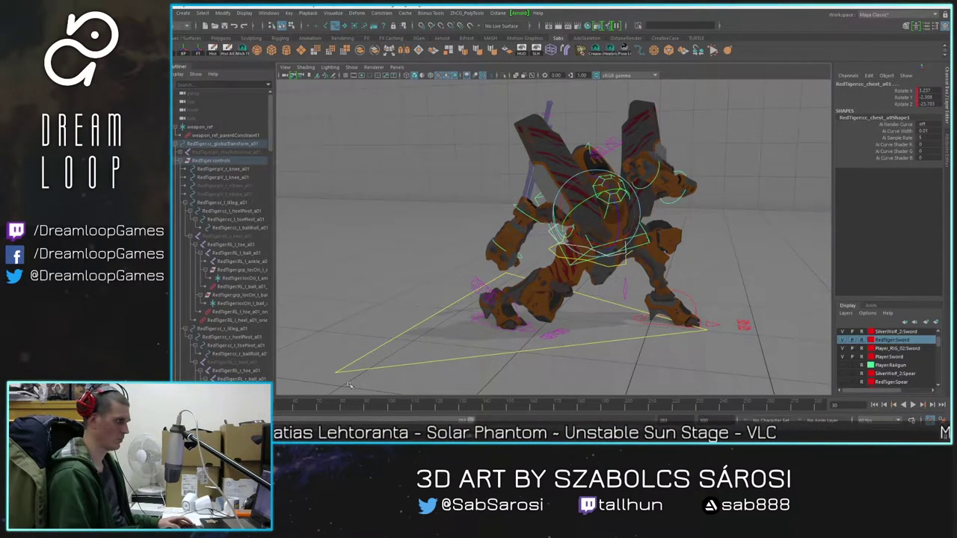
Step: Preview the motion and straighten the left arm at frame 30, rotating the left elbow's Rotate Y to about -2.9
key("alt+v")
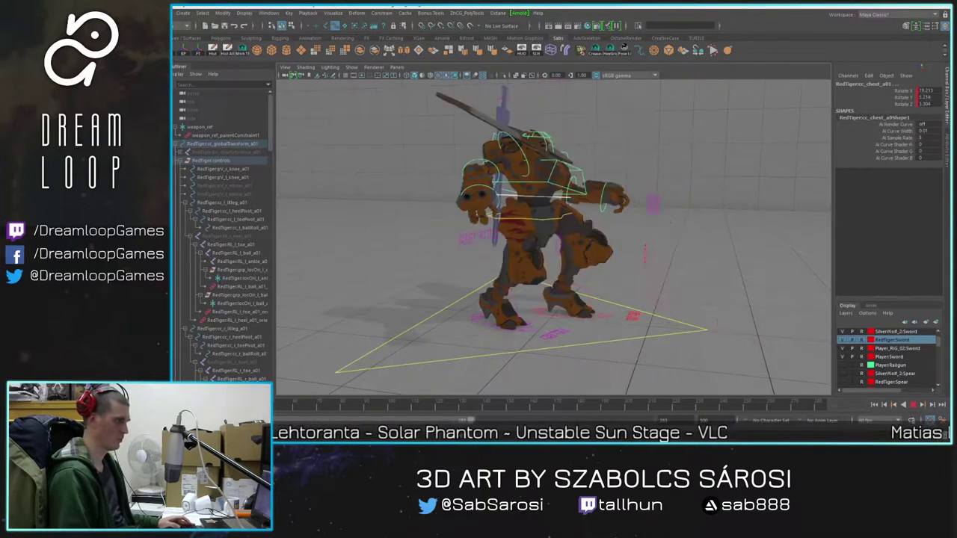
key("alt+v")
left_click_drag(524, 205, 532, 269, "alt")
left_click(526, 173)
left_click(463, 202)
left_click_drag(329, 374, 390, 356, "alt")
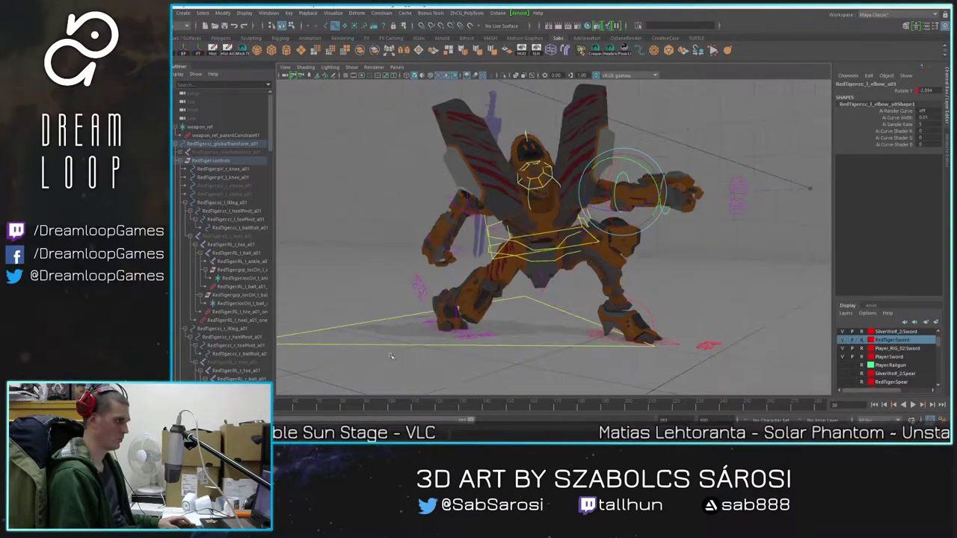
Step: Scrub back to an early frame and play the animation to check the arm moving into the lunge
left_click_drag(228, 405, 178, 405)
left_click_drag(517, 345, 757, 402, "alt")
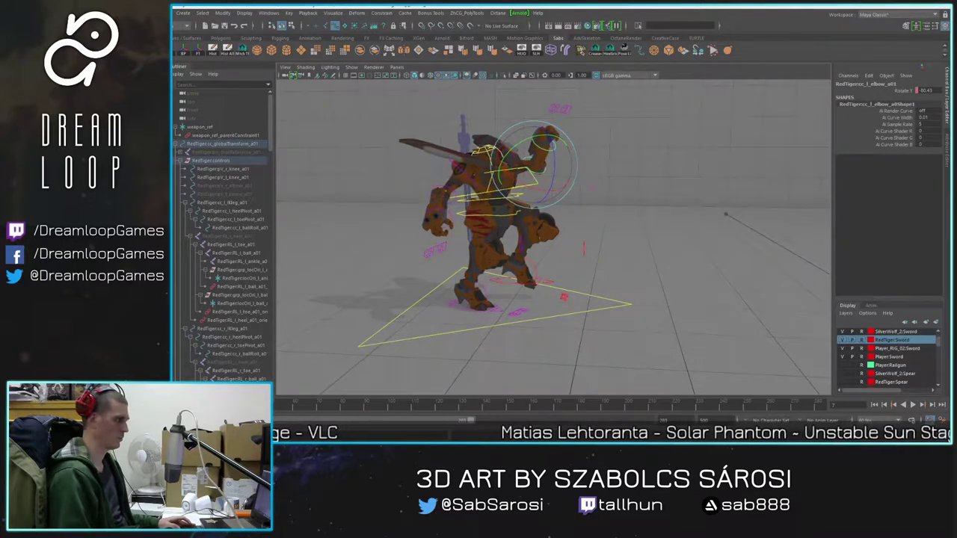
left_click(916, 406)
left_click(916, 405)
left_click(916, 405)
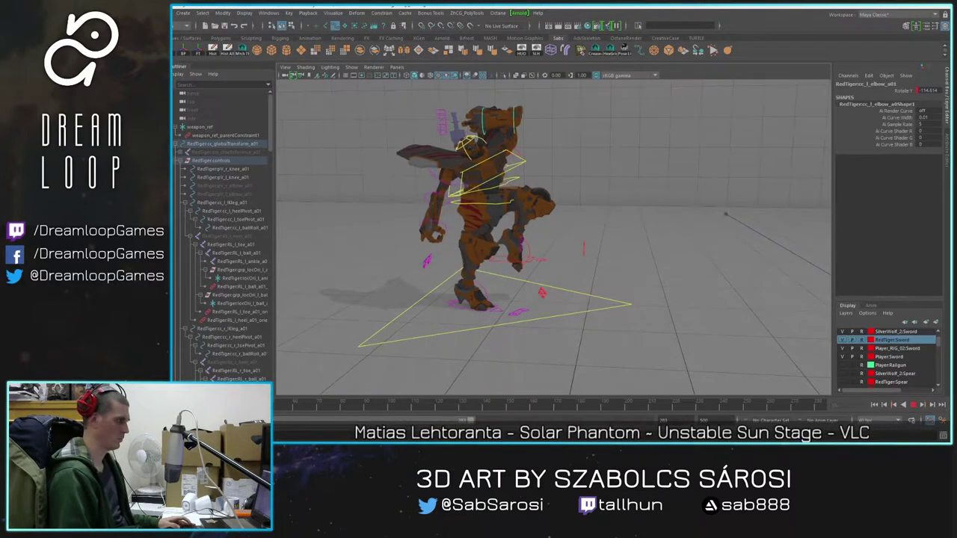
key("alt+v")
Step: Select all RedTiger rig controls and step through the keyed poses leading to frame 30
scroll(444, 216, "down", 3)
left_click_drag(386, 172, 658, 322)
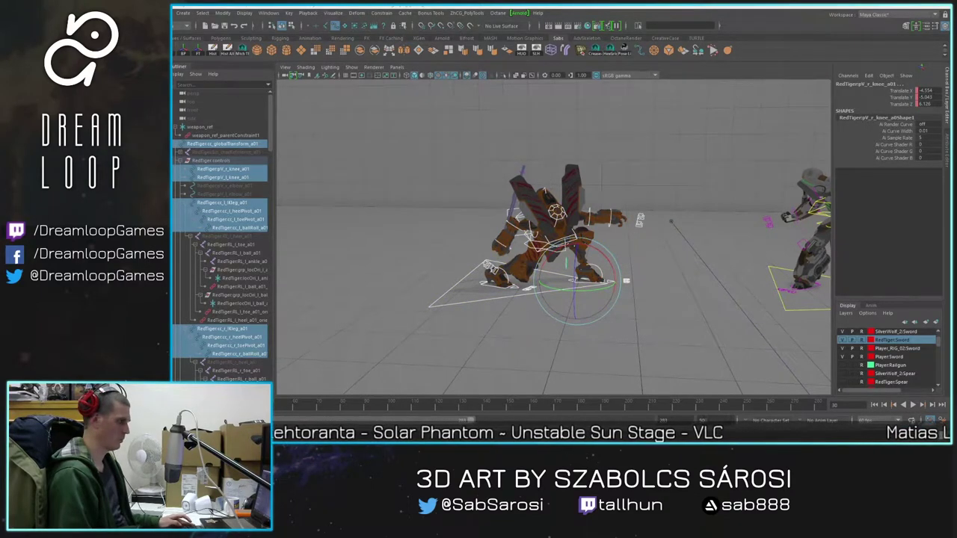
key("comma")
key("comma")
key("comma")
key("period")
key("period")
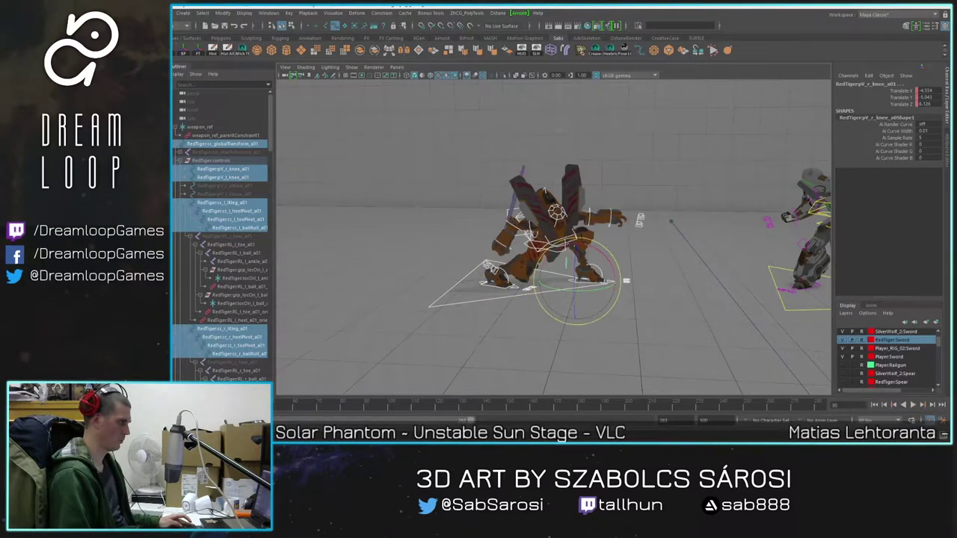
Step: Play back the animation from the earlier keys to review the complete movement into the lunge
key("alt+v")
key("alt+v")
key("comma")
key("comma")
key("comma")
left_click(913, 405)
left_click(913, 405)
key("alt+v")
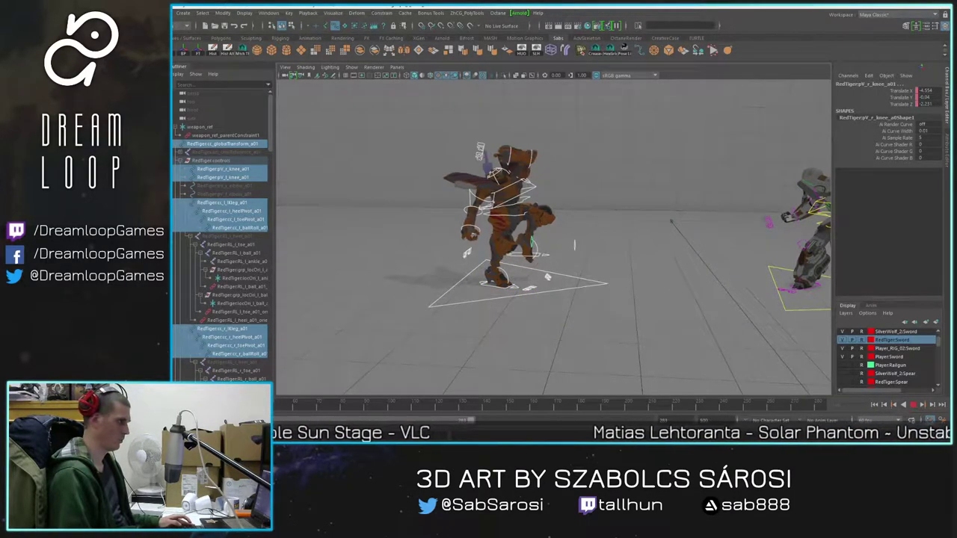
Step: Stop playback and set the left IK arm weight of weapon_ref's parent constraint to 0
key("alt+v")
right_click_drag(329, 146, 409, 149, "alt")
middle_click_drag(409, 149, 464, 176, "alt")
right_click_drag(464, 175, 502, 179, "alt")
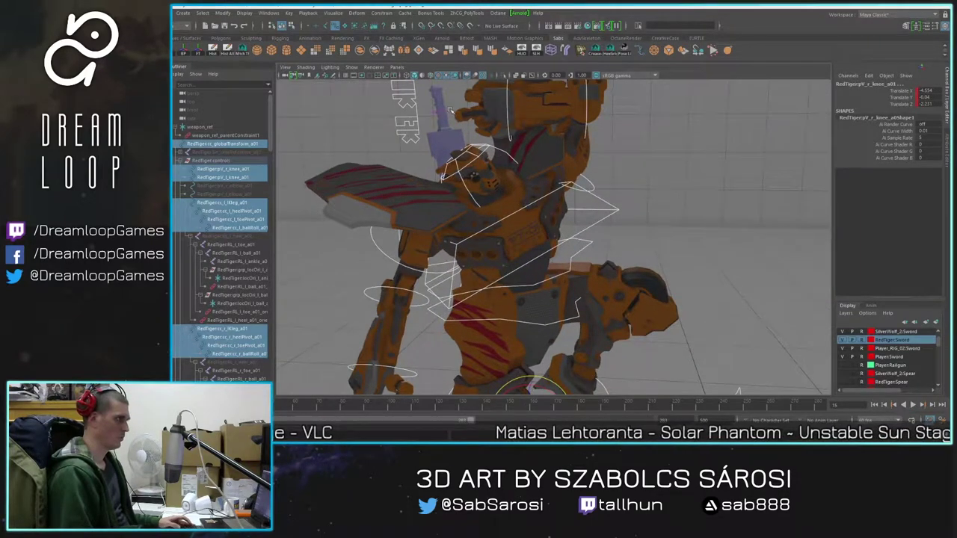
left_click(451, 129)
left_click(200, 127)
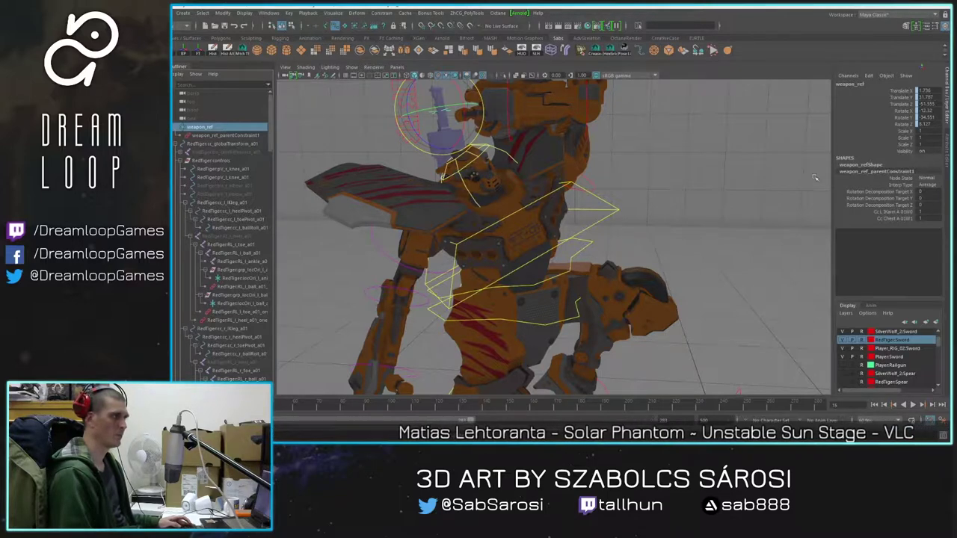
left_click(195, 135)
left_click_drag(924, 124, 933, 132)
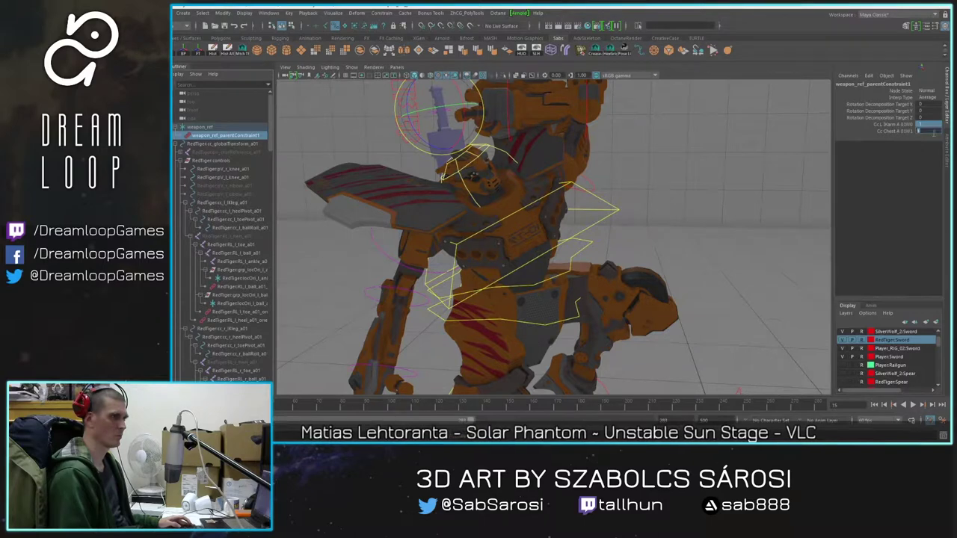
left_click(925, 124)
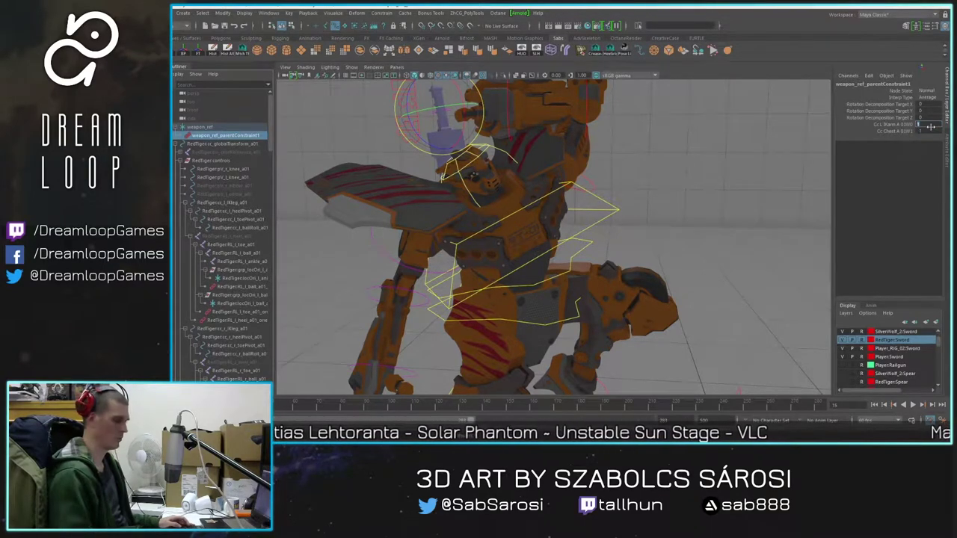
type("0")
key("Tab")
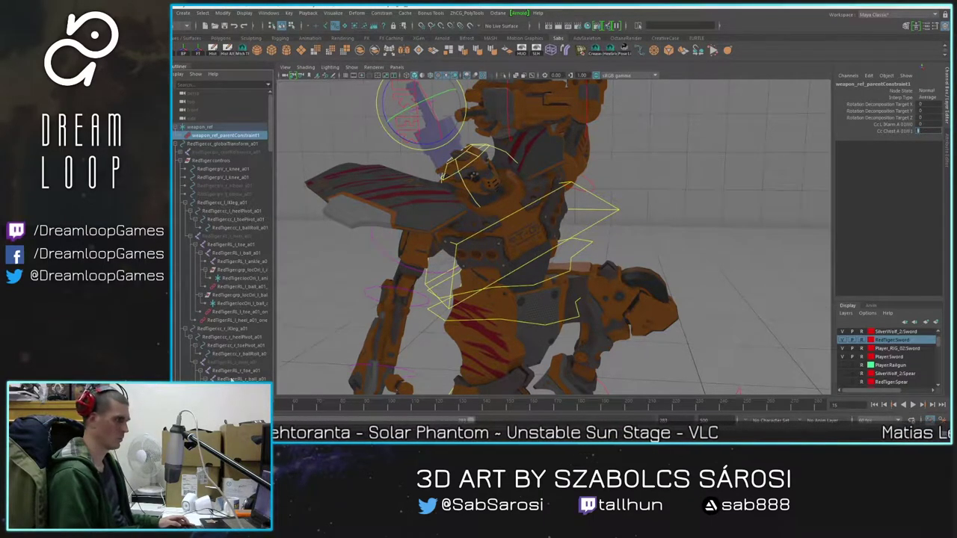
Step: Key the left arm and chest weights of the sword's parent constraint at frame 1 and preview the motion
left_click_drag(188, 404, 155, 405)
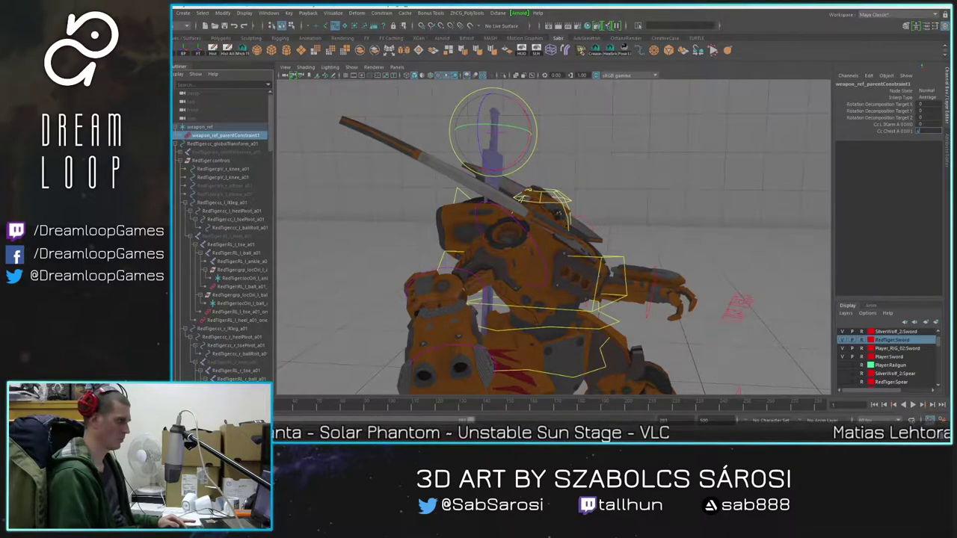
left_click_drag(894, 125, 897, 139)
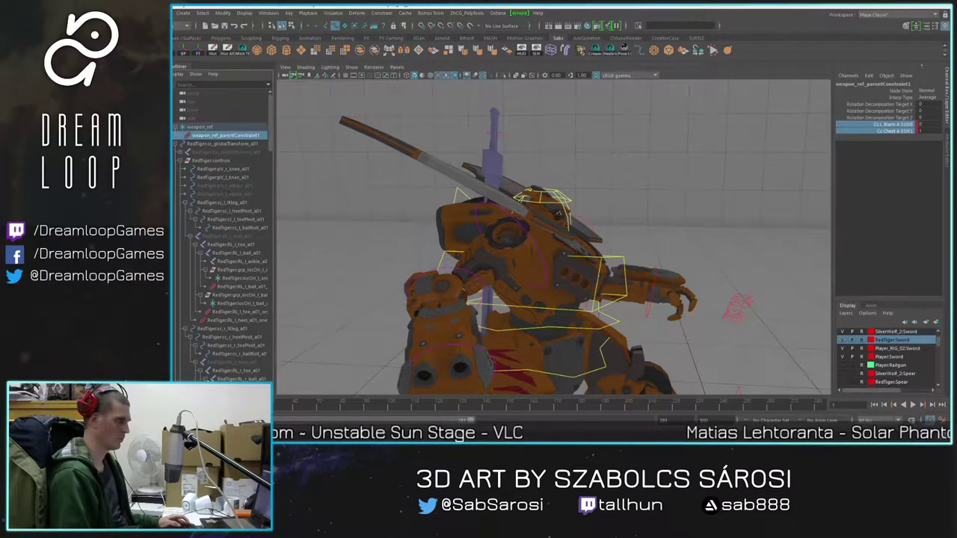
key("alt+v")
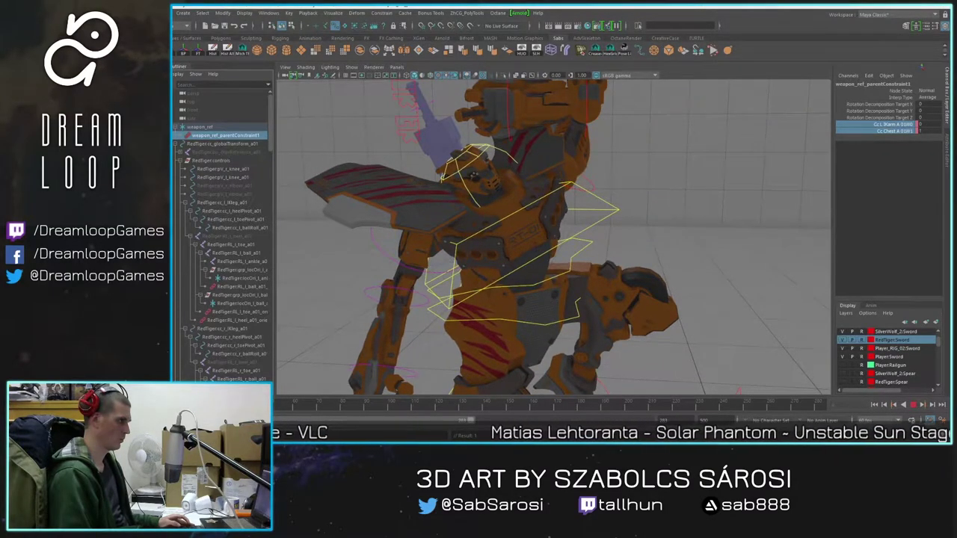
key("alt+v")
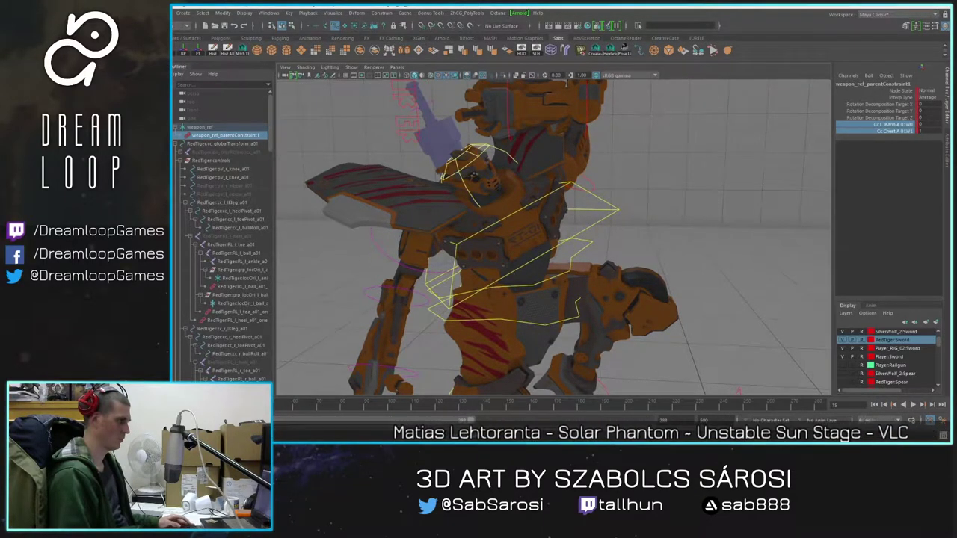
Step: Switch the sword from chest to left arm mid-motion by setting the left IK arm weight to 1 and the chest weight to 0
left_click(933, 131)
left_click(933, 126)
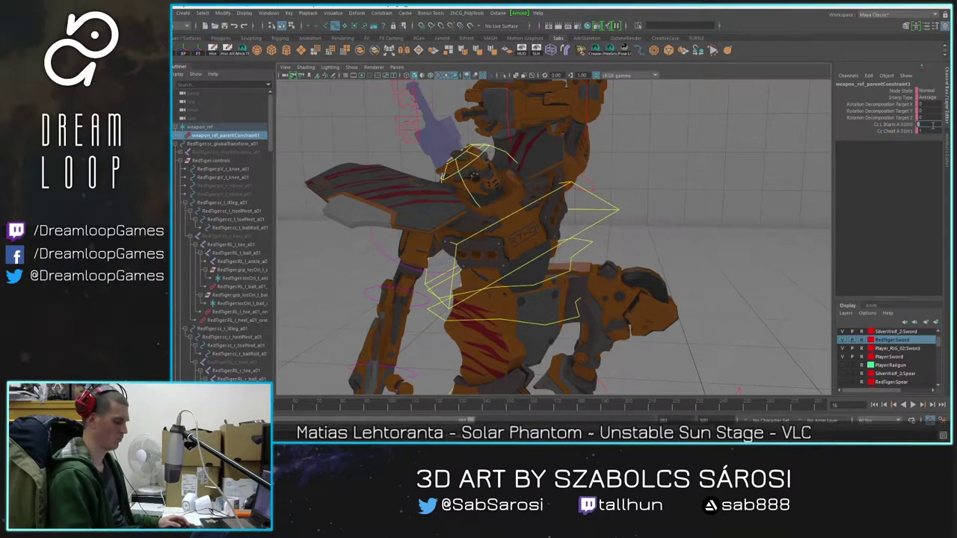
type("1")
key("Tab")
type("0")
key("Tab")
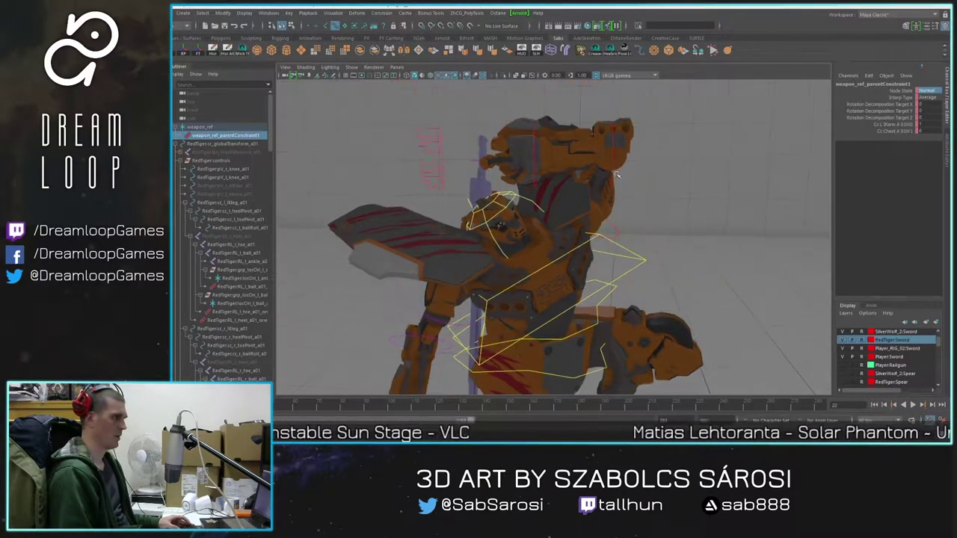
Step: Play back the motion and inspect the sword beside the left hand where the constraint changes from chest to arm
key("alt+v")
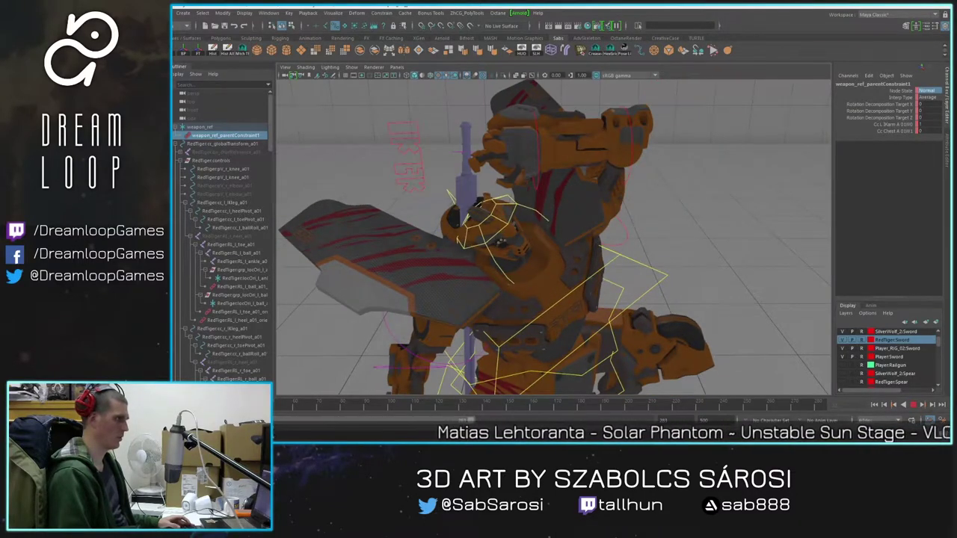
key("alt+v")
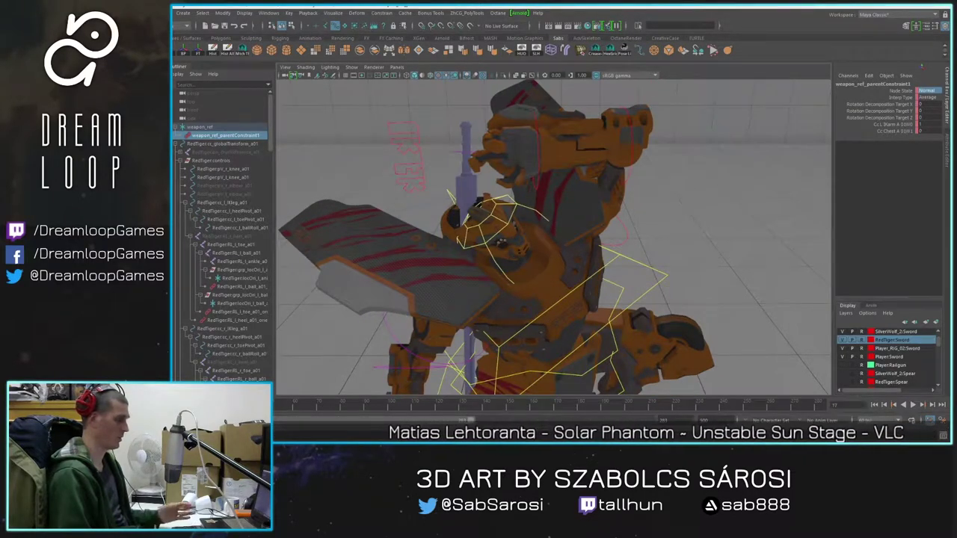
key("alt+v")
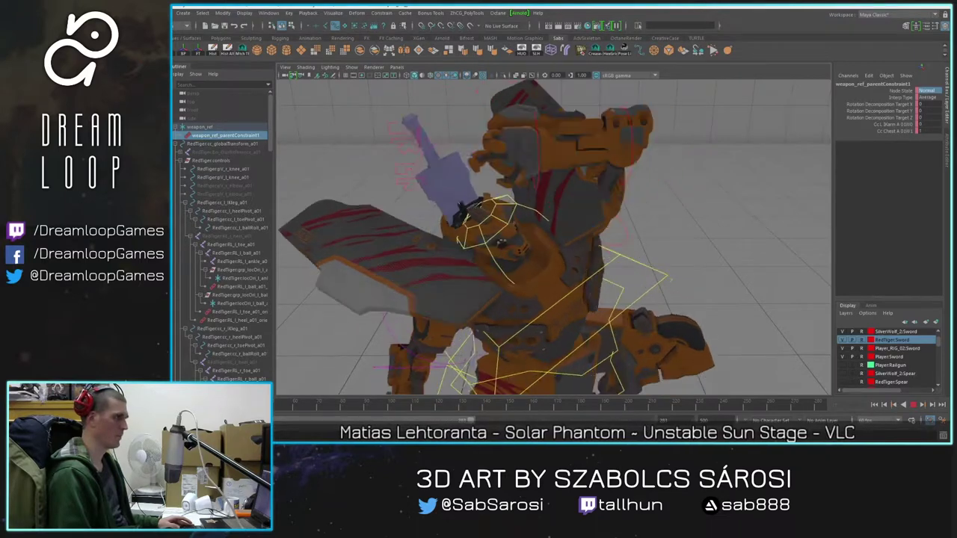
left_click_drag(461, 220, 486, 180, "alt")
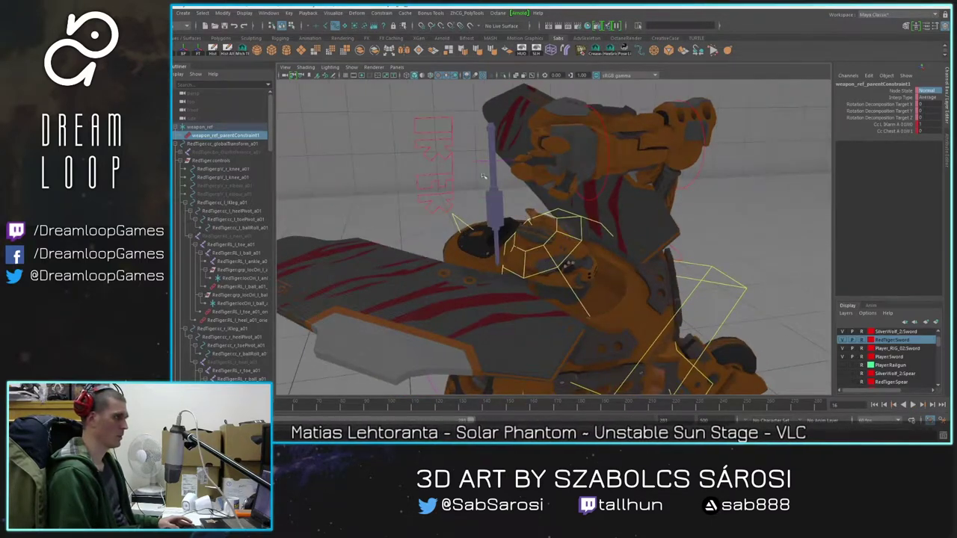
left_click(483, 161)
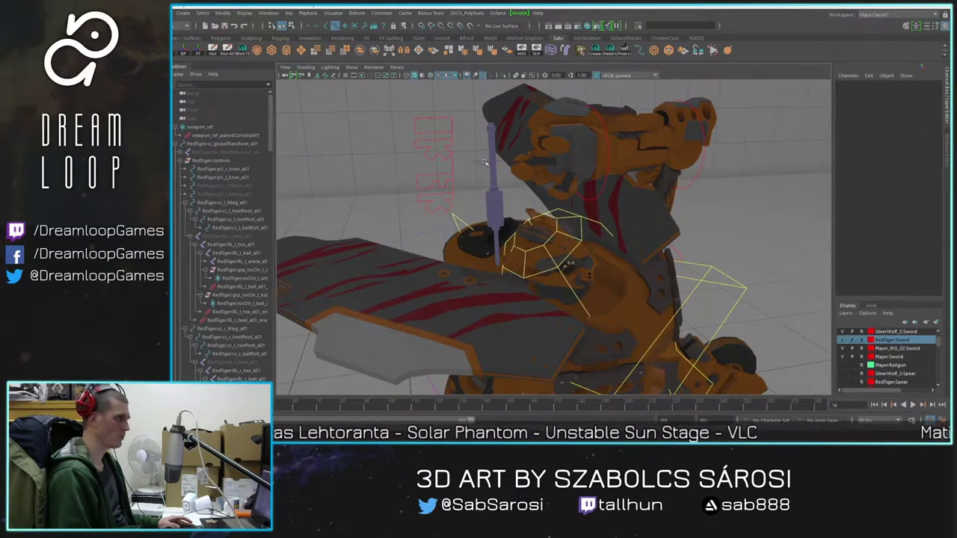
left_click_drag(502, 197, 490, 168, "alt")
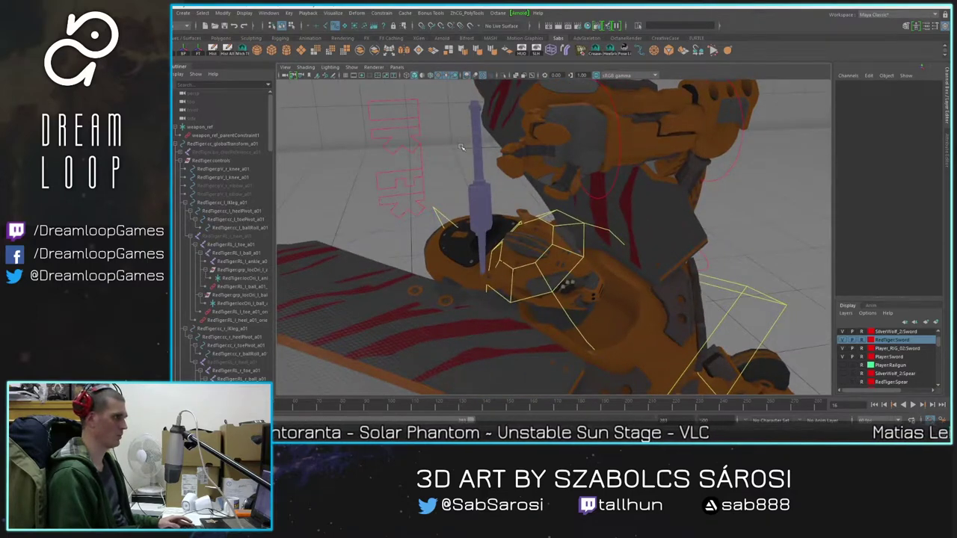
Step: Reselect the weapon_ref constraint and replay the motion, checking where the sword travels relative to the left arm up to frame 34
left_click(225, 136)
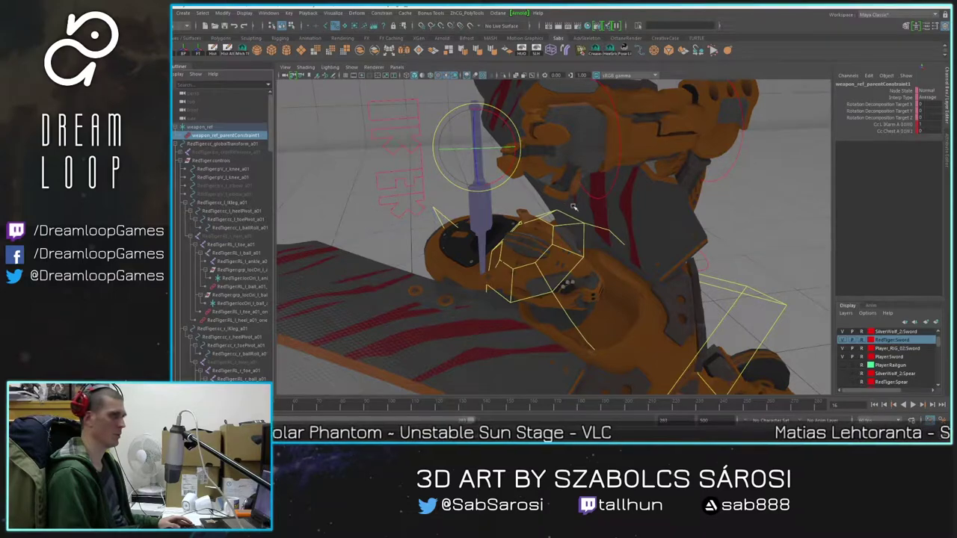
left_click_drag(574, 207, 641, 276, "alt")
key("alt+v")
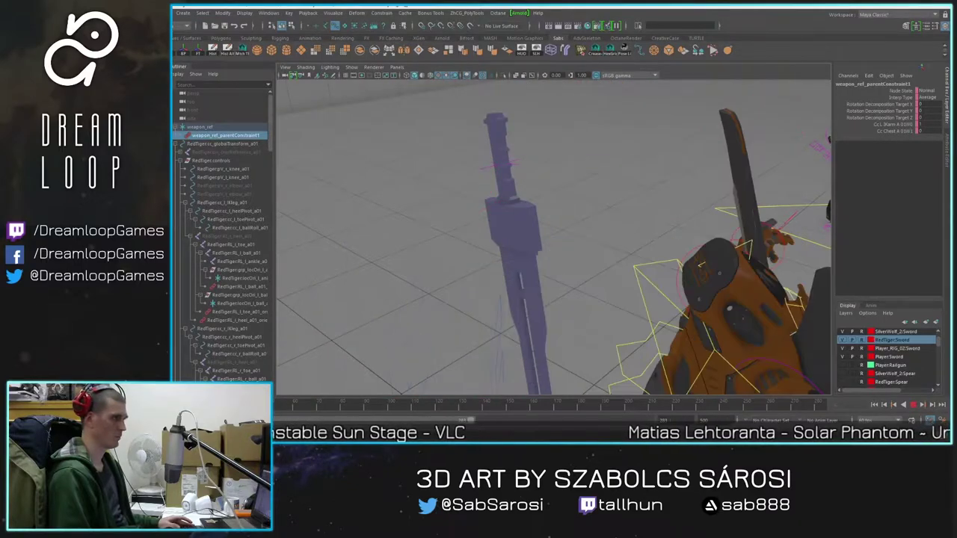
key("alt+v")
left_click_drag(613, 246, 506, 208, "alt")
scroll(593, 234, "down", 6)
Step: Switch RedTiger's left arm to IK at frame 34 by setting its IKFK value to 0
left_click(749, 296)
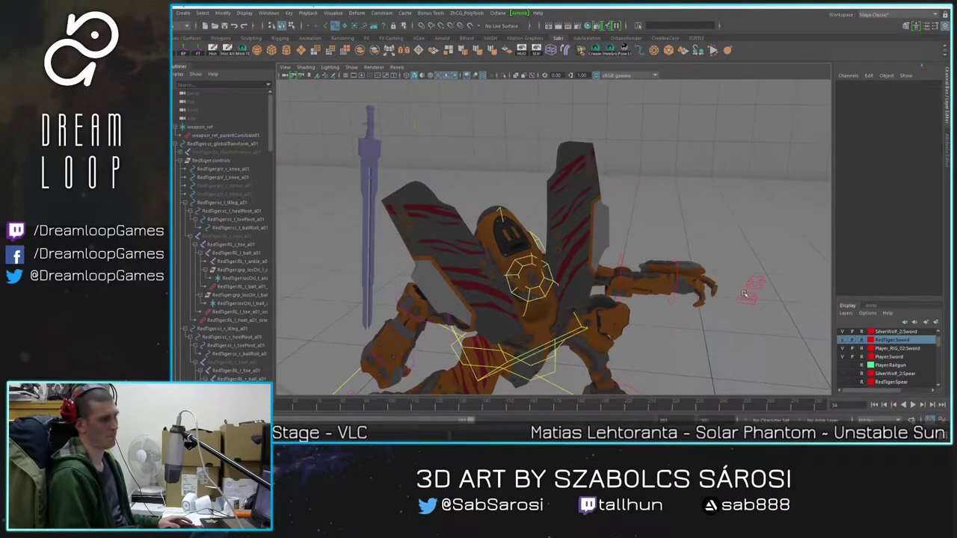
left_click(749, 295)
left_click(925, 91)
type("0")
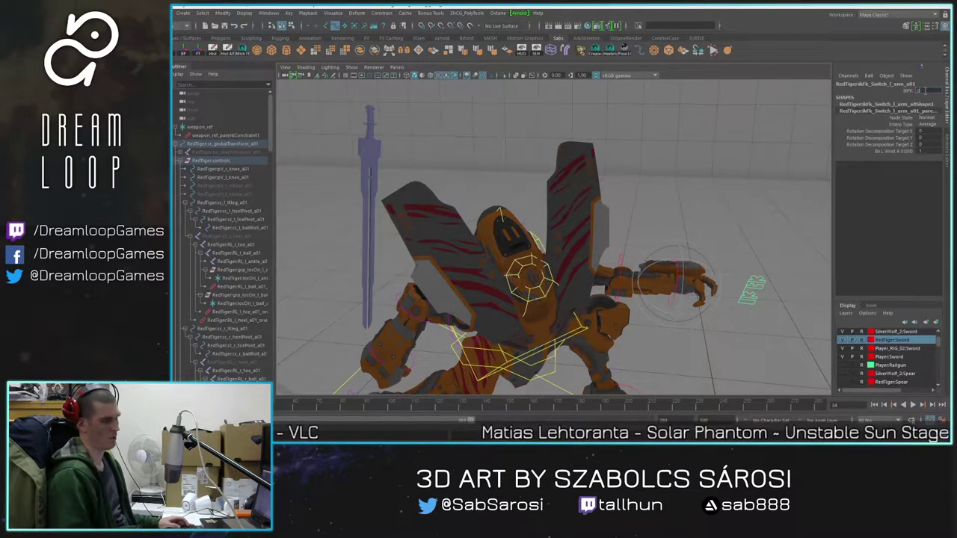
key("Return")
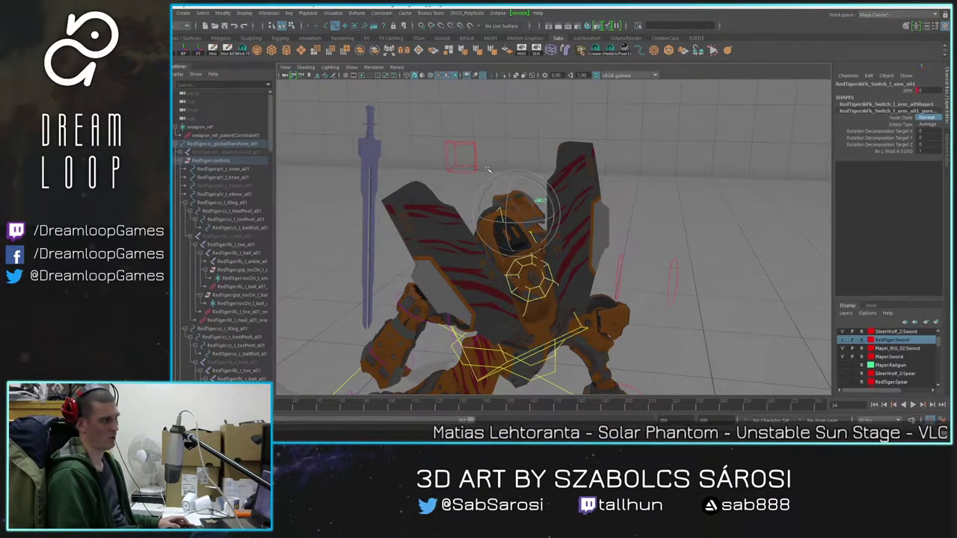
Step: Move the left IK arm control down in front of the lunging body, to about -12.8, -11, 30.2
left_click(477, 161)
left_click_drag(479, 161, 527, 156, "alt")
key("w")
left_click_drag(459, 120, 509, 243)
key("e")
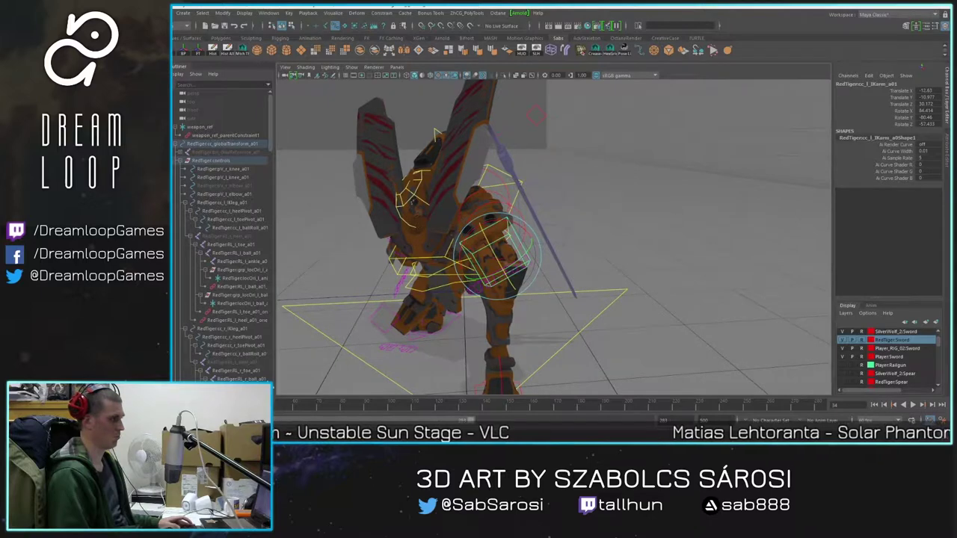
Step: Play back the lunge and examine the left arm and sword from several angles
key("alt+v")
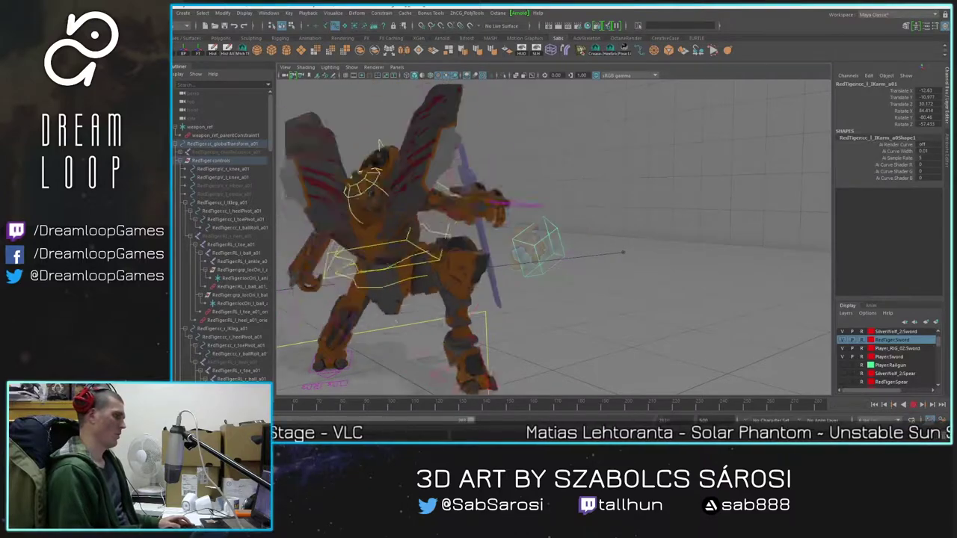
key("Escape")
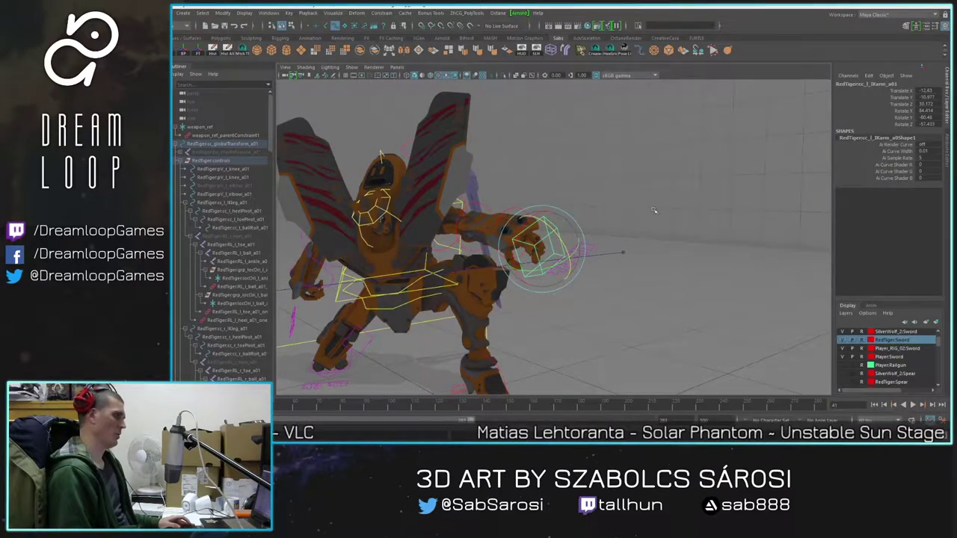
left_click_drag(478, 355, 557, 366, "alt")
middle_click_drag(557, 367, 580, 376, "alt")
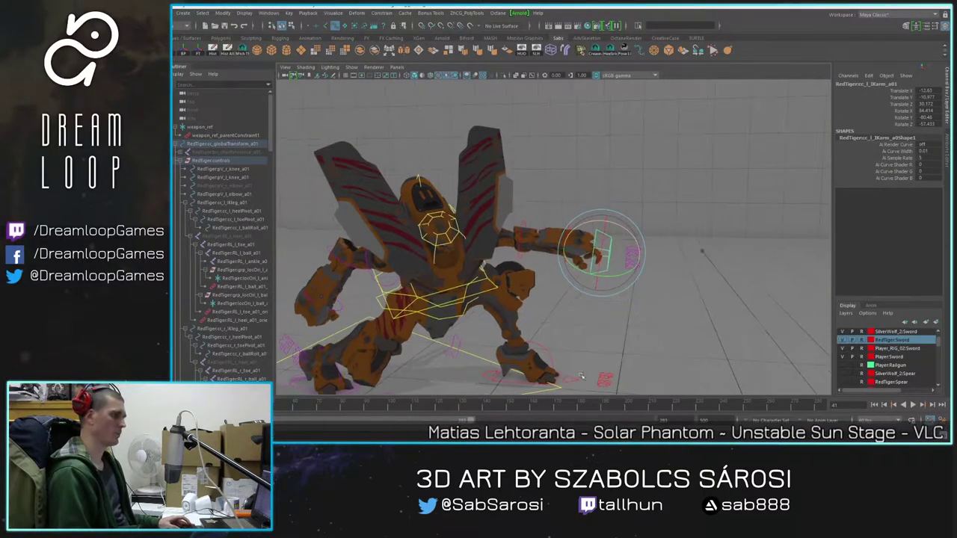
key("alt+v")
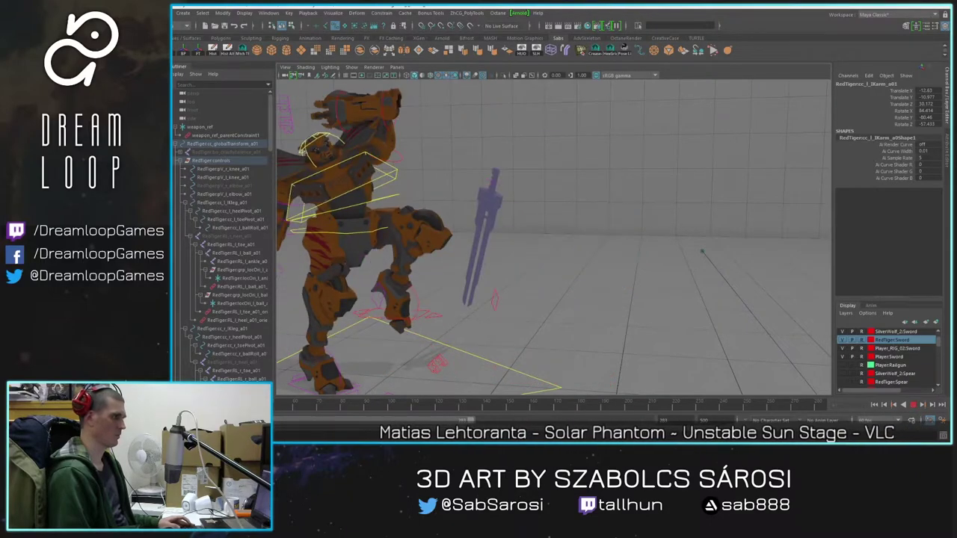
key("alt+v")
left_click_drag(625, 254, 511, 284, "alt")
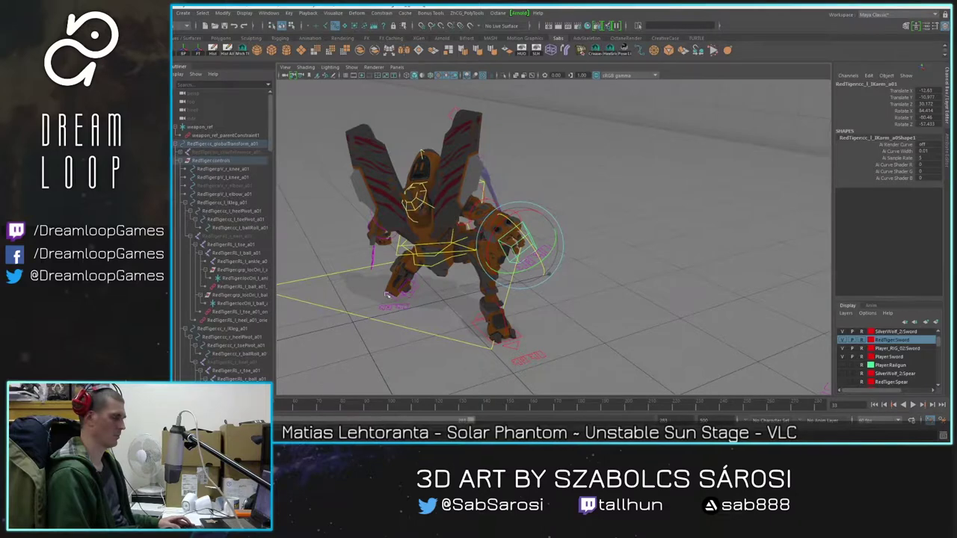
Step: Try deleting weapon_ref's parent constraint, preview the motion and select the unconstrained weapon_ref
left_click(228, 136)
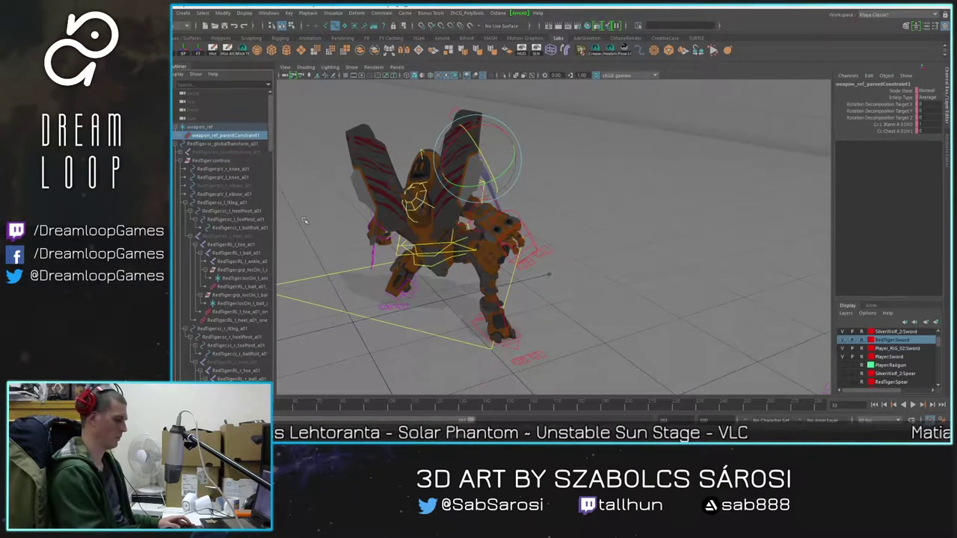
key("Delete")
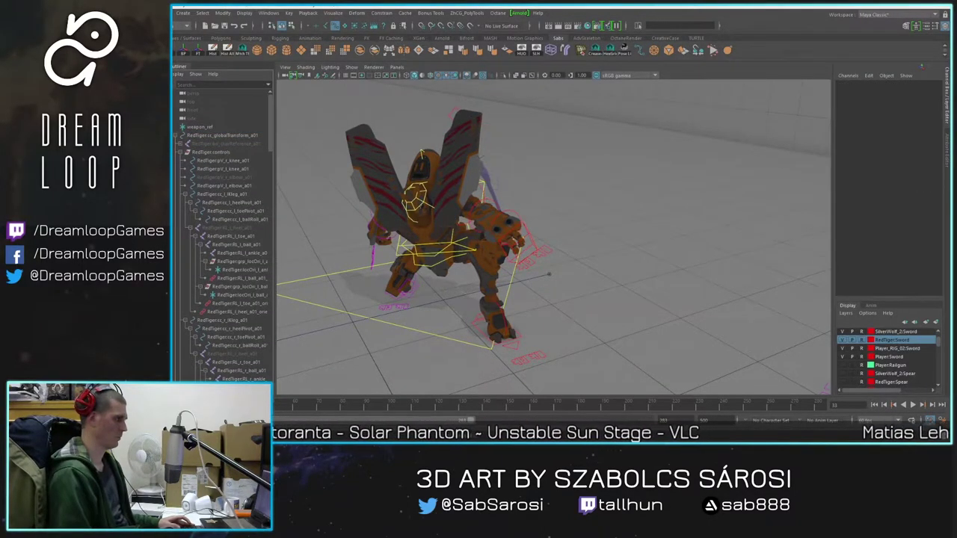
key("alt+v")
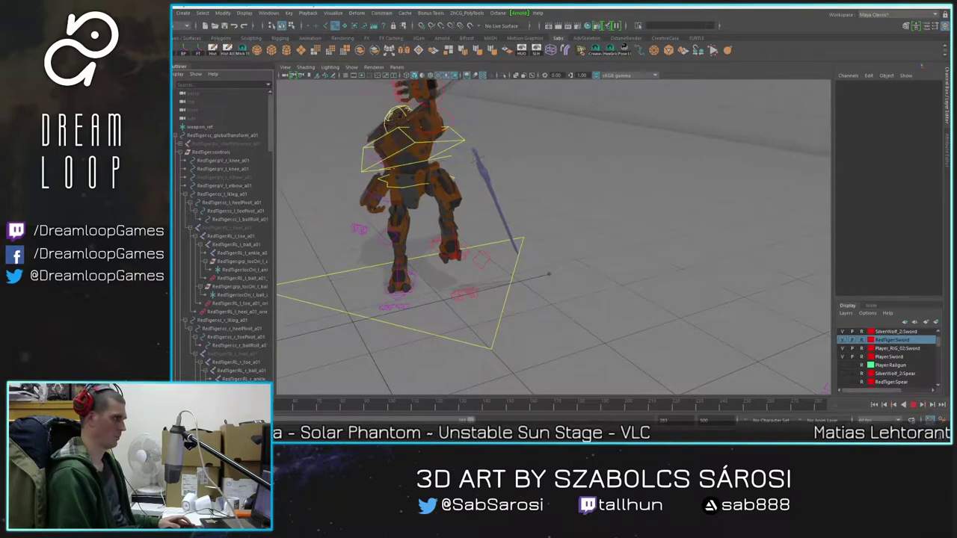
key("alt+v")
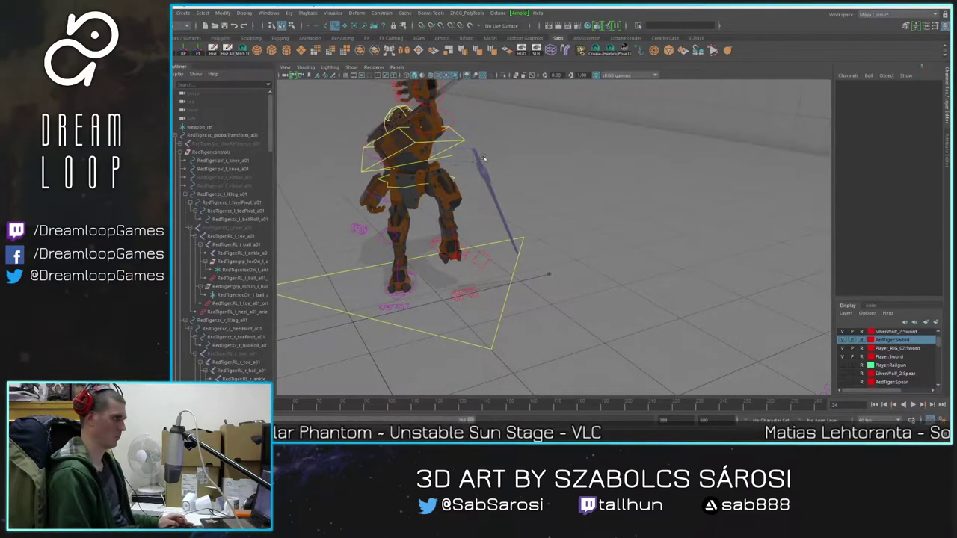
left_click(210, 128)
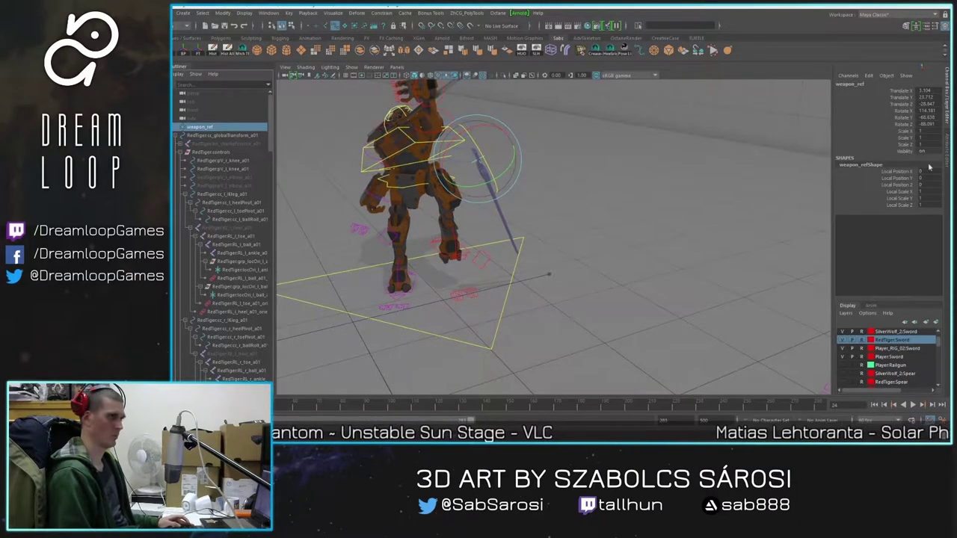
Step: Undo the deletion of weapon_ref's parent constraint and select the constraint again
key("ctrl+z")
key("ctrl+z")
key("ctrl+z")
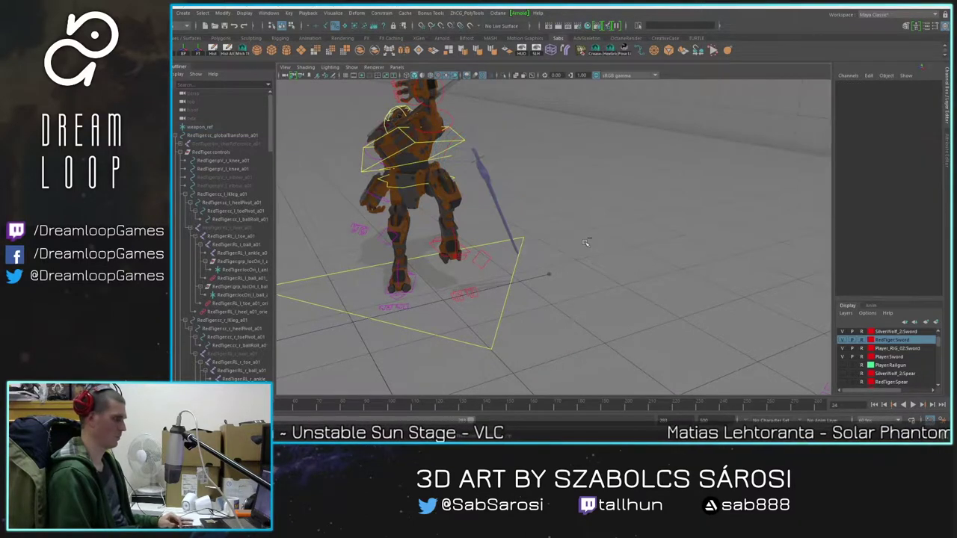
key("ctrl+z")
left_click(243, 137)
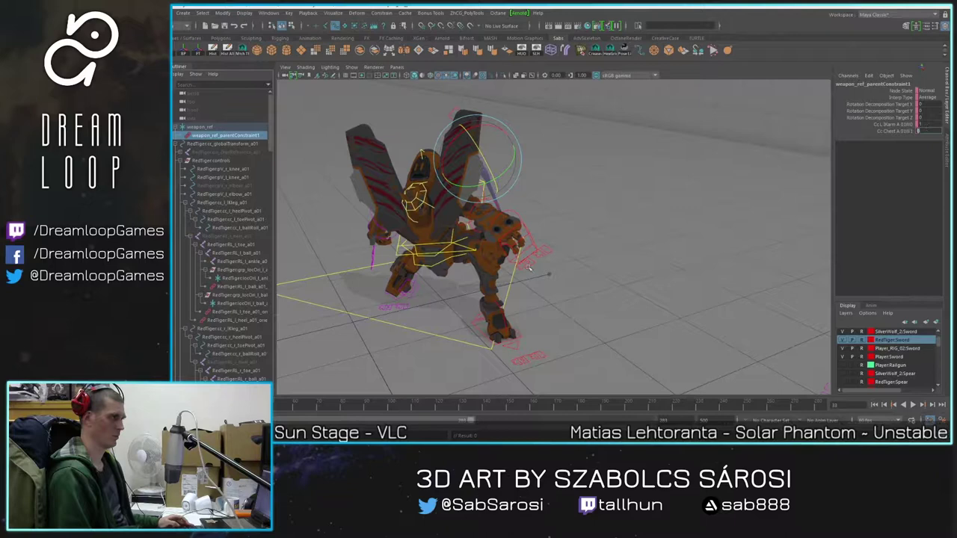
Step: Play back the lunge and check the IK/FK attribute on the left arm's switch control
key("alt+v")
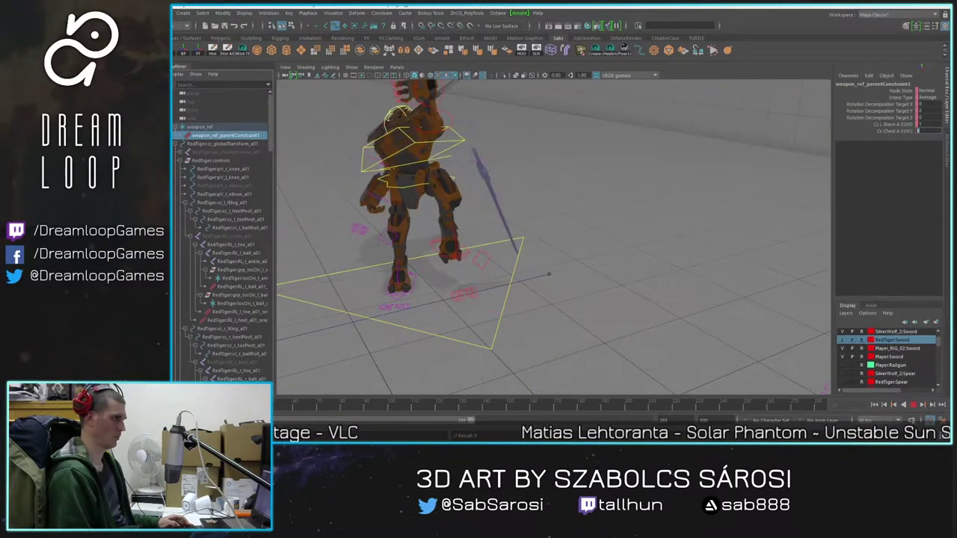
key("alt+v")
left_click(504, 213)
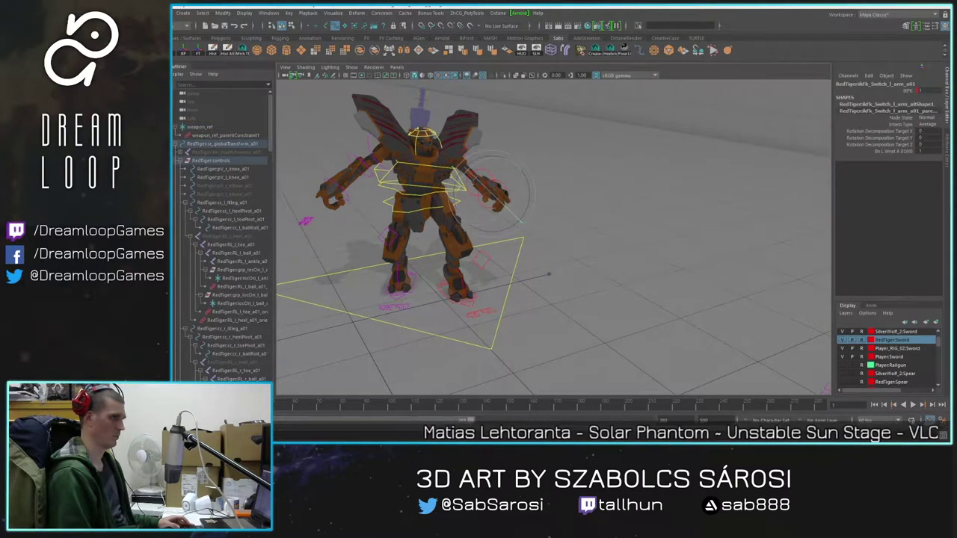
left_click(909, 90)
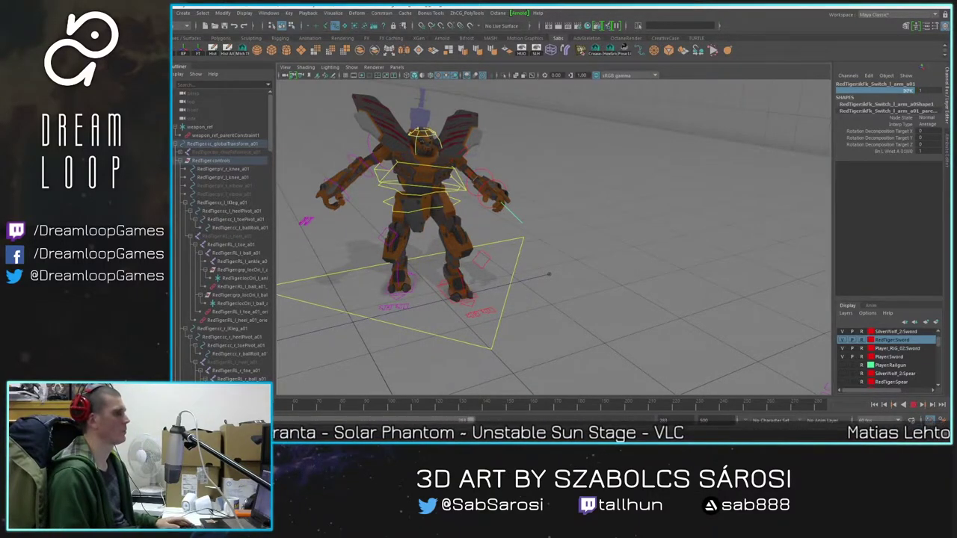
key("alt+v")
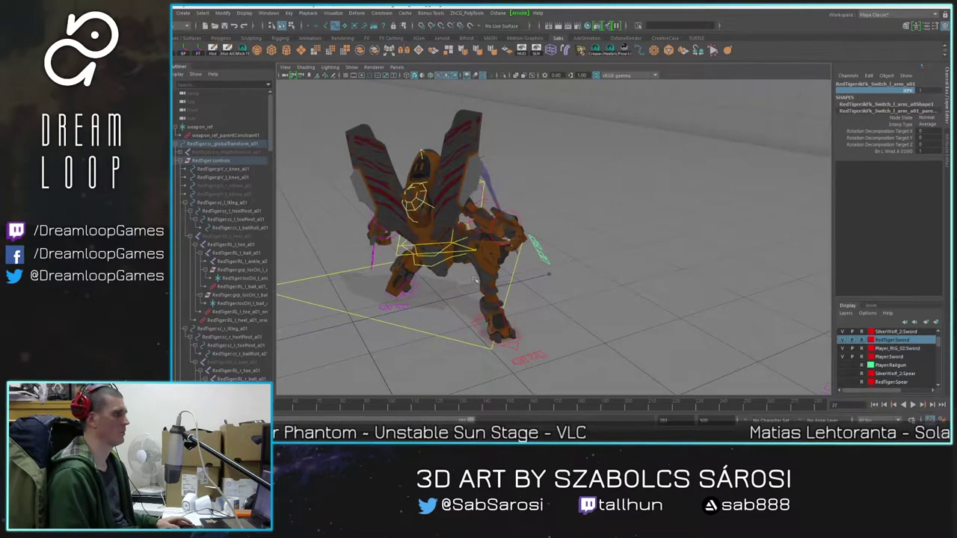
Step: Try to move and rotate weapon_ref toward the grey robot with its parent constraint still attached
left_click(217, 128)
left_click_drag(534, 175, 548, 231, "alt")
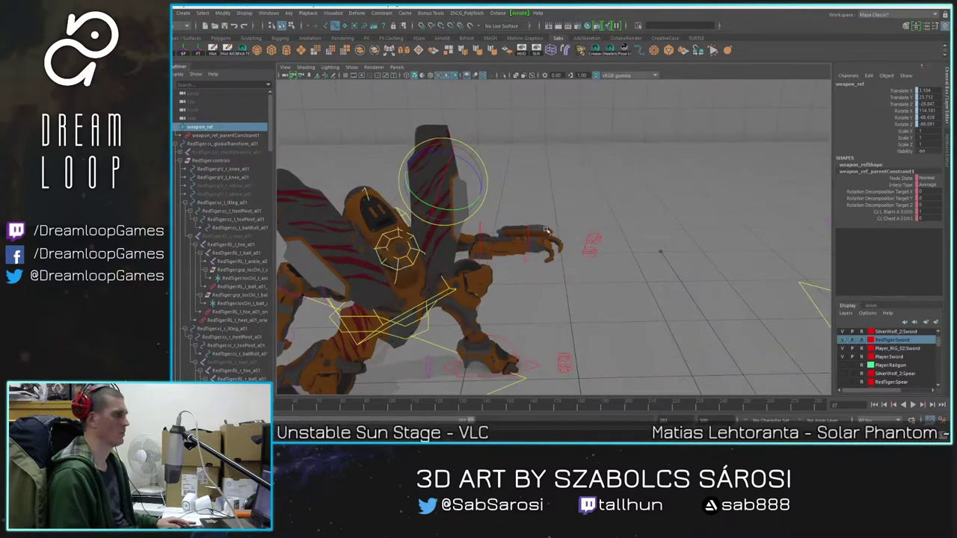
right_click_drag(548, 231, 540, 217, "alt")
key("w")
left_click_drag(457, 176, 700, 194)
key("e")
left_click_drag(598, 110, 589, 111)
left_click_drag(644, 140, 596, 111, "alt")
middle_click_drag(596, 110, 516, 109, "alt")
key("w")
left_click_drag(647, 212, 692, 211, "alt")
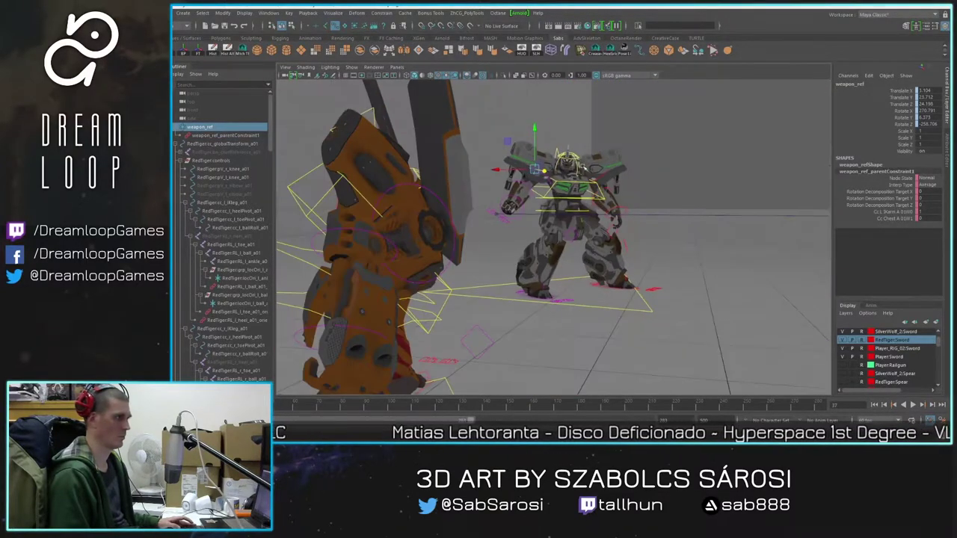
Step: Delete weapon_ref's parent constraint and select weapon_ref again
left_click(210, 137)
key("Delete")
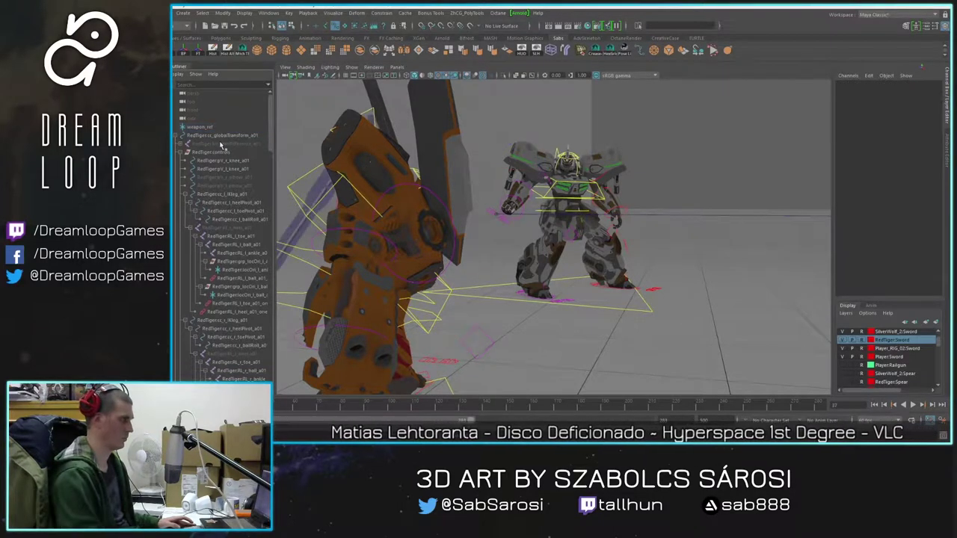
left_click(227, 128)
Step: Move weapon_ref over to the grey robot, to Z about 23.8, and rotate it to about 262.6, -6.6, -271.9
left_click_drag(511, 181, 480, 184, "alt")
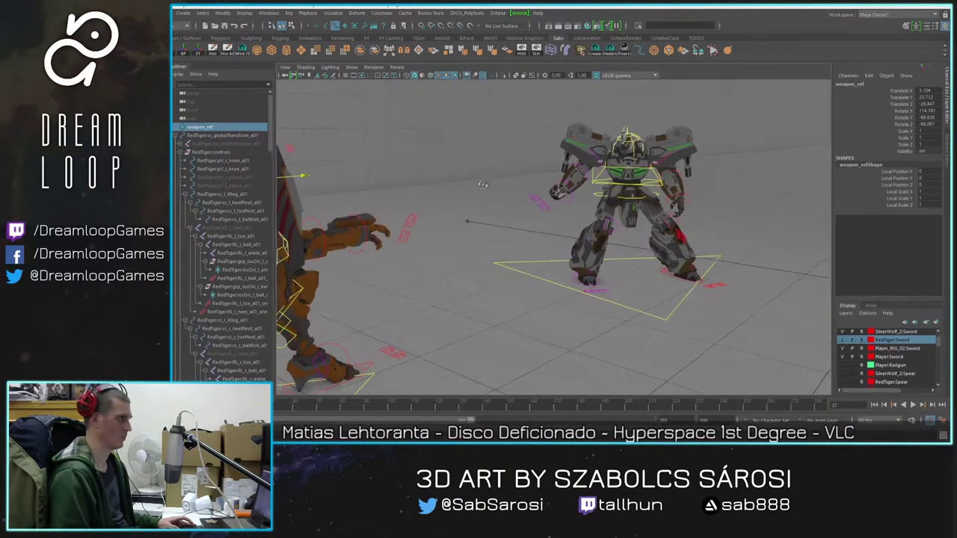
left_click_drag(305, 177, 606, 217)
key("e")
mouse_move(570, 138)
left_mouse_down()
mouse_move(516, 268)
mouse_move(528, 260)
left_mouse_up()
mouse_move(598, 154)
left_mouse_down()
mouse_move(607, 168)
mouse_move(566, 177)
mouse_move(506, 169)
left_mouse_up()
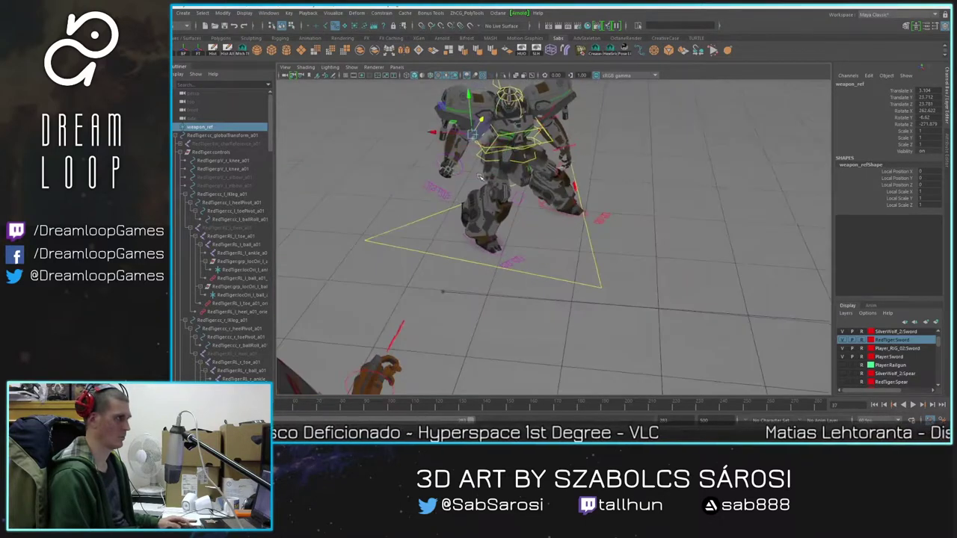
Step: Drive the sword into the grey robot's torso with weapon_ref at about 0.2, 19.7, 19.5, and key it at frame 37
middle_click_drag(506, 169, 512, 140, "alt")
key("w")
left_click_drag(491, 117, 512, 118)
left_click_drag(584, 187, 530, 154, "alt")
middle_click_drag(530, 154, 419, 165, "alt")
left_click_drag(568, 171, 520, 177, "alt")
left_click_drag(535, 113, 509, 137)
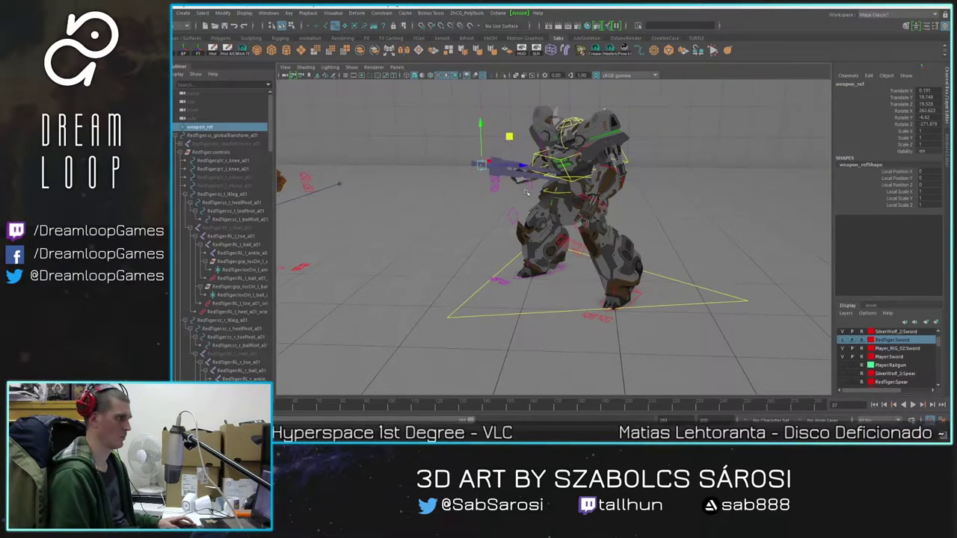
middle_click_drag(533, 195, 574, 196, "alt")
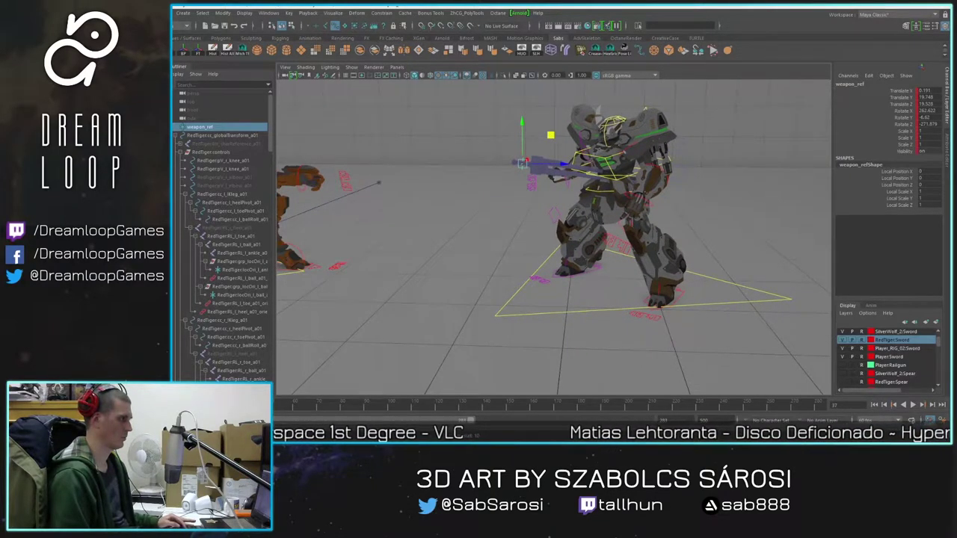
Step: Place weapon_ref on RedTiger's back in the starting pose, at about 1.7, 29.4, -47.9 with rotation about 170.6, 7.5, -190.8
key("alt+v")
key("Escape")
left_click_drag(613, 178, 694, 224, "alt")
key("e")
left_click_drag(752, 221, 616, 237)
key("w")
left_click_drag(568, 209, 484, 158)
Step: At the raised-arm pose, move weapon_ref into RedTiger's raised hand at about 2.7, 32.1, -51.9, rotated about 277.5, 72.2, -84.8
mouse_move(155, 404)
left_mouse_down()
mouse_move(228, 405)
mouse_move(155, 405)
left_mouse_up()
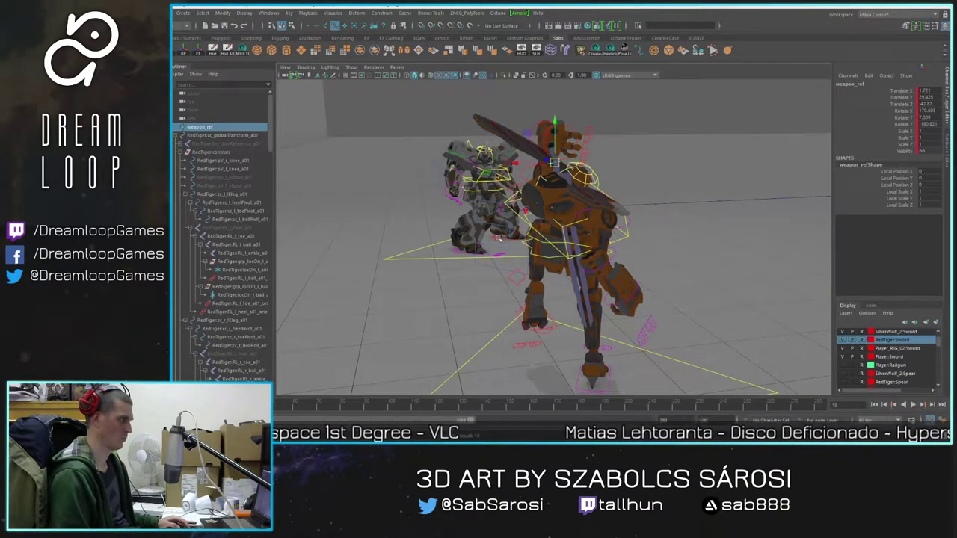
left_click_drag(555, 127, 559, 95)
left_click_drag(610, 215, 662, 210, "alt")
key("e")
left_click_drag(640, 114, 621, 112)
left_click_drag(632, 114, 665, 177, "alt")
key("w")
left_click_drag(722, 225, 617, 187, "alt")
left_click_drag(509, 116, 577, 155)
middle_click_drag(637, 169, 617, 158, "alt")
left_click_drag(669, 137, 688, 125)
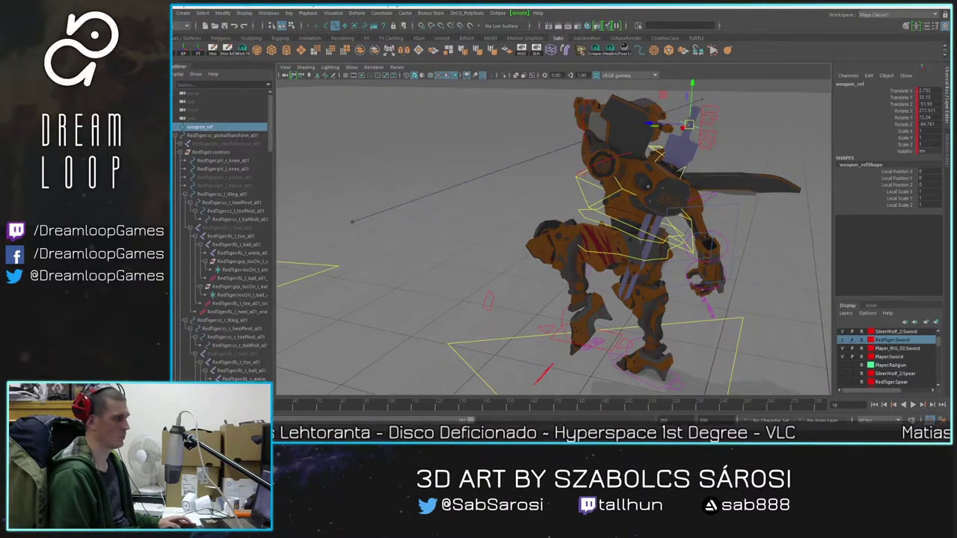
Step: Preview the sword's motion and set another key on weapon_ref while RedTiger still holds the raised-arm pose
key("alt+v")
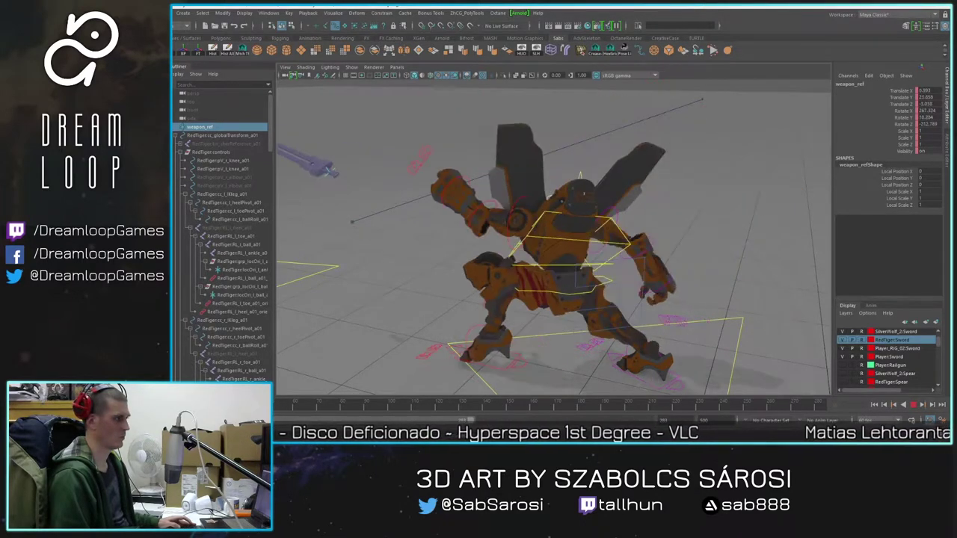
middle_click_drag(311, 163, 369, 179, "alt")
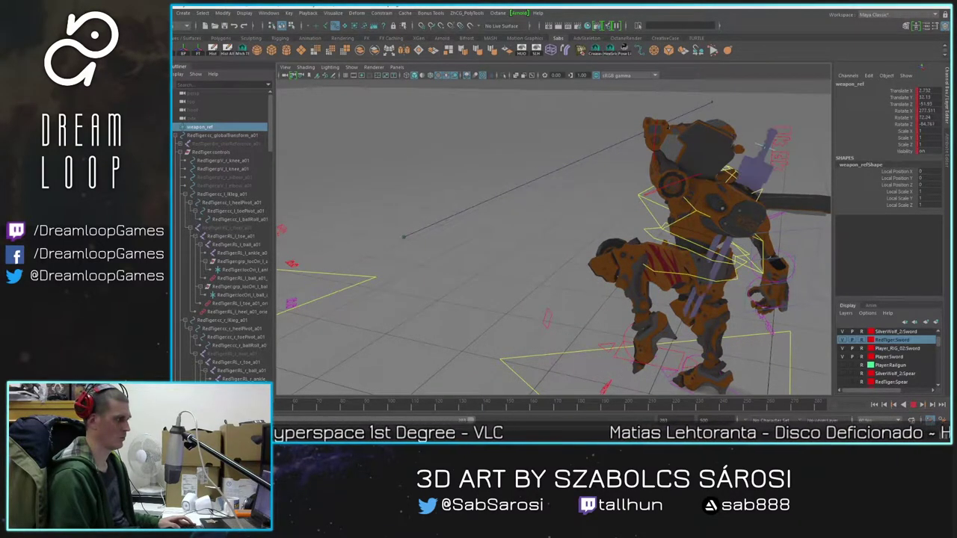
key("alt+v")
key("s")
key("alt+v")
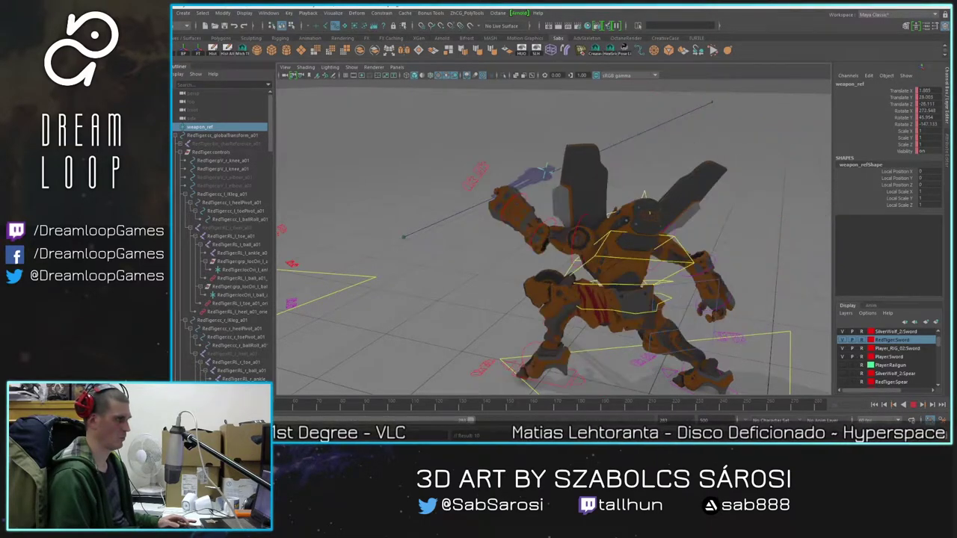
key("alt+v")
Step: Replay the sword's flight to the grey robot from a side view and scrub through the frames
left_click_drag(672, 225, 459, 216, "alt")
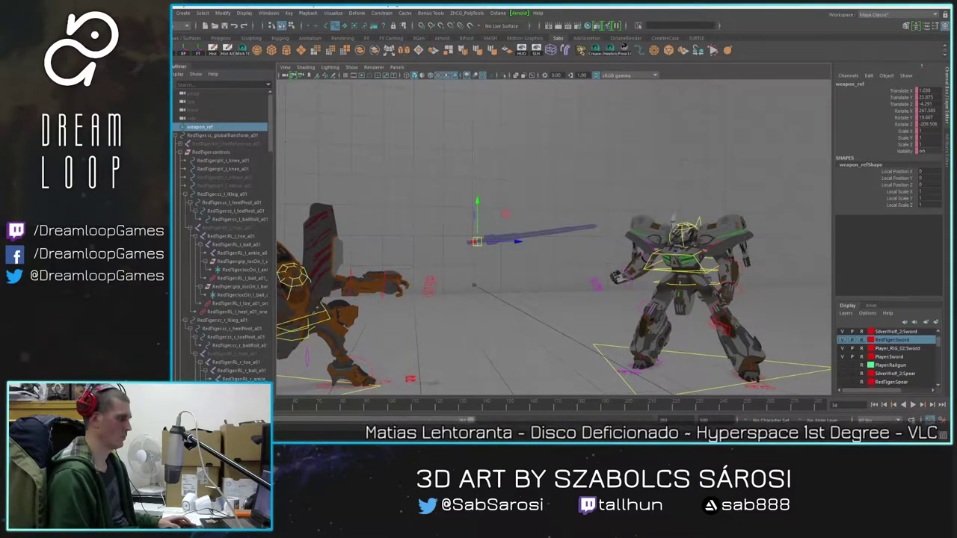
left_click(874, 405)
right_click_drag(822, 380, 773, 372, "alt")
left_click(913, 405)
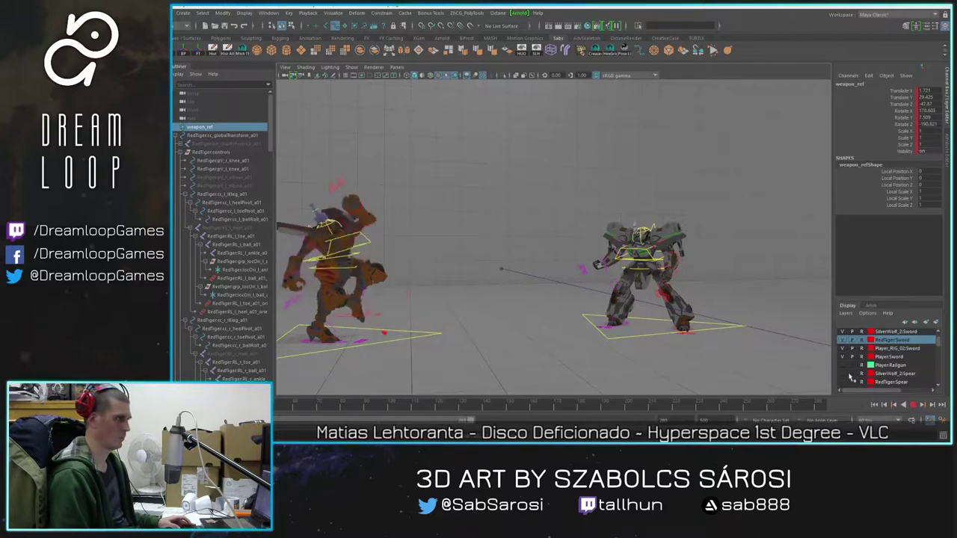
left_click(913, 406)
left_click_drag(261, 404, 242, 404)
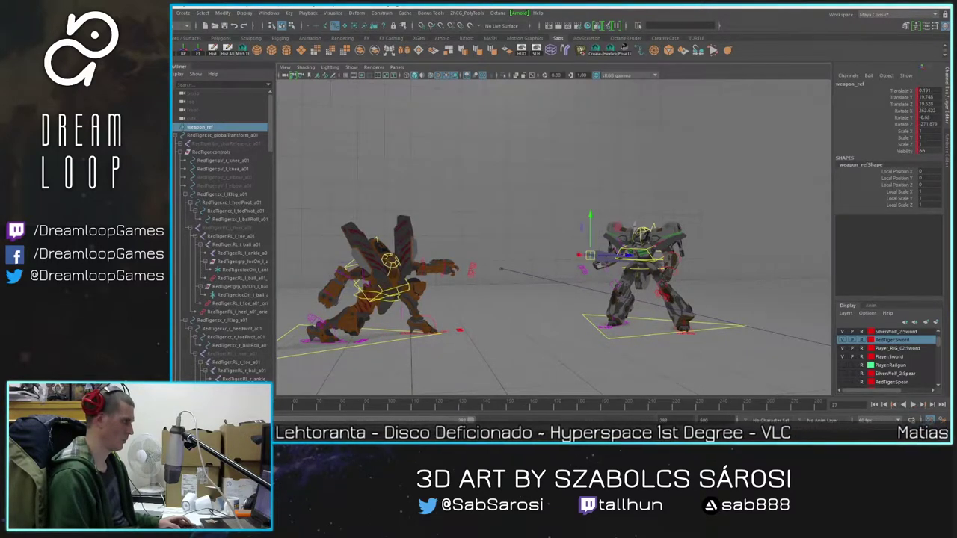
Step: Select all of RedTiger's controls and replay the lunge from the first frame several times to judge the timing
right_click_drag(398, 287, 359, 292, "alt")
left_click_drag(240, 405, 191, 405)
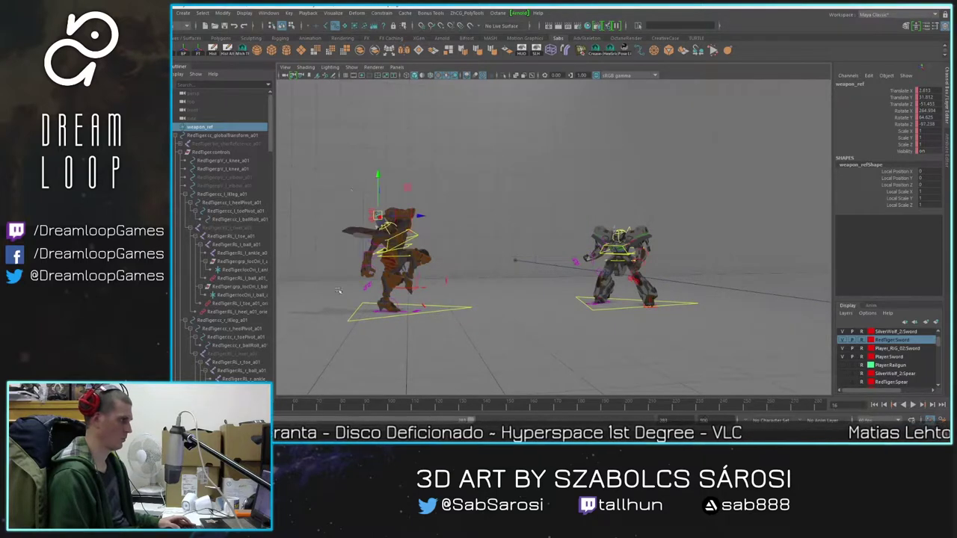
left_click_drag(336, 207, 470, 320)
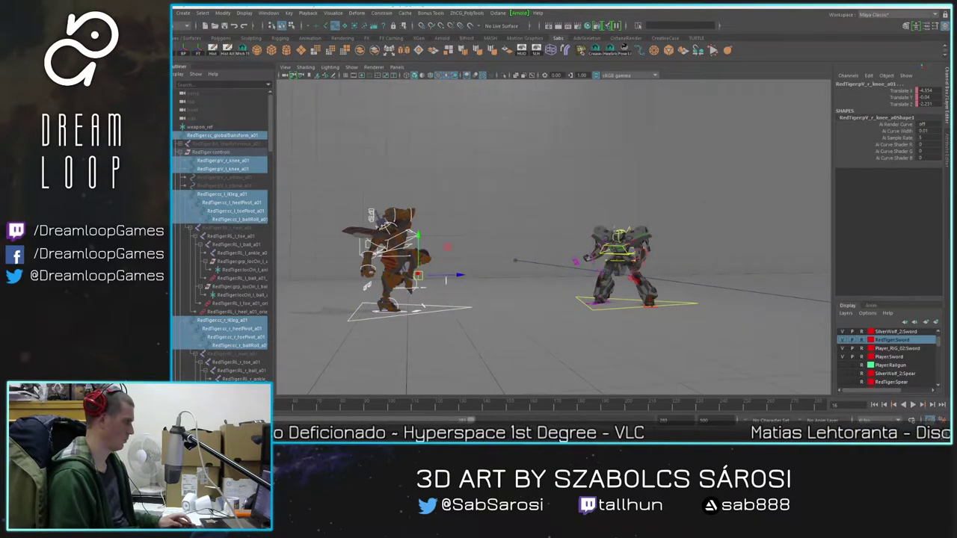
key("alt+shift+v")
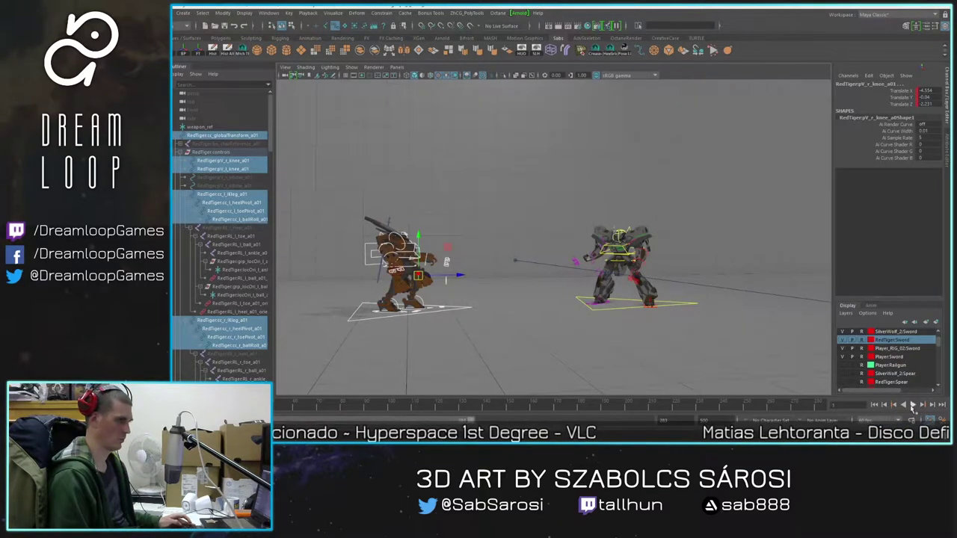
left_click(912, 404)
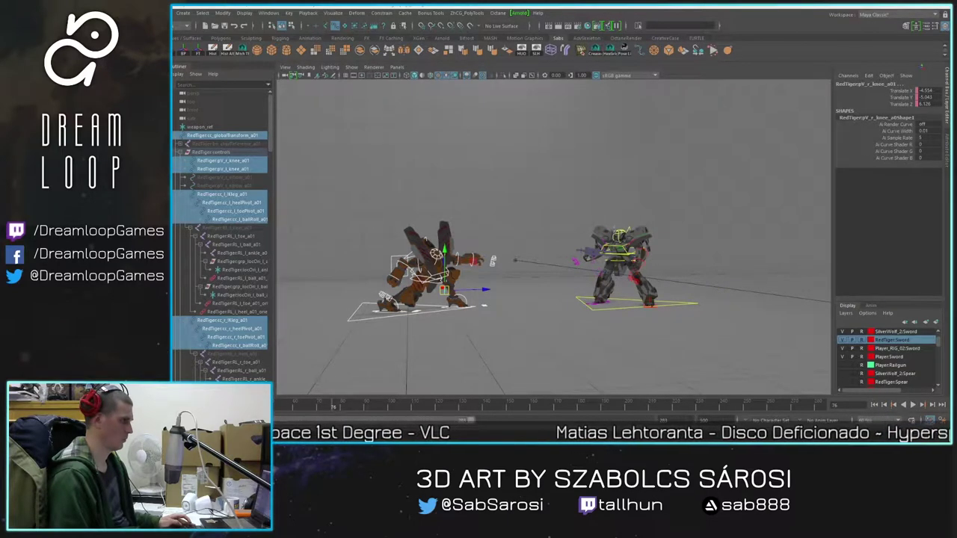
left_click(874, 404)
left_click(918, 406)
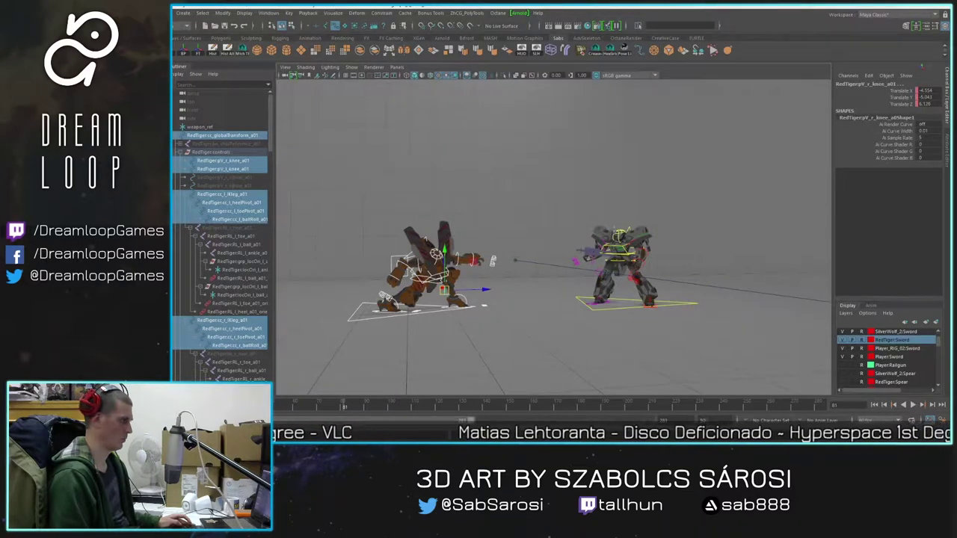
left_click(911, 406)
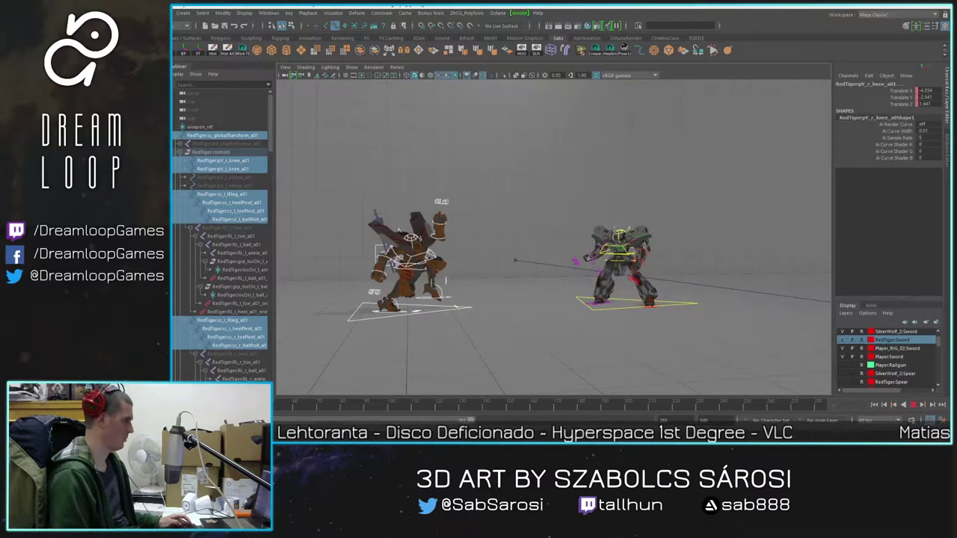
key("alt+v")
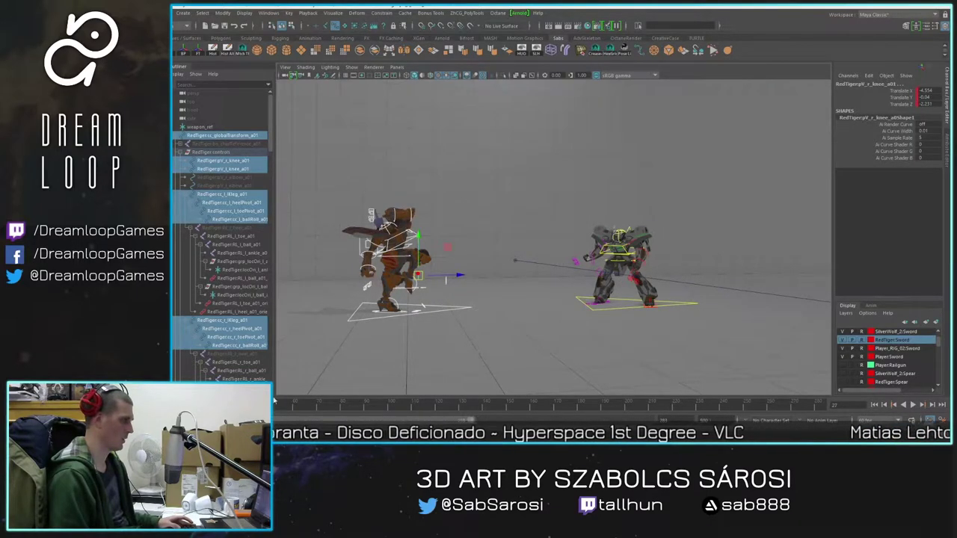
key("alt+v")
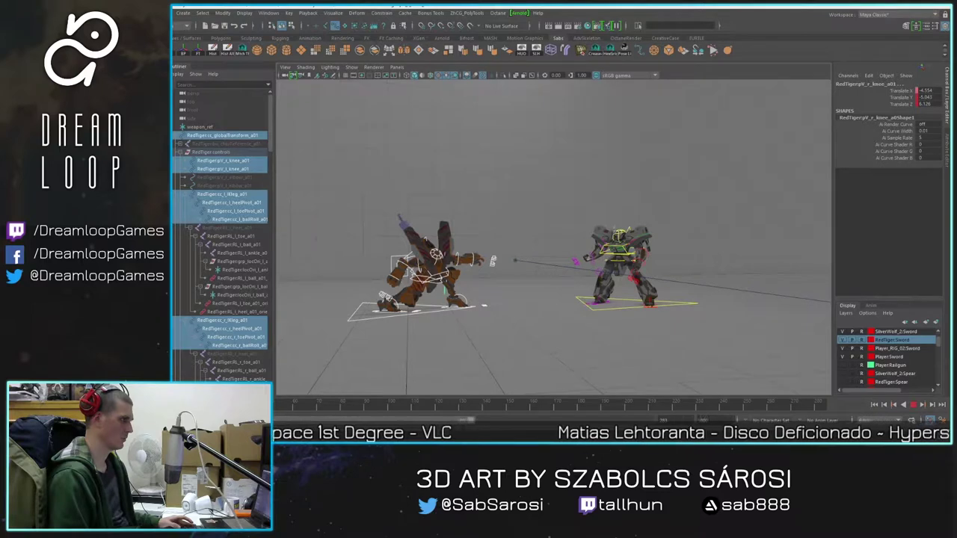
Step: At frame 29, move weapon_ref from behind RedTiger to the outstretched left hand, at about 2.4, 20.2, -18
scroll(453, 272, "up", 2)
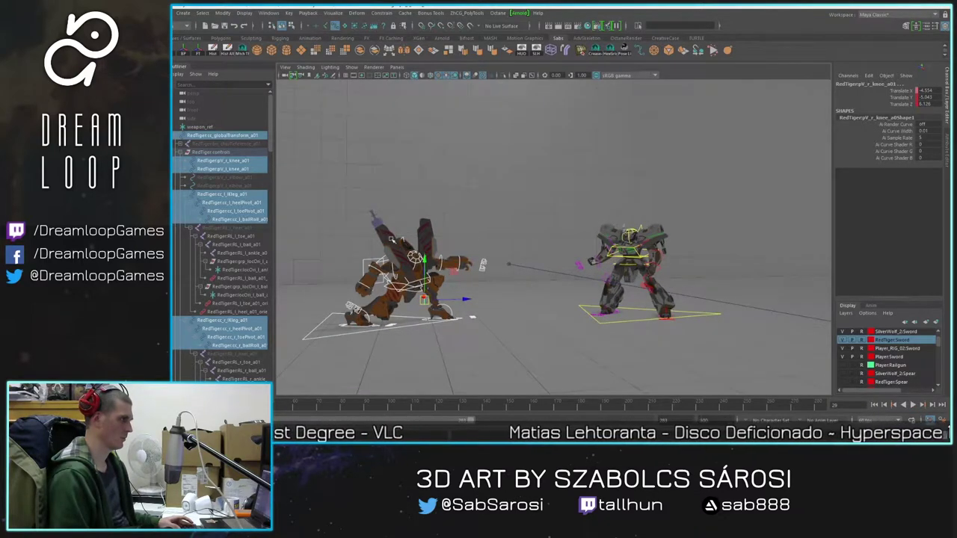
left_click(375, 214)
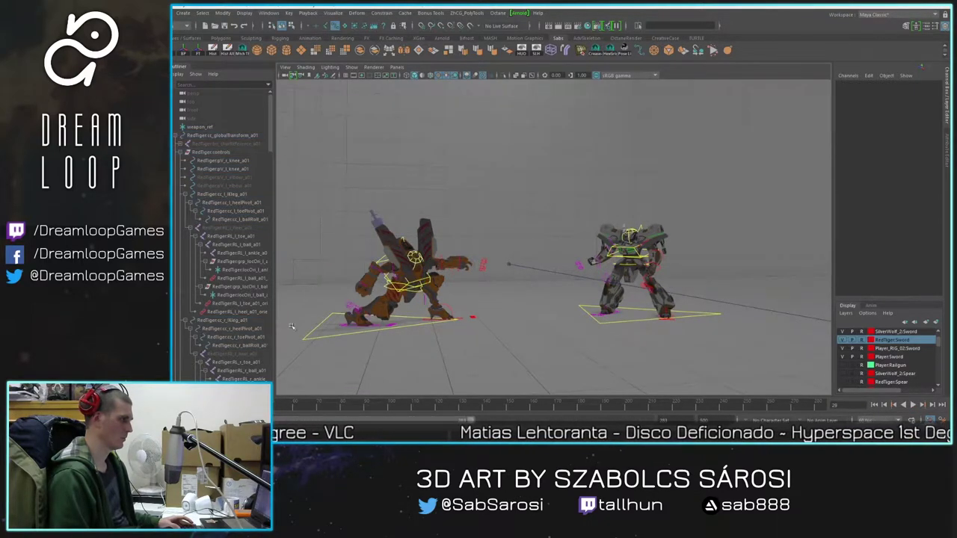
scroll(370, 216, "up", 3)
middle_click_drag(354, 192, 423, 194, "alt")
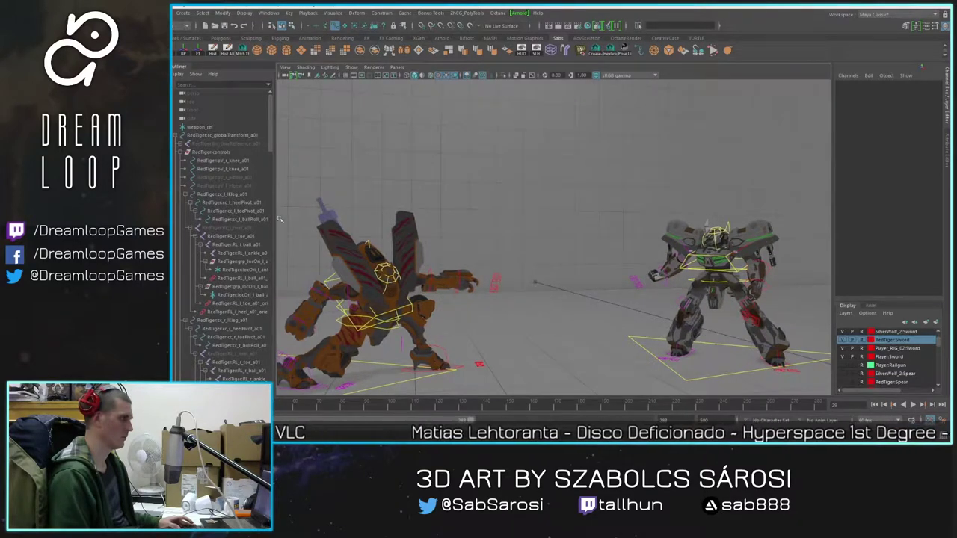
left_click(229, 128)
left_click_drag(368, 207, 516, 265)
left_click_drag(506, 183, 497, 236)
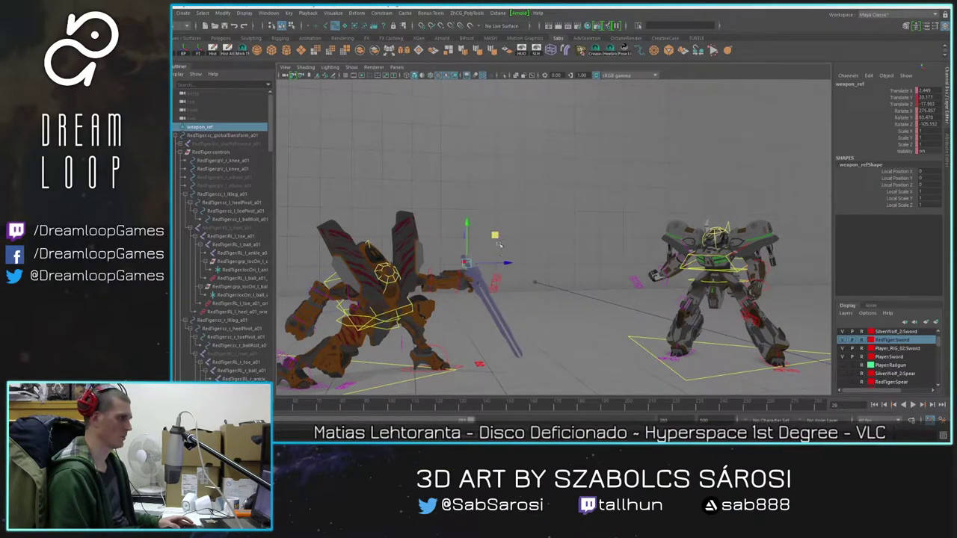
Step: Rotate weapon_ref to about 263.6, -2, -50.7 so the sword points at the grey robot, and seat it in the hand at about 1.4, 15.8, -18.2
key("e")
left_click_drag(450, 254, 480, 276)
left_click_drag(497, 283, 449, 279, "alt")
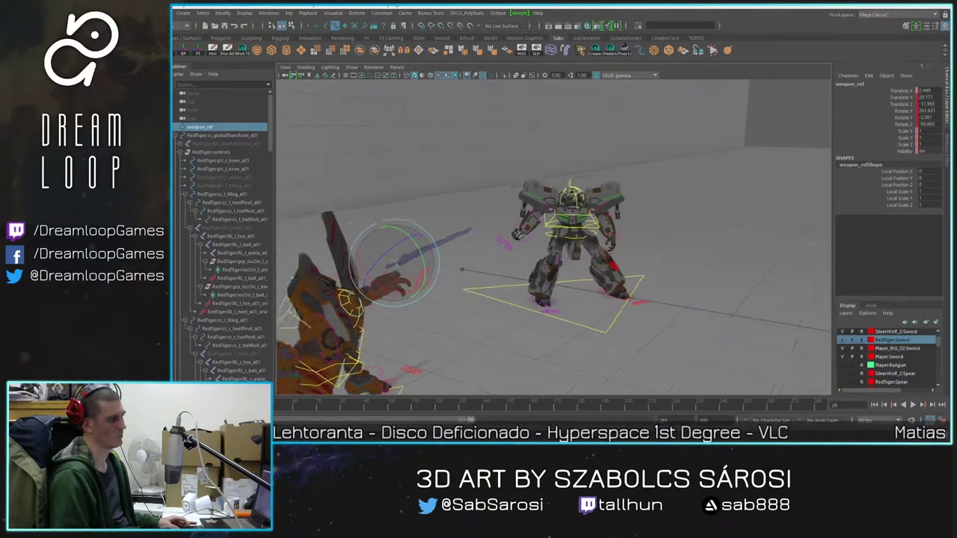
middle_click_drag(448, 280, 502, 279, "alt")
key("w")
left_click_drag(478, 259, 484, 281)
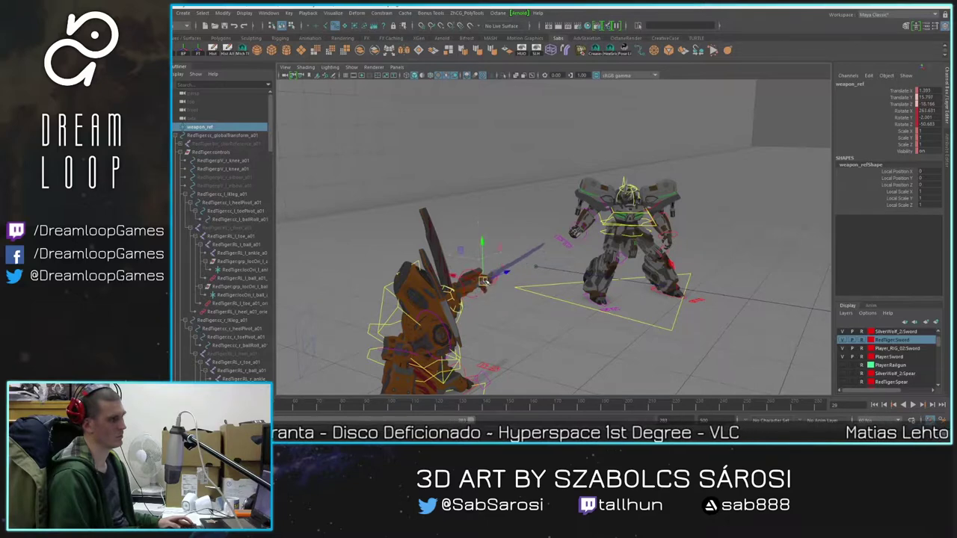
Step: Replay RedTiger's lunge and sword throw from the first frame in a side view, stopping to check the sword in the windup
key("alt+v")
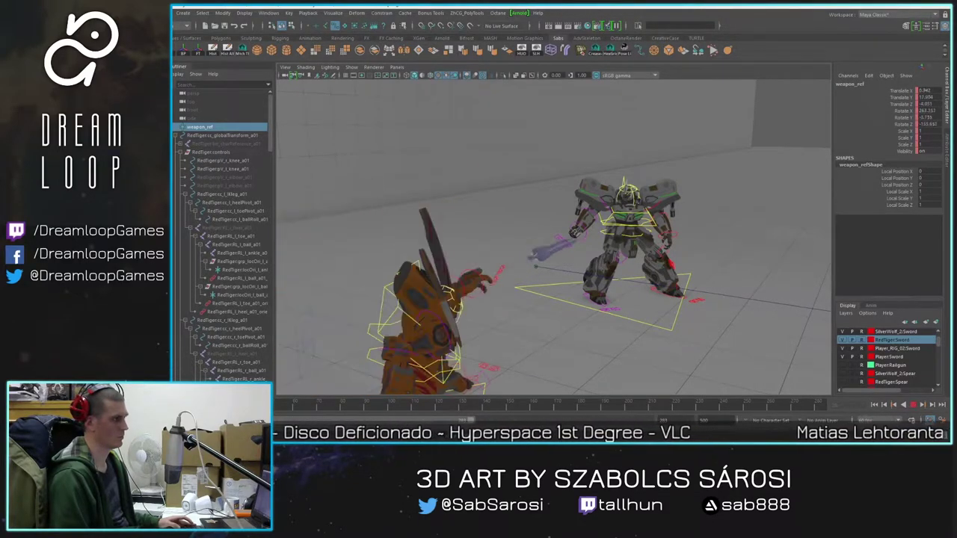
left_click(873, 403)
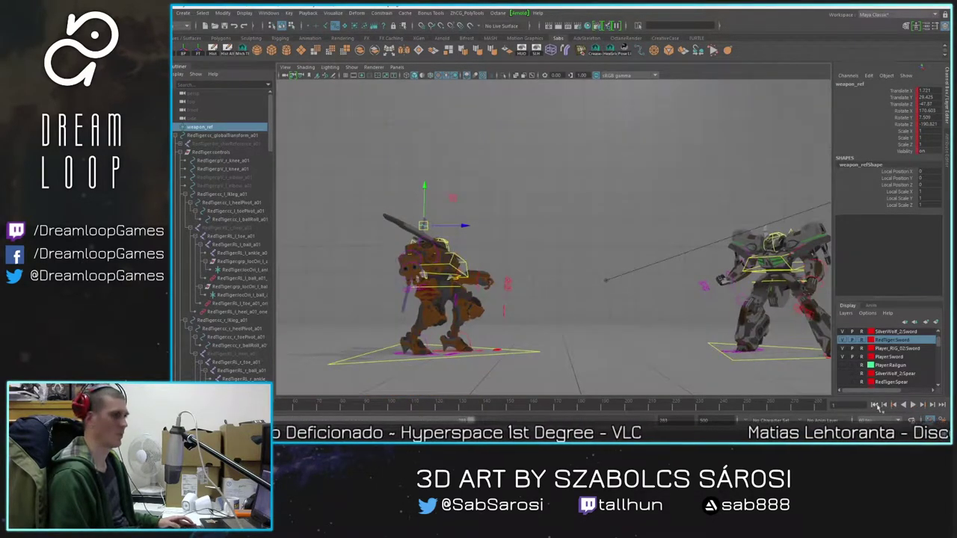
left_click(910, 405)
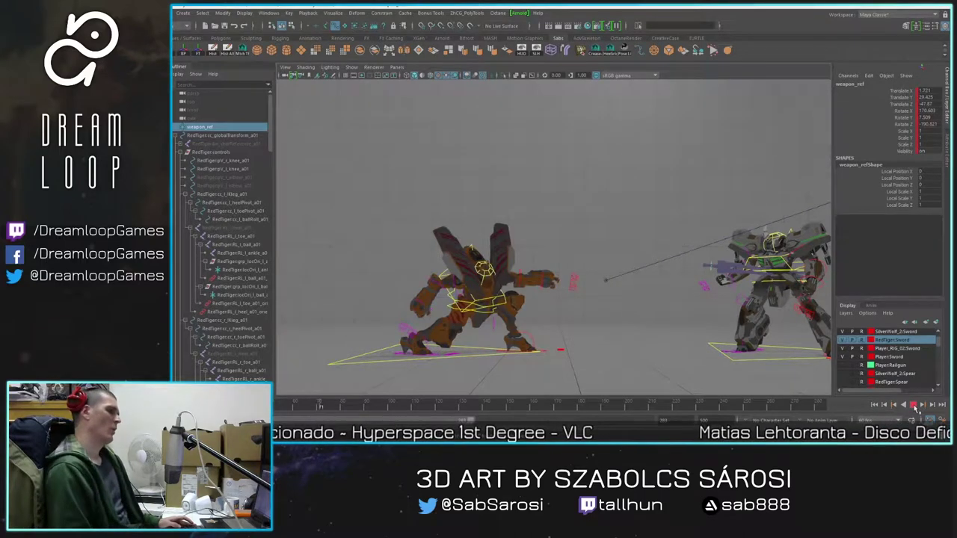
key("alt+v")
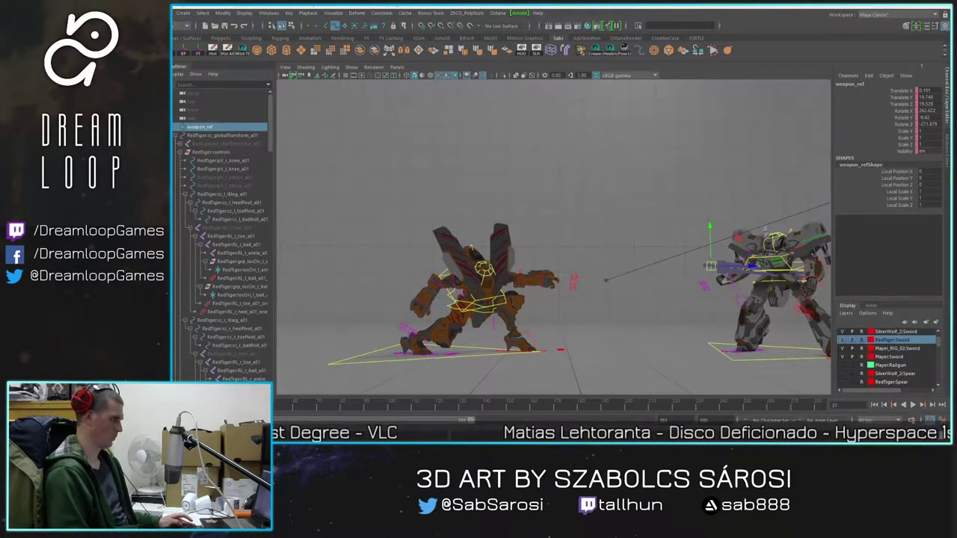
key("alt+shift+v")
left_click(916, 407)
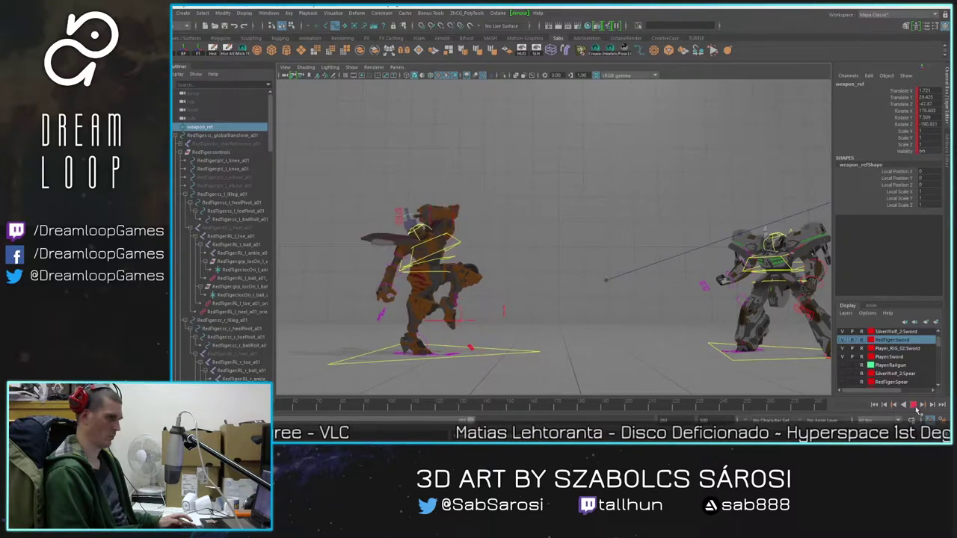
left_click(916, 408)
left_click_drag(300, 408, 160, 408)
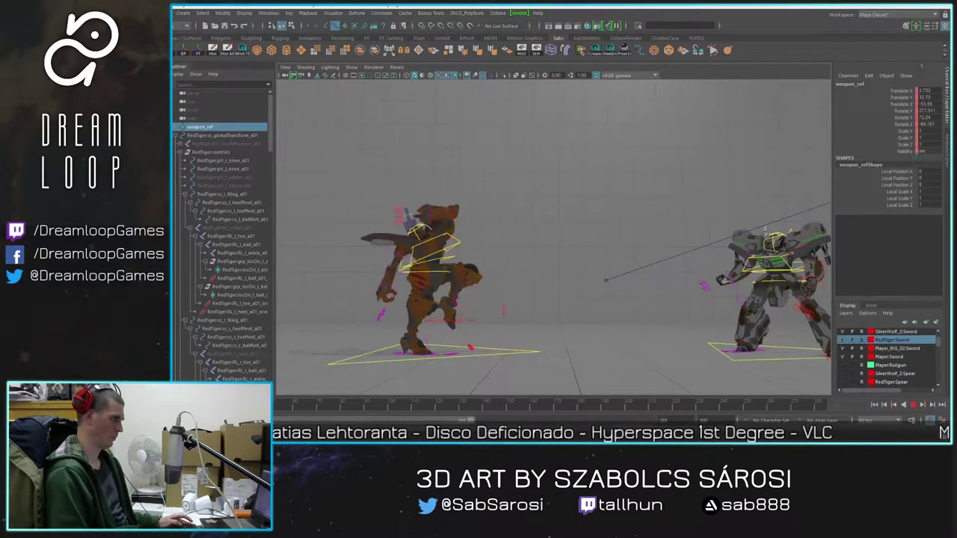
key("alt+v")
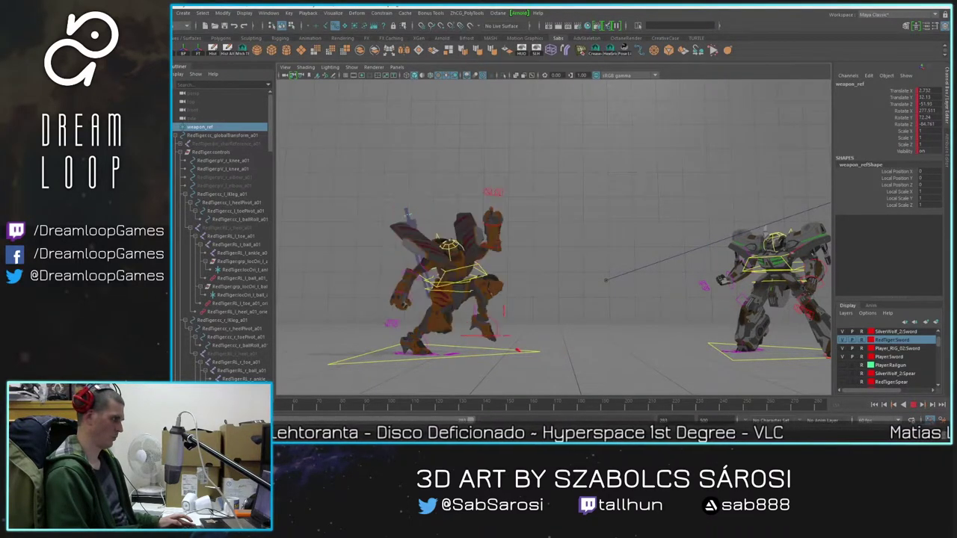
Step: In the raised-hand pose, rotate weapon_ref to about 447.6, -14.4, 88.7 and move it into the hand at about 2.7, 31.8, -32.2
scroll(451, 253, "up", 2)
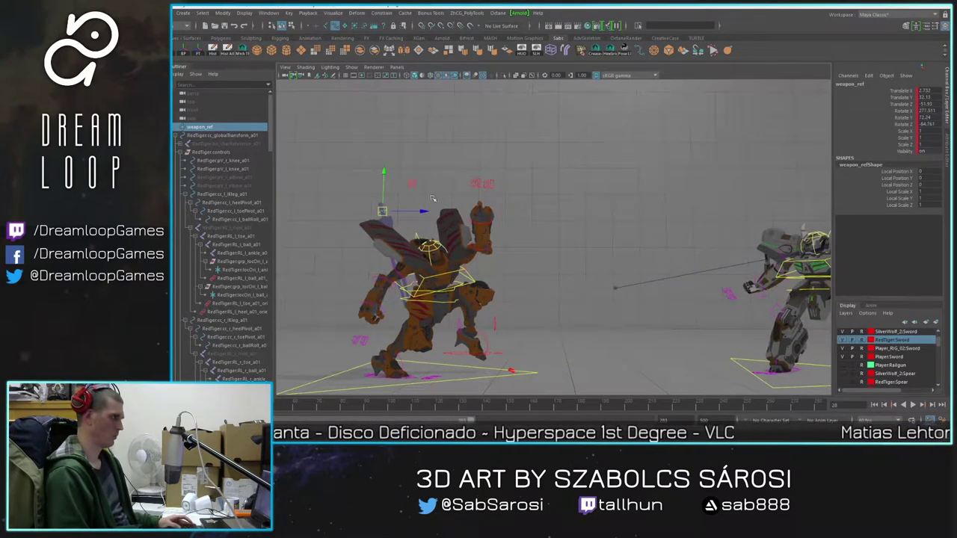
key("e")
left_click_drag(402, 183, 414, 221)
key("w")
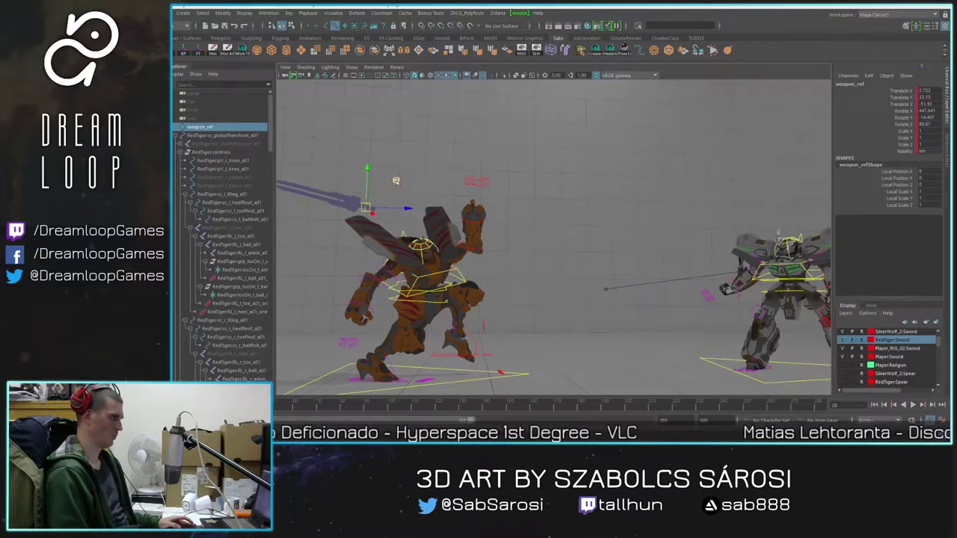
left_click_drag(395, 181, 497, 184)
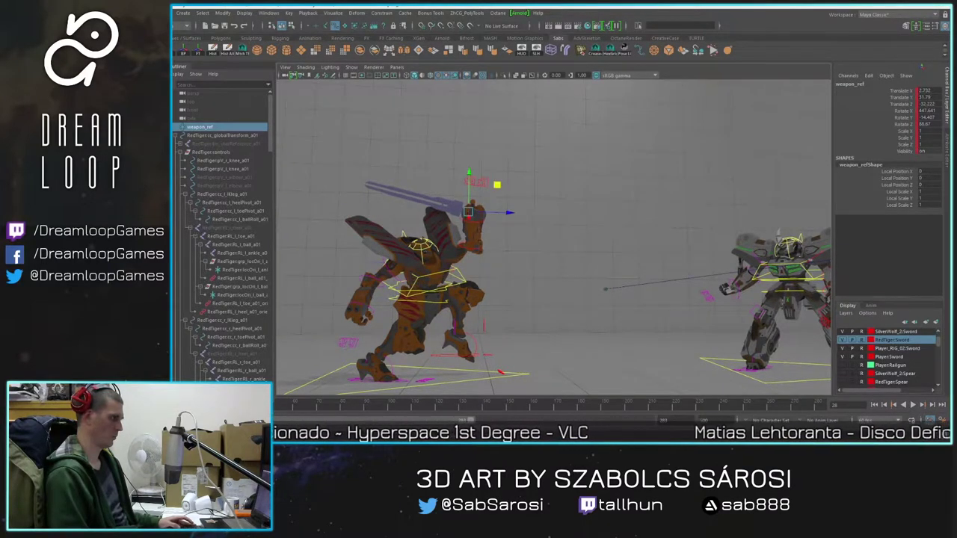
Step: At frame 22, set weapon_ref behind RedTiger's shoulder at about 2.7, 32.1, -51.9, rotated about 277.5, 72.2, -84.8, and replay the throw
key("alt+v")
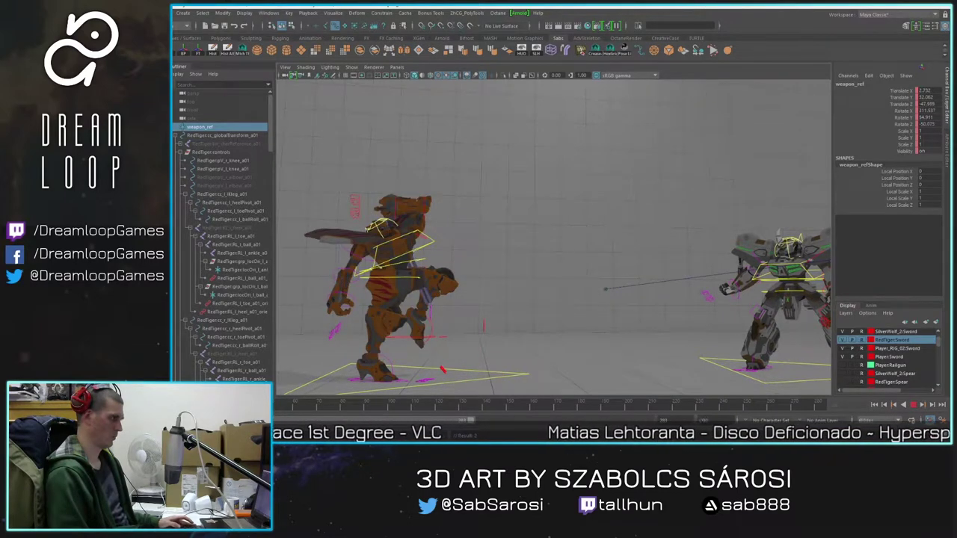
key("alt+v")
key("alt+period")
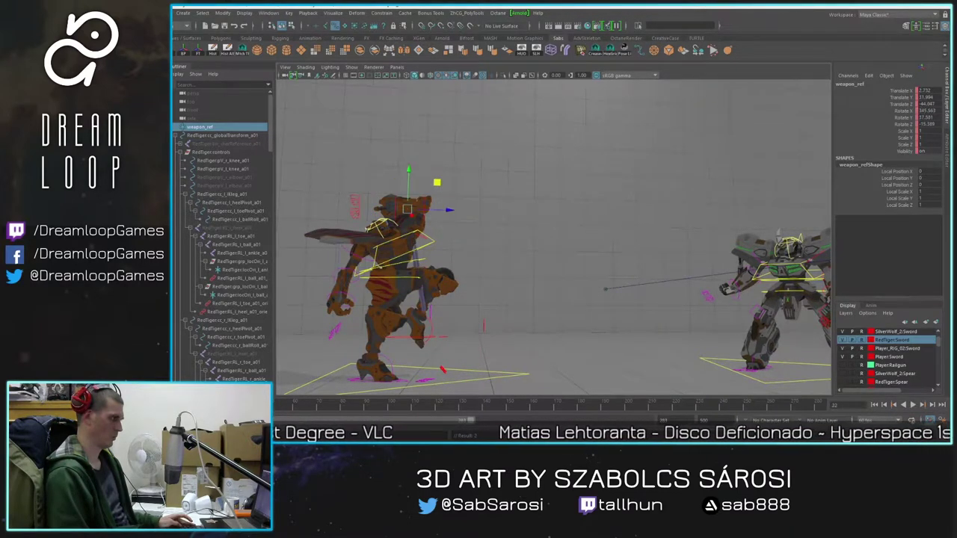
key("alt+v")
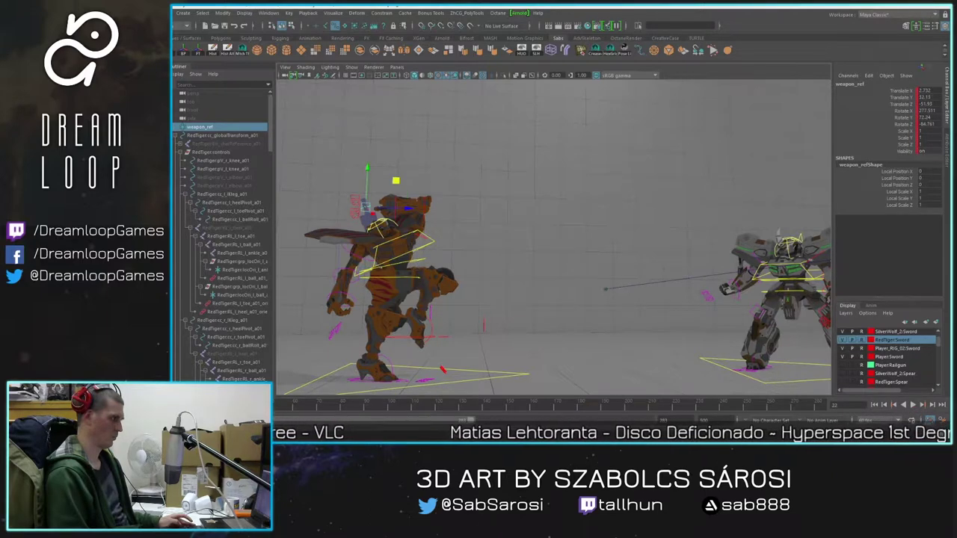
key("alt+v")
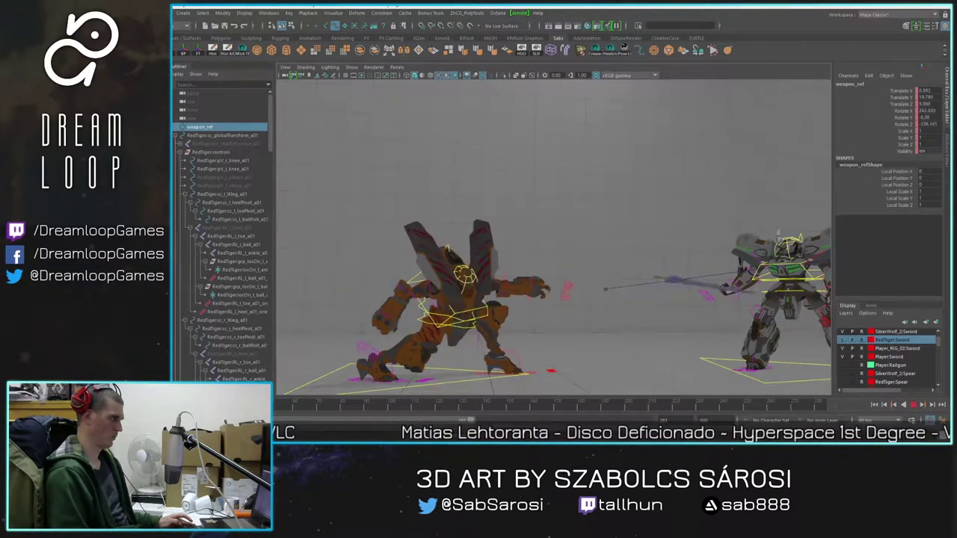
key("alt+v")
Step: Select all of RedTiger's controls together with weapon_ref and replay the throw up to the raised-hand pose
right_click_drag(373, 146, 264, 145, "alt")
left_click_drag(262, 145, 474, 355)
left_click(336, 153)
left_click_drag(334, 146, 509, 357)
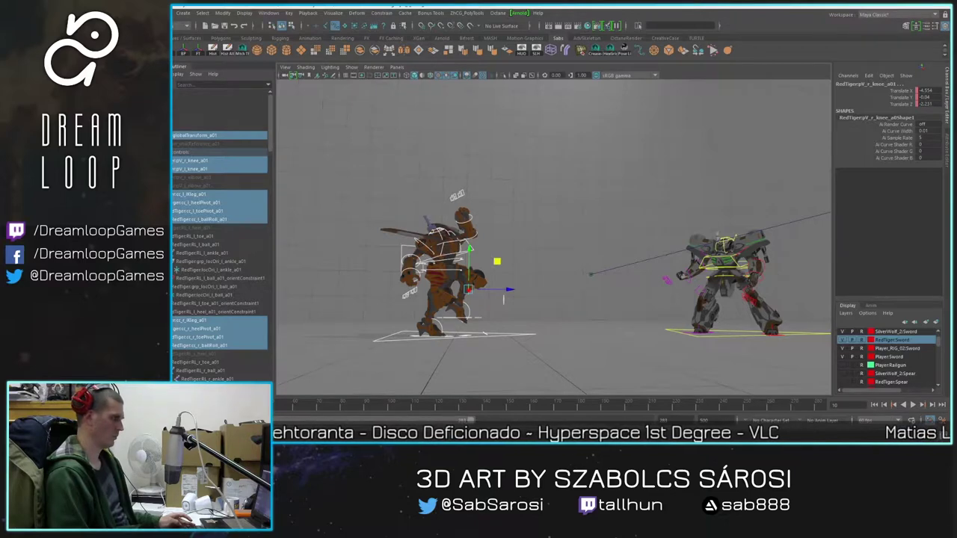
middle_click_drag(157, 362, 199, 362, "alt")
left_click(198, 127, "ctrl")
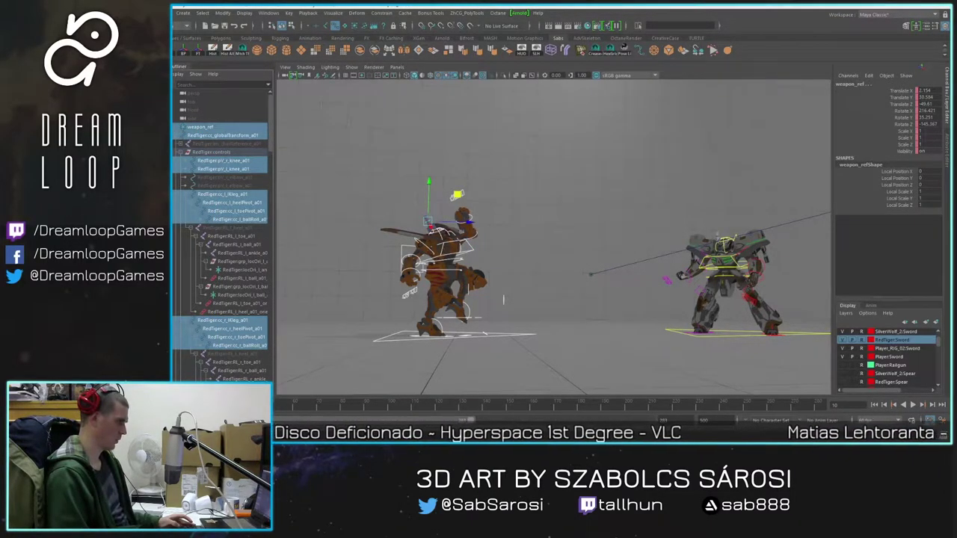
key("alt+v")
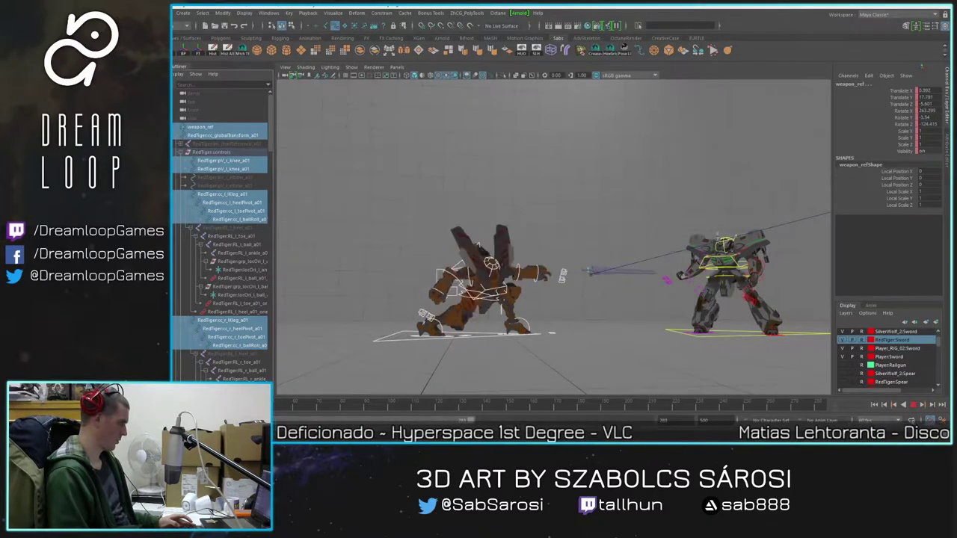
key("alt+v")
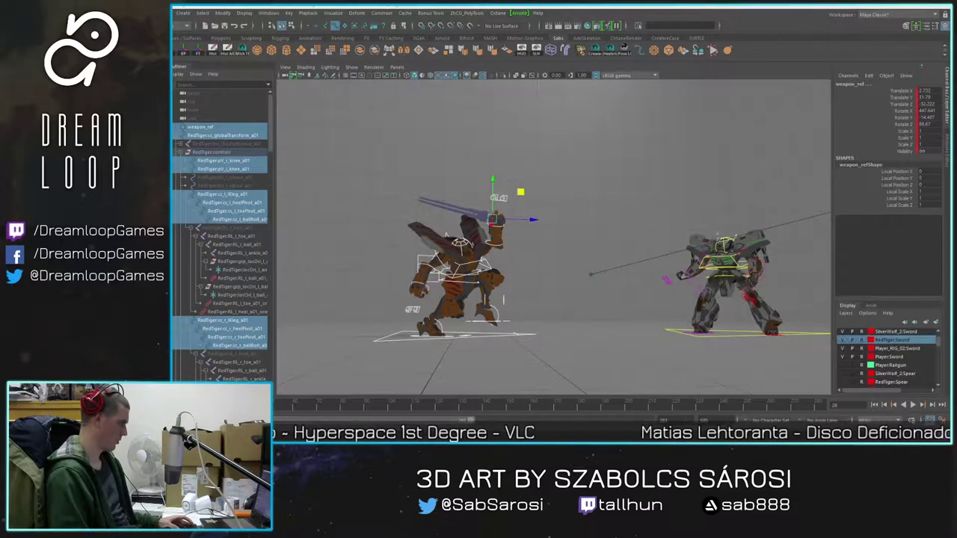
Step: Undo the last change and replay the lunge from the first frame to judge the timing of body and sword
key("ctrl+z")
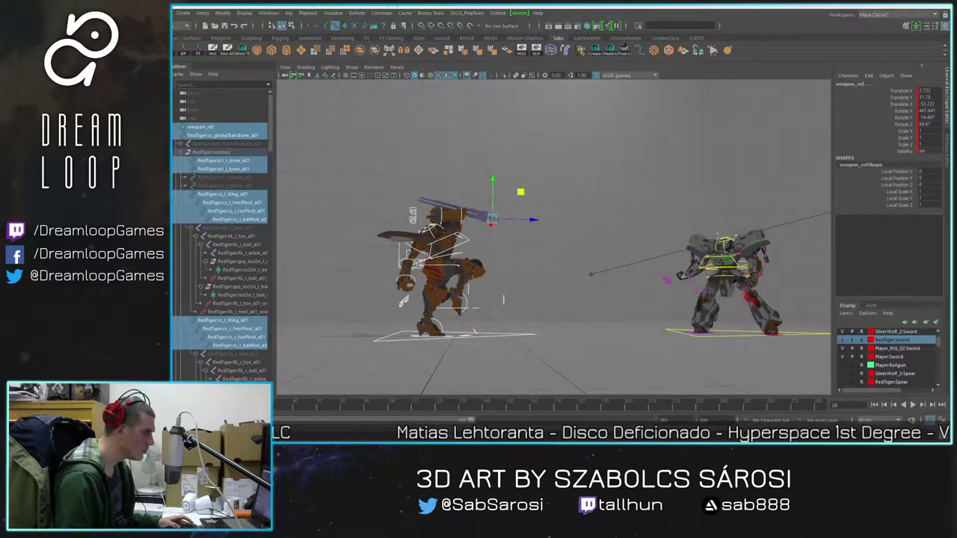
key("alt+v")
key("alt+v")
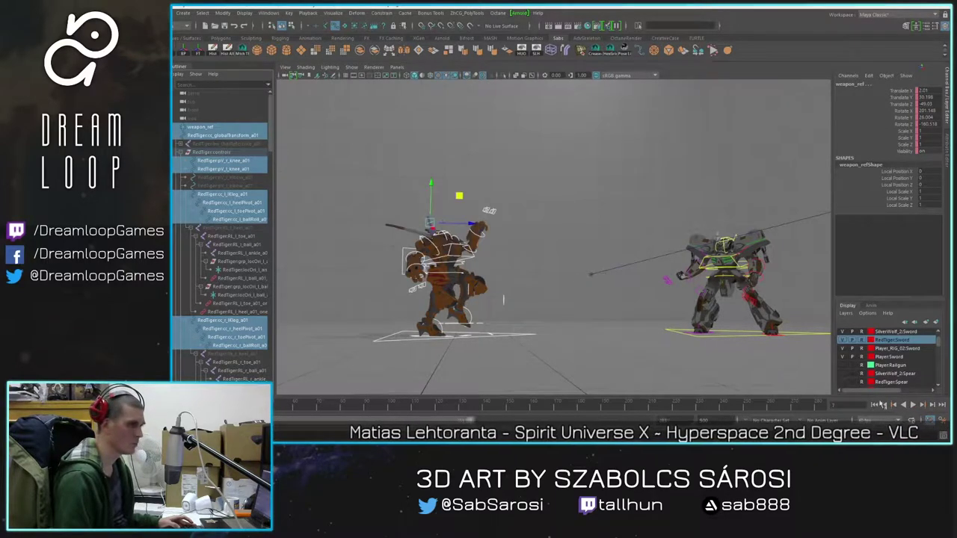
left_click(914, 404)
left_click(914, 406)
left_click_drag(299, 406, 156, 406)
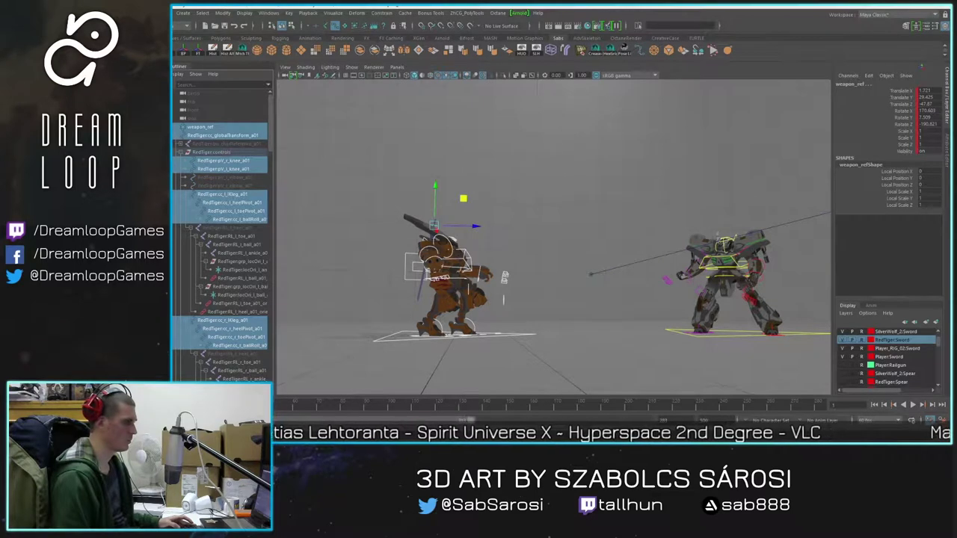
key("alt+v")
key("alt+v")
Step: Examine RedTiger's windup at frame 15 and its extended lunge at frames 47 and 40 from close up
left_click_drag(443, 247, 452, 271, "alt")
right_click_drag(451, 270, 482, 277, "alt")
middle_click_drag(482, 277, 573, 233, "alt")
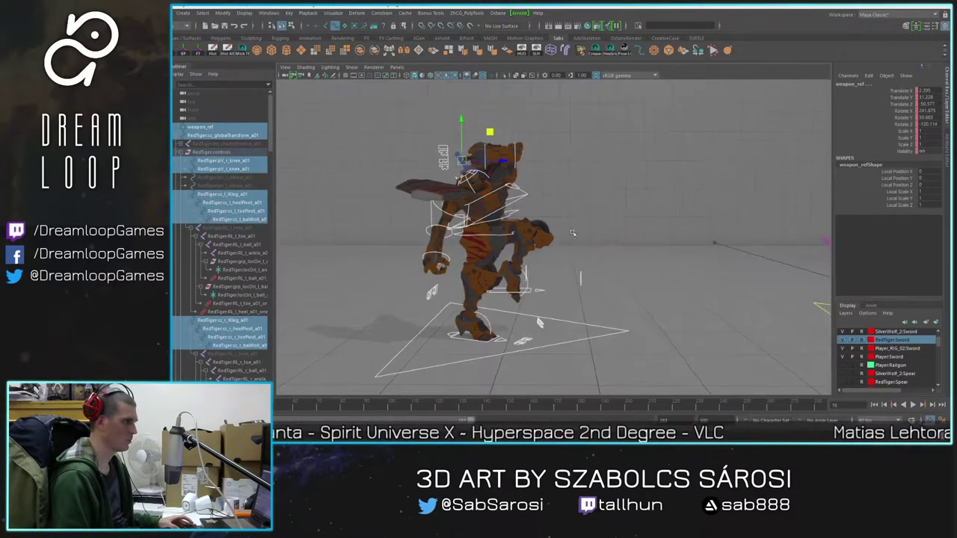
left_click(512, 234)
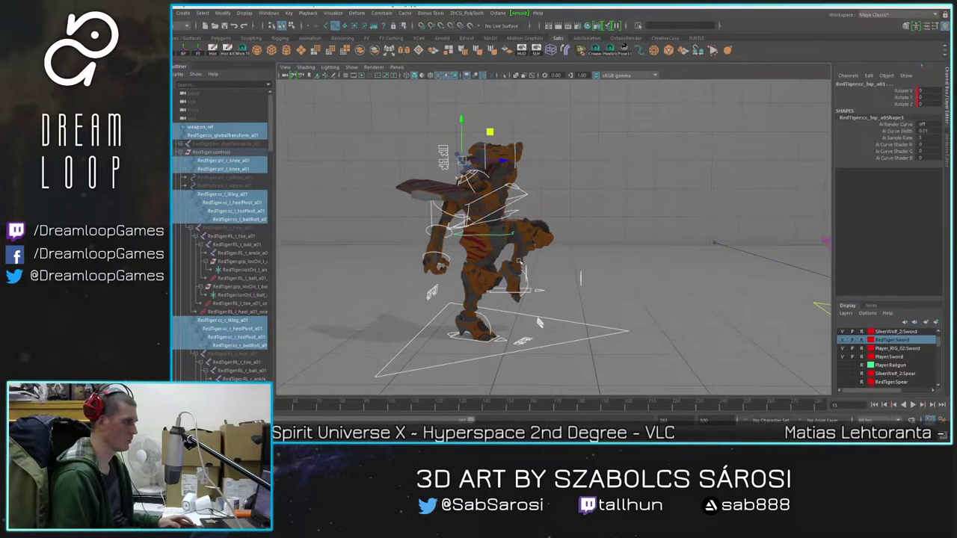
left_click(524, 198, "shift")
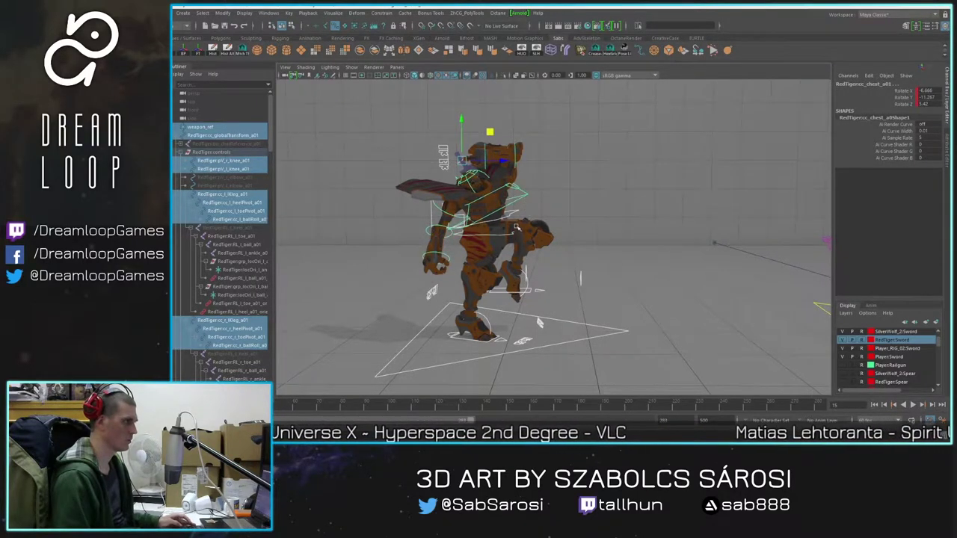
left_click(263, 405)
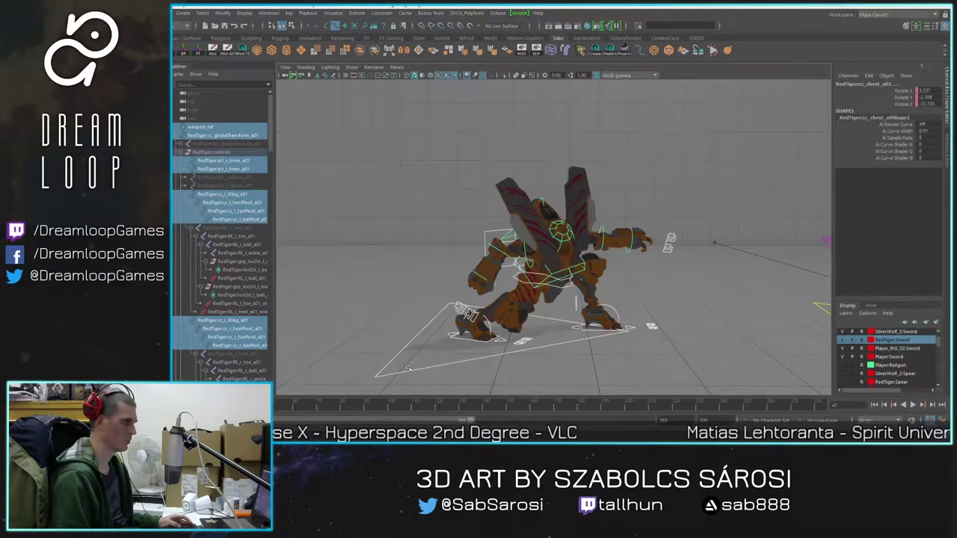
right_click_drag(725, 319, 689, 306, "alt")
middle_click_drag(689, 307, 628, 287, "alt")
mouse_move(263, 405)
left_mouse_down()
mouse_move(190, 405)
mouse_move(248, 405)
left_mouse_up()
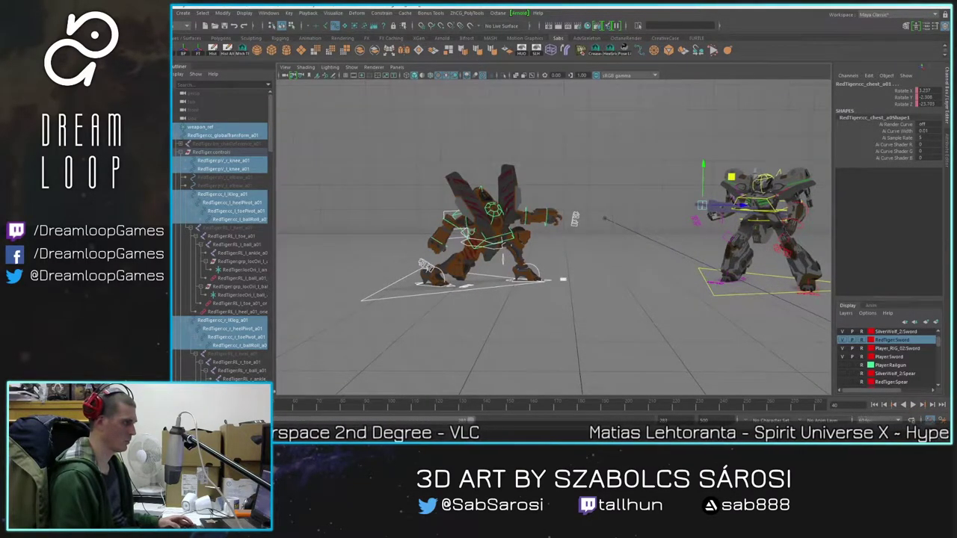
right_click_drag(507, 269, 513, 267, "alt")
middle_click_drag(509, 262, 552, 277, "alt")
right_click_drag(552, 276, 562, 294, "alt")
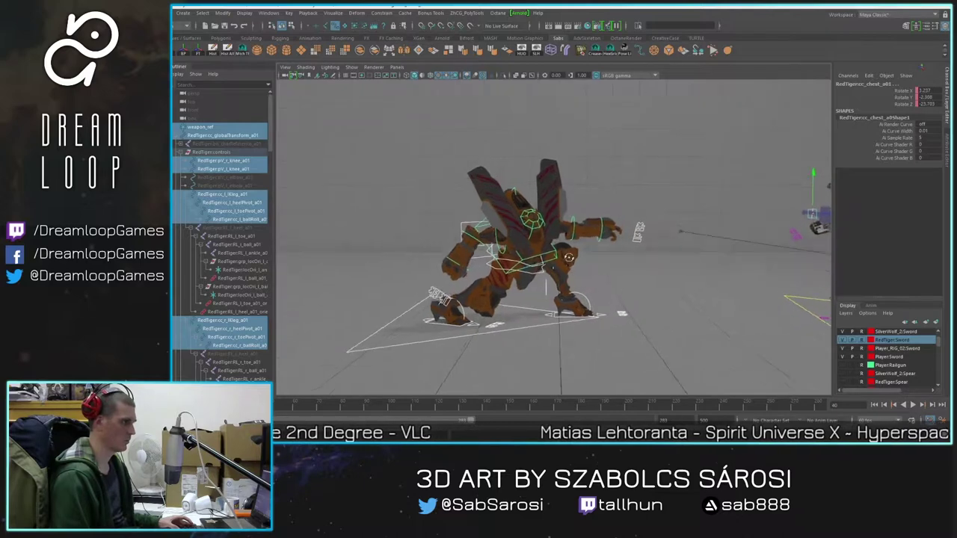
left_click_drag(557, 297, 549, 287, "alt")
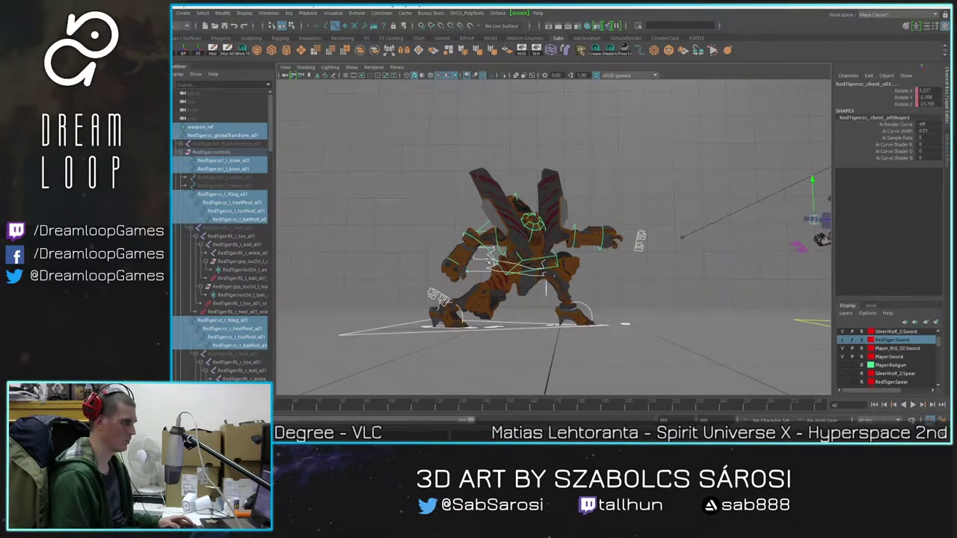
Step: At frame 40, pull RedTiger's COG control back and up out of the lunge, to about X -2.8 and Y 4.3
left_click(498, 275)
left_click(486, 264)
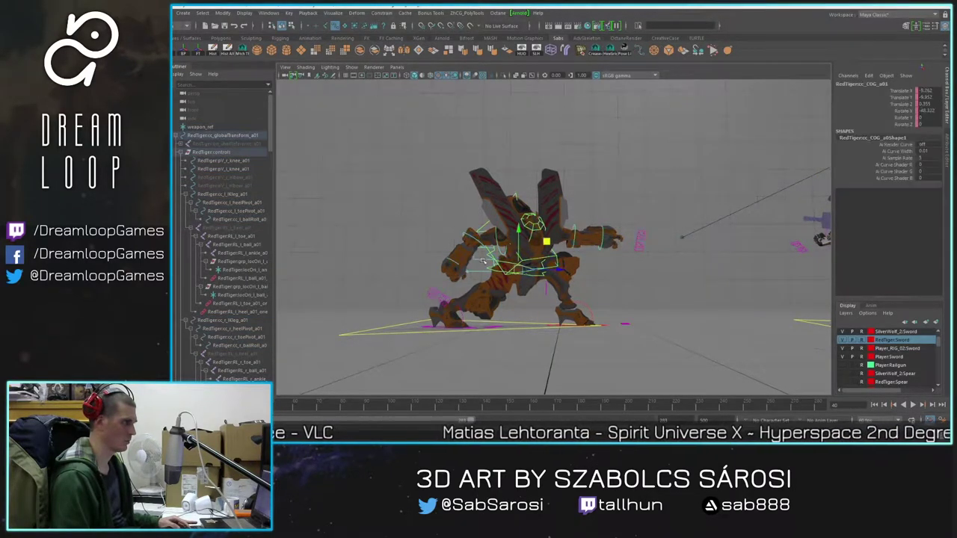
left_click_drag(546, 241, 474, 213)
middle_click_drag(473, 213, 470, 209)
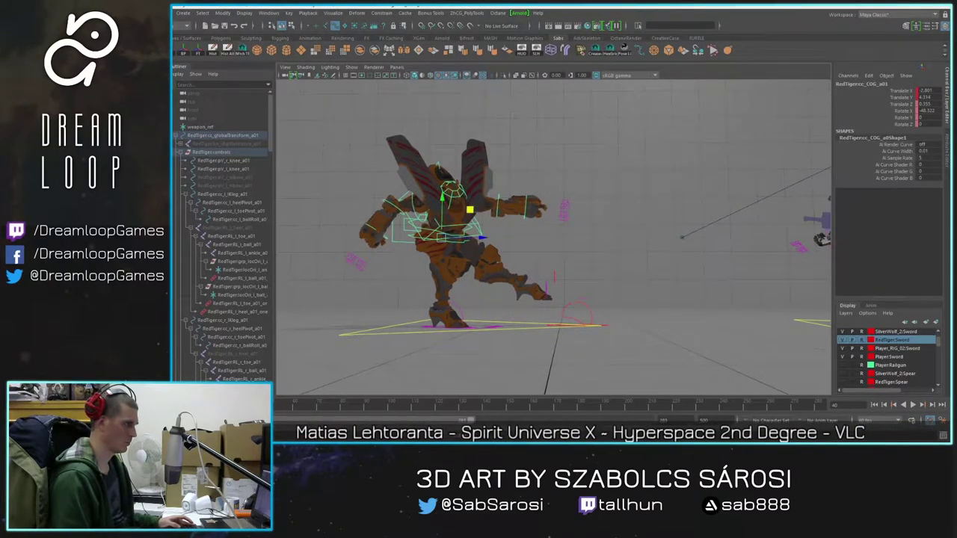
Step: Bring RedTiger's left leg IK control back under the body by setting its Translate Z to 0
left_click_drag(554, 336, 540, 314, "alt")
left_click(554, 296)
left_click(563, 306)
left_click_drag(587, 285, 490, 315)
key("ctrl+z")
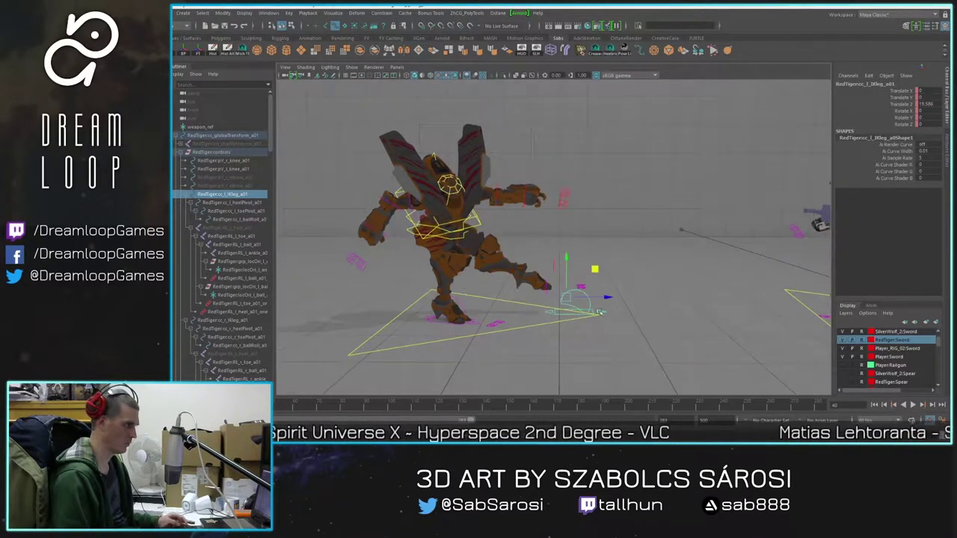
left_click(927, 104)
type("0")
key("Tab")
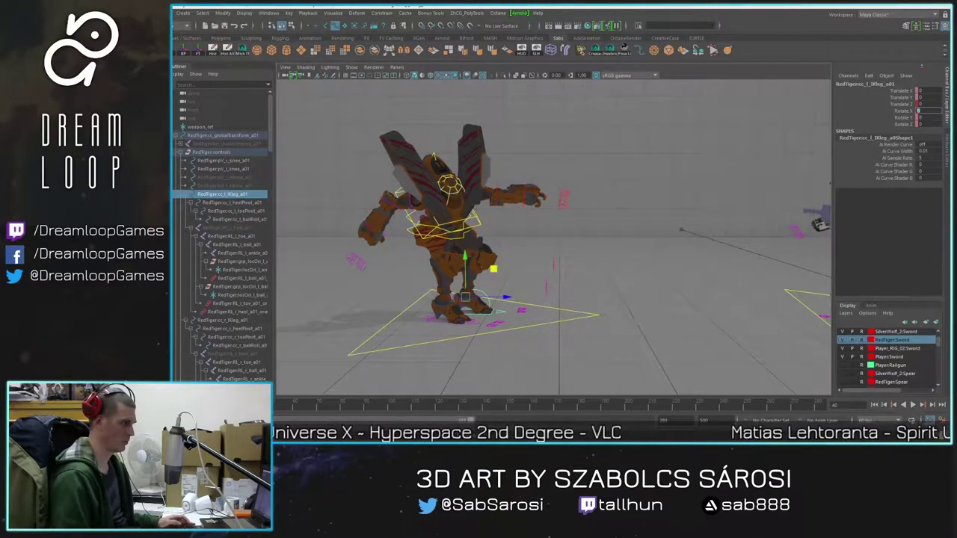
Step: Replay the lunge from the first frame to check the recovery and stop in the outstretched throwing pose
middle_click_drag(658, 286, 681, 286, "alt")
scroll(540, 319, "up", 3)
left_click_drag(250, 407, 154, 406)
left_click(913, 406)
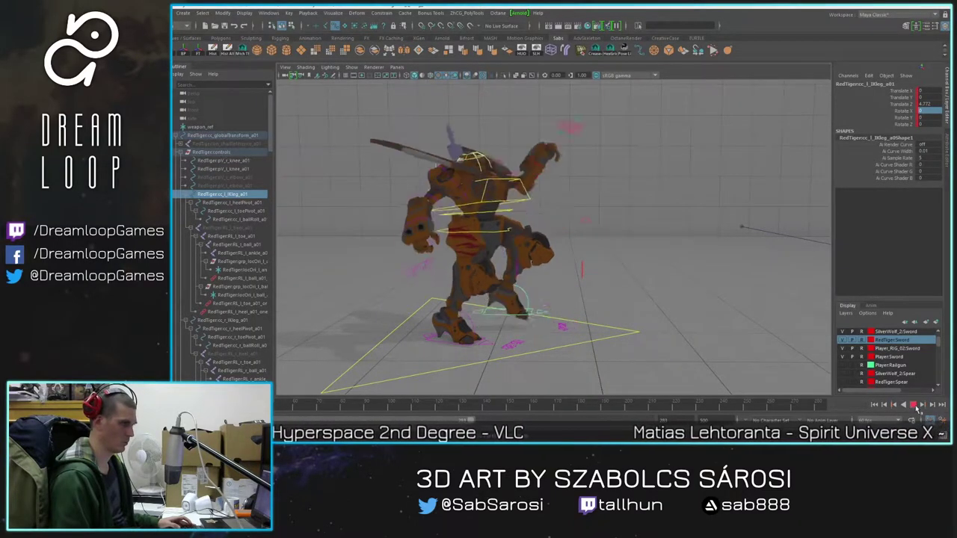
left_click(913, 406)
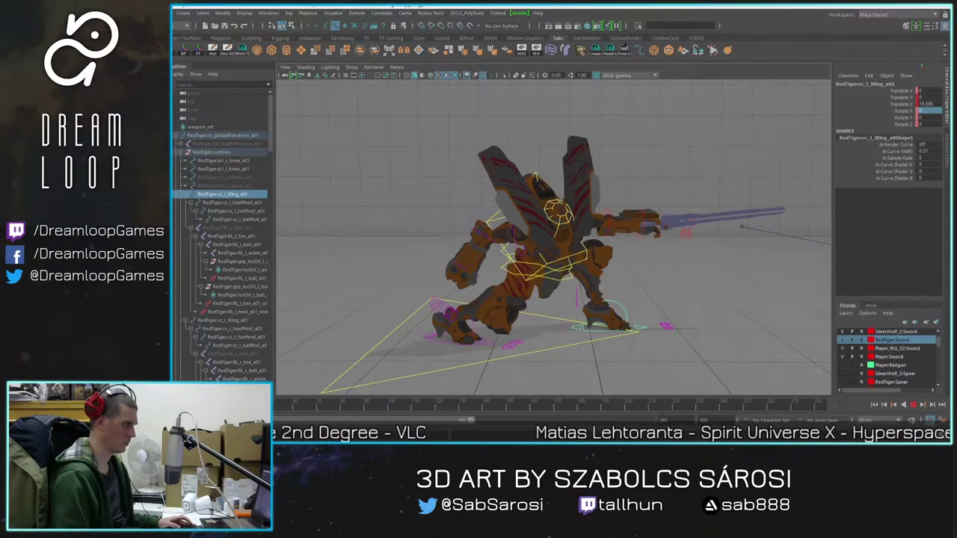
Step: Select all of RedTiger's controls and replay the lunge from the first frame with the grey robot in view
key("Escape")
scroll(553, 238, "down", 5)
left_click_drag(398, 156, 653, 323)
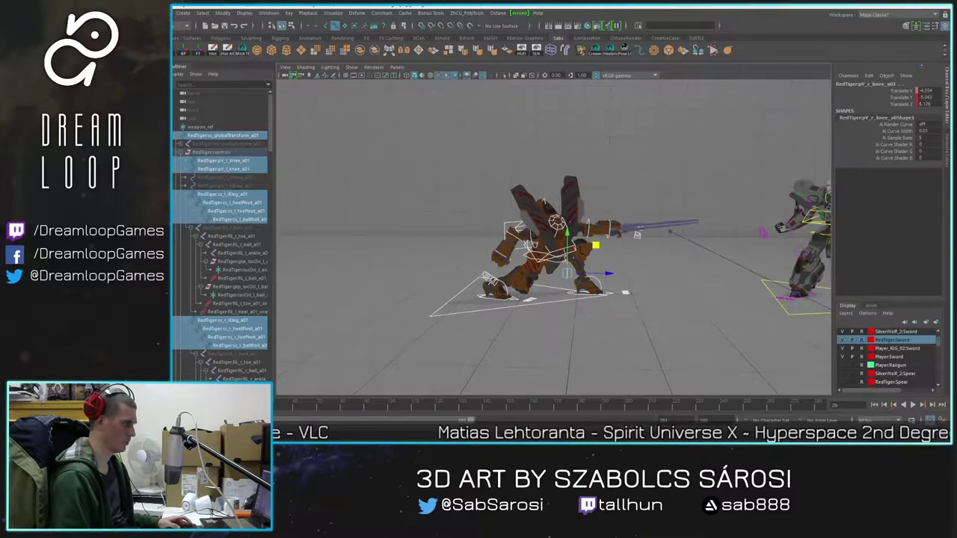
key("alt+v")
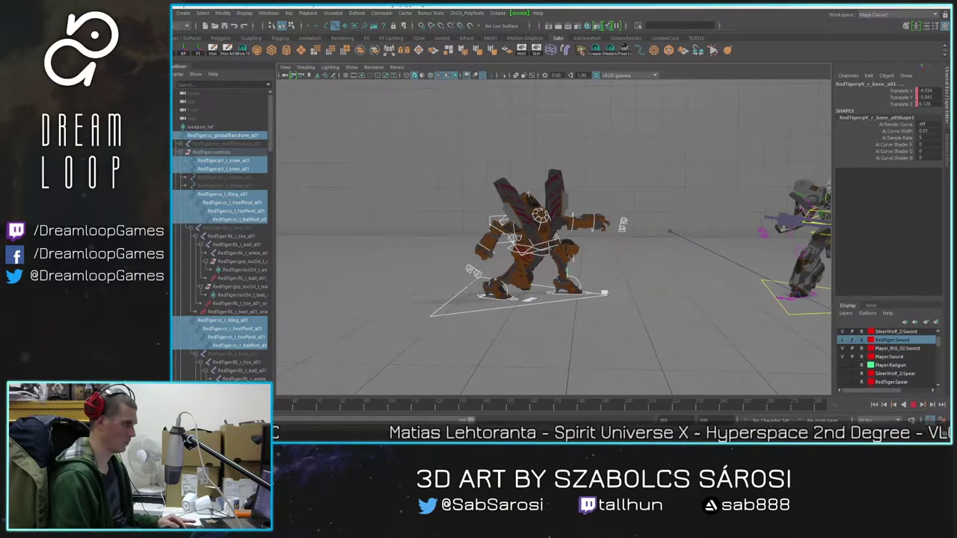
key("alt+v")
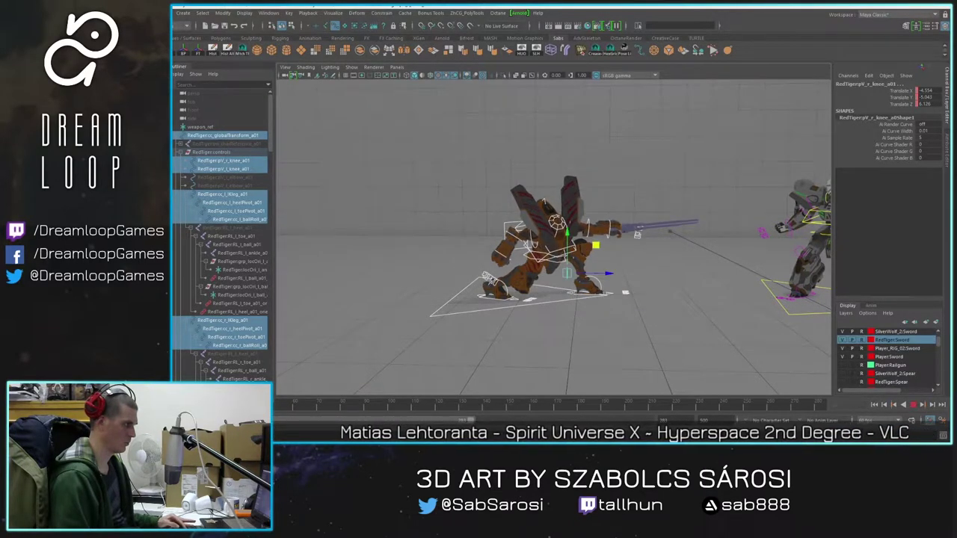
left_click(873, 405)
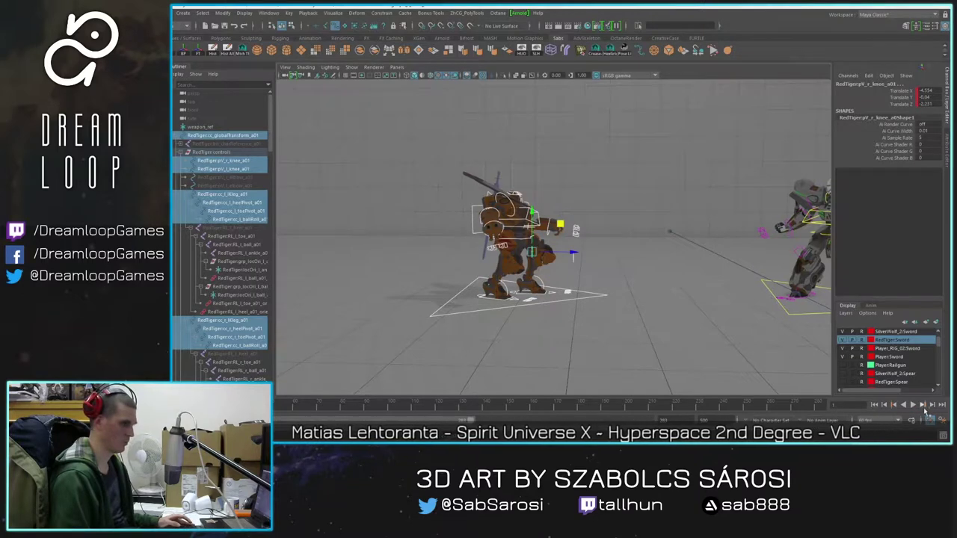
left_click(914, 406)
left_click(913, 406)
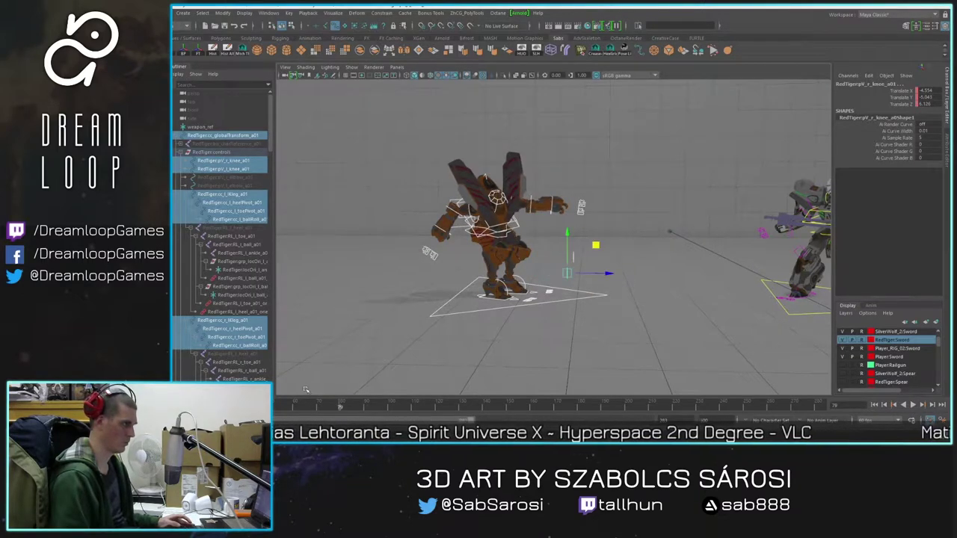
Step: Go back through RedTiger's earlier keyed poses, replay the throw and recovery, and stop at frame 52
key("comma")
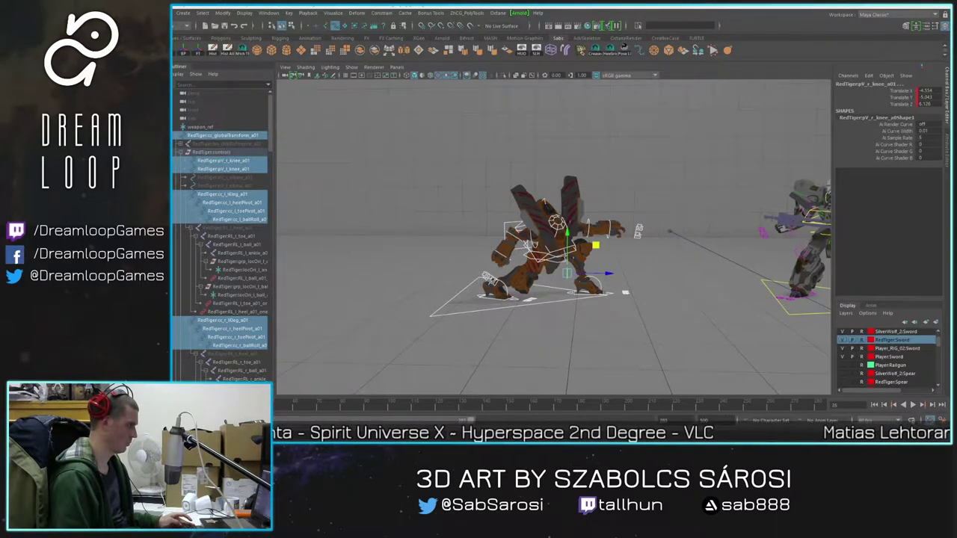
key("comma")
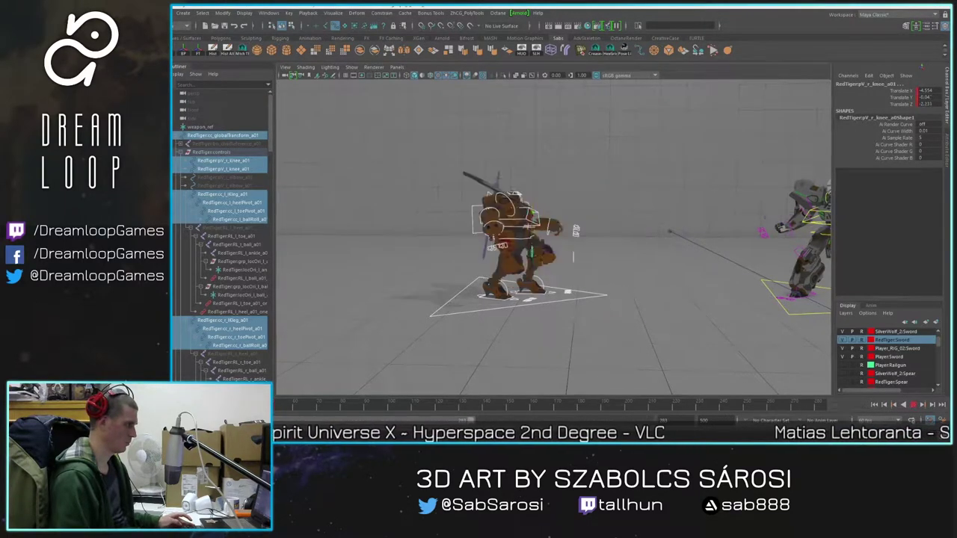
left_click(912, 405)
left_click(913, 405)
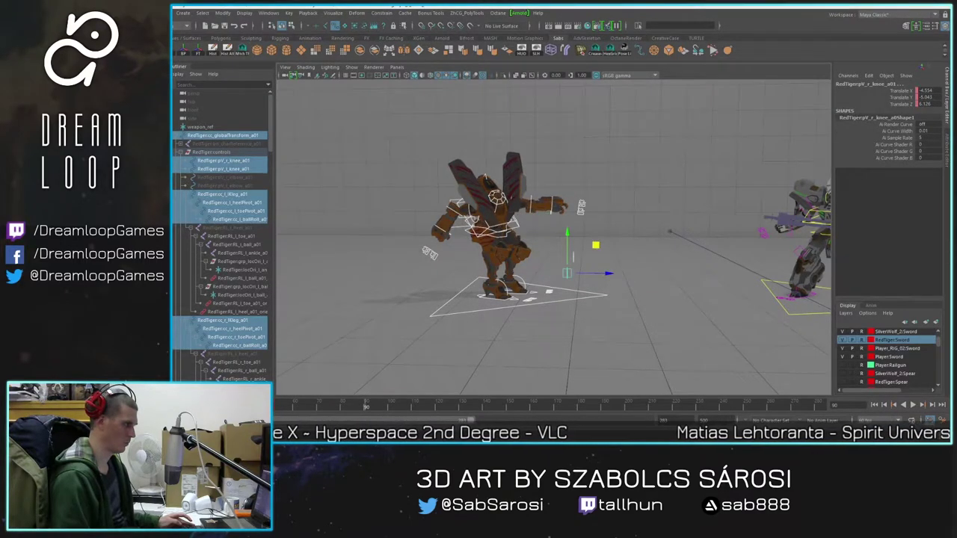
key("alt+v")
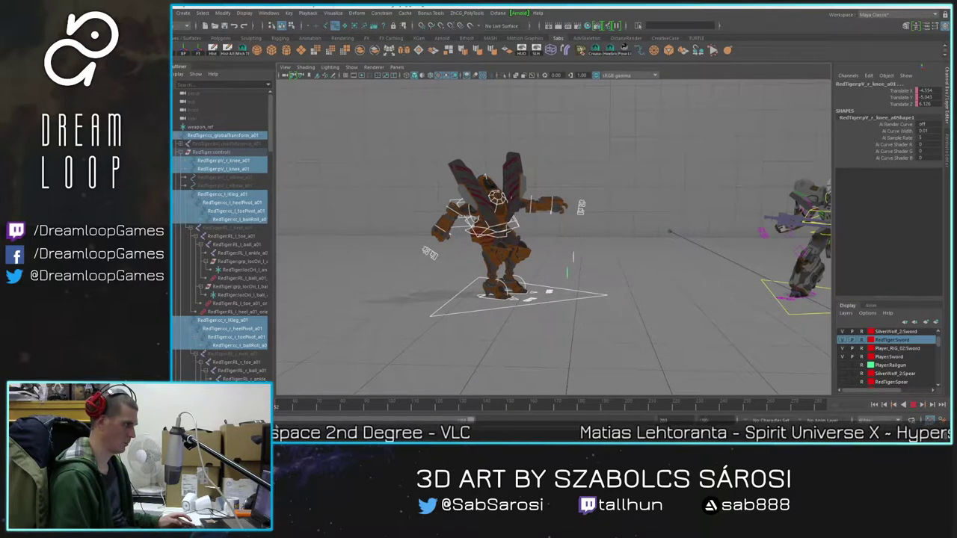
key("alt+v")
Step: At frame 52, move RedTiger's right leg IK control back behind the body, to about Translate Z -13.9
scroll(538, 305, "up", 3)
middle_click_drag(469, 314, 528, 316, "alt")
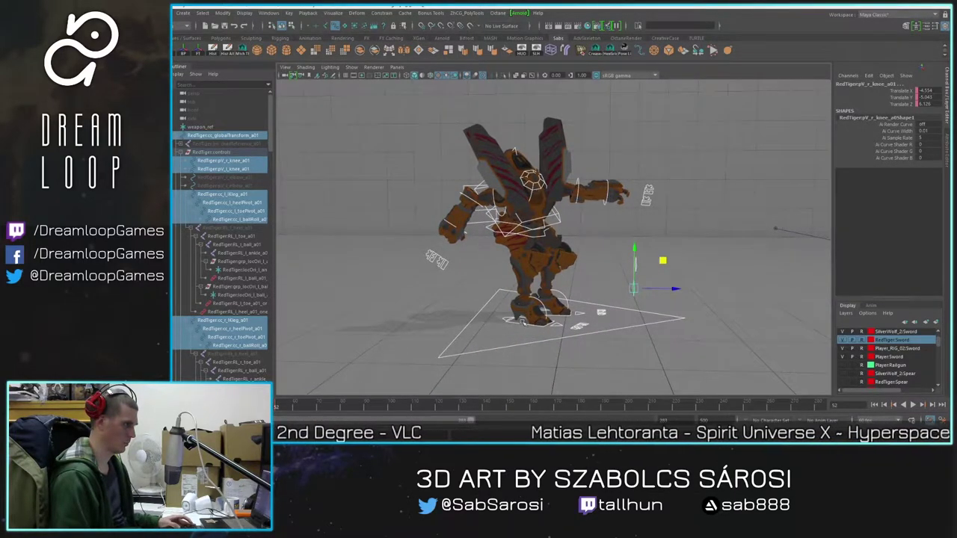
left_click(536, 334)
left_click(528, 330)
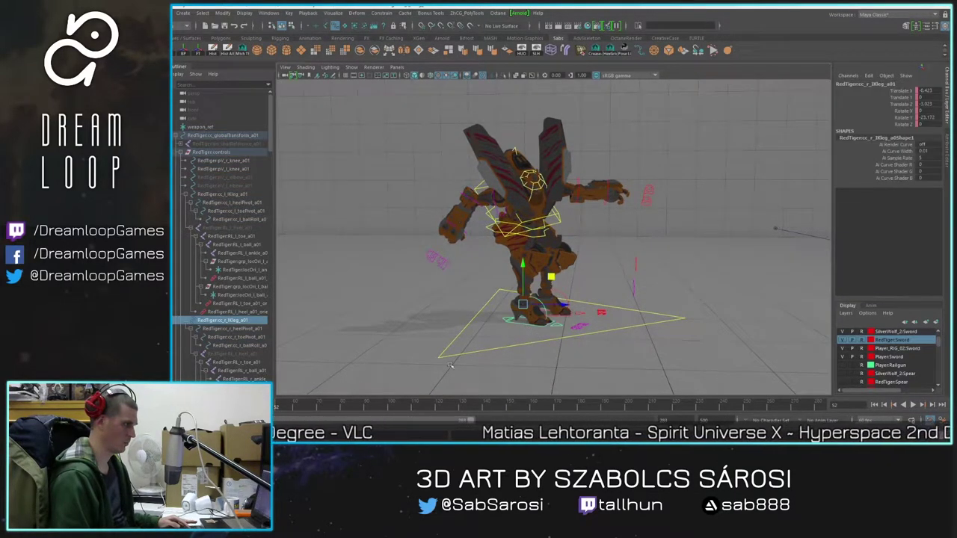
left_click(565, 320)
left_click(520, 322)
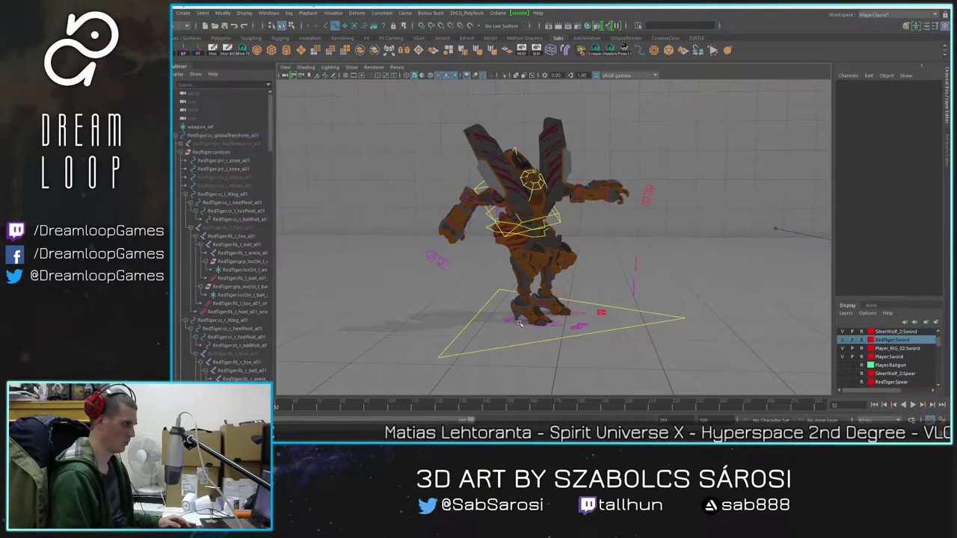
left_click(527, 325)
left_click_drag(558, 307, 483, 212)
Step: Shift RedTiger's COG control back over the widened stance, to about X -4.4, Y 7.7 and Z 0.8
left_click(492, 192)
left_click(493, 194)
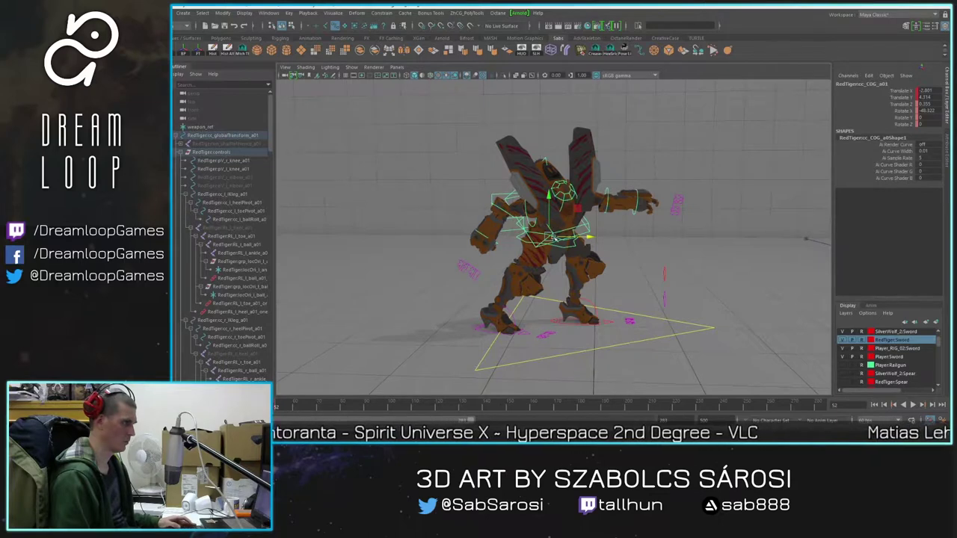
left_click_drag(554, 238, 538, 248)
scroll(540, 269, "up", 2)
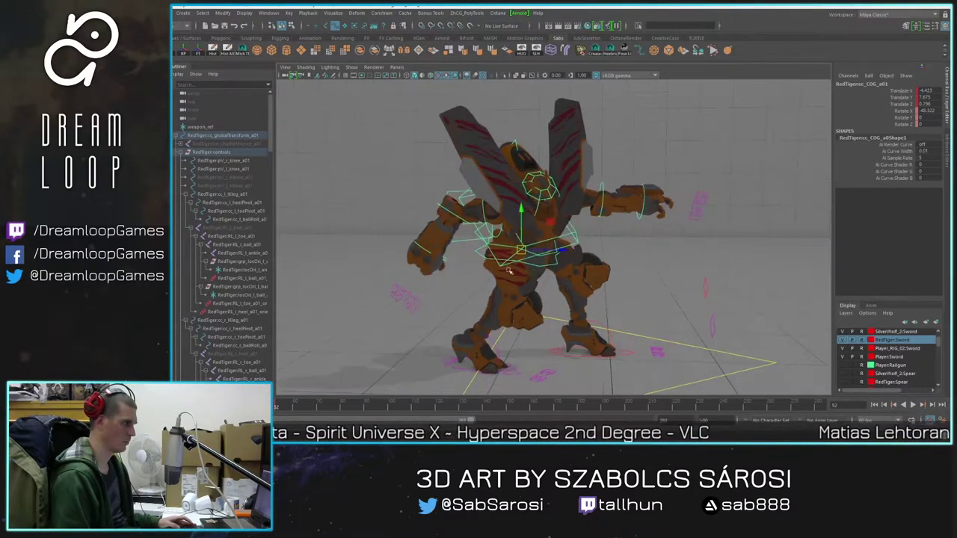
Step: Set the X, Y and Z rotations of RedTiger's chest and adjoining torso control to 0
left_click(560, 268)
left_click(509, 253)
left_click(494, 253, "shift")
left_click_drag(937, 90, 935, 104)
type("0")
key("Return")
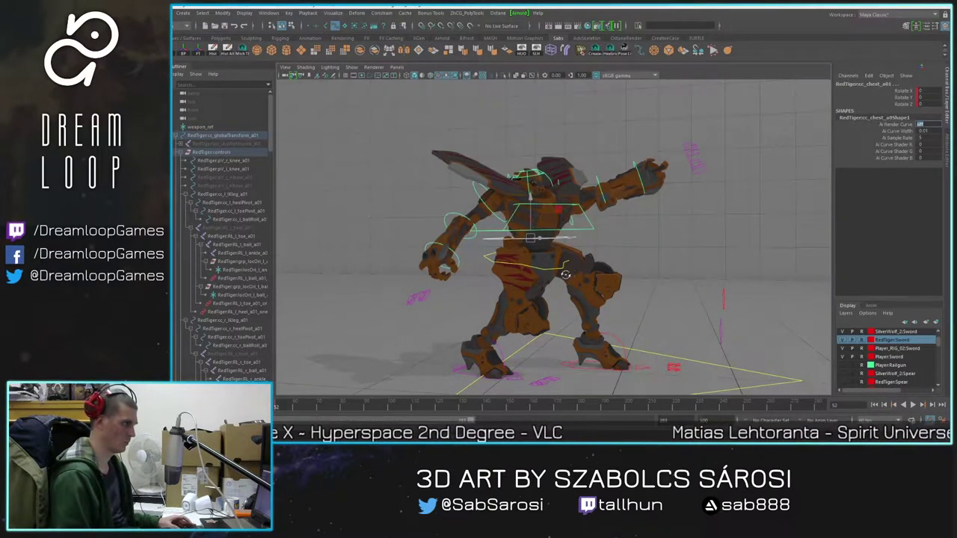
left_click_drag(555, 261, 591, 274, "alt")
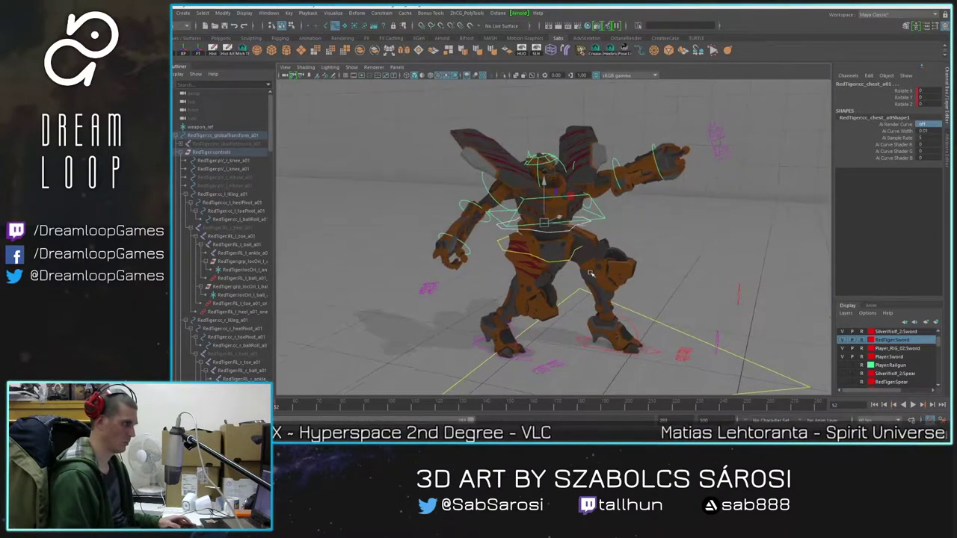
Step: Turn RedTiger's right foot outward to about Rotate Y -62.4 and move the right knee control to match the foot's direction
left_click(483, 350)
key("e")
left_click_drag(515, 337, 474, 341)
left_click_drag(602, 256, 690, 289, "alt")
left_click(683, 294)
key("w")
left_click_drag(678, 297, 532, 321)
Step: Lower RedTiger's outstretched left arm at the shoulder and bend the left elbow to about Rotate Y -58.4
left_click_drag(534, 322, 585, 212, "alt")
scroll(600, 278, "up", 4)
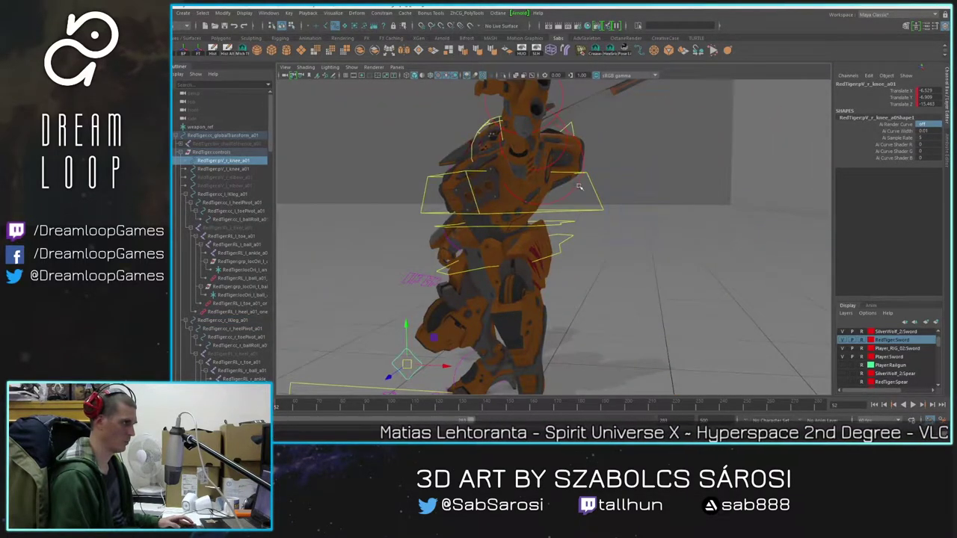
left_click(535, 204)
key("e")
left_click_drag(517, 196, 534, 148)
left_click(608, 195)
left_click_drag(590, 243, 565, 237)
right_click_drag(565, 237, 550, 237, "alt")
left_click_drag(550, 237, 571, 207, "alt")
middle_click_drag(601, 297, 515, 313, "alt")
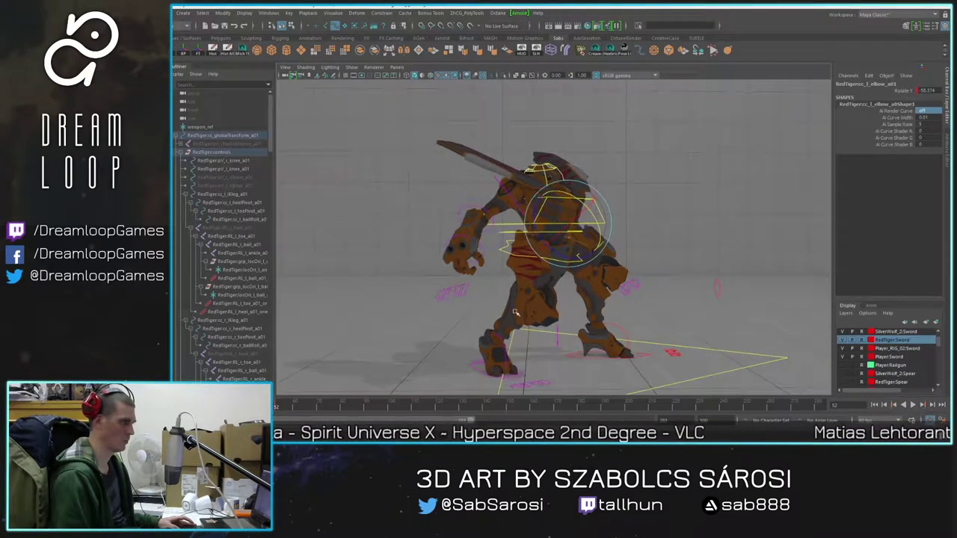
Step: Replay the animation from the start to check how RedTiger settles from the lunge into the new recovery pose
left_click_drag(275, 417, 143, 418)
left_click_drag(761, 316, 667, 285, "alt")
left_click(916, 406)
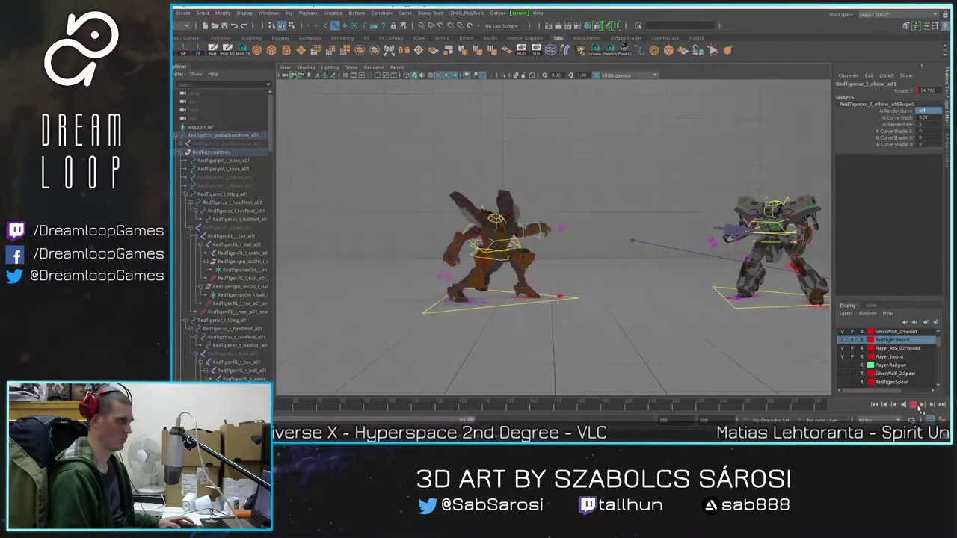
left_click(917, 406)
left_click(196, 406)
key("alt+v")
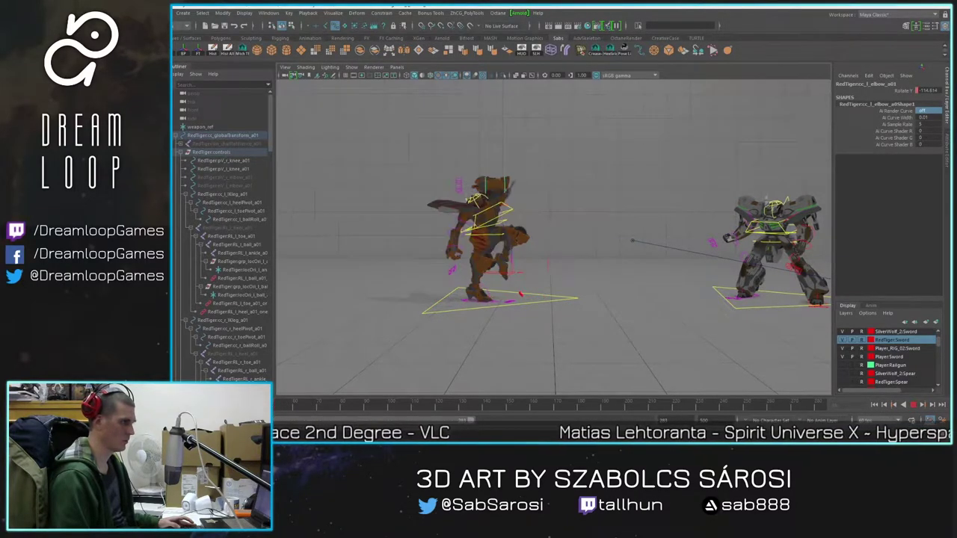
key("alt+v")
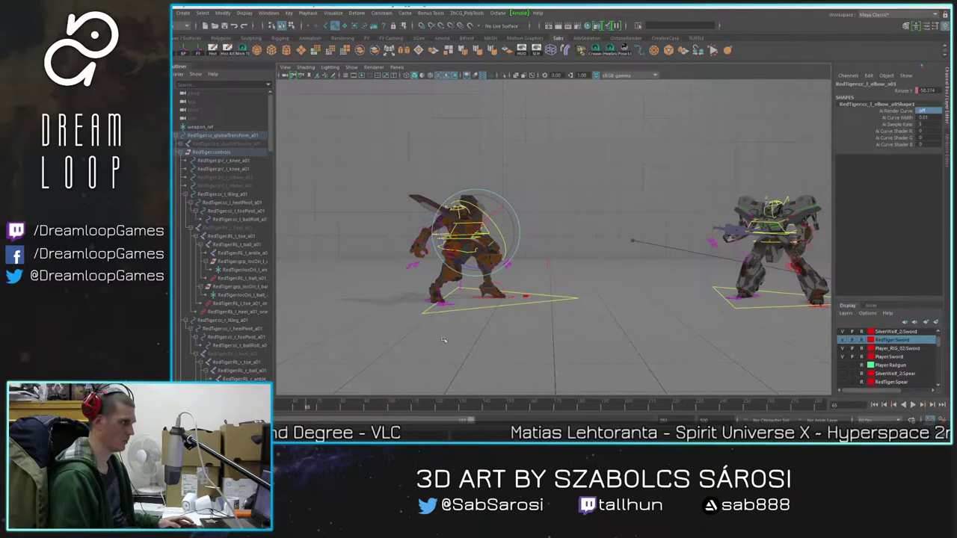
key("alt+v")
Step: At frame 73, inspect RedTiger's left leg IK control and the COG control's translate and Rotate X channels
left_click_drag(326, 419, 326, 419)
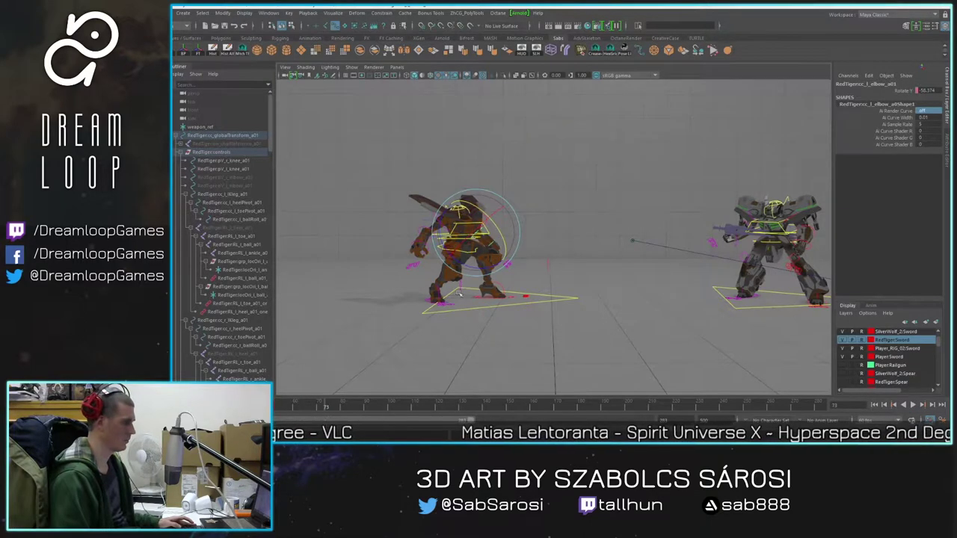
right_click_drag(416, 334, 463, 317, "alt")
middle_click_drag(463, 318, 507, 321, "alt")
left_click(526, 339)
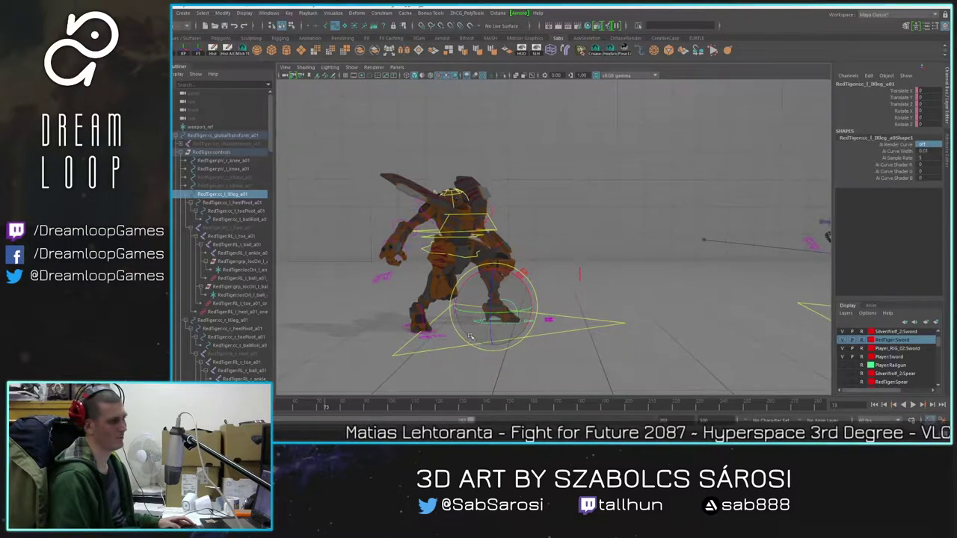
left_click(426, 236)
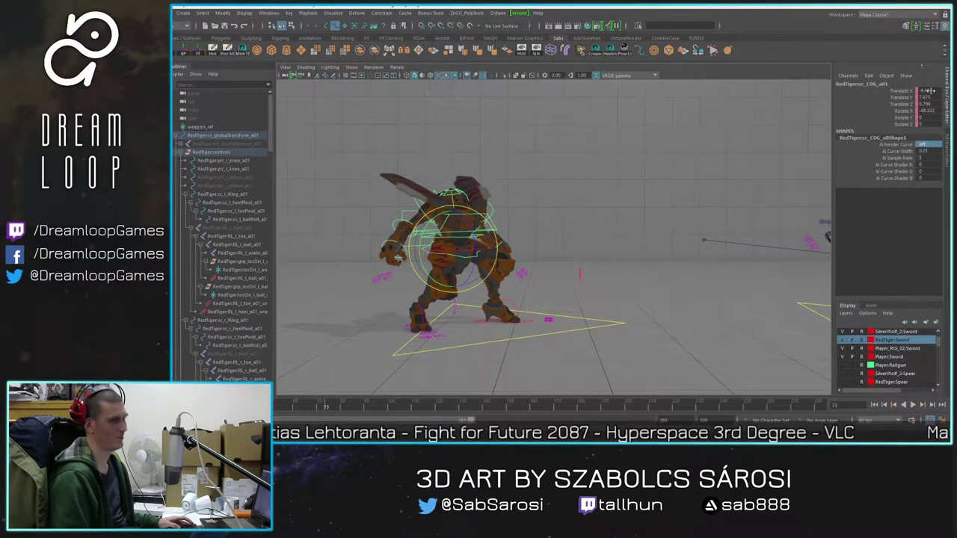
left_click_drag(929, 91, 933, 112)
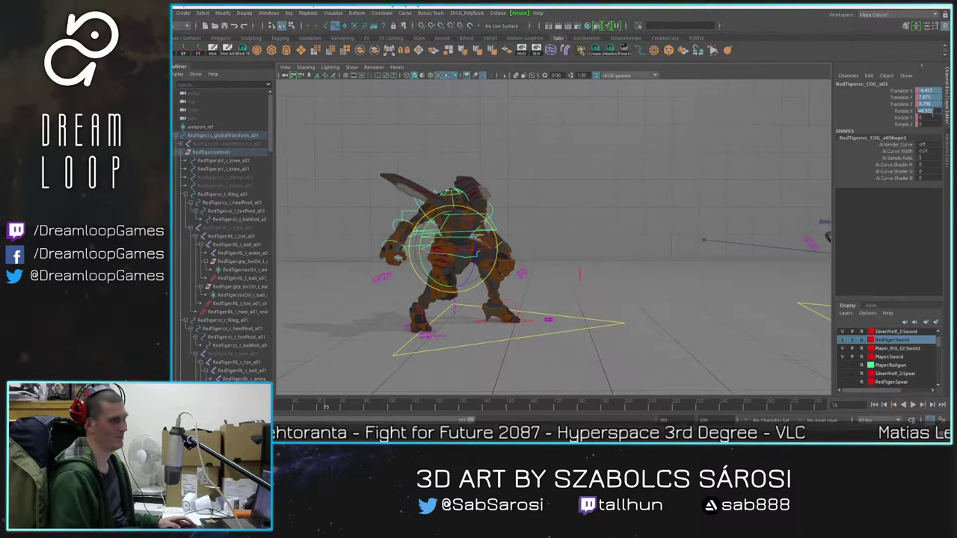
right_click_drag(719, 212, 676, 227, "alt")
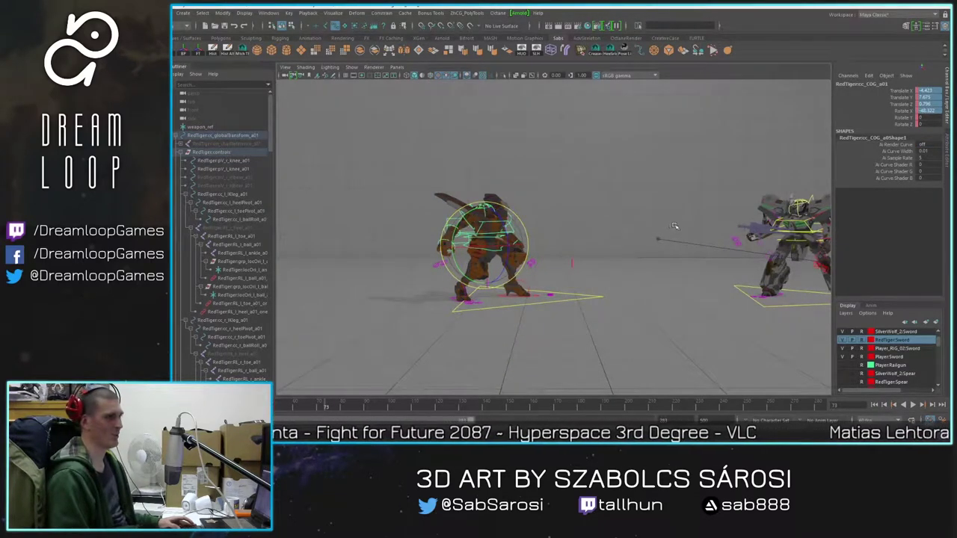
middle_click_drag(675, 226, 668, 218, "alt")
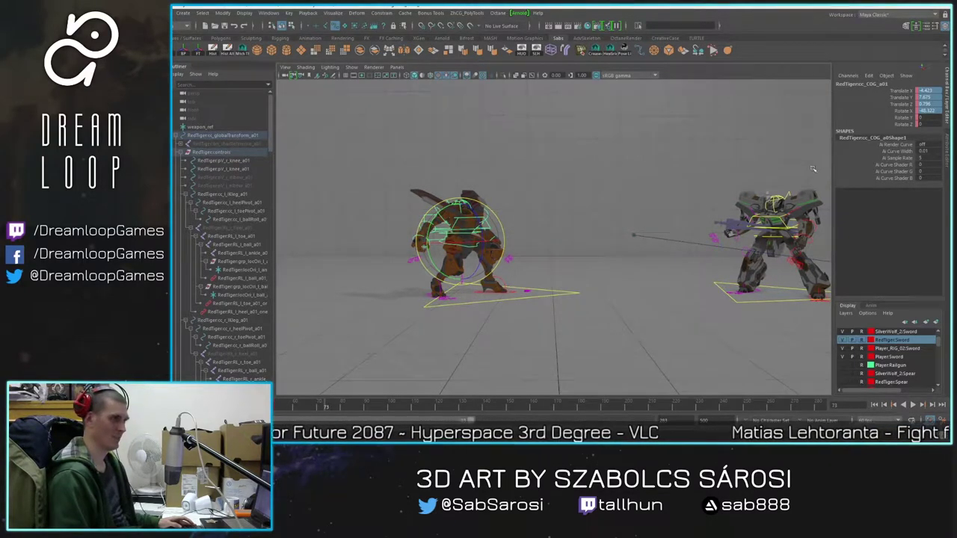
Step: Select RedTiger's COG control, replay the throw and recovery from a higher angle, and stop at frame 68
left_click(545, 247)
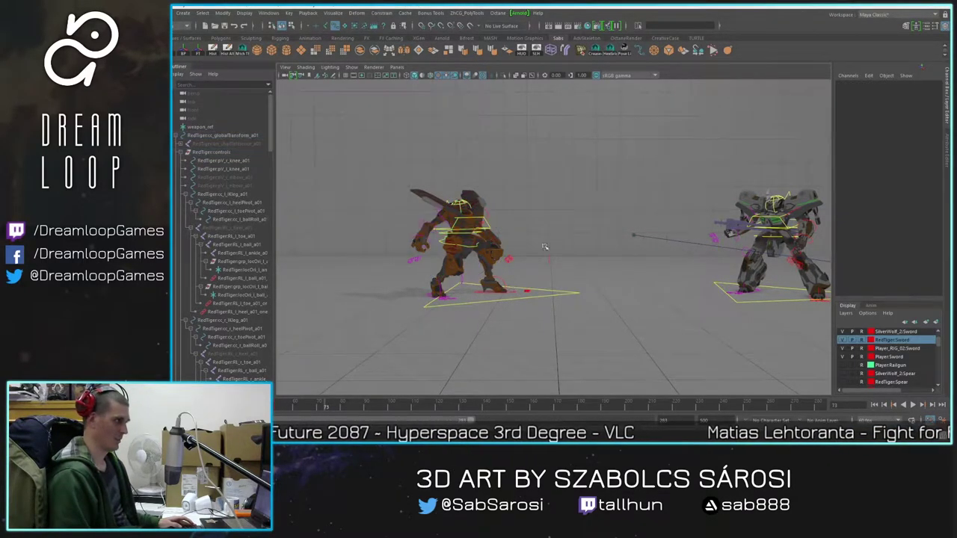
left_click(423, 216)
key("alt+v")
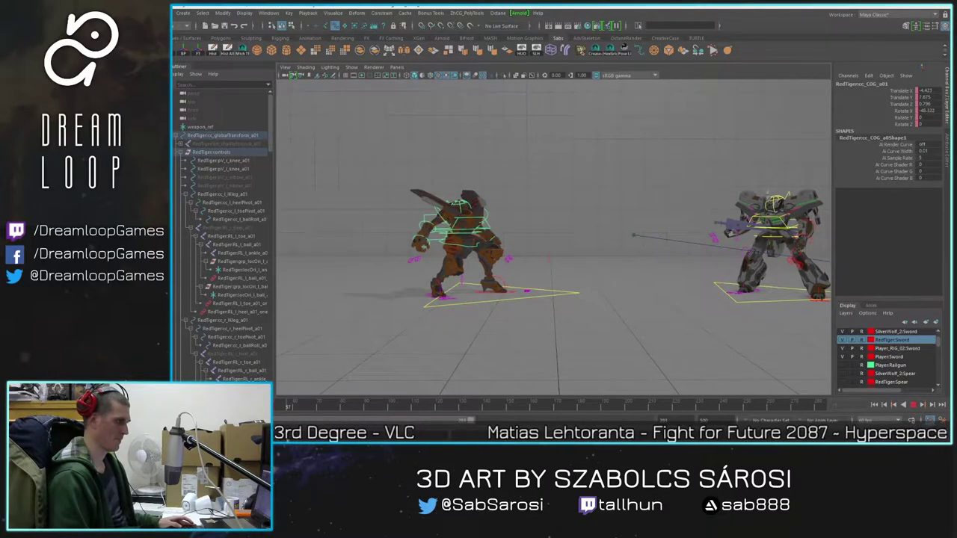
left_click_drag(505, 206, 407, 343, "alt")
key("alt+v")
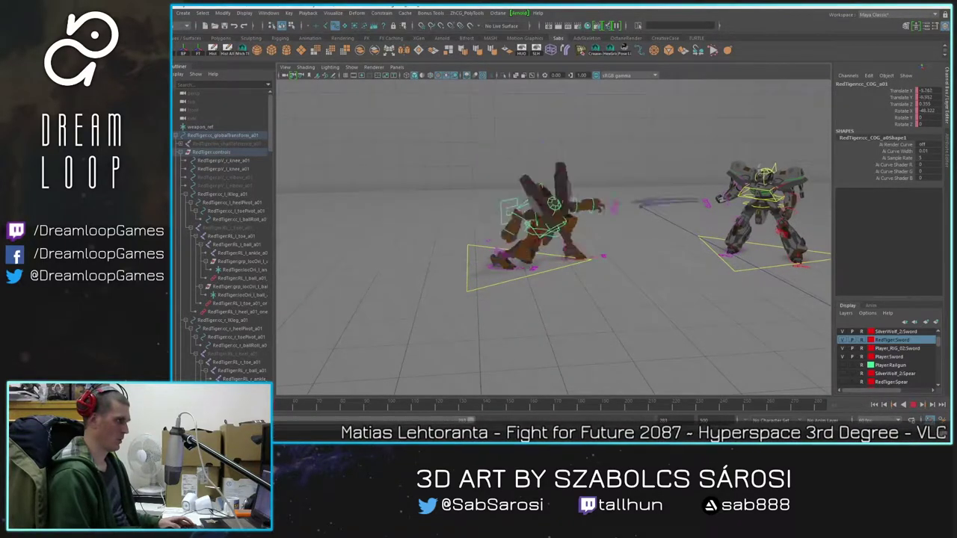
key("alt+v")
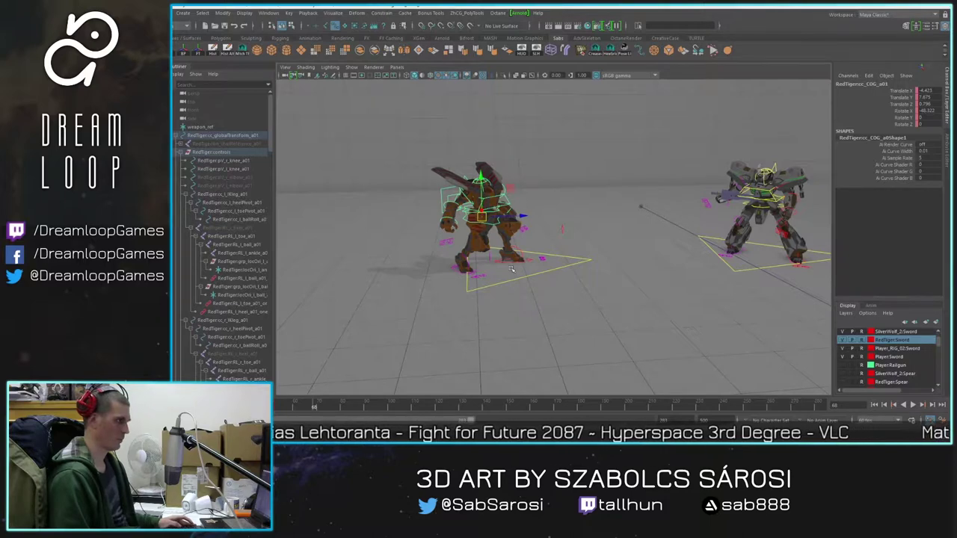
Step: At frame 68, try to move RedTiger's COG and both leg IK controls together toward the grey robot
scroll(511, 268, "up", 4)
left_click(476, 280)
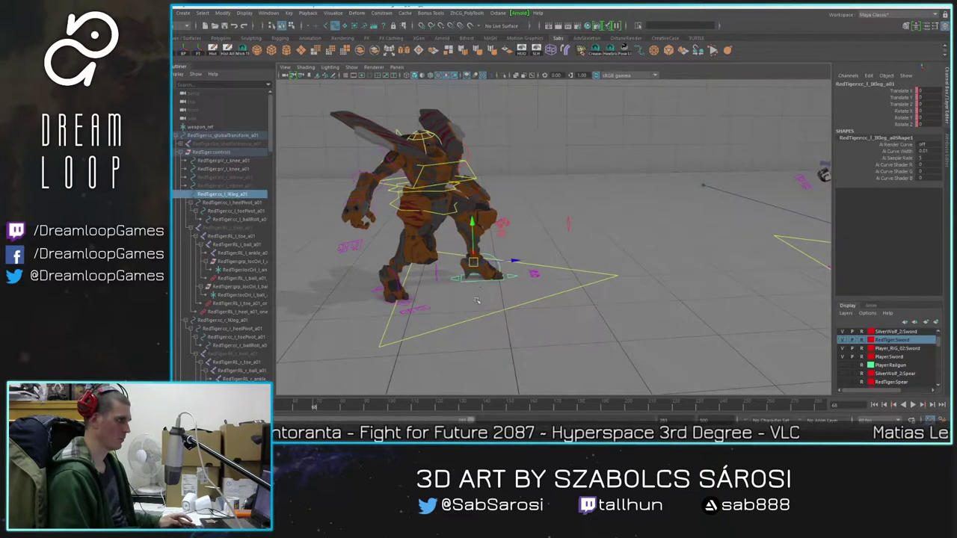
left_click(393, 203)
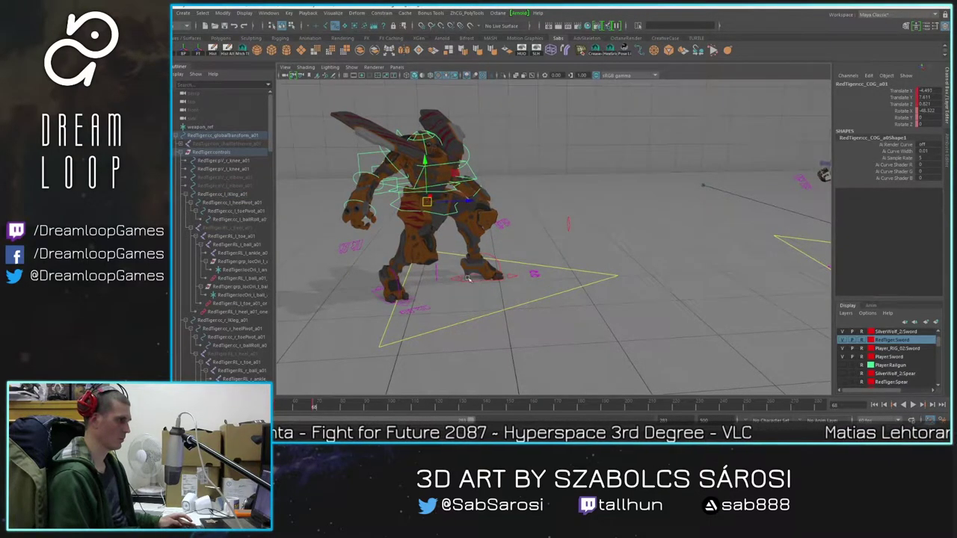
left_click(474, 290)
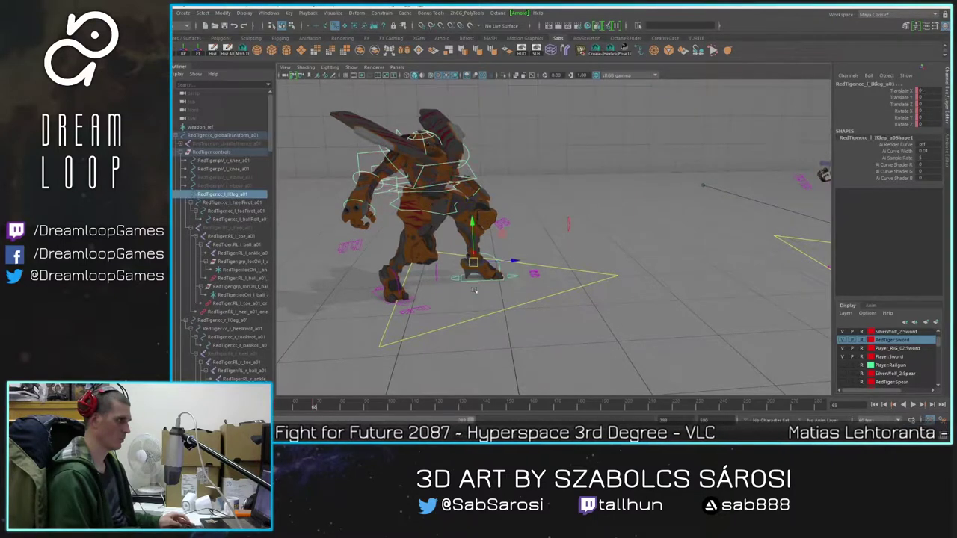
left_click(395, 300, "shift")
scroll(431, 294, "down", 3)
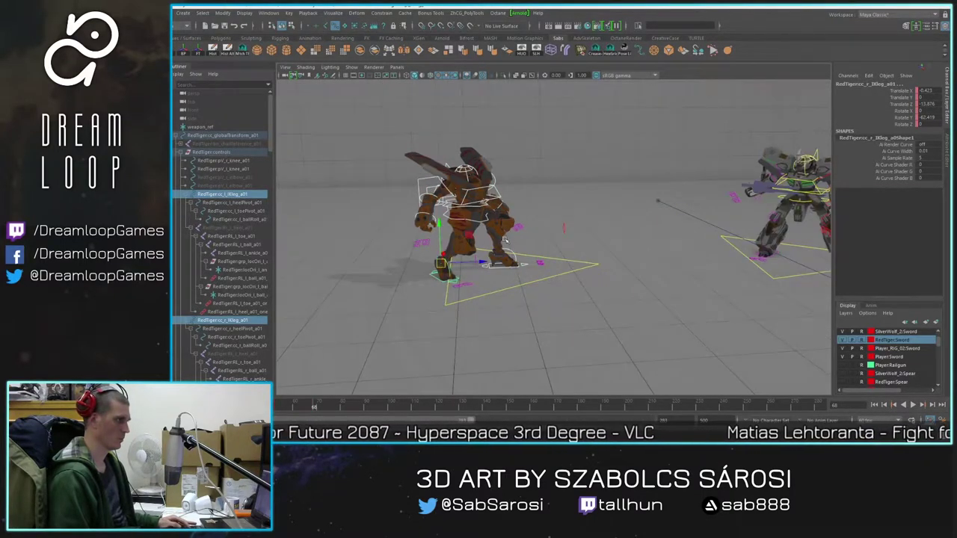
left_click_drag(481, 262, 576, 275)
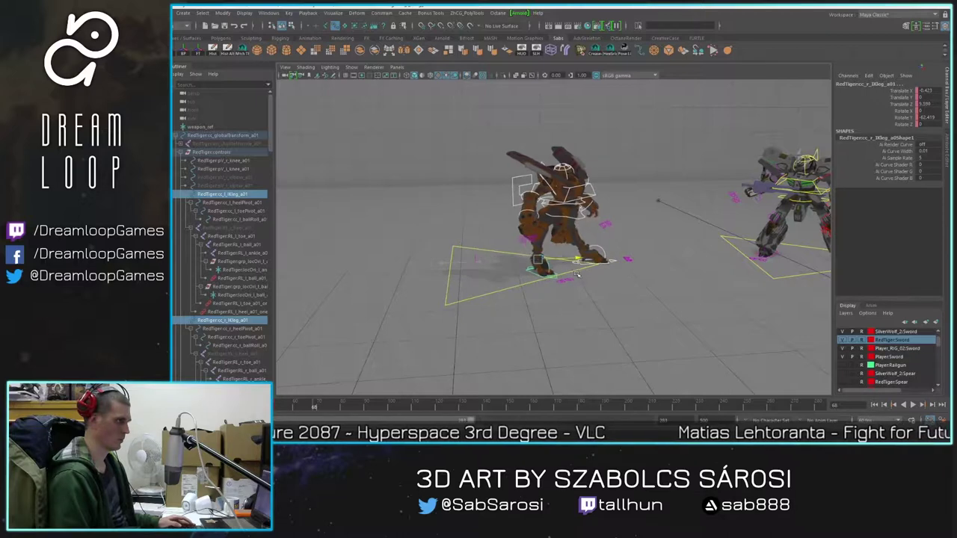
key("ctrl+z")
Step: At frame 68, move RedTiger's leg IK, knee pole-vector and COG controls together toward the grey robot, ending just in front of it
scroll(484, 294, "up", 3)
left_click_drag(485, 294, 442, 277, "alt")
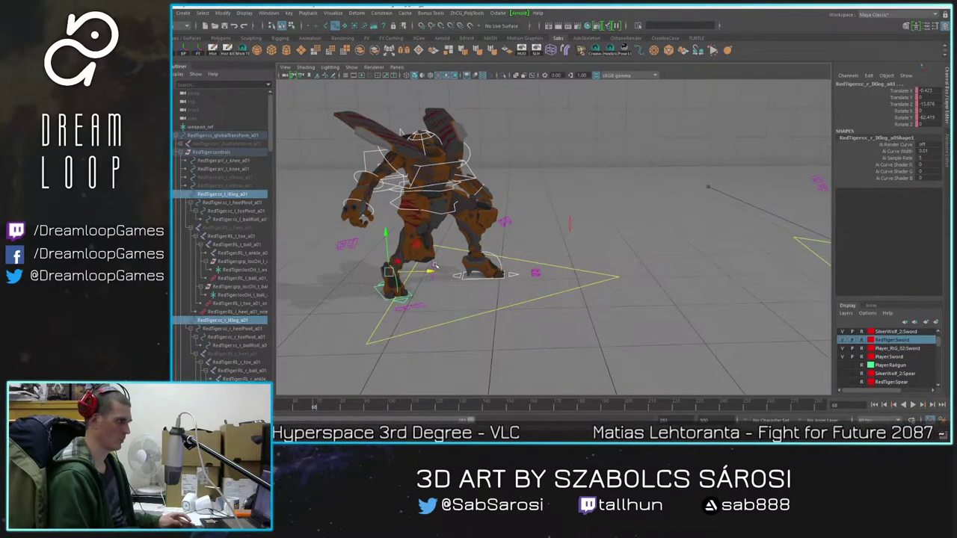
left_click(434, 265)
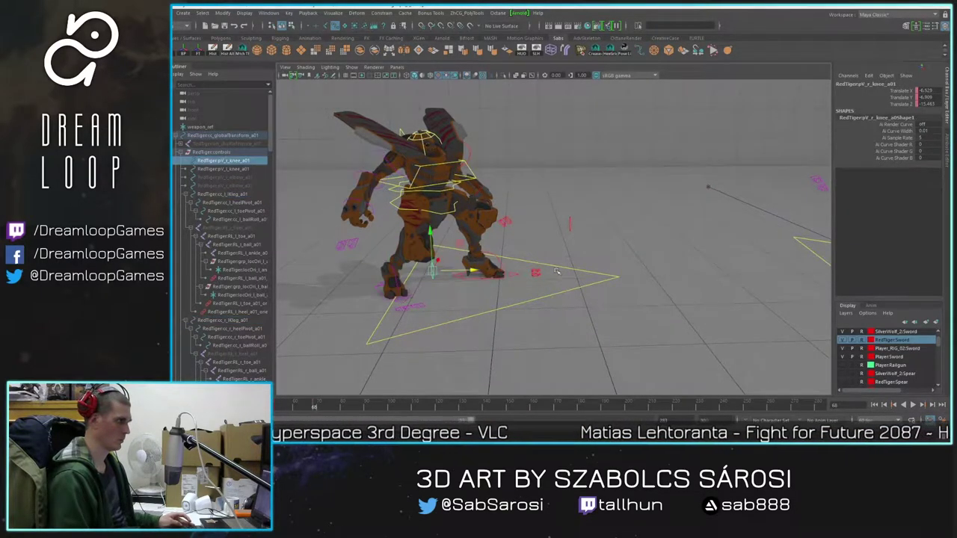
left_click(482, 280)
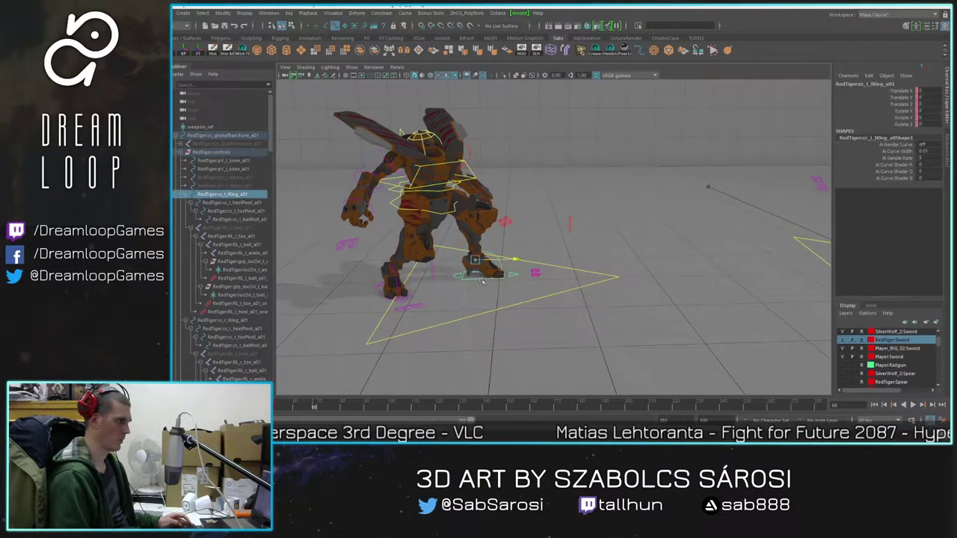
left_click(378, 290, "shift")
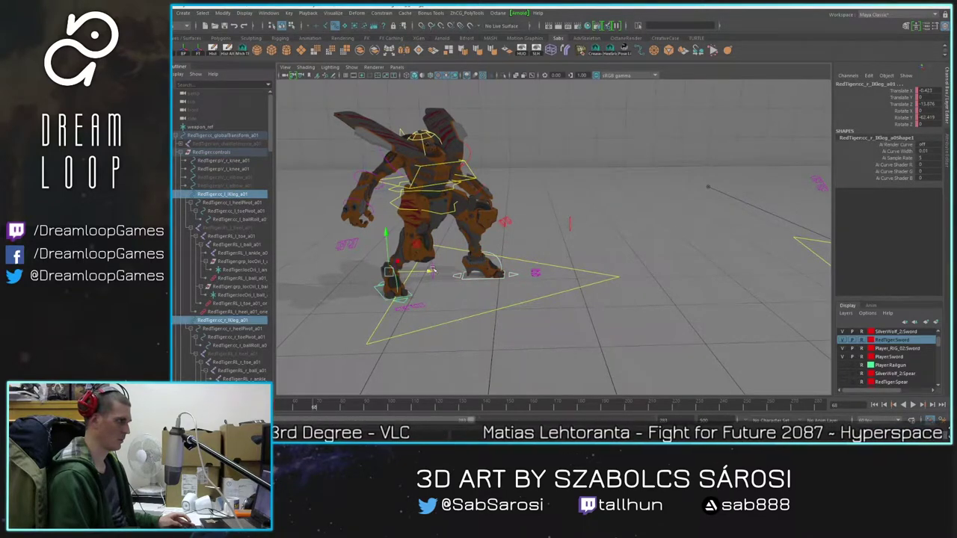
left_click(431, 265, "shift")
left_click(572, 222, "shift")
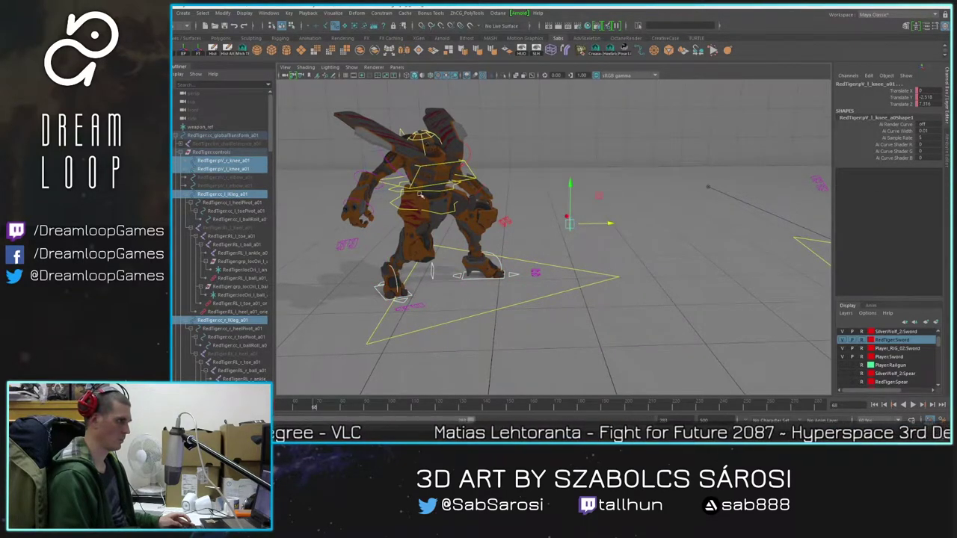
left_click(395, 204, "shift")
scroll(543, 252, "down", 3)
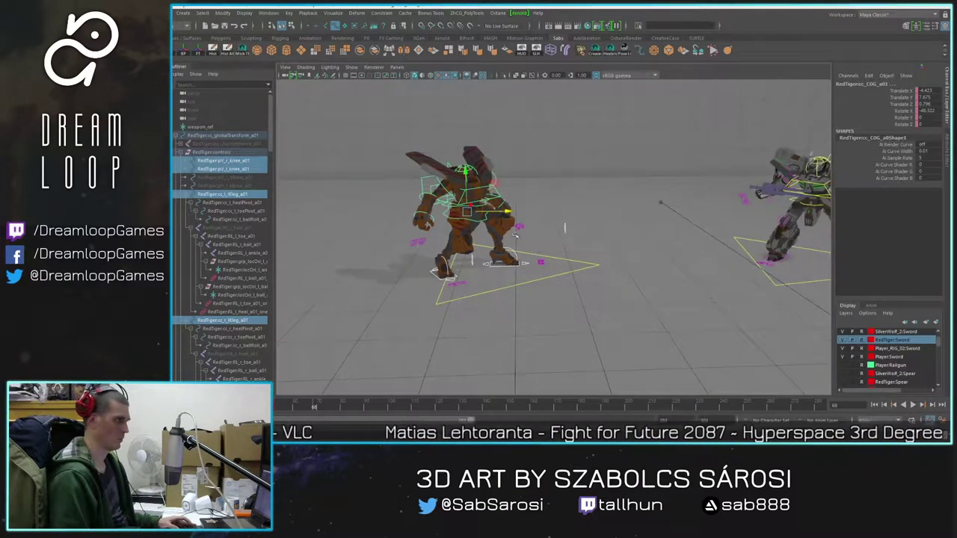
left_click_drag(507, 212, 733, 236)
middle_click_drag(647, 307, 546, 312, "alt")
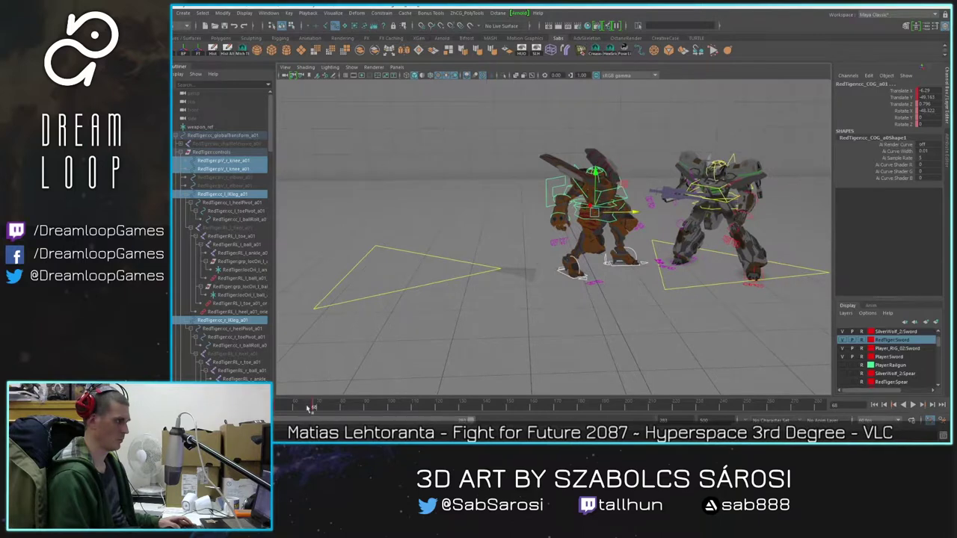
Step: Replay RedTiger's advance toward the grey robot from two camera angles and return to frame 68
key("comma")
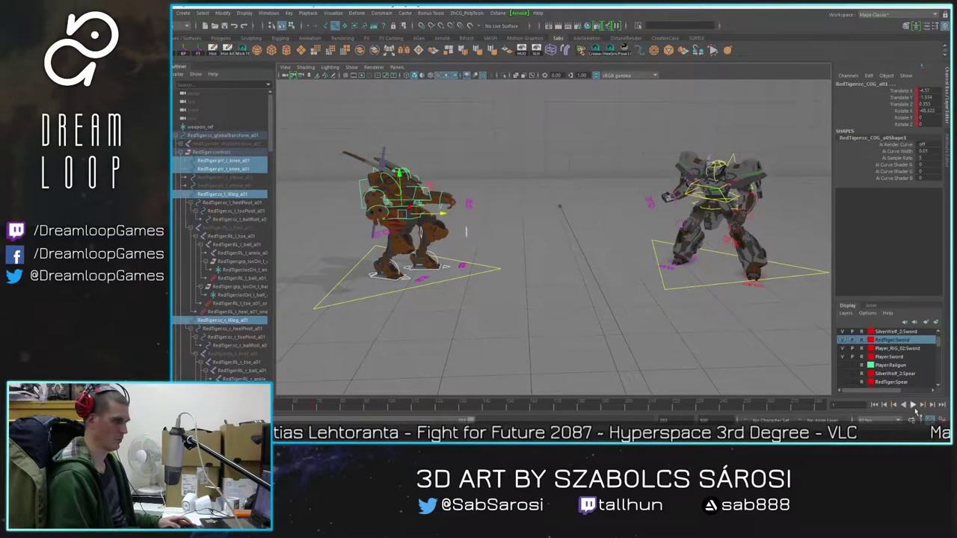
left_click(914, 407)
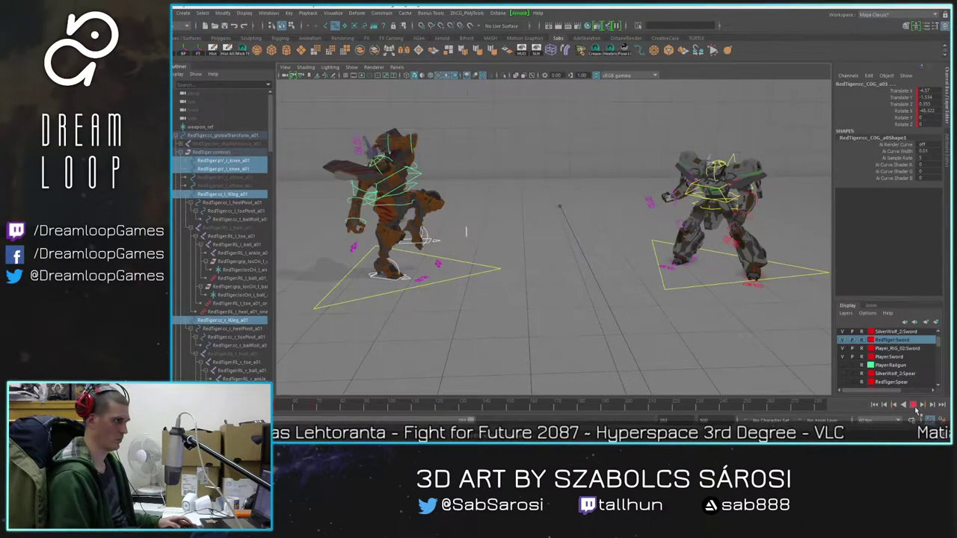
left_click(914, 408)
left_click_drag(365, 412, 314, 415)
left_click_drag(638, 260, 612, 267, "alt")
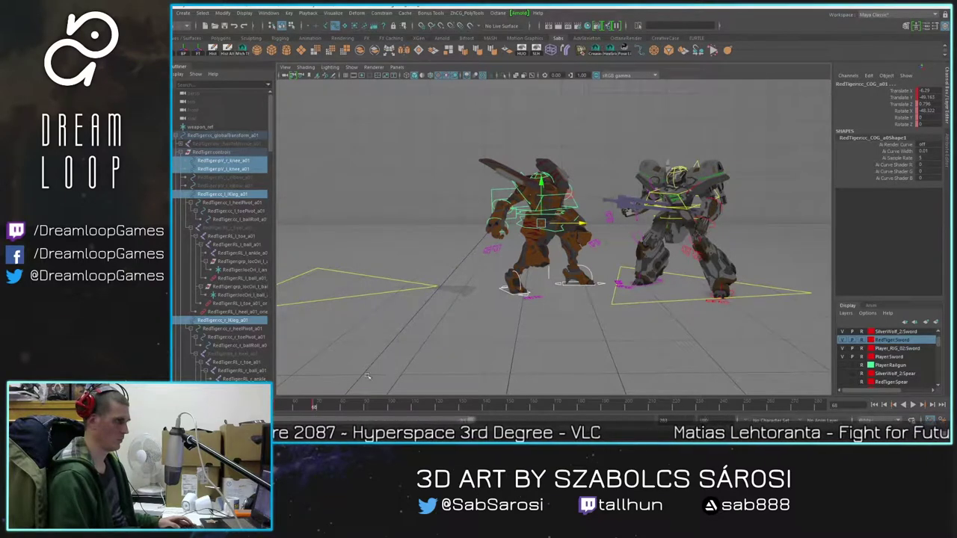
left_click(874, 405)
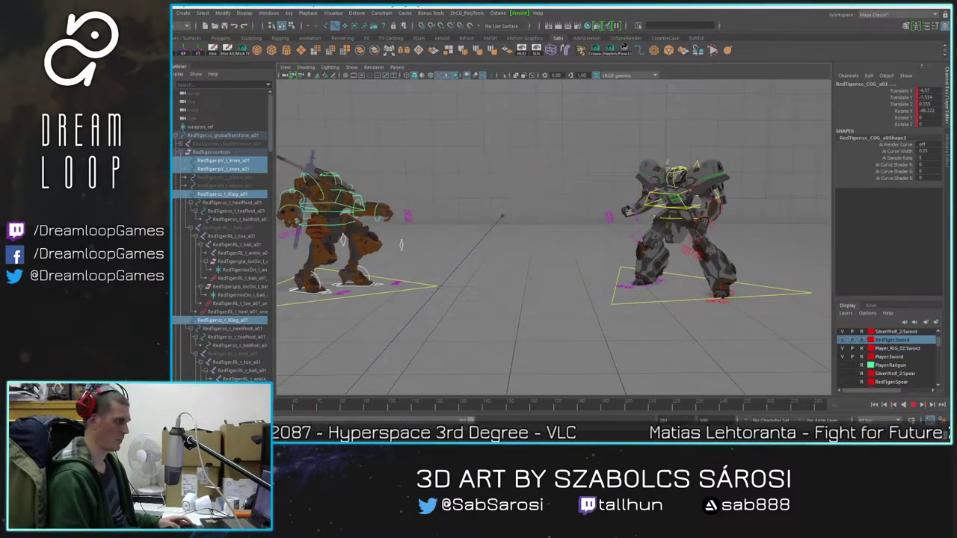
left_click(920, 405)
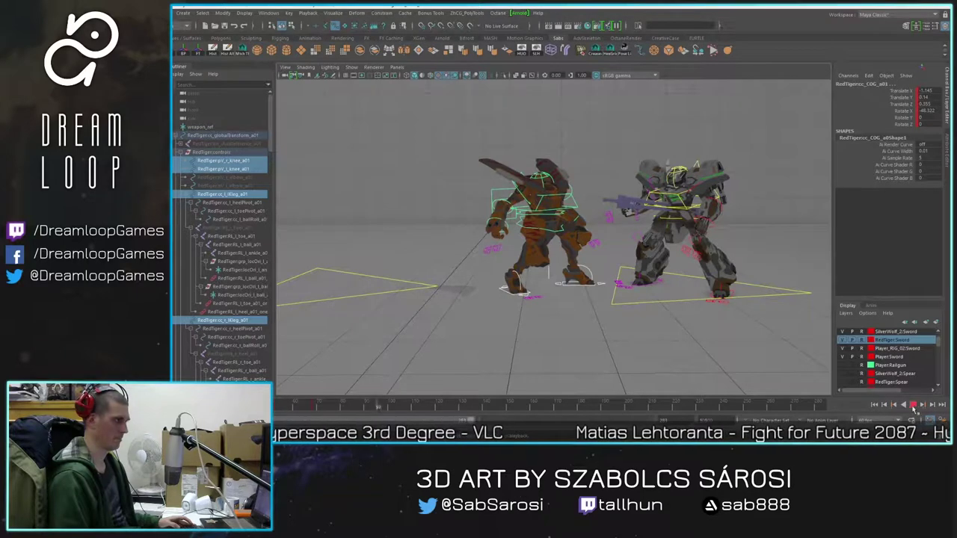
left_click(314, 413)
scroll(454, 276, "down", 1)
key("comma")
key("comma")
key("comma")
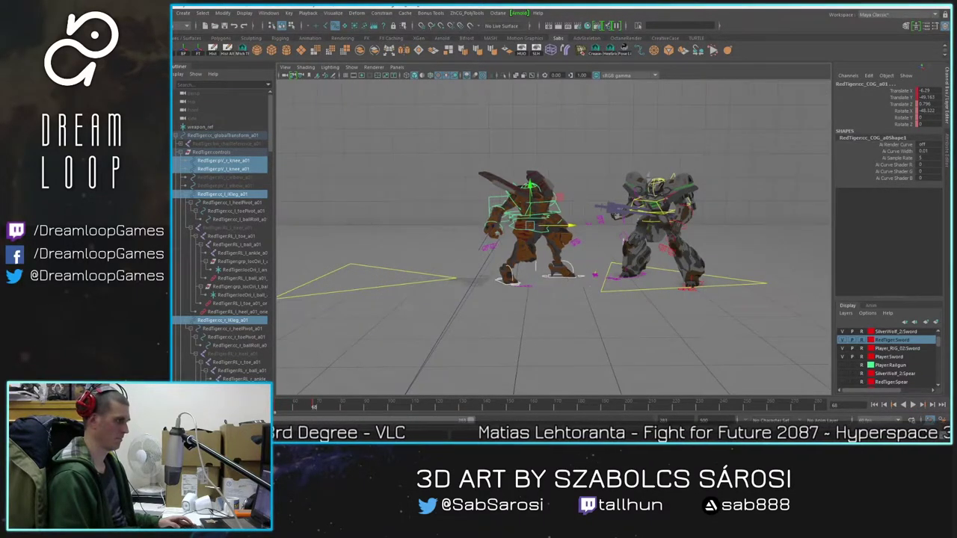
Step: Select all of RedTiger's controls, shift their frame 68 keys to about frame 78, and replay from the start
left_click_drag(283, 118, 494, 334)
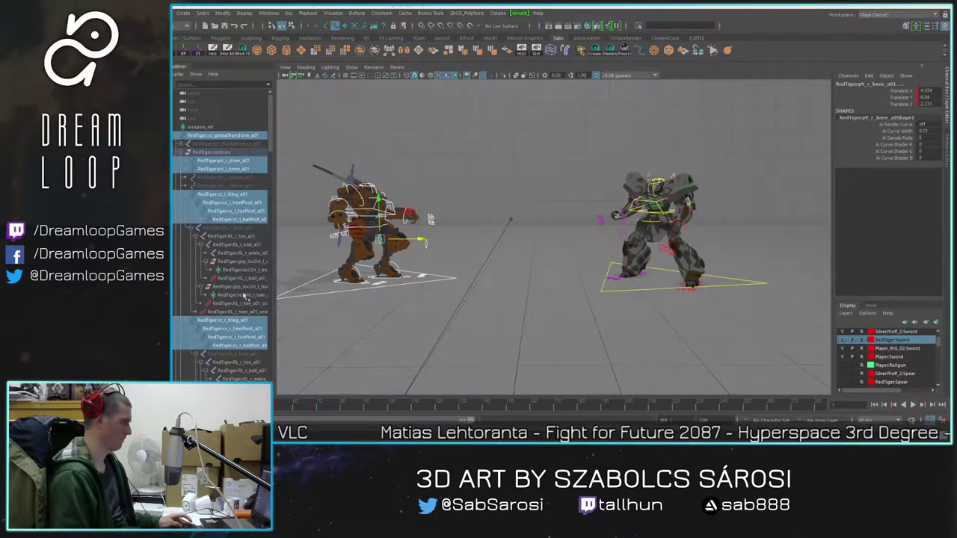
left_click(341, 406)
left_click(884, 408)
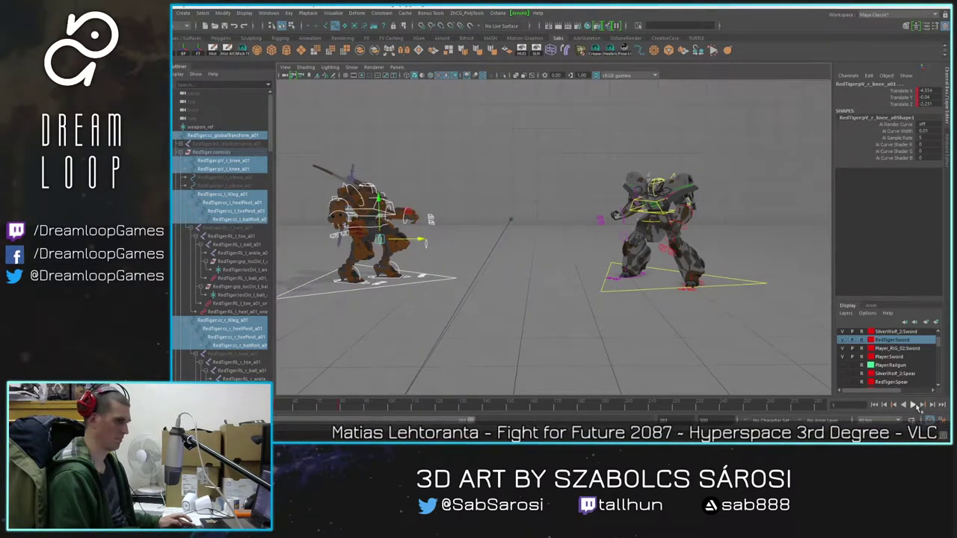
left_click(916, 406)
left_click(917, 406)
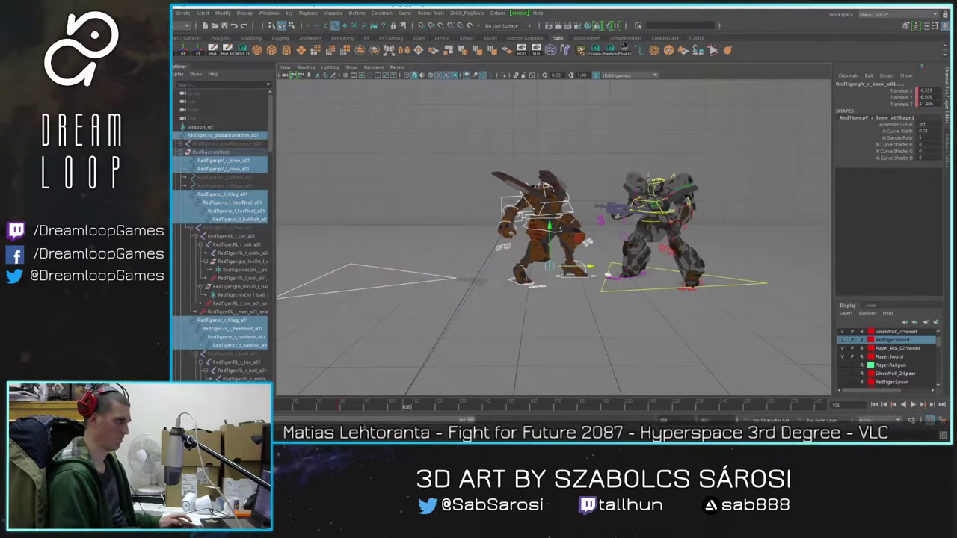
Step: Shift RedTiger's recovery keys from frame 52 to about frame 60 and the advance keys to about frame 89
left_click_drag(359, 408, 281, 409)
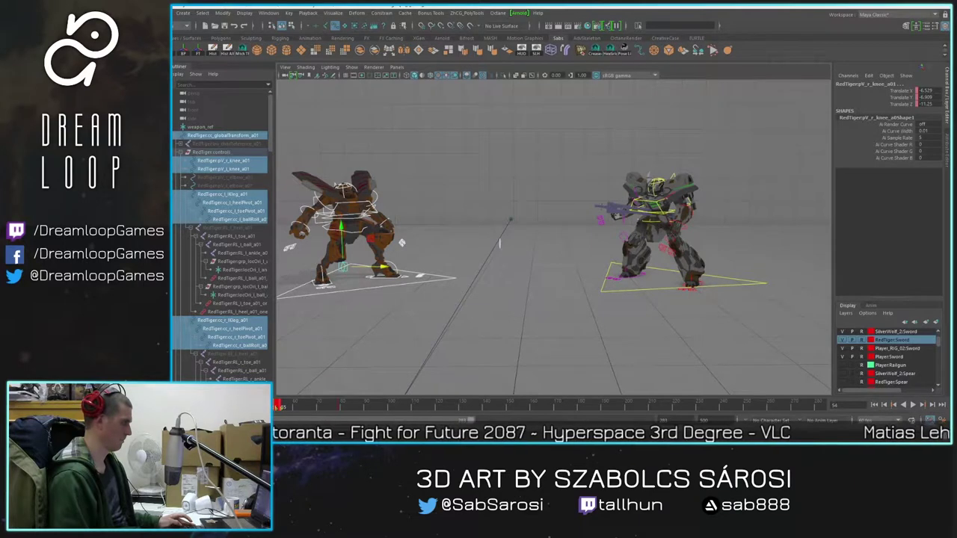
left_click(310, 409)
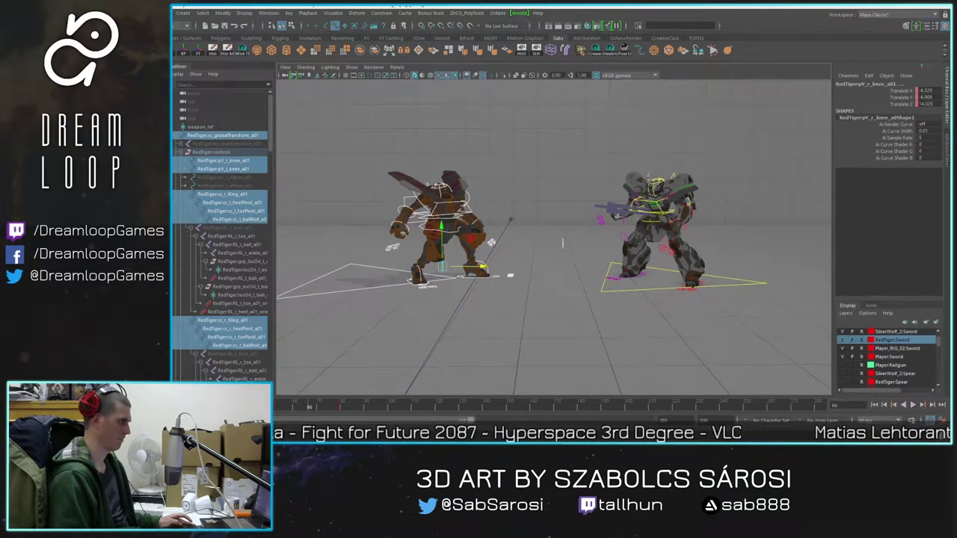
left_click_drag(562, 243, 489, 243)
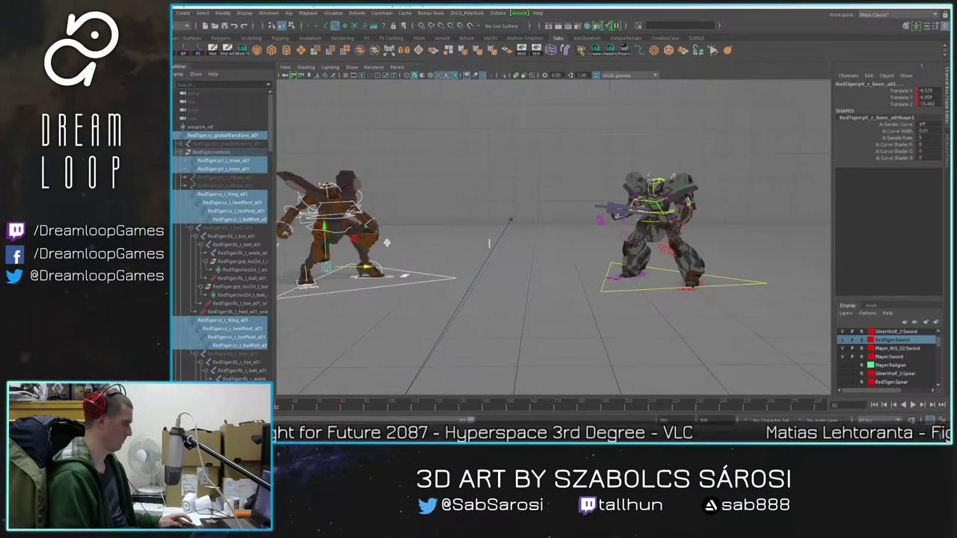
key("ctrl+z")
left_click_drag(421, 221, 430, 215)
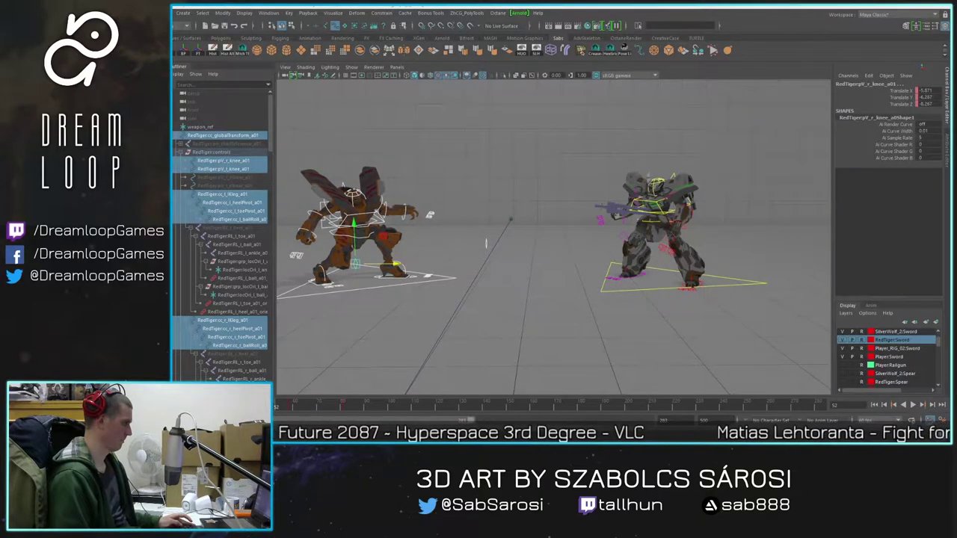
left_click(326, 405)
Step: Replay the retimed animation from the start and check the sword throw around frames 30 and 31
left_click(874, 404)
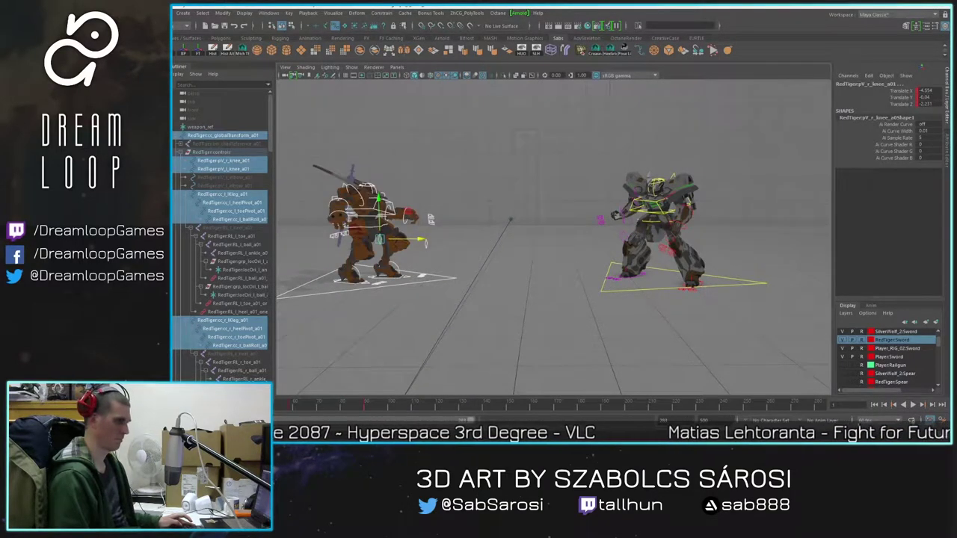
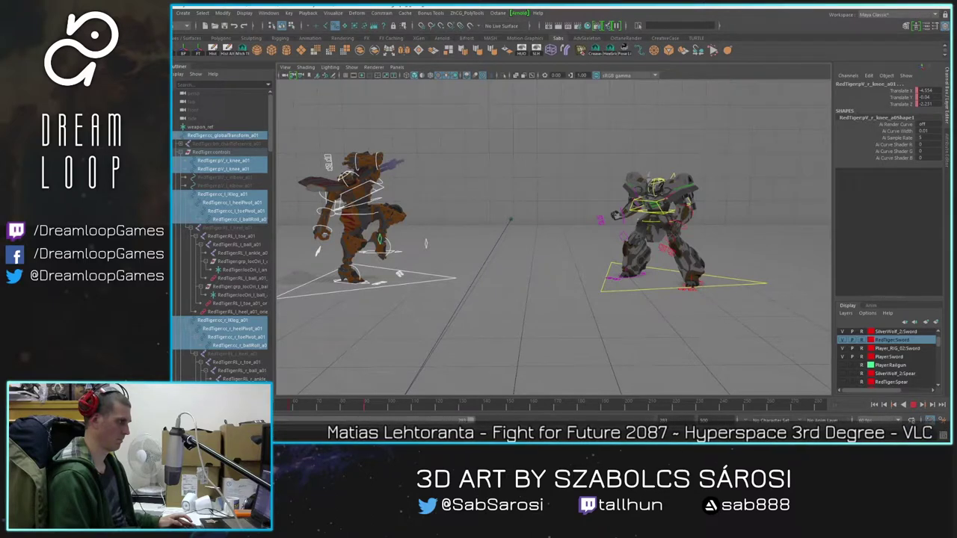
key("alt+v")
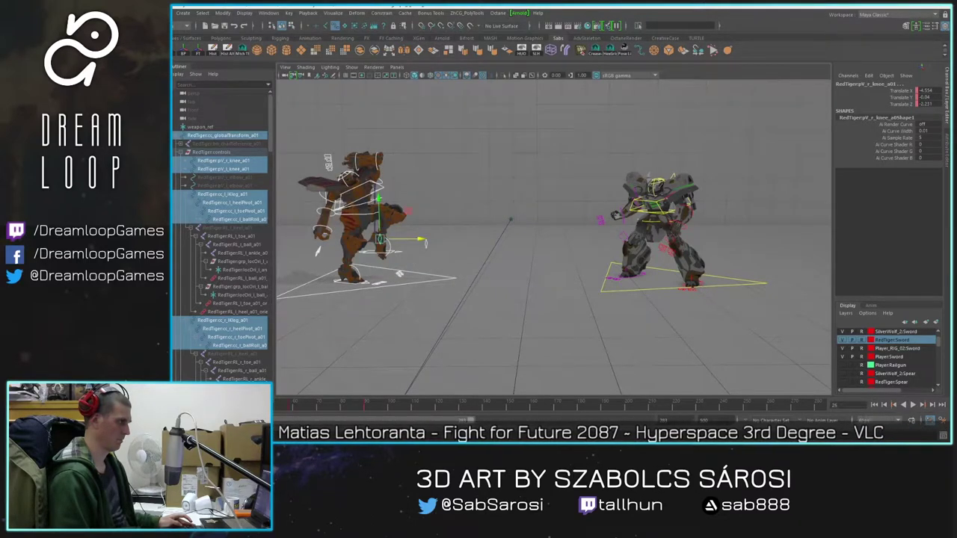
left_click(219, 404)
left_click(222, 404)
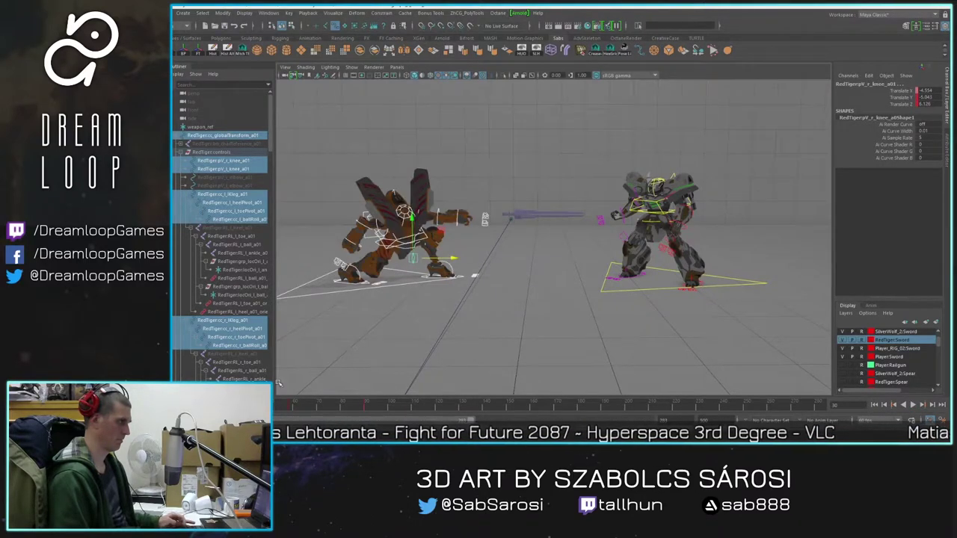
key("period")
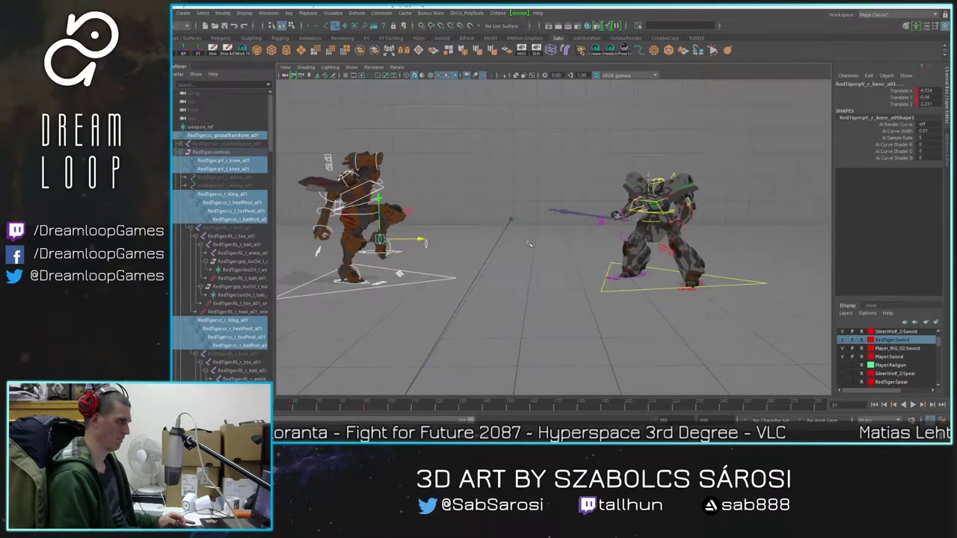
Step: Select weapon_ref, step through frames 30 and 31, and replay the throw to examine the sword's flight
left_click(200, 127)
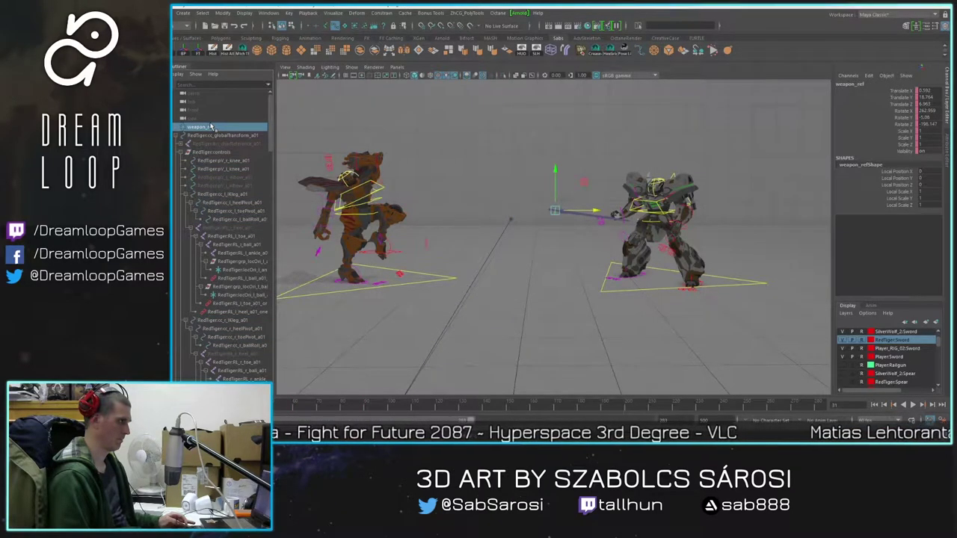
key("comma")
key("alt+v")
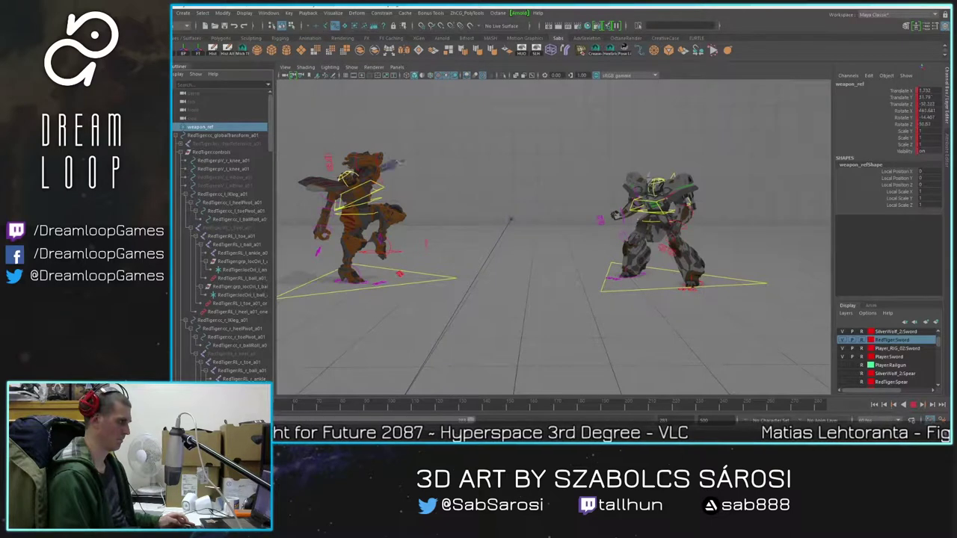
key("alt+v")
key("comma")
key("period")
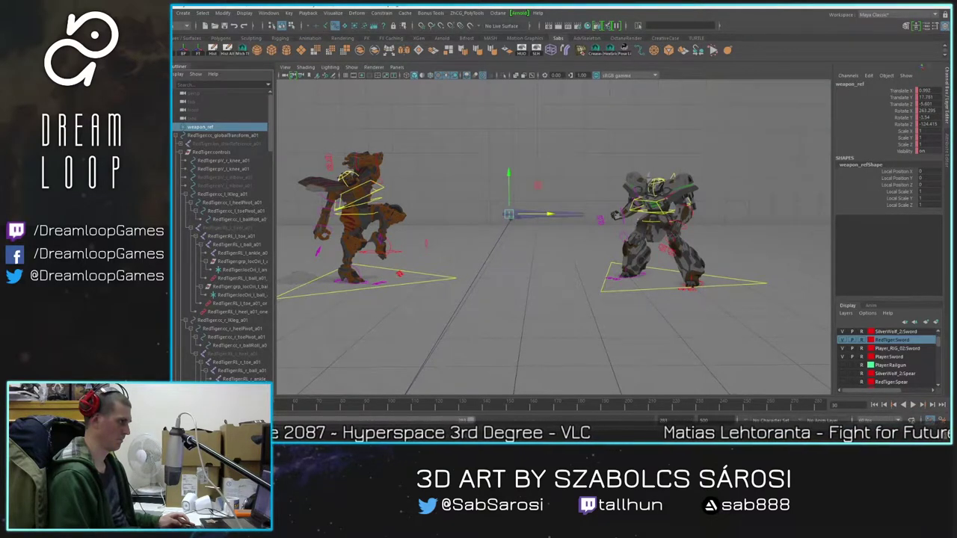
key("period")
key("alt+v")
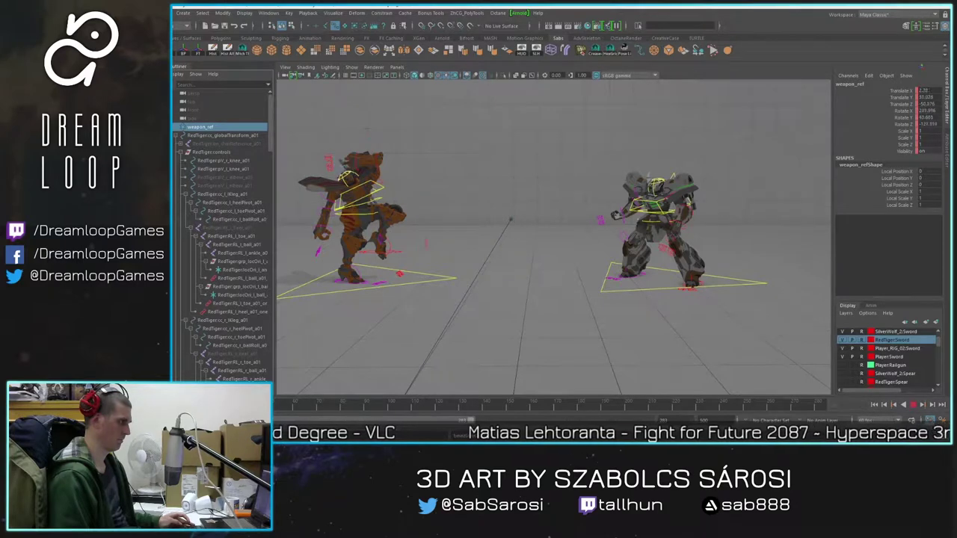
key("alt+v")
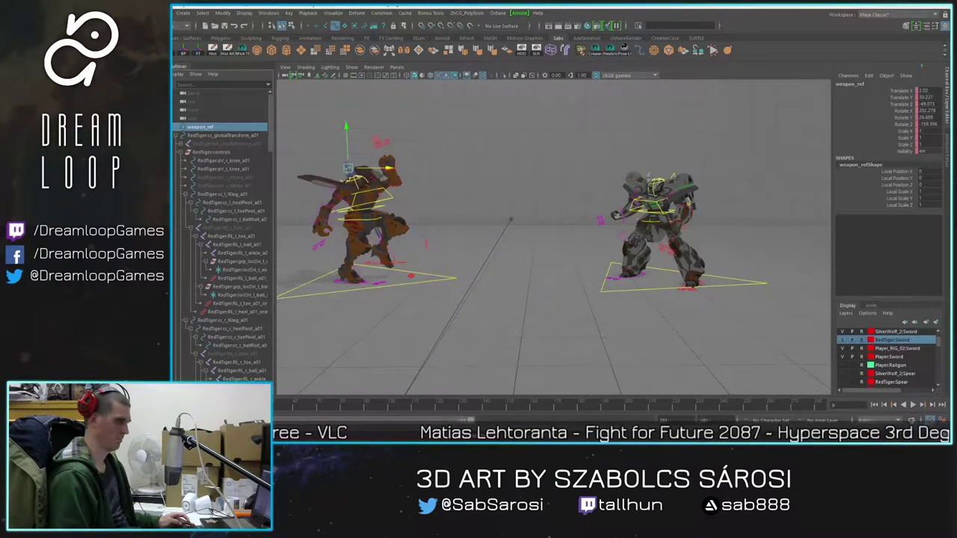
Step: Replay the animation to review RedTiger's recovery and advance toward the grey robot, stopping around frame 72
left_click(913, 406)
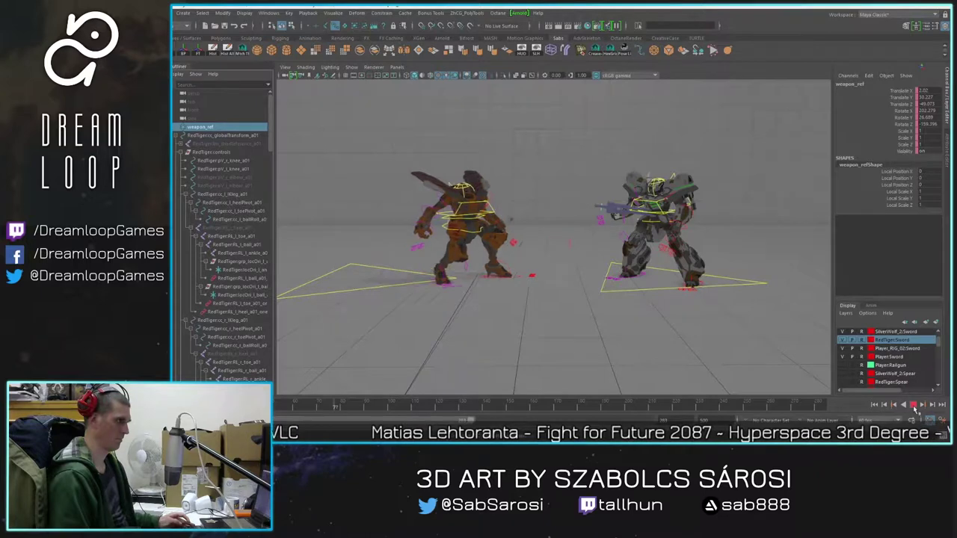
left_click(914, 406)
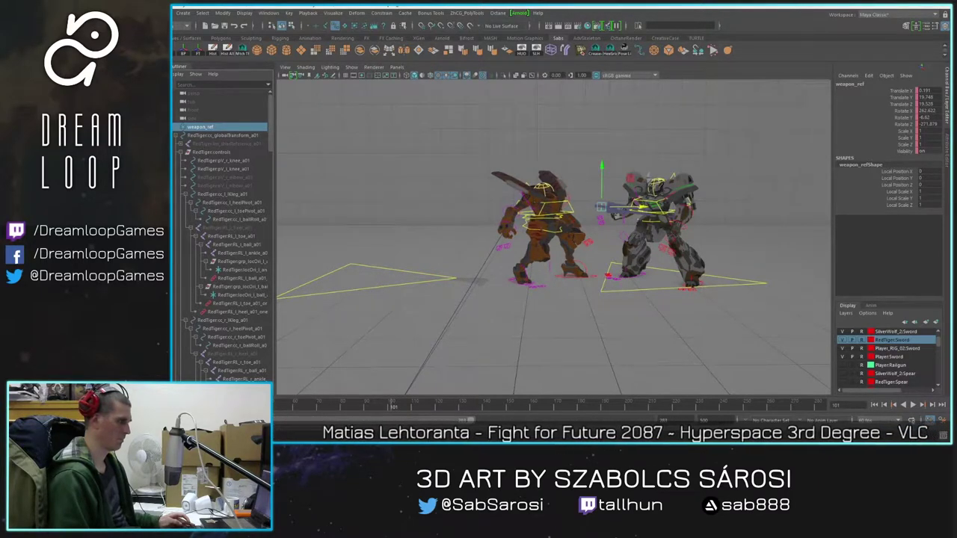
key("alt+v")
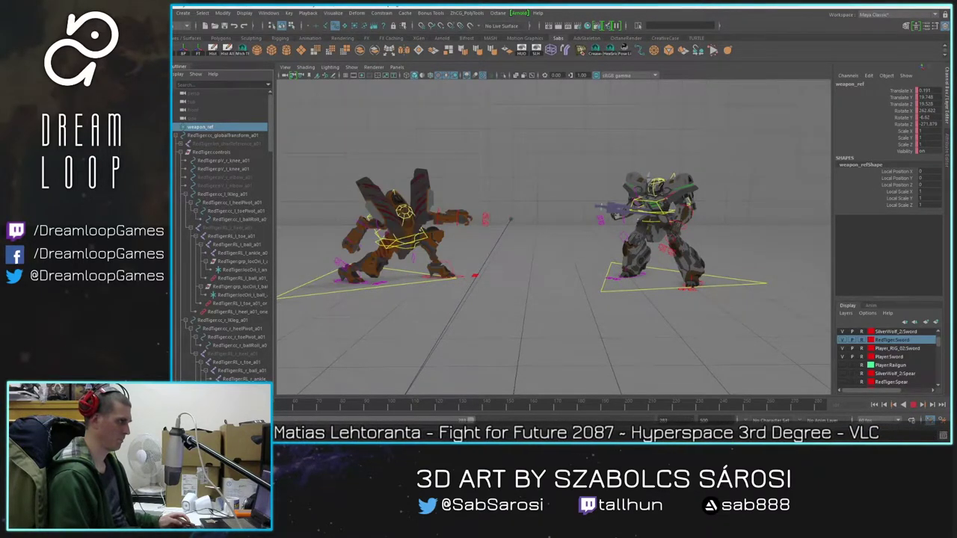
key("alt+v")
left_click_drag(373, 233, 459, 217, "alt")
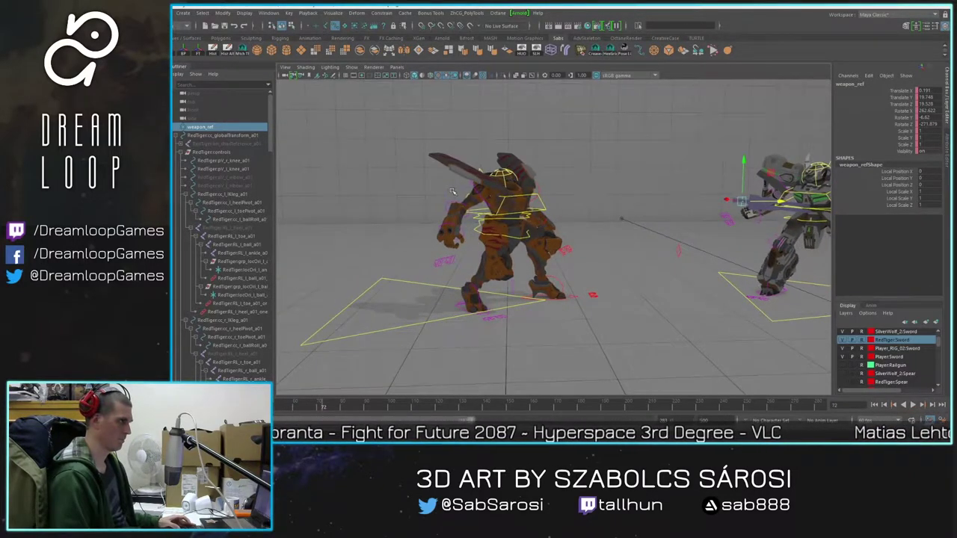
Step: Try to shift RedTiger's COG control toward the grey robot at frame 72, scrub through the advance, and undo the change
left_click(530, 232)
left_click_drag(542, 232, 564, 236)
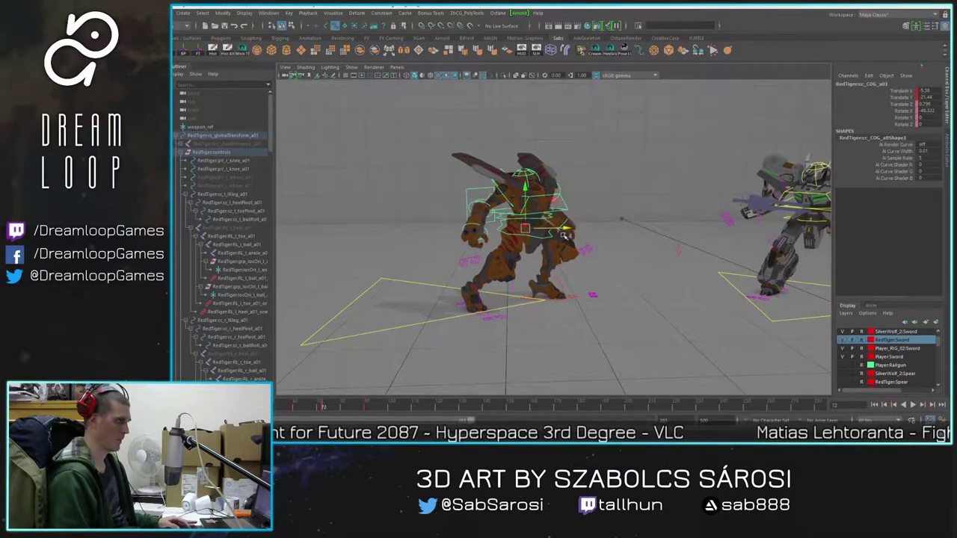
left_click_drag(325, 408, 304, 410)
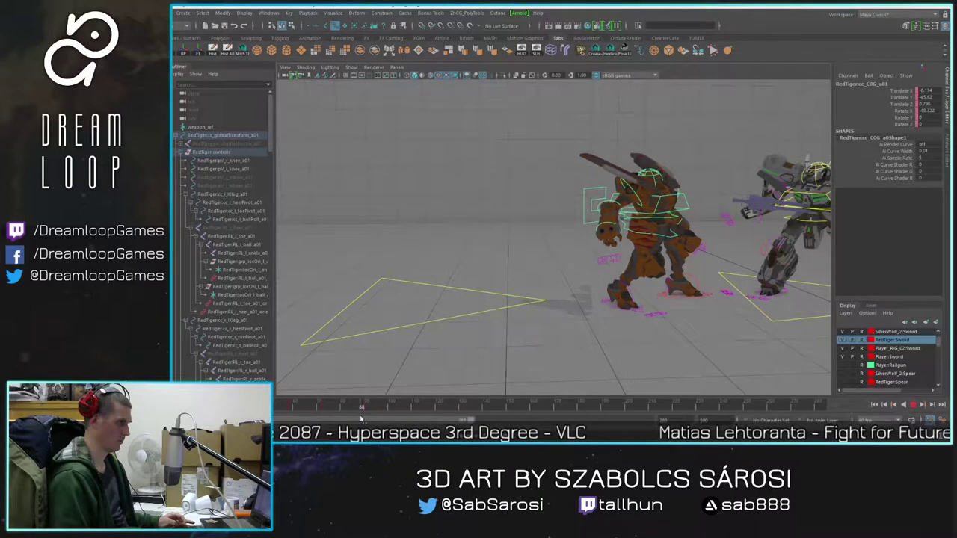
left_click_drag(315, 411, 292, 408)
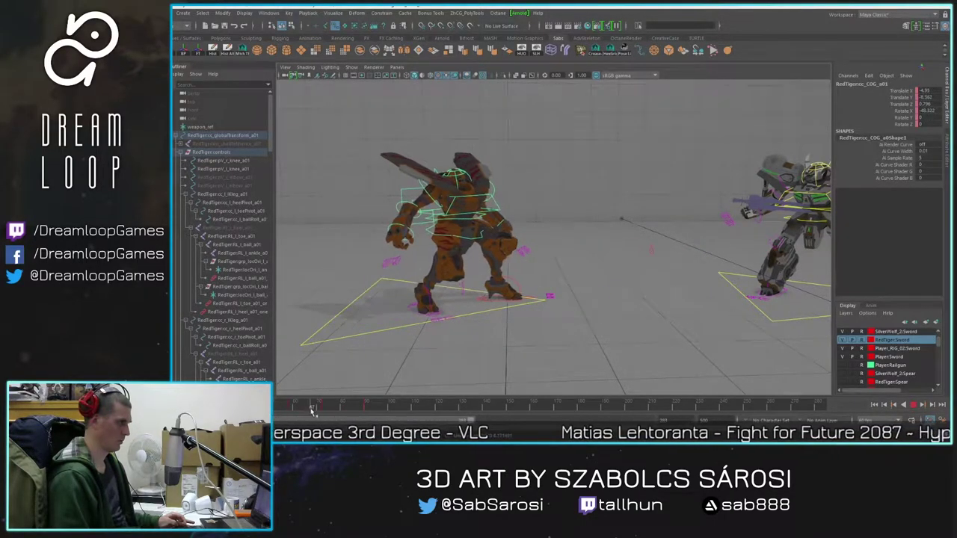
left_click_drag(323, 412, 290, 414)
key("ctrl+z")
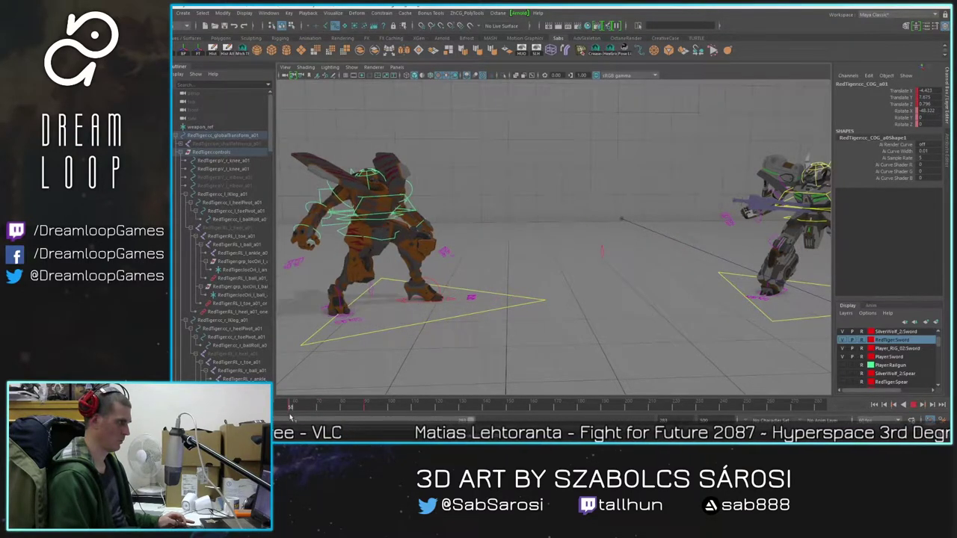
Step: Select all of RedTiger's controls and key the frame 58 stance again at frame 70 to hold the pose
scroll(346, 175, "down", 3)
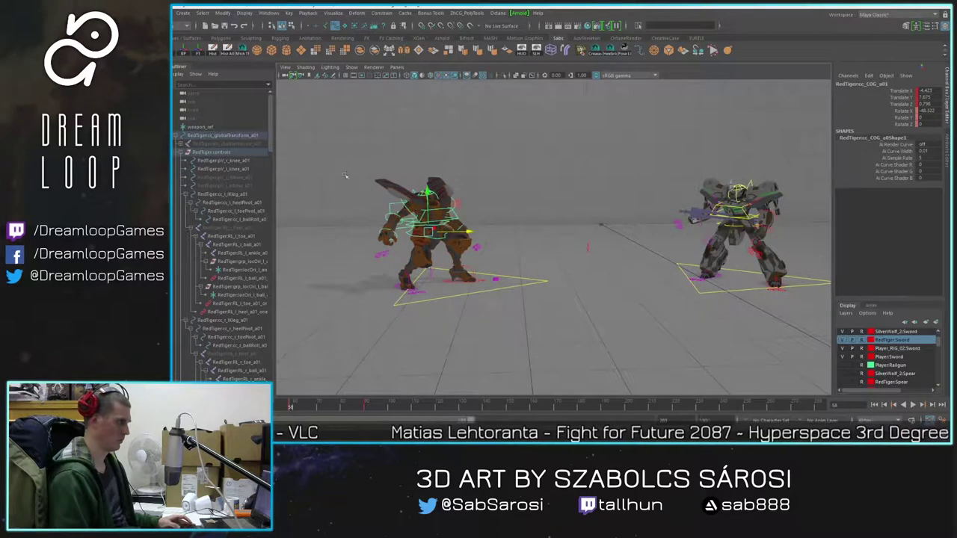
left_click_drag(312, 124, 569, 364)
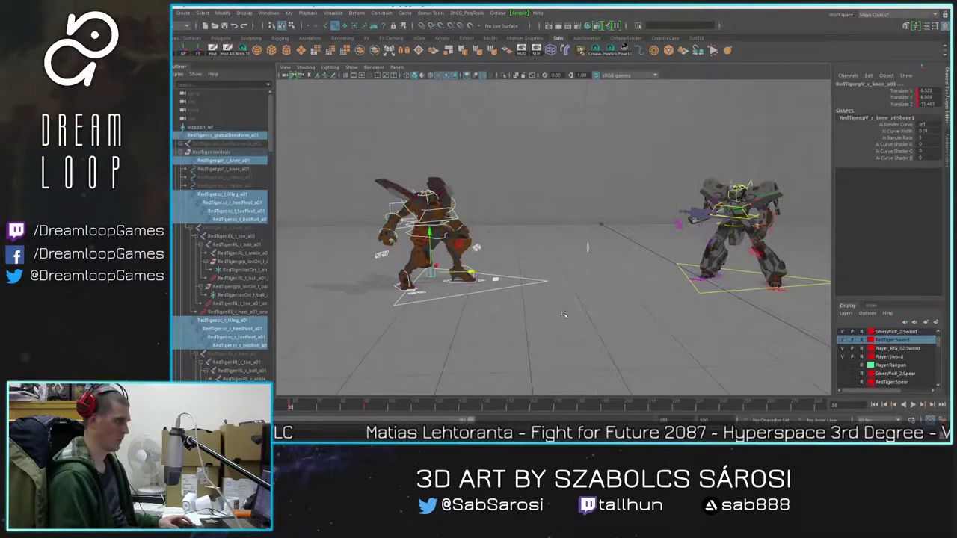
left_click_drag(565, 315, 545, 314, "alt")
left_click_drag(358, 131, 601, 348)
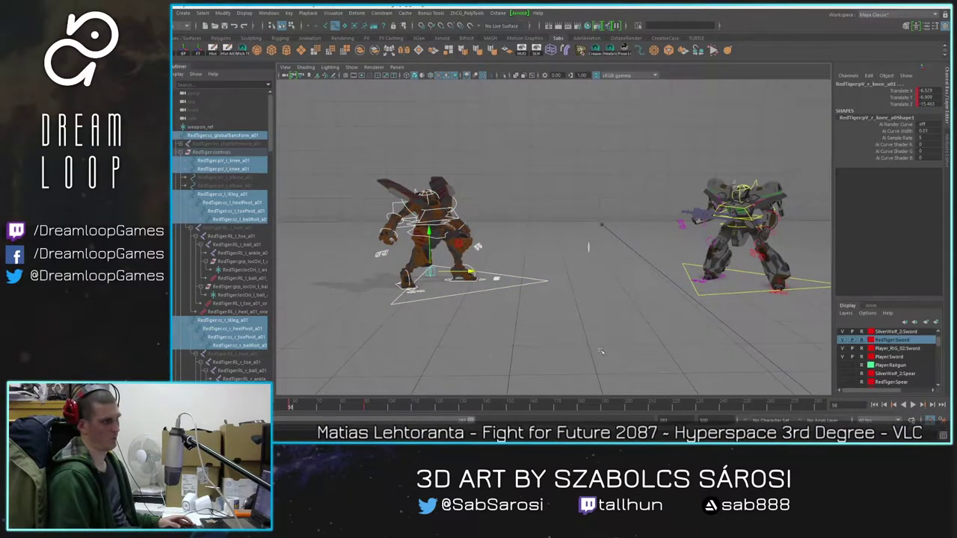
key("alt+v")
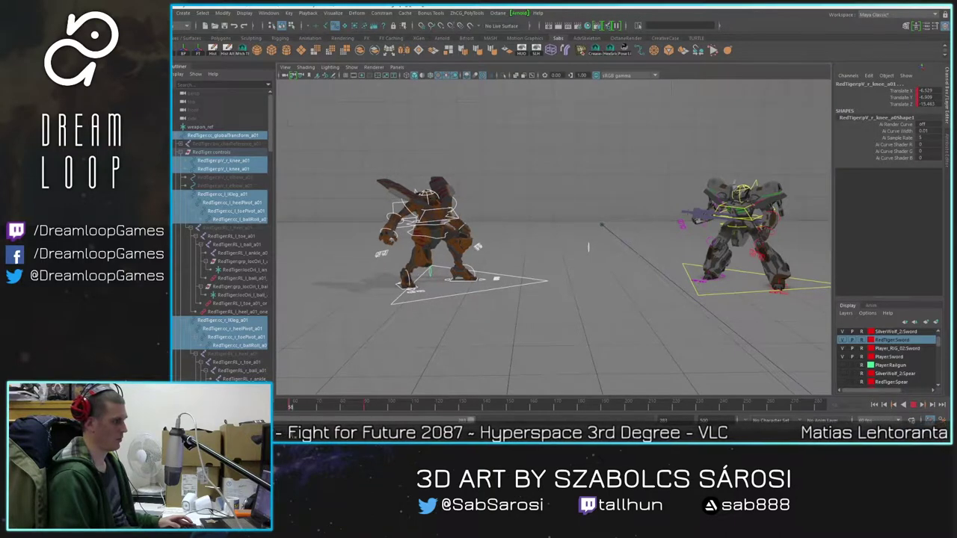
left_click(313, 410)
key("s")
key("alt+v")
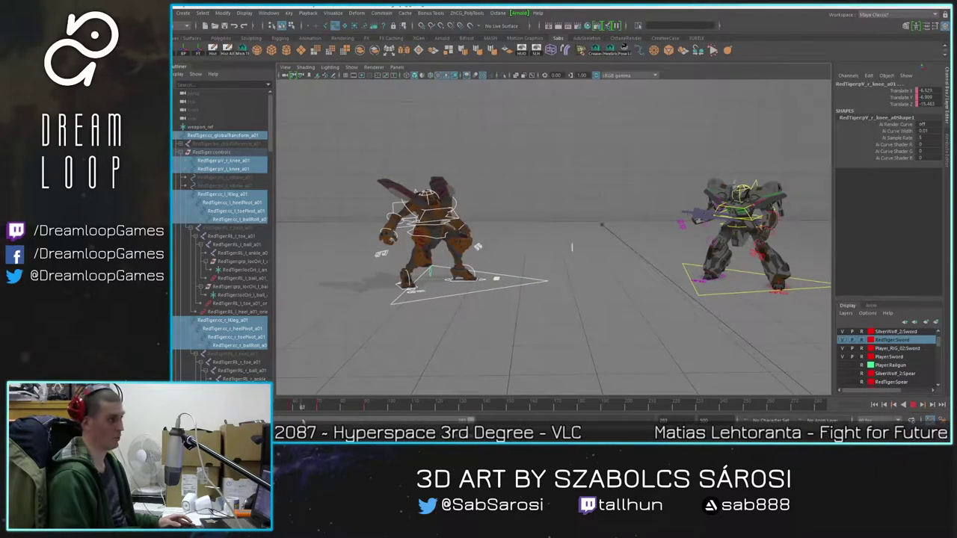
Step: Scrub the held stance around frame 60, select RedTiger's left knee control, and replay from the throw at frame 31
mouse_move(277, 415)
left_mouse_down()
mouse_move(340, 408)
mouse_move(290, 406)
left_mouse_up()
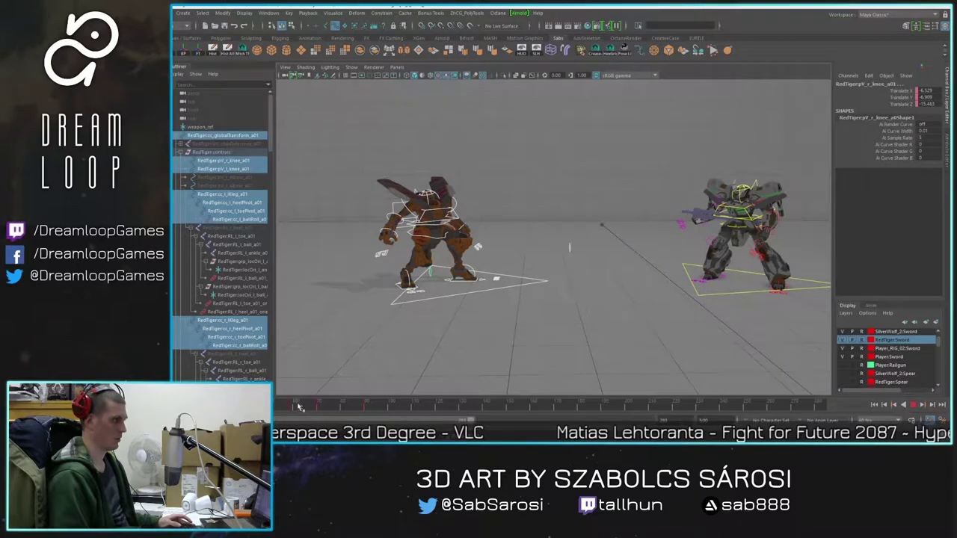
left_click(569, 258)
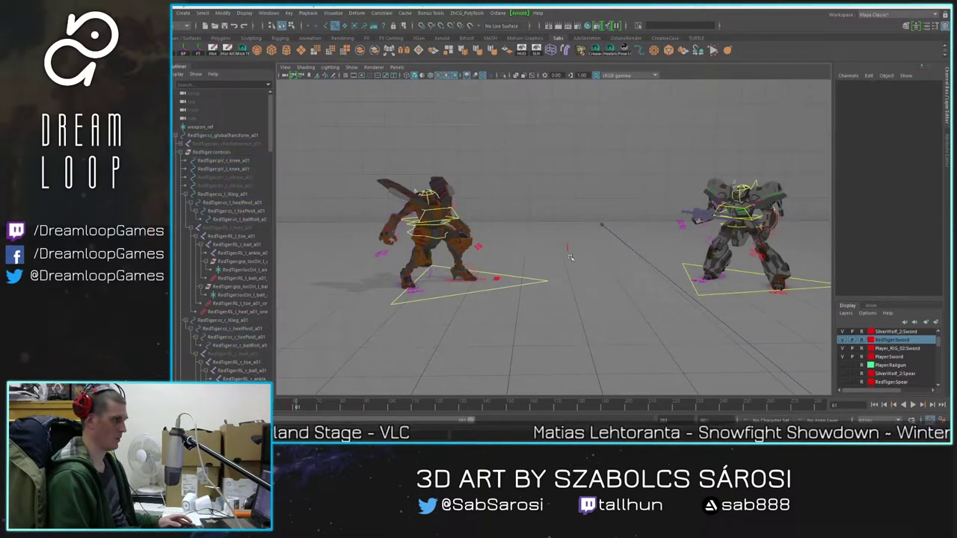
left_click(568, 248)
left_click_drag(291, 409, 225, 409)
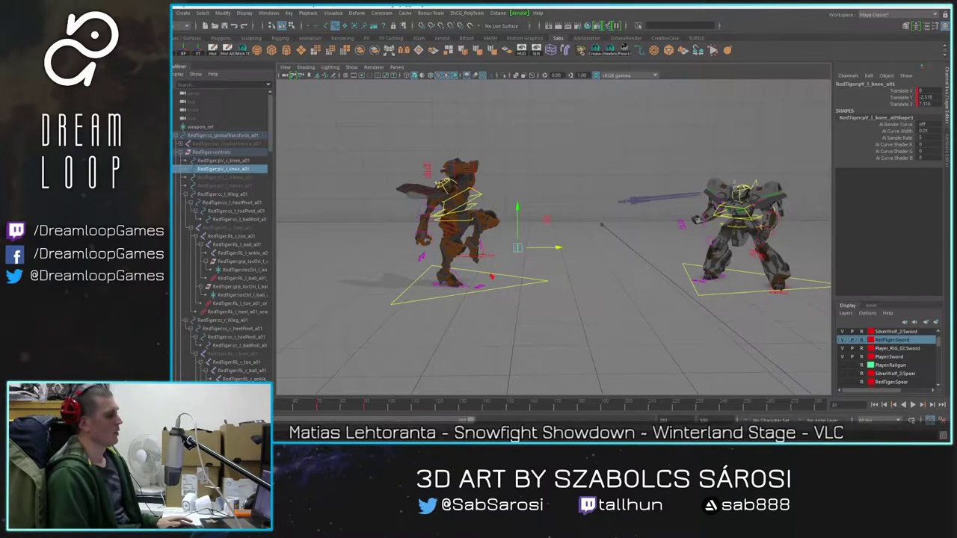
key("alt+v")
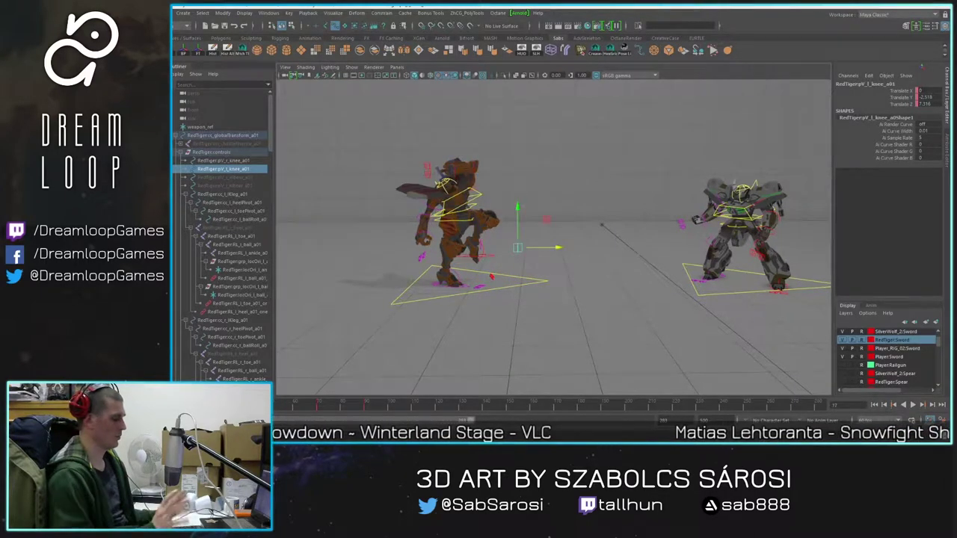
key("alt+v")
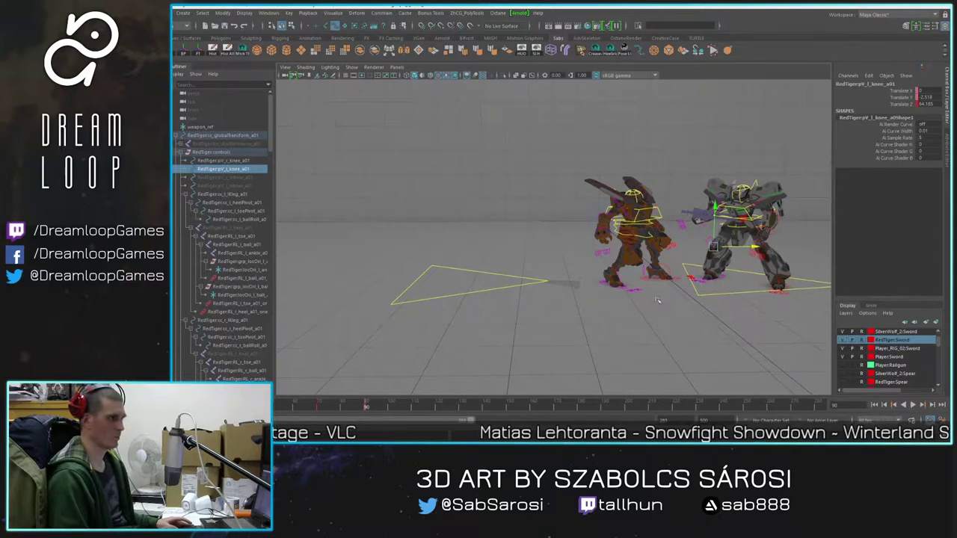
Step: Examine both robots at frame 90 and replay the animation from frame 1 to check the hold before the advance
left_click_drag(658, 300, 645, 301, "alt")
middle_click_drag(645, 300, 531, 287, "alt")
right_click_drag(531, 288, 593, 282, "alt")
left_click_drag(593, 282, 589, 282, "alt")
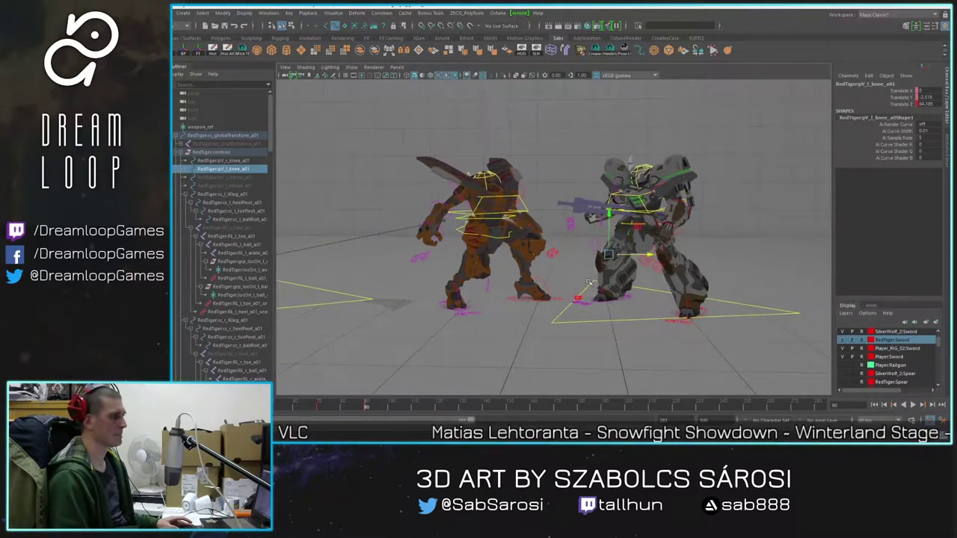
left_click(874, 405)
right_click_drag(635, 329, 574, 330, "alt")
middle_click_drag(574, 329, 653, 335, "alt")
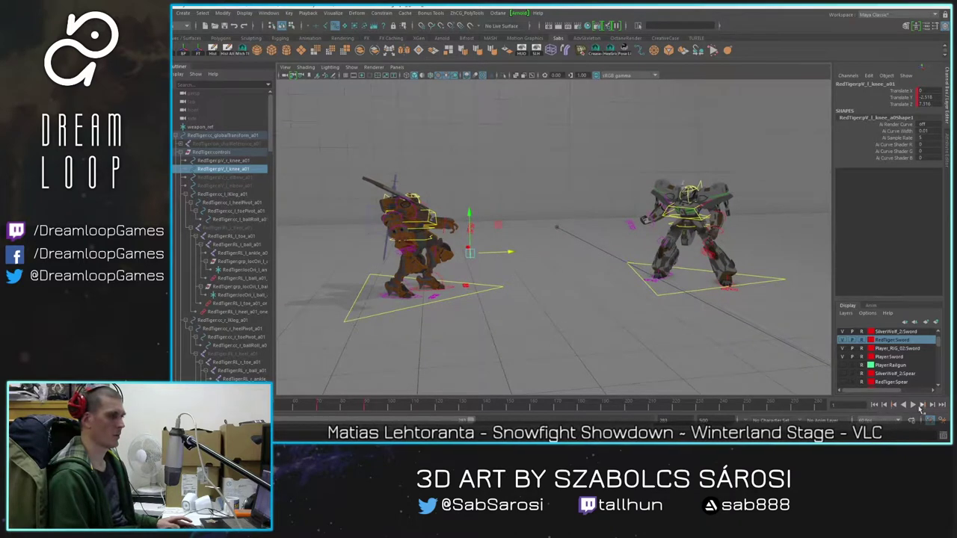
left_click(914, 404)
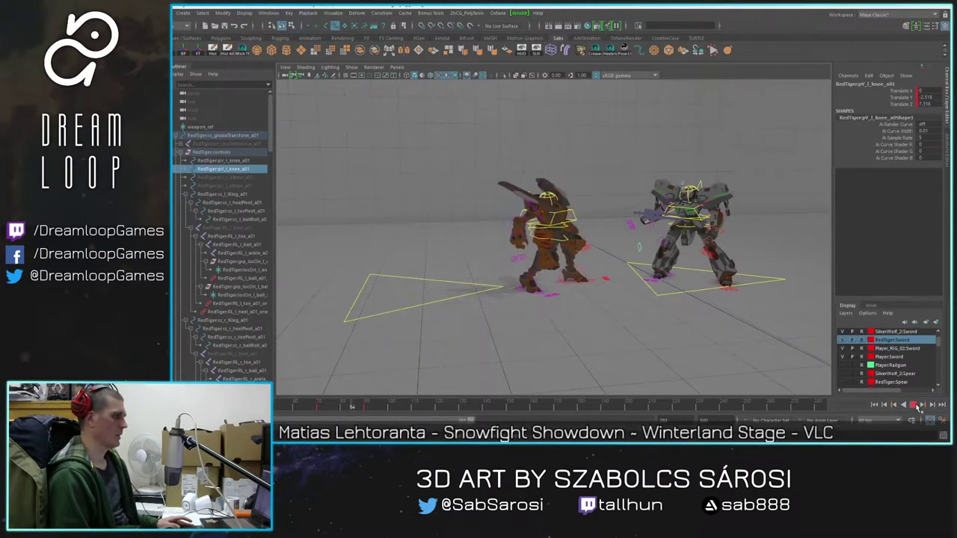
Step: At frame 90, raise RedTiger's COG control into the air toward the grey robot, to about Translate X 7.8
mouse_move(364, 415)
left_mouse_down()
mouse_move(300, 417)
mouse_move(367, 423)
left_mouse_up()
left_click_drag(490, 267, 419, 199, "alt")
left_click(526, 240)
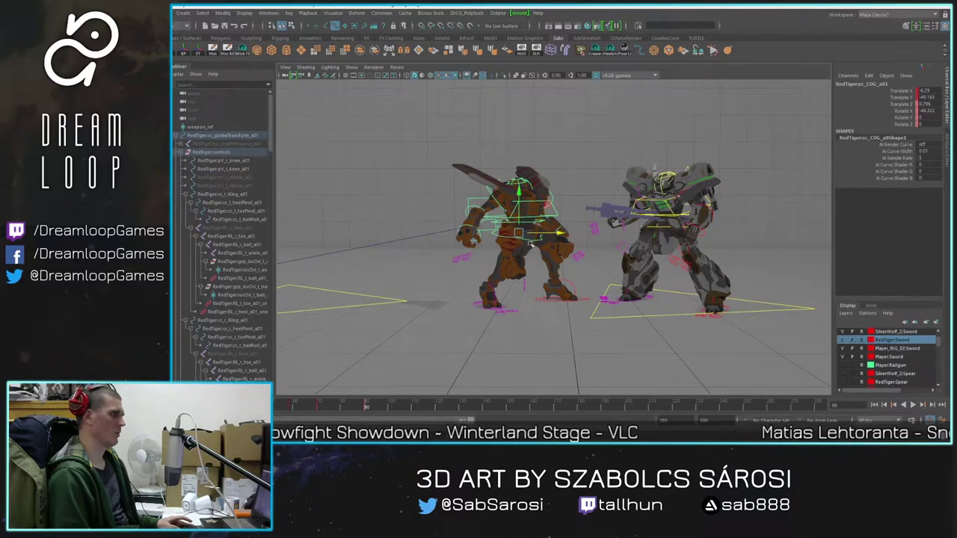
left_click_drag(529, 277, 518, 282, "alt")
left_click_drag(550, 208, 598, 137)
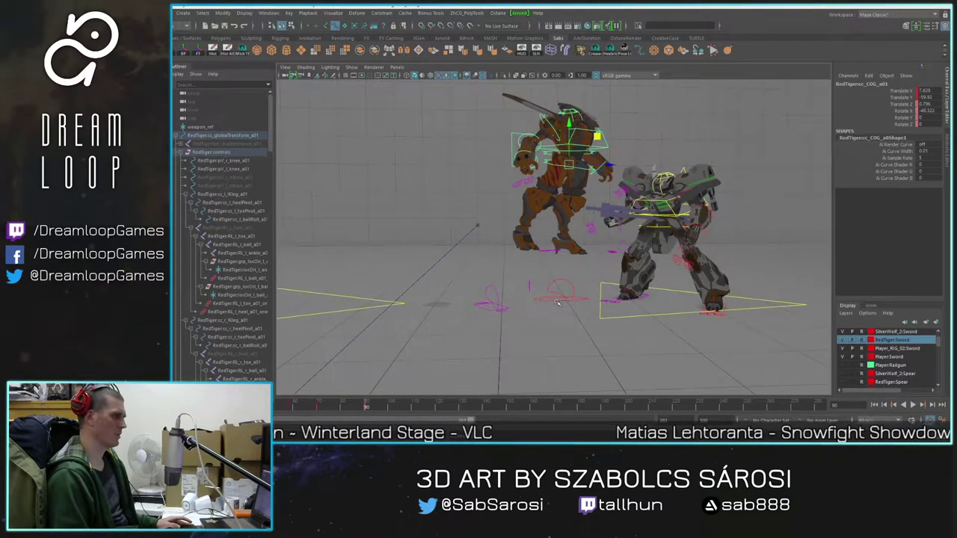
Step: Select both of RedTiger's leg IK controls at frame 90 and raise the feet to match the lifted body
left_click(557, 299)
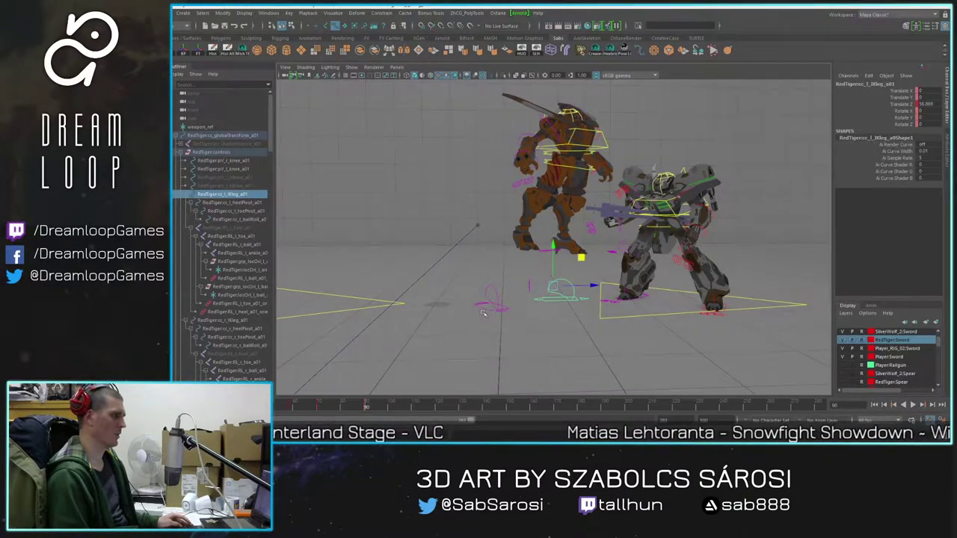
left_click(486, 308, "shift")
left_click_drag(516, 261, 566, 310)
Step: Move RedTiger's right knee control up at frame 90 to about X -13, Y 14.1, Z 49.9
left_click(473, 327)
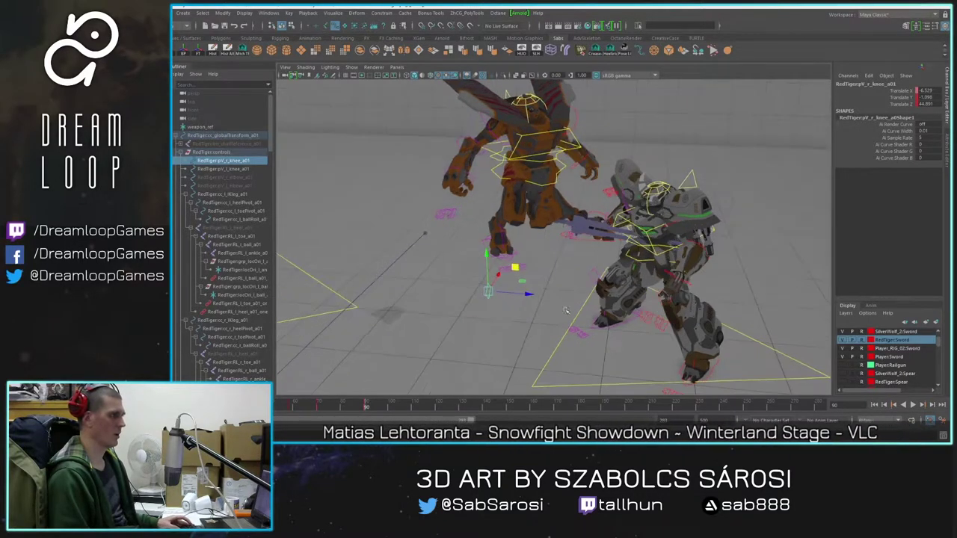
right_click_drag(566, 309, 533, 295, "alt")
left_click_drag(595, 275, 559, 282, "alt")
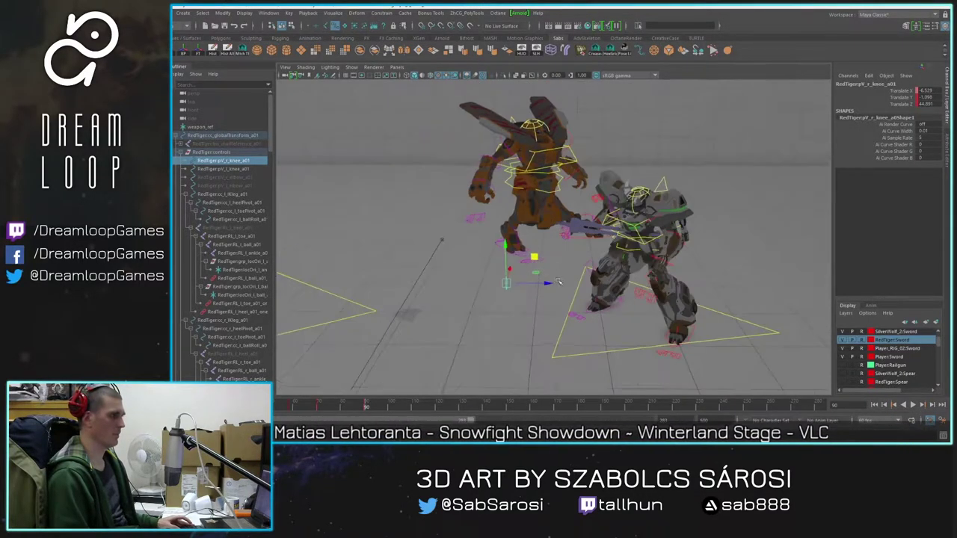
middle_click_drag(558, 282, 527, 265, "alt")
left_click_drag(527, 266, 621, 171, "alt")
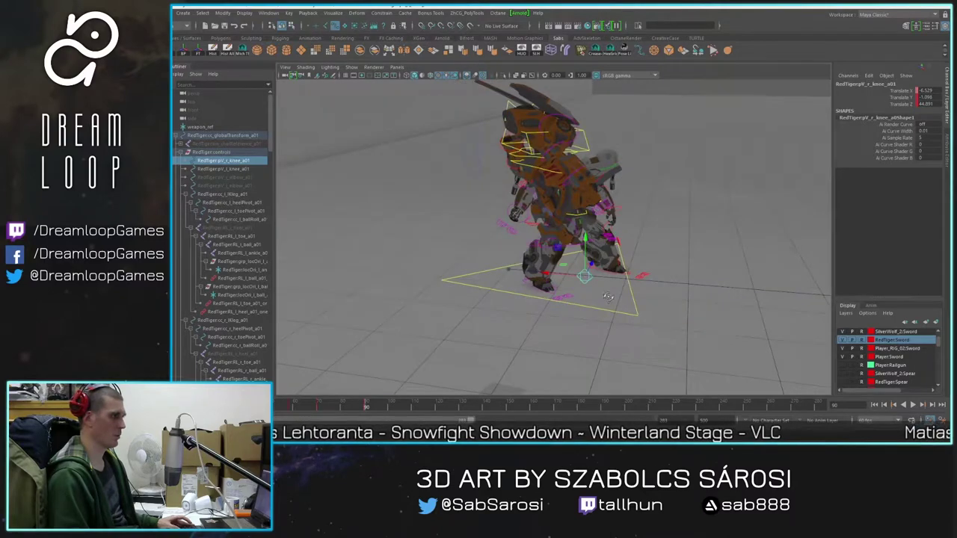
left_click_drag(621, 171, 561, 234, "alt")
right_click_drag(561, 234, 570, 240, "alt")
left_click_drag(570, 239, 535, 234, "alt")
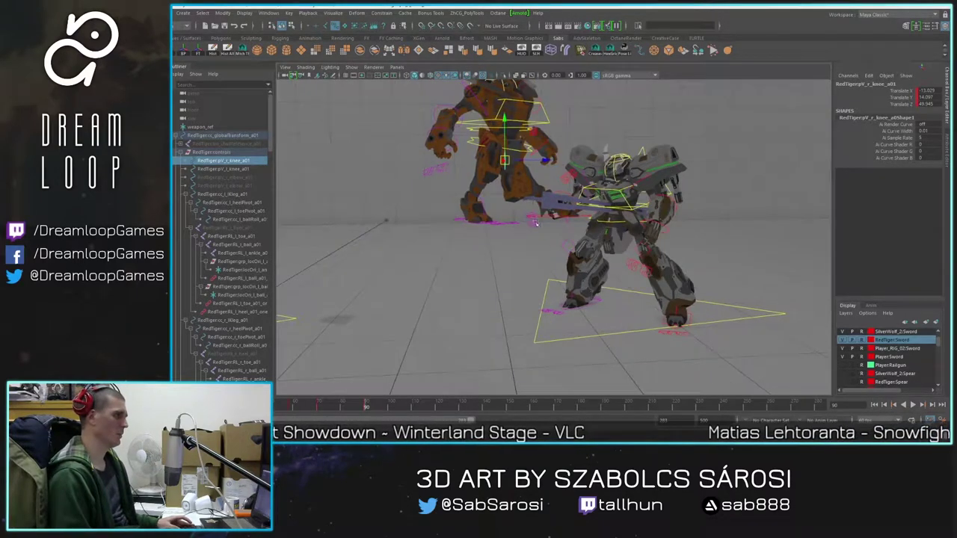
left_click_drag(499, 242, 519, 248, "alt")
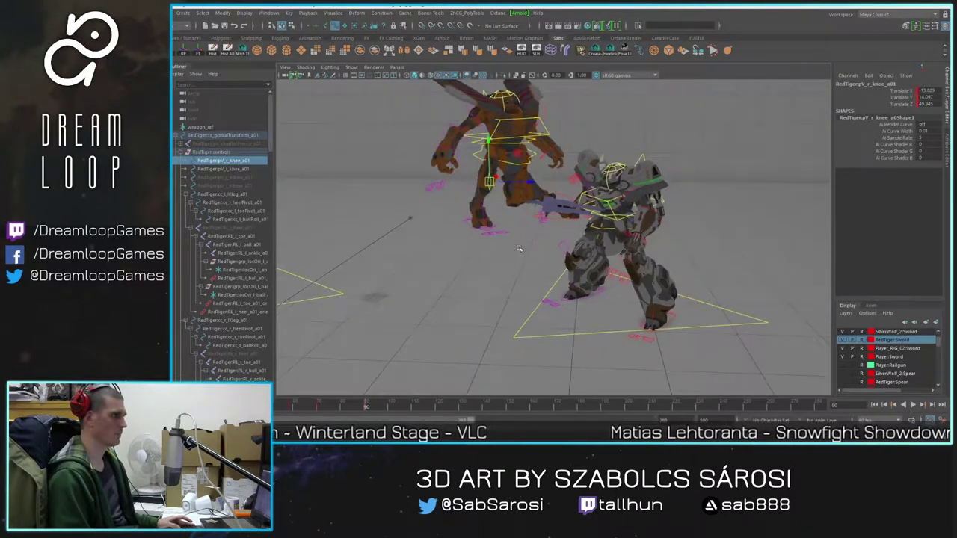
Step: Scrub the leap, then raise RedTiger's left knee control at frame 90 to about Y 15.9, Z 65.2
left_click_drag(374, 405, 301, 406)
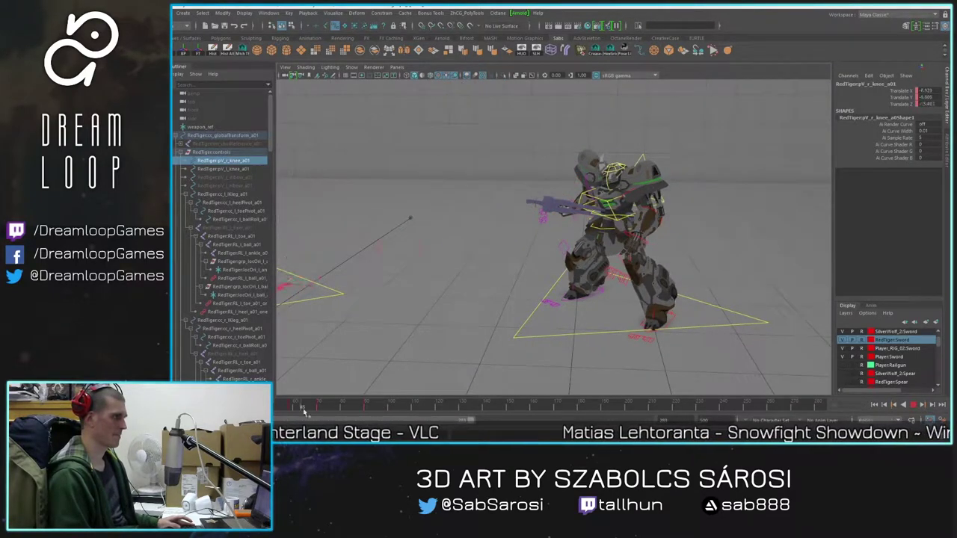
key("alt+v")
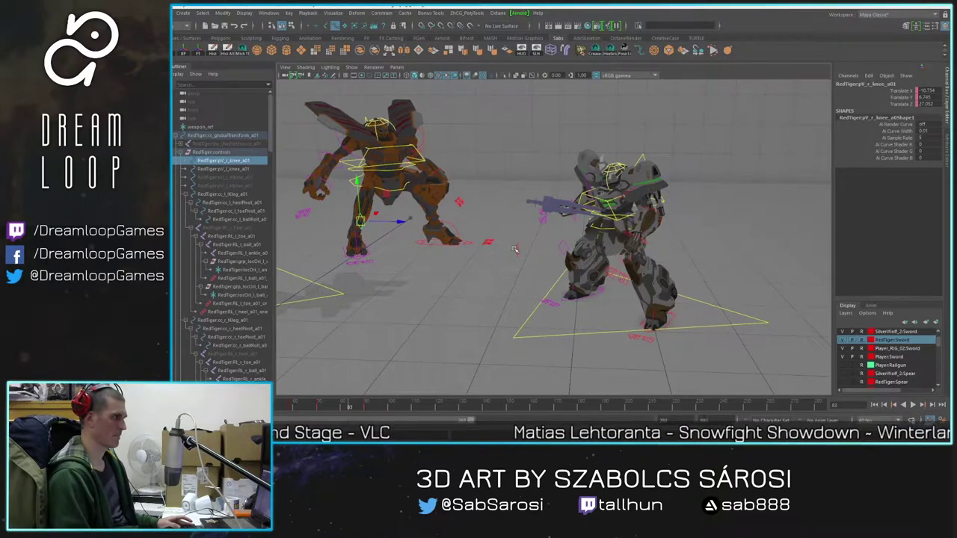
left_click(514, 249)
left_click_drag(519, 288, 538, 240, "alt")
left_click(524, 241)
left_click_drag(359, 405, 367, 405)
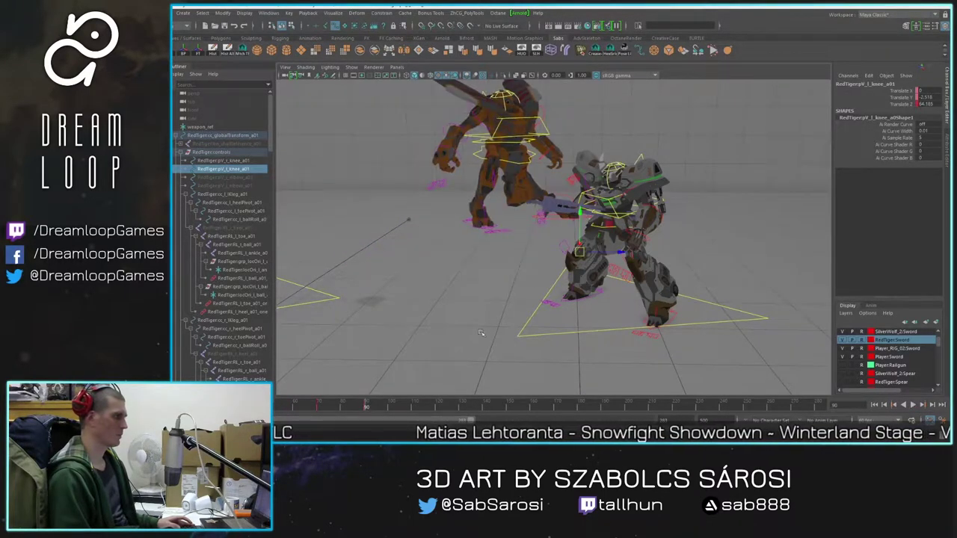
left_click_drag(607, 225, 616, 130)
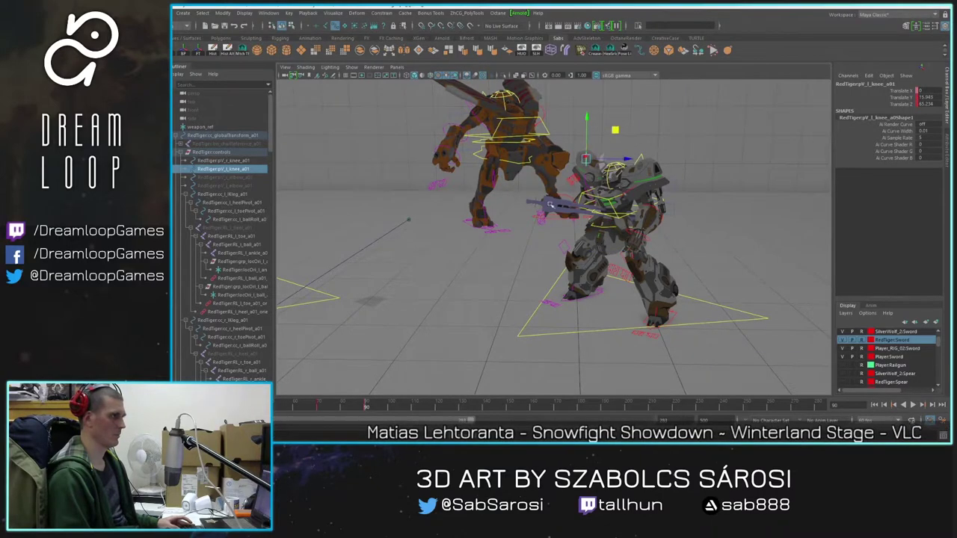
Step: Select all of RedTiger's controls at frame 70 and copy the wide-legged stance to frame 80 to hold it
middle_click_drag(538, 222, 611, 212, "alt")
left_click_drag(365, 408, 334, 408)
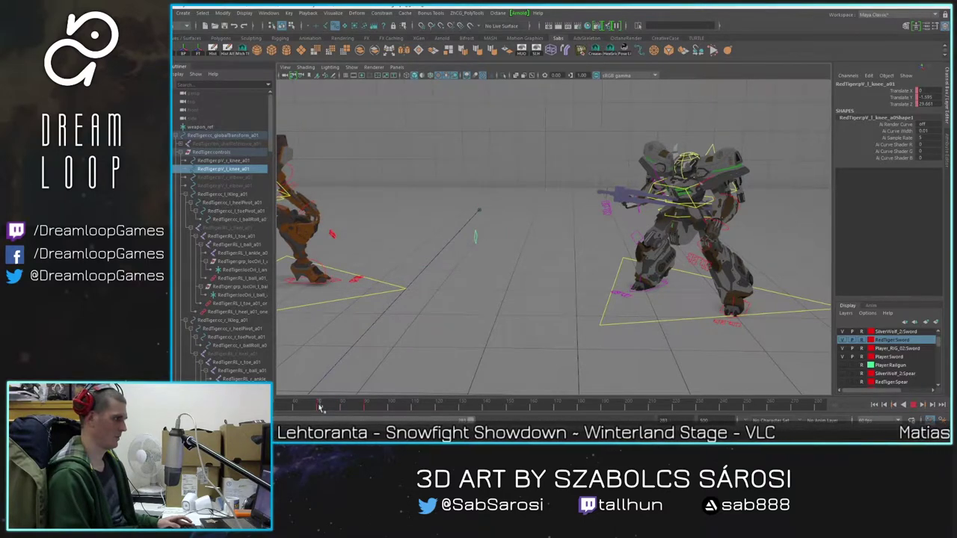
left_click(319, 408)
middle_click_drag(352, 283, 480, 258, "alt")
left_click_drag(480, 258, 463, 256, "alt")
right_click_drag(463, 255, 431, 192, "alt")
mouse_move(431, 192)
left_mouse_down("alt")
mouse_move(464, 154)
mouse_move(400, 137)
left_mouse_up("alt")
left_click(493, 160)
mouse_move(330, 88)
left_mouse_down()
mouse_move(539, 329)
mouse_move(586, 352)
mouse_move(593, 335)
left_mouse_up()
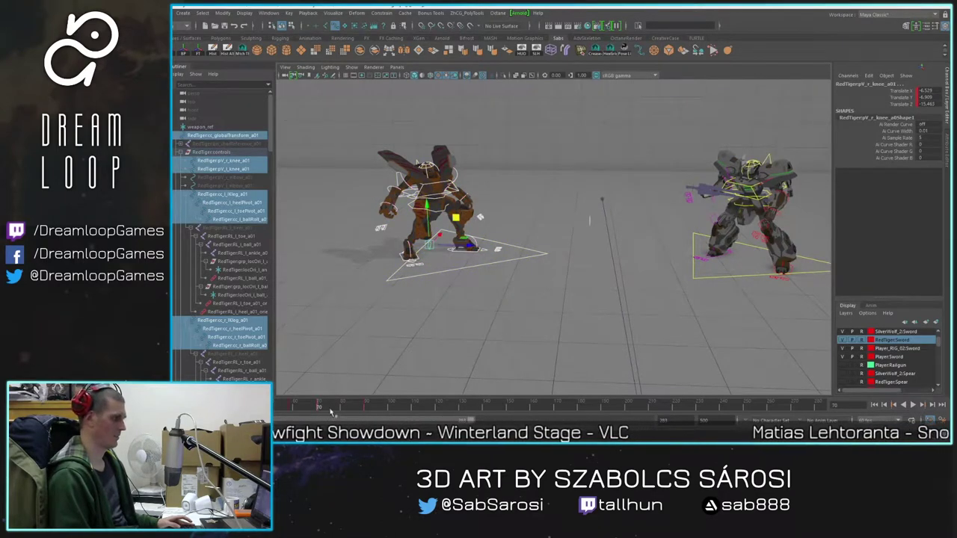
middle_click_drag(317, 403, 358, 413)
key("alt+v")
key("alt+v")
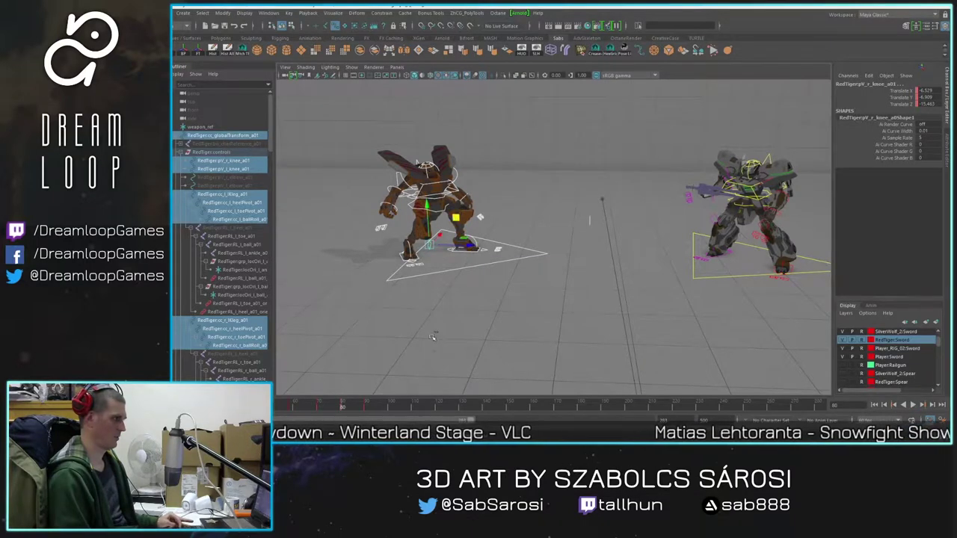
key("alt+v")
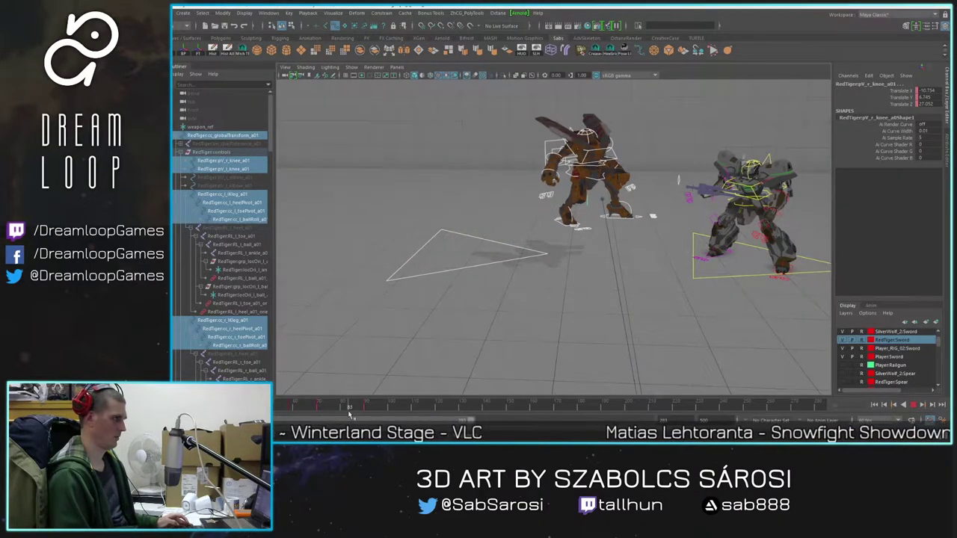
Step: Try setting Translate Y to 0 on RedTiger's selected controls, including the COG, at frame 83, and undo it
left_click(548, 143, "shift")
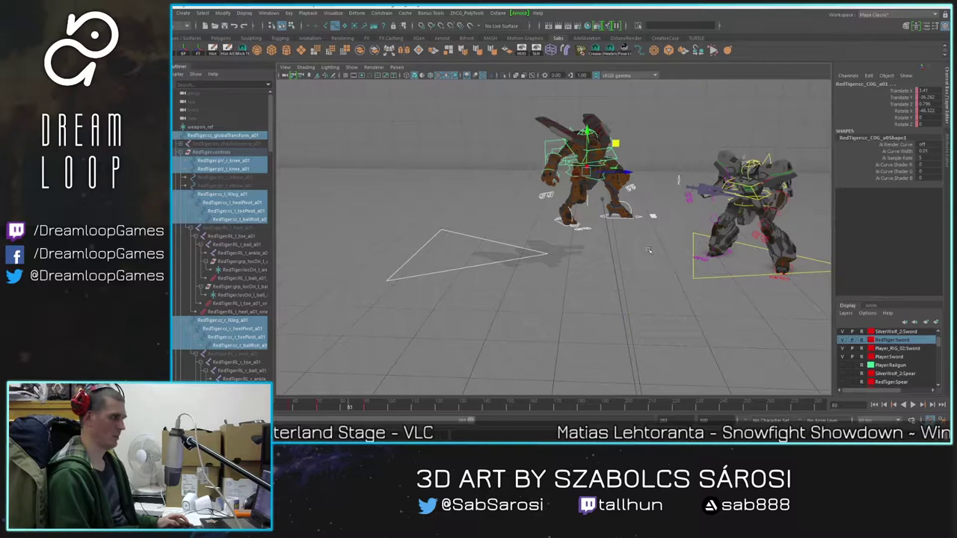
type("0")
key("Tab")
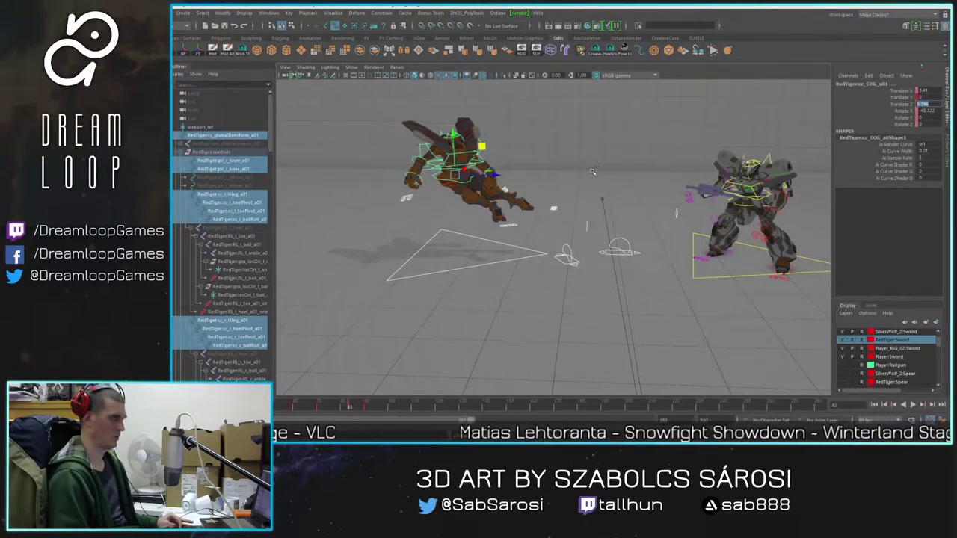
key("ctrl+z")
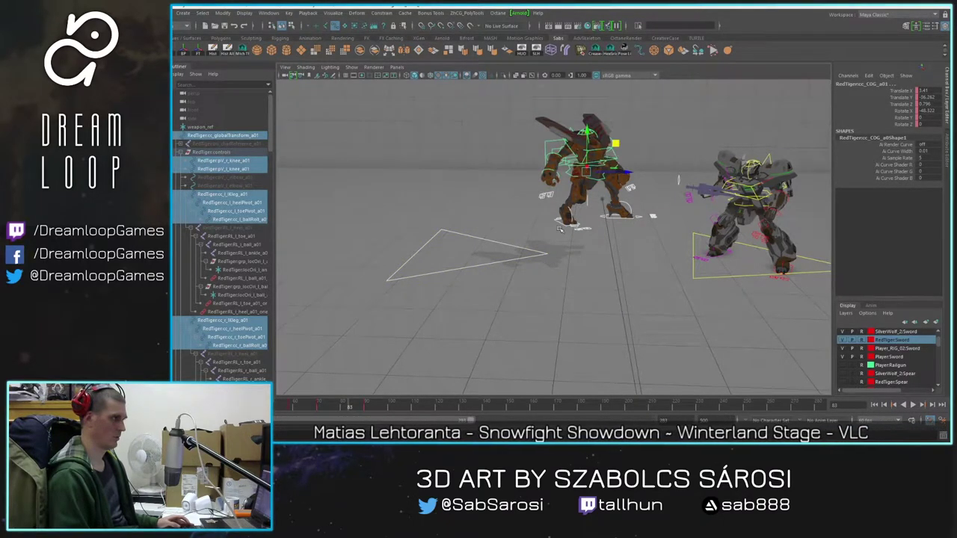
Step: Examine how RedTiger's stance holds from frame 70 to 81 with all its controls selected, and clear the selection
left_click_drag(334, 411, 288, 411)
key("alt+v")
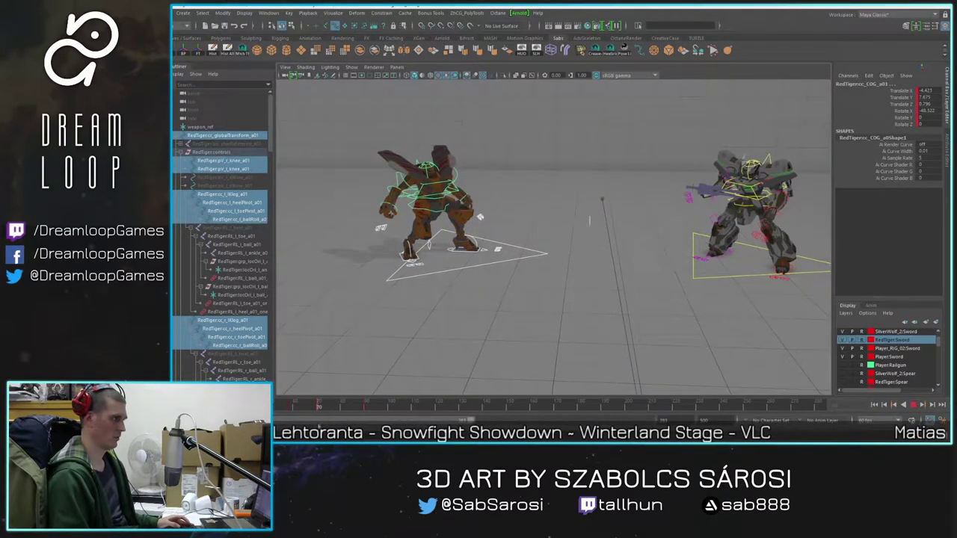
left_click_drag(319, 109, 596, 333)
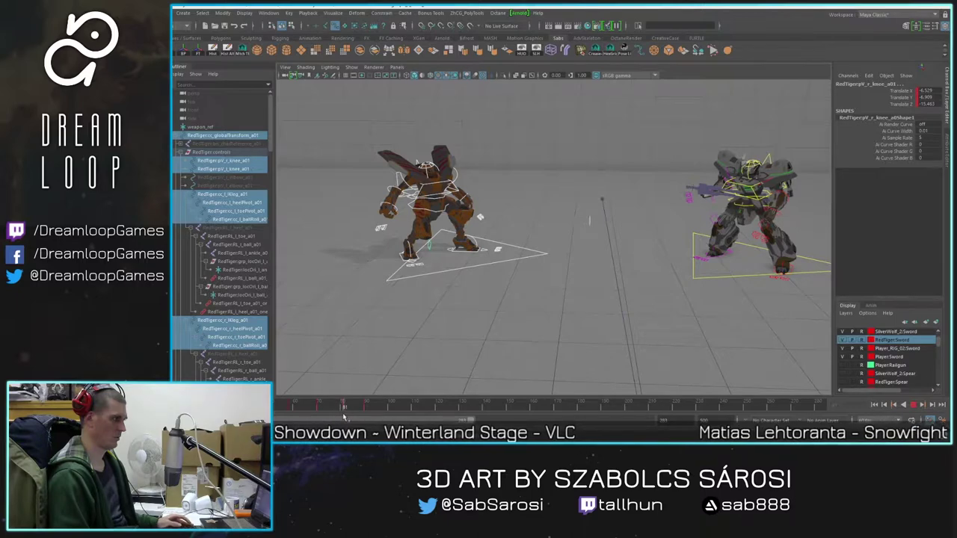
scroll(450, 275, "up", 3)
left_click(335, 267, "ctrl+shift")
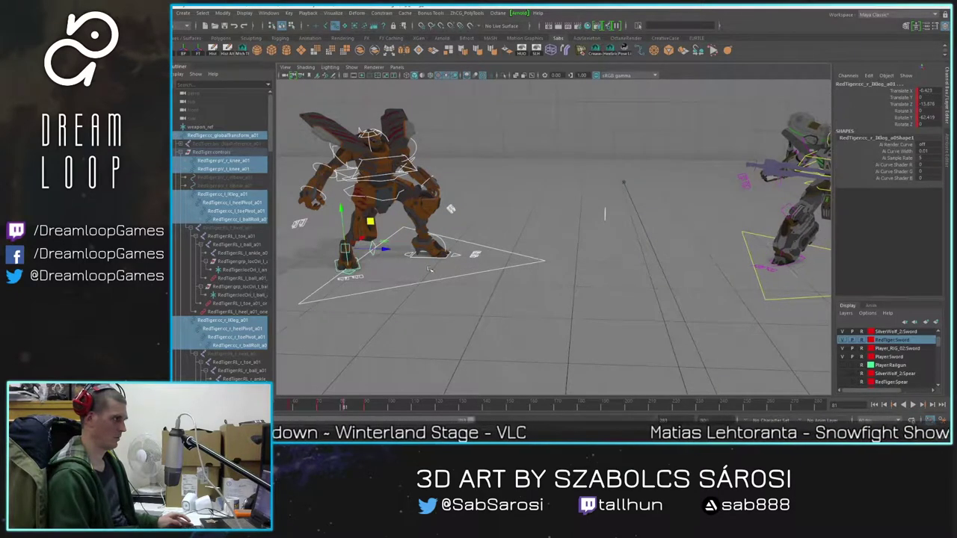
left_click(434, 259, "shift")
middle_click_drag(434, 260, 512, 290, "alt")
left_click(472, 298)
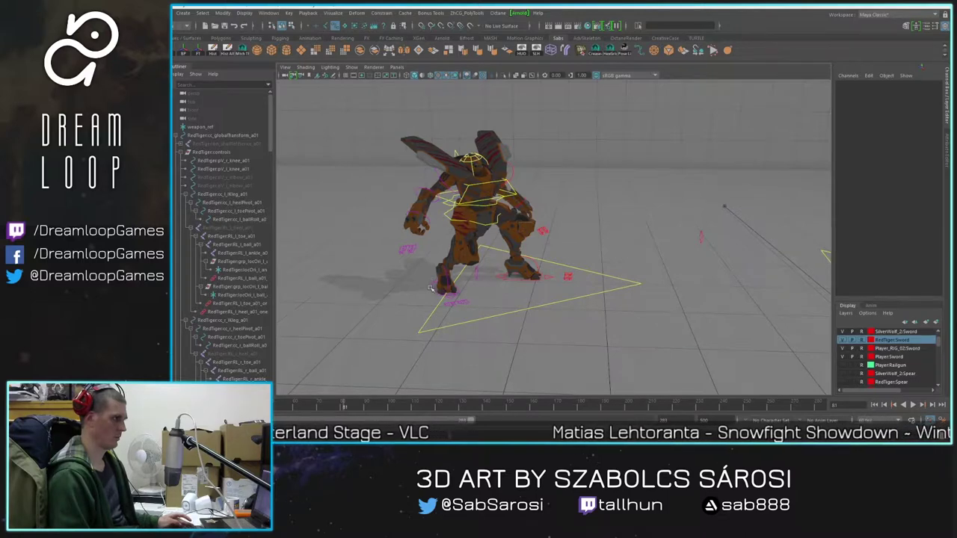
Step: Select RedTiger's two leg IK controls, COG control and both knee controls together at frame 81
left_click(441, 293)
left_click(514, 282)
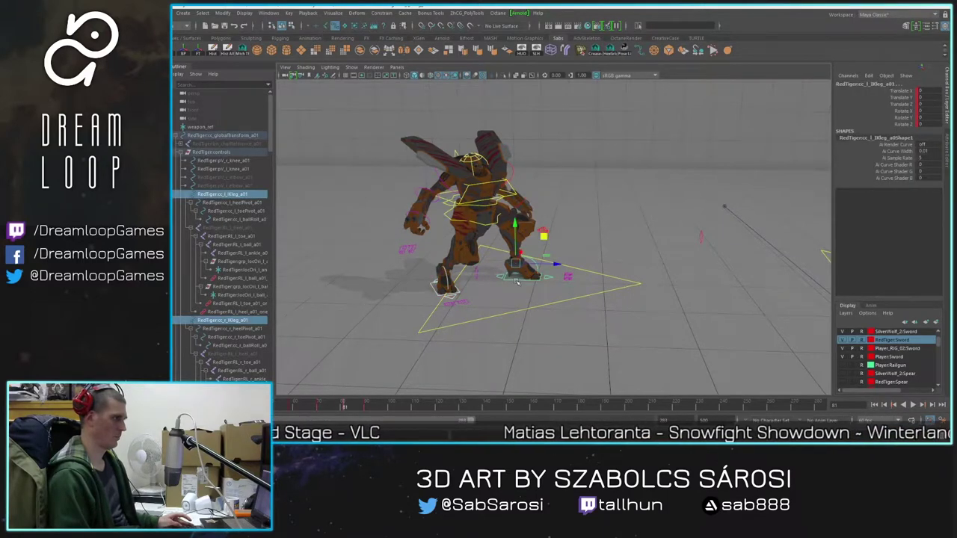
left_click(429, 173)
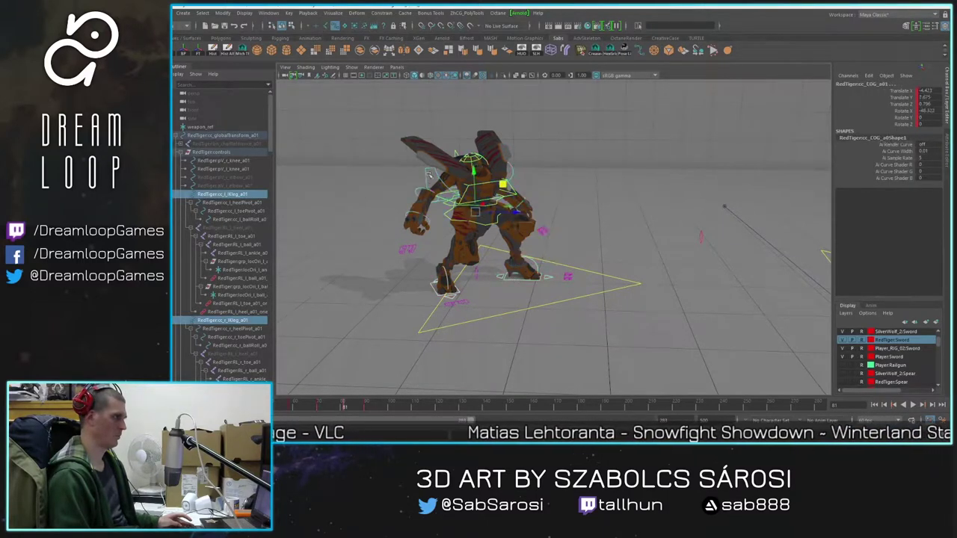
left_click(476, 276)
left_click(700, 238, "shift")
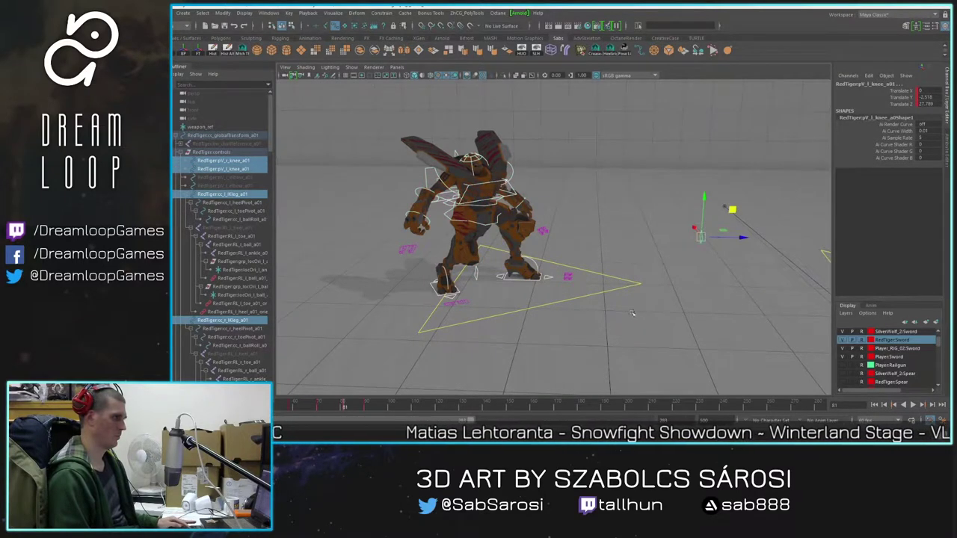
scroll(589, 270, "down", 4)
middle_click_drag(714, 244, 665, 243, "alt")
left_click_drag(654, 236, 803, 252)
Step: Play back the sword throw, held stance and leap to review the timing
left_click_drag(339, 406, 236, 406)
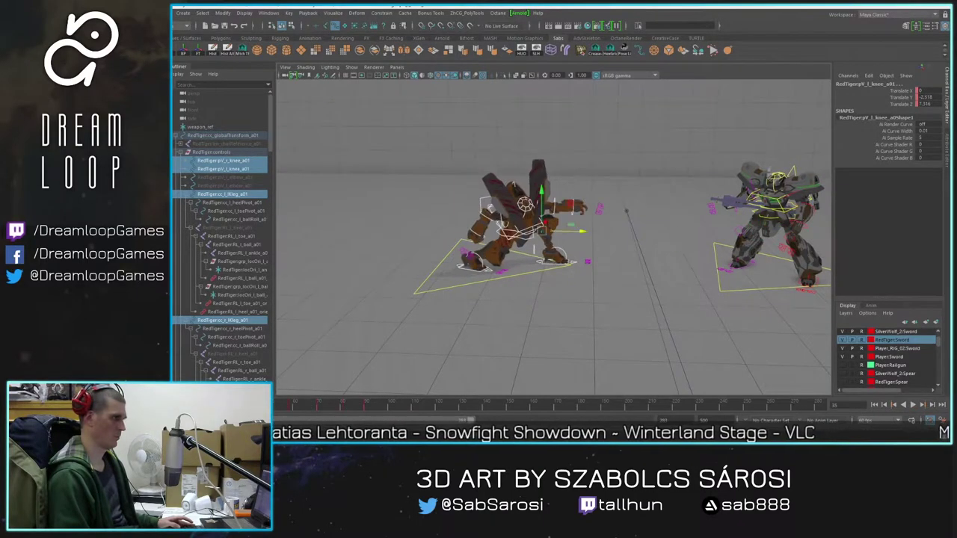
left_click(913, 409)
left_click_drag(361, 403, 314, 406)
left_click(872, 409)
left_click(912, 405)
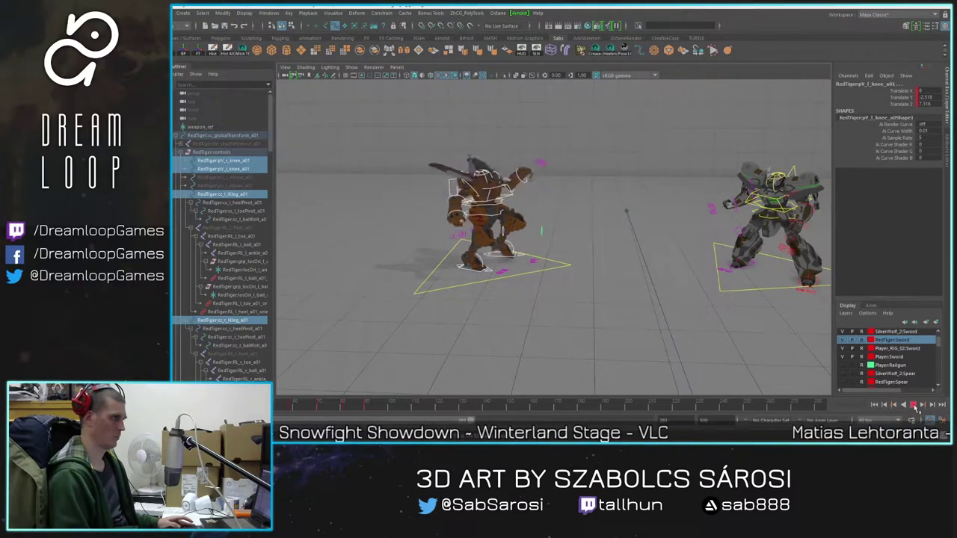
left_click(915, 406)
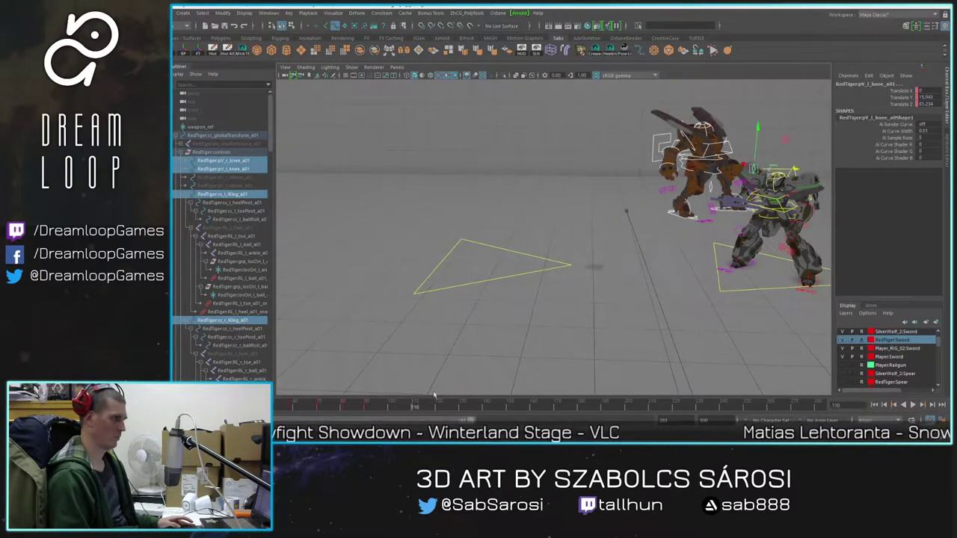
Step: At frame 90, raise RedTiger's left leg IK control and shift the foot sideways into the leap pose
left_click_drag(316, 406, 345, 407)
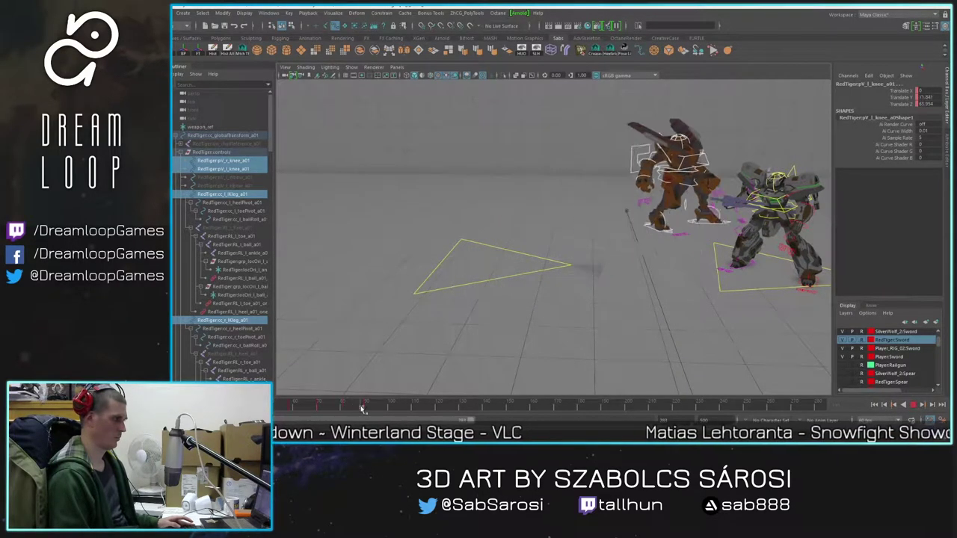
scroll(741, 238, "up", 1)
middle_click_drag(745, 231, 599, 225, "alt")
scroll(600, 225, "up", 3)
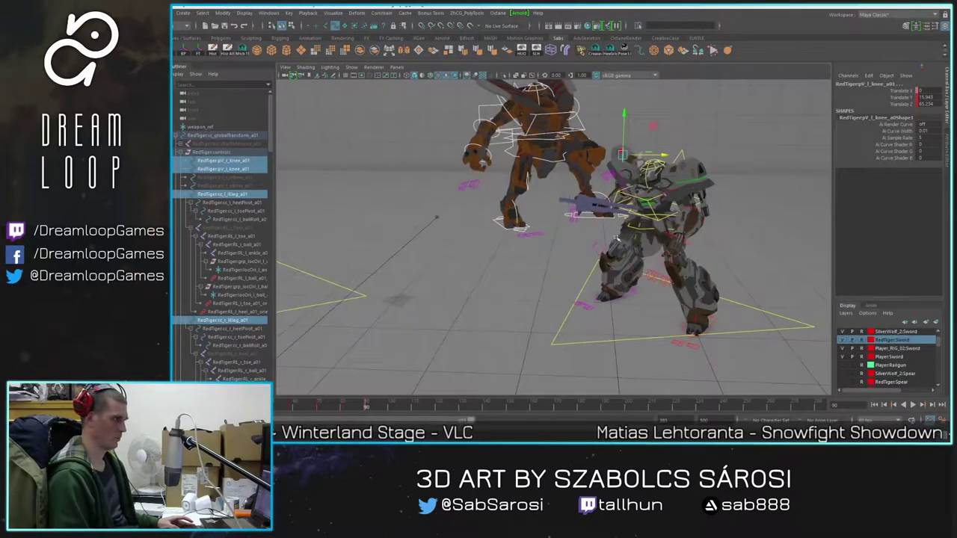
left_click(589, 217)
left_click_drag(588, 160, 588, 149)
key("ctrl+z")
left_click(565, 249)
left_click(590, 219)
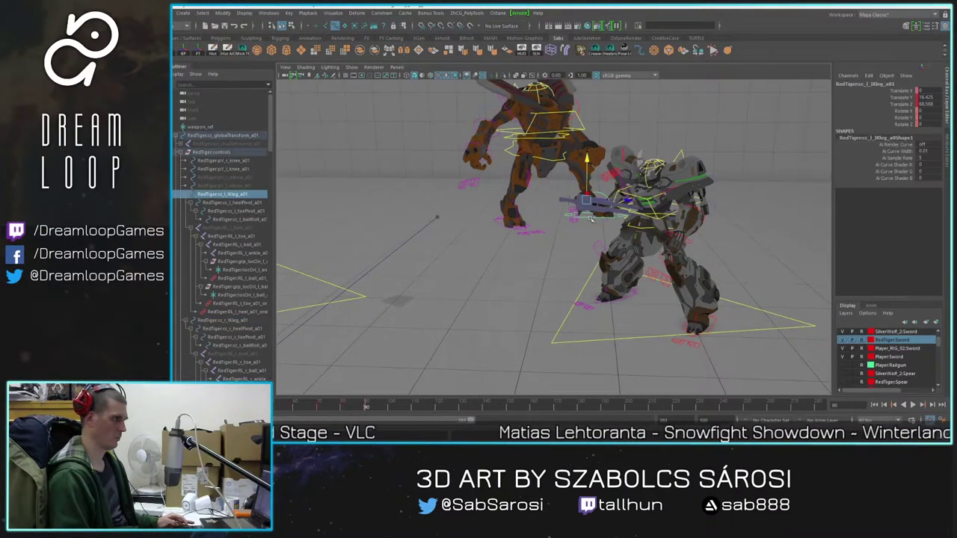
left_click_drag(590, 158, 590, 132)
left_click_drag(663, 154, 588, 211, "alt")
left_click_drag(563, 159, 543, 162)
Step: At frame 90, lower RedTiger's right leg IK control to about Y 11.1, Z 50.8 and rotate the foot
left_click_drag(502, 209, 465, 133, "alt")
left_click(441, 235)
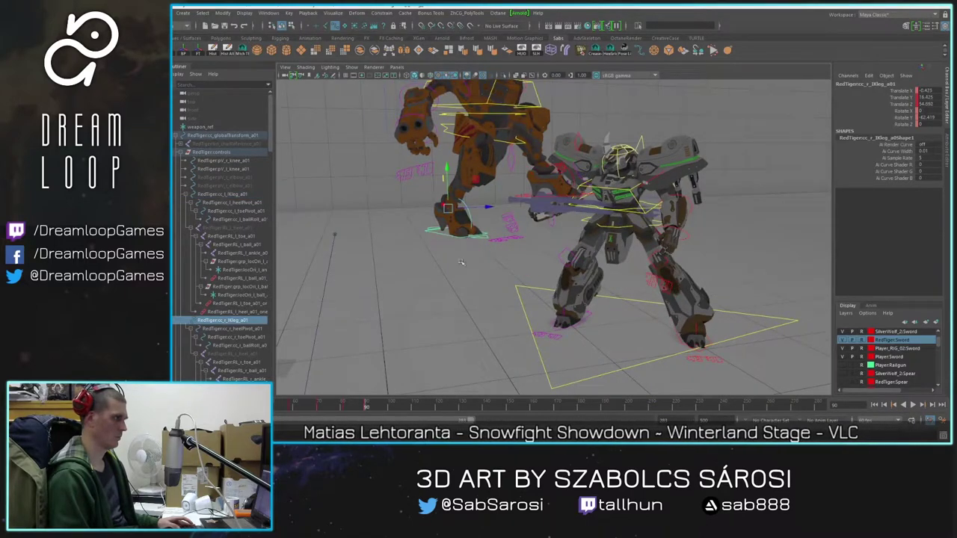
middle_click_drag(464, 279, 429, 271, "alt")
left_click_drag(440, 171, 409, 214)
left_click_drag(458, 247, 423, 251, "alt")
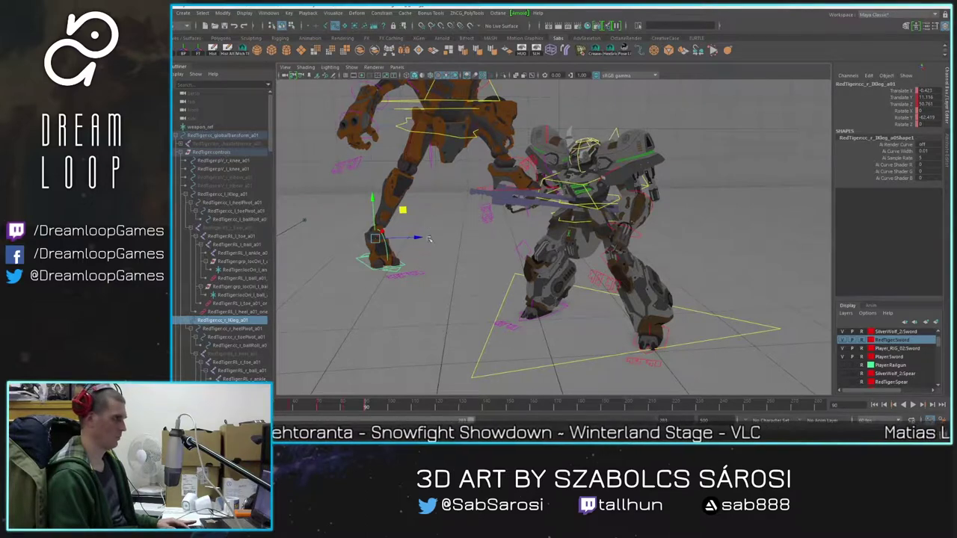
key("e")
left_click_drag(400, 235, 534, 226)
Step: Move RedTiger's right knee control to about X -9.4, Y 7.2, Z 56.4 and advance to frame 97
scroll(411, 262, "down", 2)
left_click(499, 198)
key("w")
scroll(493, 231, "down", 2)
mouse_move(372, 407)
left_mouse_down()
mouse_move(292, 406)
mouse_move(376, 405)
left_mouse_up()
Step: At frame 97, rotate RedTiger's chest control to about X -0.6, Y -4.3, Z -14
scroll(504, 144, "up", 2)
middle_click_drag(504, 143, 517, 184, "alt")
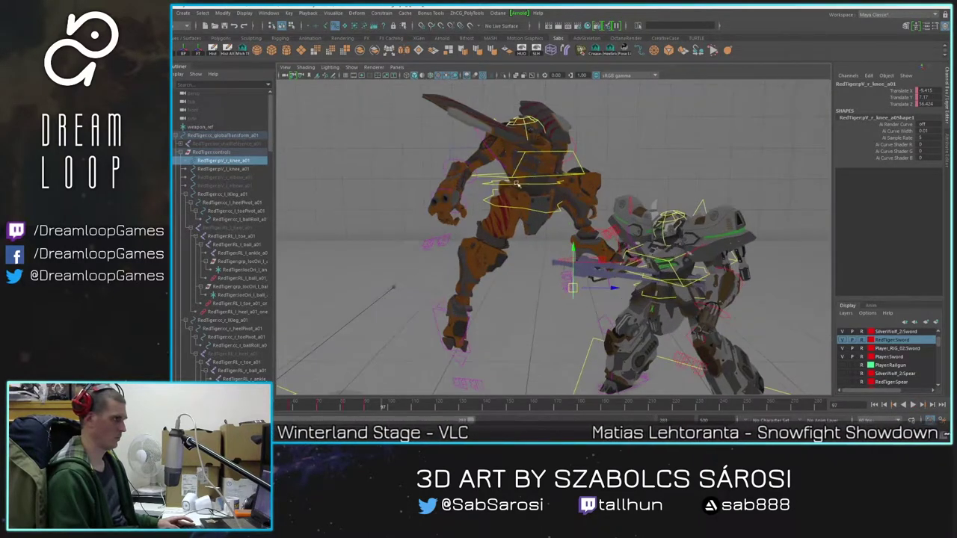
left_click_drag(530, 191, 563, 205, "alt")
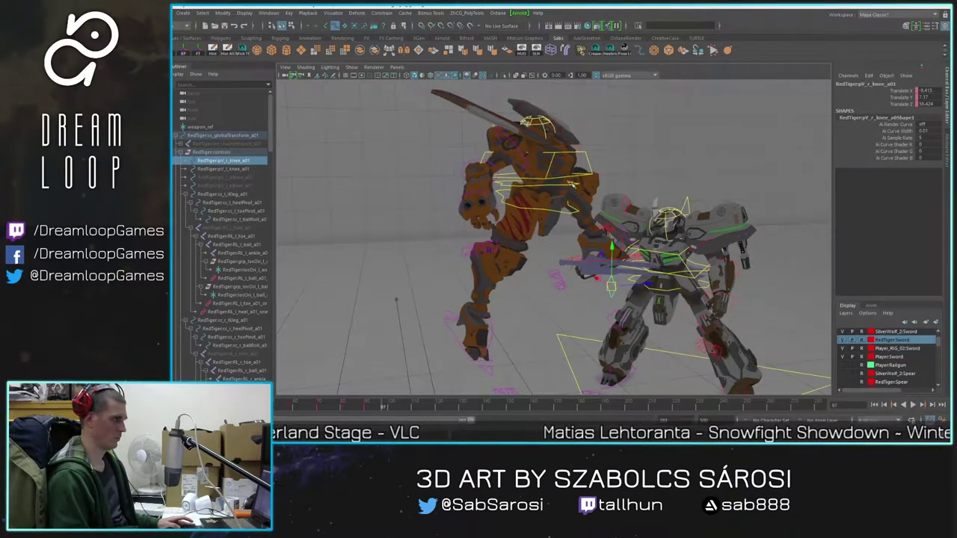
left_click(583, 181)
key("e")
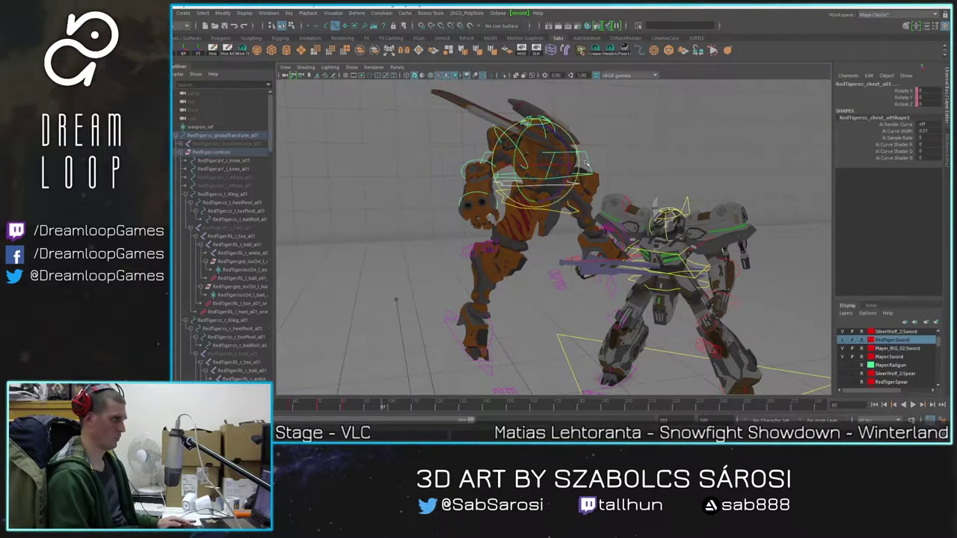
left_click_drag(515, 178, 562, 162)
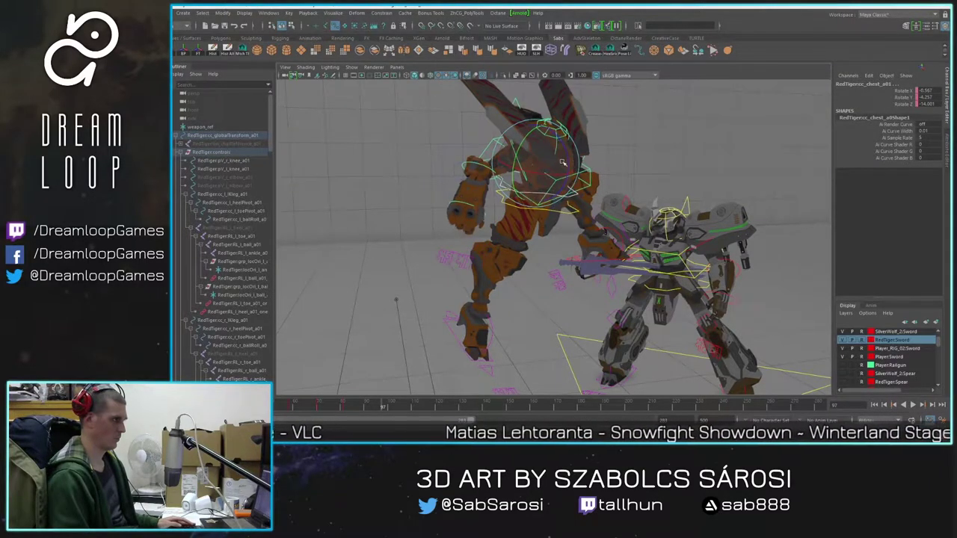
Step: At frame 97, rotate RedTiger's right upper arm control to about X -26, Y 60, Z -73.2
left_click(458, 130)
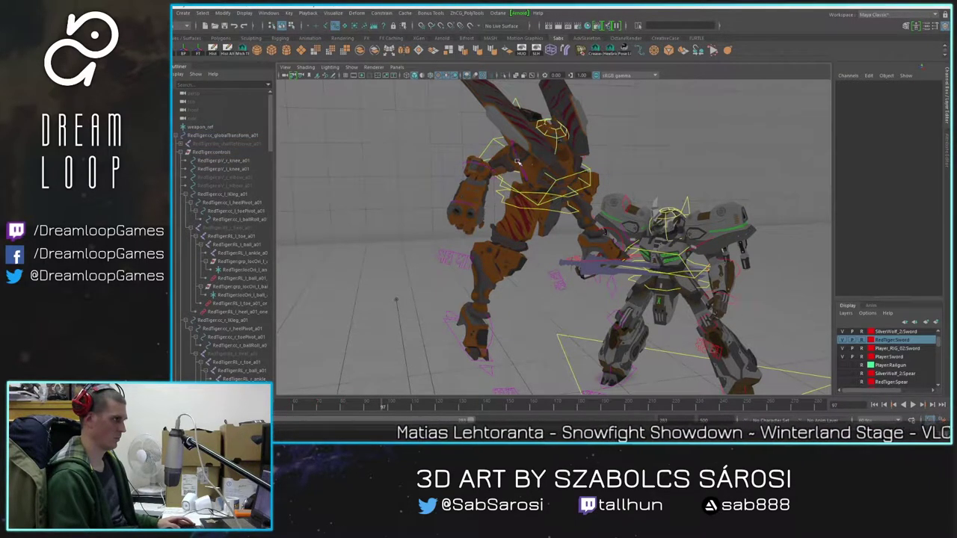
left_click(517, 163)
left_click_drag(517, 177, 508, 162)
Step: Play back the leap from the held stance to check the new chest and arm pose
scroll(543, 255, "down", 3)
scroll(542, 255, "down", 2)
left_click_drag(543, 256, 478, 203, "alt")
left_click(332, 409)
key("alt+v")
key("alt+v")
left_click(913, 404)
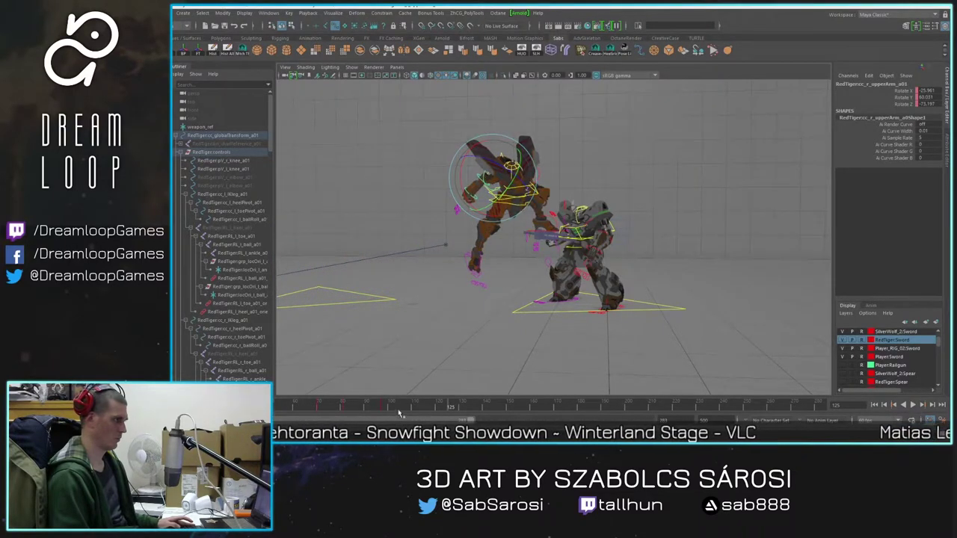
left_click(287, 409)
key("alt+v")
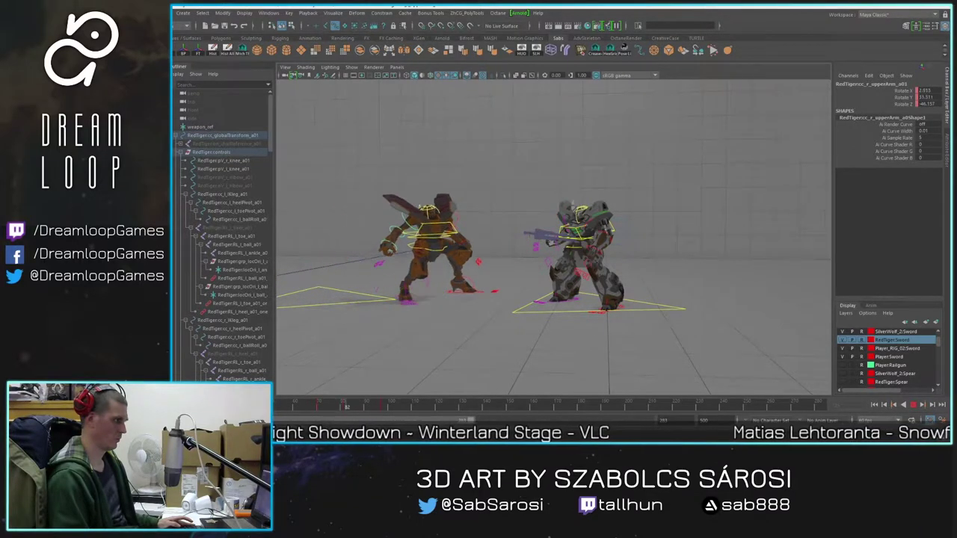
Step: Select all of RedTiger's controls and key the leap pose at frame 97
left_click_drag(364, 404, 383, 404)
scroll(448, 250, "down", 3)
left_click_drag(449, 250, 475, 252, "alt")
left_click_drag(379, 406, 294, 408)
left_click_drag(279, 135, 447, 374)
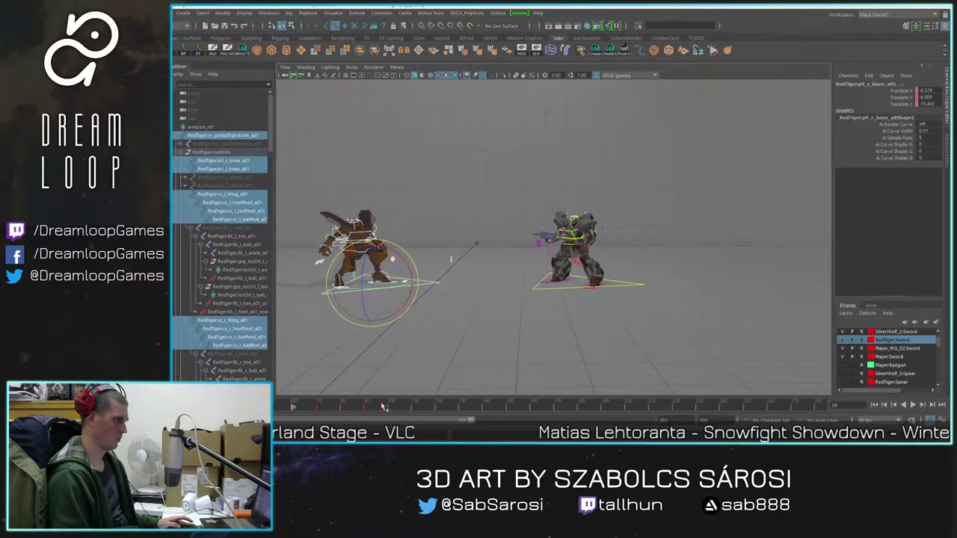
key("alt+v")
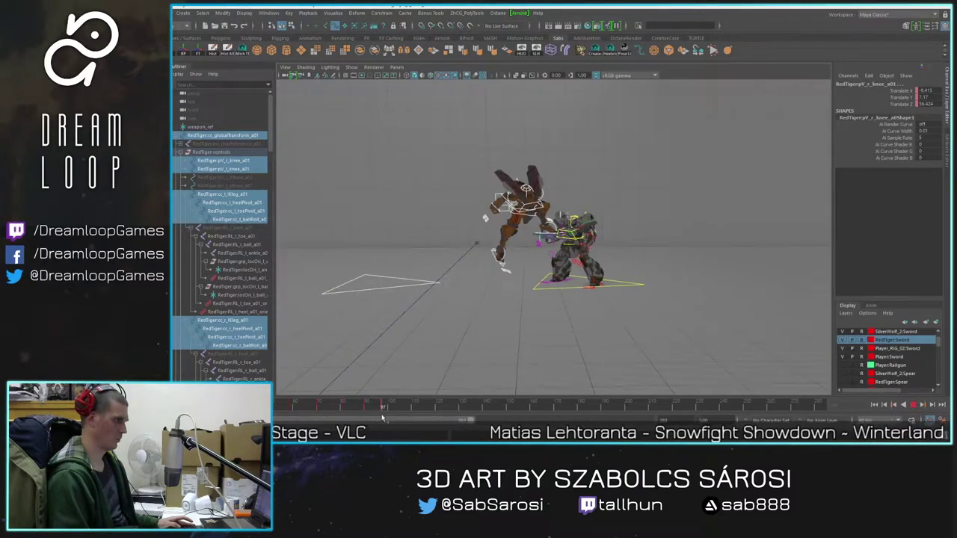
left_click_drag(382, 417, 382, 417)
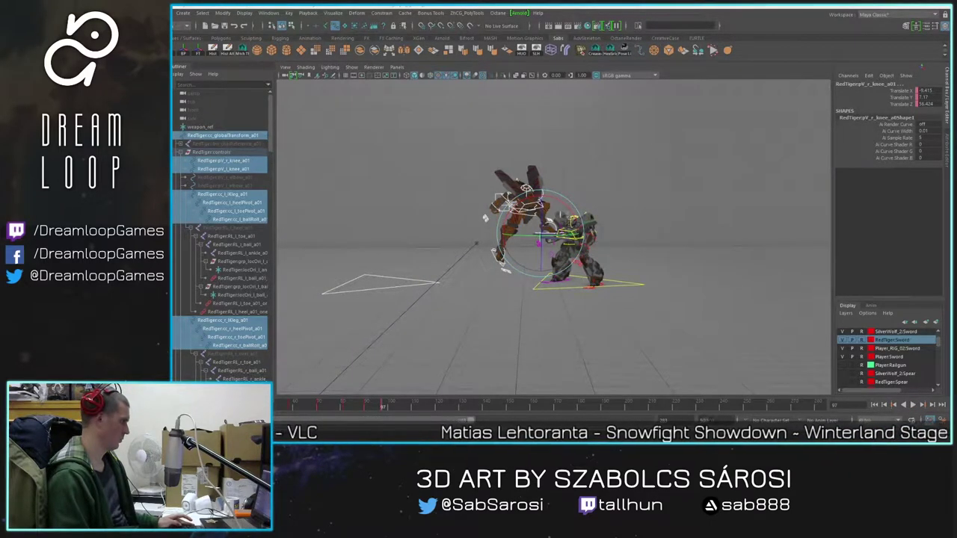
Step: Play back the whole throw and leap, and examine RedTiger's airborne pose beside the grey robot around frames 97 to 100
left_click_drag(376, 402, 184, 405)
left_click(913, 408)
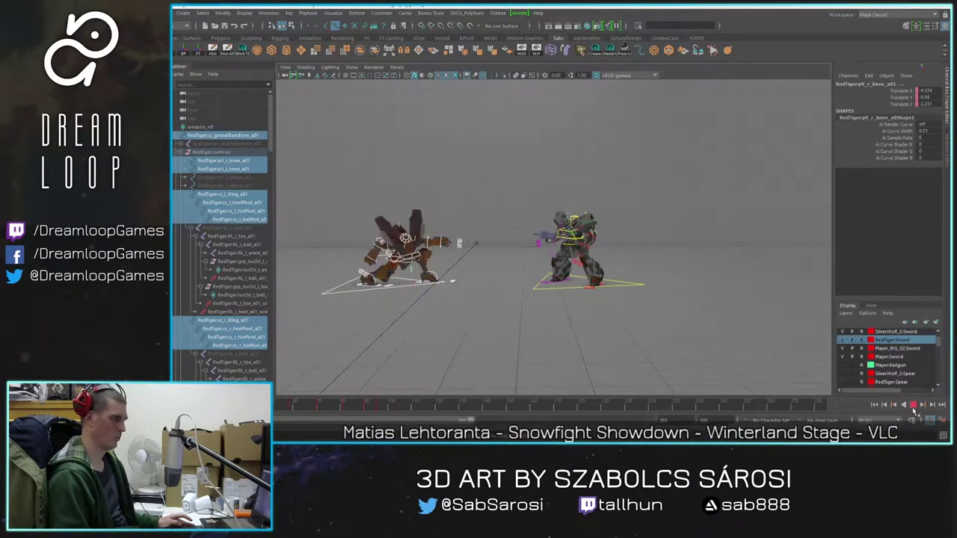
left_click(913, 410)
mouse_move(376, 406)
left_mouse_down()
mouse_move(364, 407)
mouse_move(380, 412)
left_mouse_up()
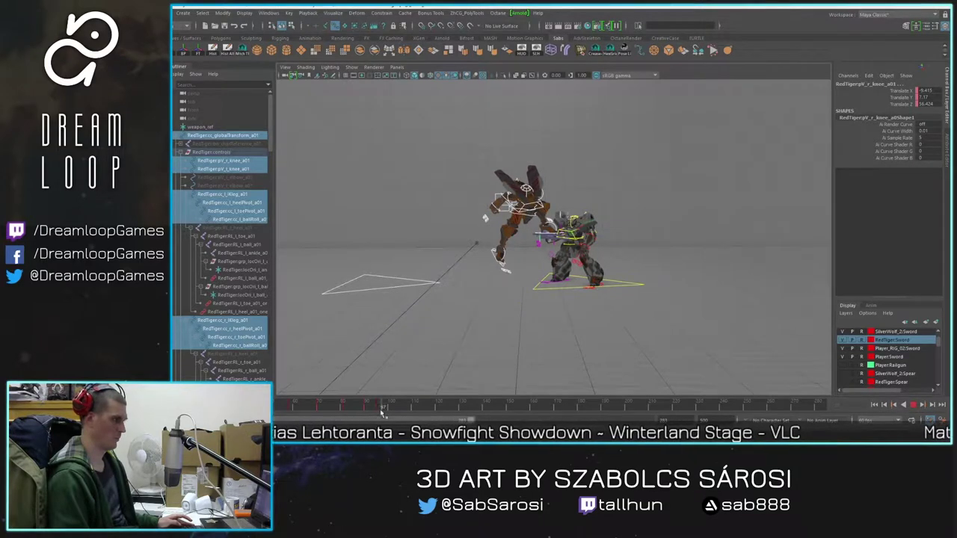
scroll(544, 232, "up", 4)
middle_click_drag(545, 232, 524, 264, "alt")
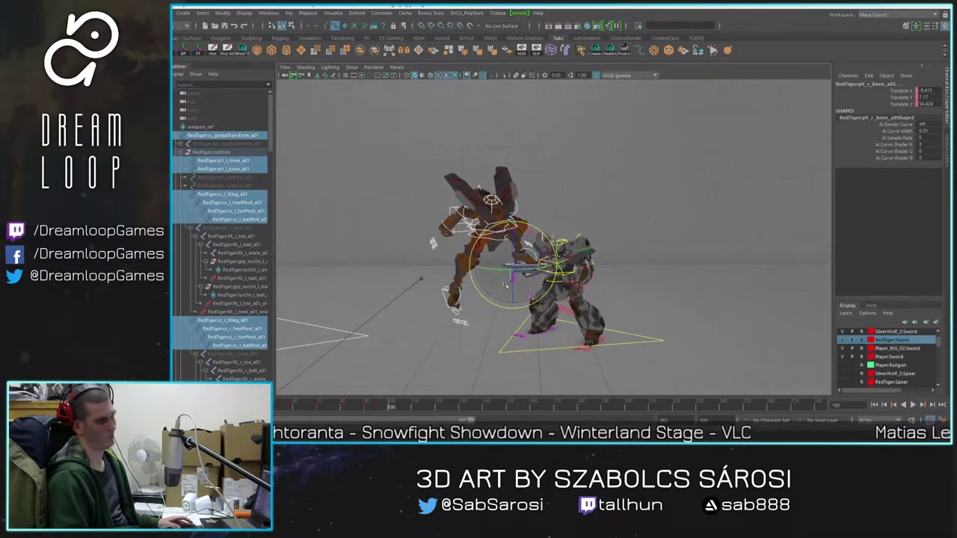
Step: At frame 100, move RedTiger's COG control up and toward the grey robot, to about X 16.3, Y -69.1
left_click(484, 317)
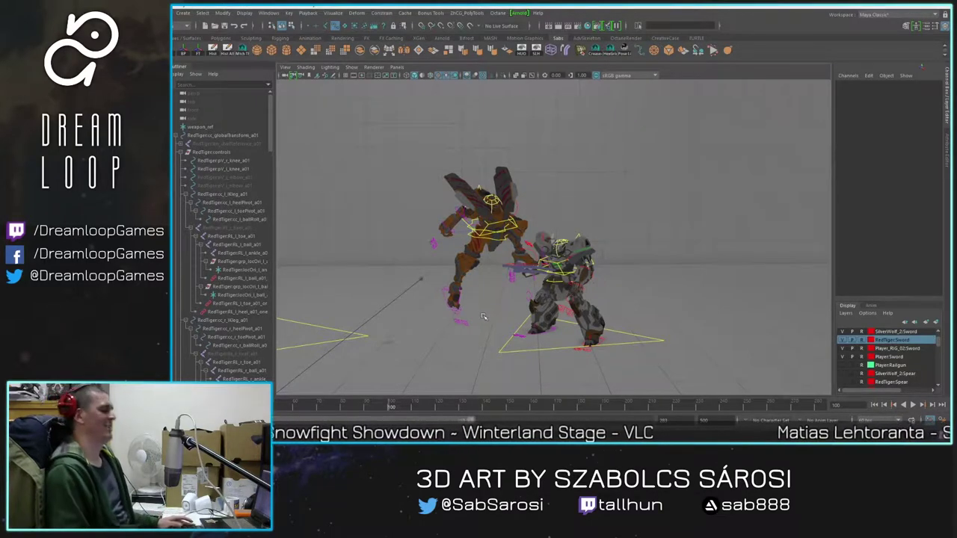
scroll(484, 316, "up", 3)
scroll(482, 282, "up", 5)
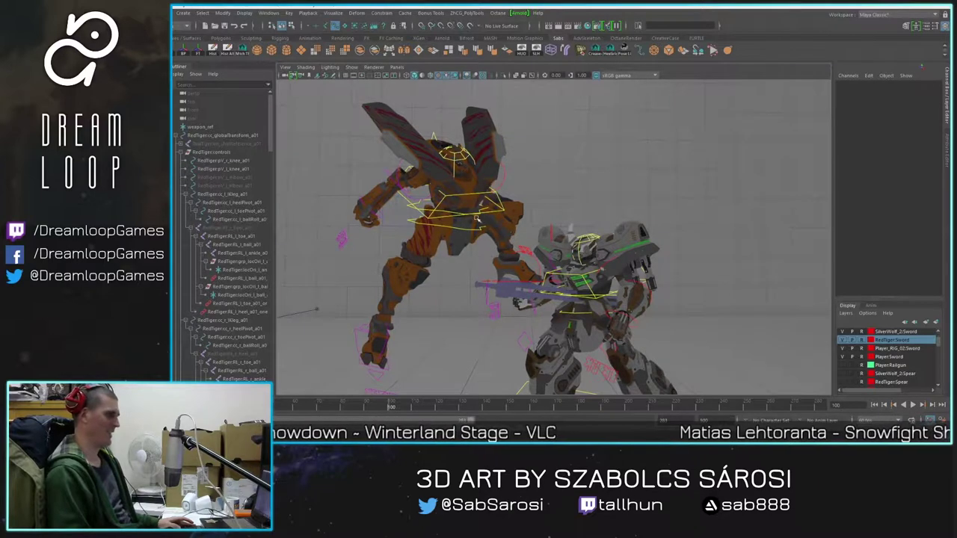
left_click_drag(483, 243, 379, 209, "alt")
left_click(401, 217)
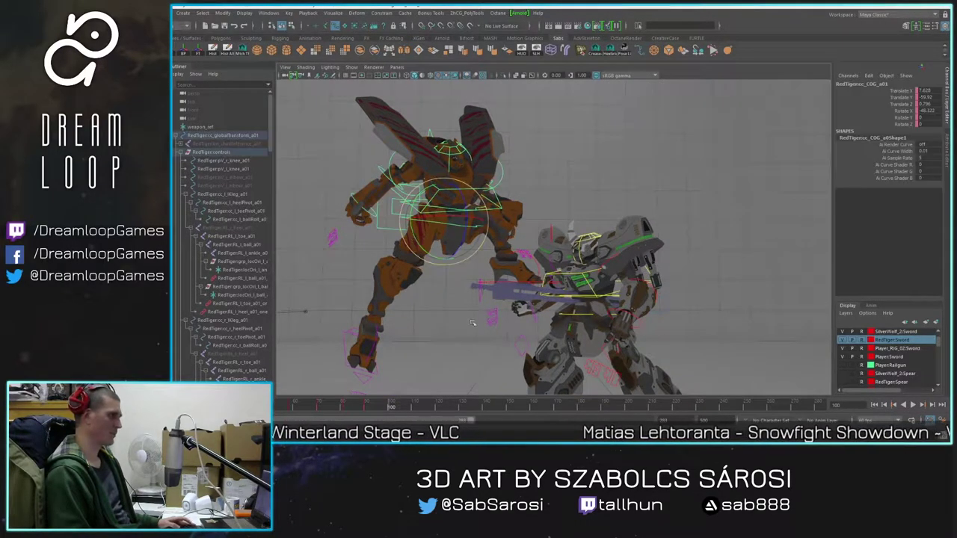
key("w")
middle_click_drag(468, 207, 509, 231, "alt")
left_click_drag(512, 216, 576, 156)
left_click_drag(526, 232, 501, 253, "alt")
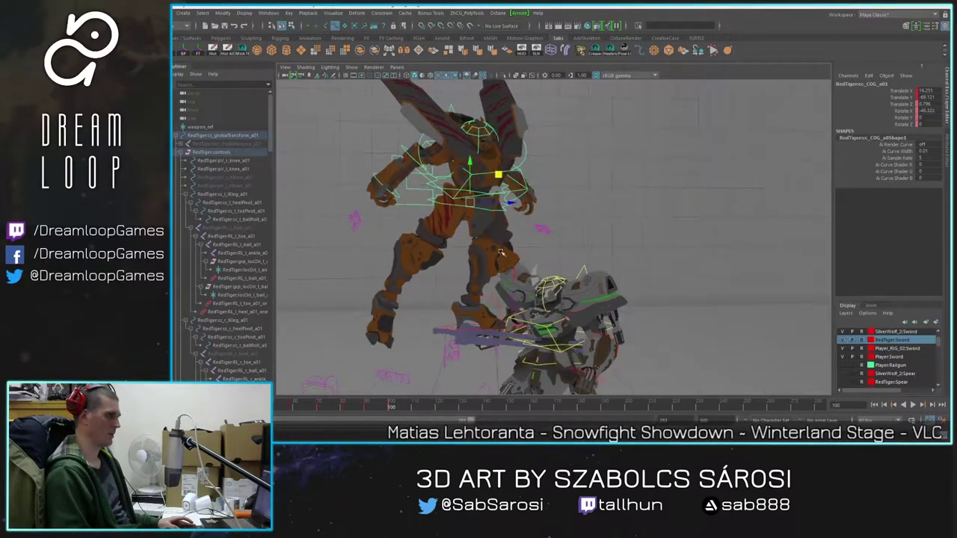
Step: At frame 100, pull RedTiger's right leg IK control closer under the body, to about Y 24, Z 60
middle_click_drag(411, 384, 433, 325, "alt")
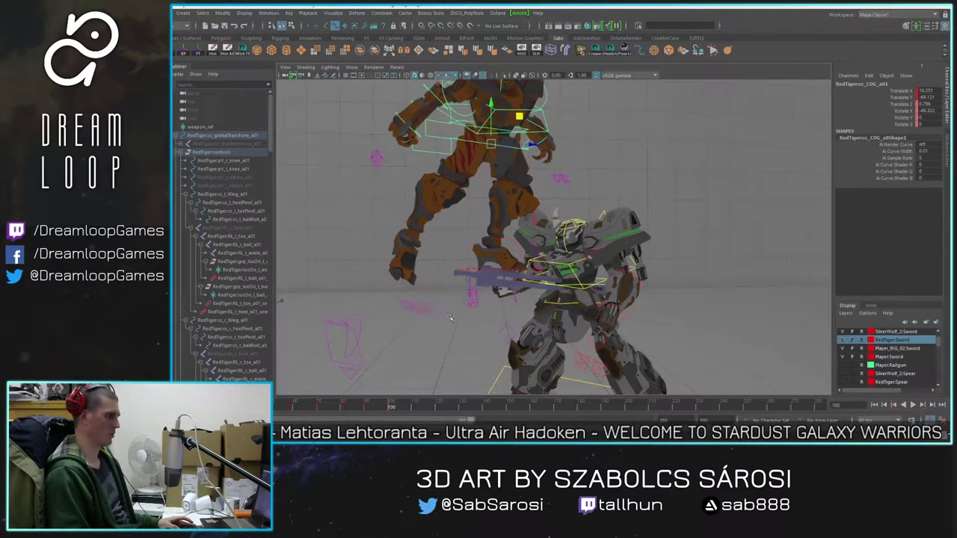
scroll(432, 325, "down", 1)
left_click(351, 317)
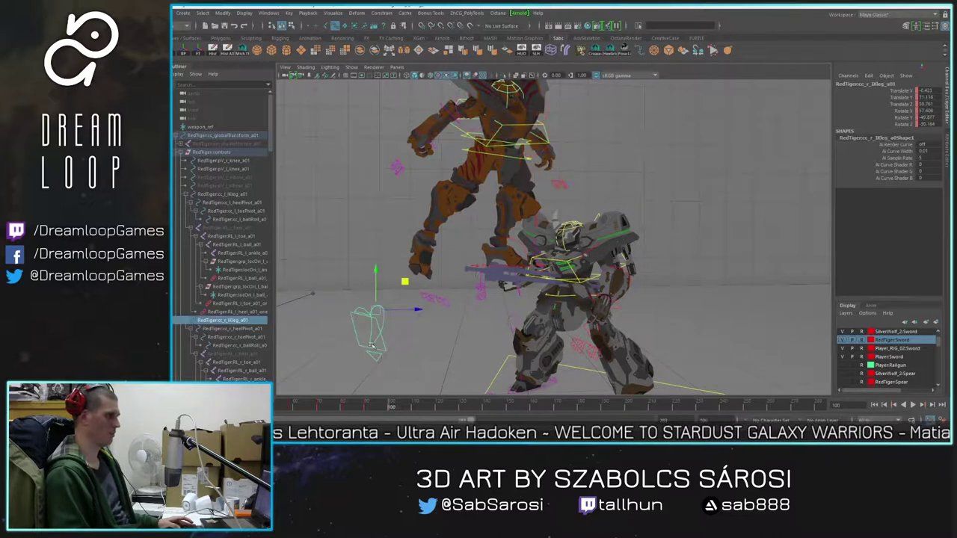
middle_click_drag(397, 294, 415, 302, "alt")
left_click_drag(424, 289, 532, 261)
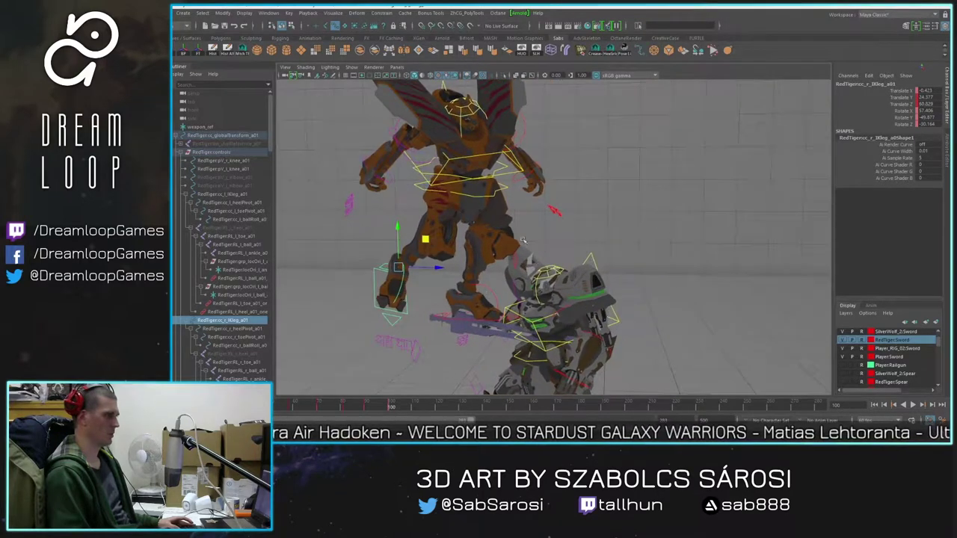
mouse_move(391, 408)
left_mouse_down()
mouse_move(290, 410)
mouse_move(385, 411)
left_mouse_up()
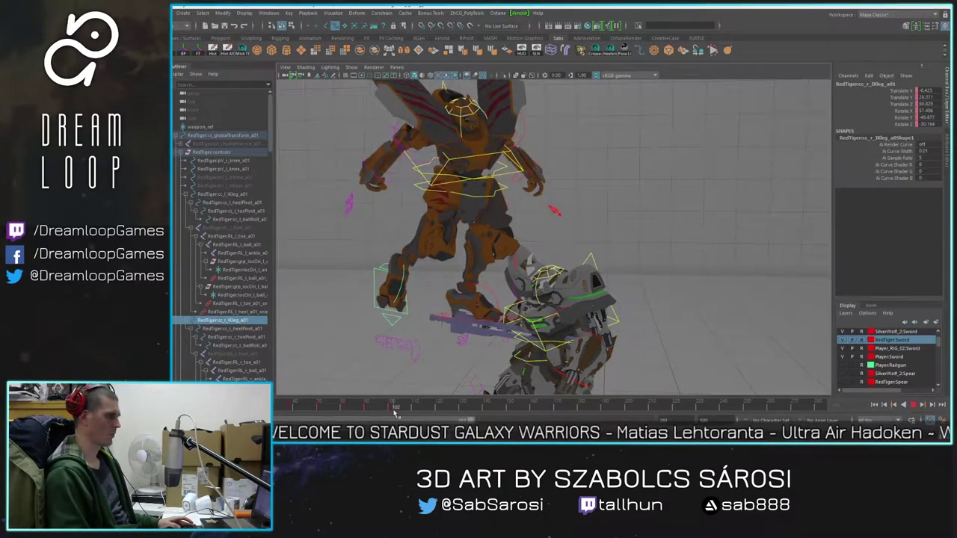
Step: At frame 100, twist RedTiger's chest control to about X 14.9, Z 9.3, after comparing the pose with nearby frames
middle_click_drag(468, 273, 481, 290, "alt")
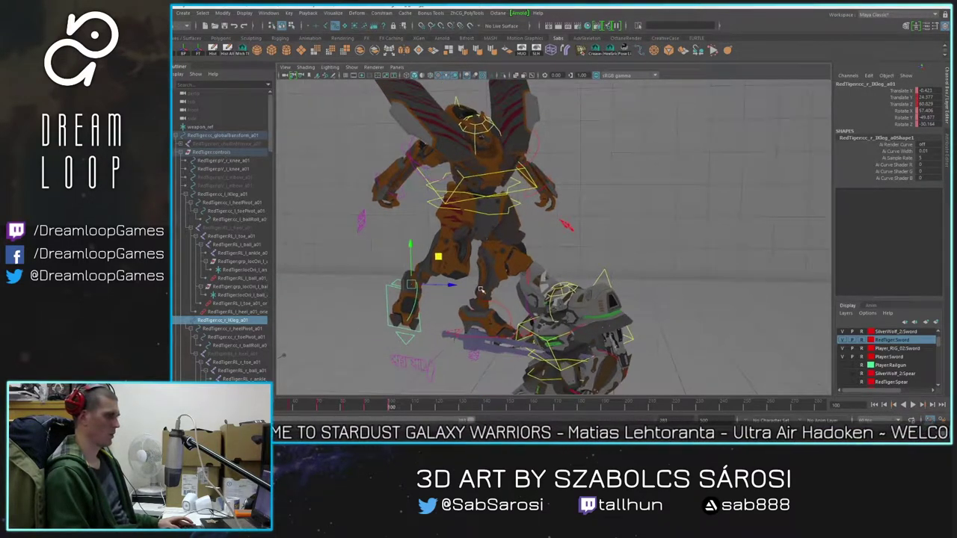
left_click(512, 184)
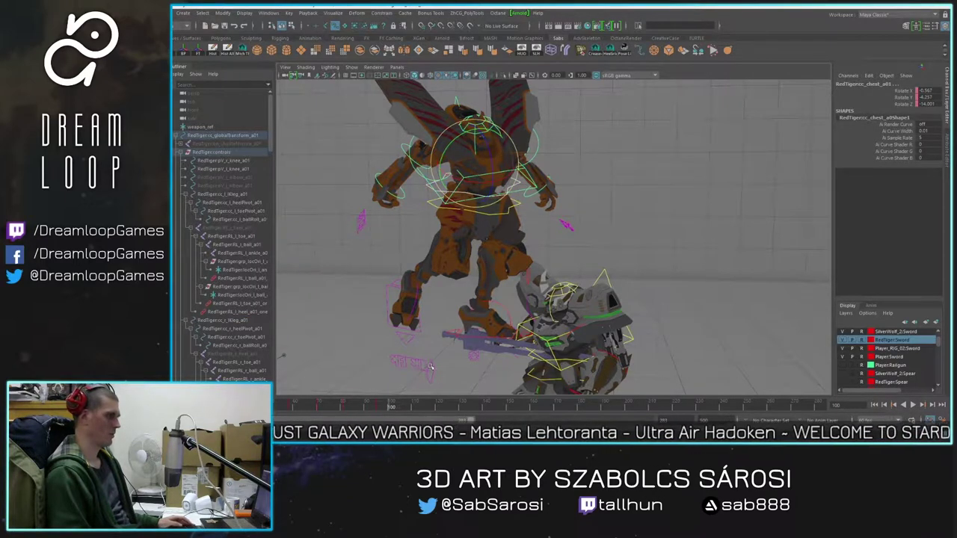
mouse_move(396, 403)
left_mouse_down()
mouse_move(336, 409)
mouse_move(383, 411)
left_mouse_up()
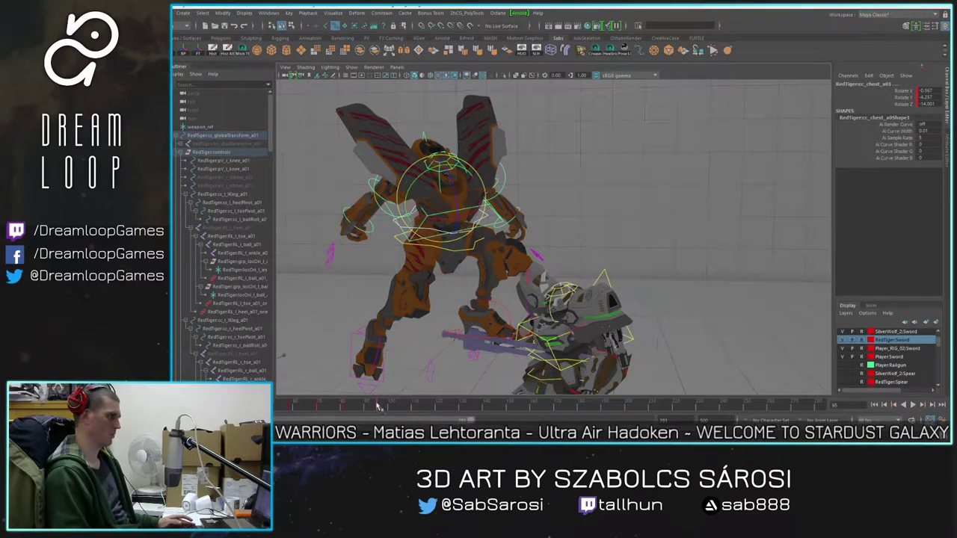
mouse_move(380, 406)
left_mouse_down()
mouse_move(398, 408)
mouse_move(373, 407)
mouse_move(390, 411)
left_mouse_up()
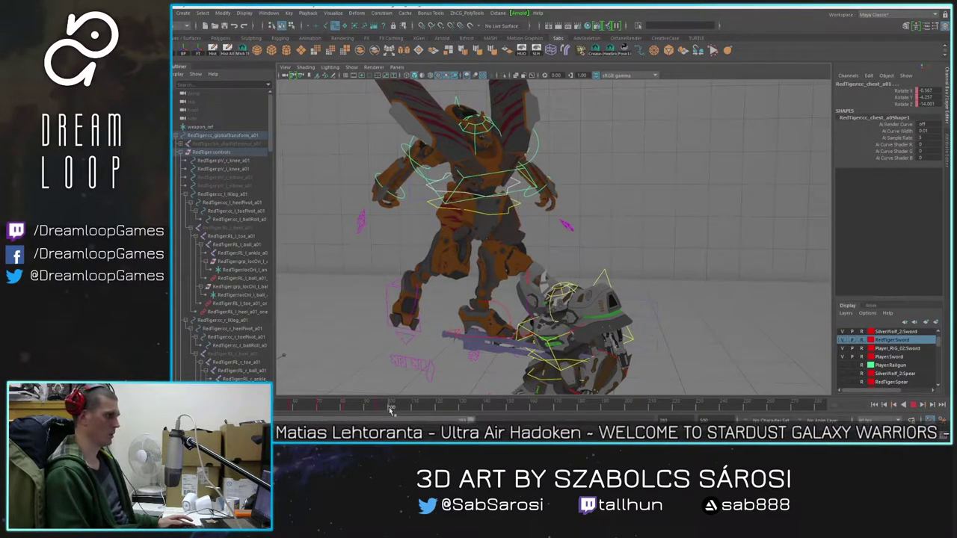
left_click_drag(488, 164, 491, 140)
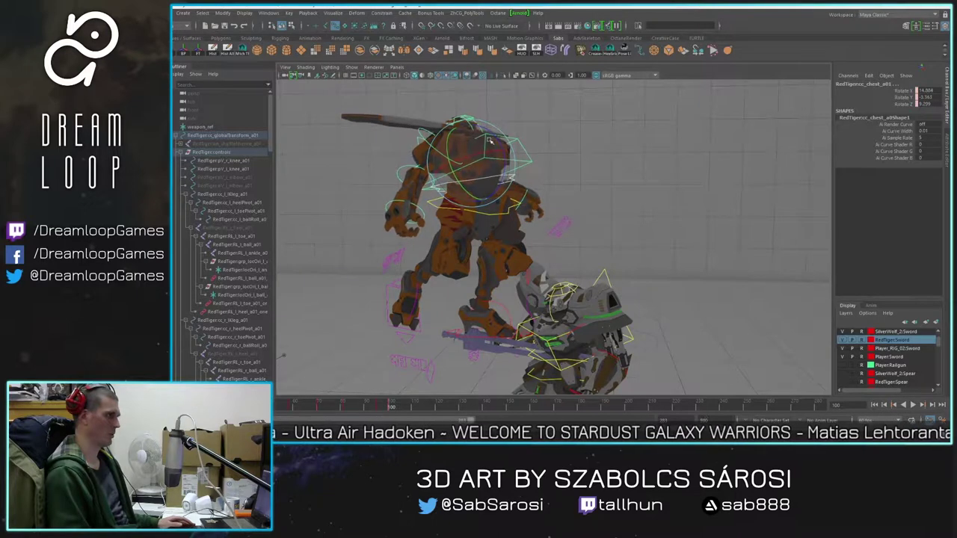
Step: Play back the leap with the new chest rotation and save the scene
left_click_drag(374, 406, 394, 406)
right_click_drag(494, 345, 456, 229, "alt")
left_click_drag(394, 406, 222, 406)
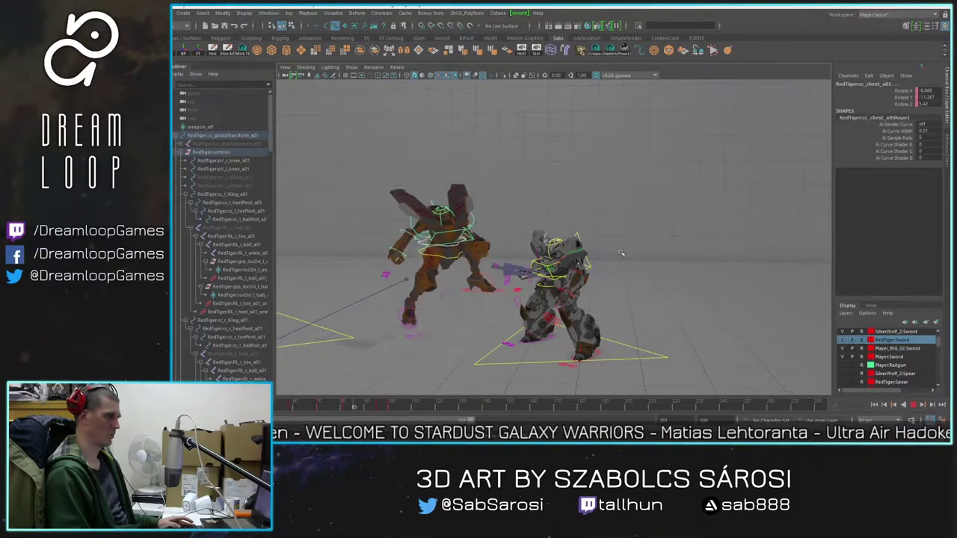
left_click(915, 408)
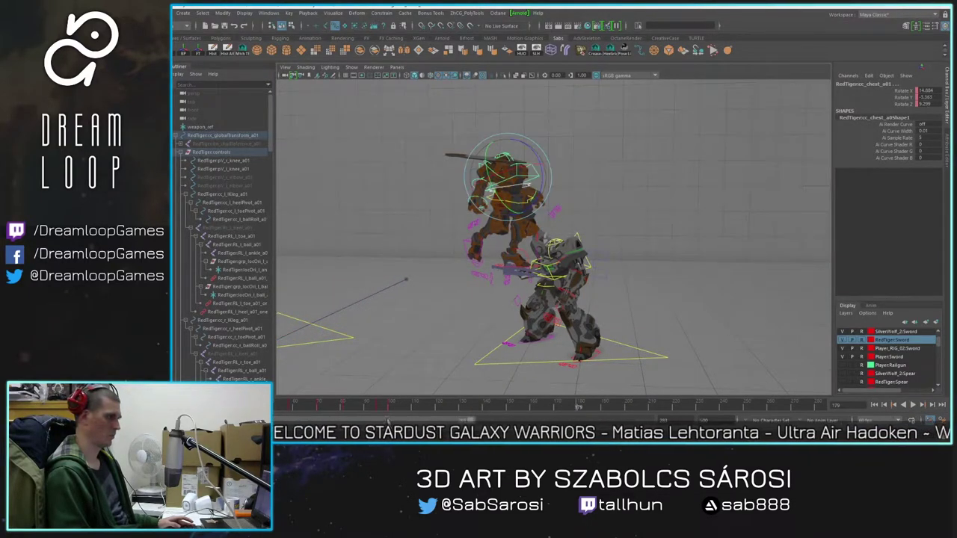
key("alt+v")
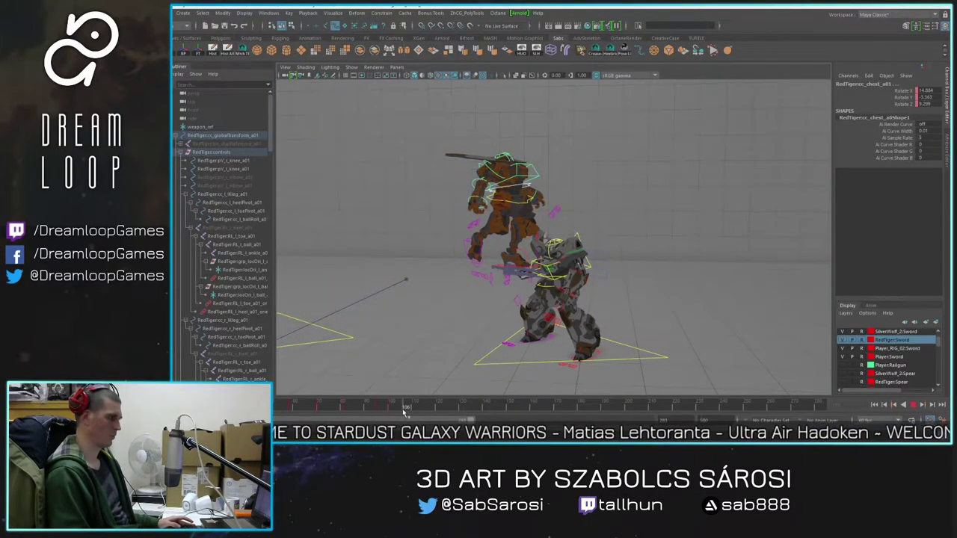
scroll(436, 215, "up", 2)
middle_click_drag(435, 215, 465, 227, "alt")
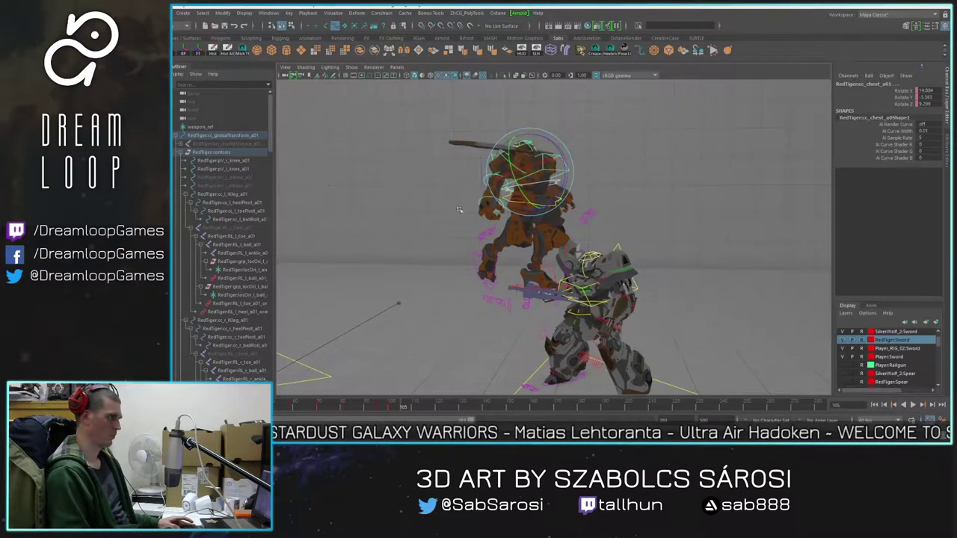
key("ctrl+s")
left_click(395, 162)
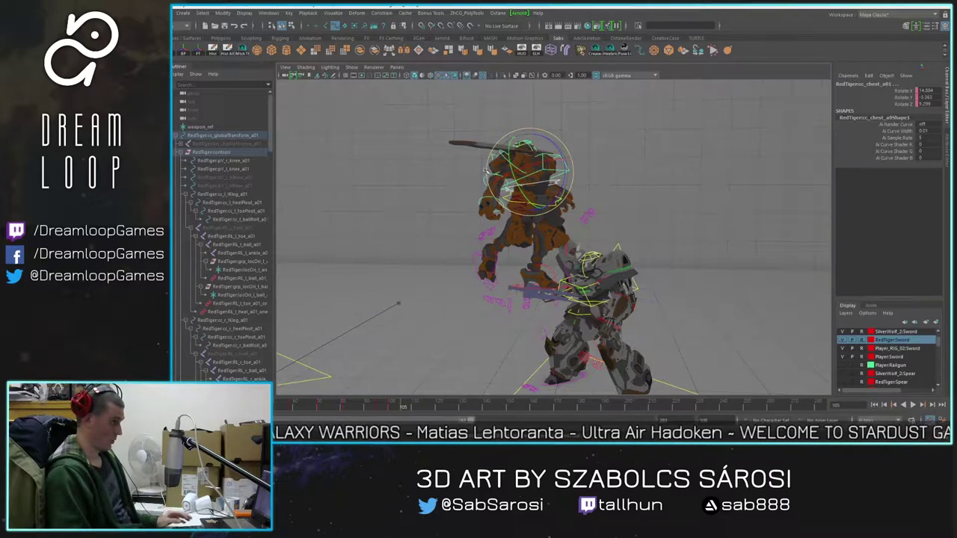
left_click(480, 186)
left_click(519, 200)
key("w")
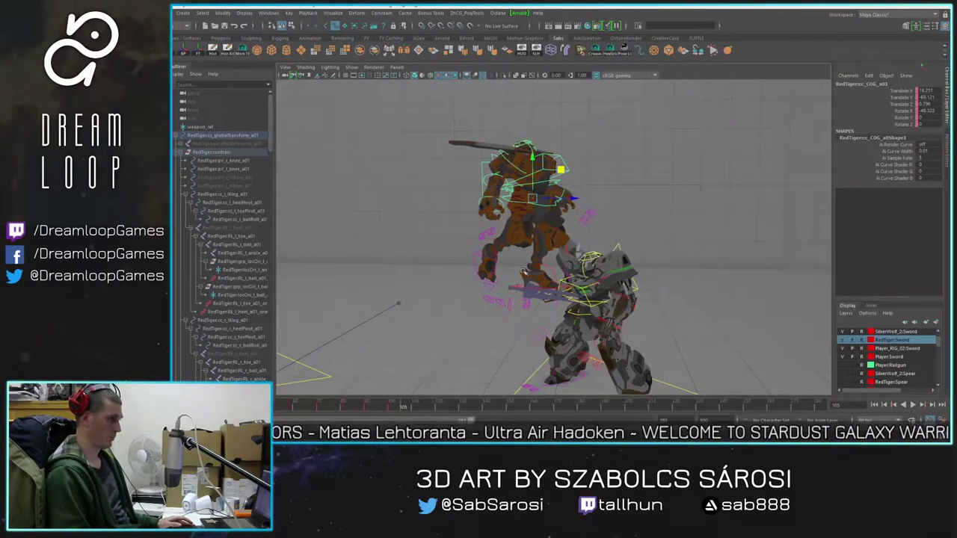
scroll(528, 253, "up", 1)
scroll(528, 253, "down", 2)
scroll(528, 252, "up", 3)
scroll(528, 253, "down", 3)
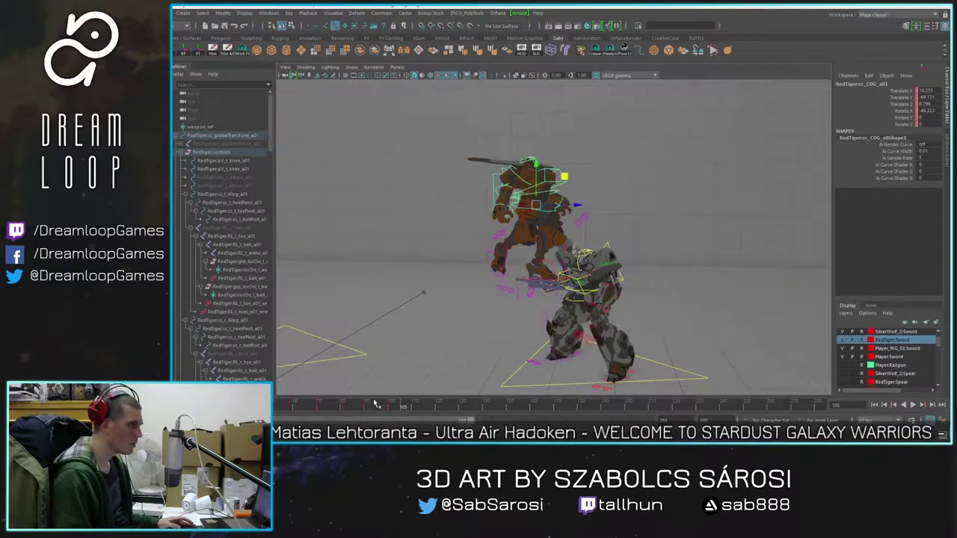
Step: Select RedTiger's knee, COG and leg IK controls together and raise them at frame 100, bringing the right leg IK to about Y 53.5
left_click_drag(395, 410, 231, 410)
key("alt+v")
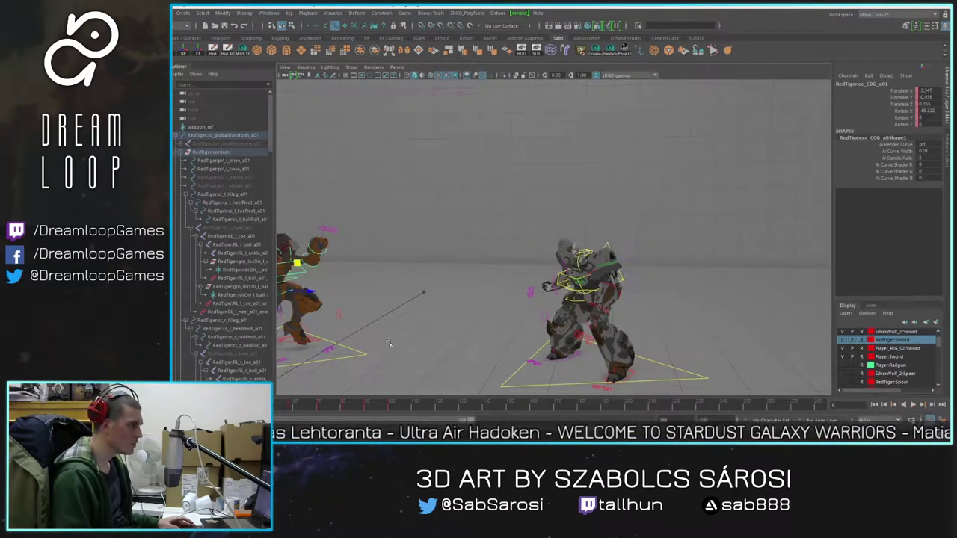
middle_click_drag(388, 343, 450, 280, "alt")
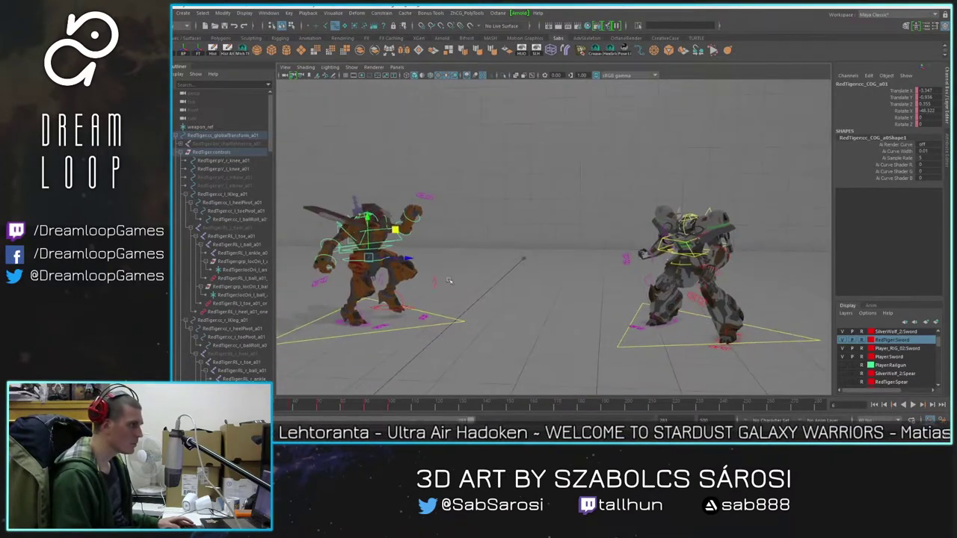
left_click(428, 282)
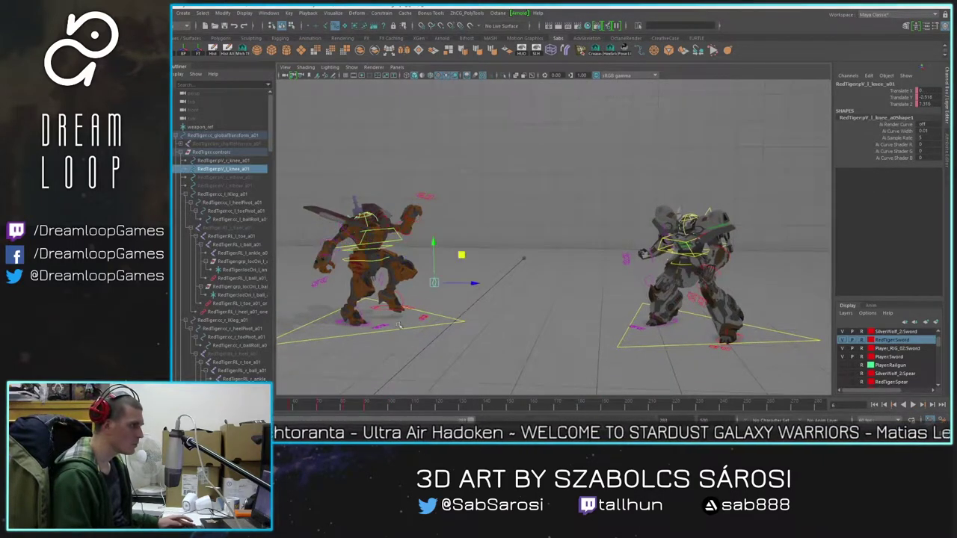
left_click(350, 286, "shift")
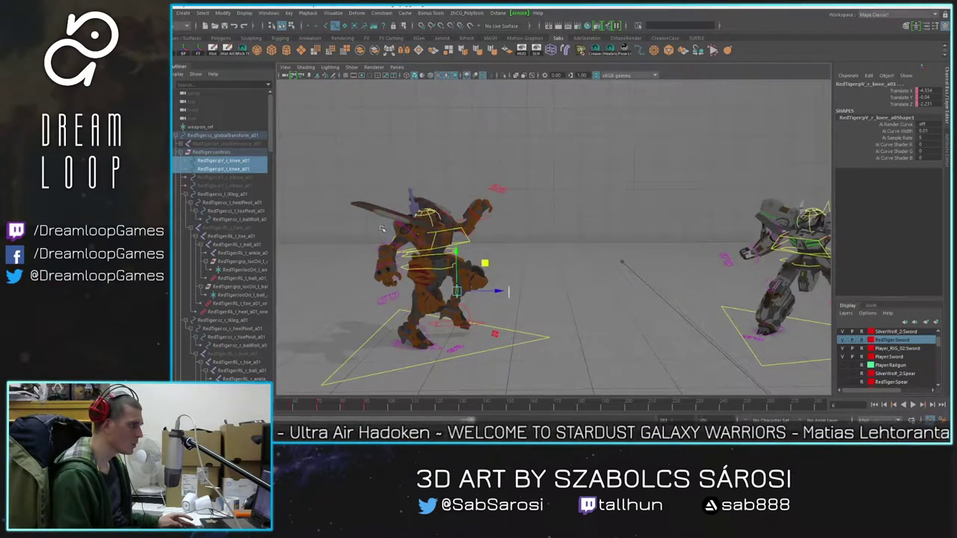
left_click(401, 266)
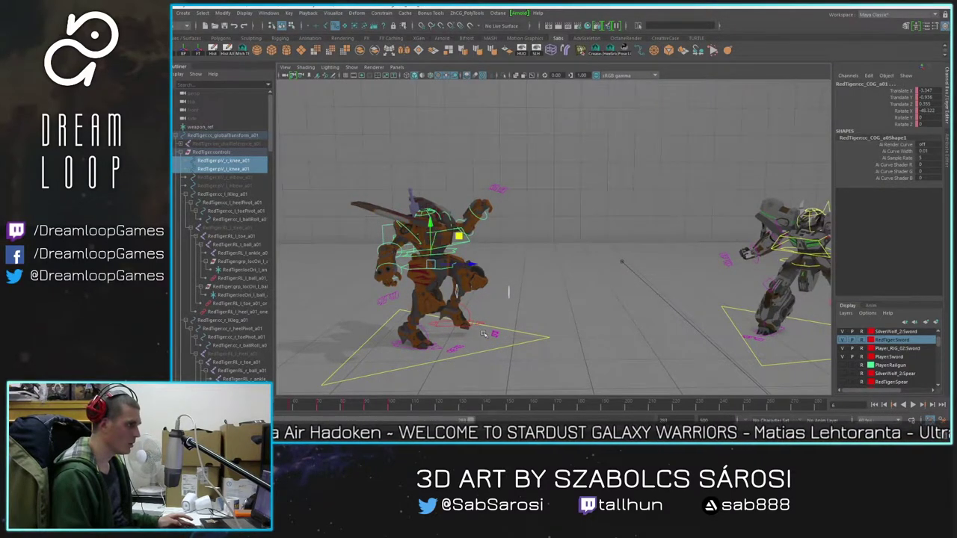
left_click(451, 328)
left_click(404, 347, "shift")
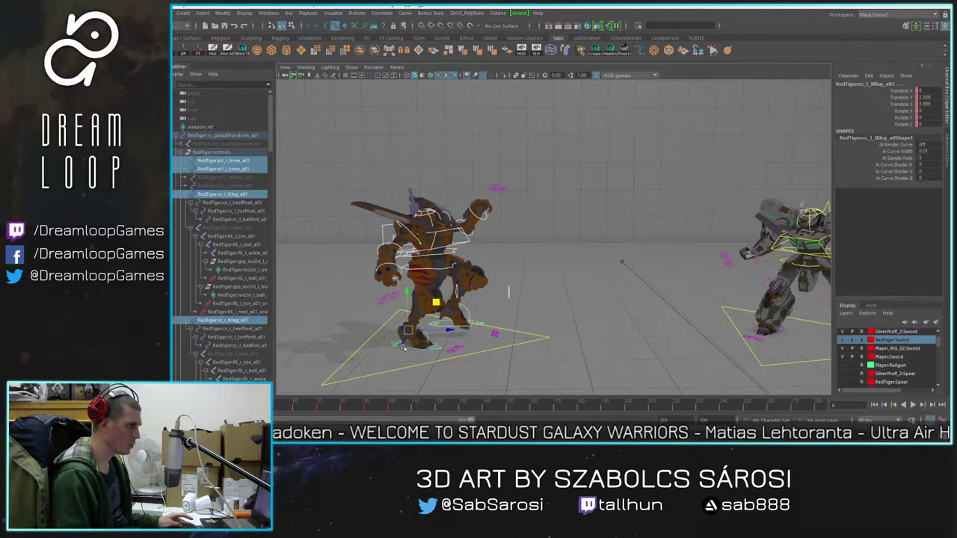
left_click_drag(329, 410, 391, 417)
left_click_drag(601, 220, 502, 241, "alt")
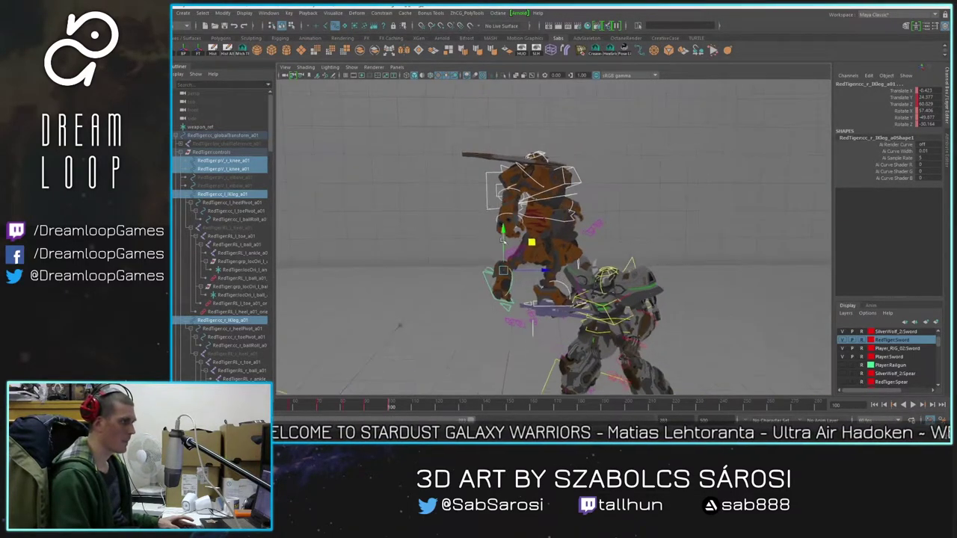
left_click_drag(504, 230, 503, 97)
scroll(523, 133, "down", 5)
middle_click_drag(525, 133, 527, 155, "alt")
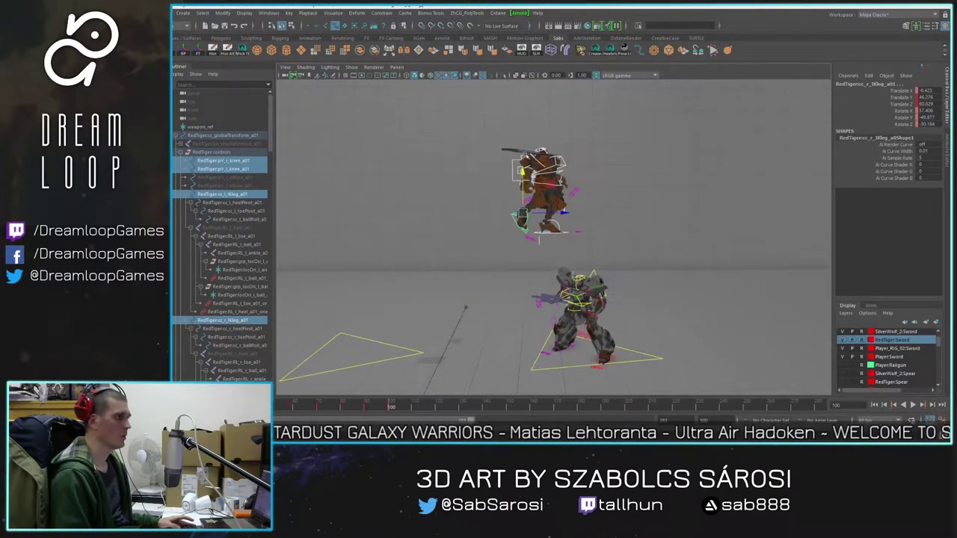
left_click_drag(525, 174, 525, 153)
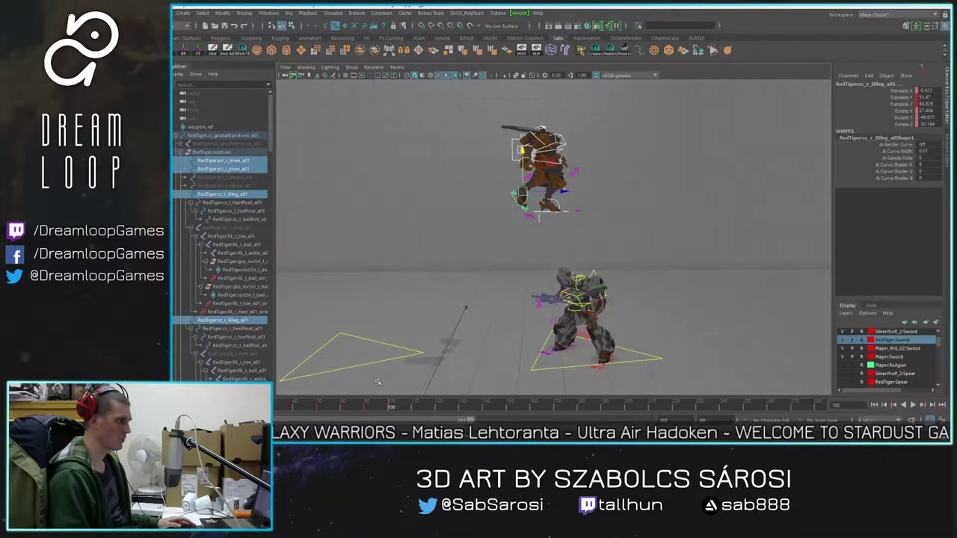
Step: Play back the higher leap and scrub back to about frame 90 to check the rise
left_click_drag(390, 409, 250, 409)
left_click(913, 405)
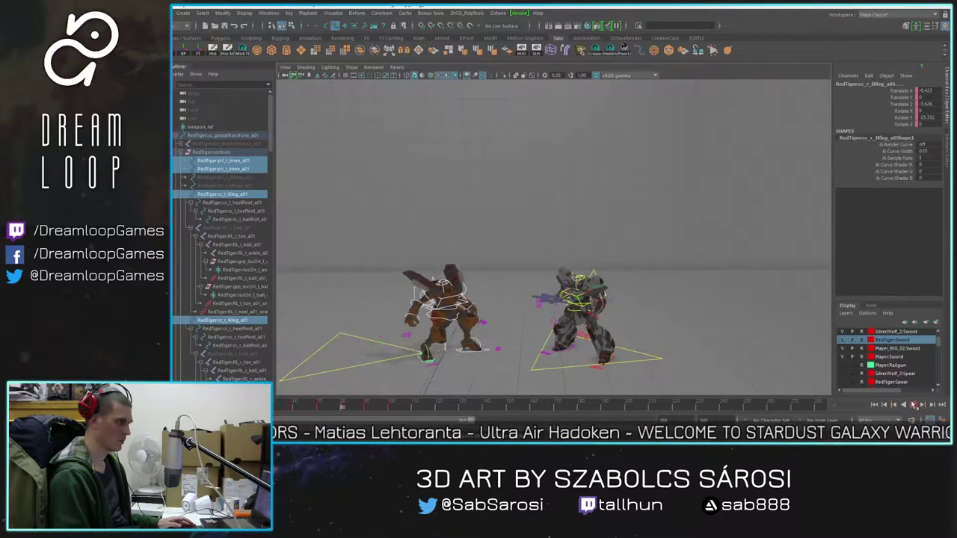
left_click_drag(392, 412, 365, 411)
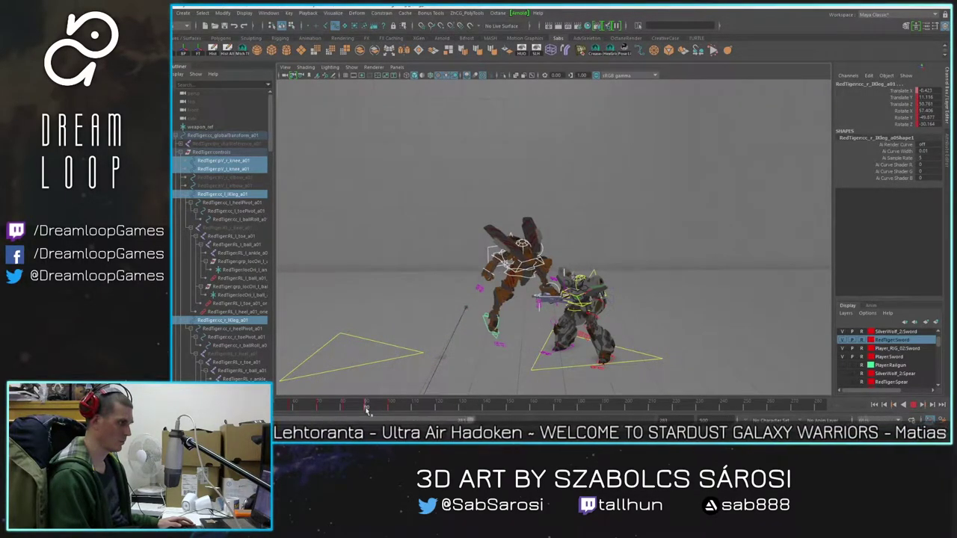
Step: Key RedTiger's selected COG, knee and leg IK controls at frame 95
scroll(360, 387, "up", 2)
middle_click_drag(355, 388, 363, 354, "alt")
scroll(363, 355, "up", 2)
left_click_drag(369, 409, 376, 411)
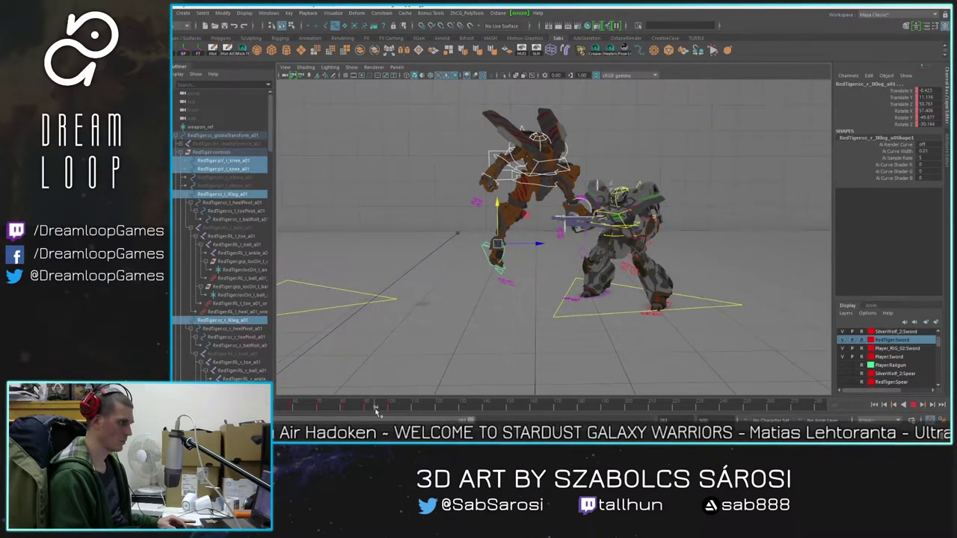
key("s")
scroll(525, 233, "up", 2)
middle_click_drag(518, 181, 525, 199, "alt")
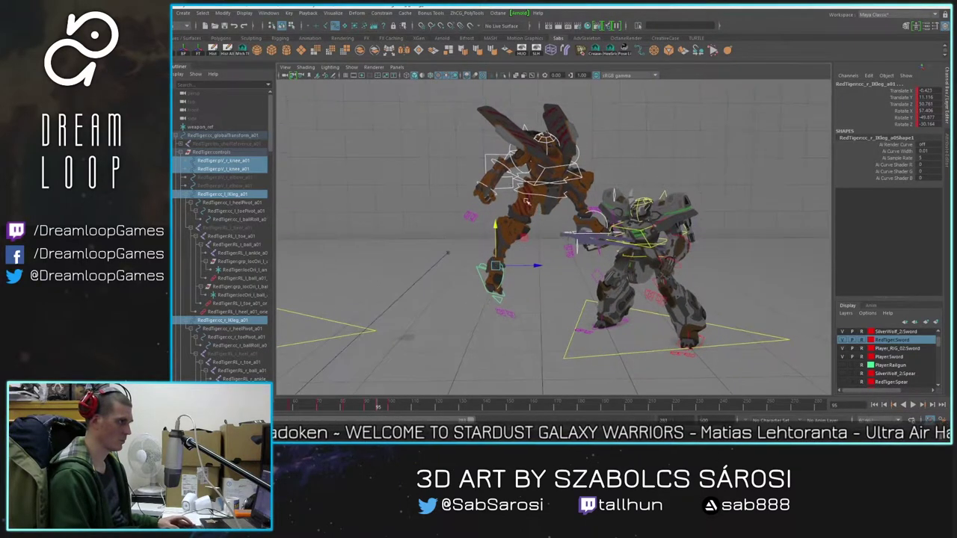
left_click(554, 173)
left_click_drag(570, 162, 575, 162)
key("ctrl+z")
left_click(564, 276)
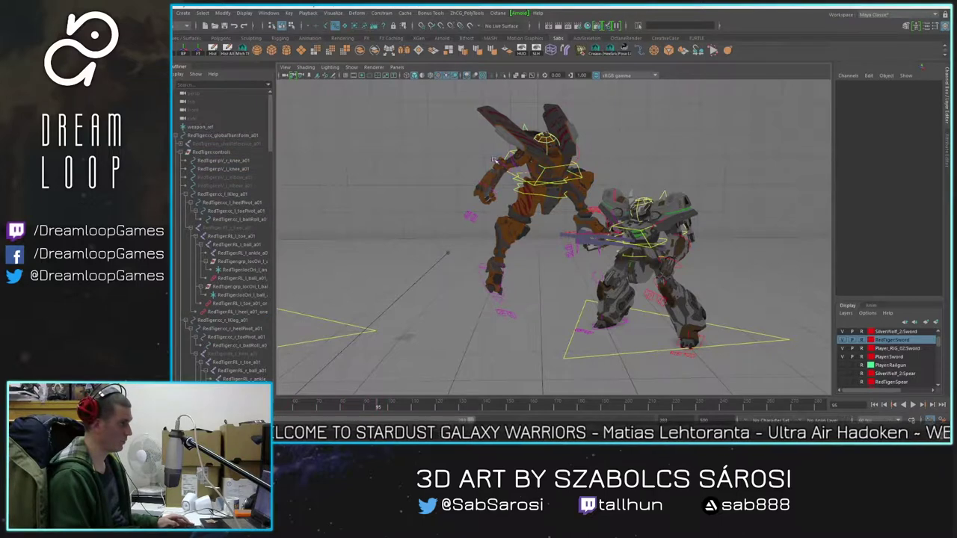
Step: Move RedTiger's COG control forward at frame 95 to about Y -63.3 and play back the leap
left_click(555, 172)
left_click_drag(570, 162, 587, 163)
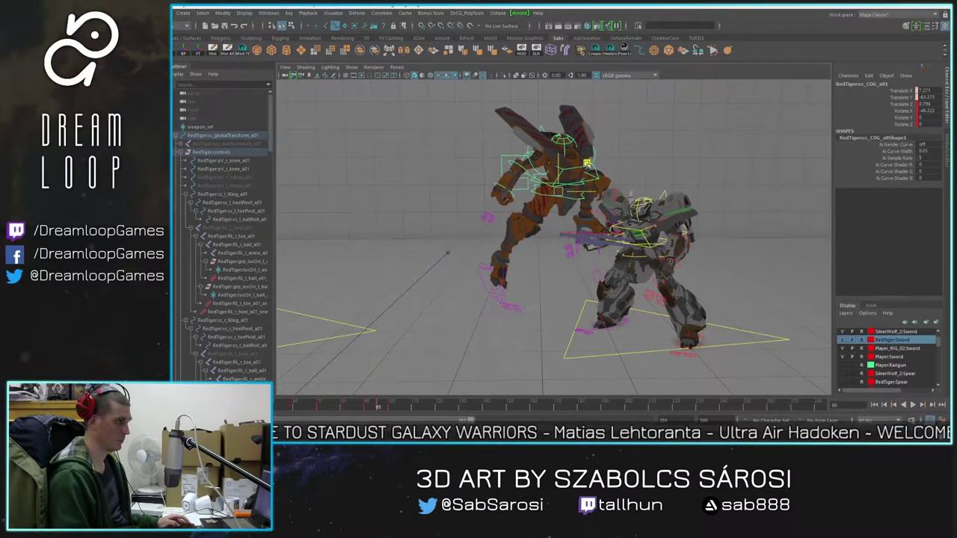
key("alt+v")
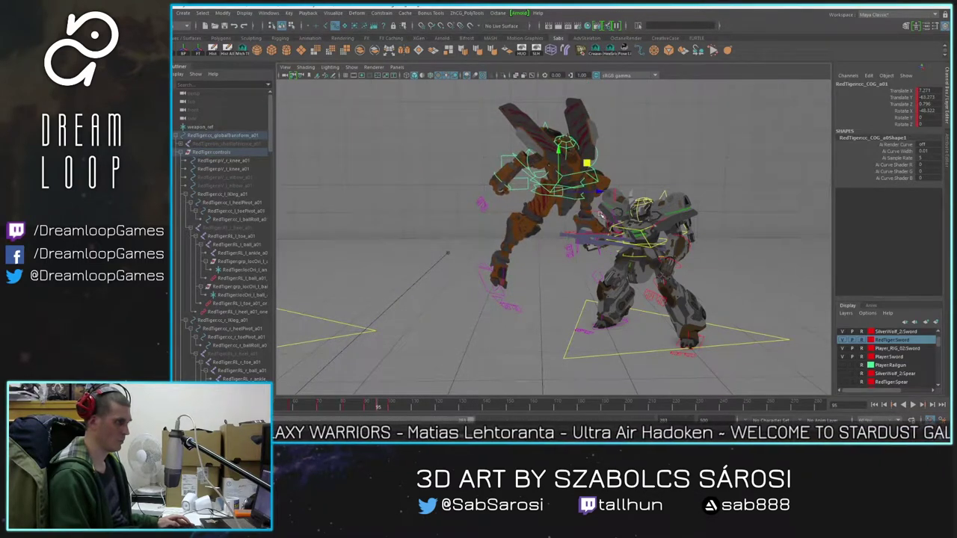
left_click_drag(379, 410, 254, 409)
scroll(387, 375, "down", 4)
key("alt+v")
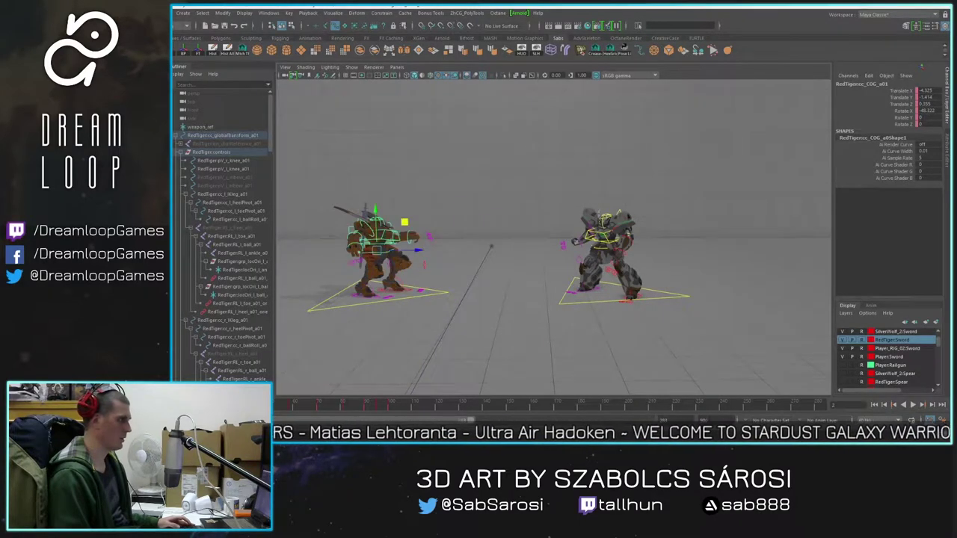
key("alt+v")
Step: Select all of RedTiger's controls, shift the frame 95 pose keys to about frame 103, and play back the new timing
left_click_drag(300, 161, 468, 329)
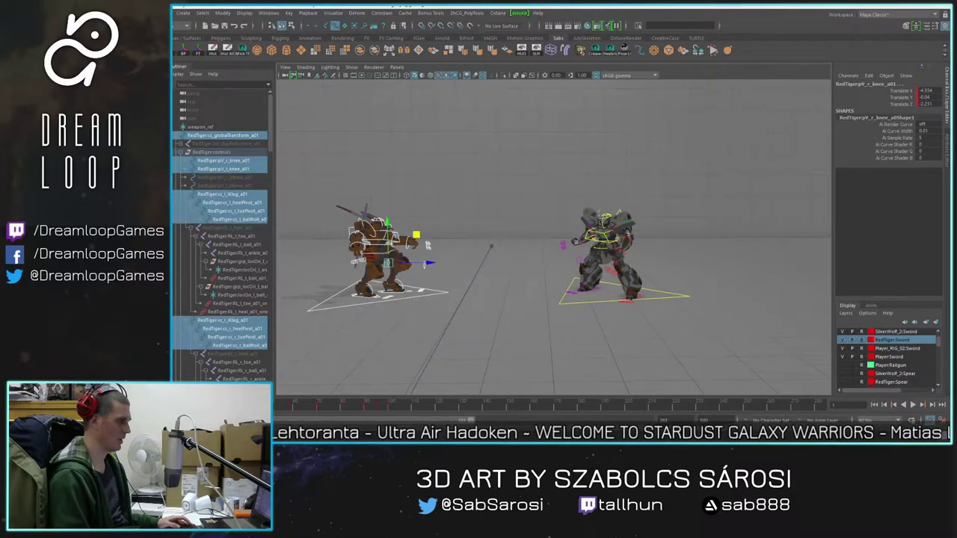
key("alt+v")
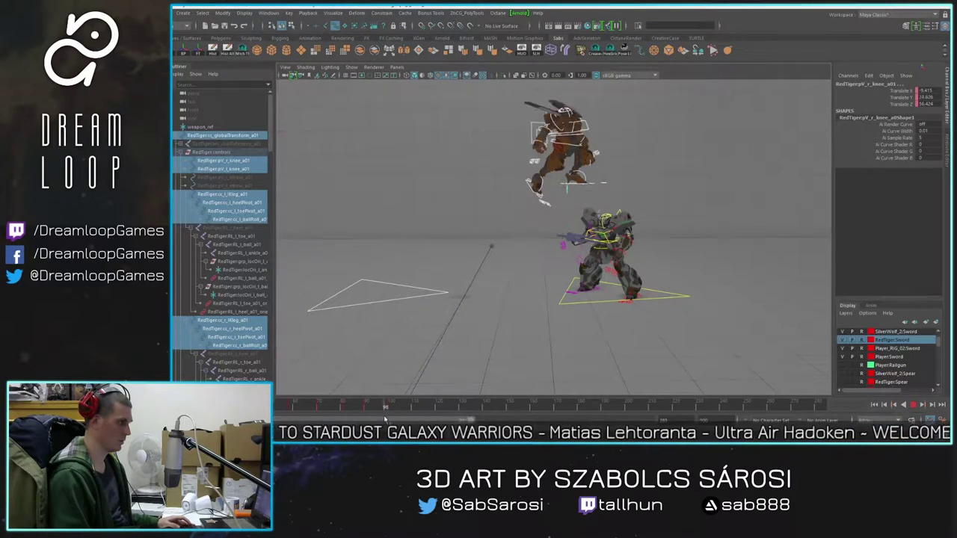
left_click(376, 412)
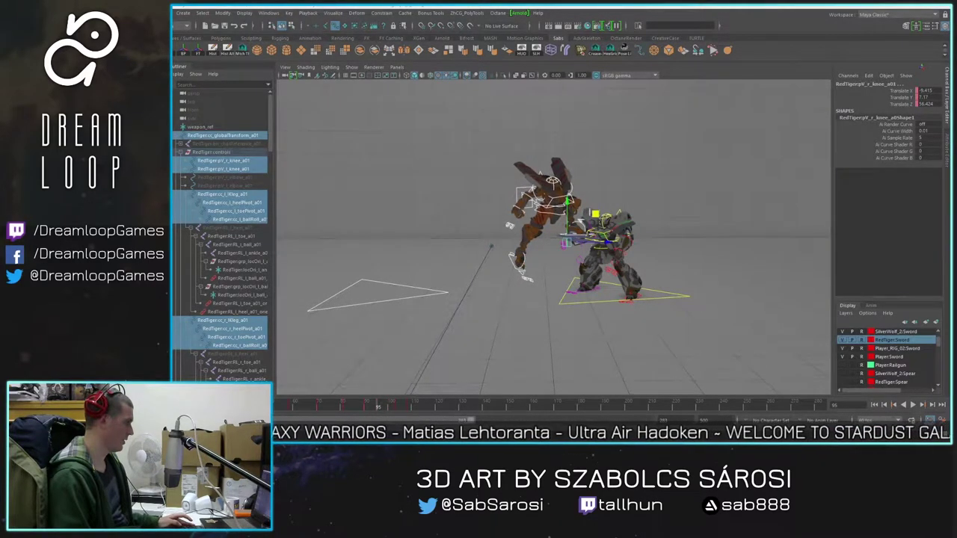
mouse_move(381, 407)
left_mouse_down()
mouse_move(303, 408)
mouse_move(385, 414)
left_mouse_up()
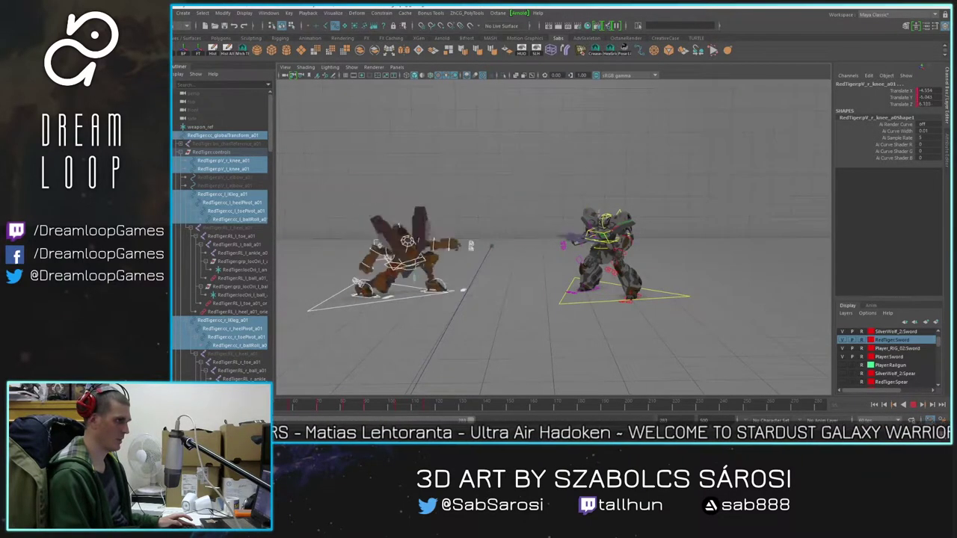
left_click(190, 408)
left_click(911, 405)
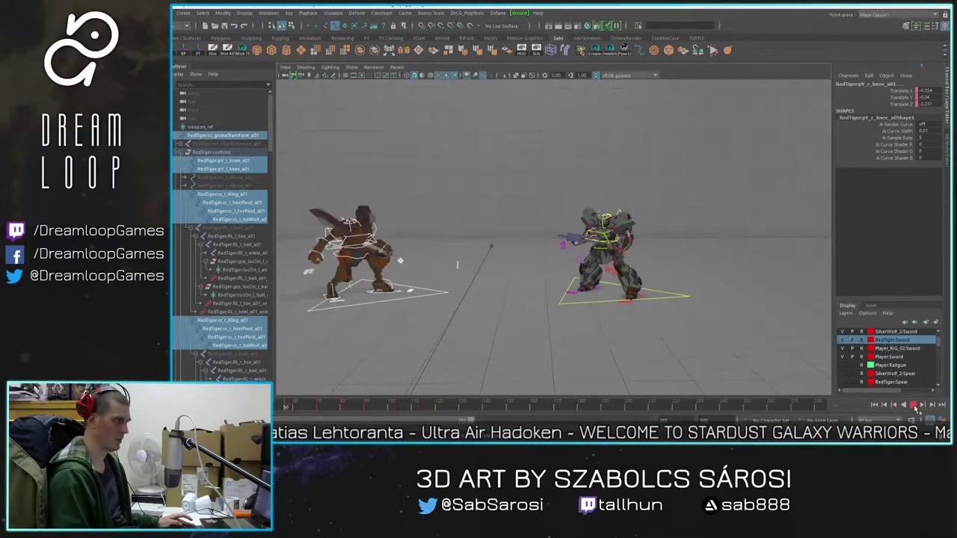
mouse_move(377, 411)
left_mouse_down()
mouse_move(311, 408)
mouse_move(387, 409)
mouse_move(392, 421)
left_mouse_up()
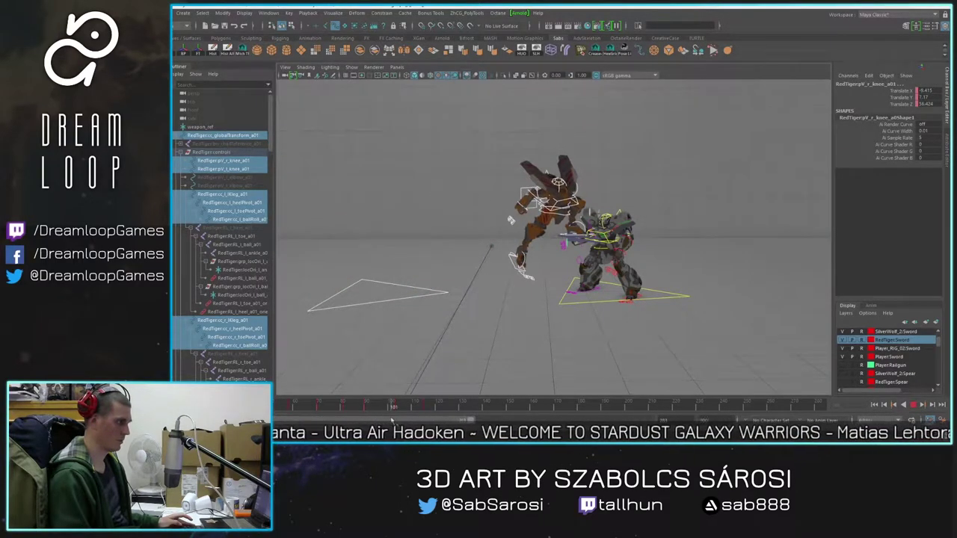
Step: Move RedTiger's COG control slightly at frame 103, to about Y -64.2
scroll(531, 235, "up", 3)
middle_click_drag(531, 234, 520, 248, "alt")
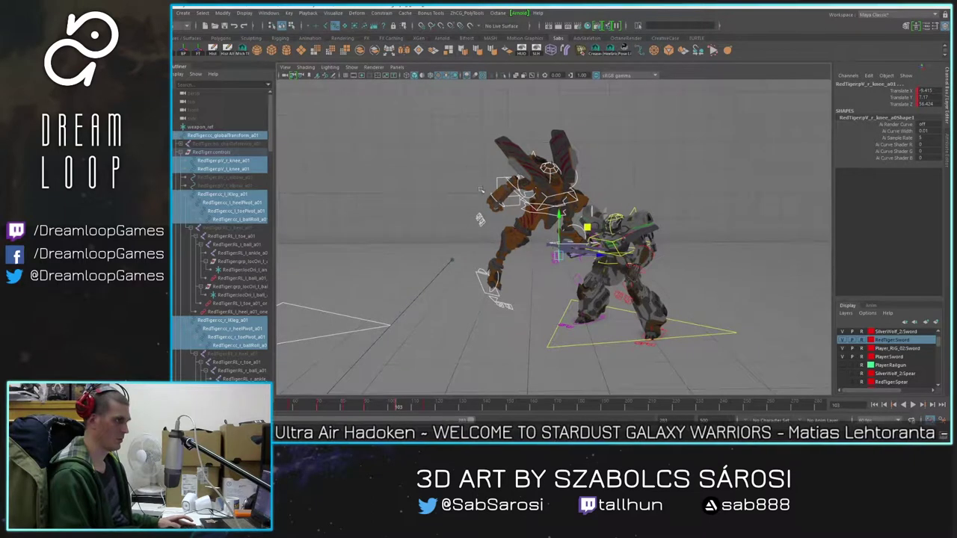
left_click(487, 173)
left_click(500, 178)
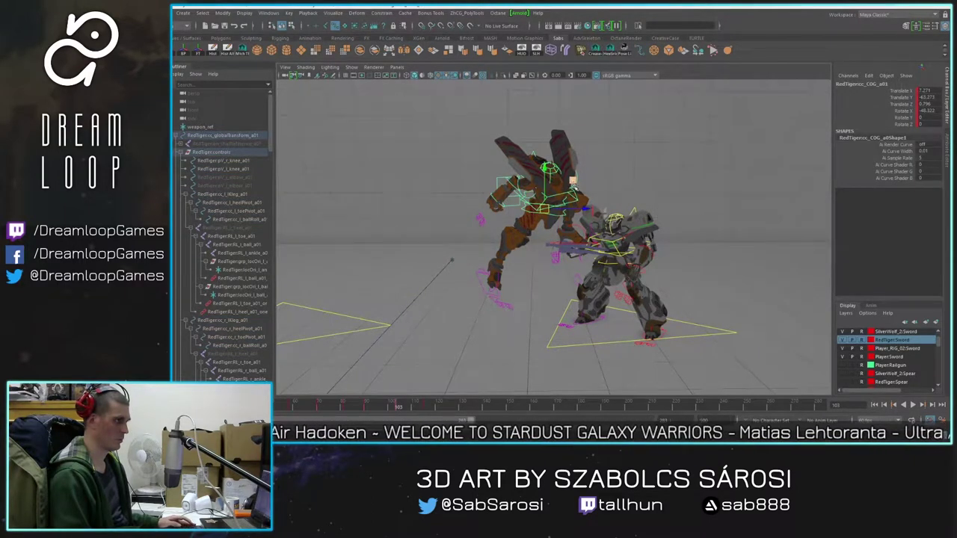
left_click_drag(574, 184, 580, 186)
Step: Raise RedTiger's right leg IK control and move it forward at frame 103
scroll(523, 270, "up", 2)
middle_click_drag(514, 281, 514, 263, "alt")
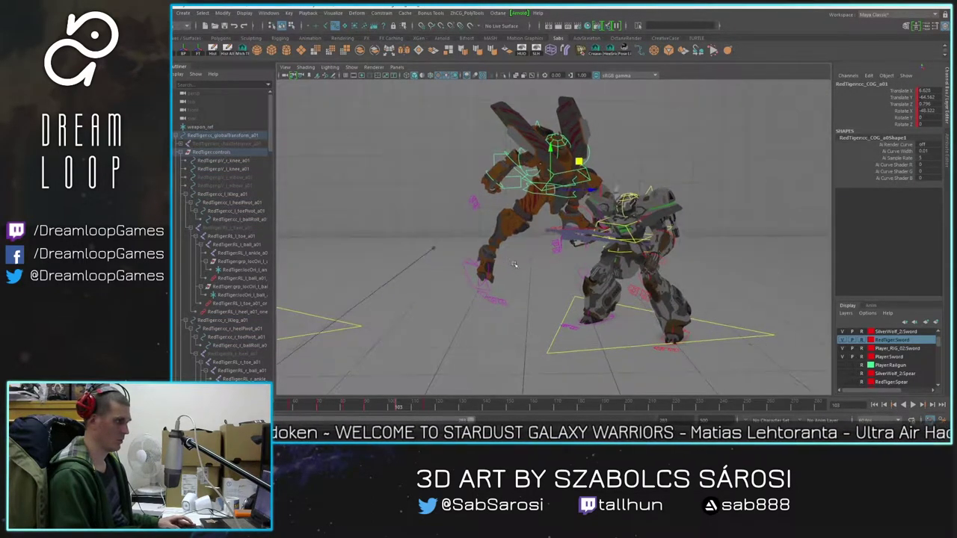
left_click(469, 277)
left_click_drag(511, 234, 541, 220)
Step: At frame 115, lower RedTiger's left leg IK to about Y 45.1 and rotate it to about X 65.7 so the foot points down
left_click_drag(395, 402, 427, 406)
middle_click_drag(586, 180, 544, 257, "alt")
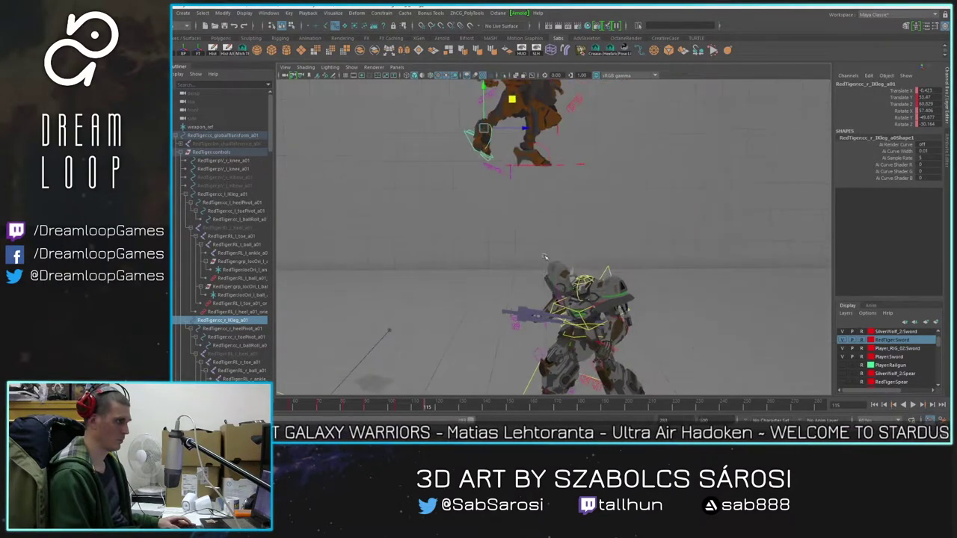
left_click(535, 166)
left_click_drag(556, 128, 555, 200)
key("e")
middle_click_drag(563, 196, 592, 212, "alt")
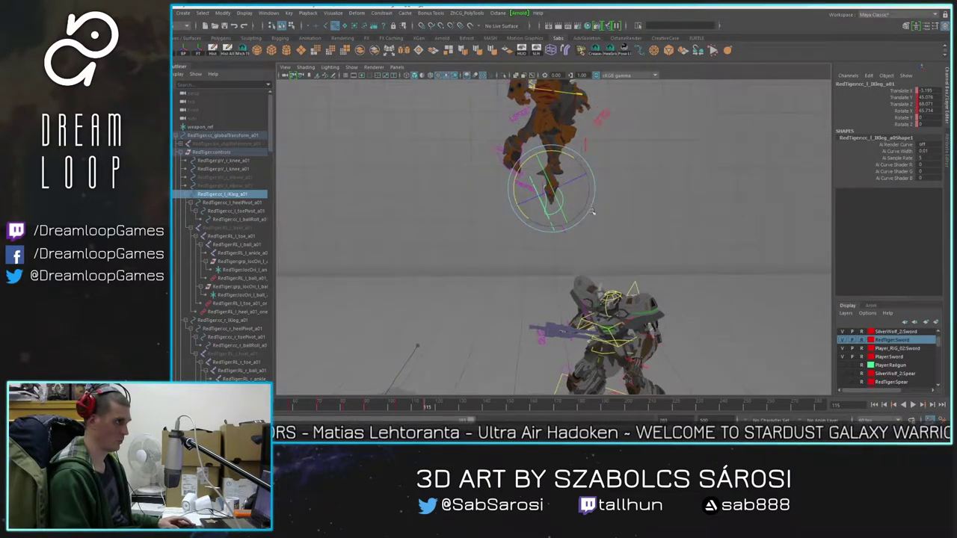
Step: Move RedTiger's right leg IK at frame 115 to about Y 55.0, Z 63.6, and review the leap
left_click(497, 154)
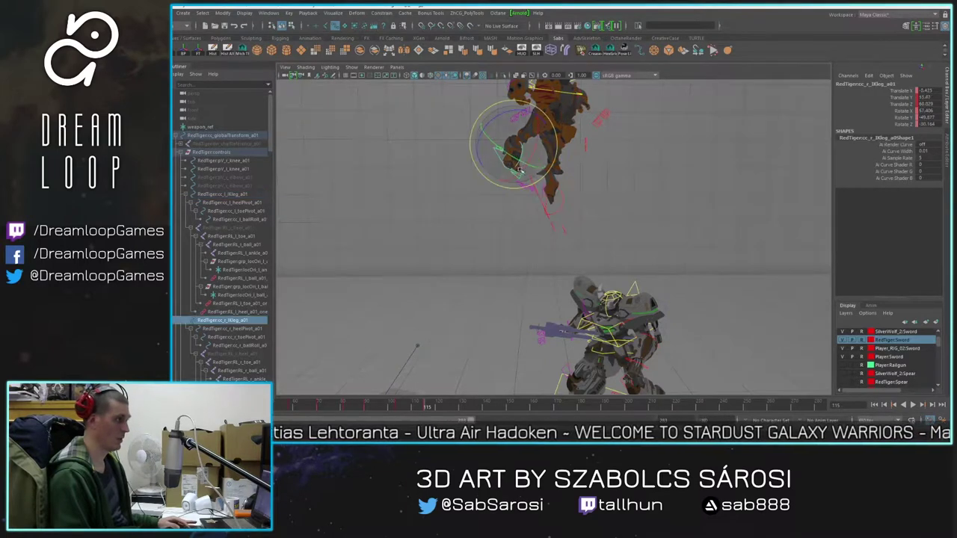
key("w")
middle_click_drag(534, 135, 528, 169, "alt")
left_click_drag(534, 153, 549, 144)
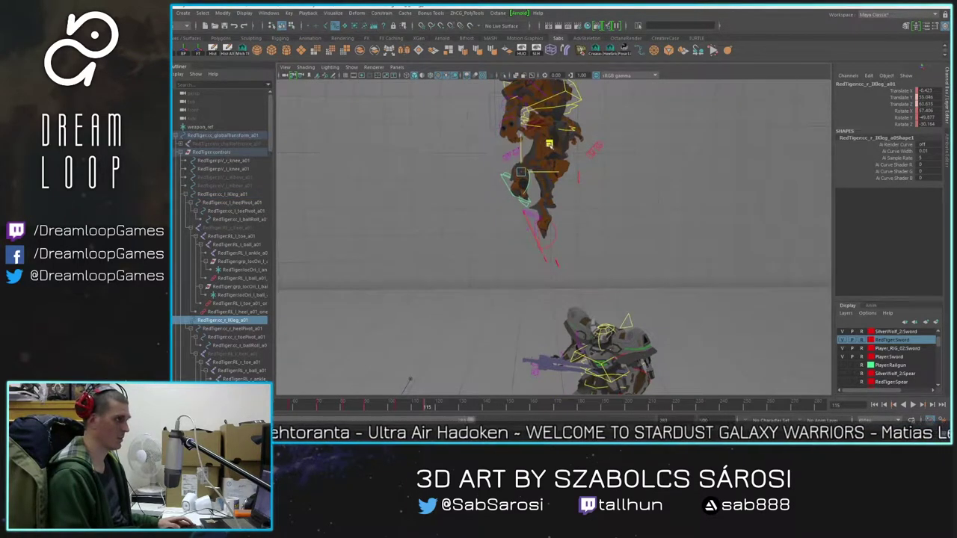
left_click_drag(420, 403, 331, 410)
key("alt+v")
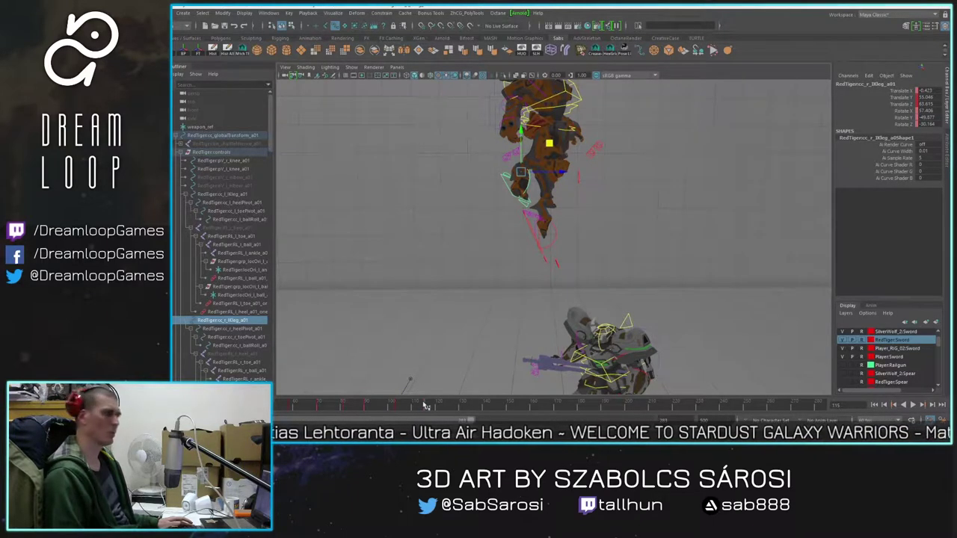
mouse_move(426, 408)
left_mouse_down()
mouse_move(375, 414)
mouse_move(425, 420)
left_mouse_up()
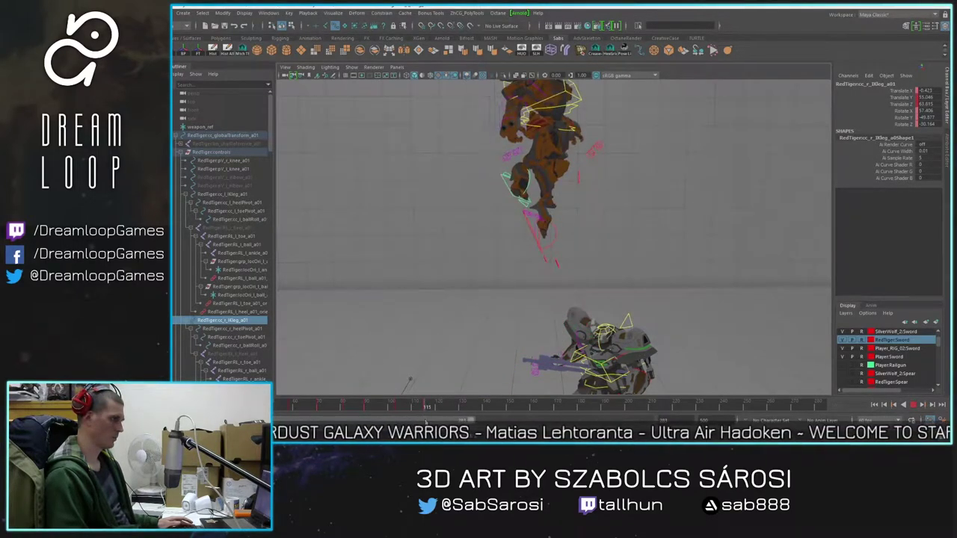
Step: Lower RedTiger's left leg IK at frame 115 to about Y 16.8 to extend the leg, and play back the result
left_click(555, 236)
left_click_drag(550, 182, 559, 314)
mouse_move(425, 407)
left_mouse_down()
mouse_move(321, 408)
mouse_move(439, 407)
left_mouse_up()
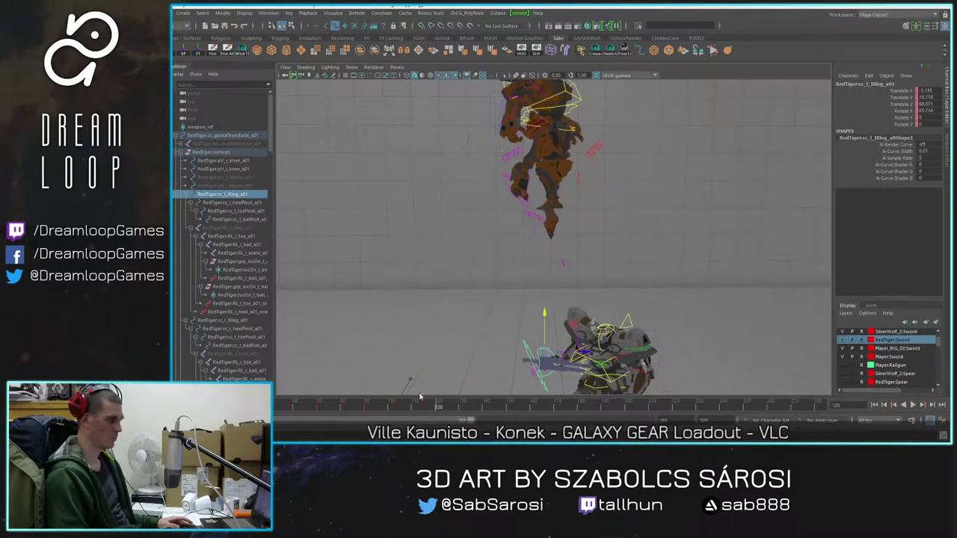
key("alt+v")
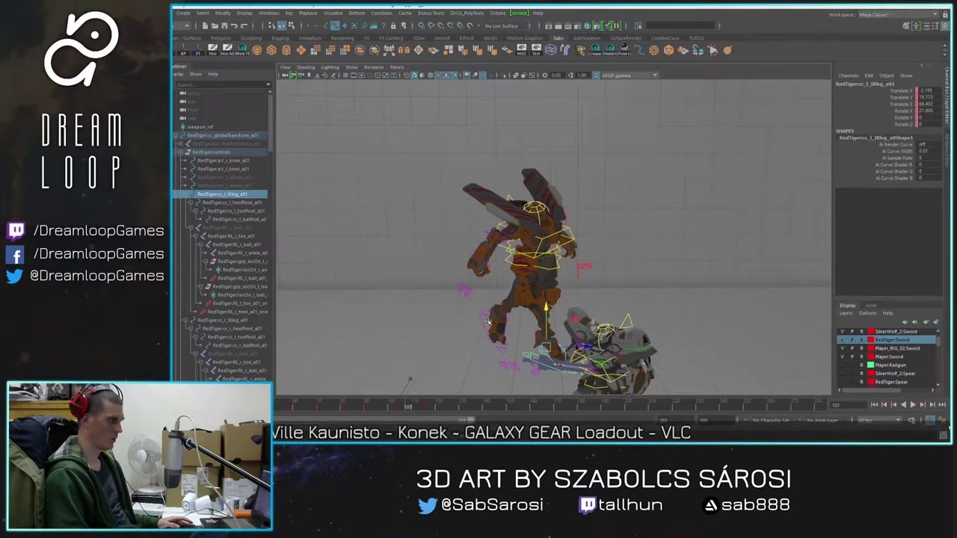
Step: Move RedTiger's COG control up and forward at frame 103, to about Y -70.5, and scrub the rise
left_click(404, 408)
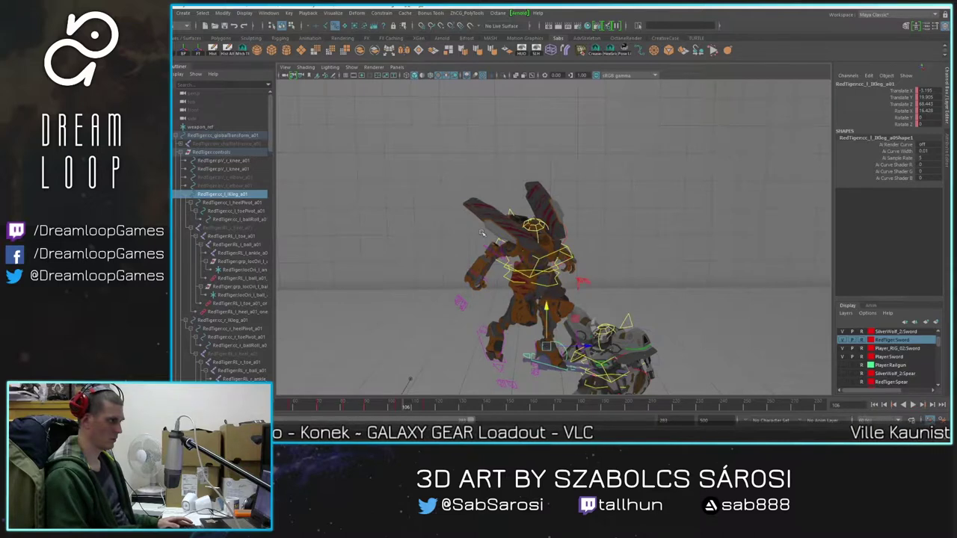
left_click(520, 285)
mouse_move(401, 407)
left_mouse_down()
mouse_move(414, 407)
mouse_move(395, 406)
left_mouse_up()
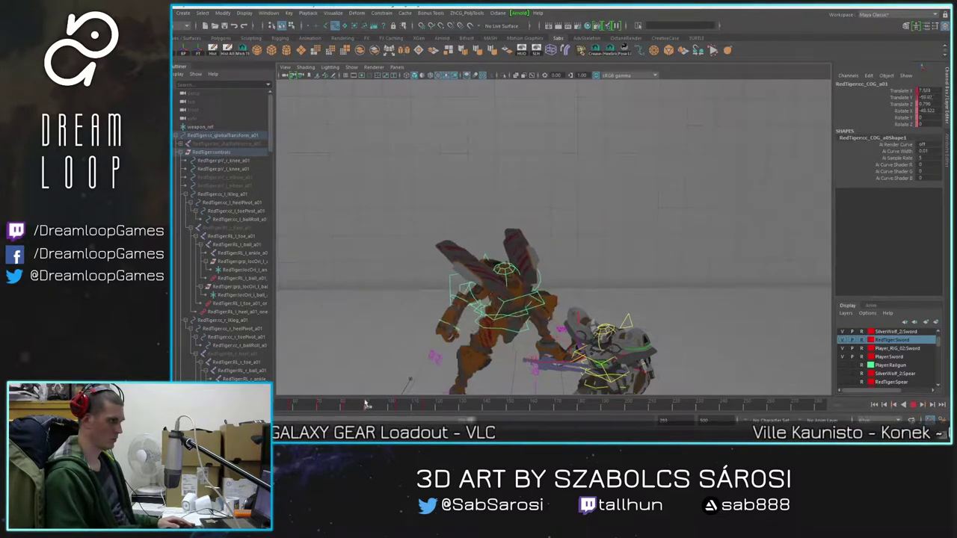
left_click_drag(559, 295, 587, 278)
mouse_move(399, 405)
left_mouse_down()
mouse_move(311, 406)
mouse_move(408, 406)
left_mouse_up()
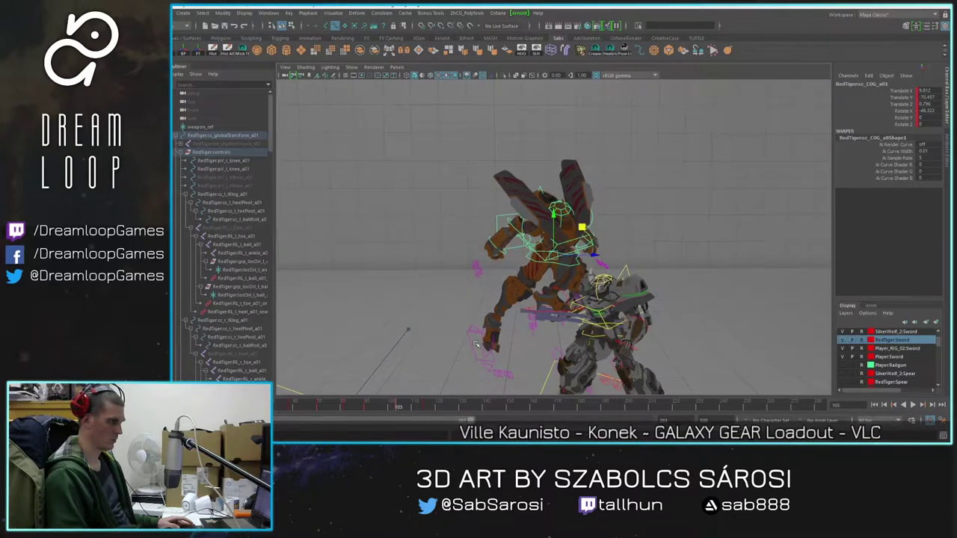
Step: At frame 107, move RedTiger's right leg IK forward to about Z 74.6, rotate it to about X 39.2, Y -2.3, Z 10.7, and scrub the motion
left_click(470, 343)
left_click_drag(398, 409, 407, 409)
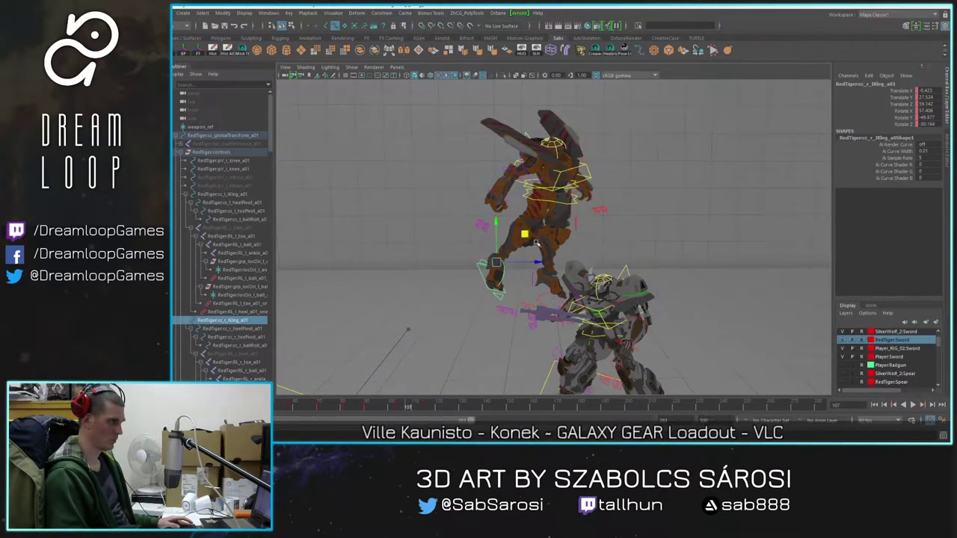
left_click_drag(528, 234, 569, 227)
key("ctrl+z")
right_click_drag(527, 262, 554, 276, "alt")
middle_click_drag(554, 275, 596, 250, "alt")
left_click_drag(597, 250, 599, 277, "alt")
left_click_drag(562, 243, 481, 287)
left_click(523, 279)
left_click_drag(540, 303, 736, 141, "alt")
middle_click_drag(705, 176, 684, 135, "alt")
left_click_drag(527, 252, 574, 290, "alt")
left_click(577, 224)
mouse_move(406, 408)
left_mouse_down()
mouse_move(387, 408)
mouse_move(409, 410)
left_mouse_up()
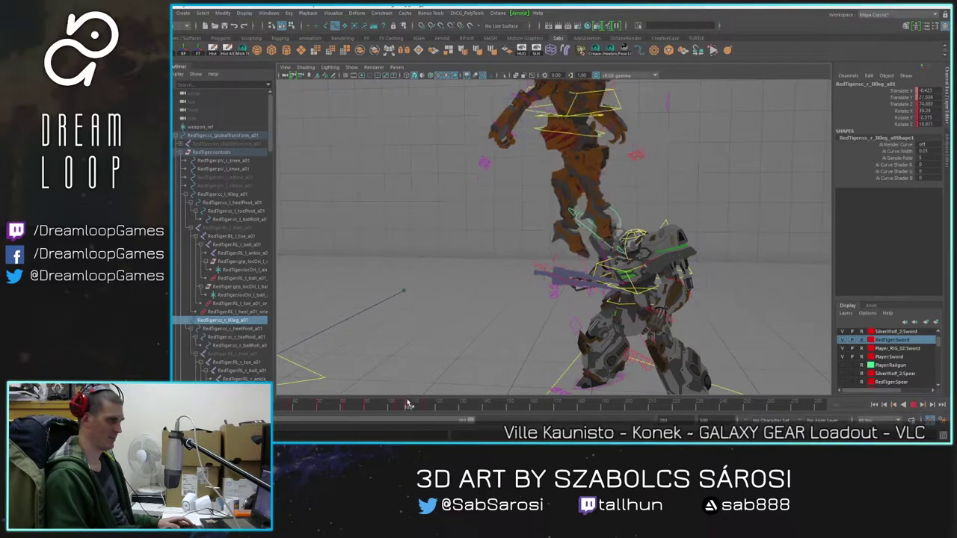
left_click_drag(406, 403, 408, 404)
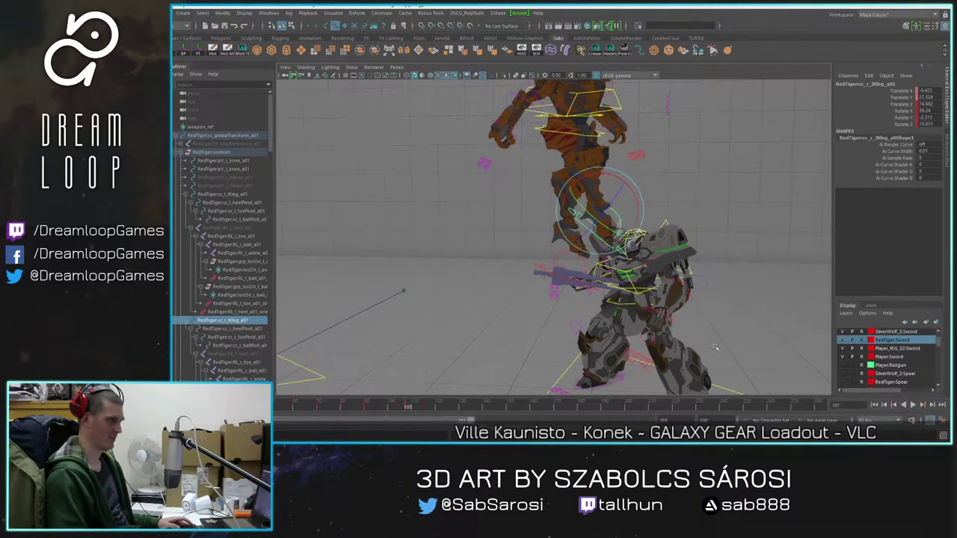
Step: Rotate the grey robot's chest control at frame 108 to about X -1.1, Y 4.5, Z 31.0, and play back its reaction
left_click(630, 283)
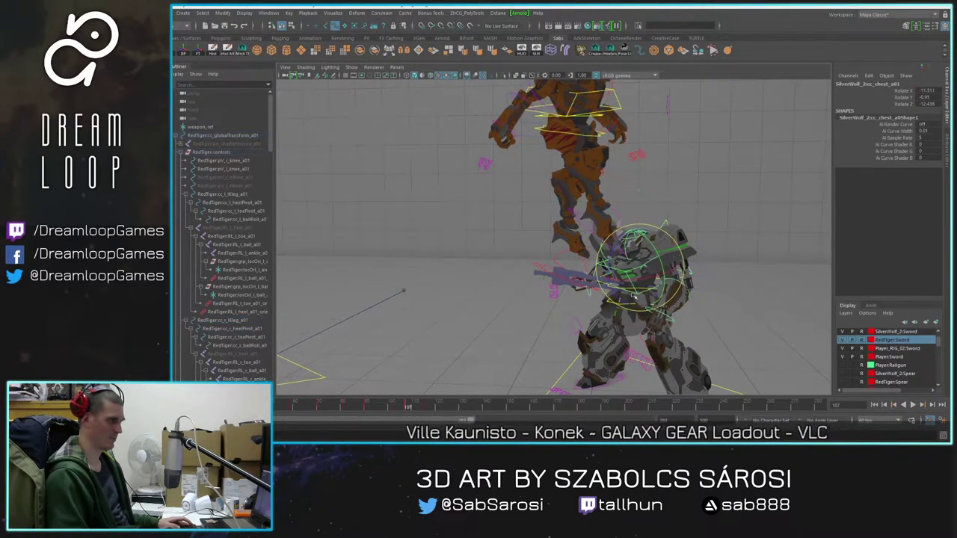
mouse_move(412, 405)
left_mouse_down()
mouse_move(395, 406)
mouse_move(411, 408)
left_mouse_up()
key("alt+v")
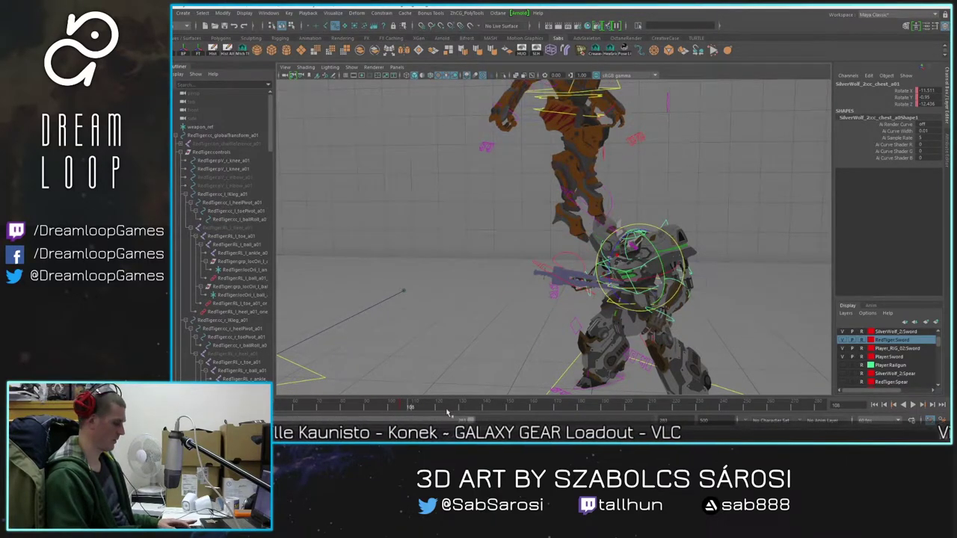
left_click_drag(634, 243, 647, 228)
left_click_drag(408, 410, 293, 409)
left_click(912, 404)
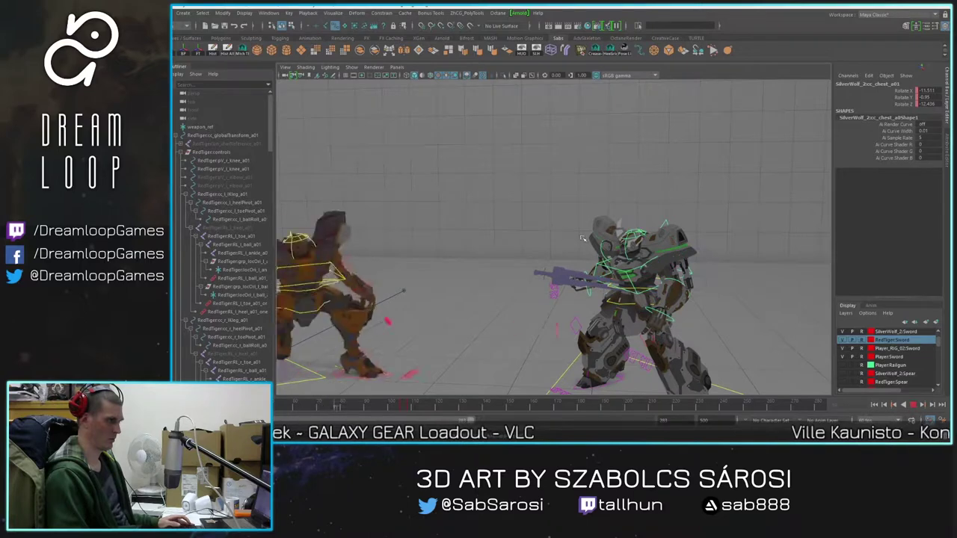
left_click(912, 404)
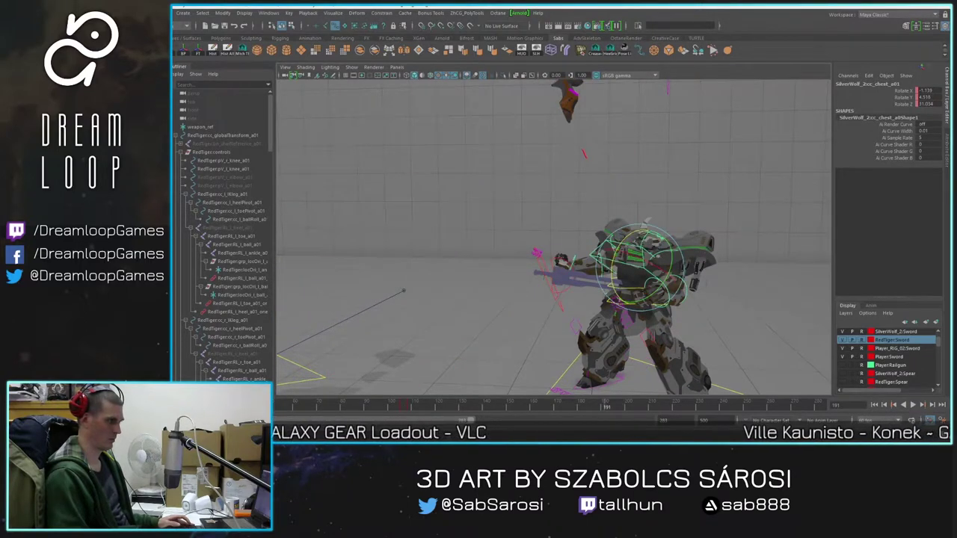
Step: Try rotating the grey robot's left upper arm control at frame 108, to about X 40.6, Y 66.4, Z 15.8
mouse_move(409, 410)
left_mouse_down()
mouse_move(399, 408)
mouse_move(410, 407)
left_mouse_up()
left_click(727, 293)
right_click_drag(727, 293, 750, 296, "alt")
middle_click_drag(750, 296, 686, 266, "alt")
left_click(647, 247)
left_click_drag(647, 246, 655, 265)
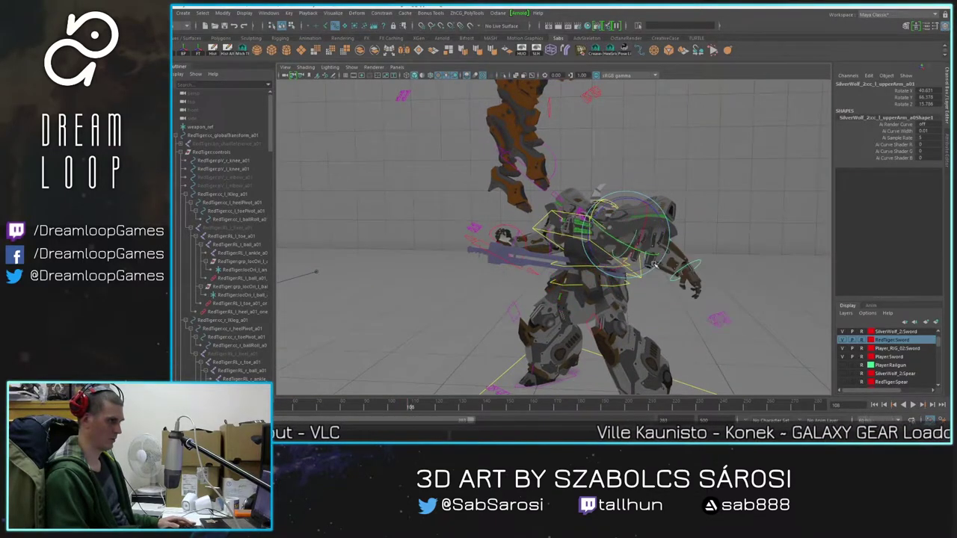
Step: Try rotating the grey robot's right upper arm to about X 15.9, Y 54.9, Z 5.1, and key both upper arms at frame 108
left_click_drag(531, 238, 565, 257, "alt")
left_click(565, 226)
left_click_drag(668, 274, 641, 270, "alt")
left_click(642, 272)
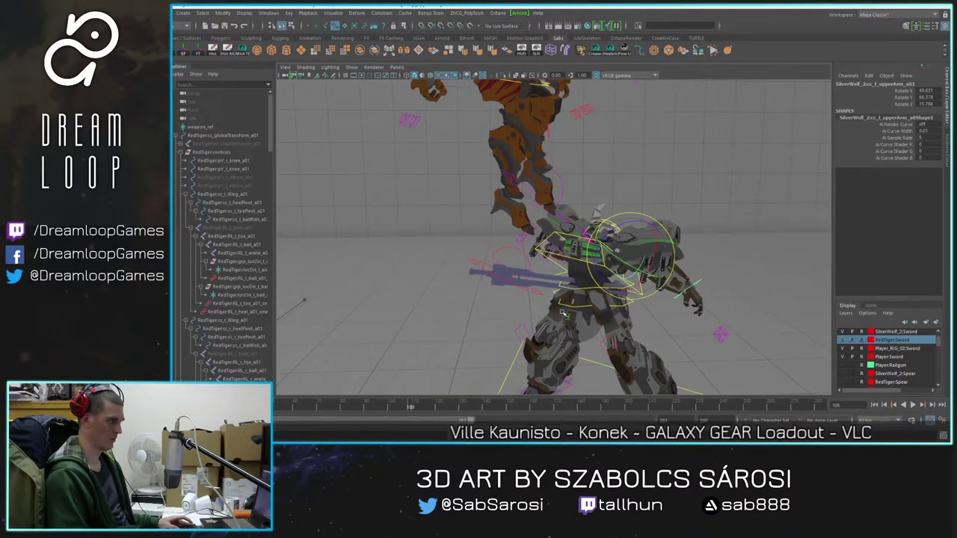
left_click_drag(563, 312, 547, 287, "alt")
left_click(538, 262, "shift")
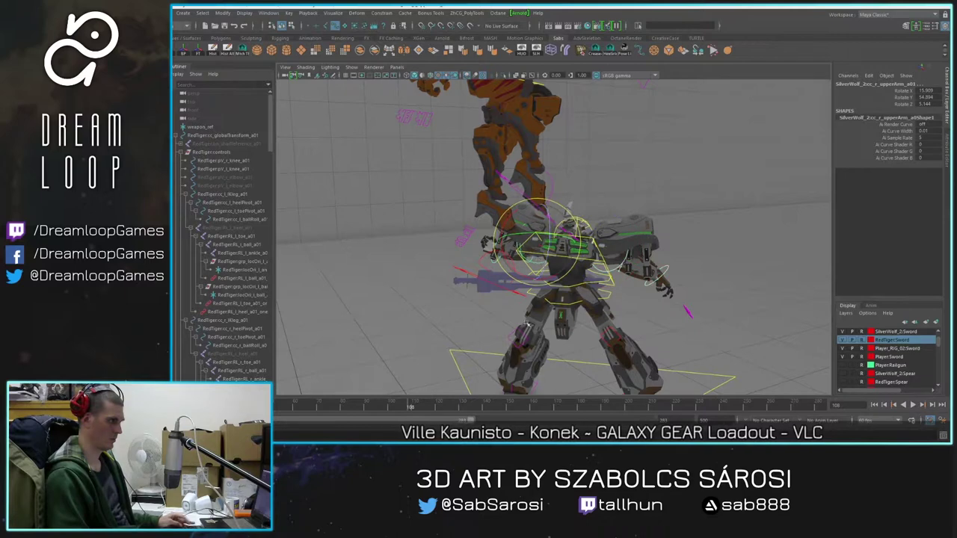
key("s")
Step: Undo the rotations and keys on the grey robot's upper arms, and play the animation around frame 108
left_click_drag(409, 404, 398, 406)
key("ctrl+z")
key("ctrl+z")
key("ctrl+z")
key("ctrl+z")
key("ctrl+z")
key("ctrl+z")
key("ctrl+z")
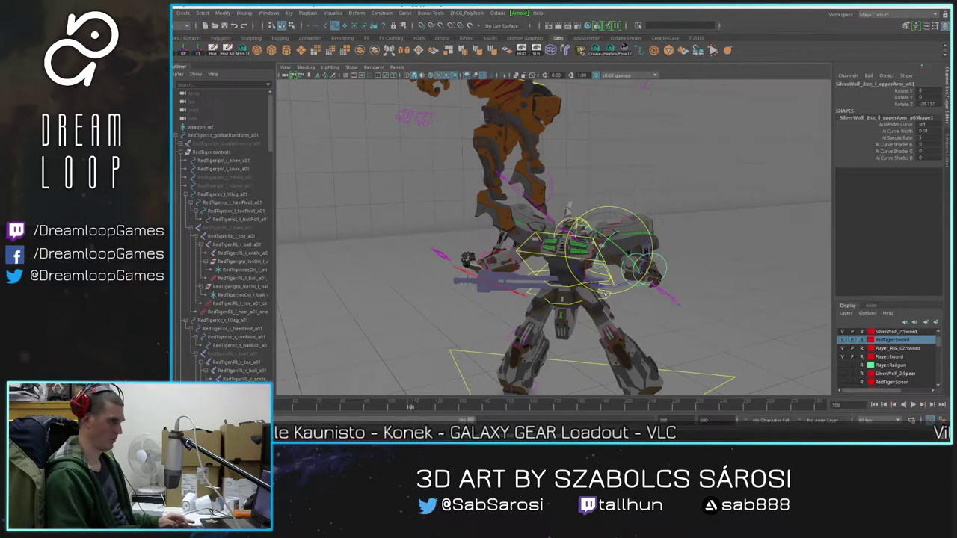
key("alt+v")
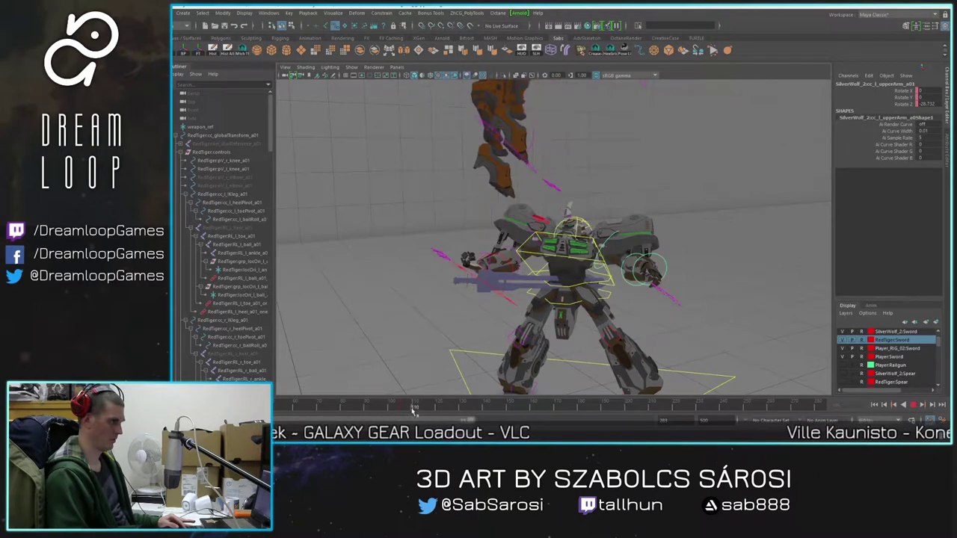
Step: Rotate both of the grey robot's upper arms at frame 110, the left to about X 68.4, Y 63.0, Z 58.4, and play back the reaction
left_click(412, 410)
left_click(528, 226)
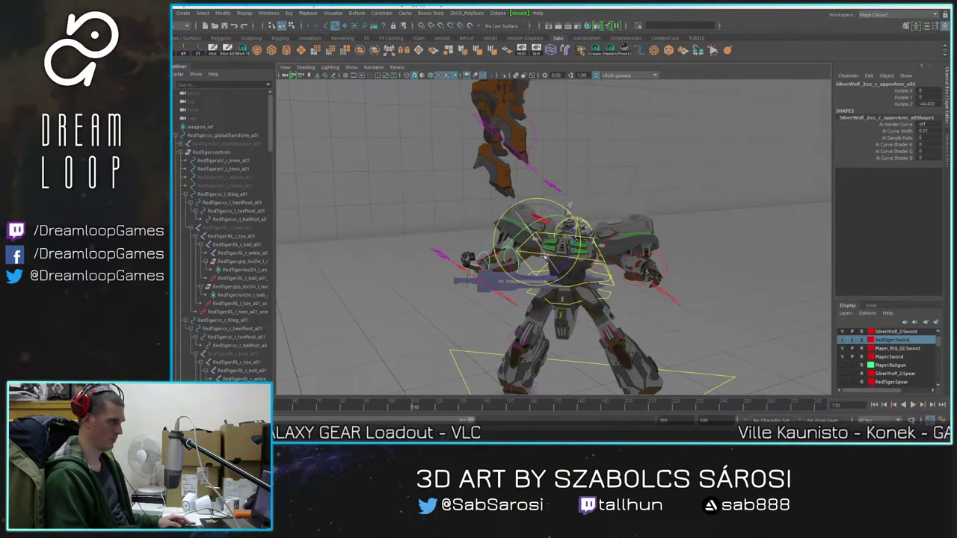
left_click(606, 236, "shift")
left_click_drag(604, 255, 536, 376)
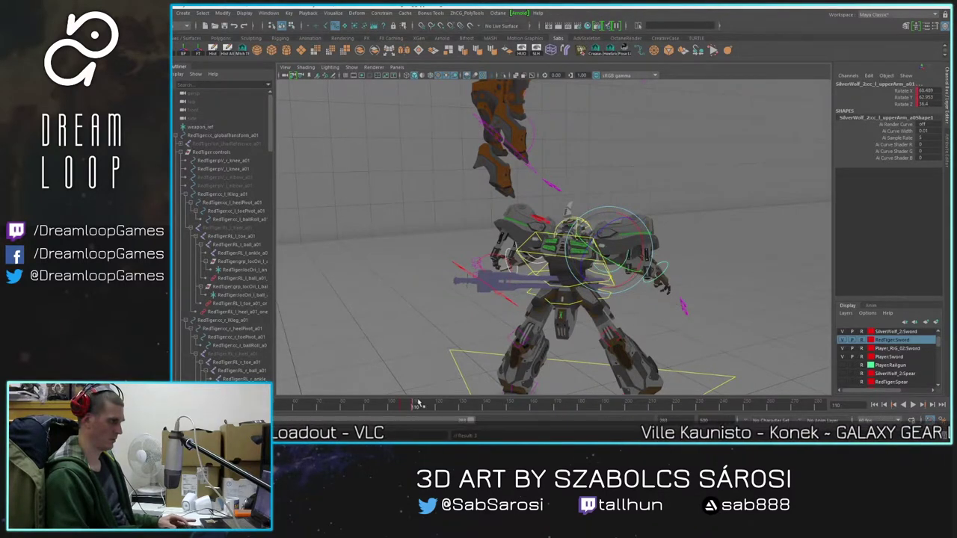
left_click_drag(419, 404, 317, 405)
scroll(715, 330, "down", 3)
left_click_drag(778, 347, 716, 329, "alt")
left_click(914, 405)
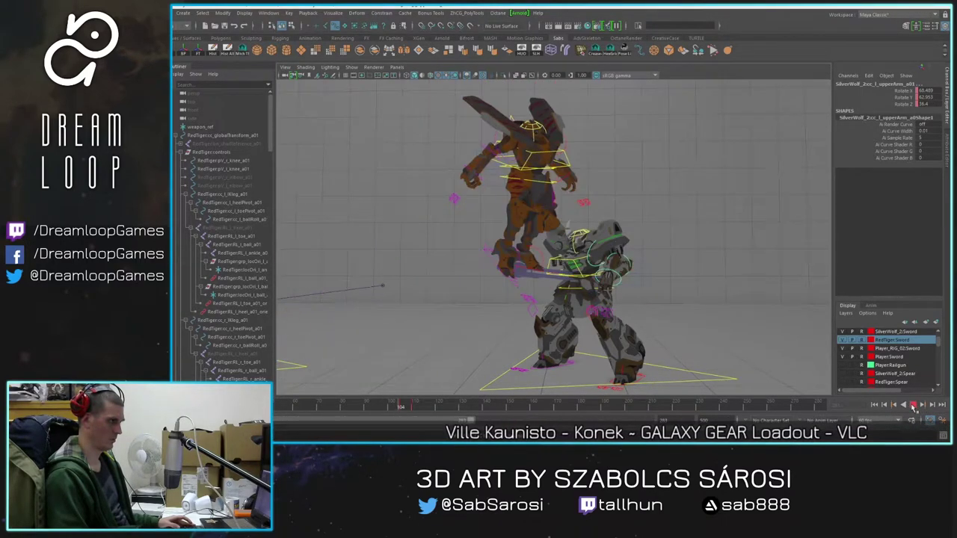
left_click(913, 406)
Step: Lower the grey robot's COG control slightly at frame 100, to about Translate X -5.0, Y 0.06
mouse_move(397, 407)
left_mouse_down()
mouse_move(366, 411)
mouse_move(399, 408)
left_mouse_up()
right_click_drag(546, 303, 594, 307, "alt")
left_click_drag(594, 307, 658, 315, "alt")
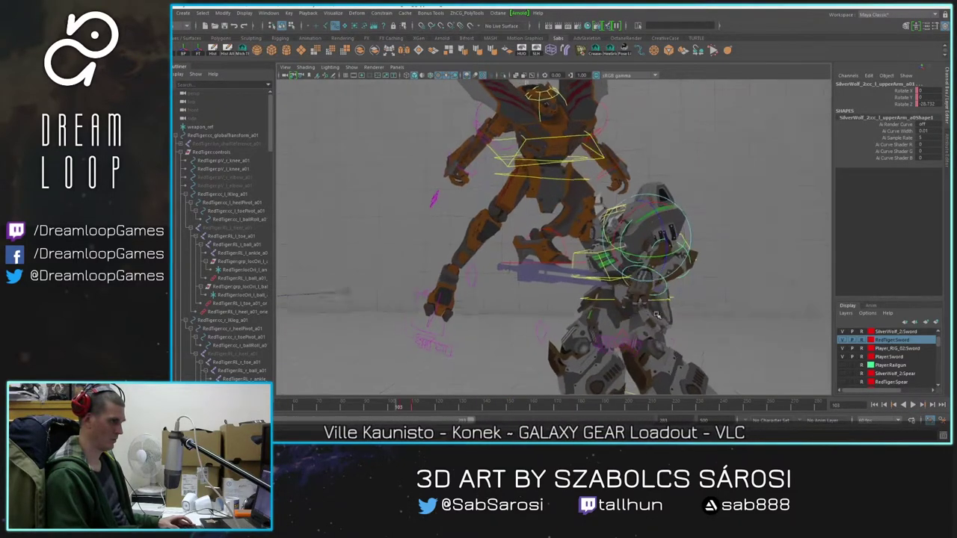
left_click(699, 270)
left_click(685, 265)
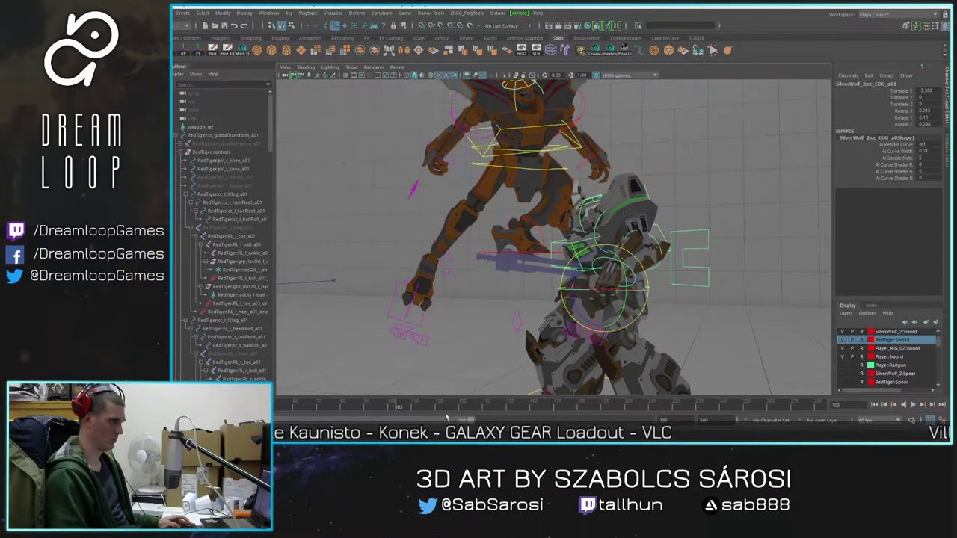
key("ctrl+z")
mouse_move(399, 405)
left_mouse_down()
mouse_move(363, 405)
mouse_move(391, 405)
left_mouse_up()
key("w")
left_click_drag(605, 250, 605, 264)
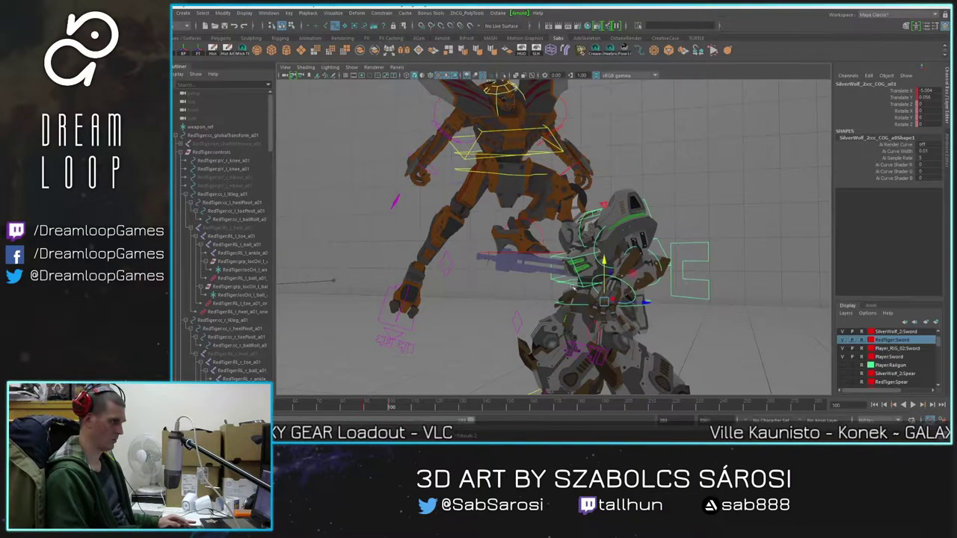
Step: At frame 102, lower the weapon_ref locator to a Translate Y of about 17.5 so the weapon dips
left_click(490, 265)
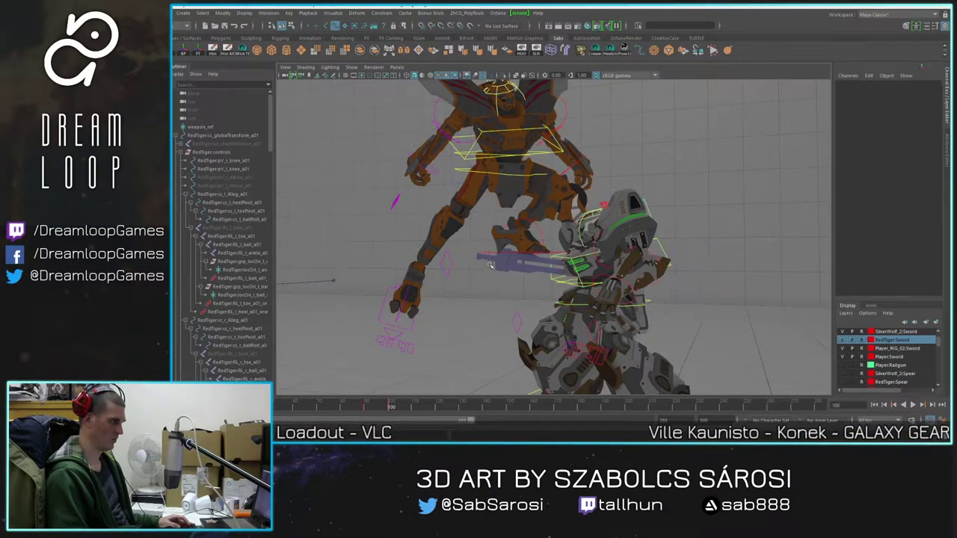
left_click(209, 127)
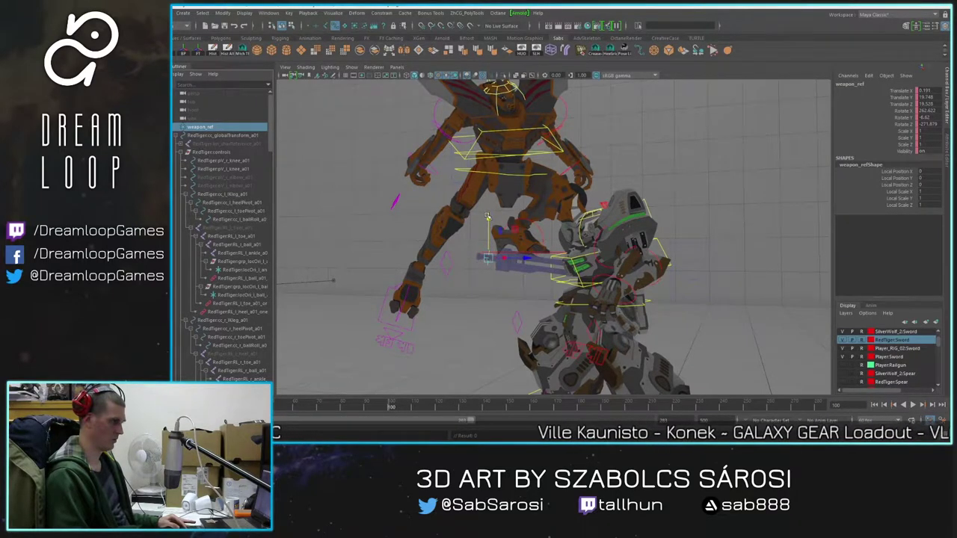
mouse_move(387, 408)
left_mouse_down()
mouse_move(356, 407)
mouse_move(396, 417)
left_mouse_up()
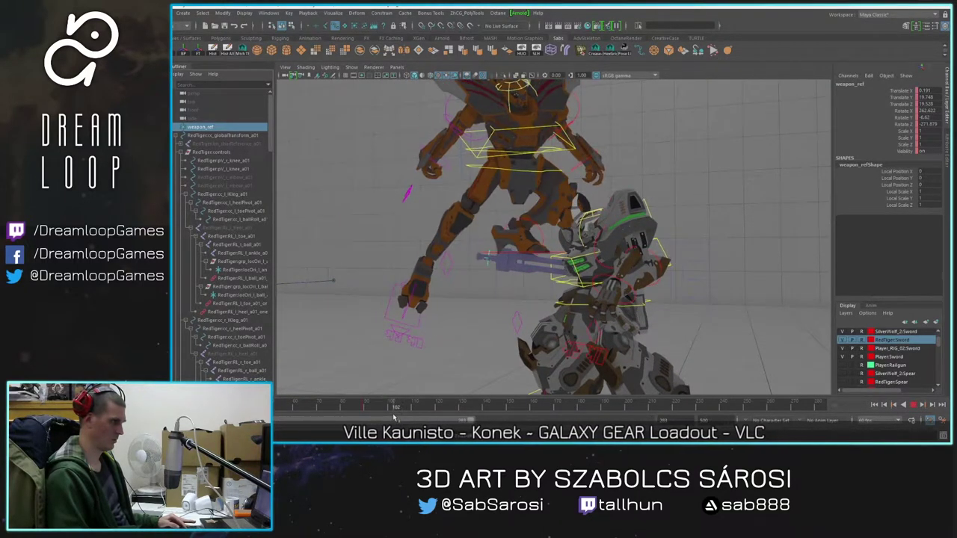
left_click_drag(489, 220, 489, 237)
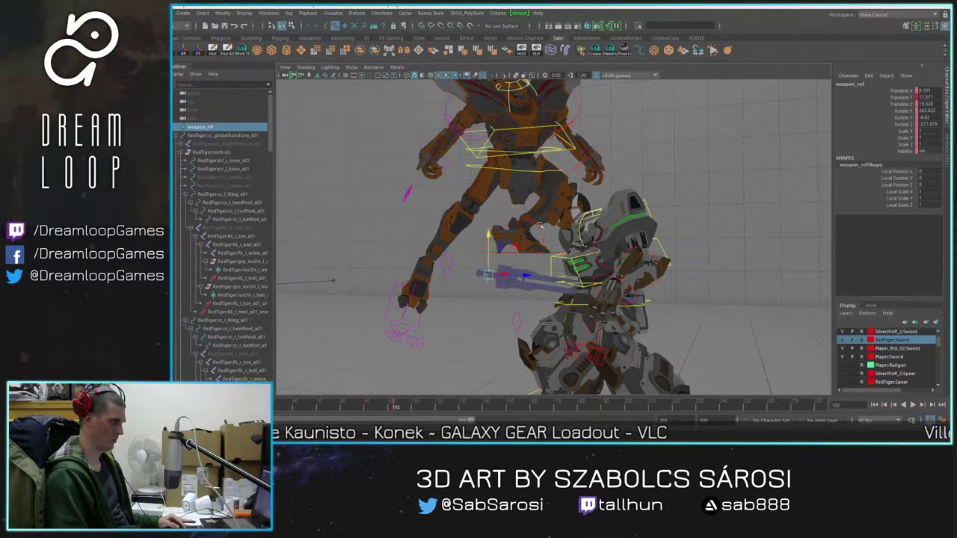
left_click(464, 312)
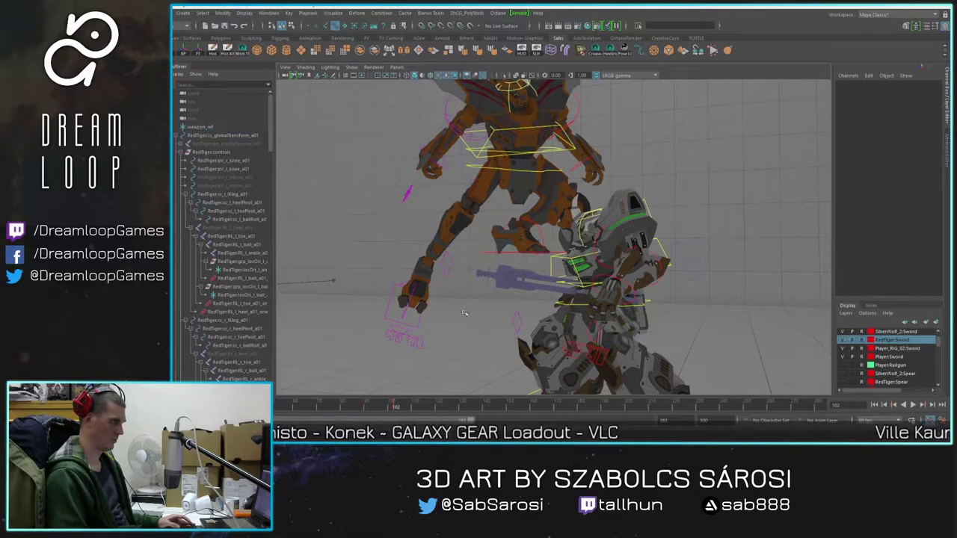
left_click_drag(291, 411, 389, 432)
Step: Lower RedTiger's left leg IK control a couple of frames after frame 102, following the dipped weapon
left_click(520, 254)
left_click_drag(494, 285, 498, 306, "alt")
left_click_drag(394, 408, 400, 407)
left_click_drag(494, 185, 494, 207)
left_click_drag(525, 269, 527, 244, "alt")
key("e")
left_click_drag(523, 247, 484, 277, "alt")
Step: Play the animation from the earlier frames to review RedTiger's leap onto the weapon
left_click_drag(399, 407, 277, 407)
left_click_drag(508, 299, 516, 239, "alt")
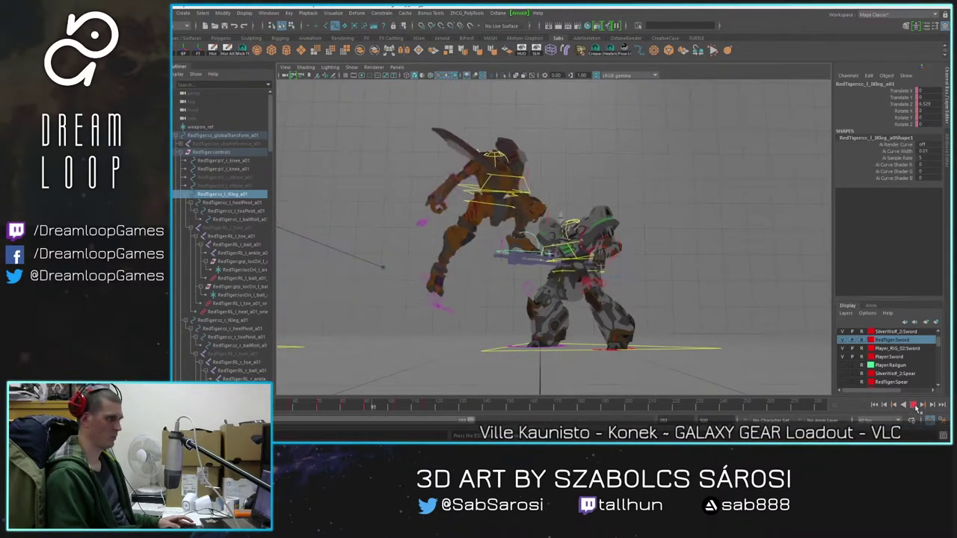
left_click(915, 406)
Step: At frame 107, raise RedTiger's right leg IK control to a Translate Y of about 33.7 and Translate Z of about 77
mouse_move(417, 409)
left_mouse_down()
mouse_move(391, 408)
mouse_move(407, 409)
left_mouse_up()
left_click_drag(557, 224, 536, 236, "alt")
left_click(553, 223)
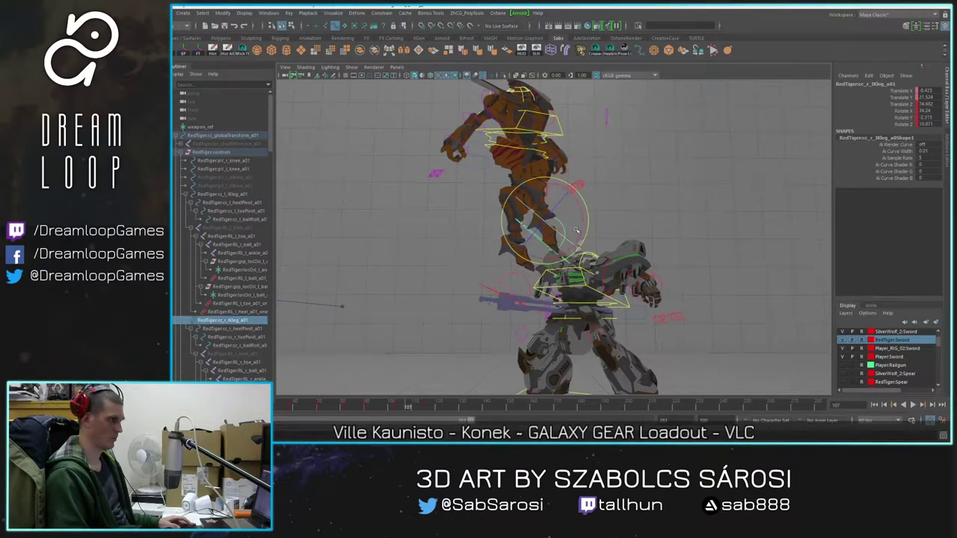
middle_click_drag(554, 215, 540, 253, "alt")
key("w")
left_click_drag(547, 252, 588, 223, "alt")
middle_click_drag(507, 170, 530, 179, "alt")
right_click_drag(540, 182, 541, 199, "alt")
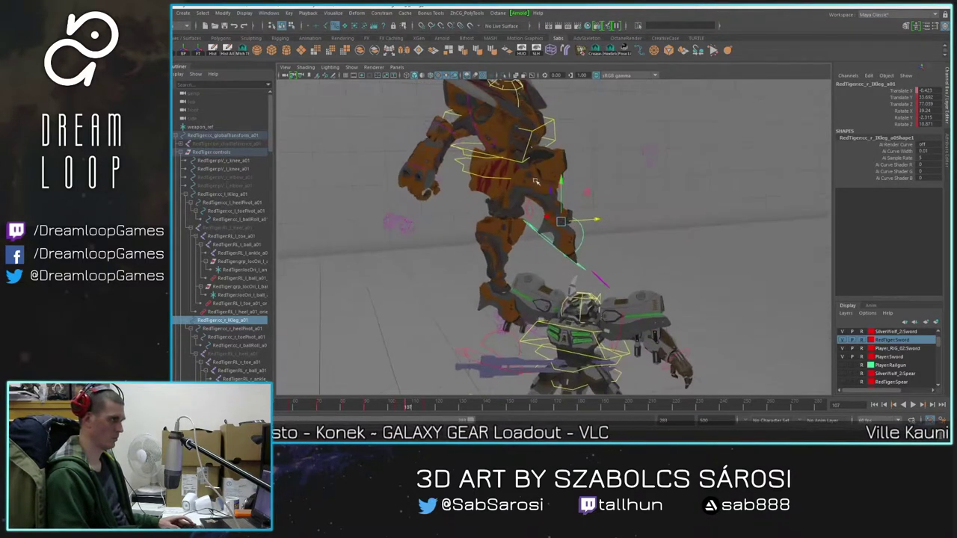
Step: At frame 115, set the Rotate X of RedTiger's COG control to 0
left_click_drag(536, 180, 488, 171, "alt")
left_click(472, 159)
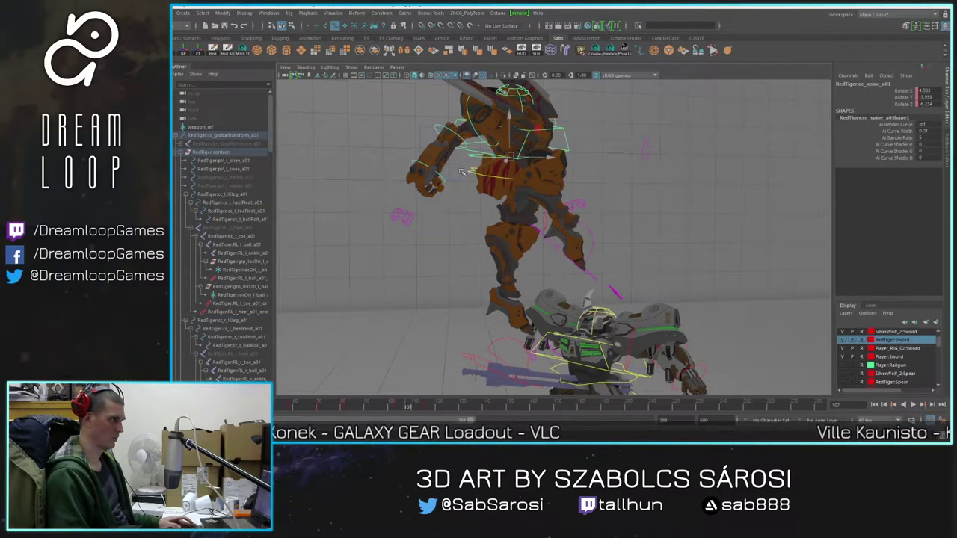
left_click(461, 172)
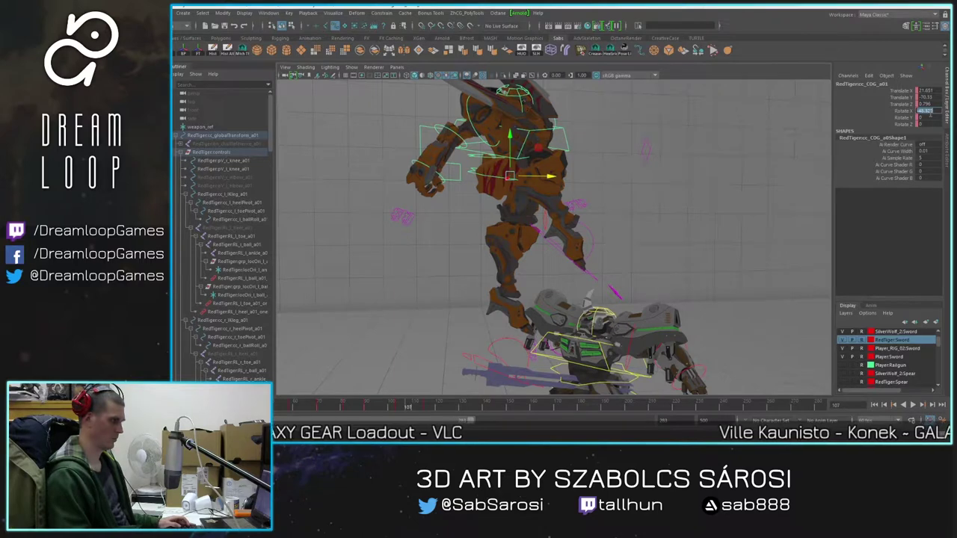
mouse_move(410, 407)
left_mouse_down()
mouse_move(376, 408)
mouse_move(426, 411)
left_mouse_up()
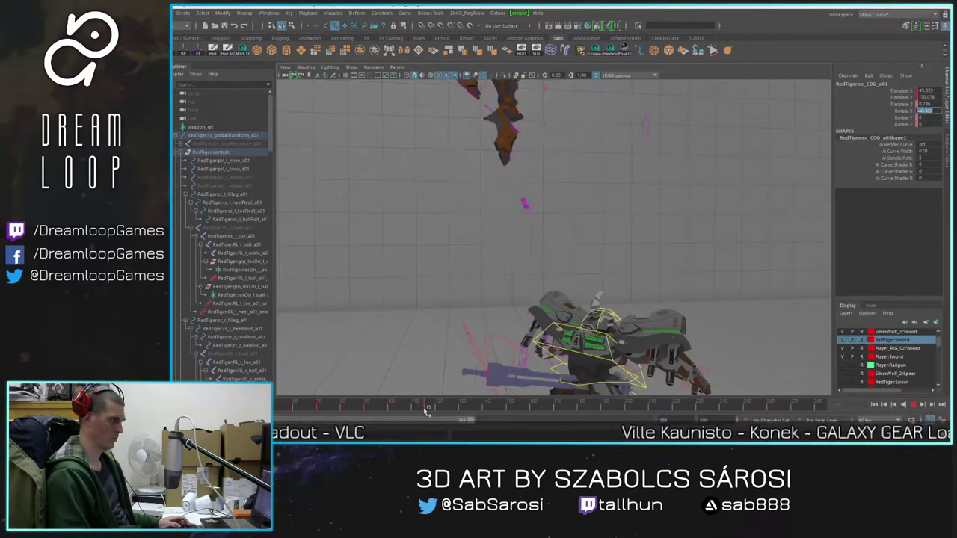
left_click_drag(447, 232, 462, 221, "alt")
right_click_drag(462, 221, 476, 212, "alt")
middle_click_drag(476, 212, 482, 277, "alt")
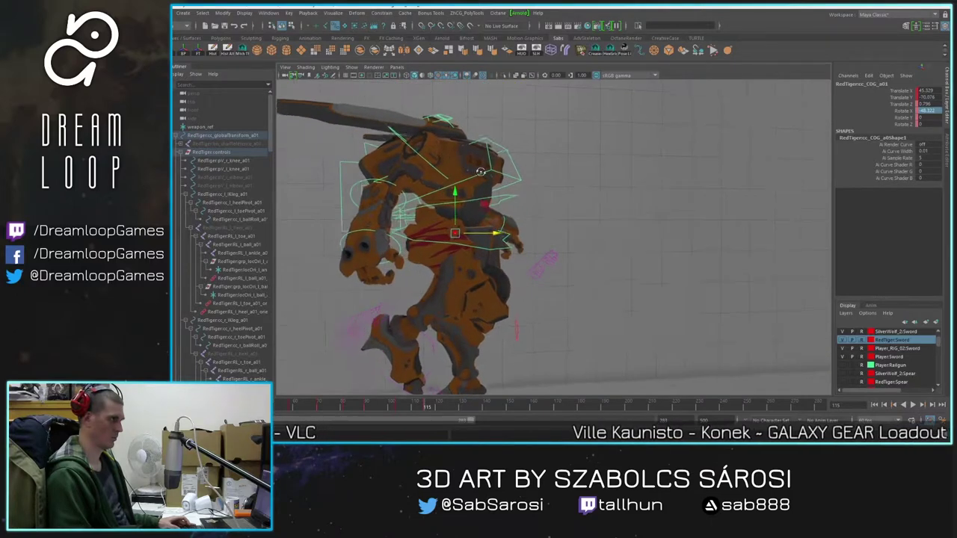
left_click_drag(493, 217, 530, 194, "alt")
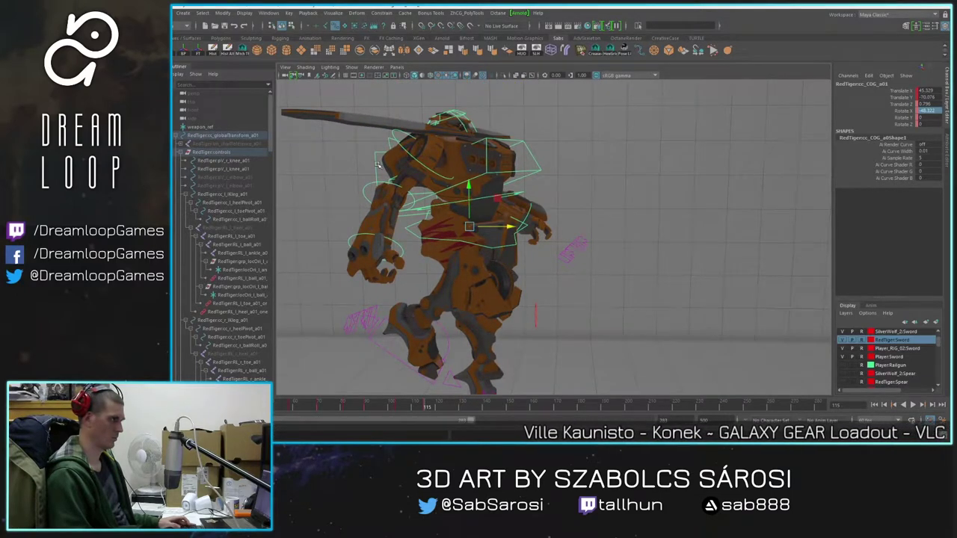
left_click(936, 110)
type("0")
key("Return")
Step: Move RedTiger's right leg IK control forward and down at frame 115 to repose the airborne leg
right_click_drag(711, 296, 650, 279, "alt")
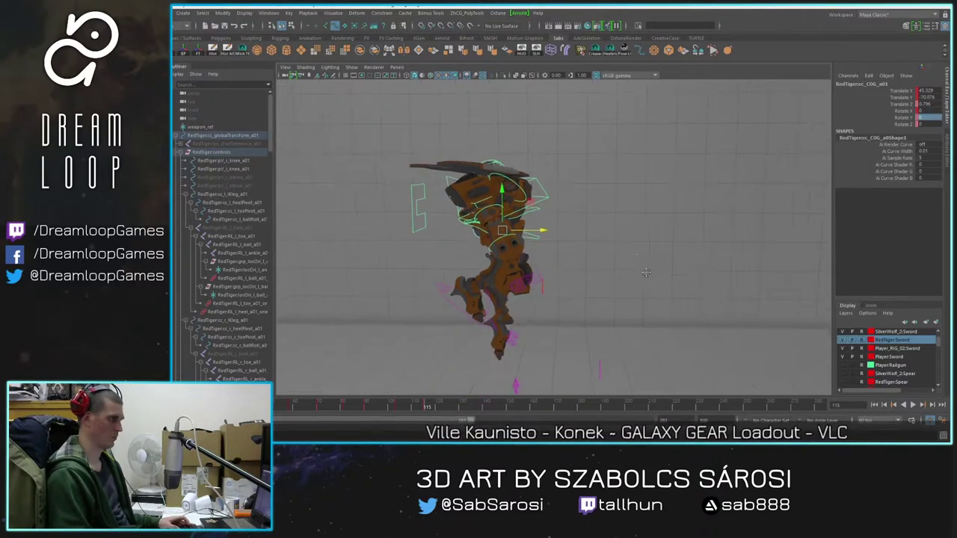
middle_click_drag(650, 279, 631, 206, "alt")
right_click_drag(631, 207, 628, 195, "alt")
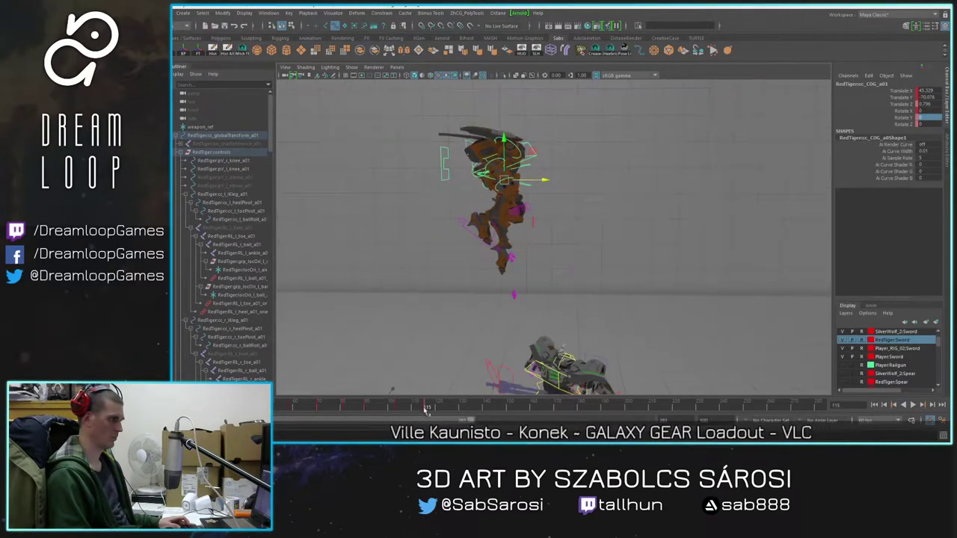
mouse_move(425, 410)
left_mouse_down()
mouse_move(397, 406)
mouse_move(420, 407)
mouse_move(404, 417)
mouse_move(424, 423)
left_mouse_up()
key("alt+v")
scroll(514, 220, "up", 2)
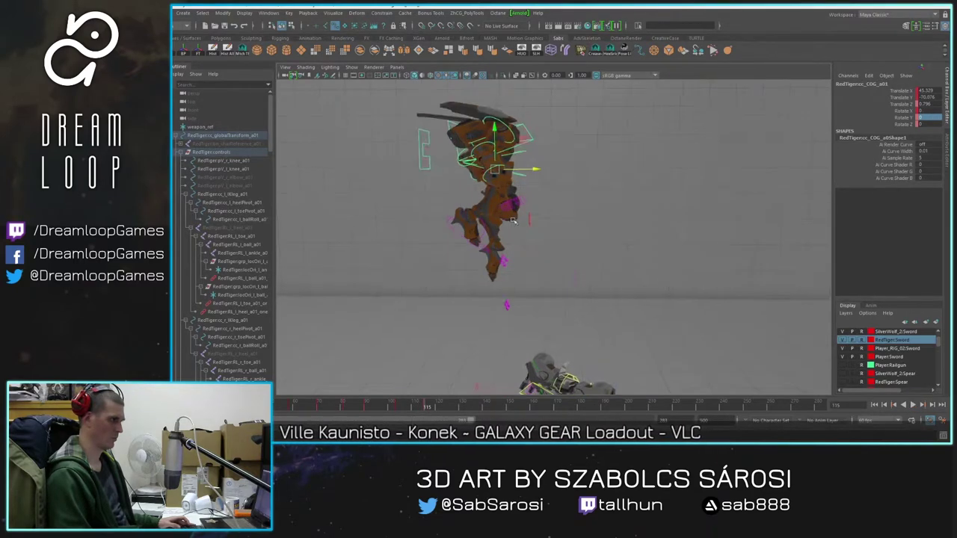
left_click(454, 230)
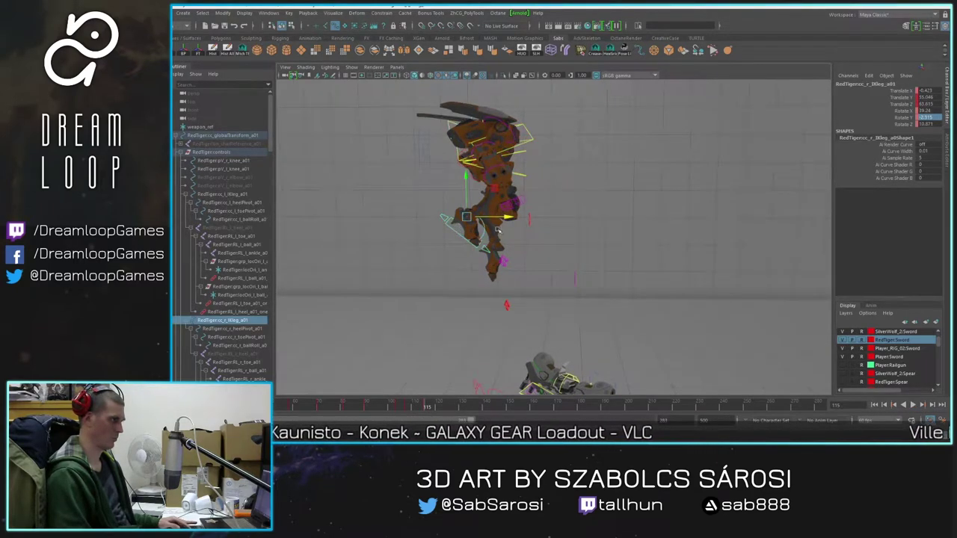
left_click_drag(495, 188, 612, 236)
left_click(566, 224)
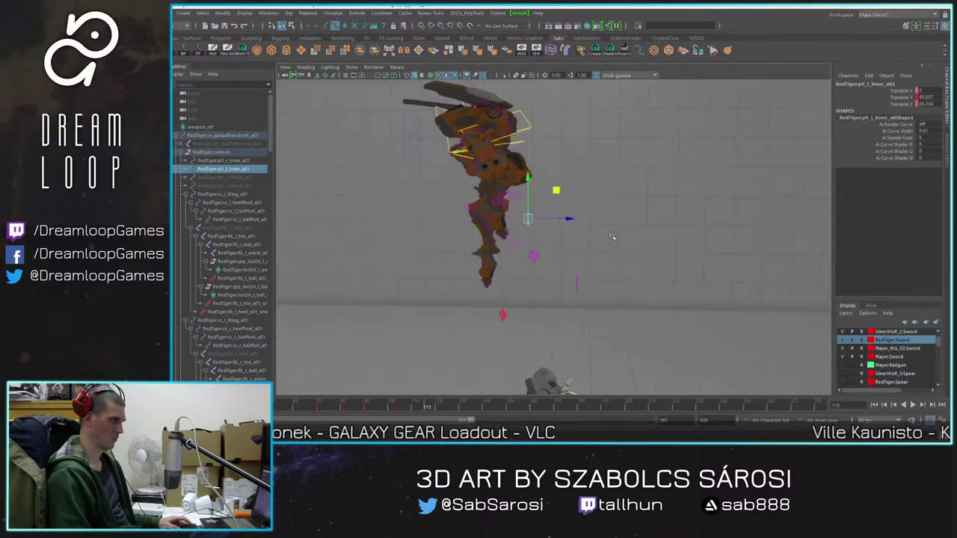
left_click_drag(557, 191, 600, 156)
key("ctrl+z")
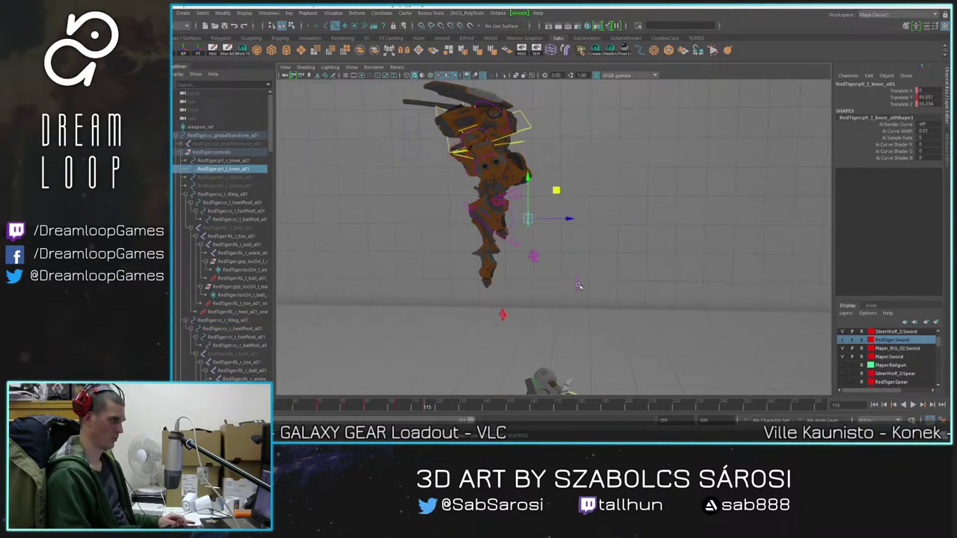
Step: Move RedTiger's right knee pole vector up and forward at frame 115
left_click(578, 285)
left_click_drag(605, 256, 636, 120)
left_click_drag(646, 142, 675, 225, "alt")
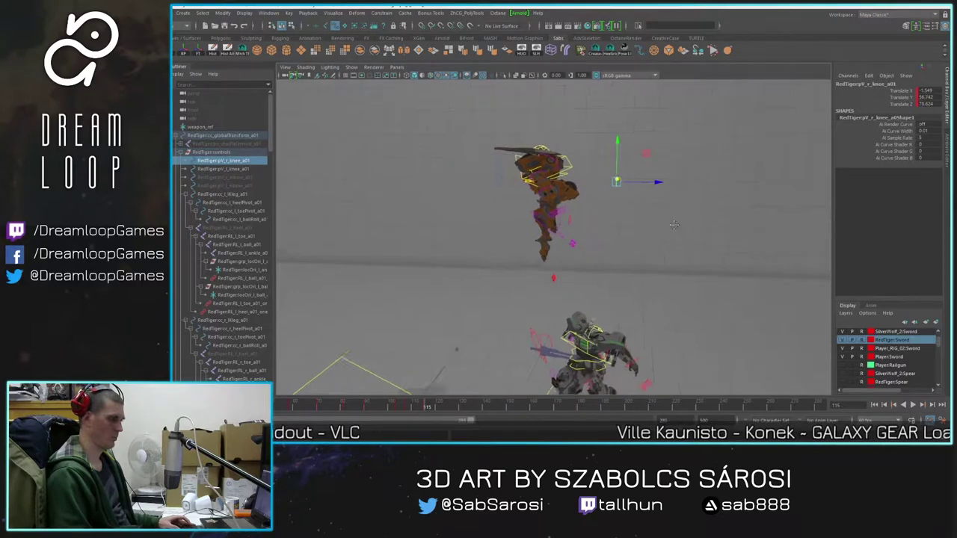
middle_click_drag(674, 225, 708, 210, "alt")
Step: At frame 108, extend RedTiger's right leg forward with its IK control and rotate the foot to about -65.7 in X
mouse_move(428, 405)
left_mouse_down()
mouse_move(367, 404)
mouse_move(422, 404)
left_mouse_up()
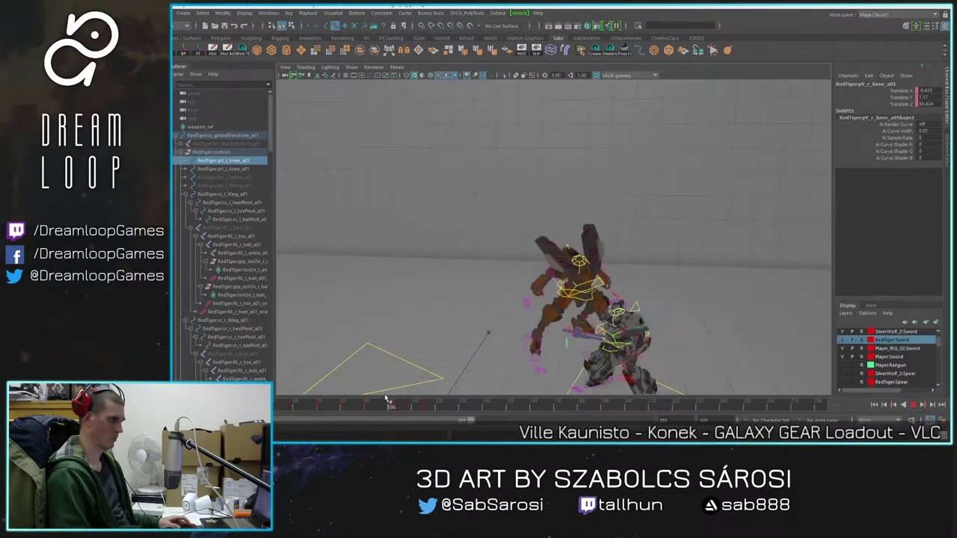
right_click_drag(568, 318, 677, 308, "alt")
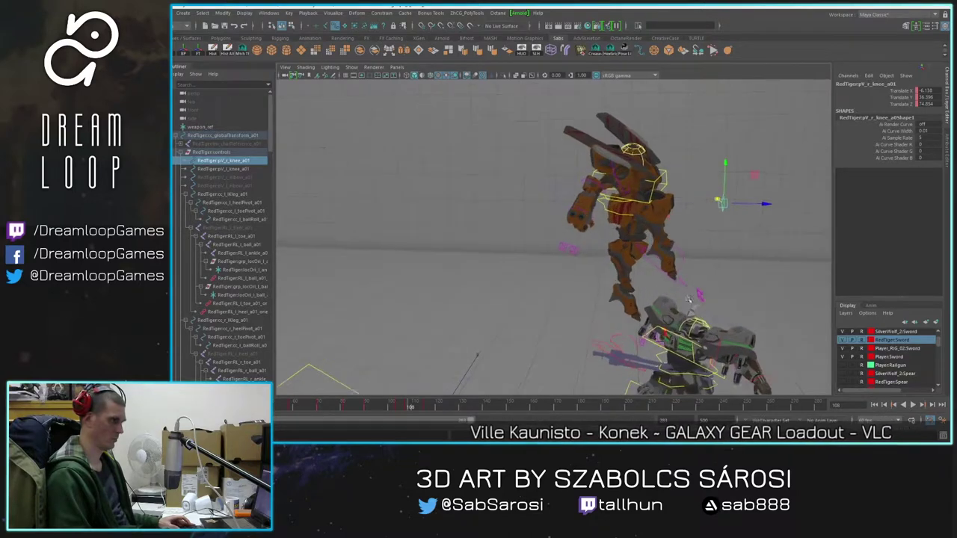
left_click_drag(677, 308, 697, 292, "alt")
left_click(658, 276)
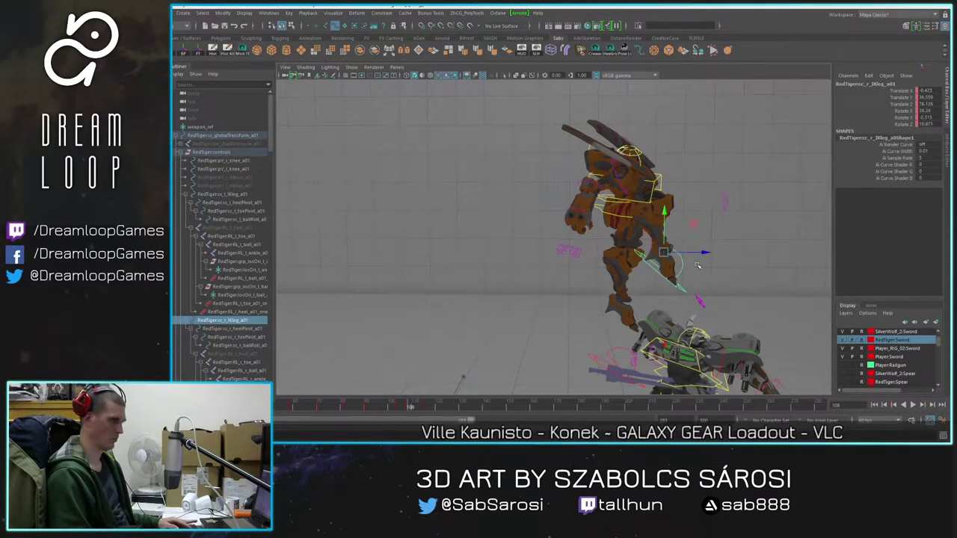
left_click_drag(692, 224, 586, 212)
key("e")
mouse_move(409, 406)
left_mouse_down()
mouse_move(380, 408)
mouse_move(440, 413)
mouse_move(408, 409)
left_mouse_up()
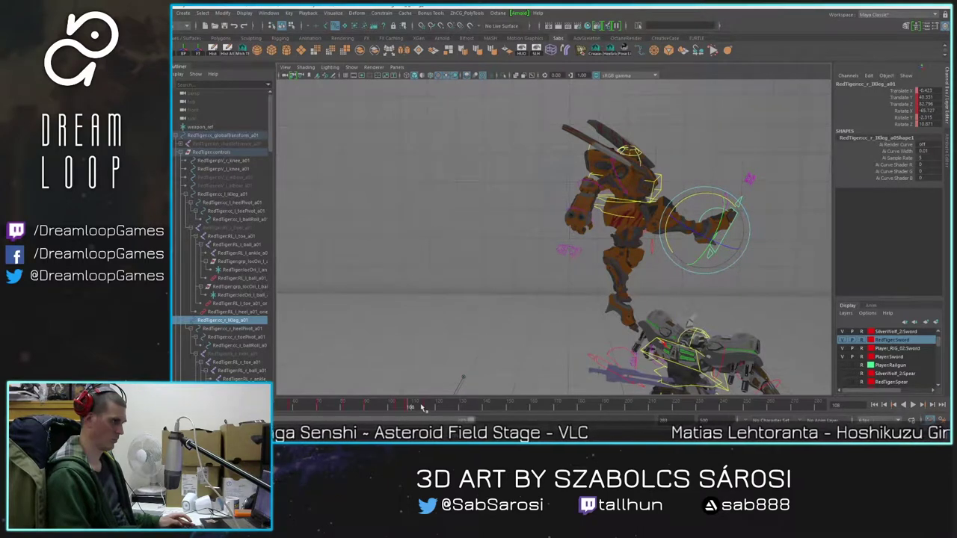
Step: Around frame 115, pull RedTiger's right leg IK control back toward the body and rotate its foot downward
mouse_move(426, 405)
left_mouse_down()
mouse_move(389, 406)
mouse_move(426, 415)
left_mouse_up()
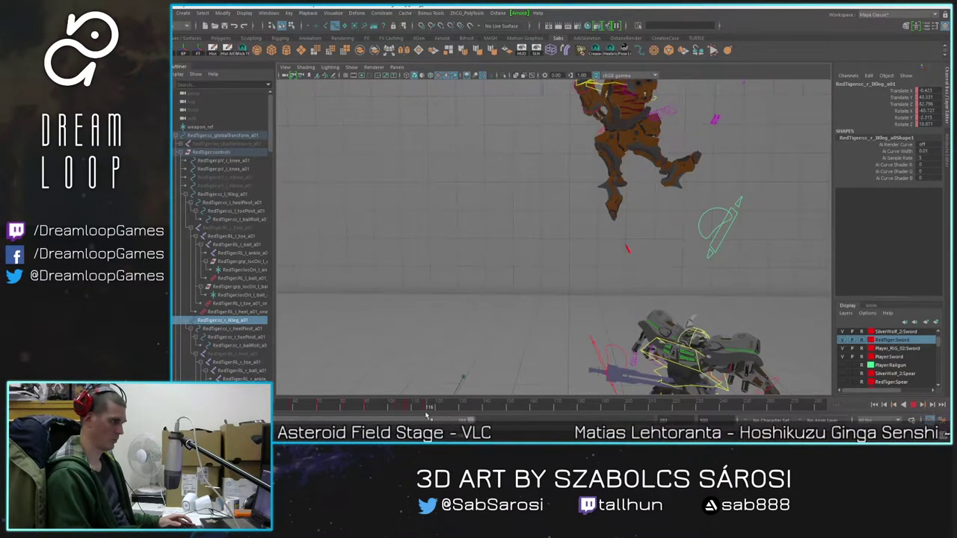
right_click_drag(778, 258, 737, 269, "alt")
key("w")
left_click_drag(697, 207, 647, 214)
key("e")
Step: Play and scrub the animation from the fighters' starting stance to review RedTiger's approach, leap and leg motion
key("alt+v")
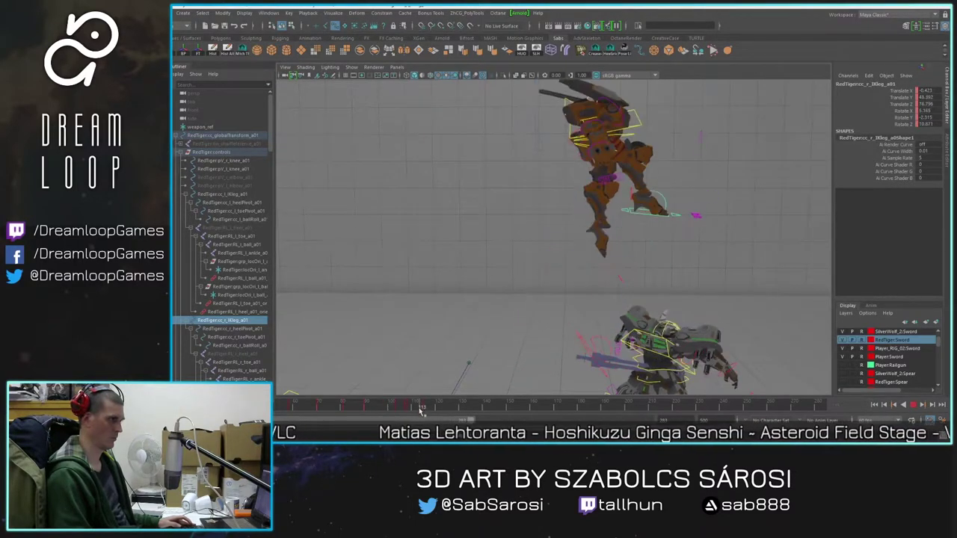
left_click_drag(376, 404, 292, 404)
scroll(604, 314, "down", 3)
middle_click_drag(606, 315, 618, 275, "alt")
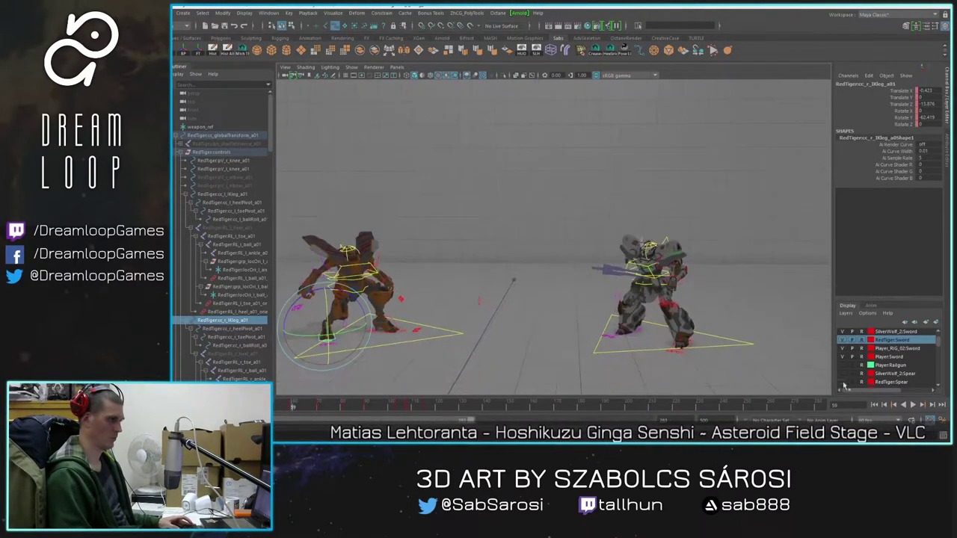
left_click(913, 405)
left_click(913, 405)
key("alt+v")
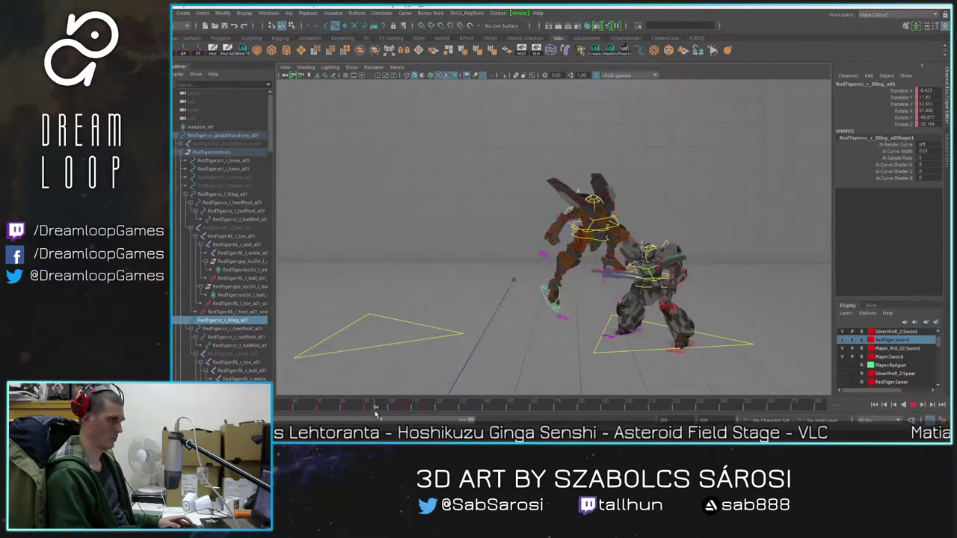
left_click_drag(406, 424, 420, 422)
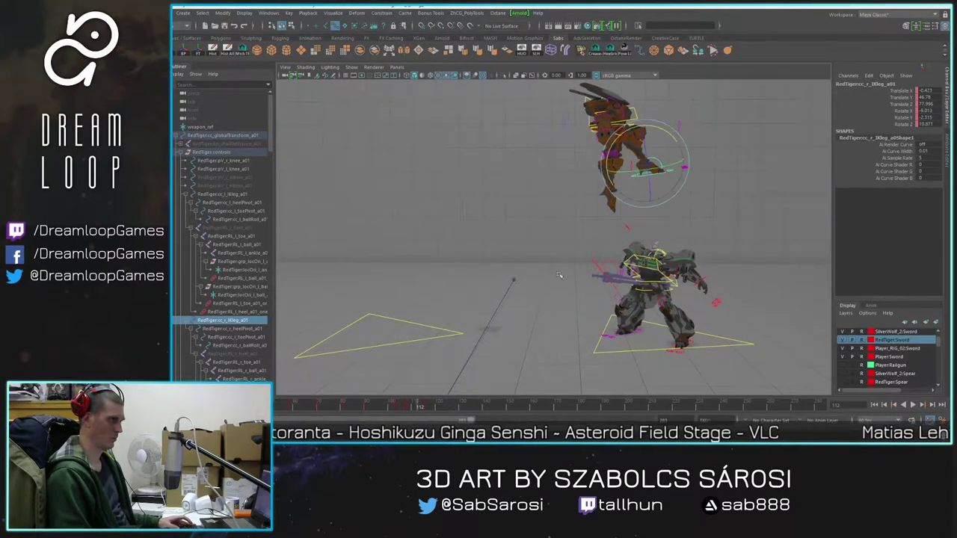
Step: At frame 115, rotate RedTiger's COG control to about 61.9 in Z so the torso twists in mid-air
middle_click_drag(551, 133, 551, 160, "alt")
left_click(565, 145)
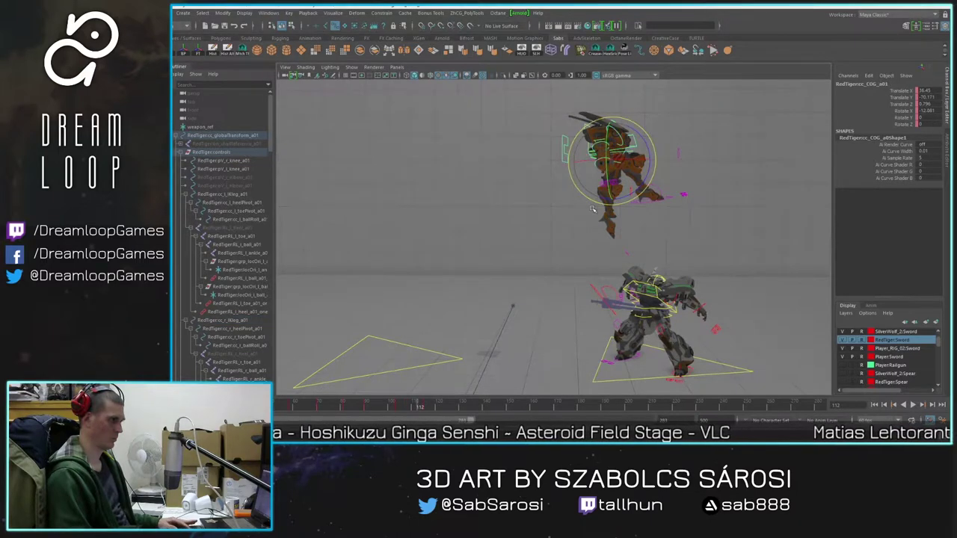
key("alt+v")
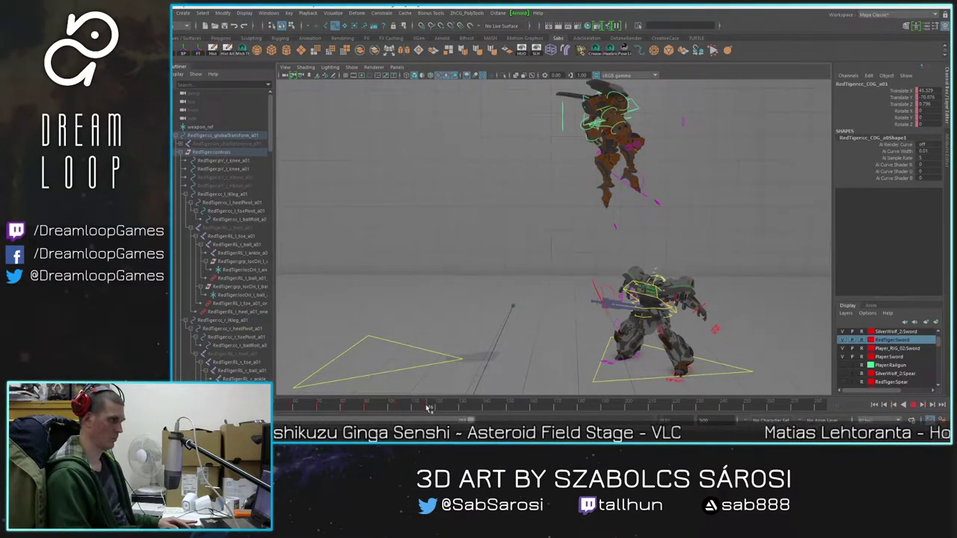
left_click(426, 408)
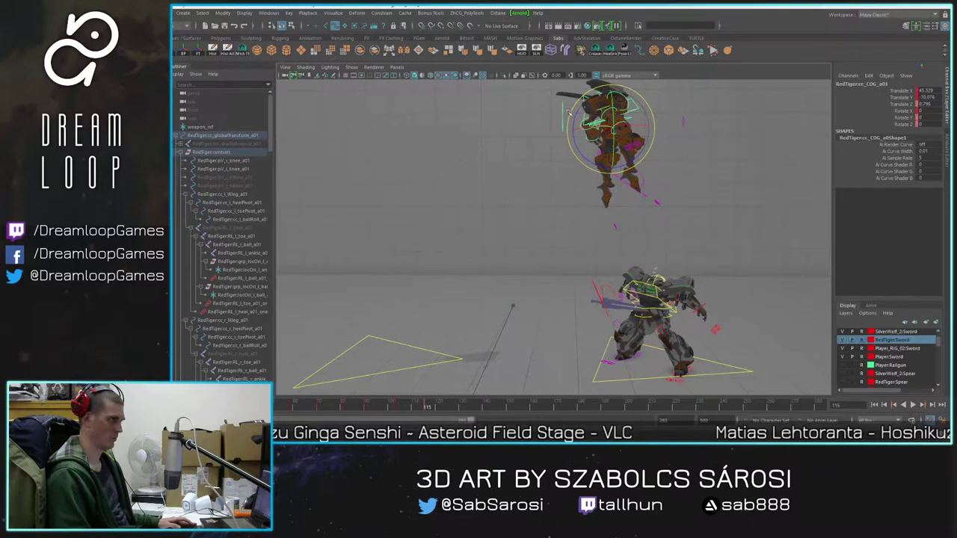
left_click_drag(575, 120, 569, 173)
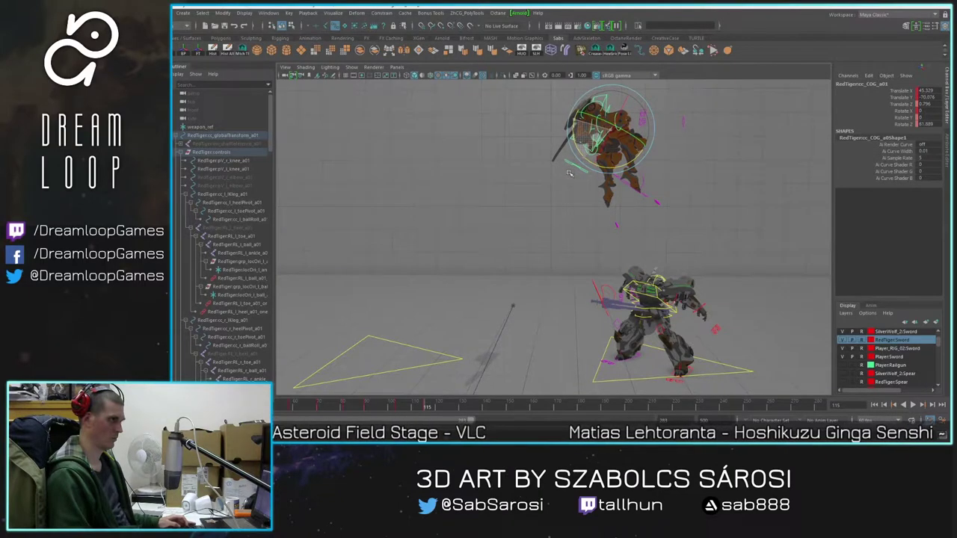
Step: Try to raise RedTiger's left and right leg IK controls together at frame 115
scroll(600, 230, "up", 2)
middle_click_drag(601, 230, 573, 249, "alt")
scroll(553, 236, "up", 1)
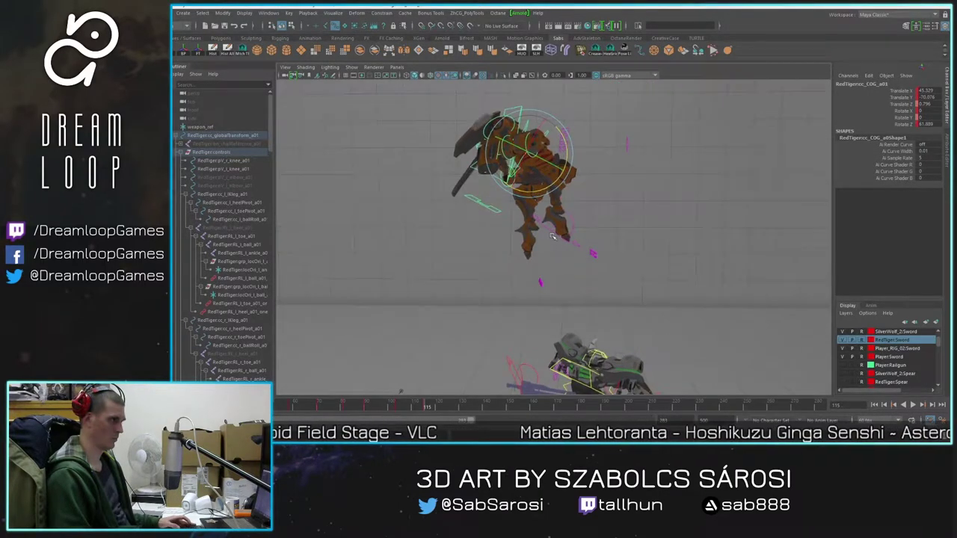
left_click(552, 231)
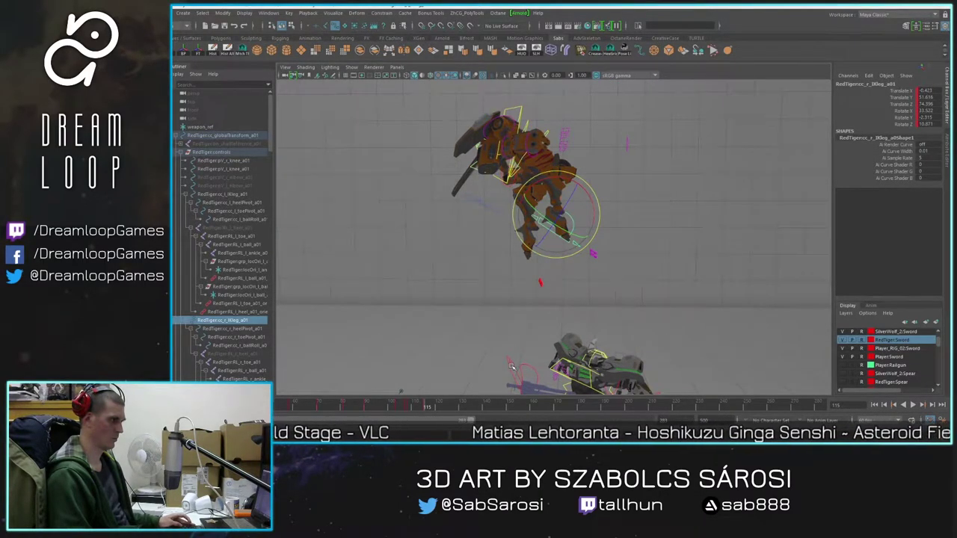
left_click(511, 366, "shift")
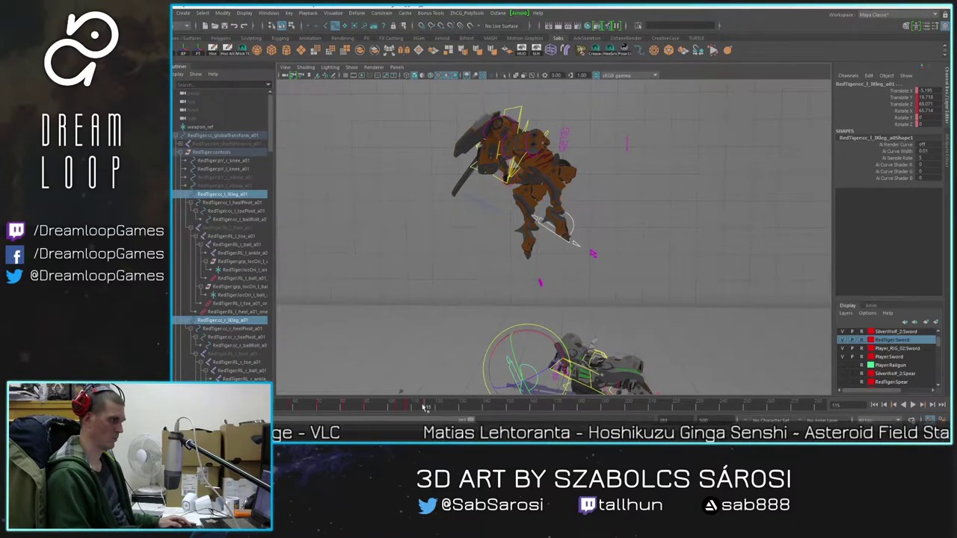
key("w")
left_click_drag(554, 341, 566, 246)
key("ctrl+z")
left_click(548, 242)
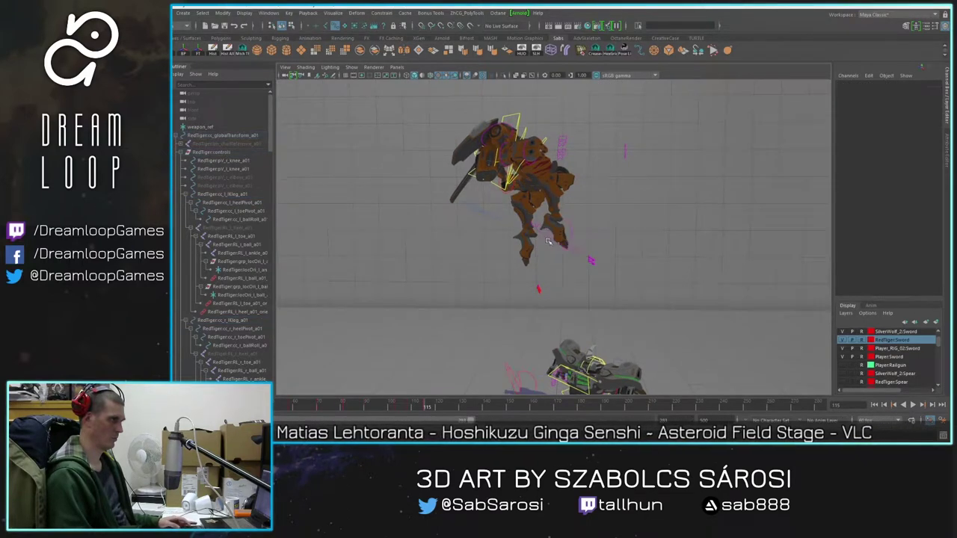
Step: At frame 115, raise RedTiger's right leg IK control up and forward and rotate the foot to about -141.4 in X
left_click(555, 238)
left_click_drag(586, 195, 632, 81)
middle_click_drag(614, 120, 599, 166, "alt")
scroll(599, 166, "up", 1)
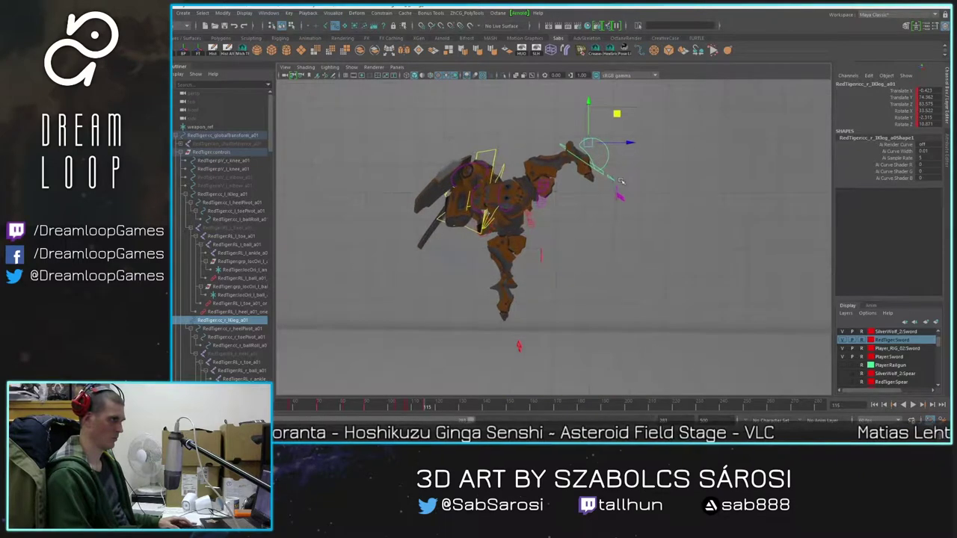
key("e")
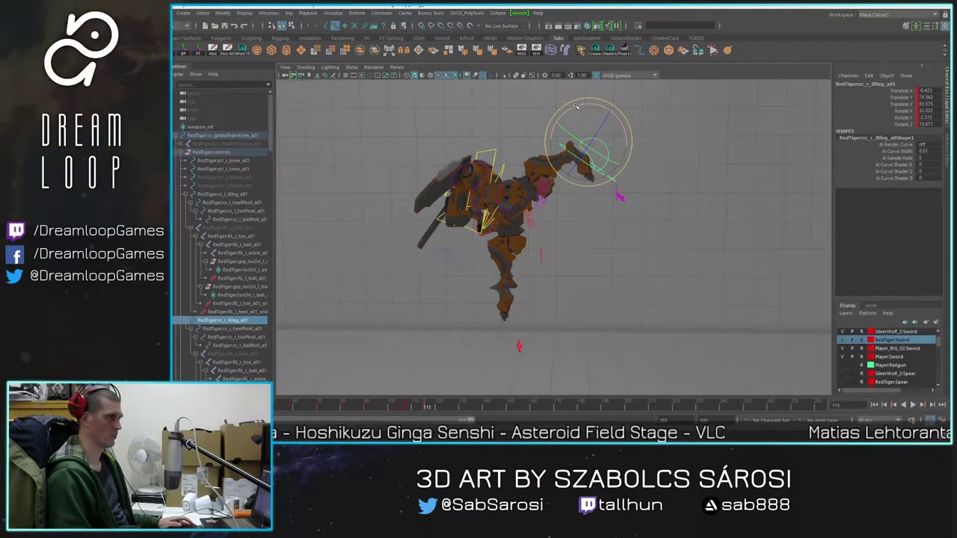
left_click_drag(577, 106, 604, 234)
Step: Move RedTiger's right knee control up and back toward the body so the raised leg bends correctly at frame 115
middle_click_drag(604, 233, 602, 241, "alt")
left_click_drag(602, 249, 632, 218, "alt")
left_click(620, 210)
key("w")
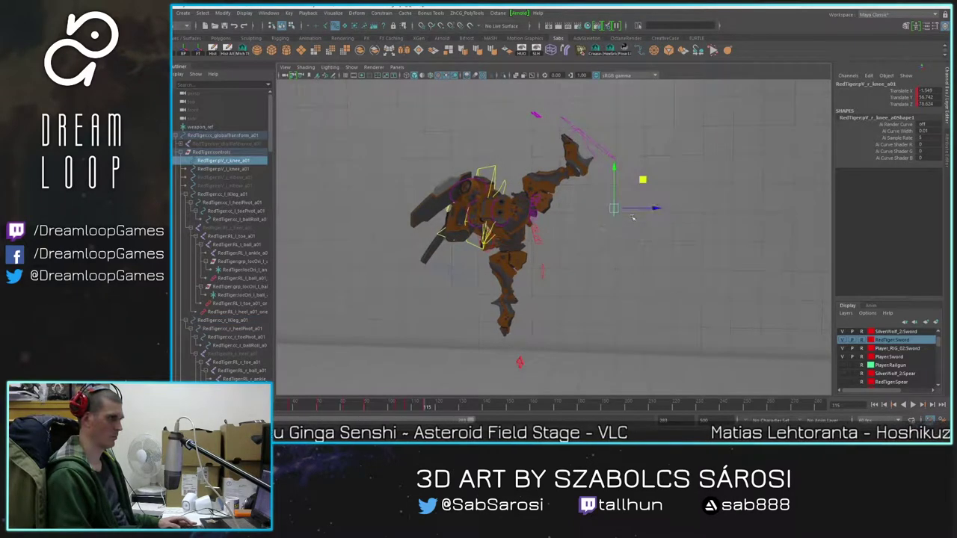
left_click_drag(641, 181, 540, 116)
left_click_drag(555, 161, 597, 235, "alt")
left_click_drag(619, 270, 521, 368, "alt")
Step: Review the leap from about frame 78 and set a key on RedTiger's left leg IK control at frame 110
left_click_drag(421, 404, 338, 406)
scroll(577, 305, "down", 3)
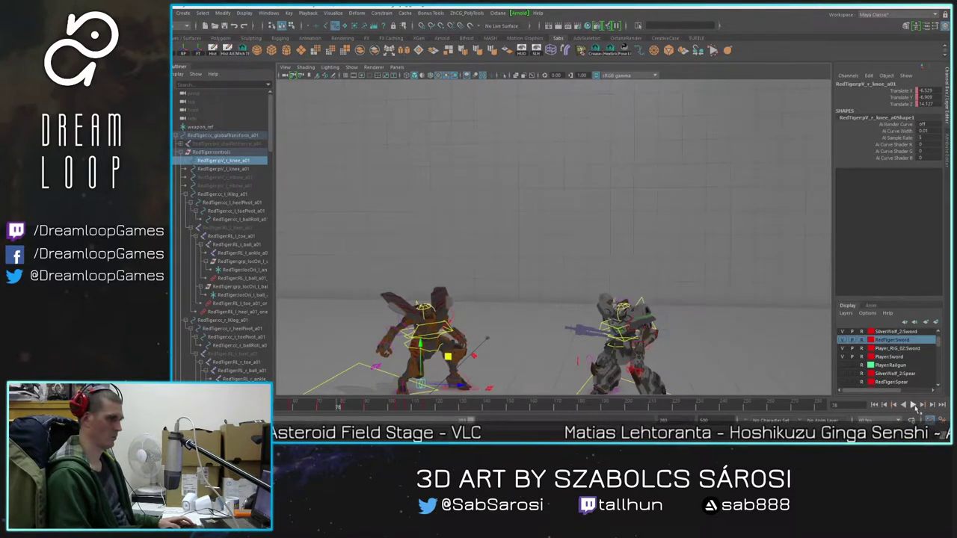
mouse_move(439, 404)
left_mouse_down()
mouse_move(379, 405)
mouse_move(434, 413)
left_mouse_up()
left_click_drag(633, 254, 576, 342, "alt")
left_click(568, 364)
left_click_drag(416, 409, 406, 409)
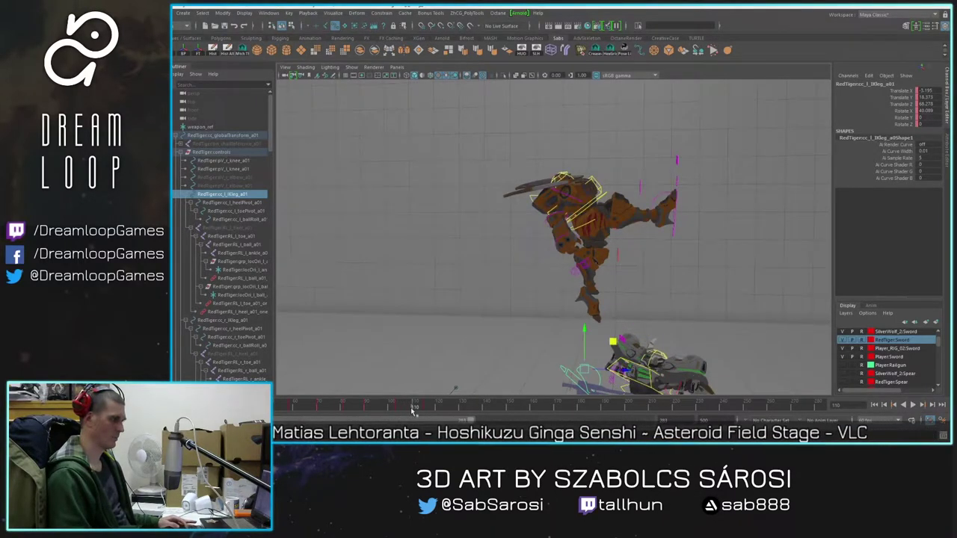
key("s")
Step: At frame 115, raise RedTiger's left leg IK control toward the body and move the left knee control up in front of it
left_click_drag(414, 409, 422, 411)
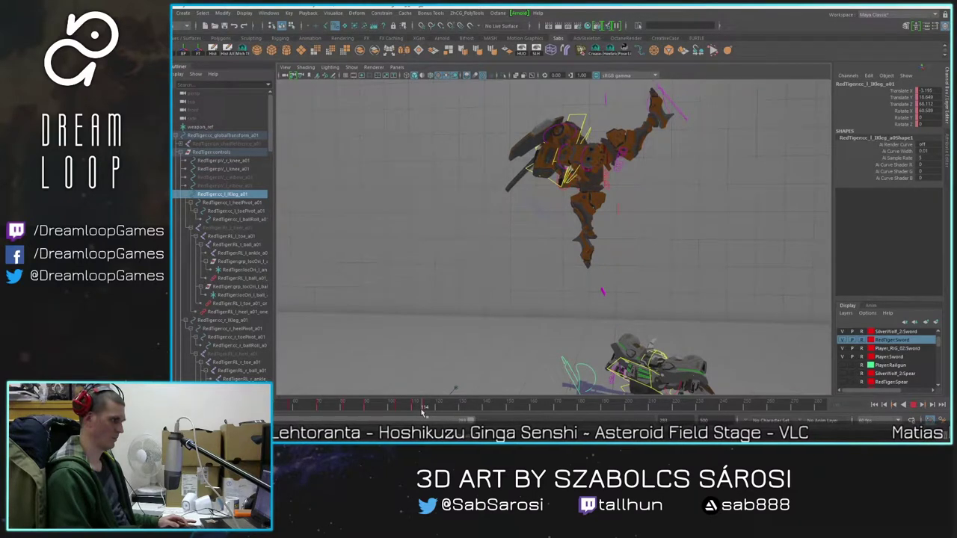
left_click_drag(423, 413, 426, 410)
left_click_drag(612, 341, 607, 257)
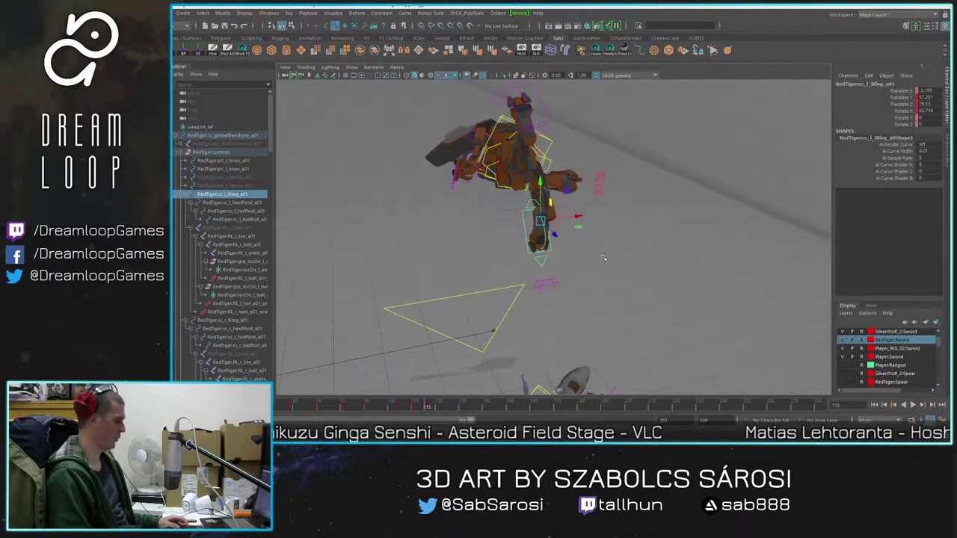
left_click_drag(531, 283, 593, 281, "alt")
left_click(586, 233)
left_click_drag(586, 232, 651, 142, "alt")
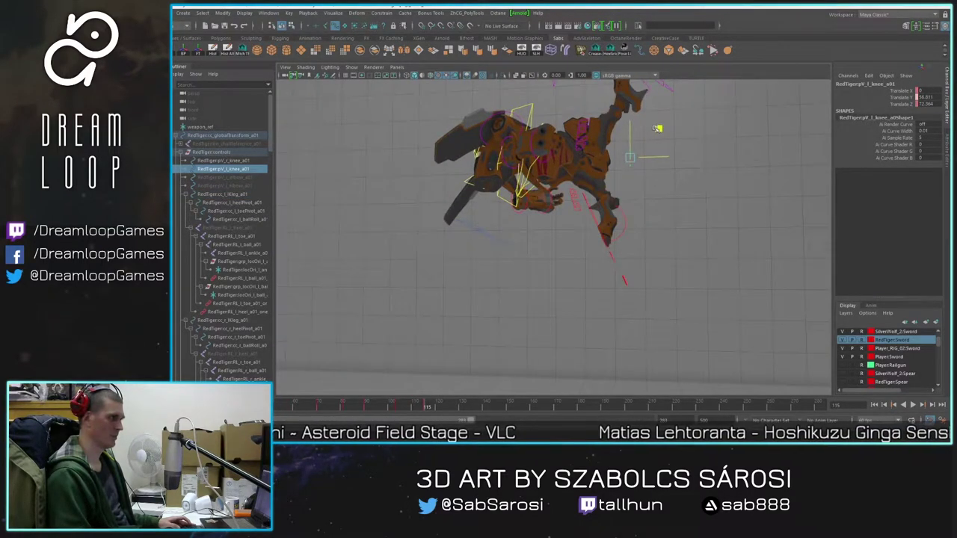
Step: Try to bend RedTiger's left foot by rotating its ball roll control
left_click(623, 230)
key("e")
left_click_drag(643, 233, 624, 155)
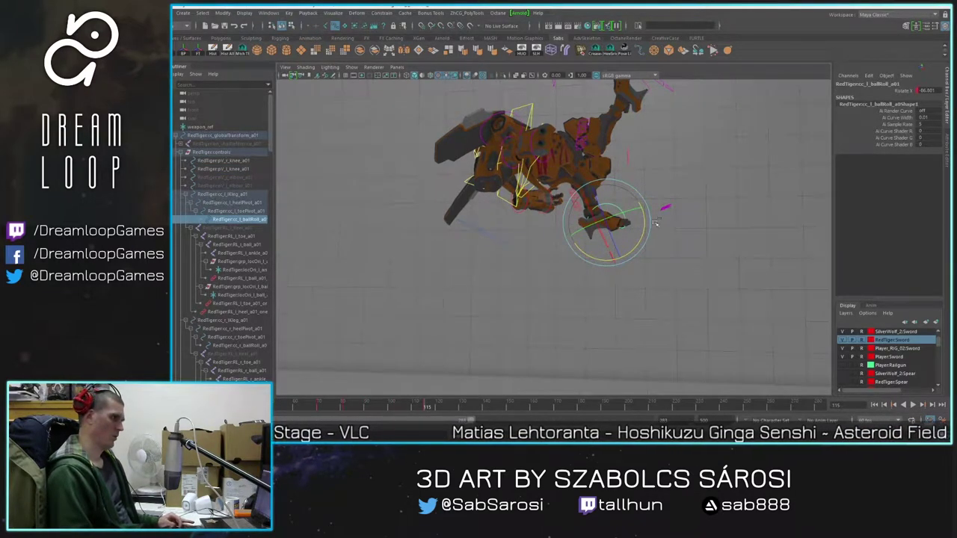
left_click(606, 233)
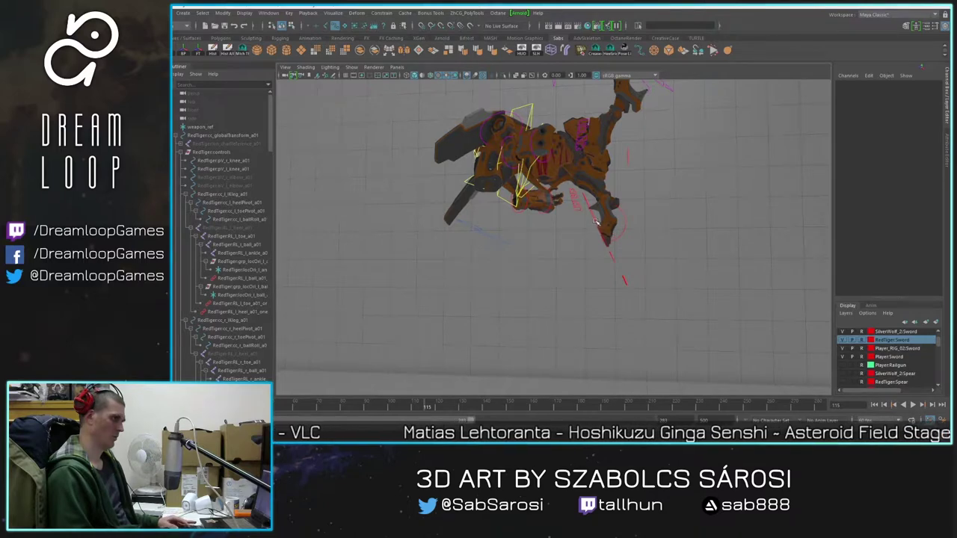
Step: Rotate RedTiger's left leg IK control to about -43.7 in X at frame 115 and play back the foot motion
left_click(598, 224)
left_click_drag(648, 224, 641, 270)
left_click(379, 410)
key("alt+v")
Step: At frame 120, rotate RedTiger's COG control to about 126.6 in Z to tip the torso further over
mouse_move(379, 411)
left_mouse_down()
mouse_move(441, 406)
mouse_move(364, 409)
mouse_move(436, 418)
left_mouse_up()
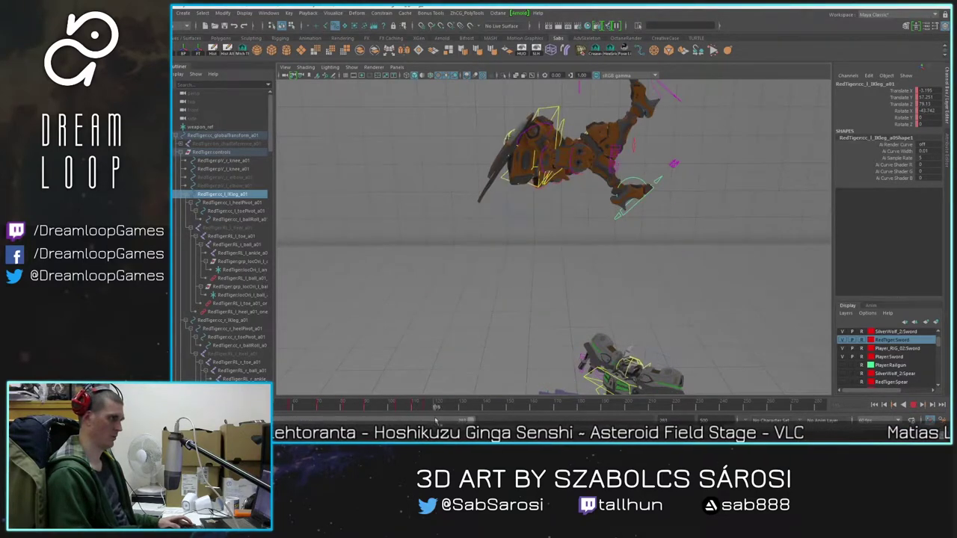
key("e")
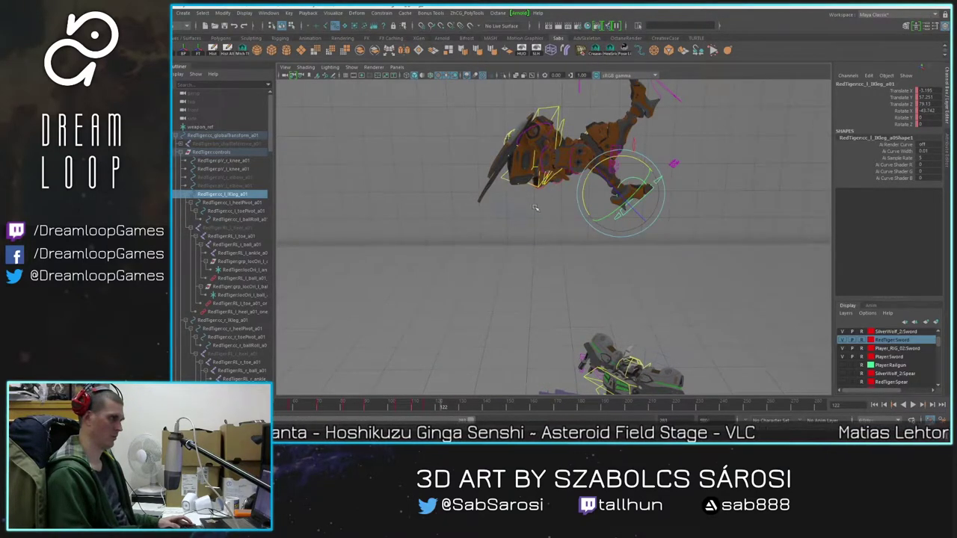
key("alt+v")
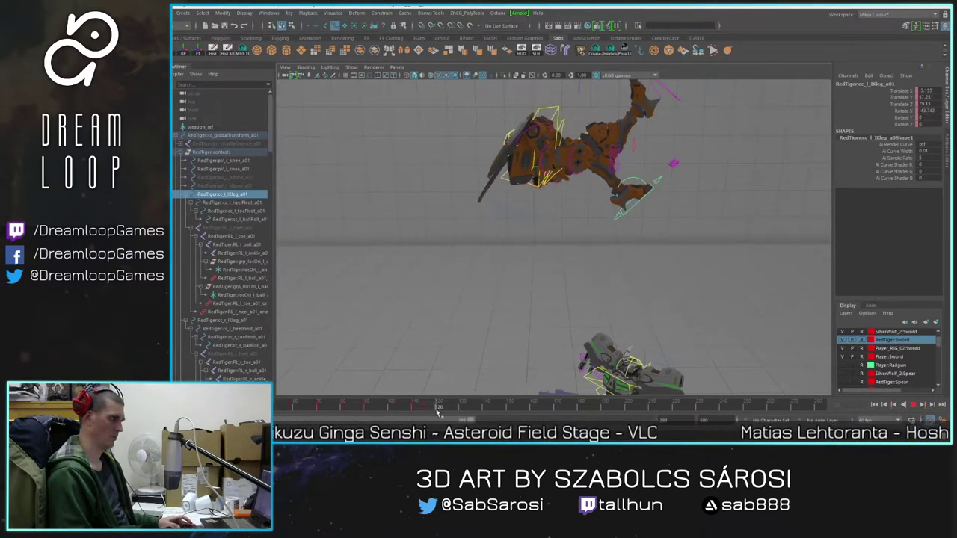
left_click(532, 217)
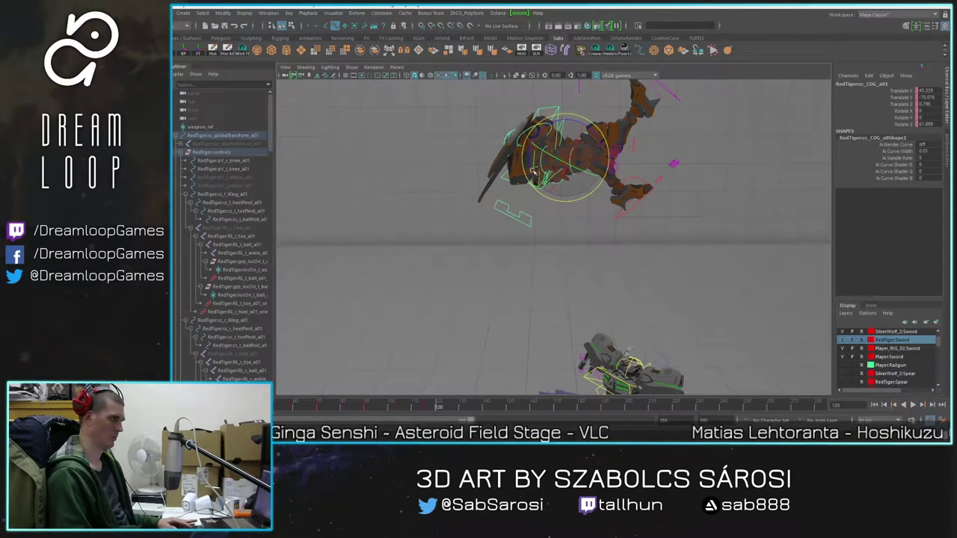
left_click_drag(529, 167, 559, 202)
Step: Play and scrub the animation from around frame 29 to frame 120 to review RedTiger's leap and torso rotation
left_click_drag(461, 403, 220, 407)
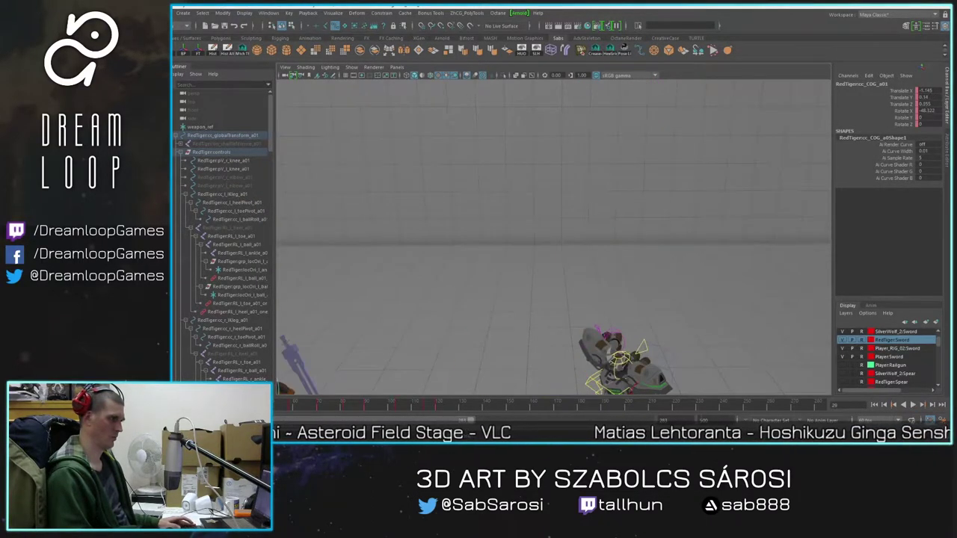
left_click(913, 406)
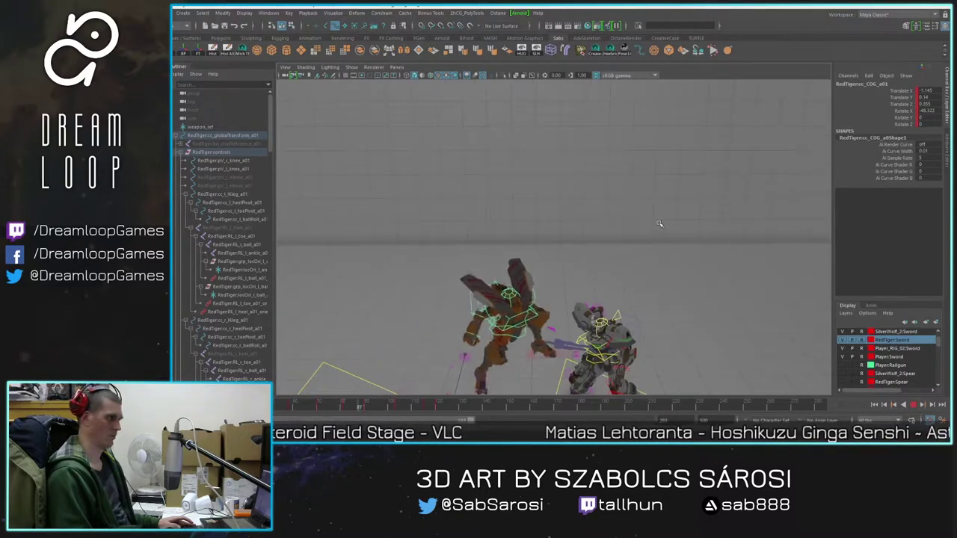
left_click(914, 404)
left_click_drag(426, 406, 439, 416)
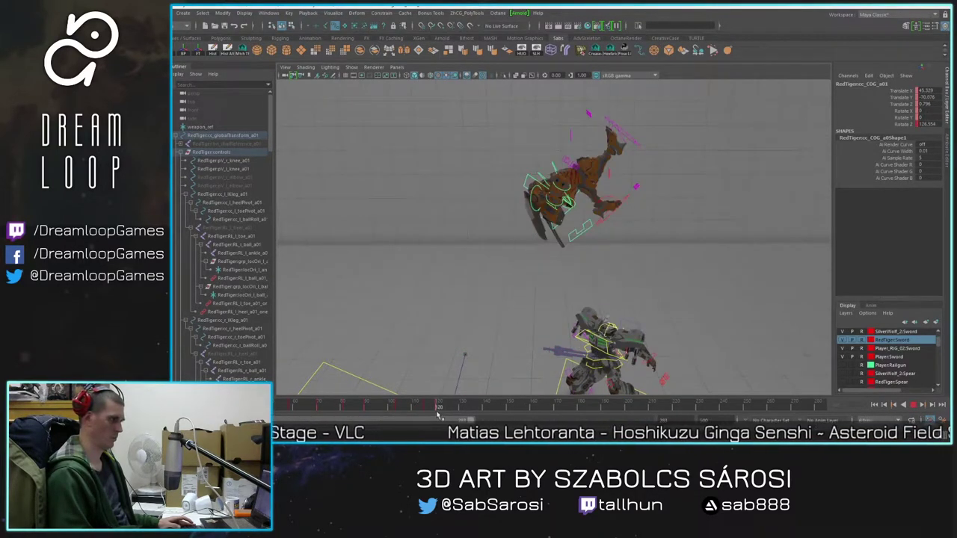
scroll(501, 352, "up", 2)
middle_click_drag(501, 351, 458, 319, "alt")
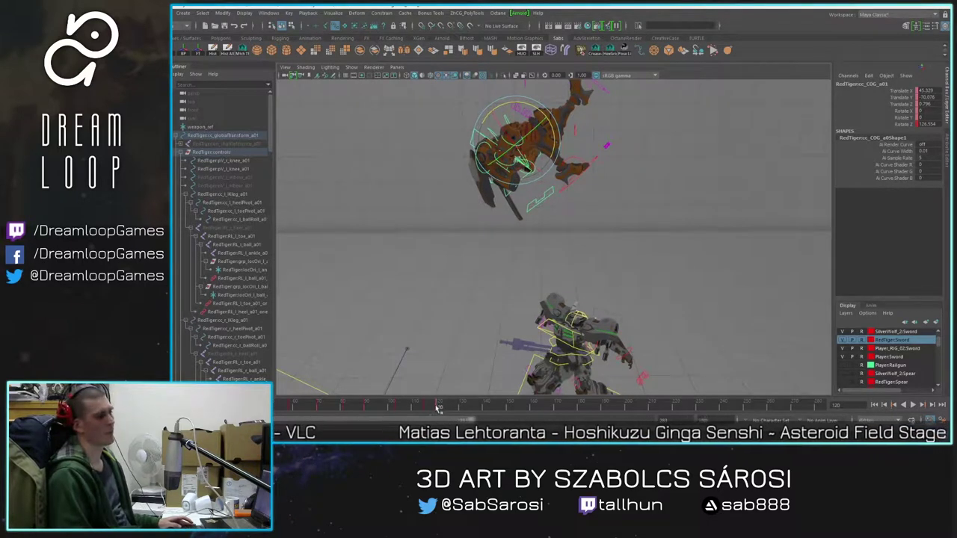
Step: Select all of RedTiger's controls at frame 120 and undo the last two operations
scroll(423, 88, "down", 3)
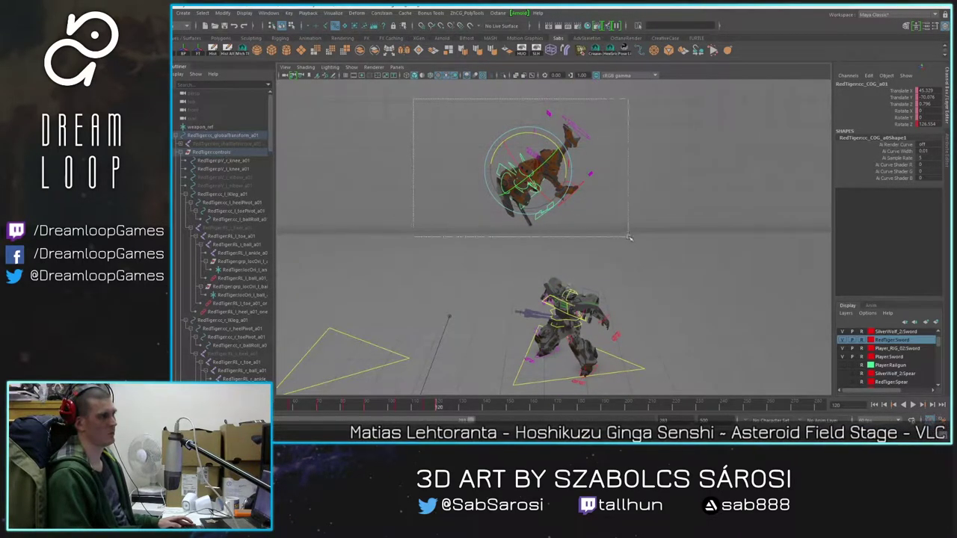
left_click_drag(628, 237, 628, 237)
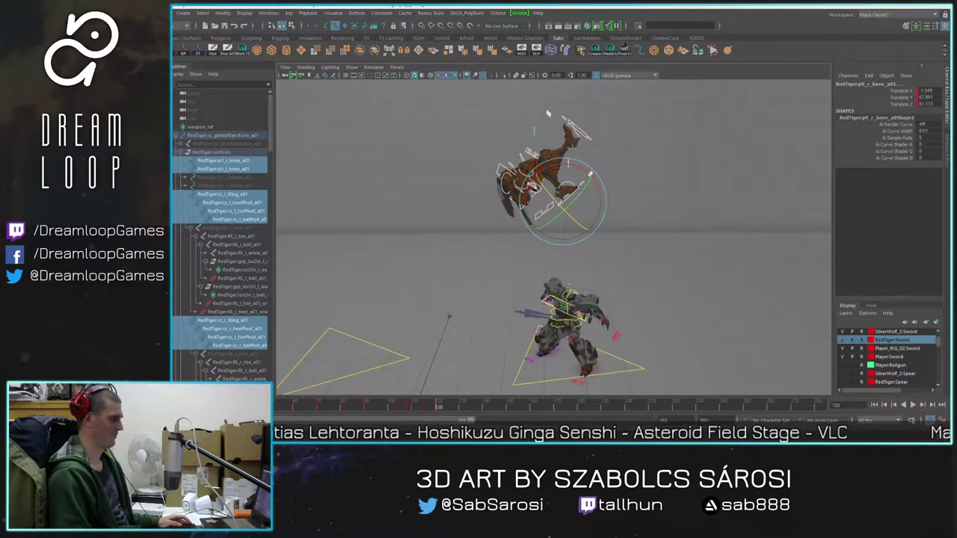
key("ctrl+z")
key("ctrl+z")
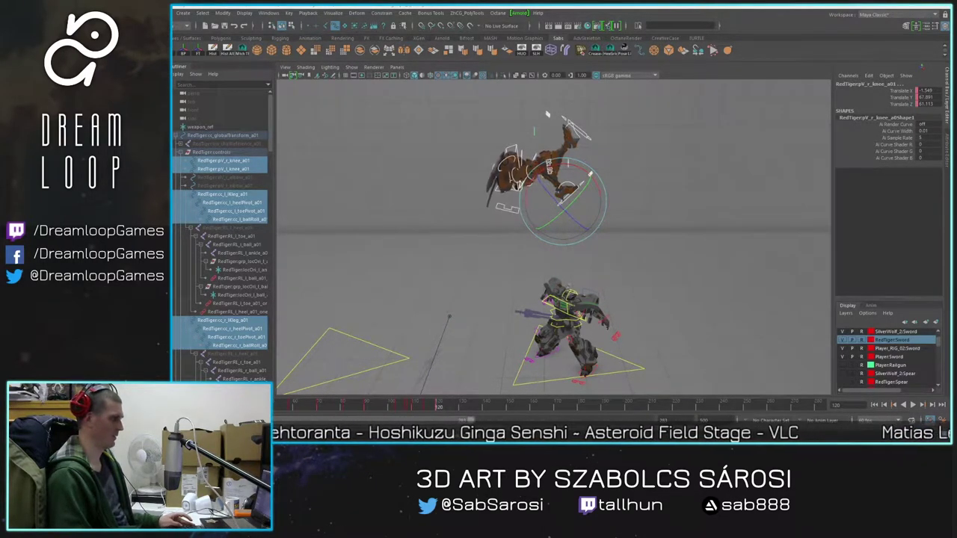
Step: Play the fight from frame 54 and scrub to frame 138 to check the timing of RedTiger's mid-air flip
left_click_drag(432, 409, 276, 409)
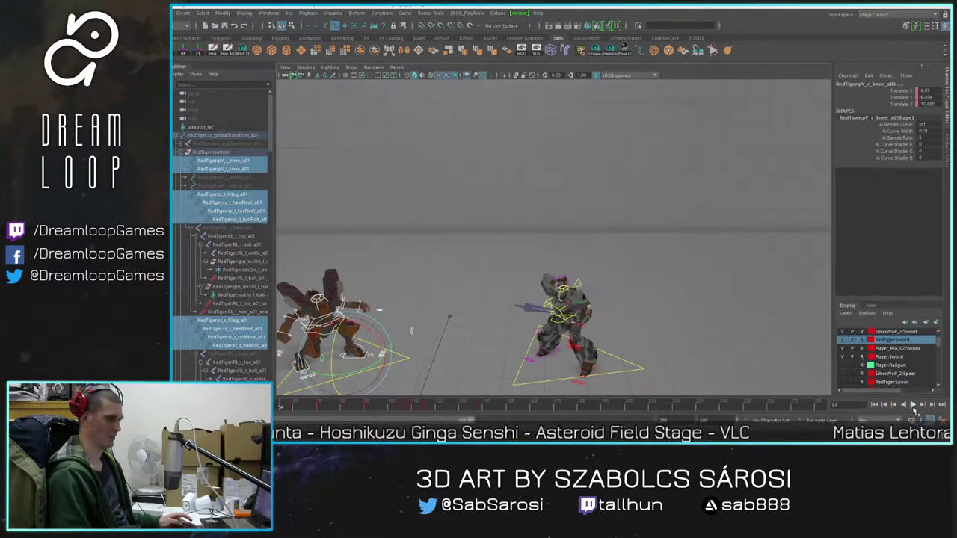
left_click(913, 405)
left_click(913, 407)
left_click_drag(408, 408, 481, 410)
right_click_drag(508, 299, 553, 291, "alt")
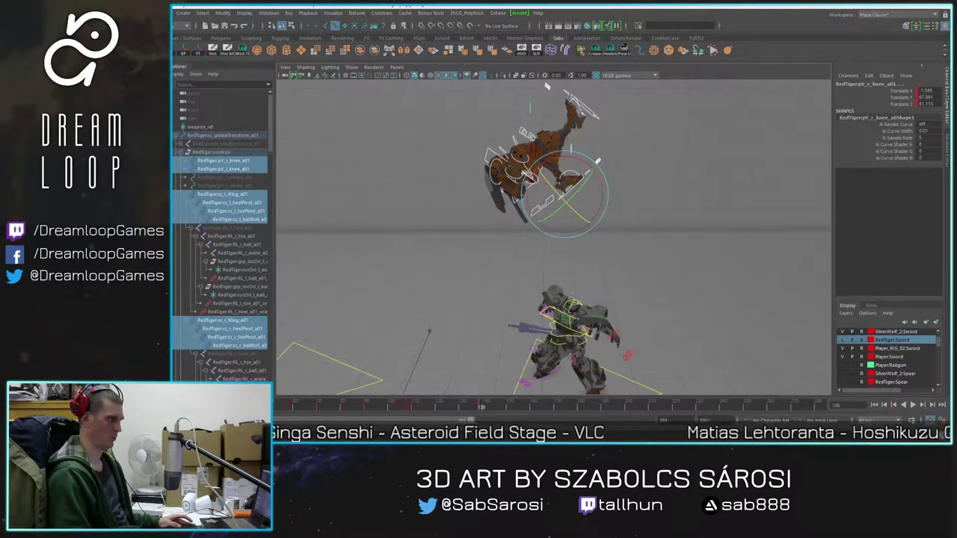
left_click(580, 110)
left_click(575, 191, "shift")
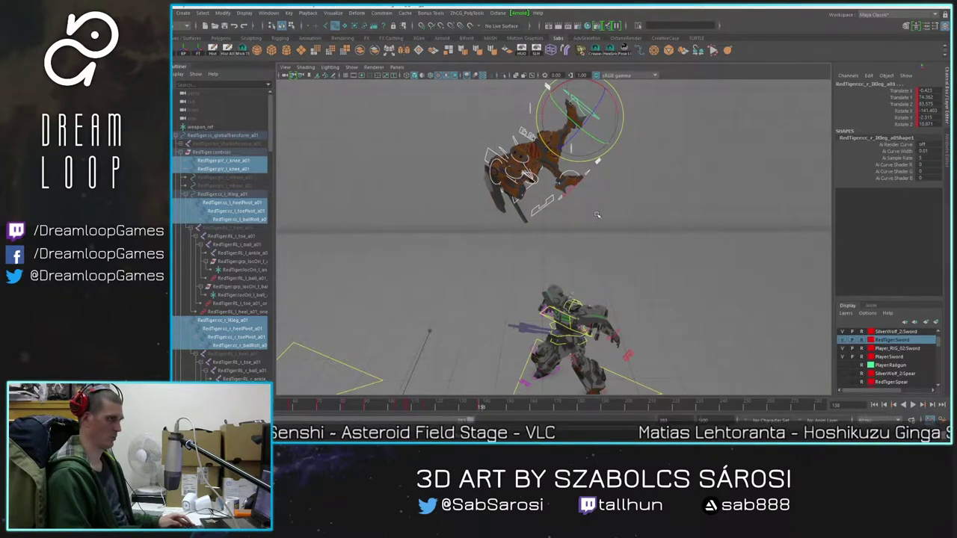
left_click(573, 192)
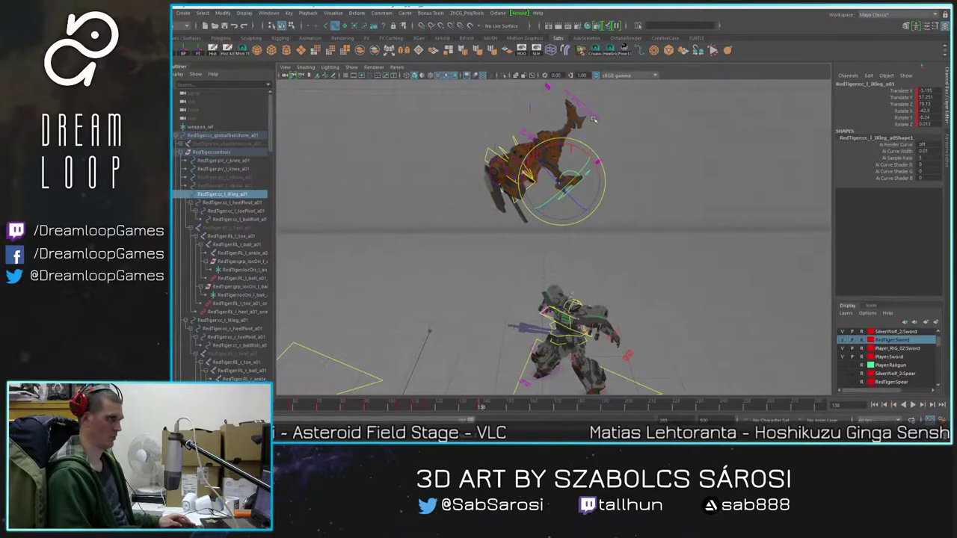
left_click(592, 110, "shift")
left_click(625, 197)
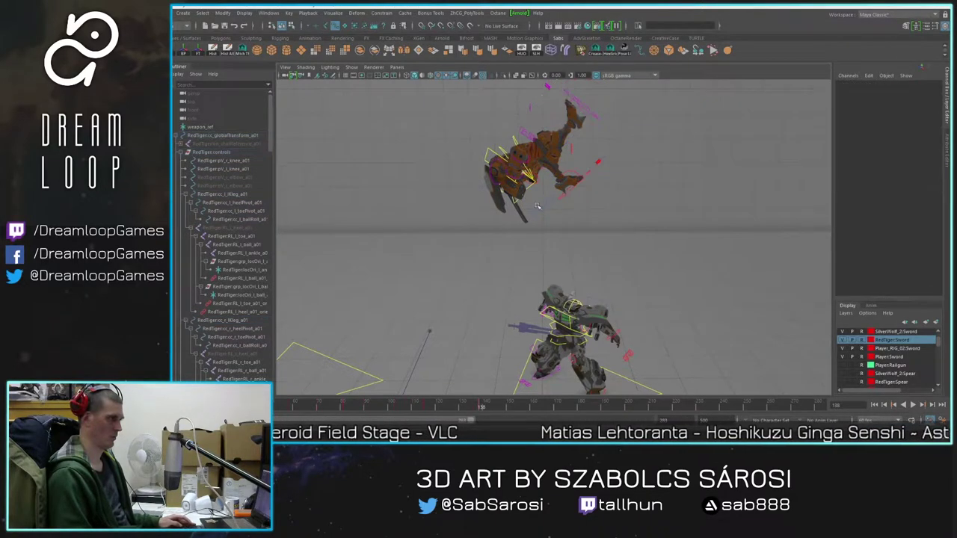
Step: At frame 110, switch RedTiger's right leg to FK by setting its IkFk value to 1
mouse_move(561, 181)
right_mouse_down("alt")
mouse_move(601, 171)
mouse_move(562, 197)
right_mouse_up("alt")
left_click_drag(453, 407, 412, 408)
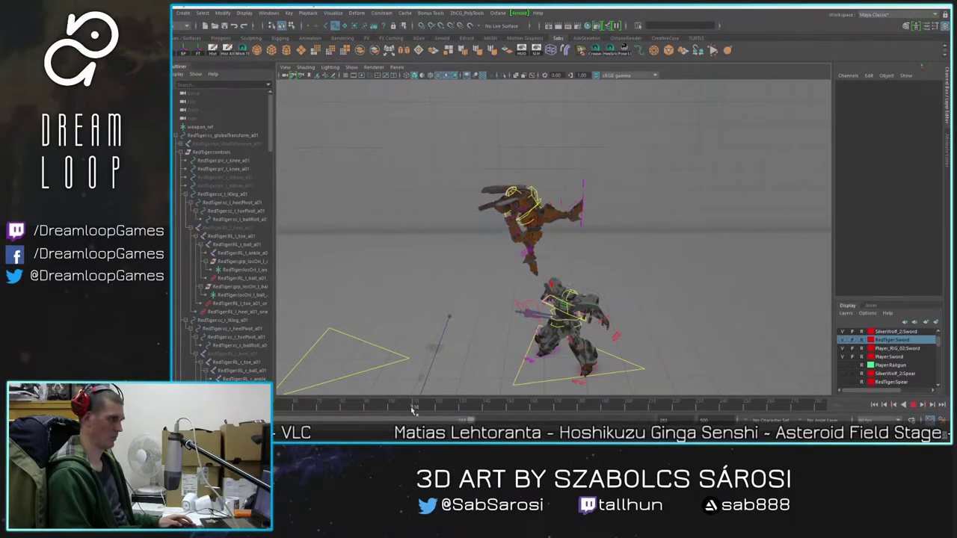
scroll(591, 206, "up", 3)
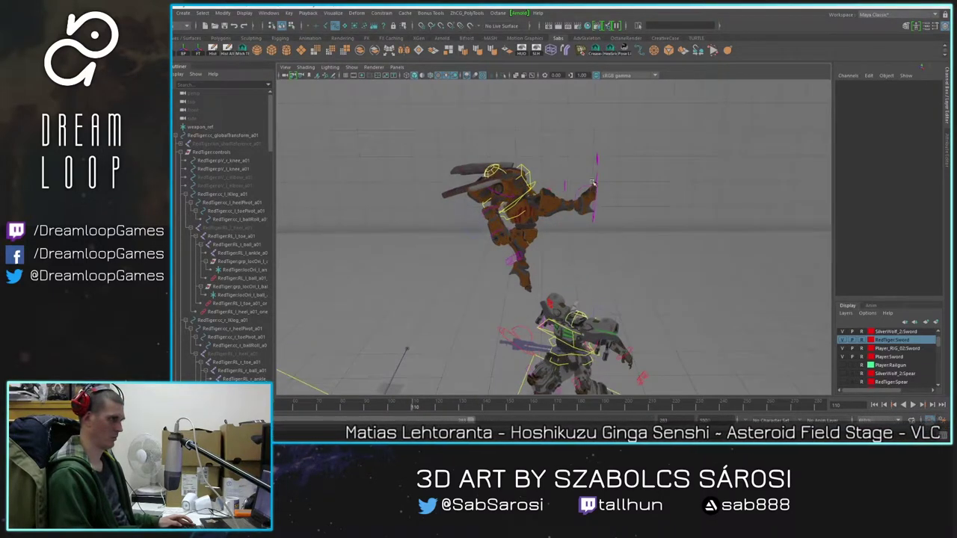
left_click(597, 161)
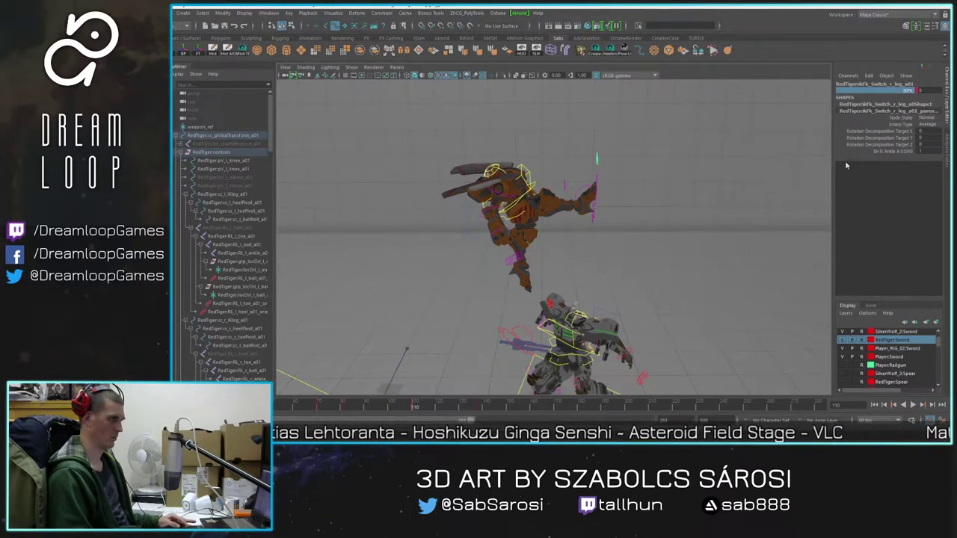
left_click(927, 90)
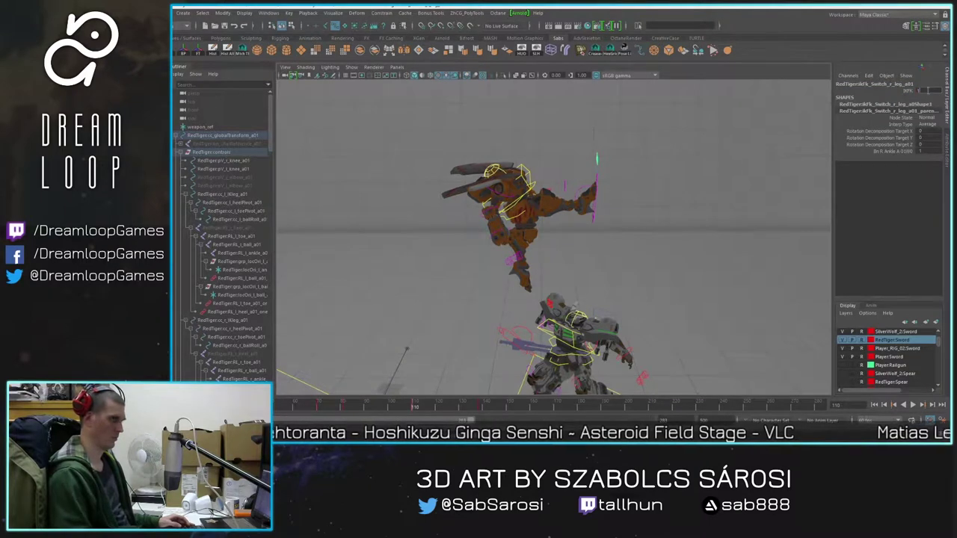
type("1")
key("Return")
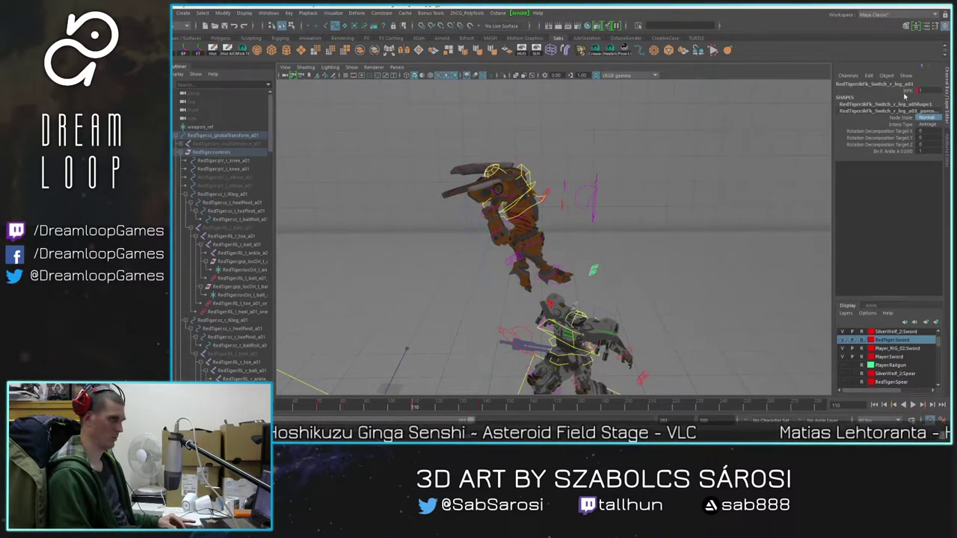
Step: Check RedTiger's right leg around frames 110 to 113 and undo the switch of that leg to FK
mouse_move(415, 404)
left_mouse_down()
mouse_move(368, 415)
mouse_move(414, 422)
left_mouse_up()
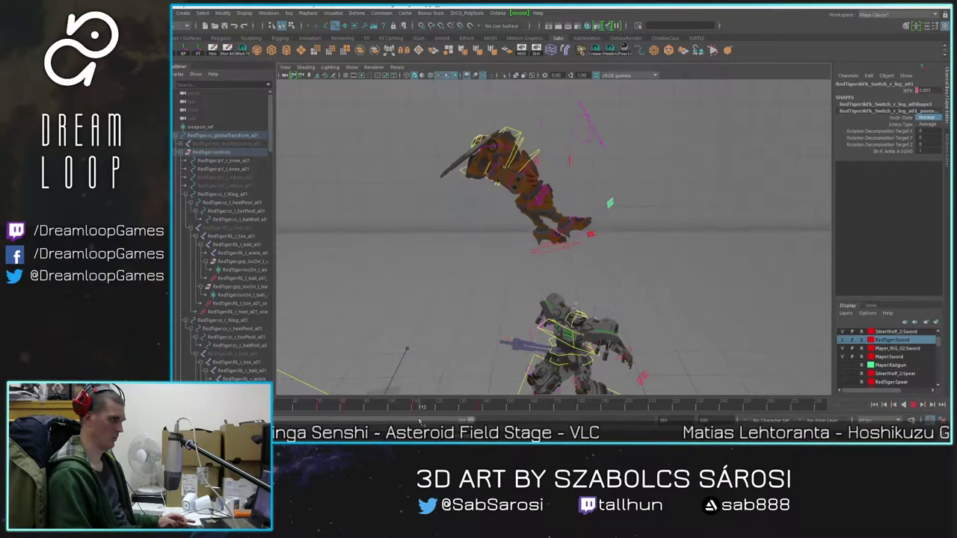
mouse_move(412, 405)
left_mouse_down()
mouse_move(390, 407)
mouse_move(415, 409)
left_mouse_up()
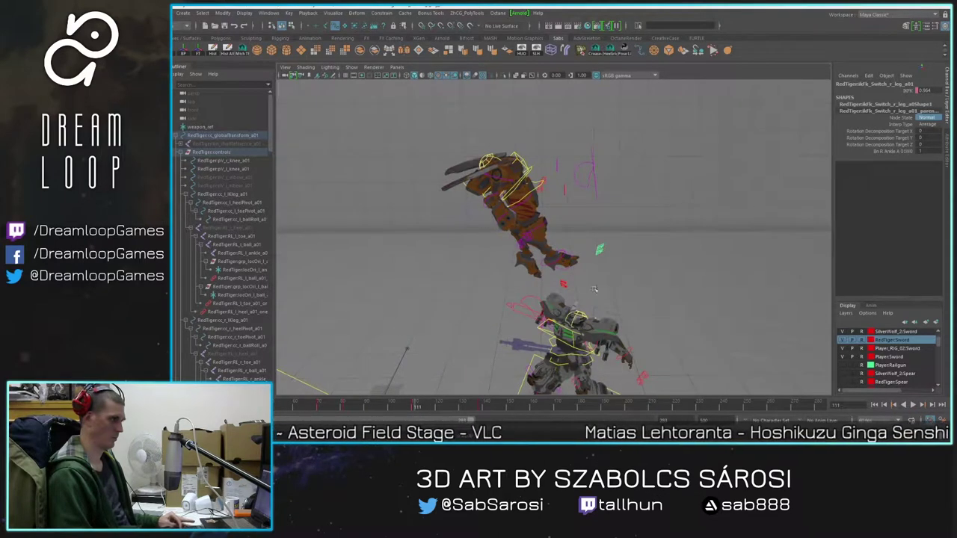
key("ctrl+z")
key("ctrl+z")
key("ctrl+z")
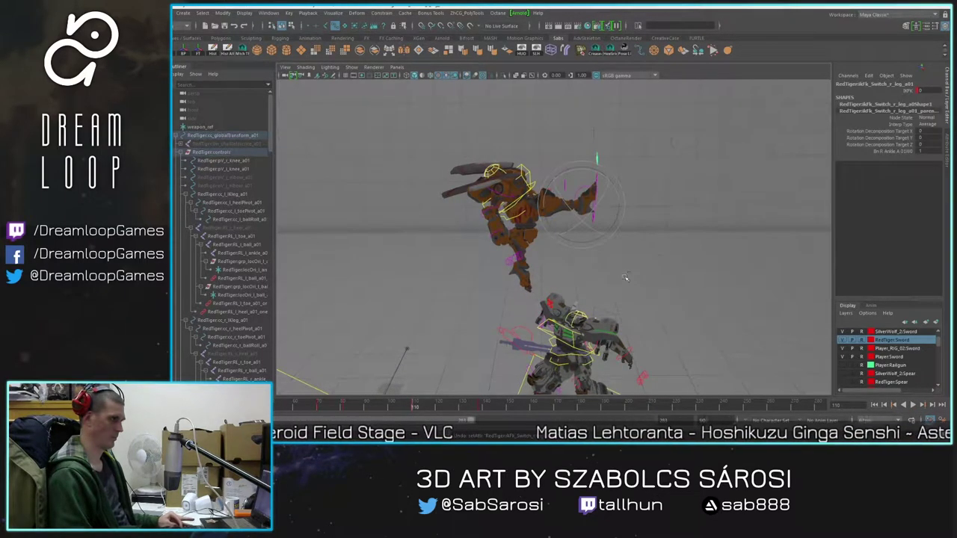
Step: Key the right leg's IkFk value at 0 on frame 108 and set it to 1 at frame 110
mouse_move(380, 411)
left_mouse_down()
mouse_move(346, 412)
mouse_move(419, 409)
mouse_move(398, 408)
left_mouse_up()
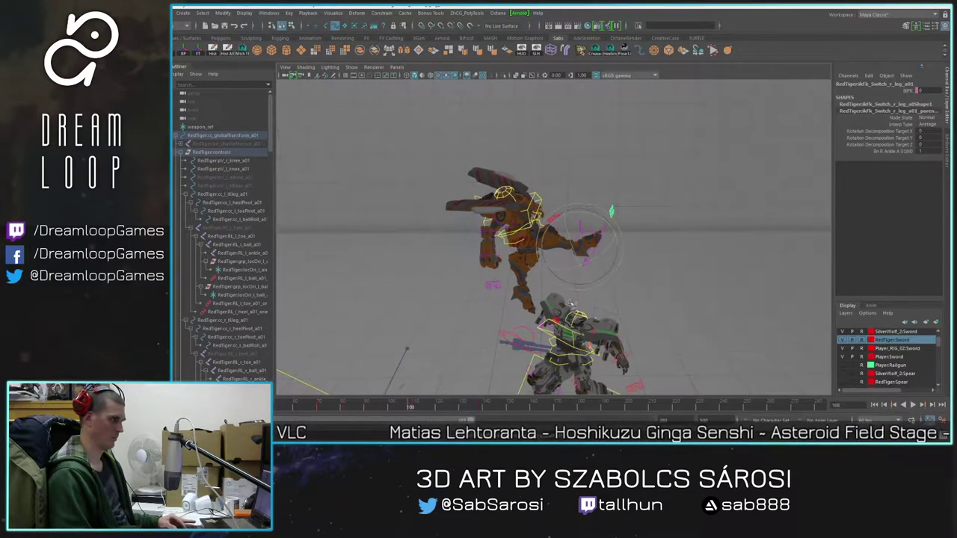
left_click(911, 90)
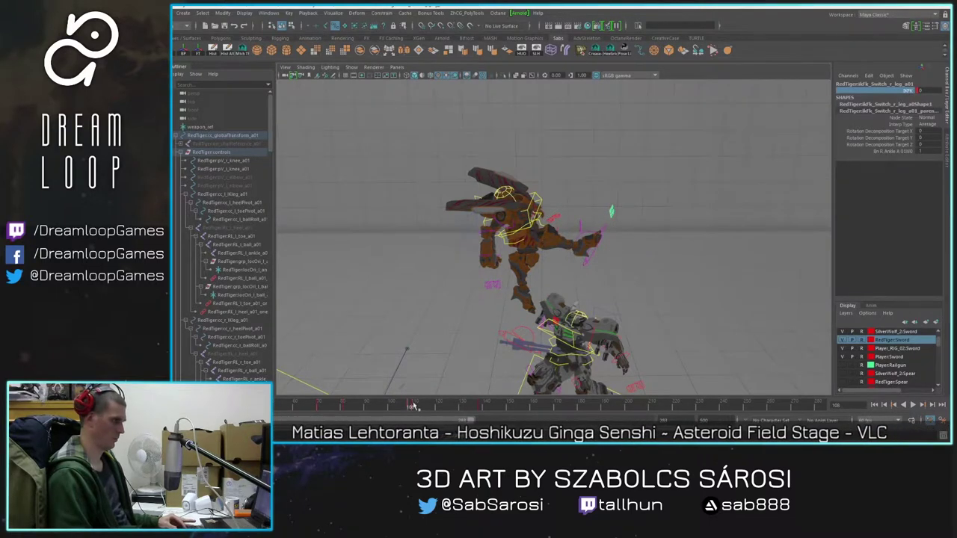
left_click(413, 405)
left_click(925, 90)
type("1")
key("Return")
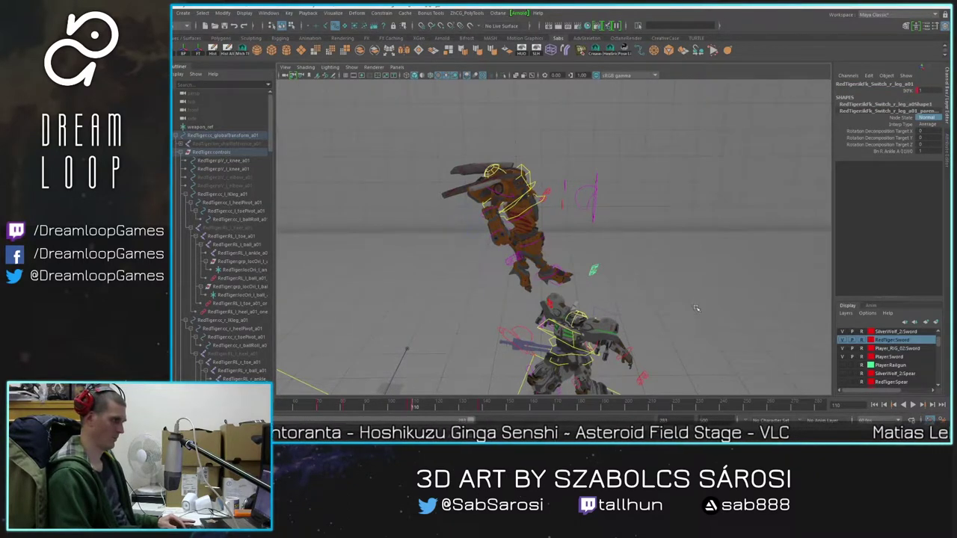
Step: At frame 110, rotate RedTiger's right thigh control around Z to raise the leg out behind the body
left_click_drag(626, 285, 610, 263, "alt")
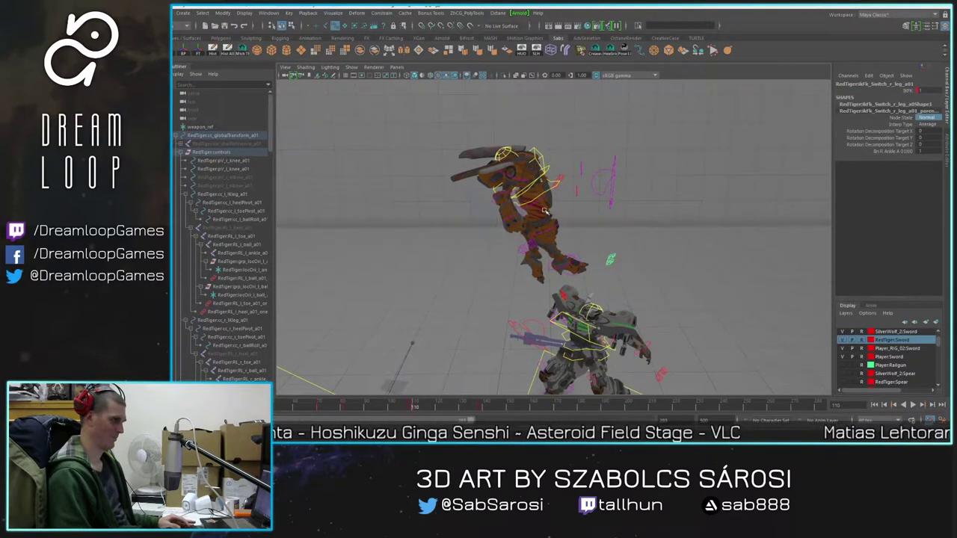
left_click_drag(551, 216, 531, 192, "alt")
left_click(527, 185)
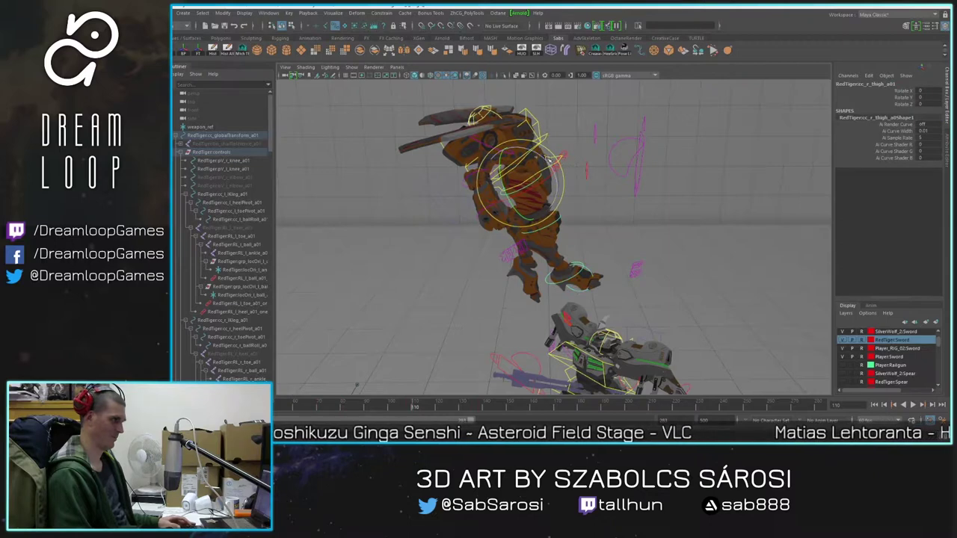
left_click_drag(546, 162, 571, 191)
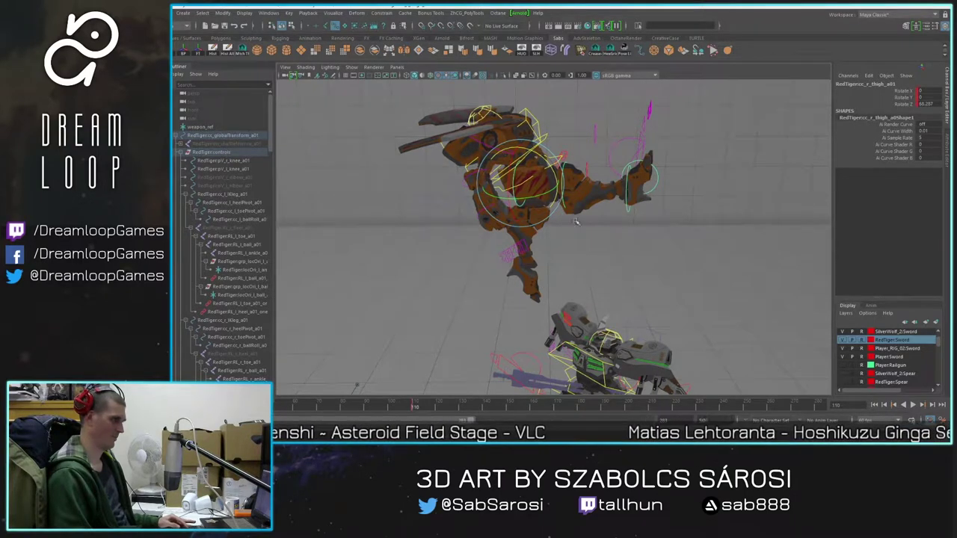
Step: Bend RedTiger's right knee to about -87.5 degrees and rotate the right ankle to about -31.9 degrees in Z
left_click(573, 207)
left_click_drag(573, 208, 599, 251)
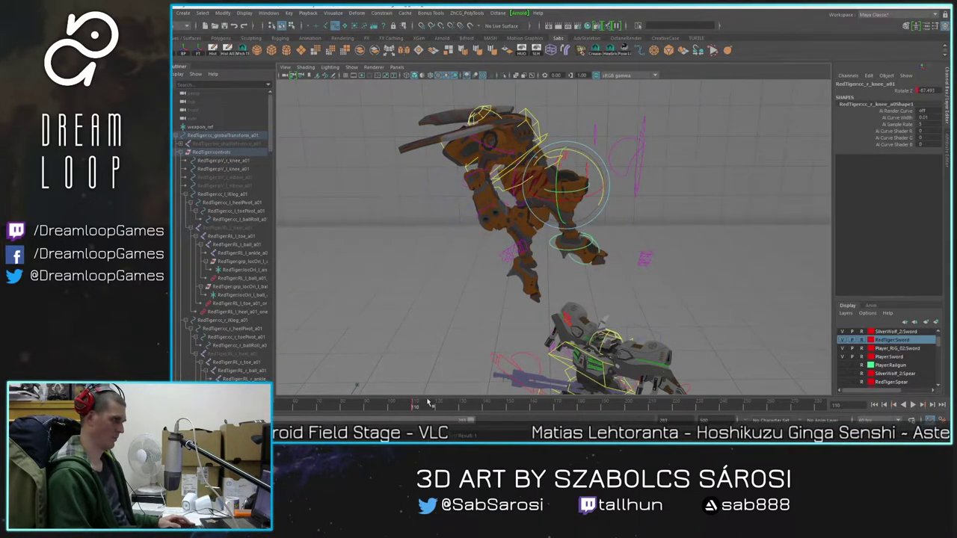
left_click(551, 245)
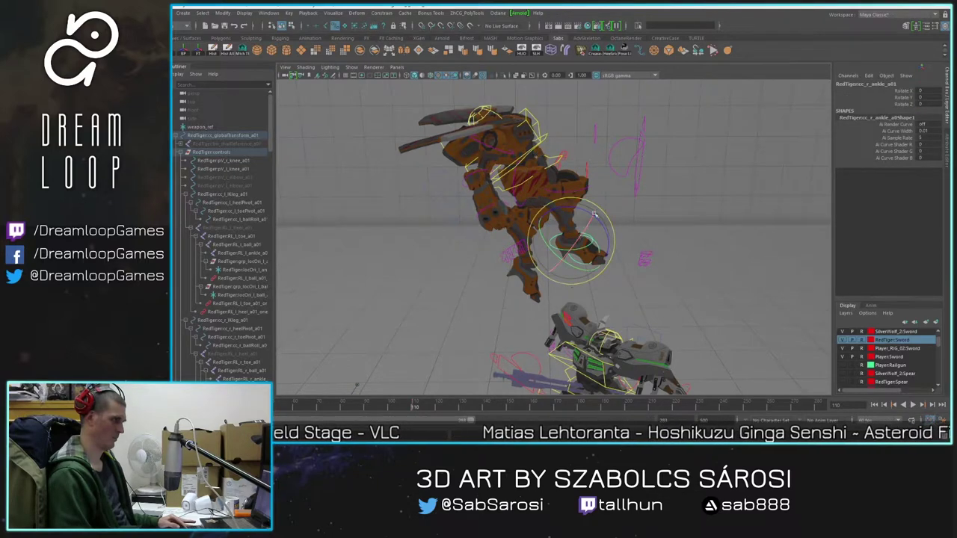
left_click_drag(600, 223, 604, 250)
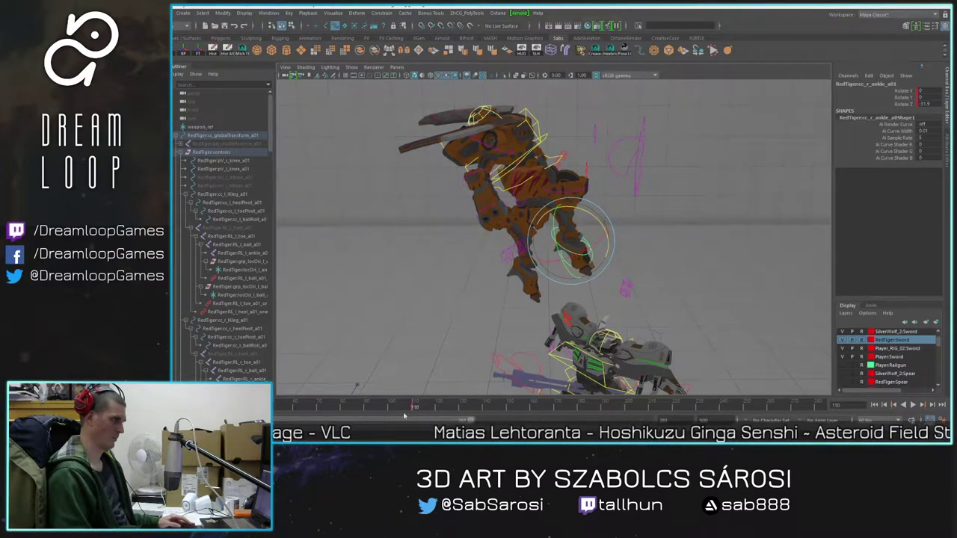
Step: Select the right leg's IkFk switch and examine the blend from IK to FK between frames 108 and 110
mouse_move(409, 409)
left_mouse_down()
mouse_move(320, 408)
mouse_move(420, 397)
left_mouse_up()
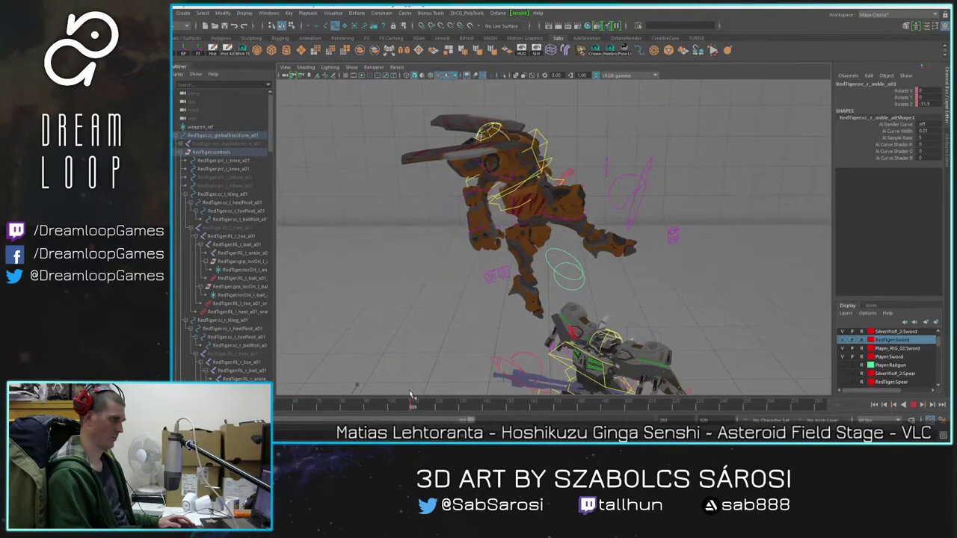
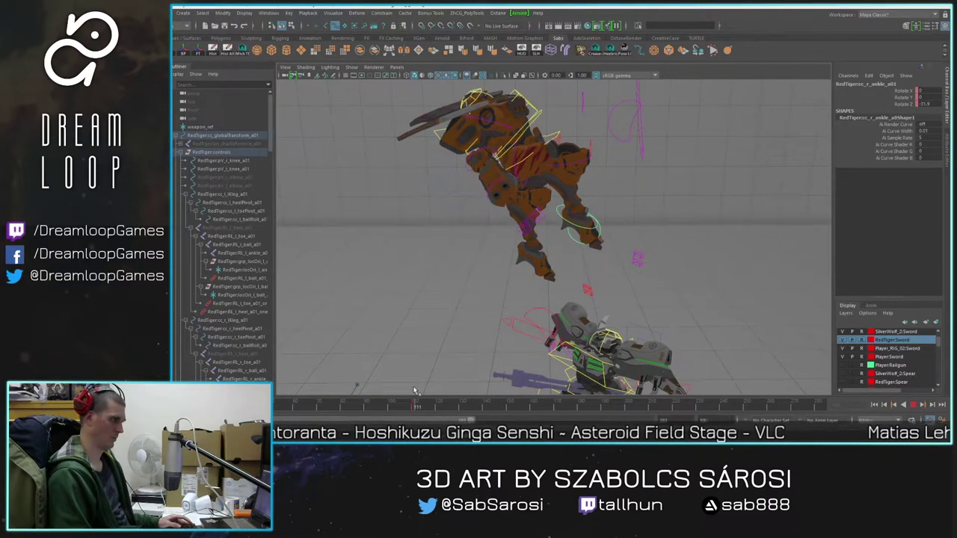
key("alt+v")
key("e")
left_click(675, 240)
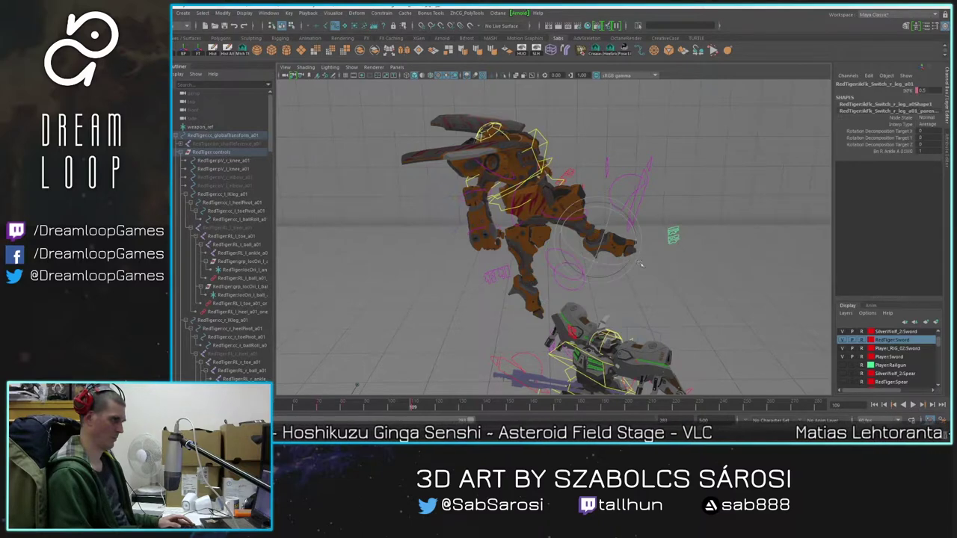
left_click(410, 405)
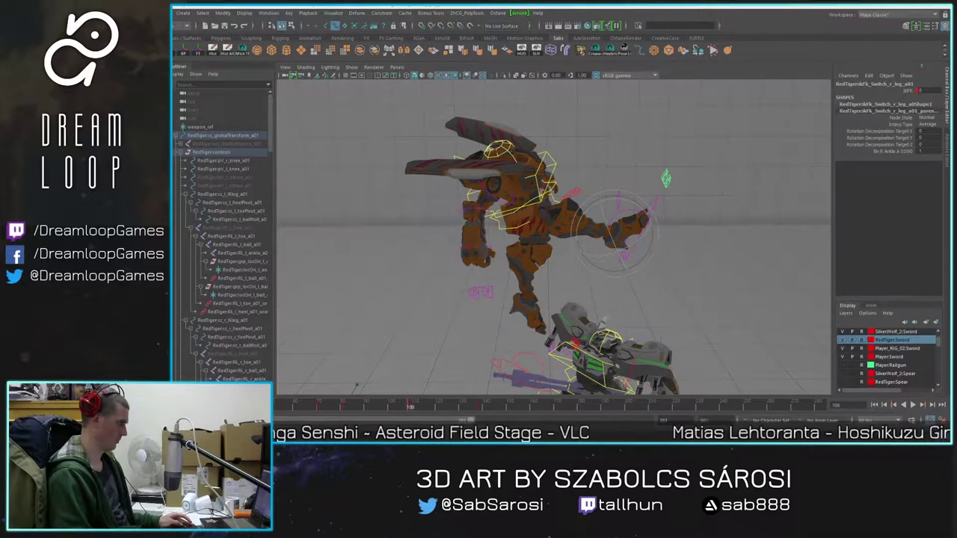
key("alt+v")
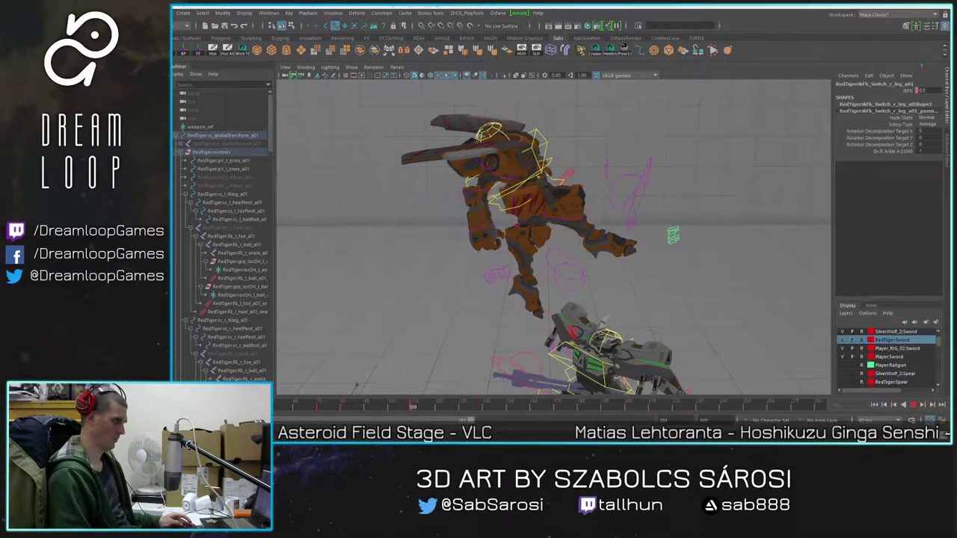
key("alt+v")
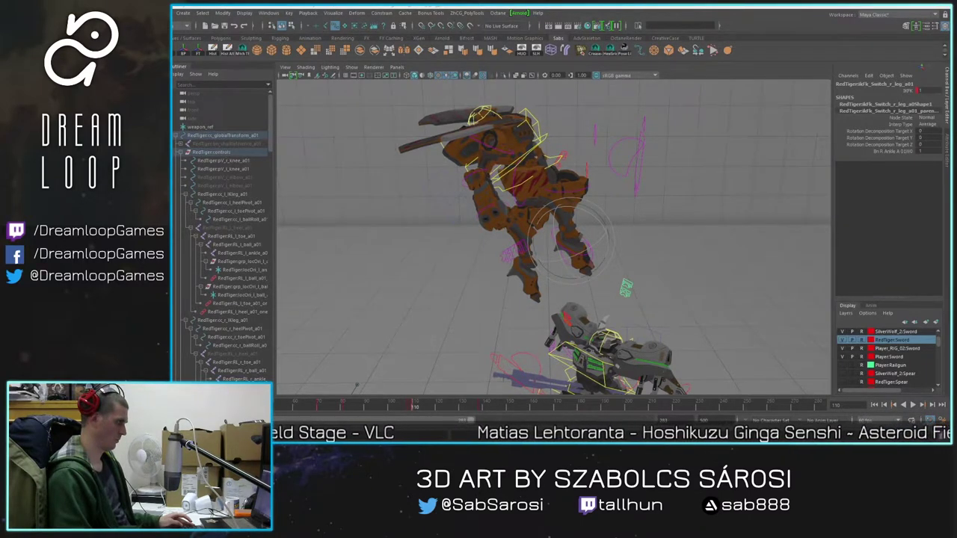
key("alt+v")
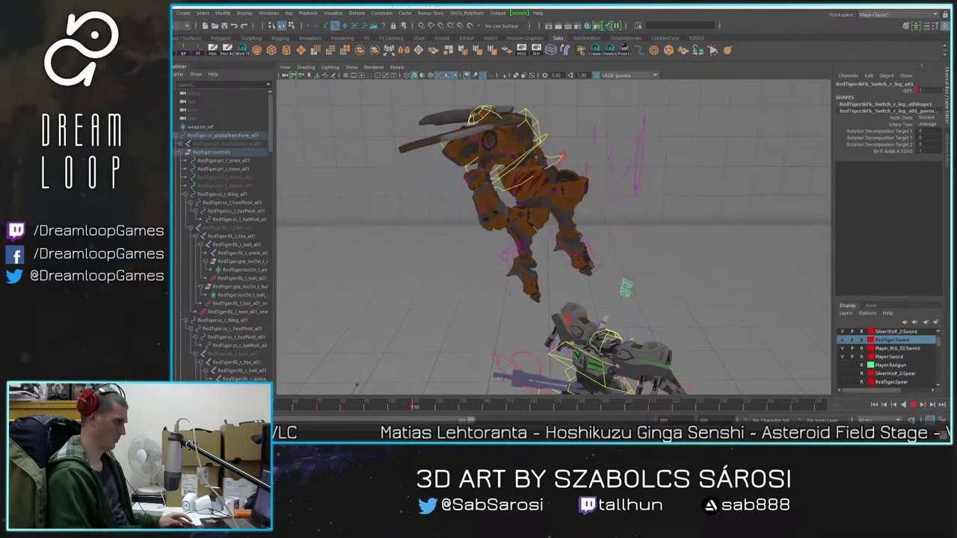
Step: Straighten RedTiger's right knee to about -19 degrees at frame 110 and play the flip to check the leg
left_click(576, 187)
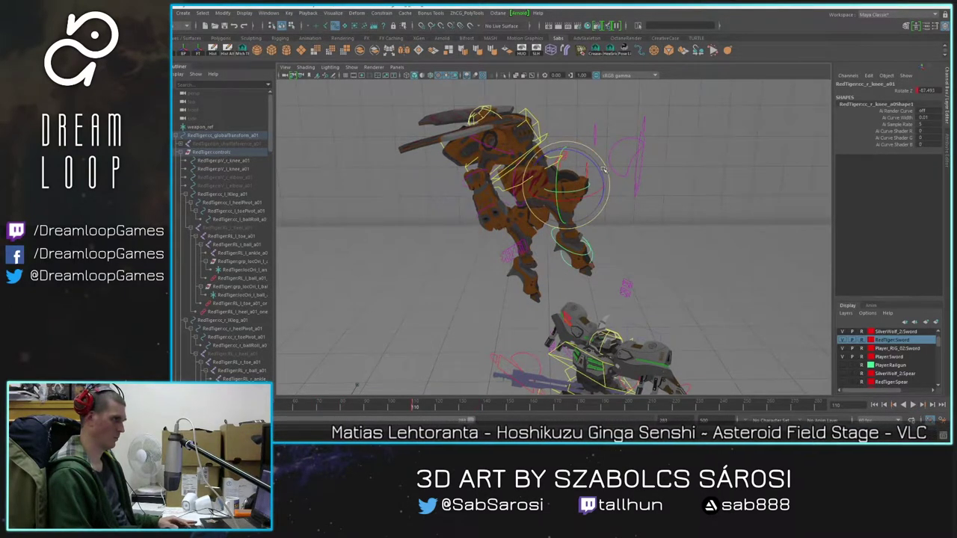
left_click_drag(600, 169, 563, 147)
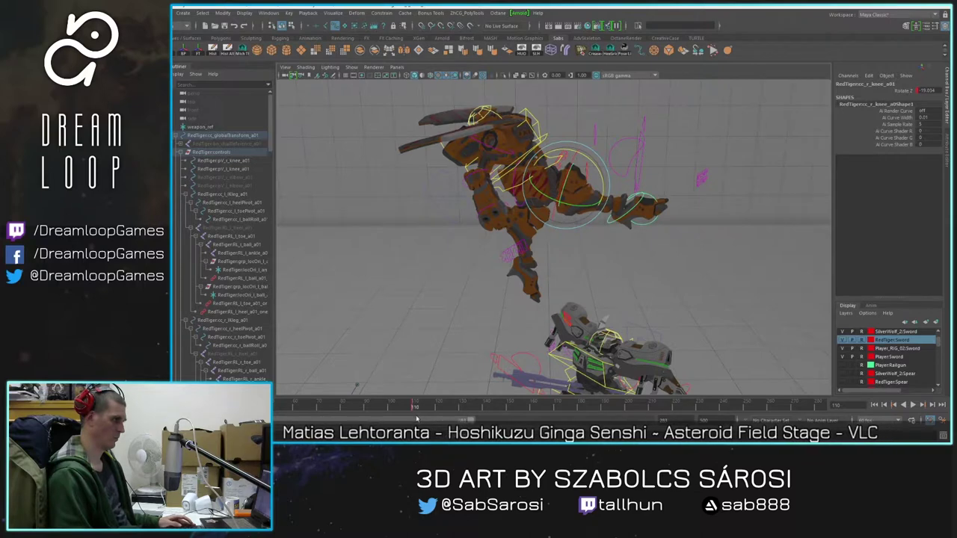
key("alt+v")
left_click(918, 406)
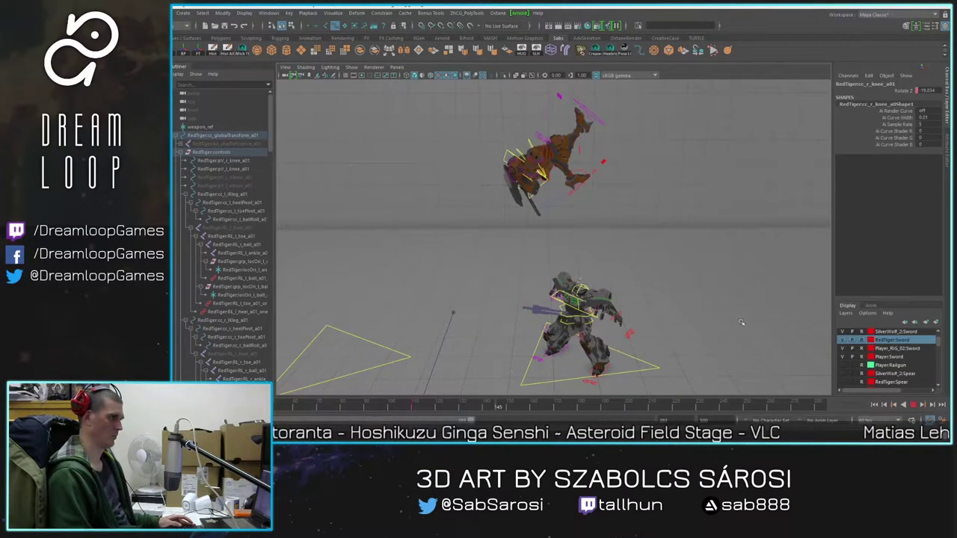
scroll(549, 196, "up", 2)
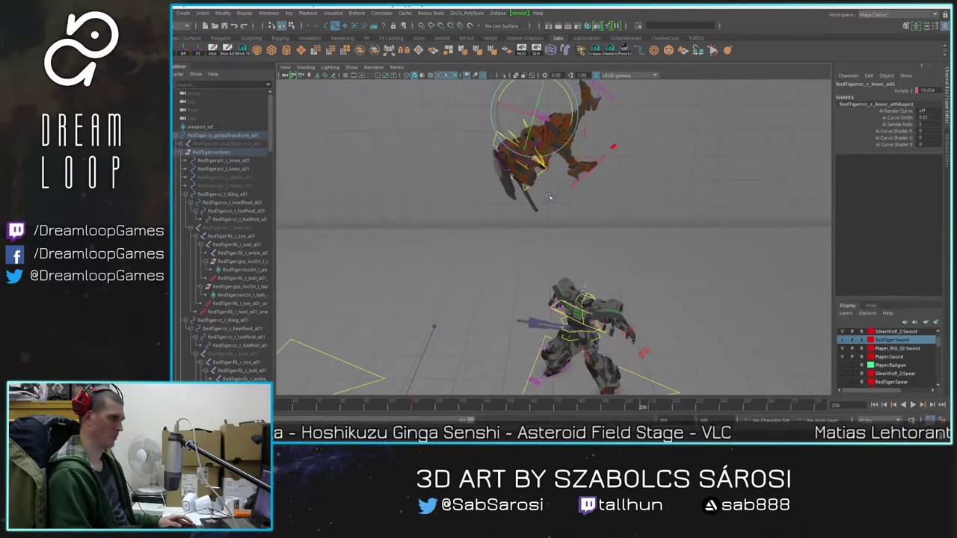
Step: Scrub between about frames 91 and 107 and examine from several angles how RedTiger's legs push off SilverWolf
left_click(588, 176)
mouse_move(385, 406)
left_mouse_down()
mouse_move(403, 406)
mouse_move(376, 407)
left_mouse_up()
left_click(486, 376)
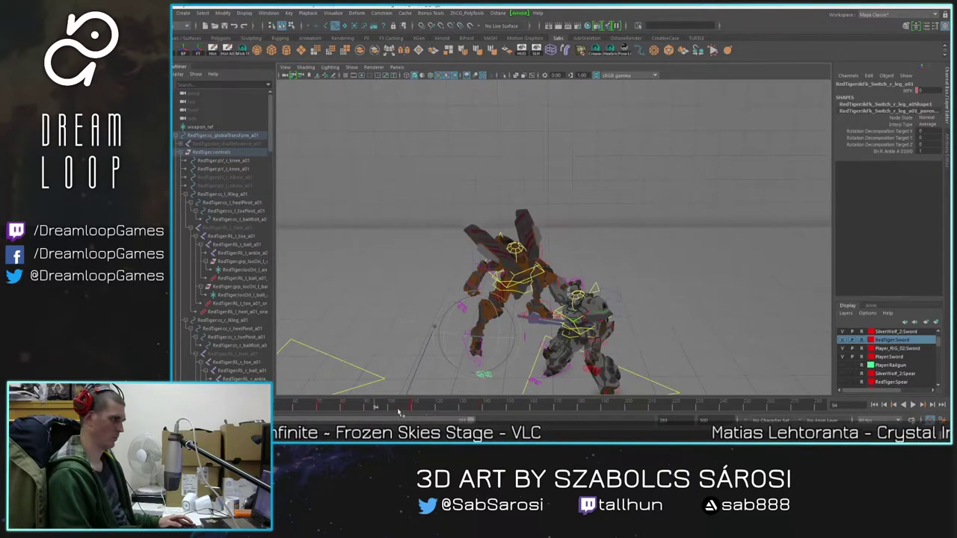
left_click_drag(385, 411, 406, 409)
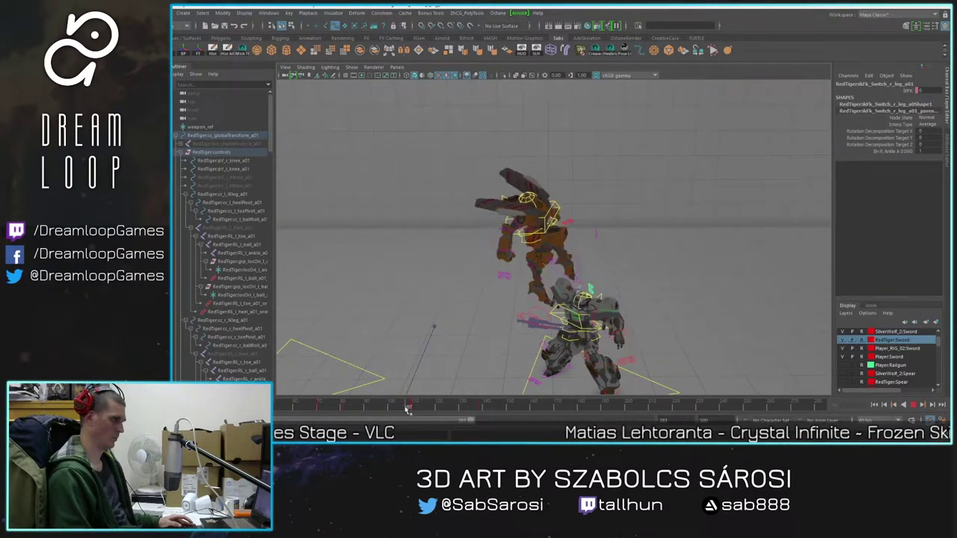
scroll(525, 329, "up", 3)
middle_click_drag(517, 335, 508, 256, "alt")
left_click_drag(508, 256, 585, 238, "alt")
scroll(587, 284, "up", 3)
middle_click_drag(587, 300, 590, 256, "alt")
left_click_drag(591, 256, 495, 226, "alt")
left_click(487, 248)
scroll(487, 249, "down", 2)
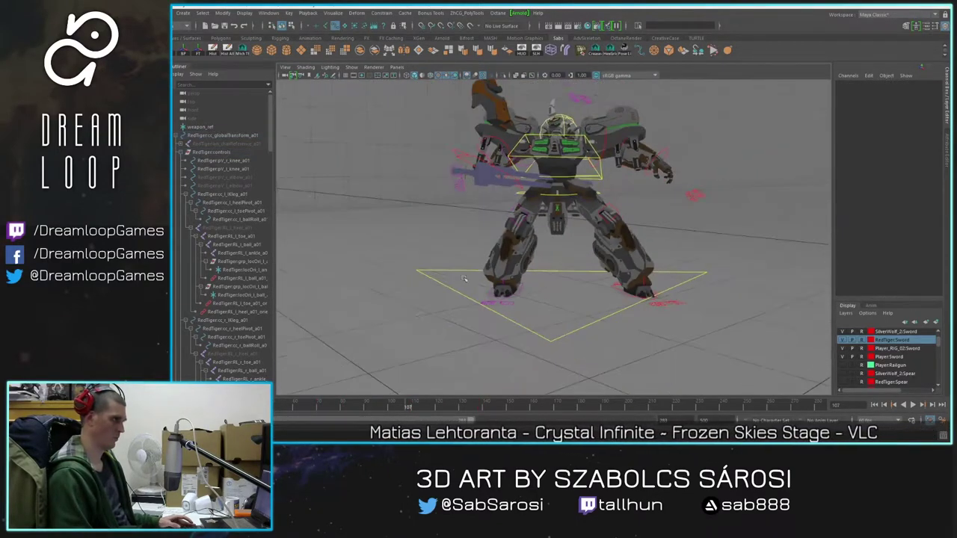
left_click_drag(410, 402, 367, 424)
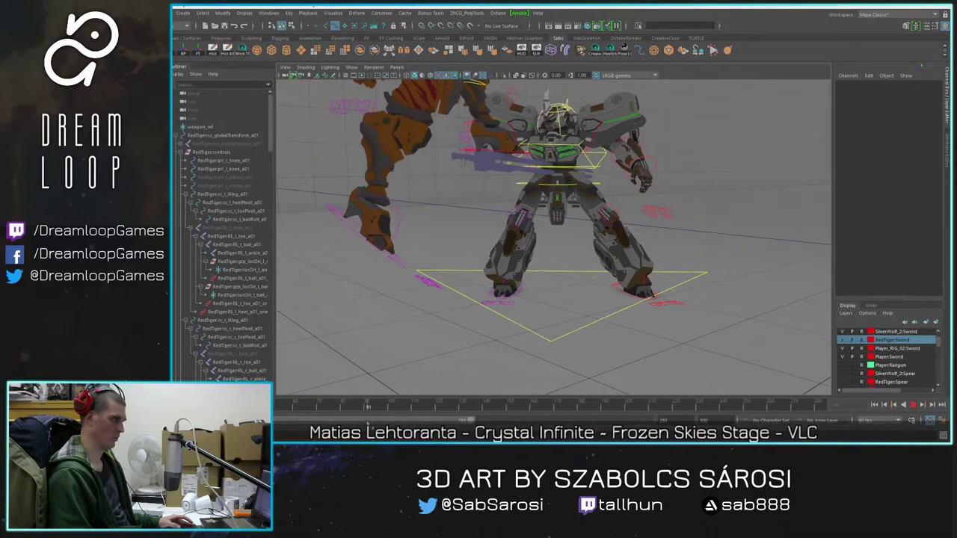
Step: Key the left leg's IkFk value at 0 on frame 106 and set it to 1 at frame 107
left_click(497, 204)
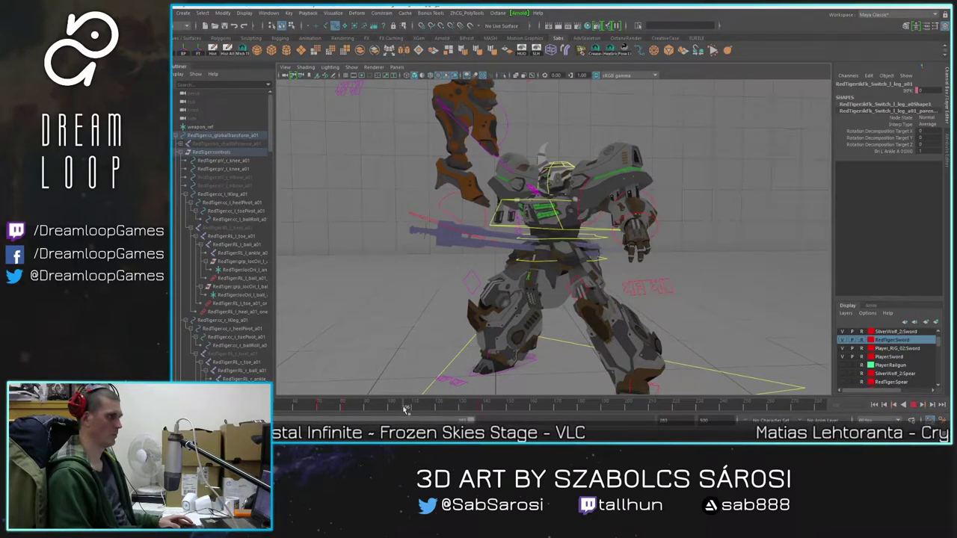
left_click(404, 407)
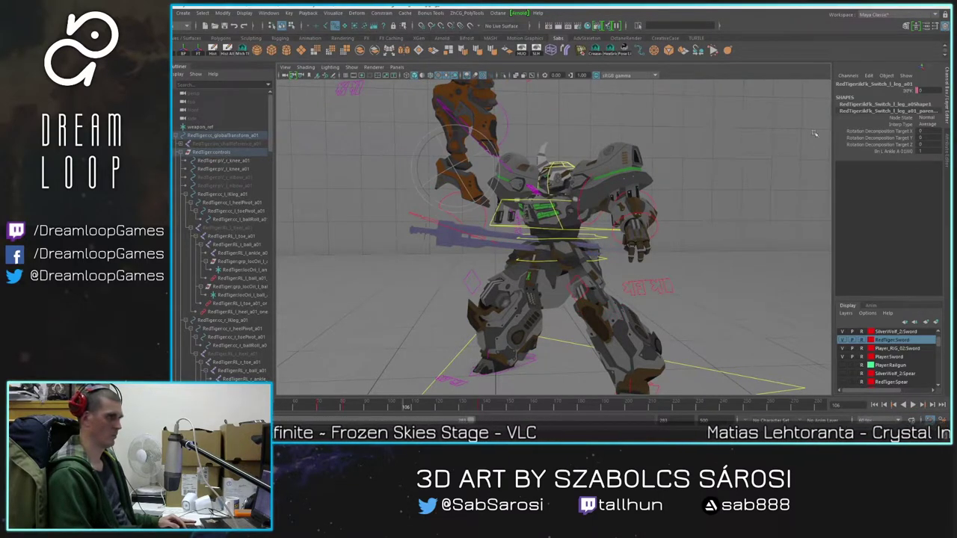
left_click(911, 91)
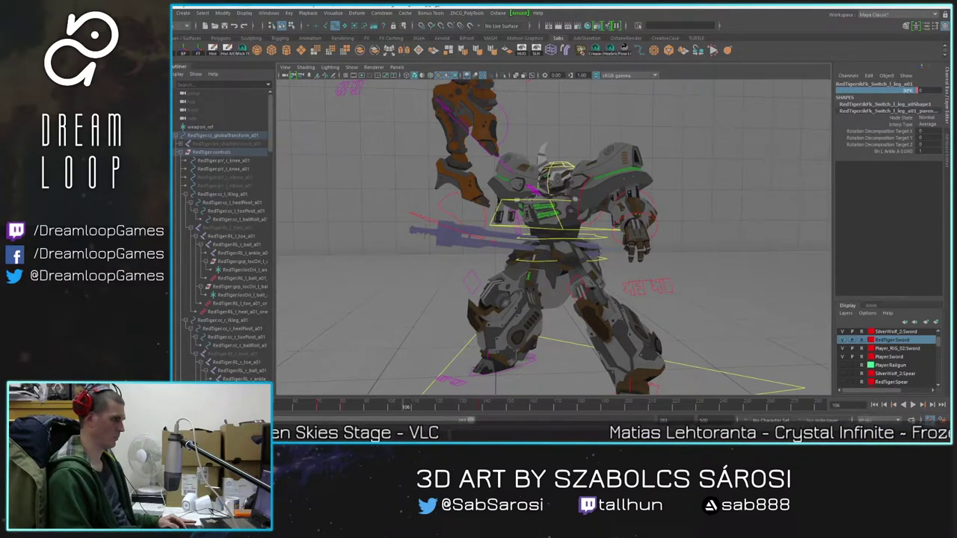
key("alt+v")
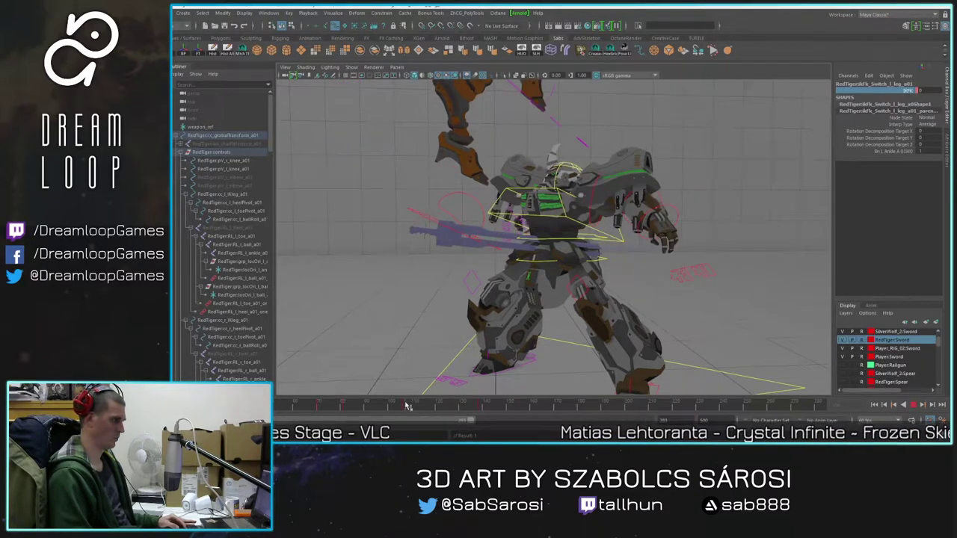
type("1")
key("Tab")
Step: At frame 107, rotate RedTiger's left thigh control to about -28.8, -12.3 and -21.9 degrees in X, Y and Z
middle_click_drag(500, 173, 497, 267, "alt")
middle_click_drag(461, 183, 482, 255, "alt")
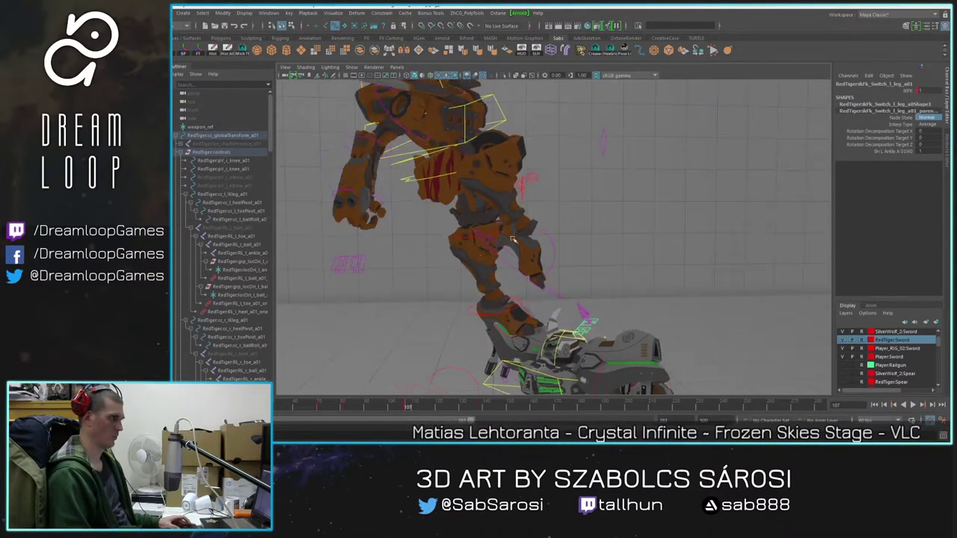
left_click_drag(482, 254, 465, 234, "alt")
left_click(611, 163)
left_click_drag(609, 184, 582, 164)
left_click_drag(438, 405, 408, 404)
left_click_drag(517, 261, 523, 357, "alt")
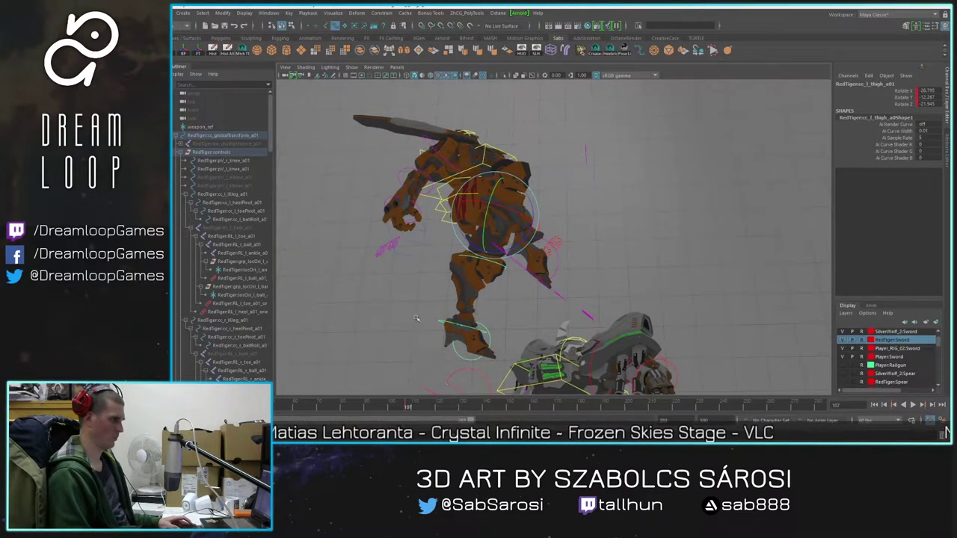
Step: Scrub and play the animation past frame 115 to review RedTiger's leg motion through the leap and flip
left_click_drag(423, 342, 423, 308, "alt")
left_click_drag(355, 408, 426, 407)
scroll(564, 194, "down", 3)
scroll(564, 194, "down", 3)
middle_click_drag(564, 194, 559, 222, "alt")
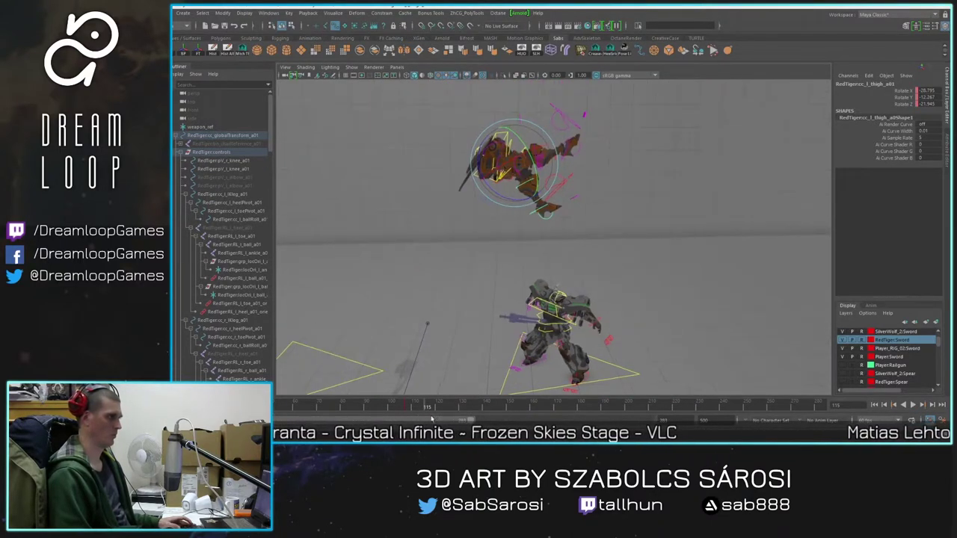
left_click_drag(414, 406, 433, 418)
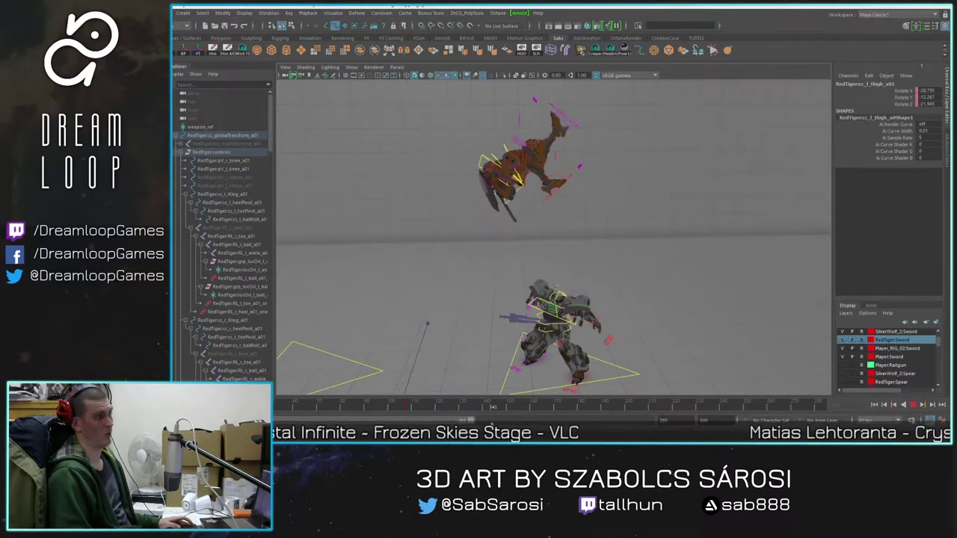
Step: Scrub and play between about frames 109 and 144 to examine RedTiger's leg motion during the flip
left_click_drag(508, 425, 430, 417)
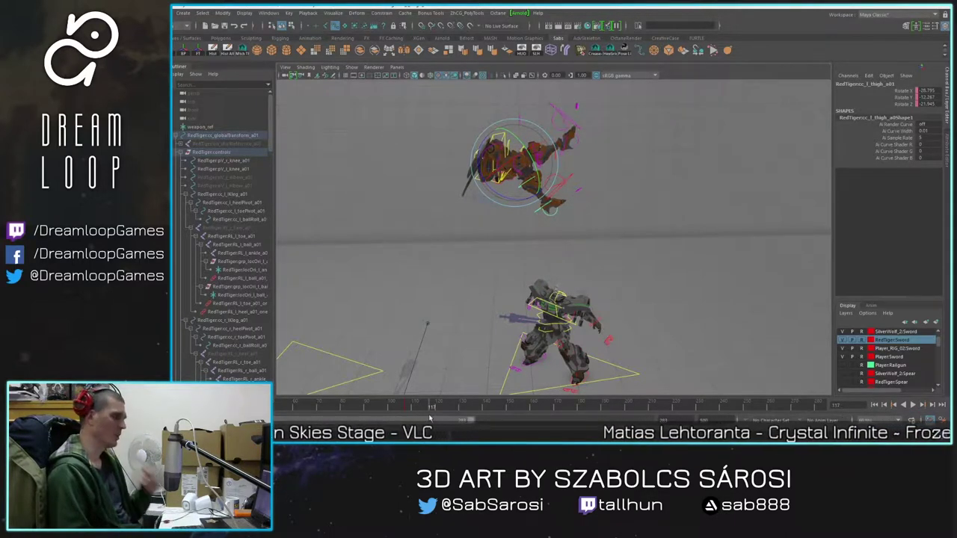
left_click_drag(412, 407, 426, 408)
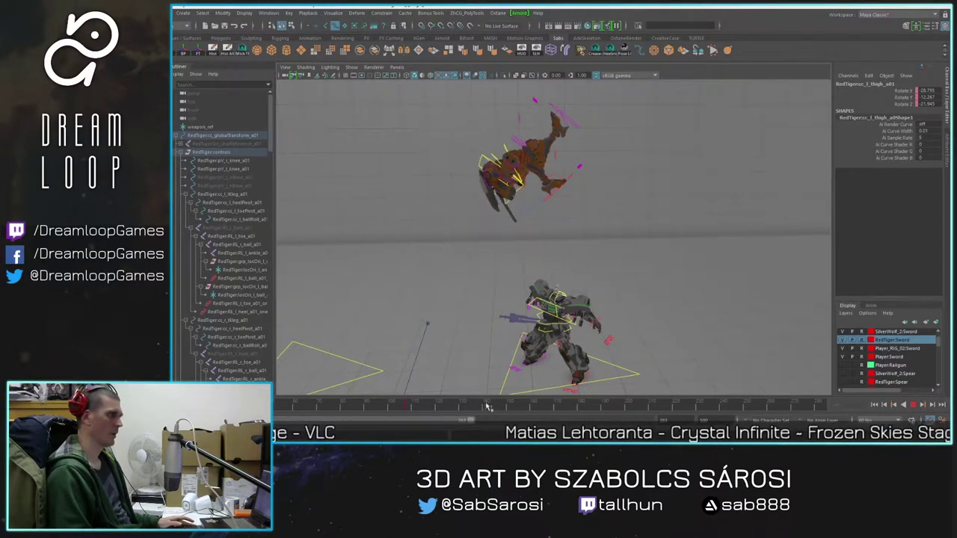
left_click_drag(453, 404, 443, 383)
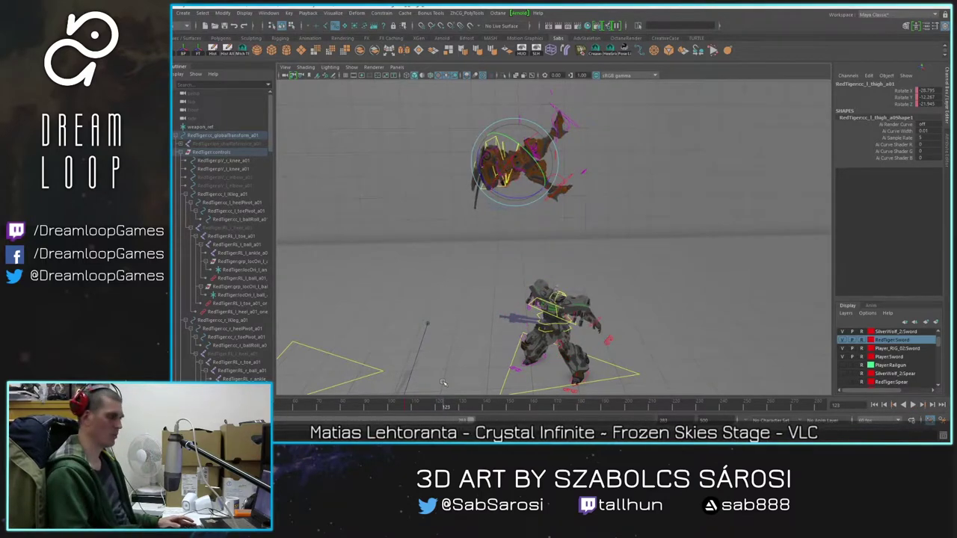
left_click(416, 408)
left_click_drag(415, 409, 461, 409)
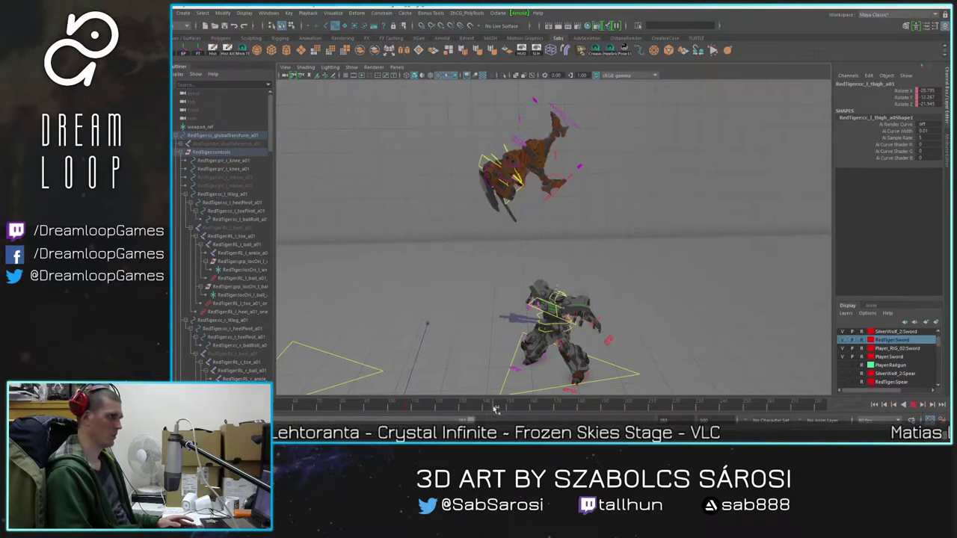
left_click(423, 404)
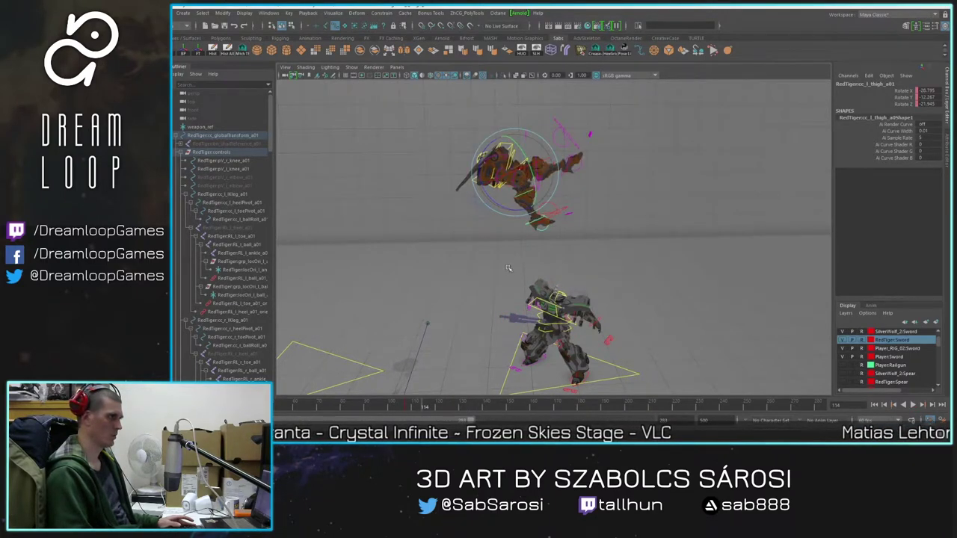
Step: Delete the left leg switch's IkFk key between frames 134 and 145 so RedTiger's left leg stays in FK
scroll(601, 125, "up", 2)
left_click(599, 110)
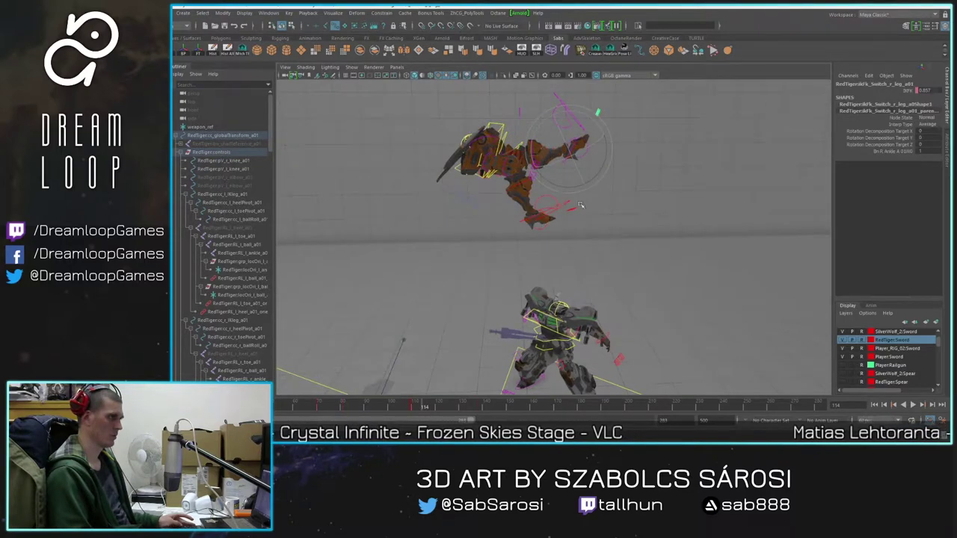
left_click(575, 209)
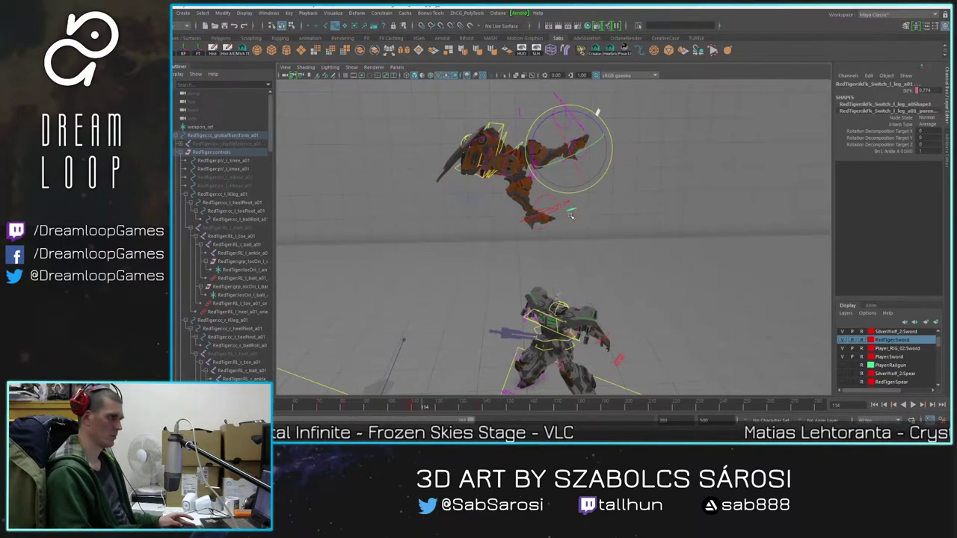
left_click(607, 231)
left_click(574, 209)
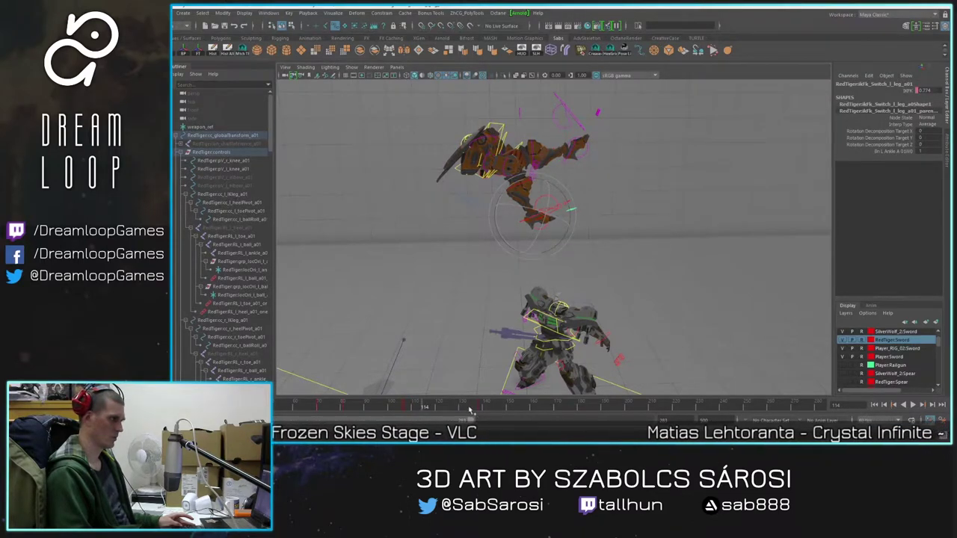
left_click_drag(472, 408, 495, 407, "shift")
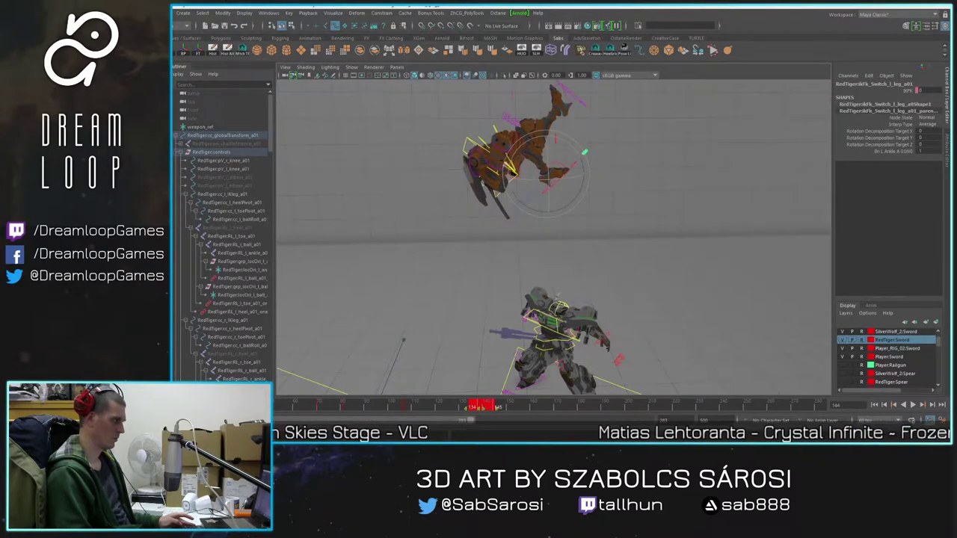
left_click(412, 332)
left_click_drag(444, 406, 471, 409)
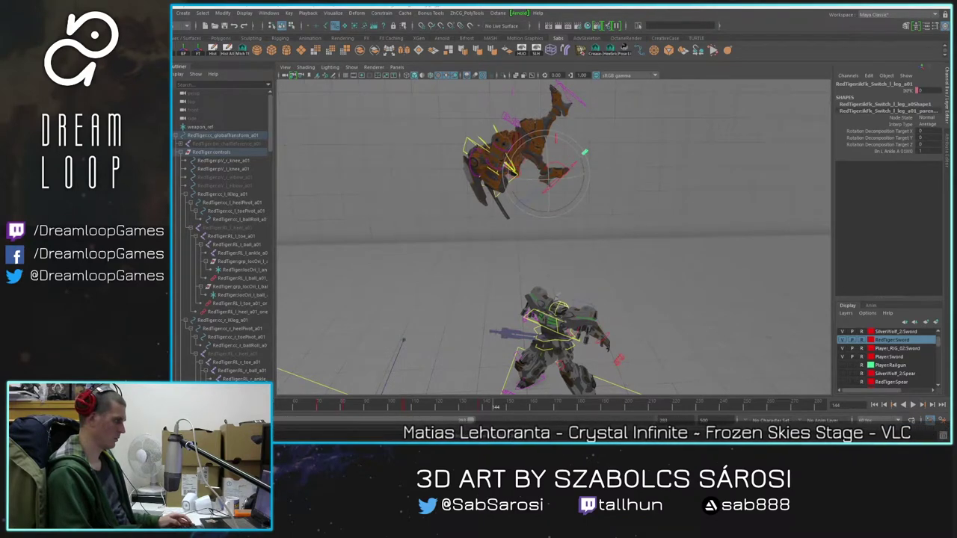
key("ctrl+z")
Step: Remove the matching late IkFk key from RedTiger's right leg switch so that leg also stays in FK
middle_click_drag(570, 183, 568, 306, "alt")
scroll(553, 171, "up", 2)
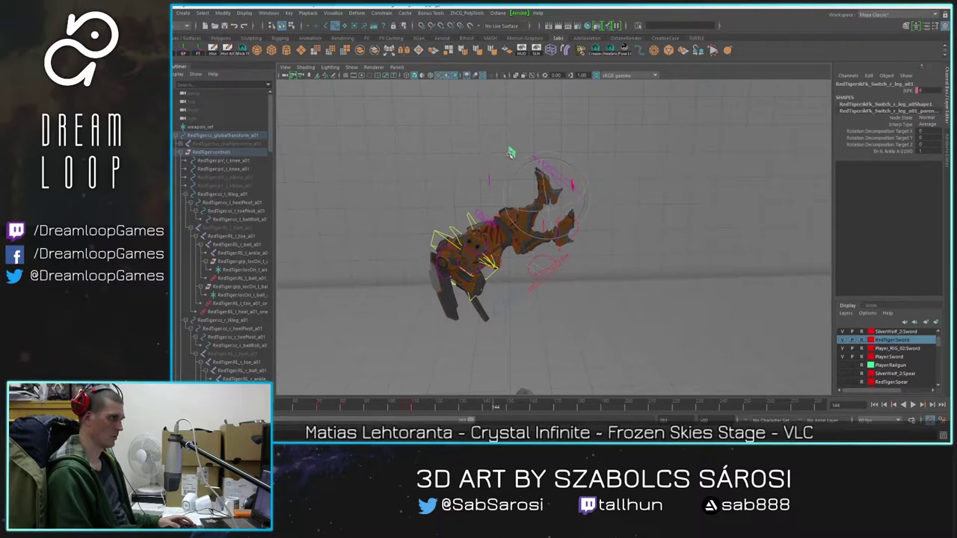
key("ctrl+z")
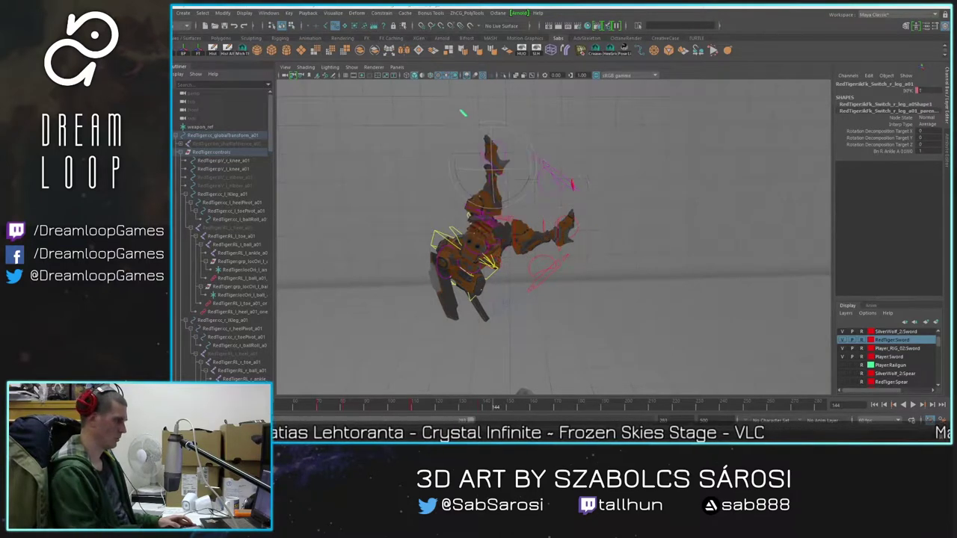
Step: At frame 157, rotate RedTiger's centre-of-gravity control further around Z to continue the flip, and play back the result
left_click_drag(423, 409, 374, 408)
key("alt+v")
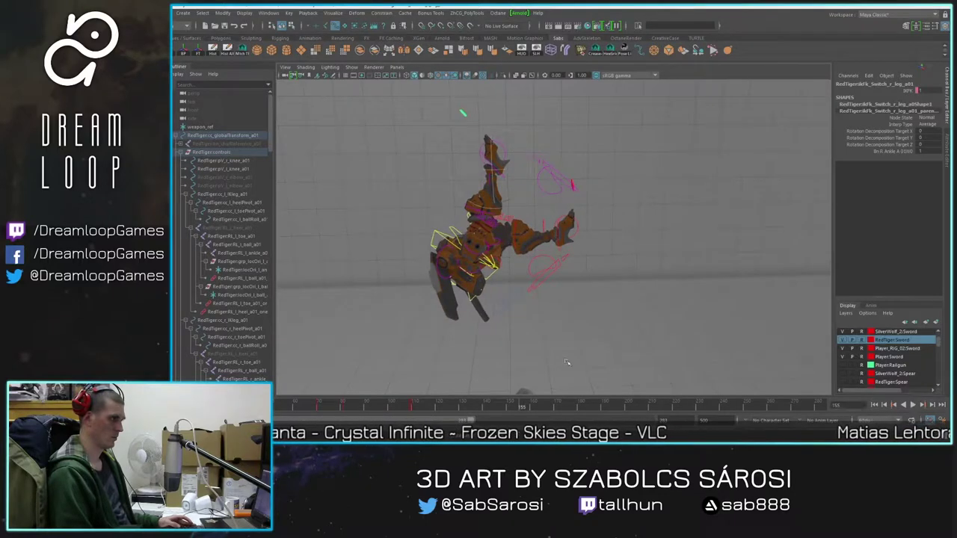
mouse_move(496, 286)
left_mouse_down("alt")
mouse_move(553, 268)
mouse_move(507, 277)
left_mouse_up("alt")
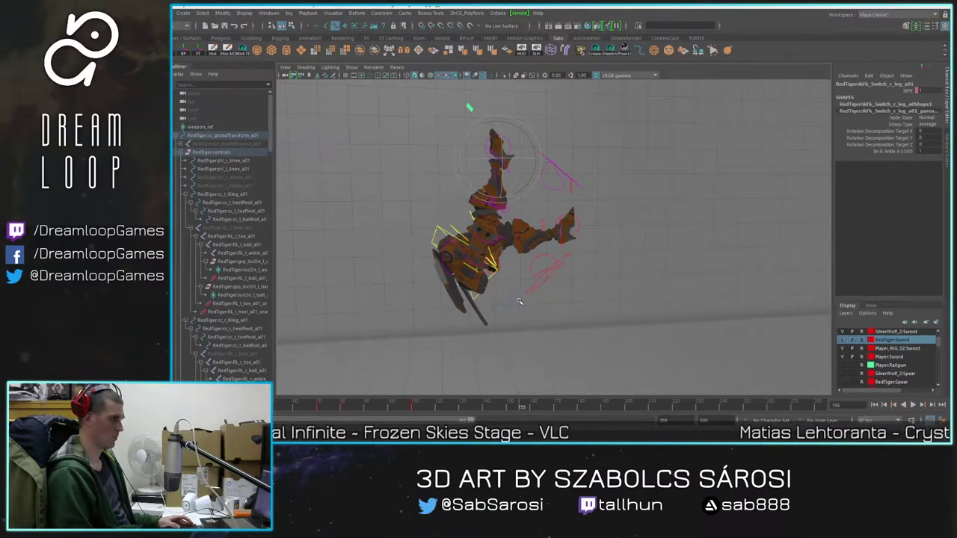
left_click(516, 304)
left_click_drag(432, 408, 497, 423)
key("alt+v")
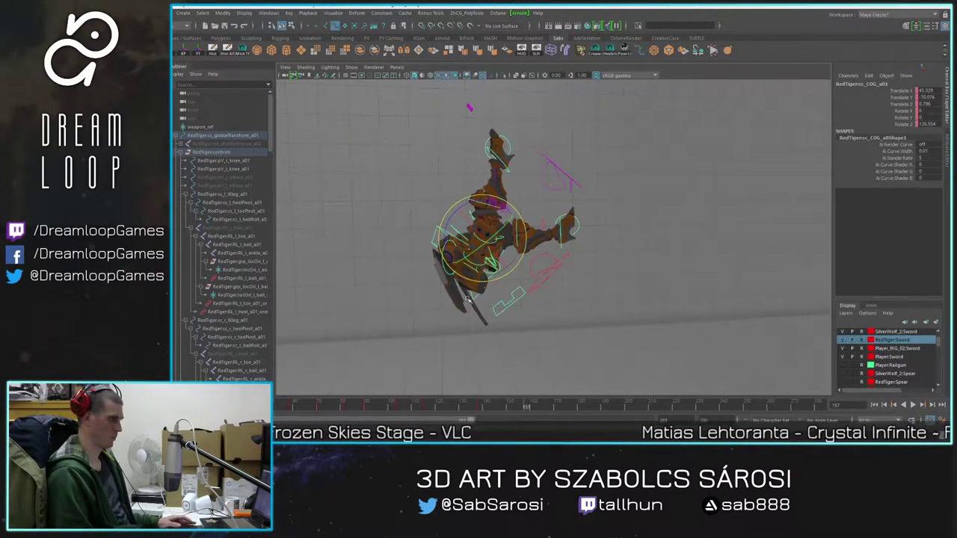
left_click_drag(449, 222, 571, 413)
key("alt+v")
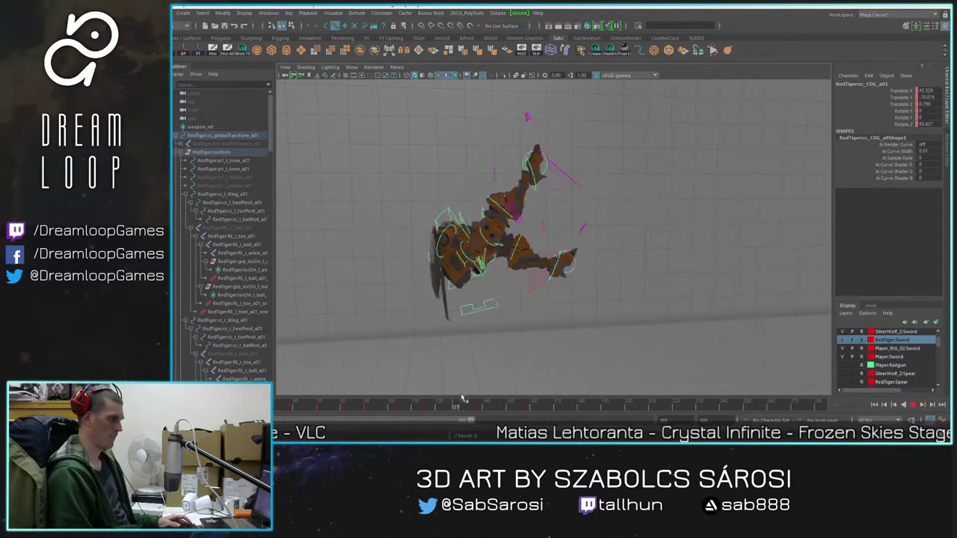
key("alt+v")
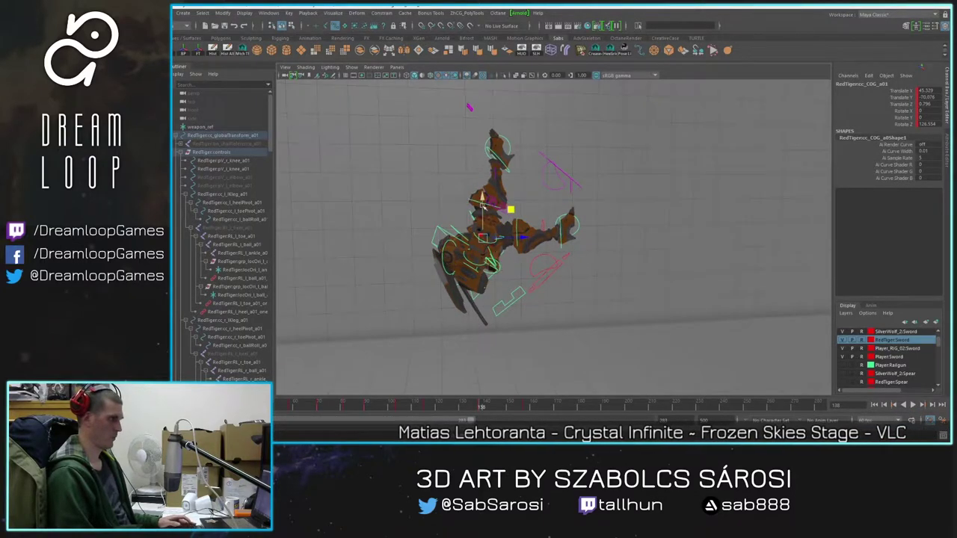
Step: Raise RedTiger's centre-of-gravity control at frame 138 to lift the peak of the leap, and replay the jump
left_click_drag(485, 196, 485, 131)
scroll(482, 150, "down", 5)
left_click_drag(430, 347, 457, 379, "alt")
left_click(319, 405)
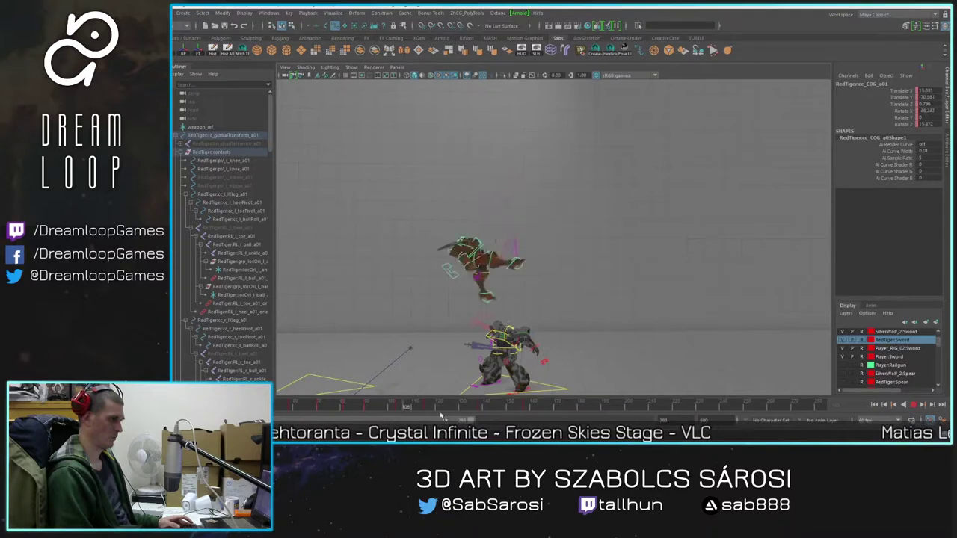
scroll(491, 309, "up", 4)
middle_click_drag(449, 208, 496, 251, "alt")
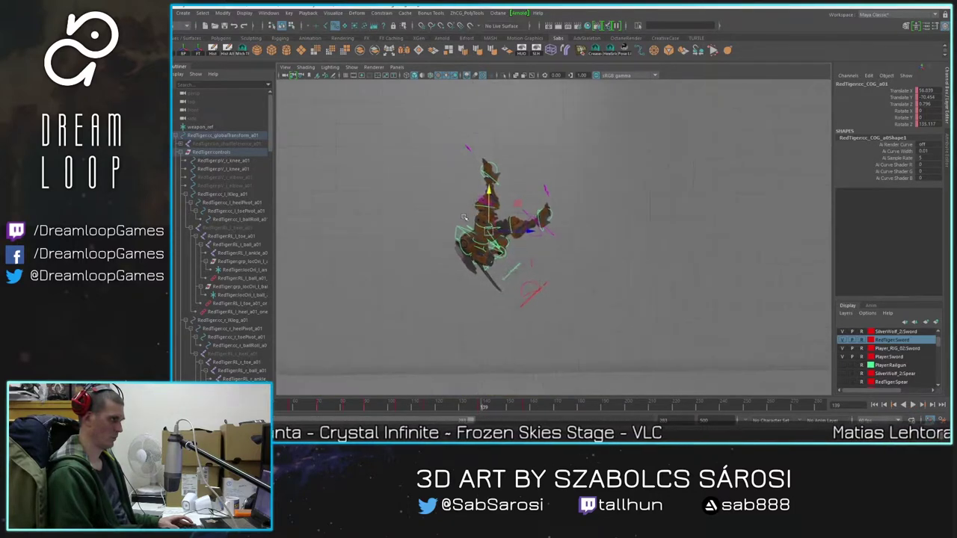
scroll(496, 251, "up", 3)
left_click(497, 249)
scroll(496, 250, "up", 3)
left_click_drag(496, 250, 540, 250, "alt")
left_click(520, 230)
key("space")
key("space")
scroll(556, 275, "down", 4)
key("e")
left_click_drag(465, 260, 470, 286)
key("ctrl+z")
key("ctrl+z")
key("space")
key("space")
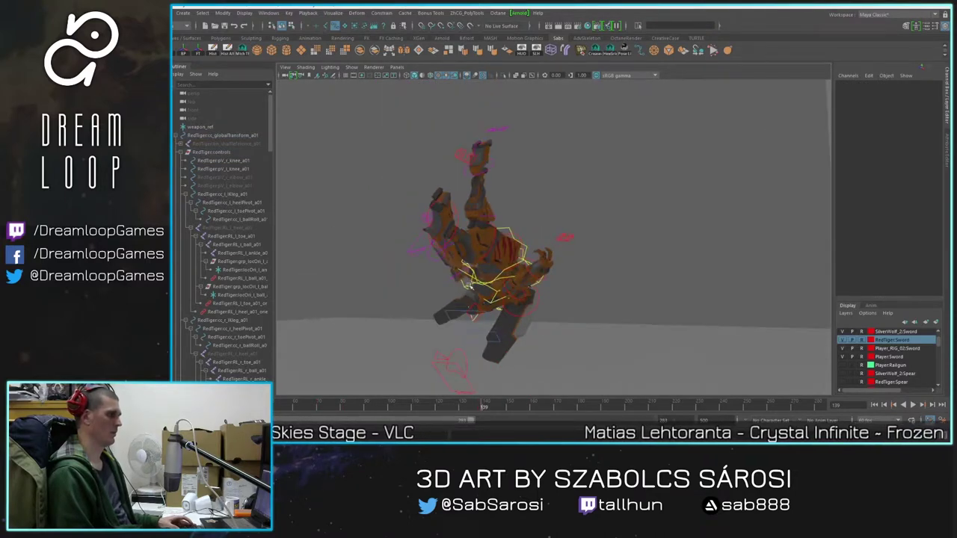
Step: At frame 139, rotate RedTiger's left thigh control to about 6.6 degrees in Y and 28 degrees in Z
left_click(520, 240)
left_click_drag(514, 251, 499, 187, "alt")
left_click_drag(499, 186, 551, 226, "alt")
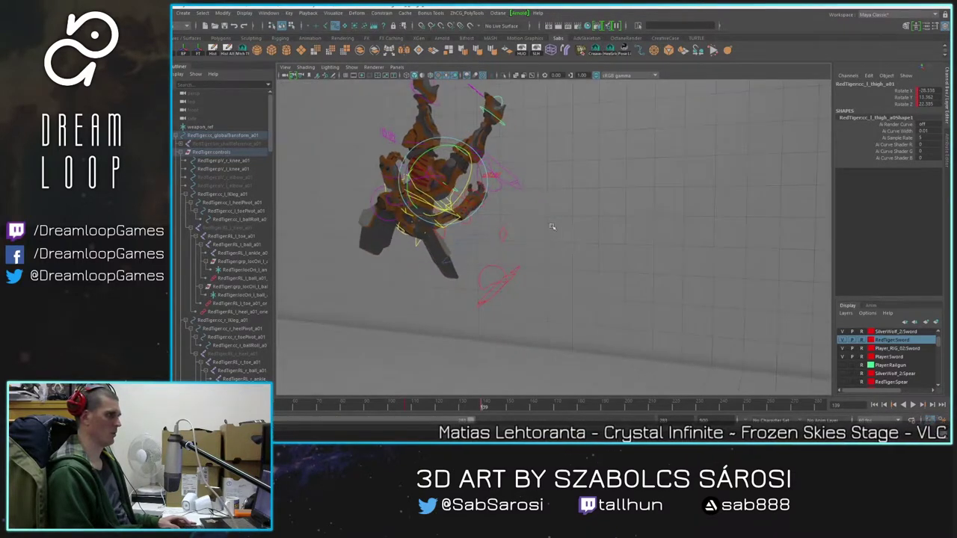
left_click_drag(449, 157, 445, 155)
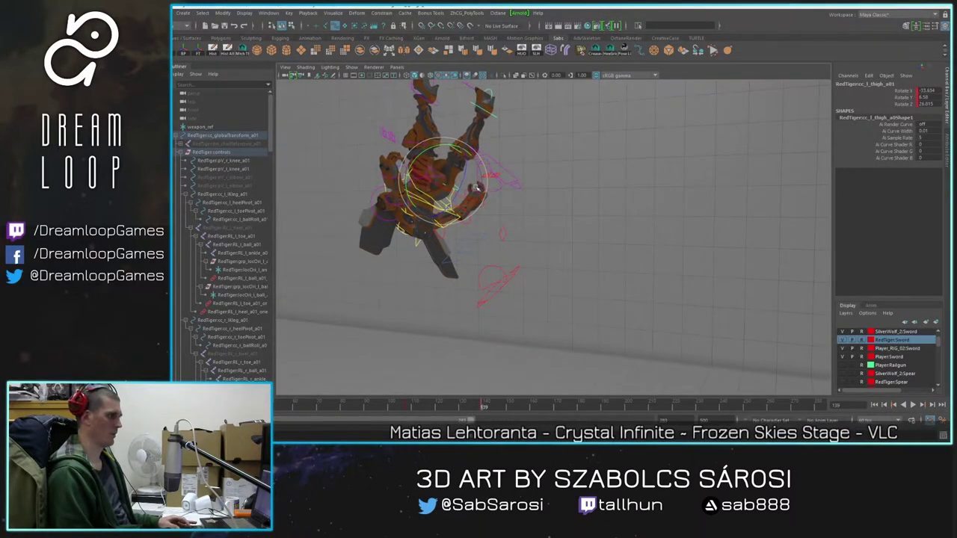
left_click_drag(476, 188, 479, 181, "alt")
Step: Bend RedTiger's left knee control at frame 139 to about -69 degrees in Z
left_click(563, 187)
left_click(470, 155)
left_click_drag(499, 153, 488, 349)
Step: Scrub and play from the run-up near frame 63 to frame 163, examining RedTiger's jump and SilverWolf's stance below
left_click_drag(487, 409, 378, 409)
left_click_drag(489, 274, 475, 293, "alt")
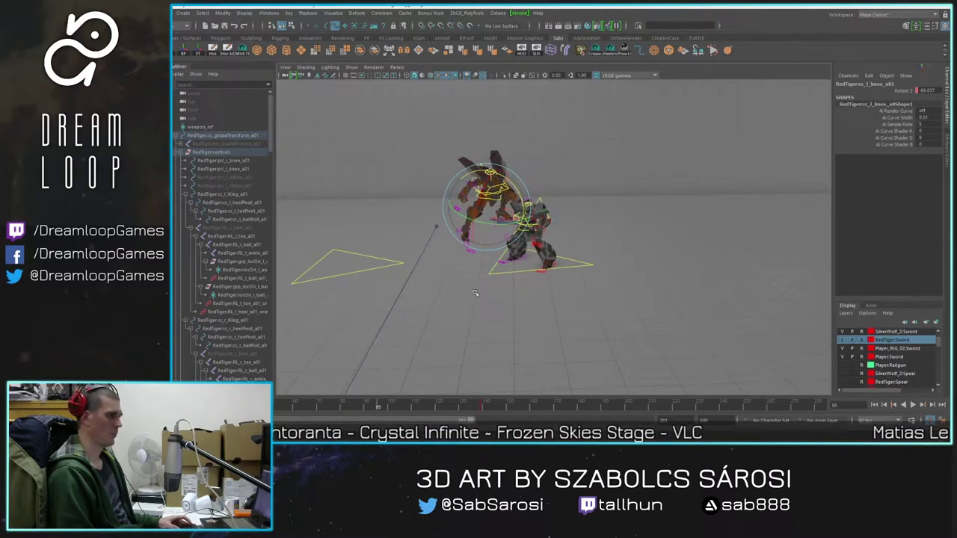
left_click_drag(397, 406, 441, 410)
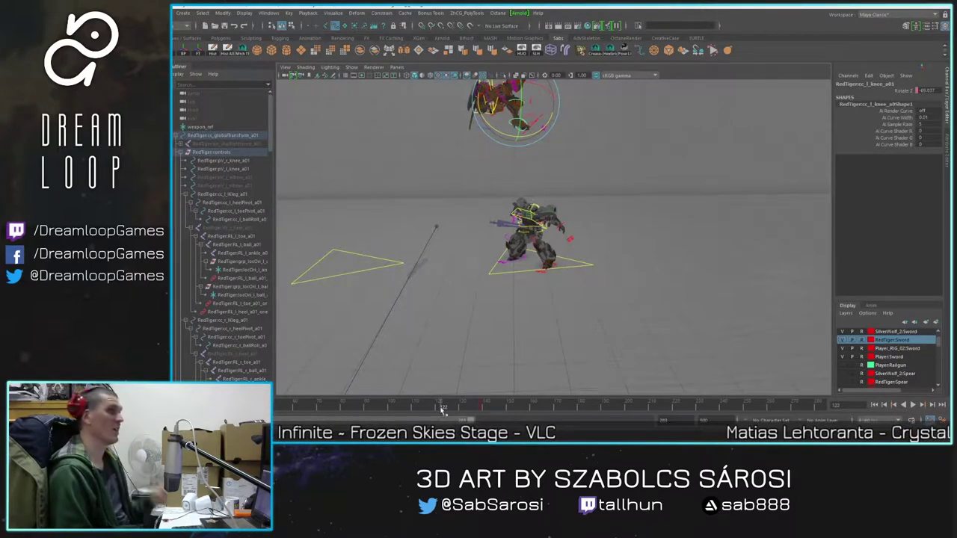
left_click_drag(444, 407, 393, 402)
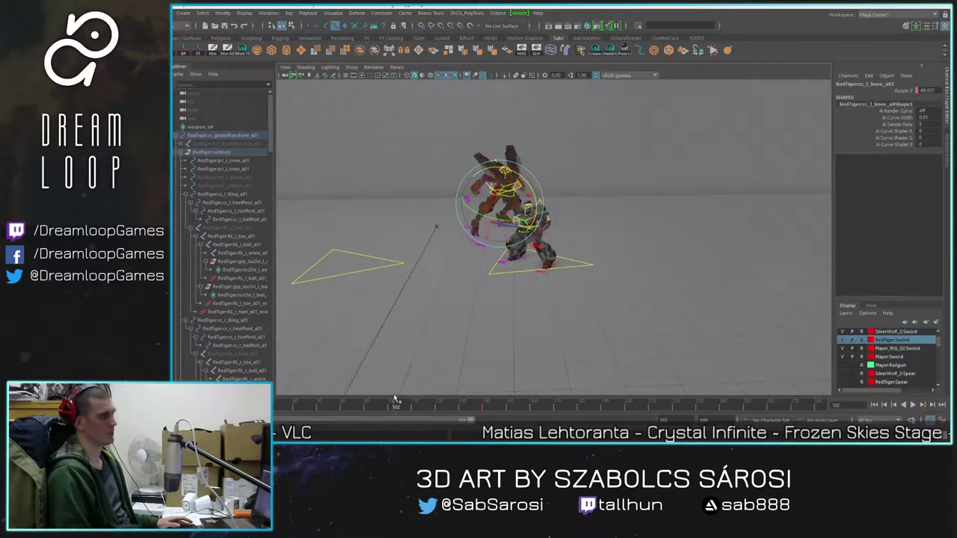
left_click_drag(406, 409, 371, 419)
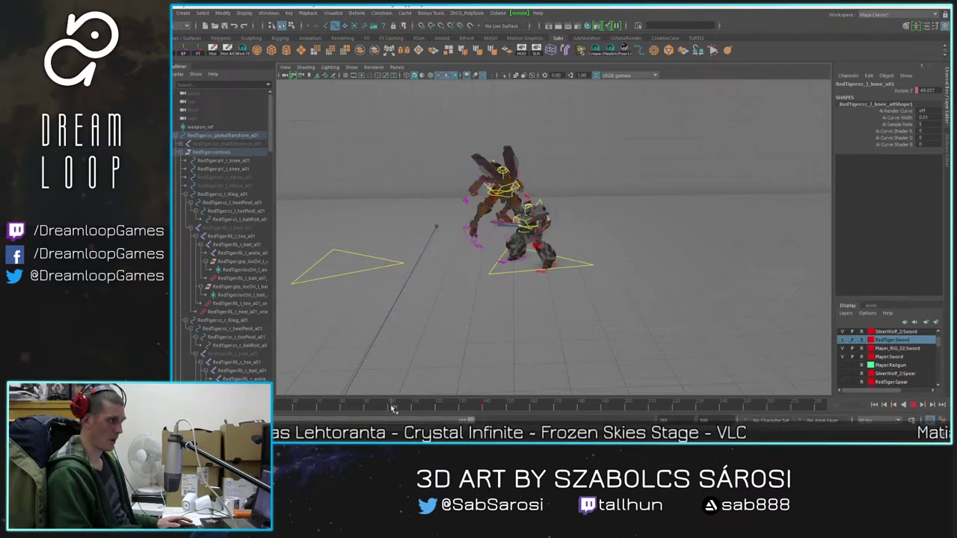
left_click(402, 407)
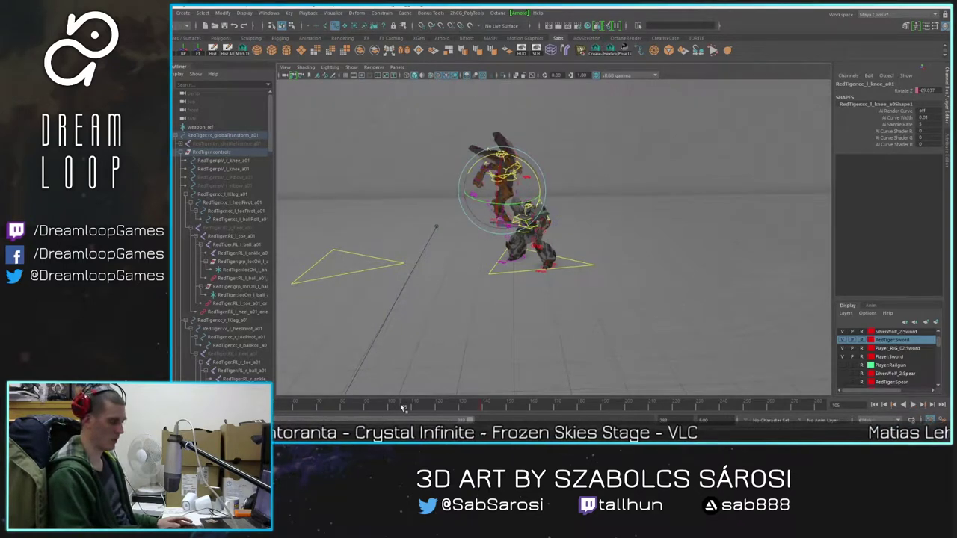
mouse_move(394, 411)
left_mouse_down()
mouse_move(405, 410)
mouse_move(382, 410)
mouse_move(414, 411)
mouse_move(374, 408)
mouse_move(415, 408)
mouse_move(363, 405)
mouse_move(418, 405)
mouse_move(336, 400)
mouse_move(457, 406)
mouse_move(298, 406)
mouse_move(501, 406)
mouse_move(342, 403)
mouse_move(355, 394)
mouse_move(410, 407)
mouse_move(335, 390)
mouse_move(432, 394)
mouse_move(418, 404)
mouse_move(451, 413)
mouse_move(361, 407)
mouse_move(409, 418)
mouse_move(487, 413)
mouse_move(293, 423)
mouse_move(438, 420)
mouse_move(302, 418)
left_mouse_up()
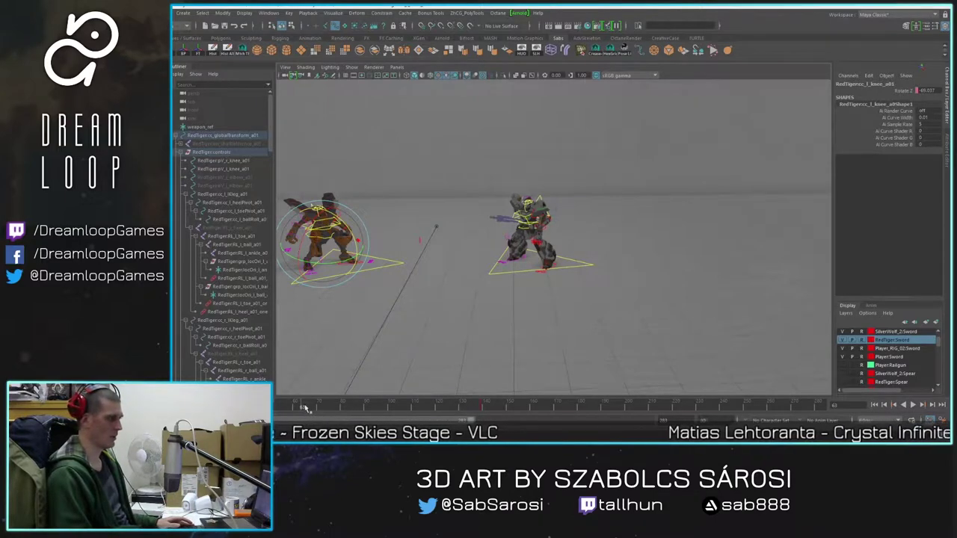
key("alt+v")
left_click(333, 408)
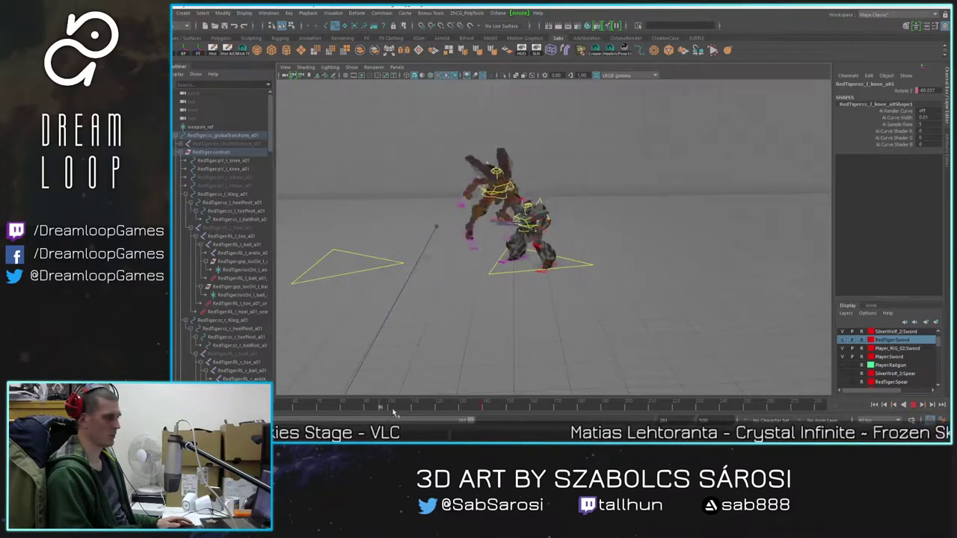
left_click_drag(533, 253, 539, 278, "alt")
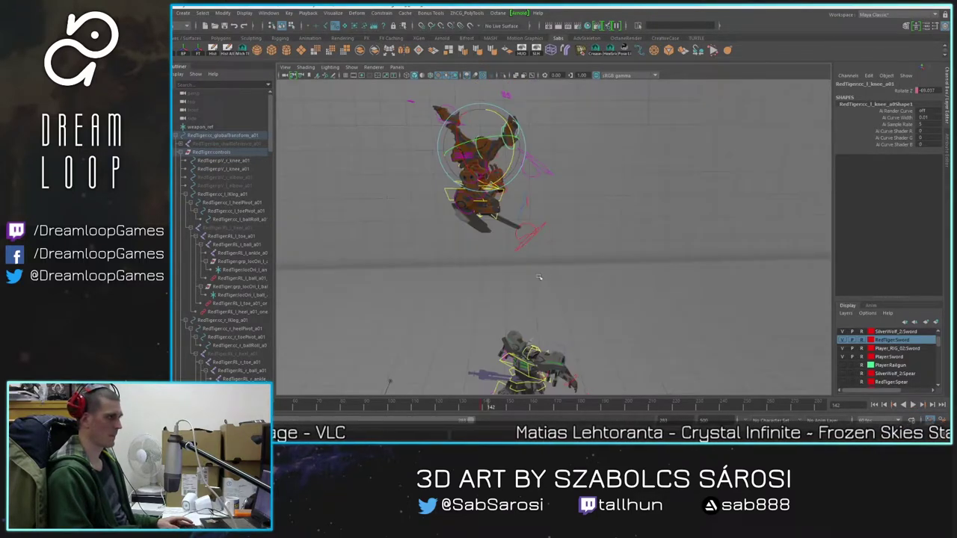
left_click_drag(461, 410, 542, 414)
middle_click_drag(550, 382, 536, 314, "alt")
left_click_drag(544, 351, 526, 343, "alt")
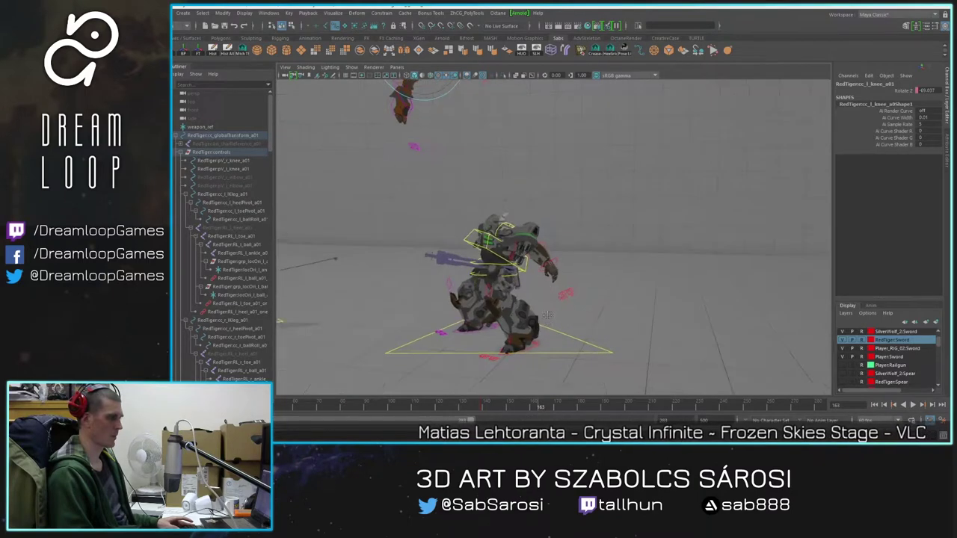
middle_click_drag(525, 343, 530, 316, "alt")
left_click_drag(528, 315, 523, 303, "alt")
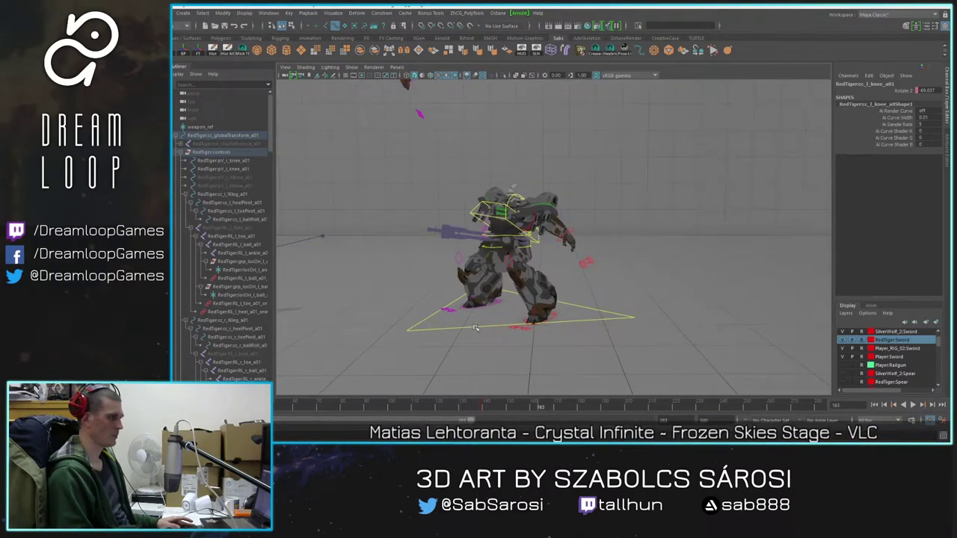
Step: At frame 111, move SilverWolf's centre-of-gravity control to about -14.3, 6.3, -11.9 and rotate it about -14 degrees in Y and 59 in Z
left_click(539, 239)
key("alt+v")
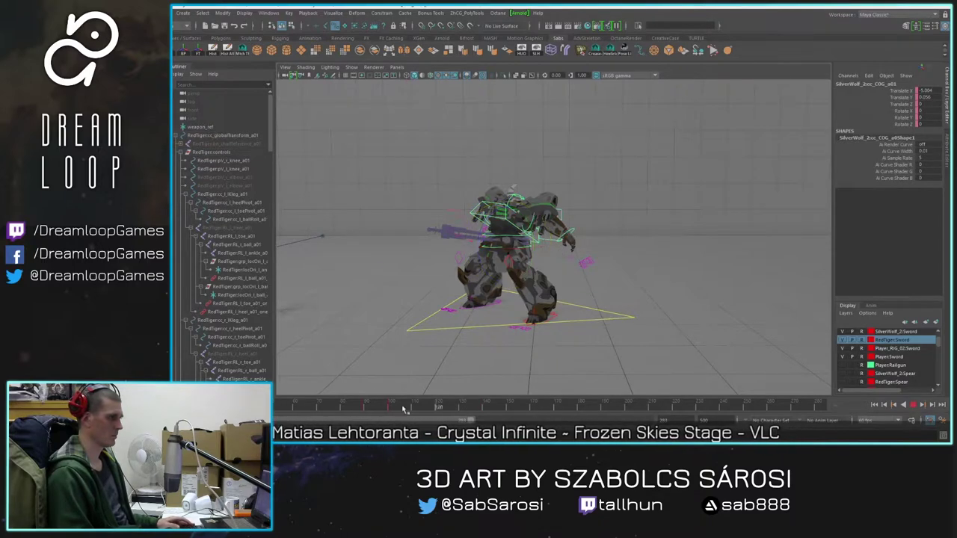
key("alt+v")
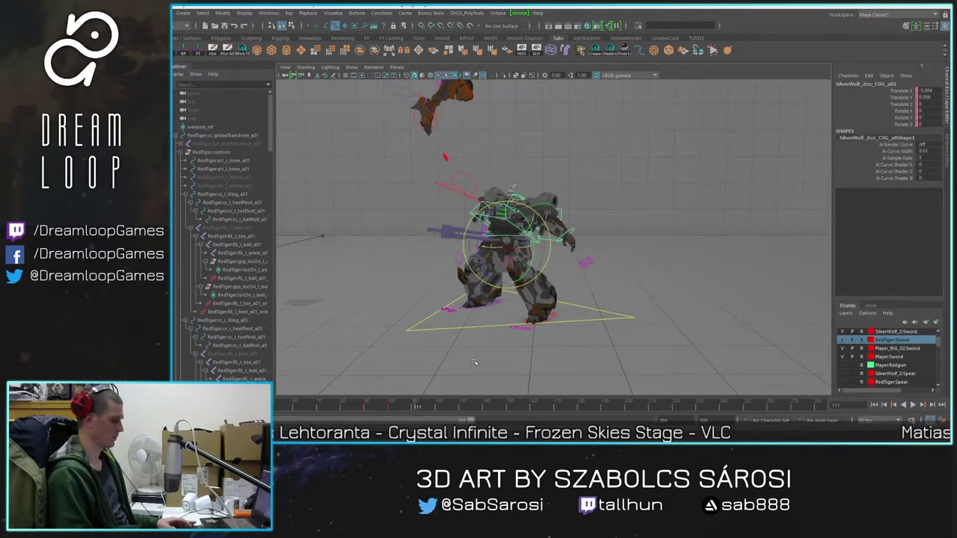
key("w")
left_click_drag(504, 202, 533, 248)
key("e")
left_click_drag(491, 261, 587, 293)
key("w")
left_click_drag(418, 410, 441, 414)
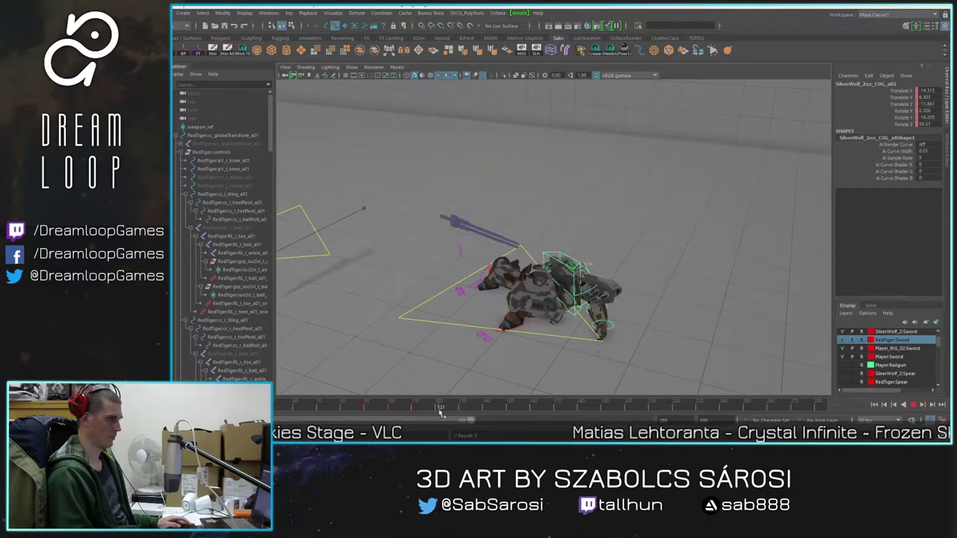
Step: At frame 121, stand the sword upright over SilverWolf's back by rotating weapon_ref to about 195, -62.4, -197.8 degrees
left_click(449, 218)
middle_click_drag(450, 218, 474, 237, "alt")
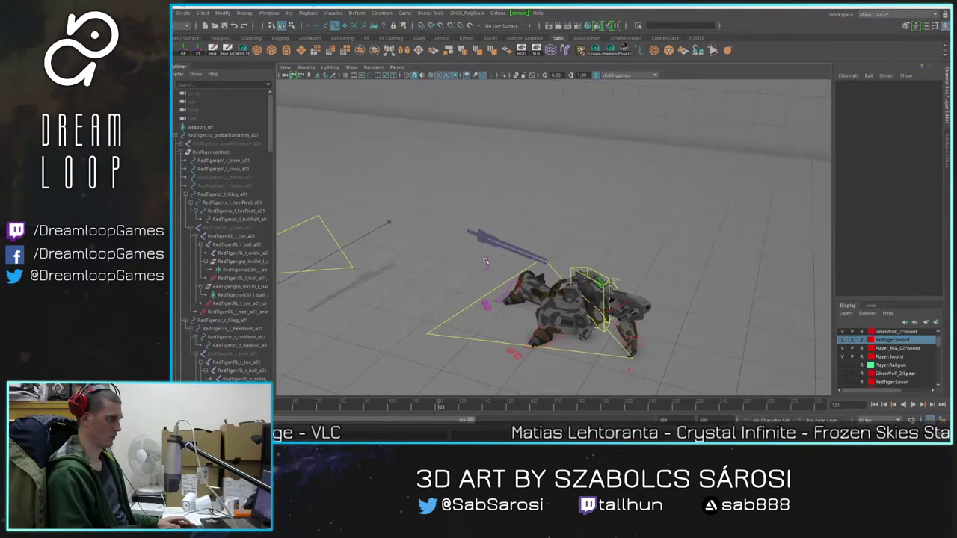
left_click_drag(475, 249, 472, 229, "alt")
right_click_drag(471, 230, 508, 255, "alt")
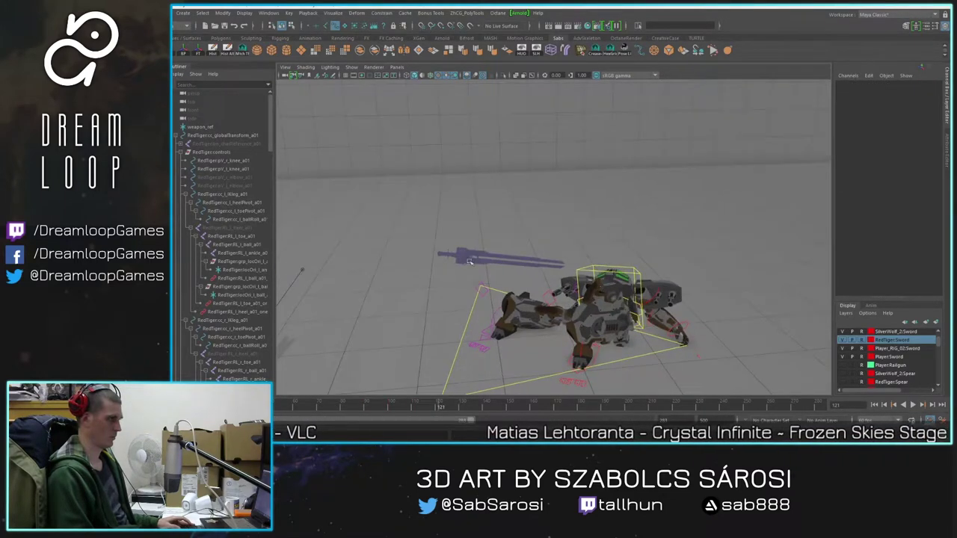
left_click(200, 127)
key("e")
left_click_drag(471, 225, 623, 211)
key("w")
left_click_drag(520, 384, 510, 355, "alt")
left_click_drag(446, 410, 354, 412)
key("alt+v")
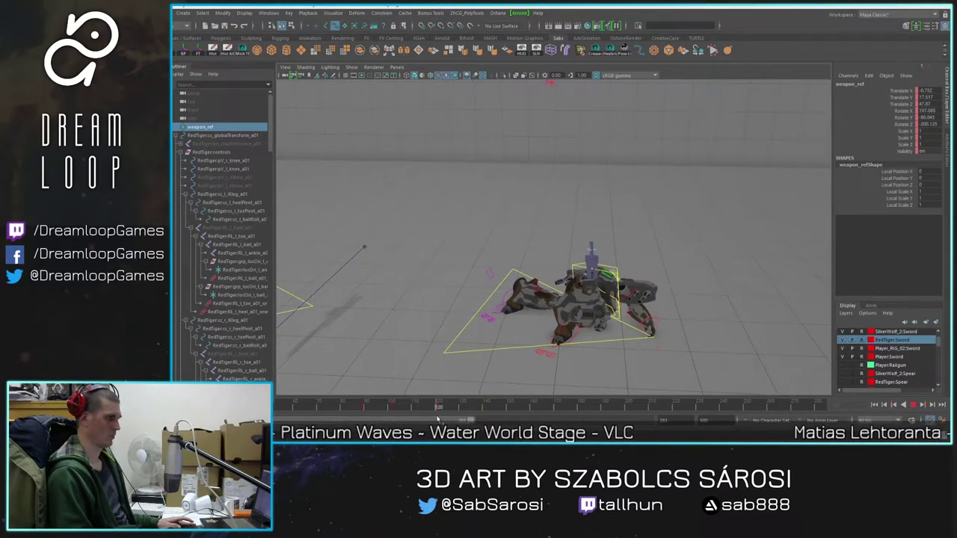
Step: Shift weapon_ref's frame 121 key earlier in time, ahead of frame 113
left_click(618, 277)
left_click_drag(441, 409, 408, 411)
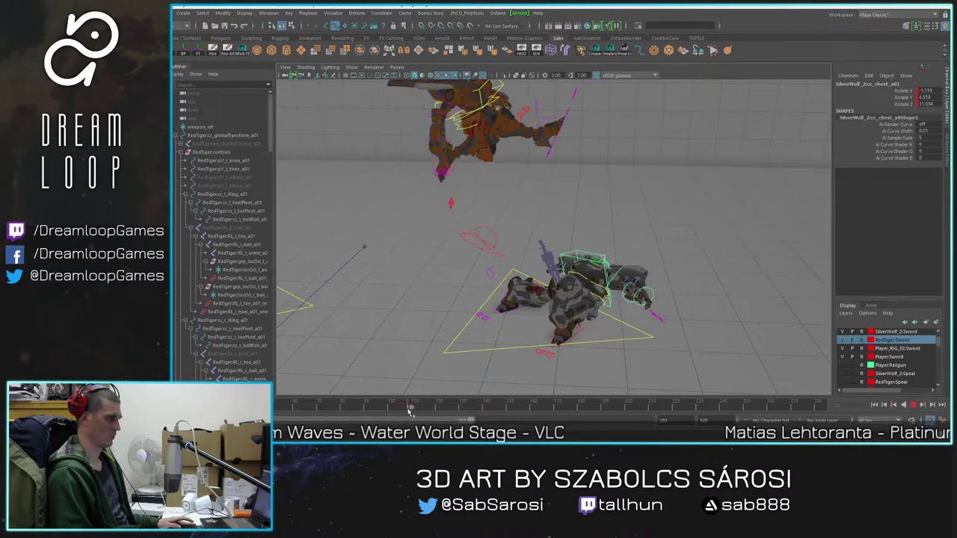
left_click(224, 129)
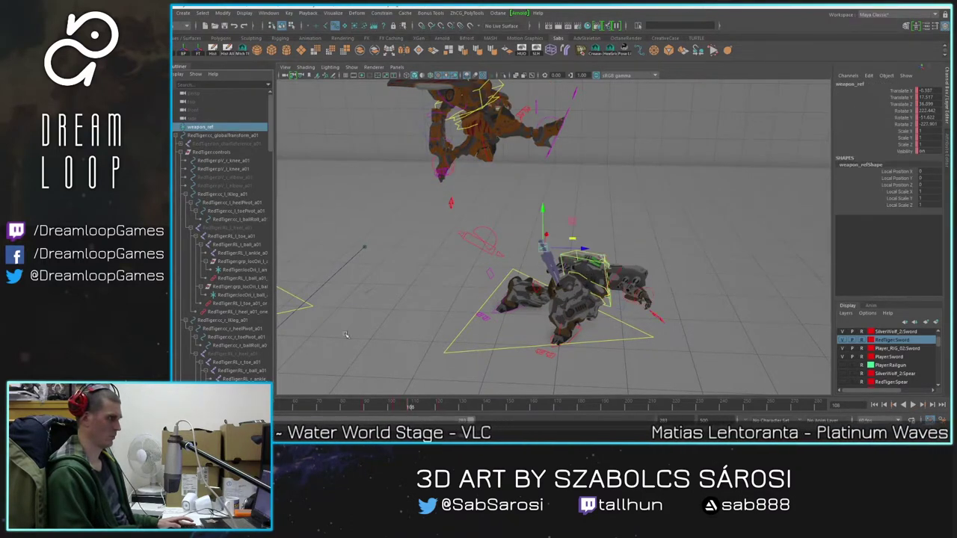
left_click(441, 409)
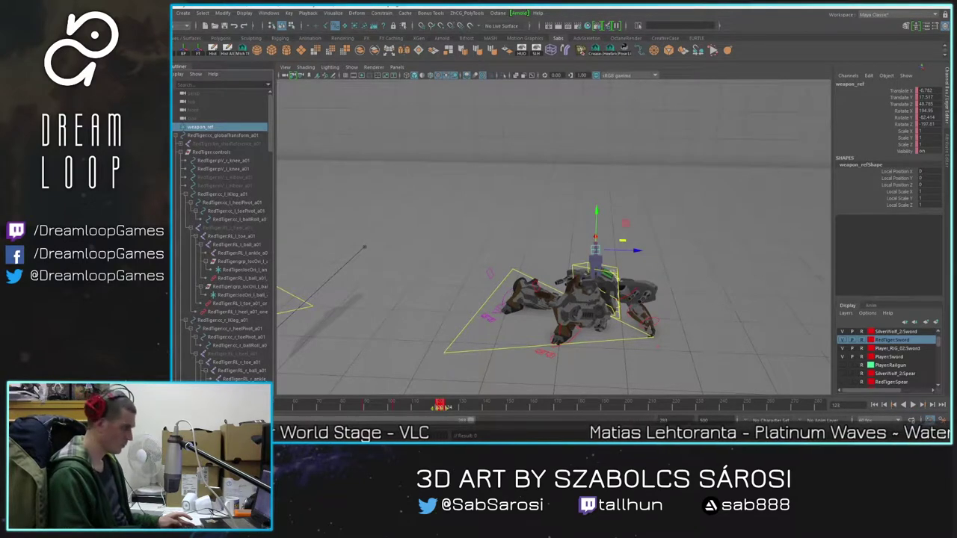
left_click(239, 135)
left_click(232, 128)
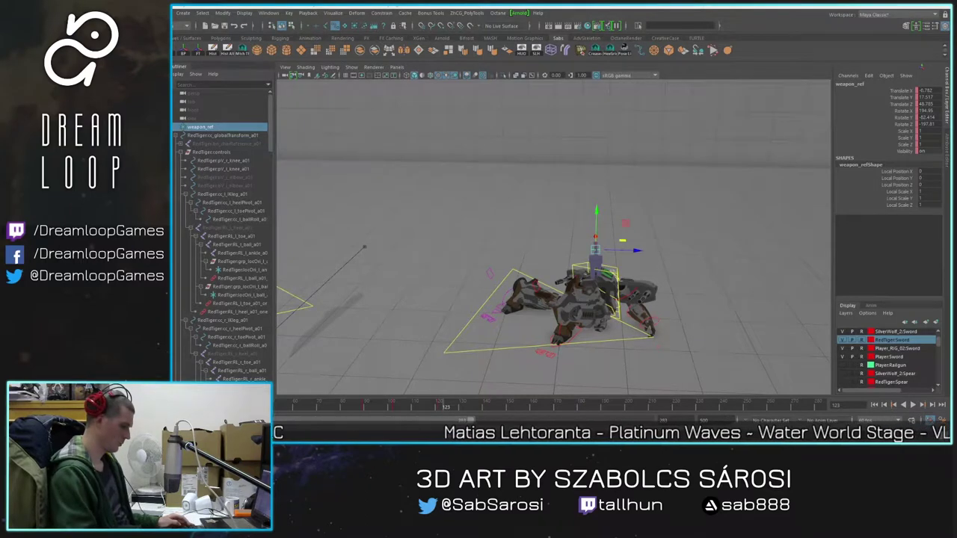
mouse_move(433, 411)
left_mouse_down()
mouse_move(361, 410)
mouse_move(438, 413)
mouse_move(375, 403)
mouse_move(421, 406)
left_mouse_up()
Step: Delay the RedTiger centre-of-gravity key that ends the mid-air flip to about frame 168
scroll(499, 333, "down", 5)
middle_click_drag(498, 333, 499, 360, "alt")
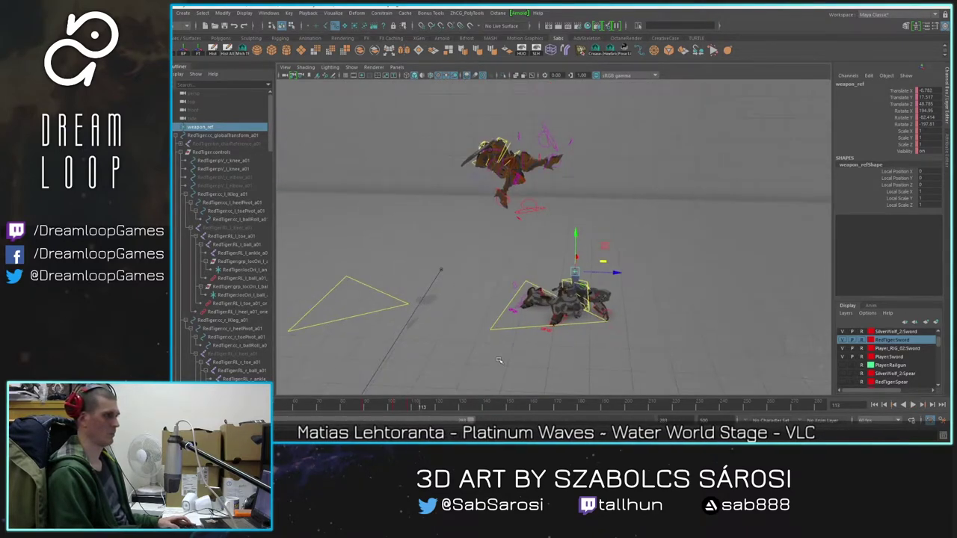
key("alt+v")
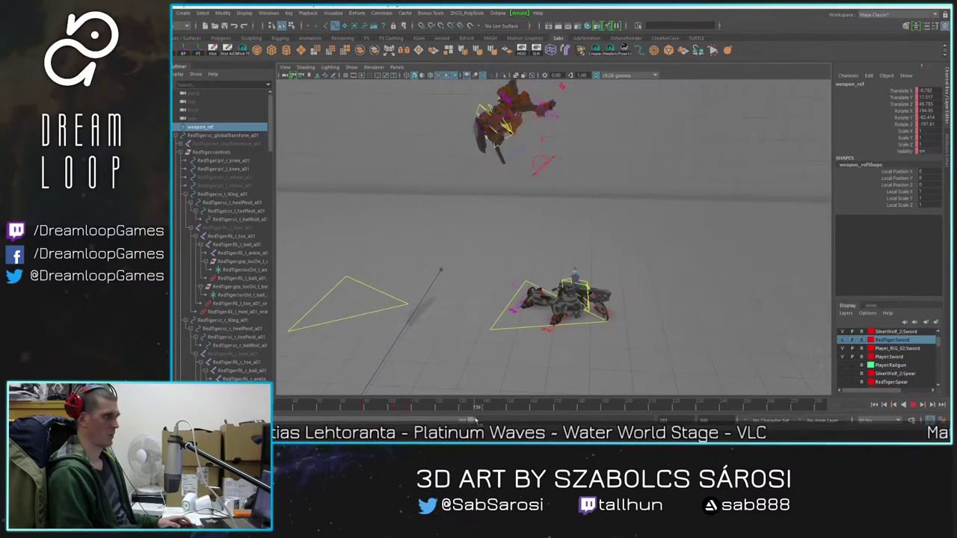
left_click_drag(505, 422, 506, 422)
middle_click_drag(493, 336, 493, 359, "alt")
left_click_drag(381, 410, 514, 417)
left_click(524, 131)
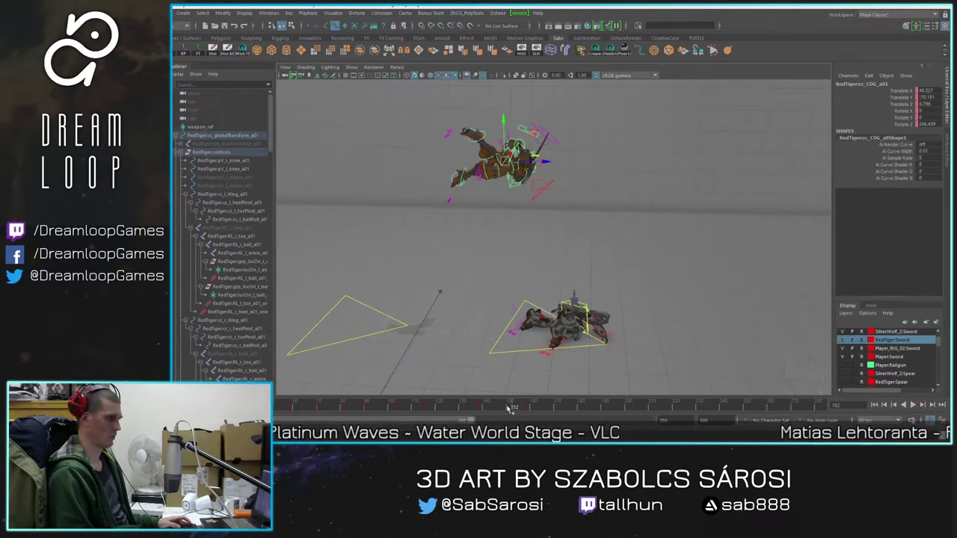
key("alt+v")
mouse_move(517, 408)
left_mouse_down("shift")
mouse_move(534, 408)
mouse_move(433, 406)
mouse_move(555, 417)
left_mouse_up("shift")
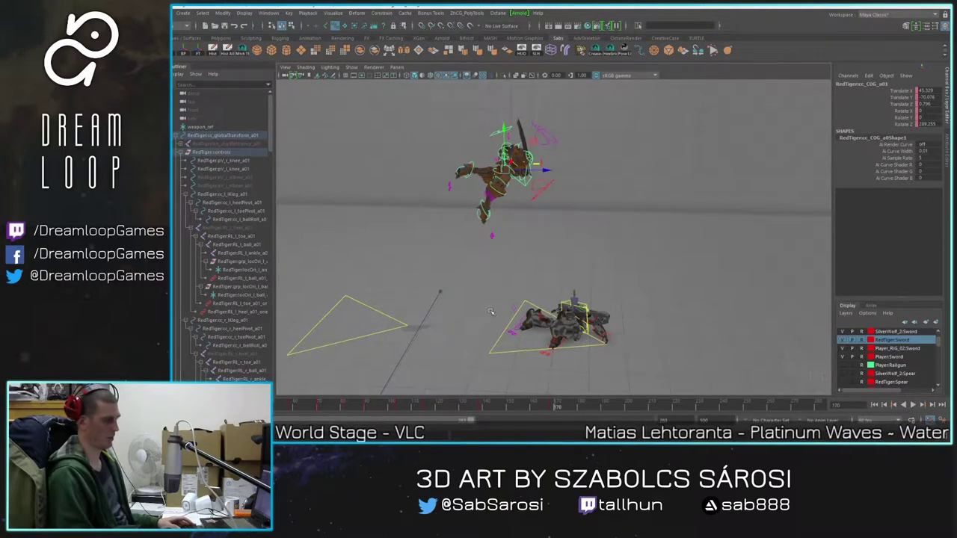
Step: At frame 138, move RedTiger's centre-of-gravity control to about -95 in translate Y
mouse_move(643, 201)
middle_mouse_down("alt")
mouse_move(584, 243)
mouse_move(591, 203)
mouse_move(647, 204)
middle_mouse_up("alt")
scroll(591, 202, "down", 1)
mouse_move(497, 413)
left_mouse_down()
mouse_move(440, 415)
mouse_move(480, 419)
left_mouse_up()
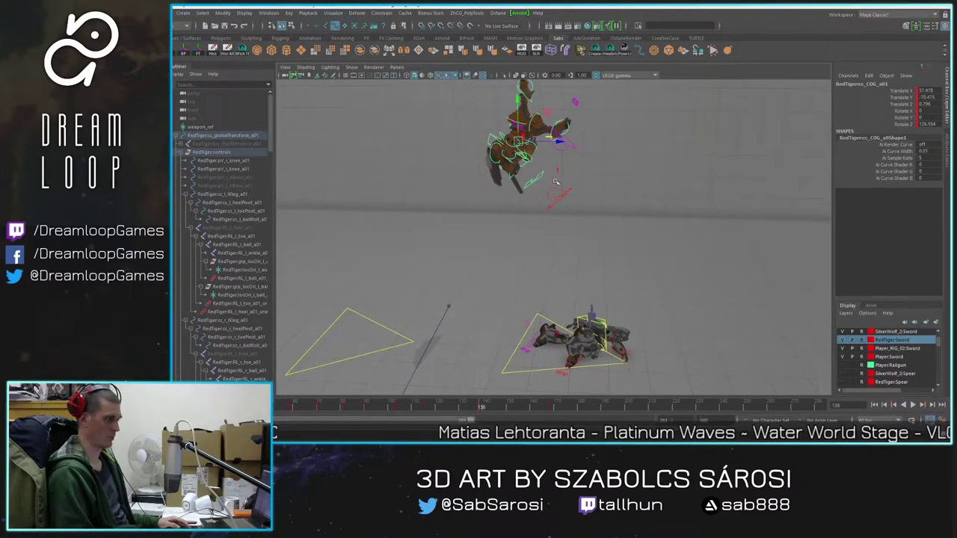
left_click_drag(558, 140, 634, 144)
key("ctrl+z")
left_click_drag(479, 412, 206, 411)
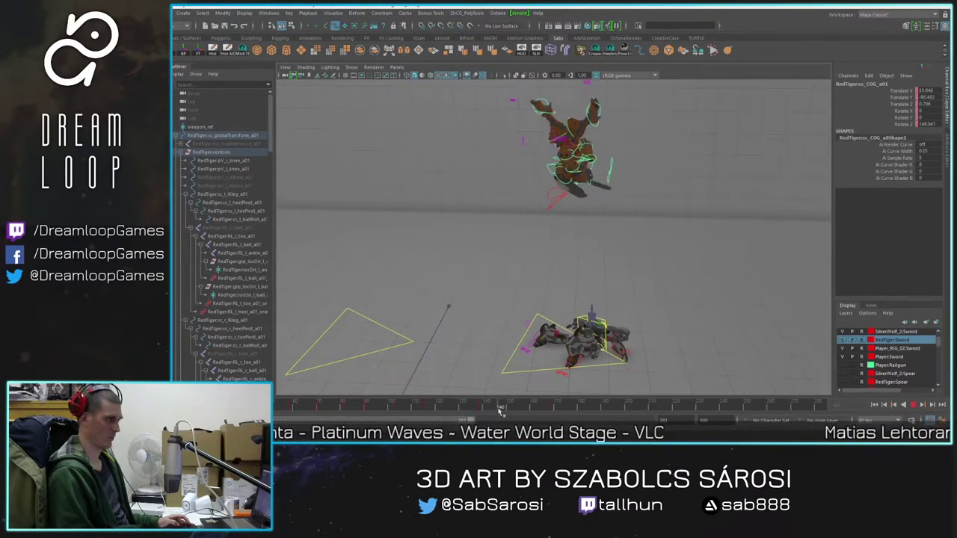
Step: At frame 168, move RedTiger's centre-of-gravity control to about 66.8 in translate X and -95.6 in translate Y
left_click_drag(482, 407, 551, 415)
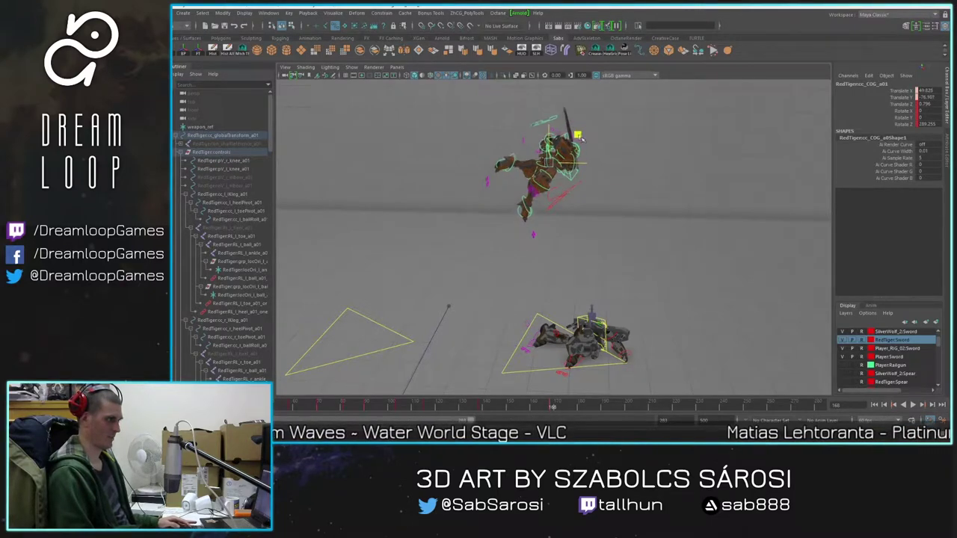
left_click_drag(552, 403, 532, 392)
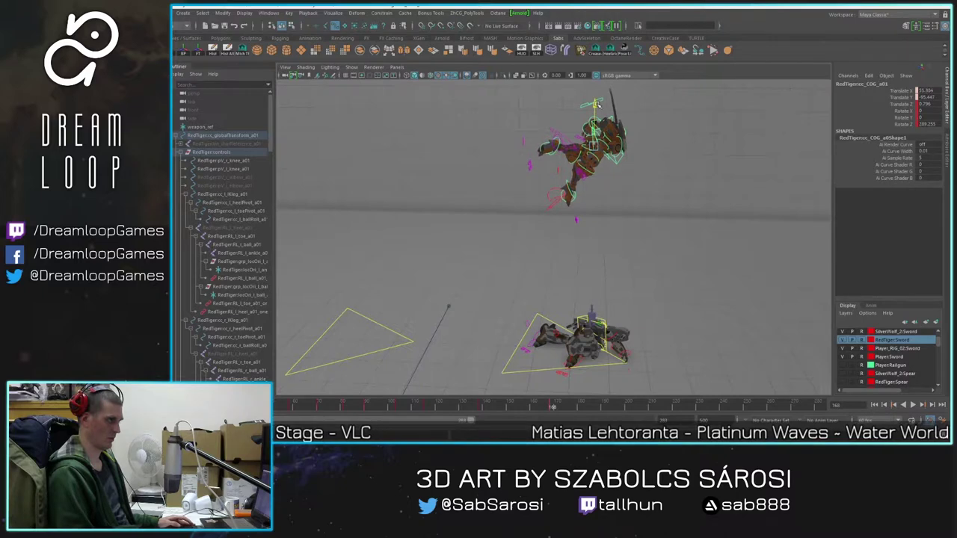
left_click_drag(592, 73, 592, 66)
left_click_drag(551, 408, 286, 408)
left_click(911, 408)
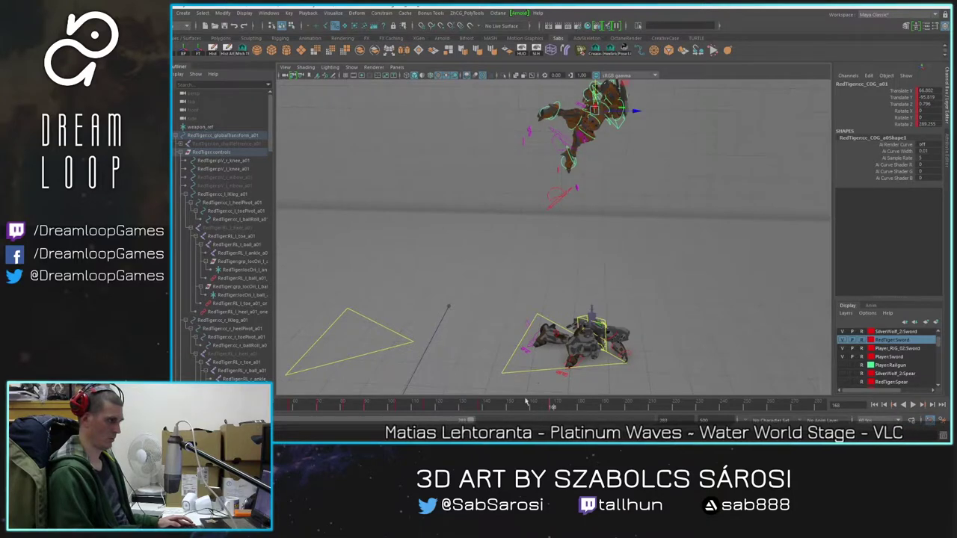
Step: At frame 141, turn RedTiger's centre-of-gravity control to about 173.4 degrees in Z and check the flip's timing
left_click(643, 165)
left_click(630, 95)
key("ctrl+z")
left_click_drag(528, 408, 486, 412)
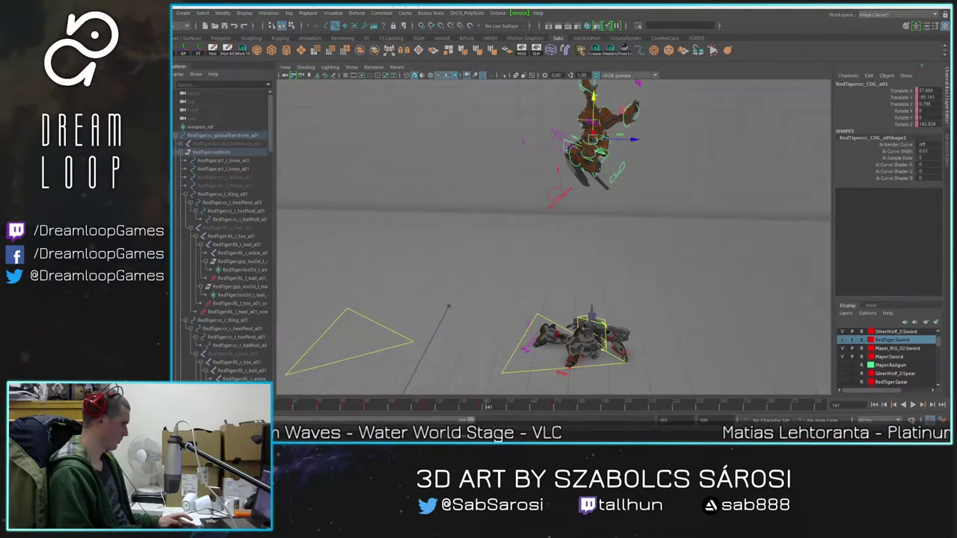
key("ctrl+z")
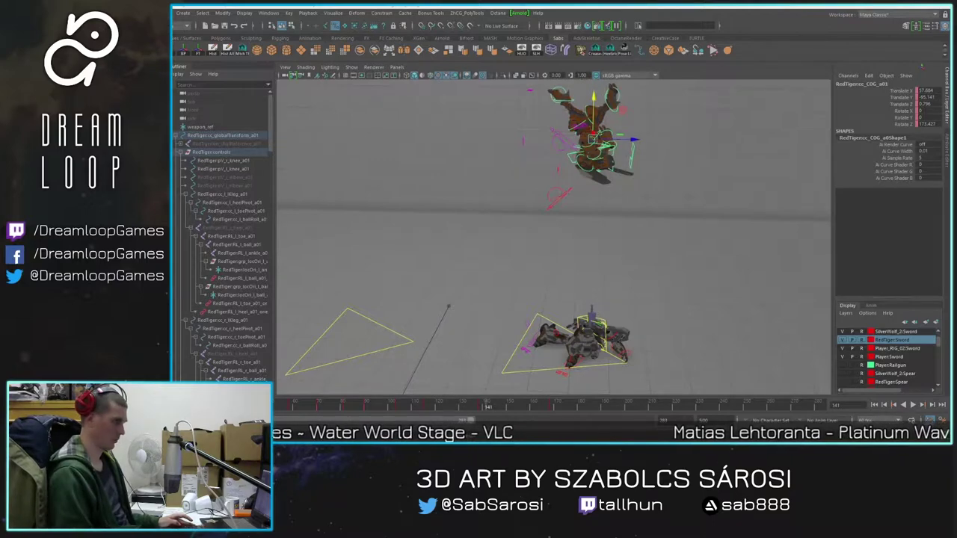
left_click_drag(381, 401, 559, 411)
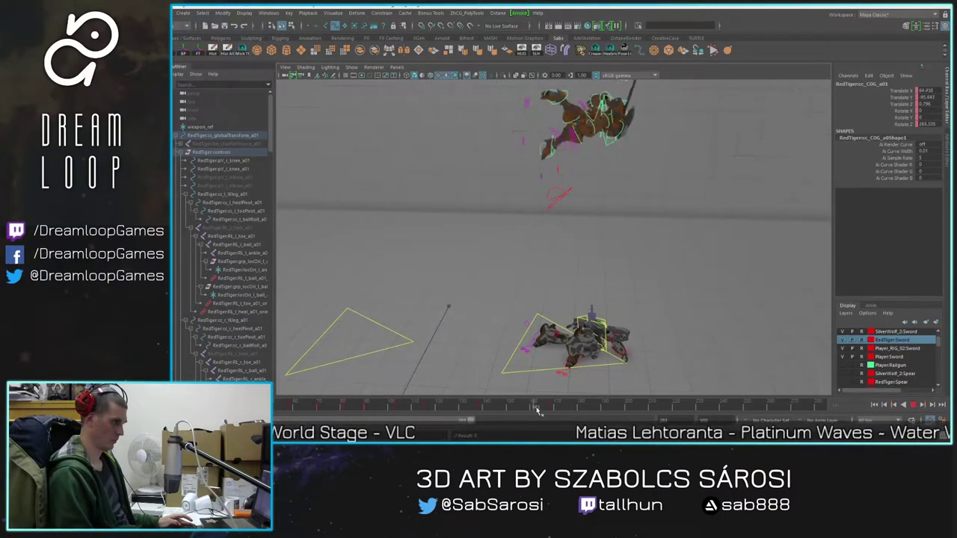
Step: Try to lower all of RedTiger's rig controls together toward SilverWolf at frame 179
left_click_drag(629, 119, 659, 134, "alt")
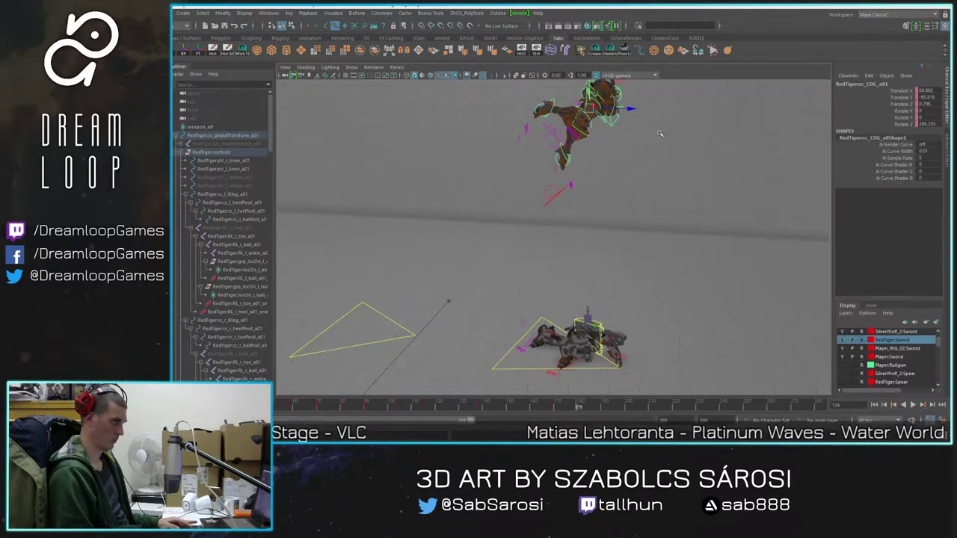
middle_click_drag(630, 140, 630, 213, "alt")
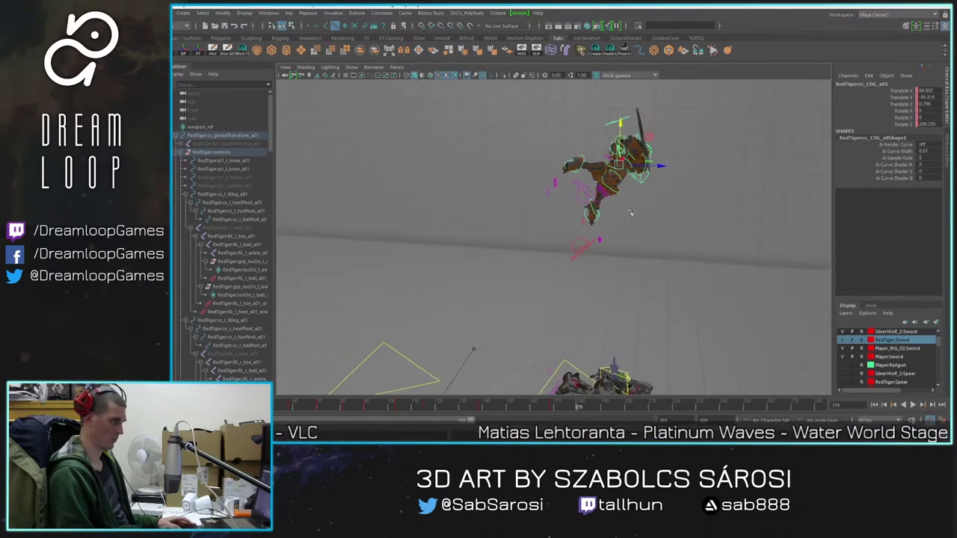
left_click_drag(649, 185, 749, 277)
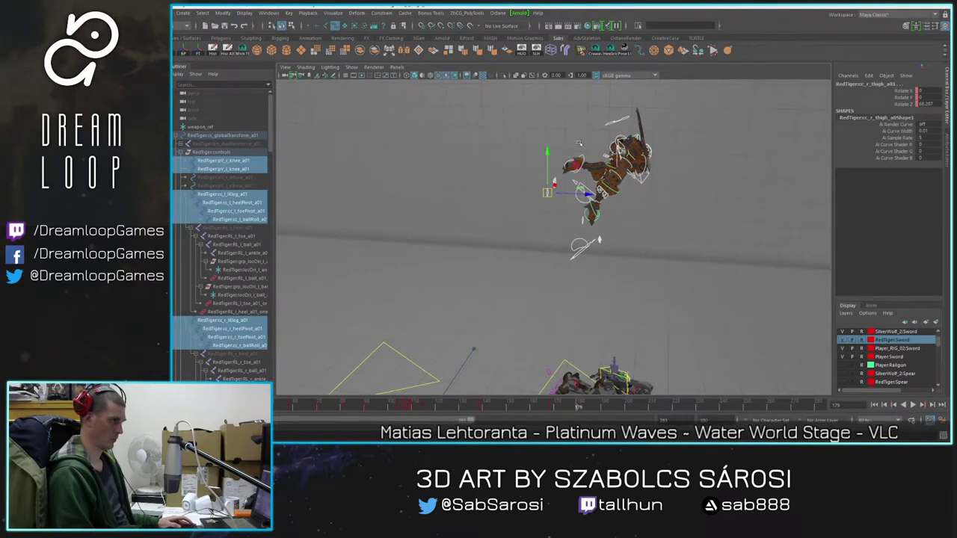
left_click_drag(546, 152, 547, 313)
middle_click_drag(547, 313, 568, 250, "alt")
right_click_drag(568, 250, 705, 274, "alt")
left_click_drag(704, 273, 686, 257, "alt")
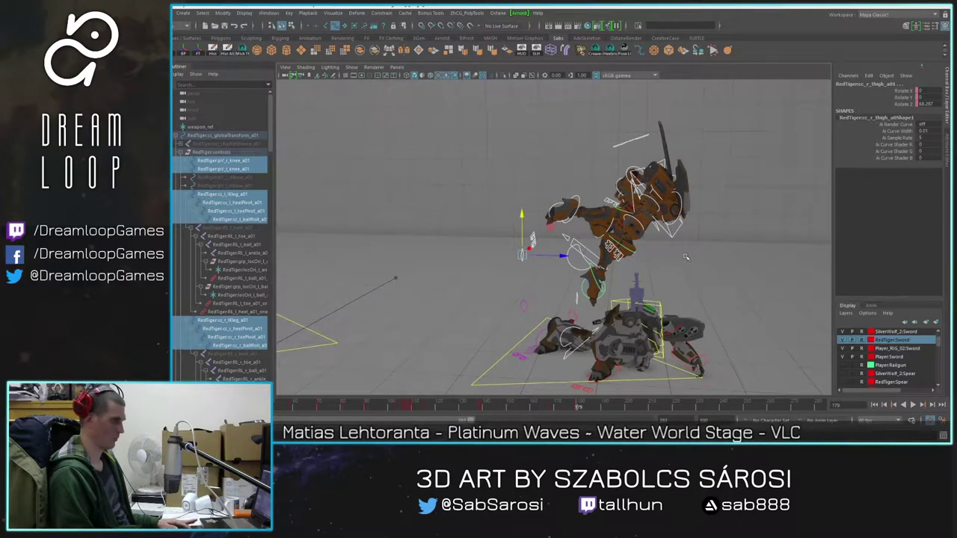
key("e")
key("ctrl+z")
right_click_drag(737, 243, 670, 233, "alt")
left_click_drag(673, 273, 645, 186, "alt")
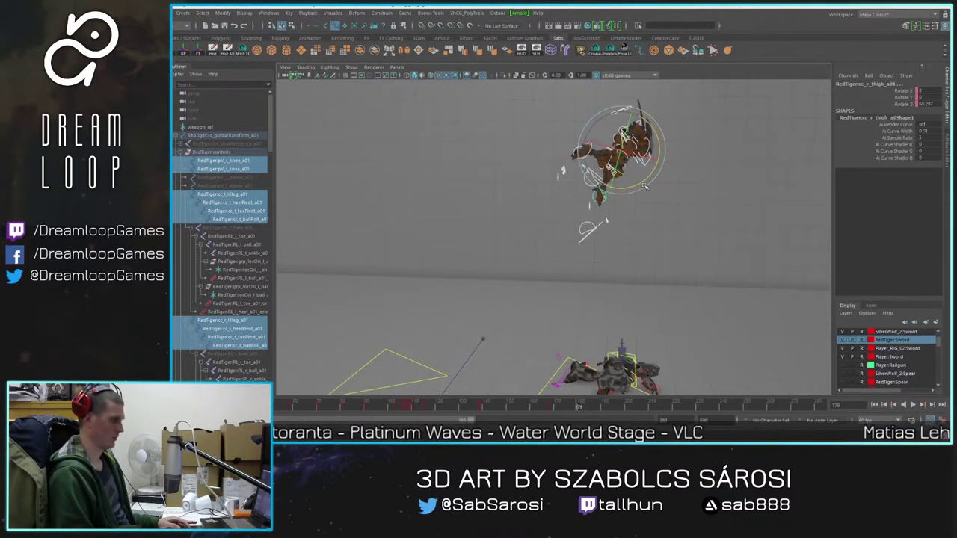
key("w")
left_click(695, 214)
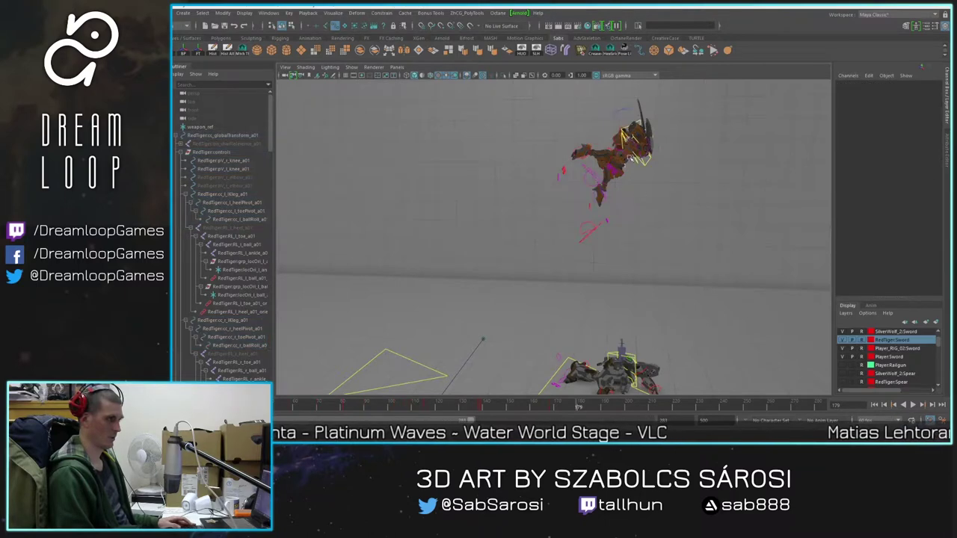
Step: At frame 177, rotate RedTiger's centre-of-gravity control to about -77.3, -31.2 and 349.2 degrees for an upright landing pose
left_click(617, 110)
left_click(500, 409)
key("alt+v")
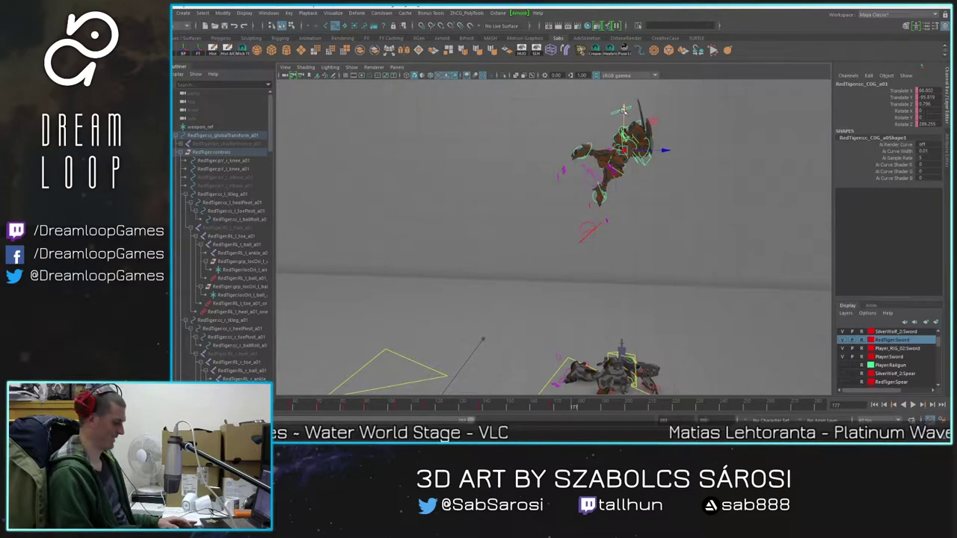
key("e")
left_click_drag(644, 129, 610, 153)
key("w")
Step: At frame 177, lower RedTiger's centre-of-gravity control onto the sword above SilverWolf, at about 13.1, -97.7, -3.8
left_click_drag(623, 110, 622, 239)
middle_click_drag(661, 381, 662, 339, "alt")
right_click_drag(663, 338, 721, 347, "alt")
left_click_drag(720, 348, 673, 337, "alt")
middle_click_drag(673, 337, 590, 228, "alt")
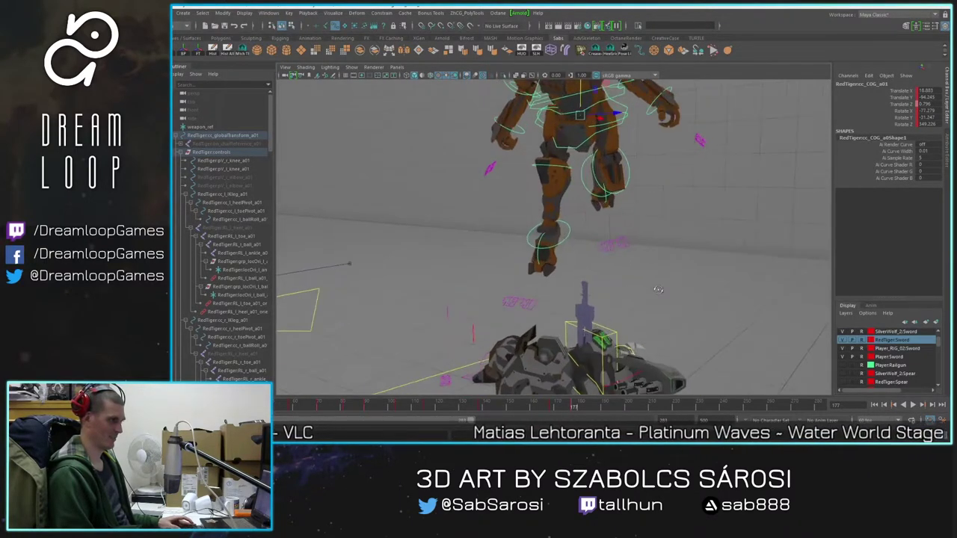
left_click_drag(590, 228, 489, 97, "alt")
middle_click_drag(490, 97, 561, 135, "alt")
left_click_drag(563, 129, 609, 196)
left_click_drag(651, 164, 672, 164)
right_click_drag(585, 344, 578, 366, "alt")
middle_click_drag(578, 367, 571, 386, "alt")
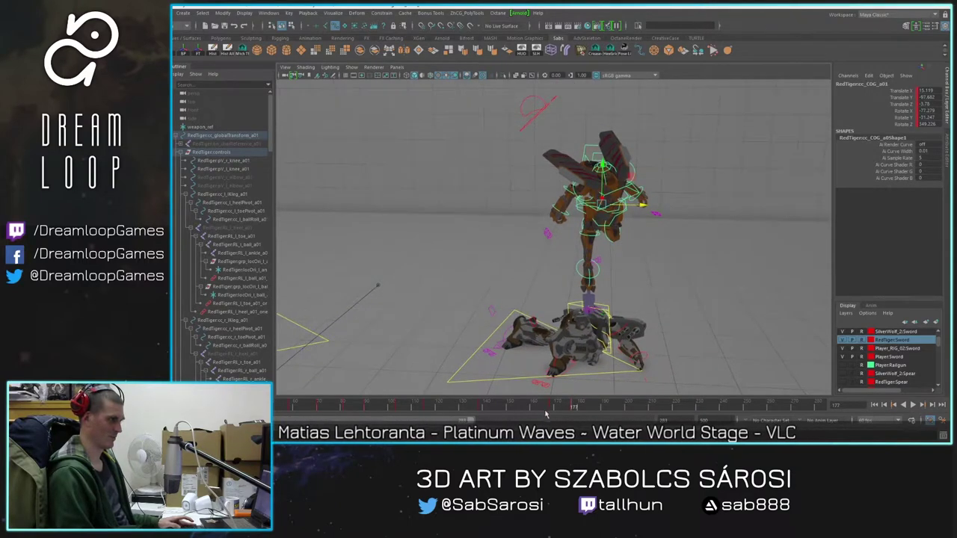
Step: Scrub and play RedTiger's leap, flip and landing from frame 104 onward, examining the timing from a wider view
left_click_drag(576, 411, 399, 409)
scroll(650, 289, "down", 5)
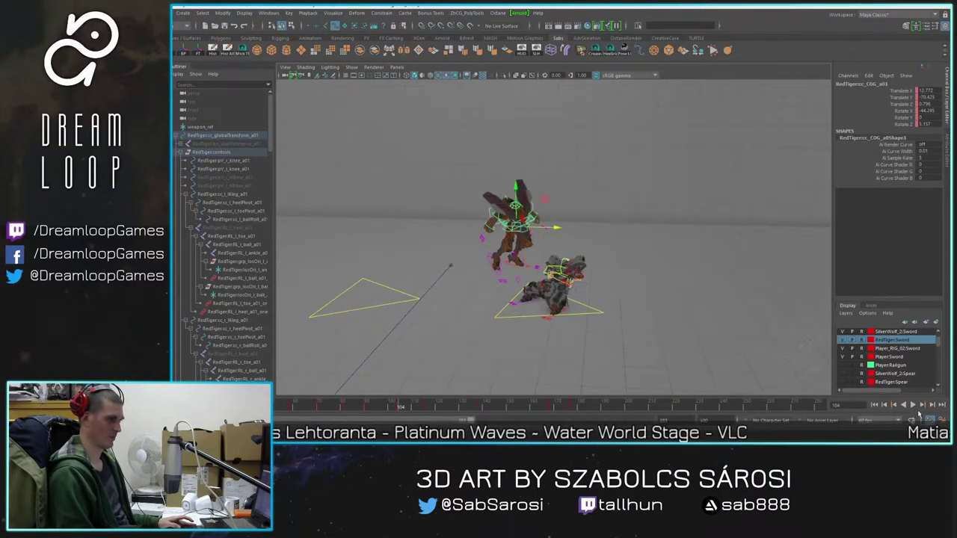
left_click(914, 406)
scroll(666, 213, "down", 5)
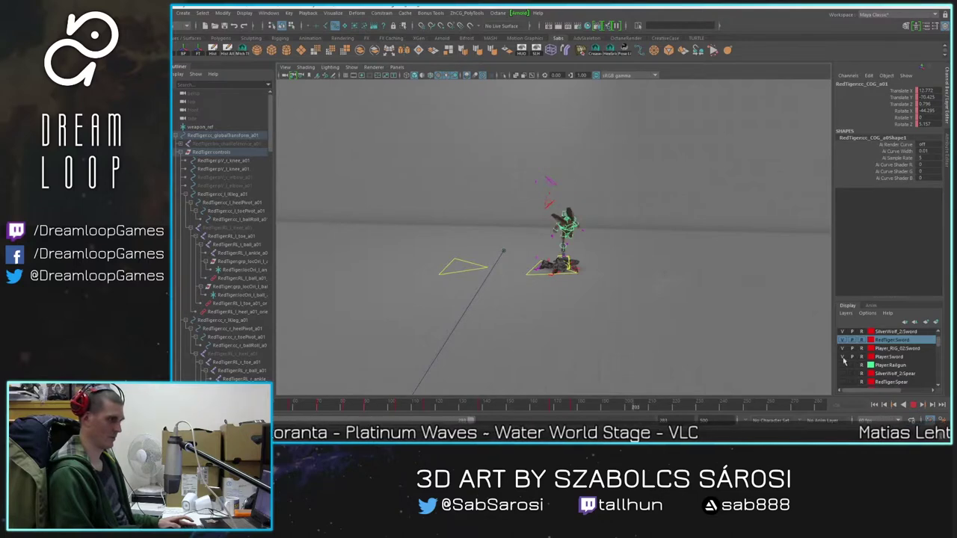
left_click(422, 407)
key("alt+v")
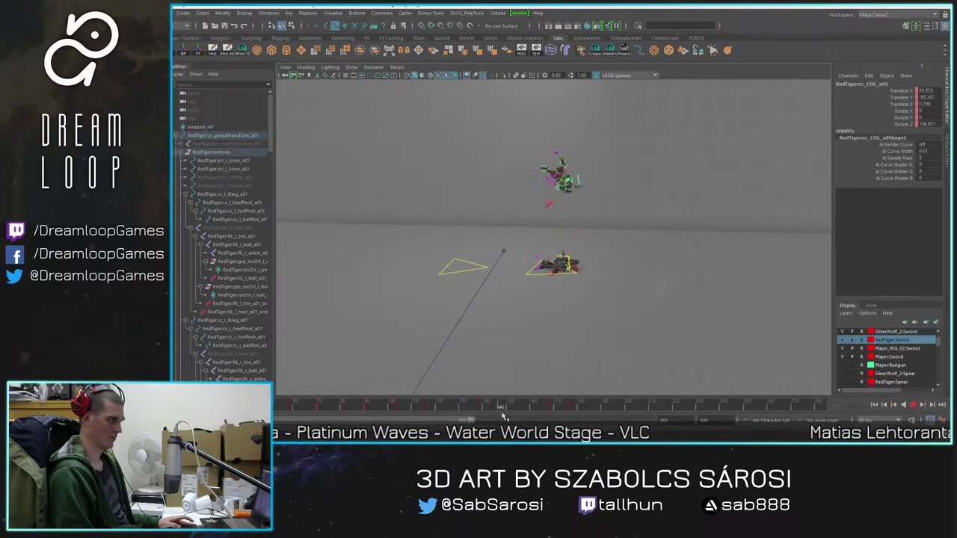
scroll(566, 275, "up", 3)
middle_click_drag(583, 225, 567, 276, "alt")
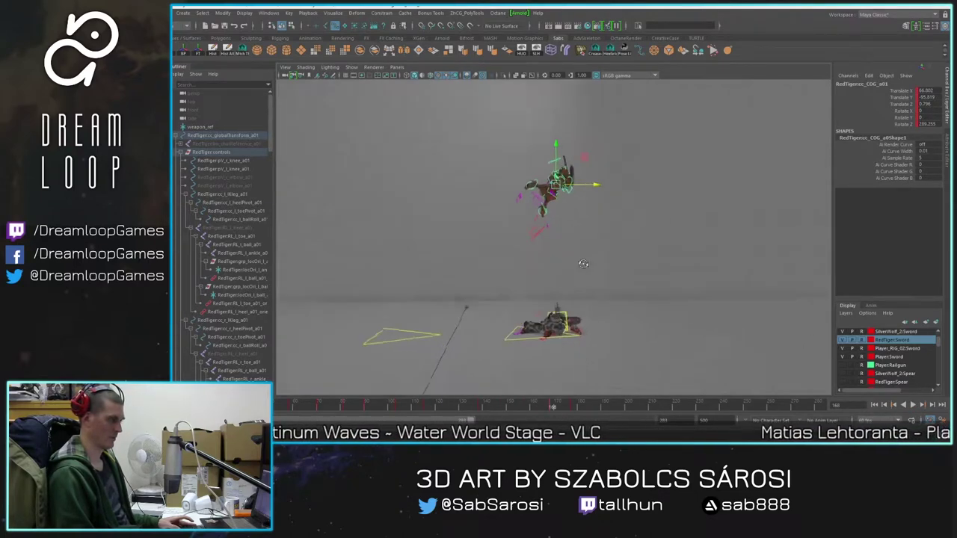
scroll(568, 275, "up", 2)
left_click_drag(618, 273, 658, 251, "alt")
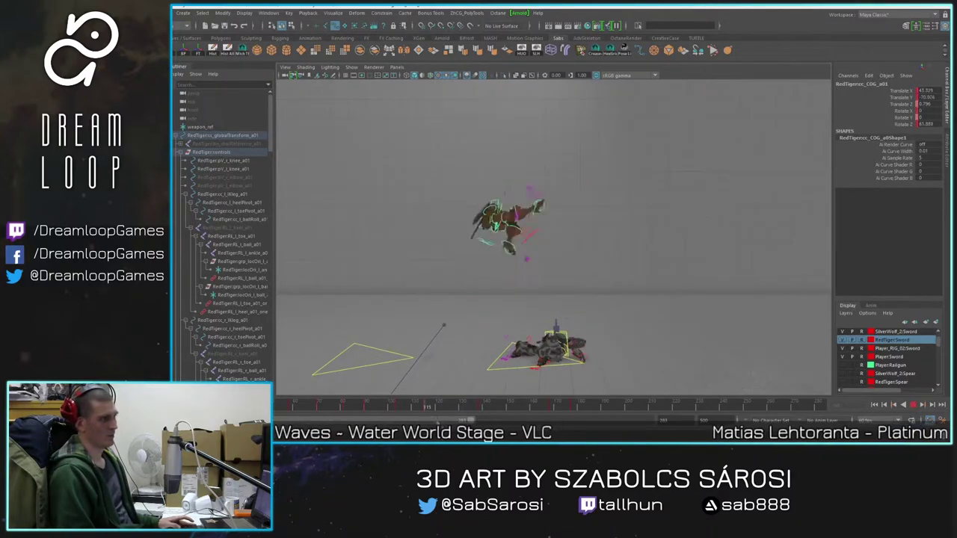
Step: At frame 139, rotate both of RedTiger's thigh controls together to about -52.6, -11.7 and -0.7 degrees for the mid-air flip
mouse_move(501, 422)
left_mouse_down()
mouse_move(531, 421)
mouse_move(452, 416)
mouse_move(487, 419)
left_mouse_up()
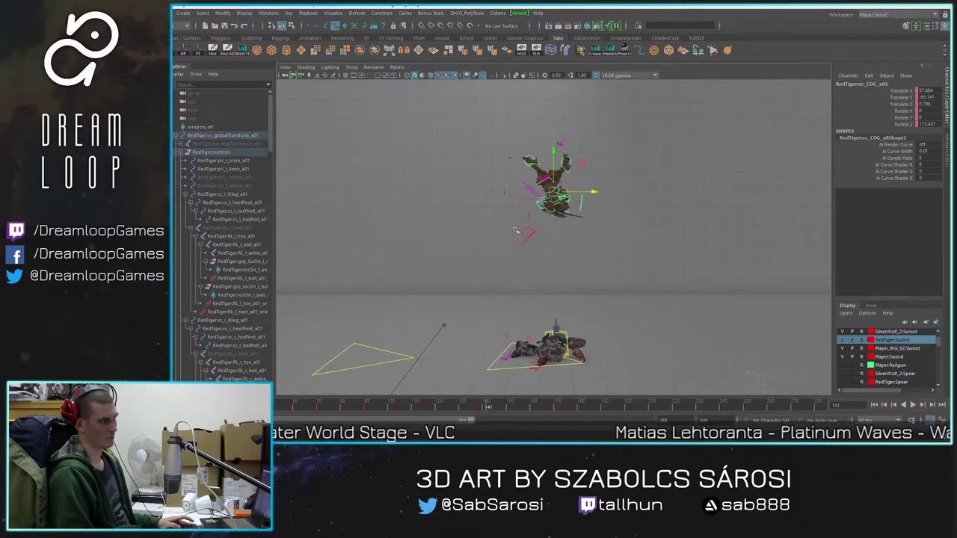
scroll(558, 193, "up", 4)
middle_click_drag(557, 192, 545, 234, "alt")
left_click(551, 270)
scroll(554, 255, "up", 3)
left_click_drag(607, 138, 567, 179, "alt")
left_click(527, 201)
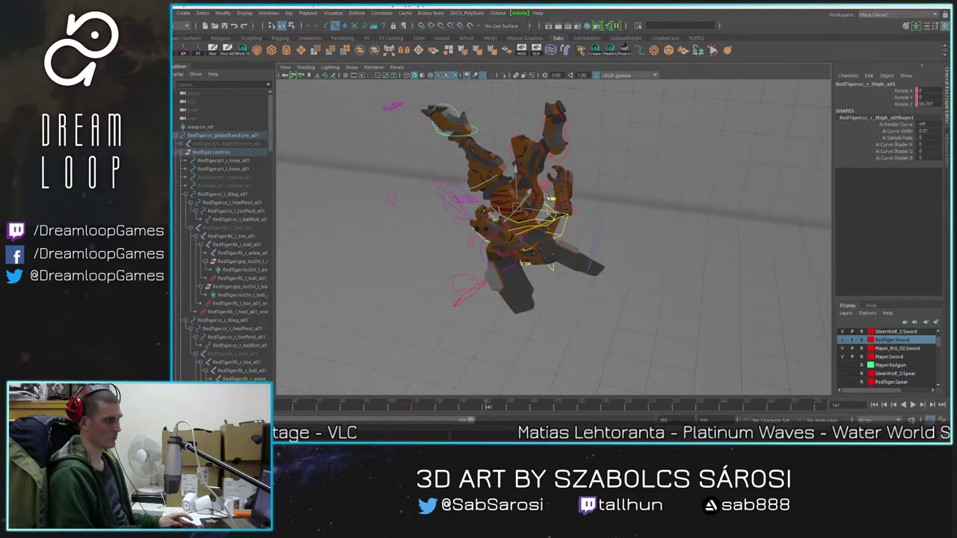
left_click(546, 193, "shift")
left_click_drag(486, 409, 436, 402)
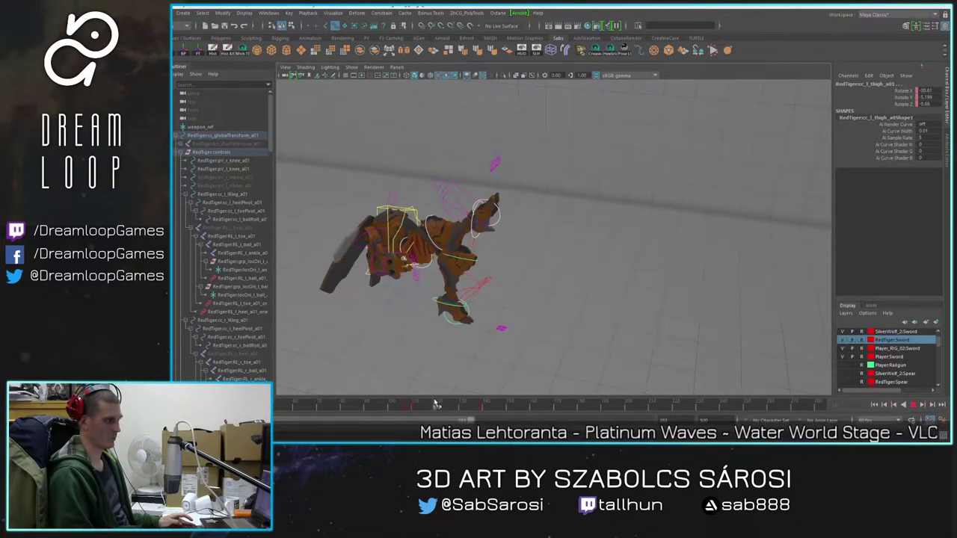
left_click_drag(481, 407, 482, 408)
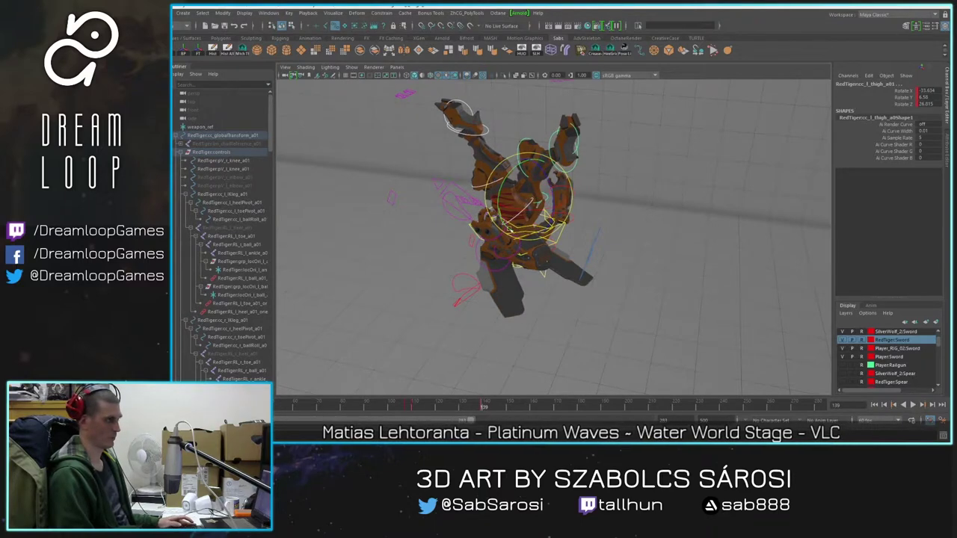
left_click_drag(547, 179, 565, 197)
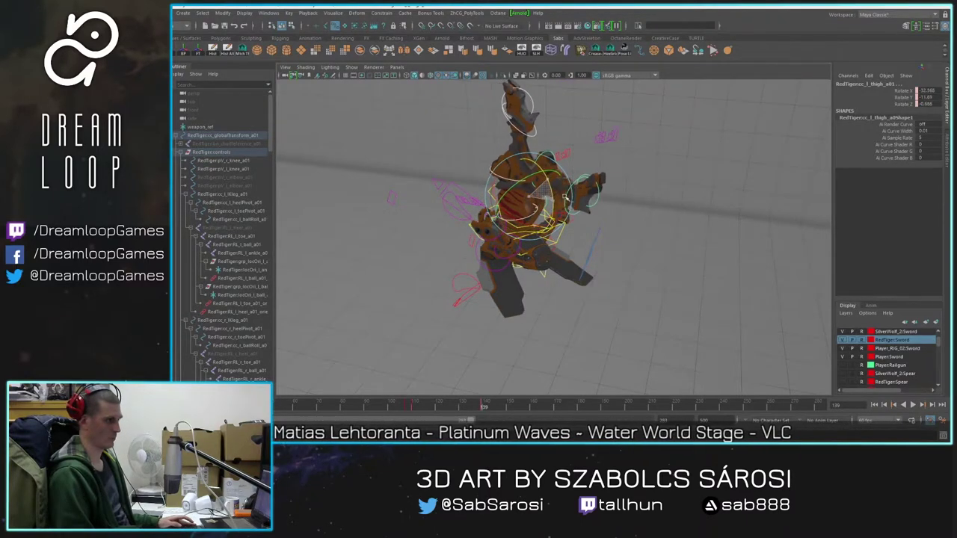
Step: At frame 138, rotate both of RedTiger's upper-arm controls to about -2.0, -49.5 and 59.5 degrees
left_click_drag(530, 321, 513, 303, "alt")
mouse_move(489, 407)
left_mouse_down()
mouse_move(381, 401)
mouse_move(483, 406)
left_mouse_up()
scroll(523, 227, "up", 3)
left_click_drag(524, 226, 575, 281, "alt")
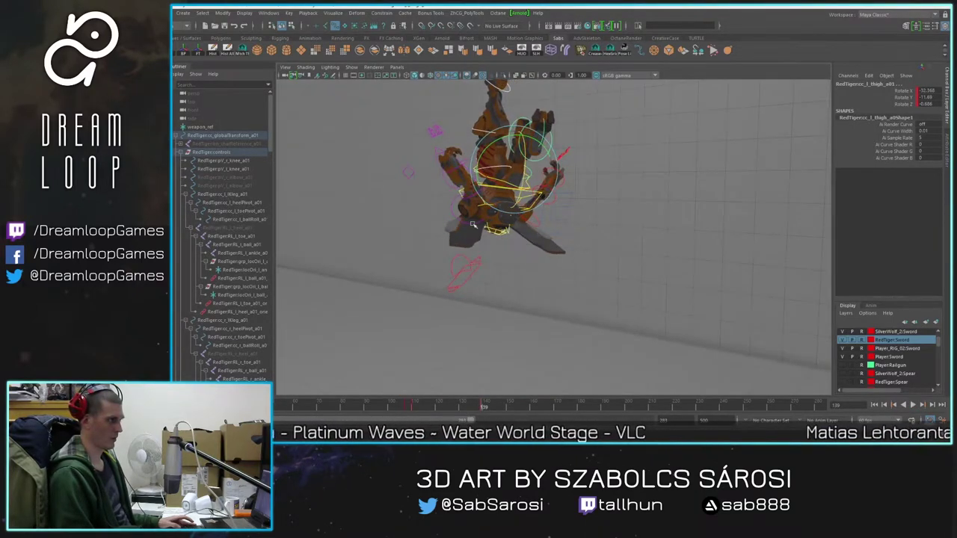
left_click(473, 225)
left_click_drag(554, 216, 533, 230, "alt")
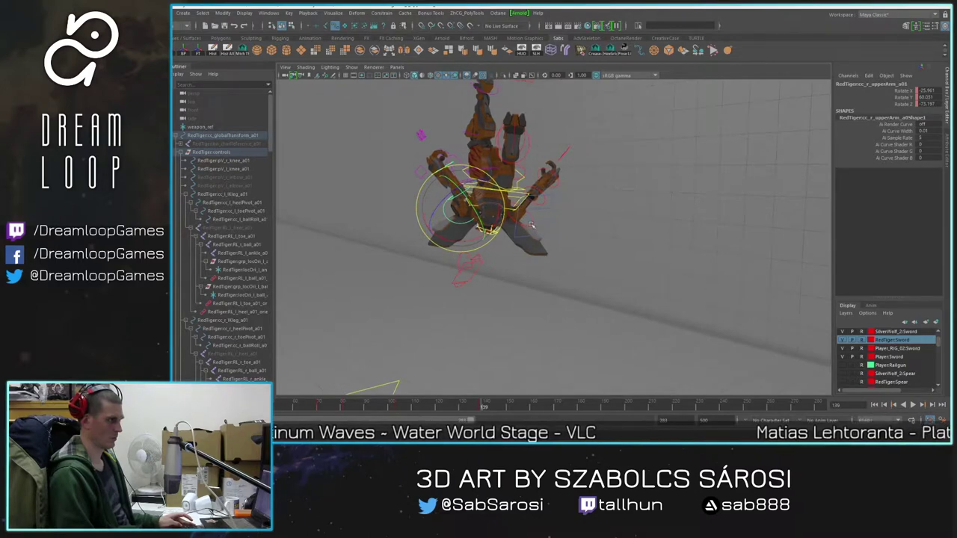
left_click_drag(417, 404, 480, 428)
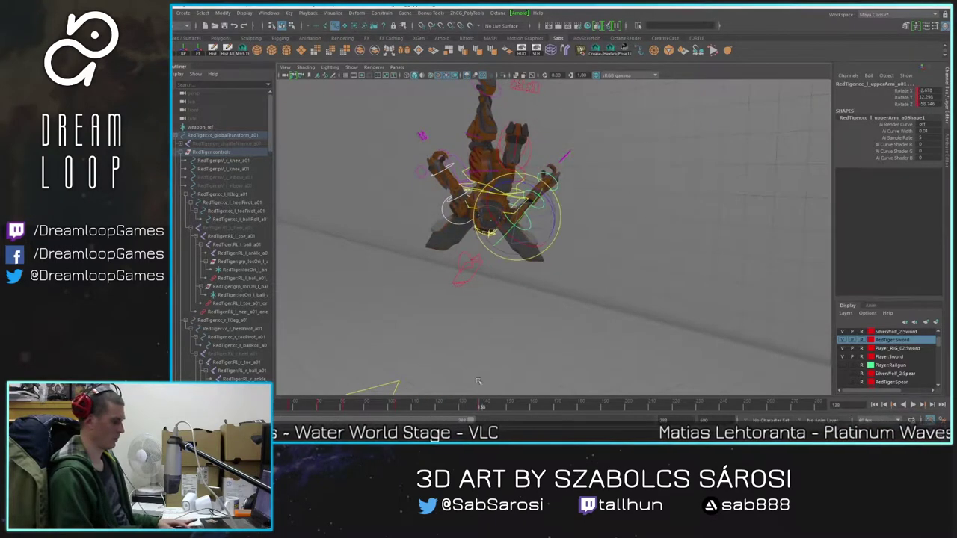
left_click_drag(539, 193, 560, 216)
left_click_drag(462, 281, 510, 273, "alt")
left_click_drag(519, 220, 544, 226)
Step: At frame 138, shift RedTiger's centre-of-gravity control back to about 34.6 on X and replay the leap through the landing
scroll(565, 290, "down", 3)
middle_click_drag(565, 290, 541, 280, "alt")
left_click_drag(481, 407, 352, 395)
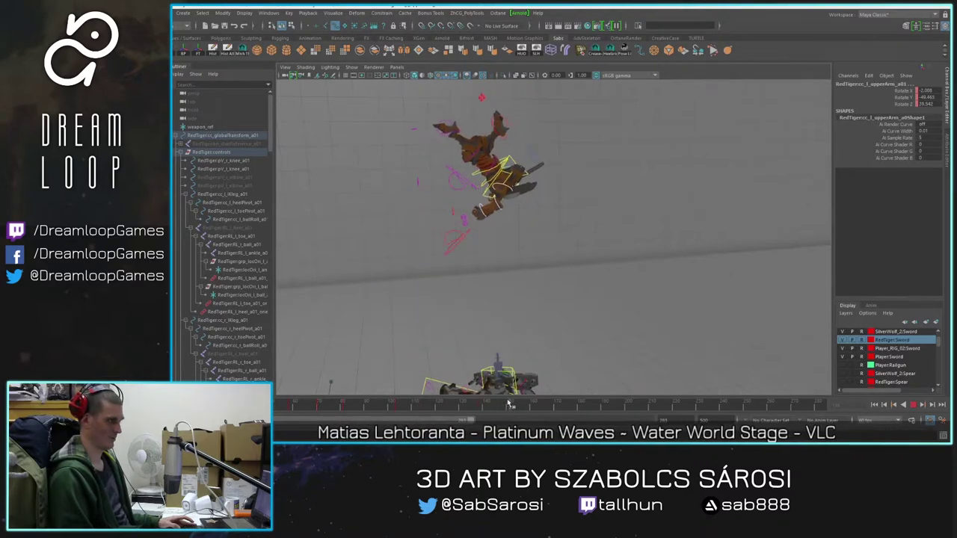
key("alt+v")
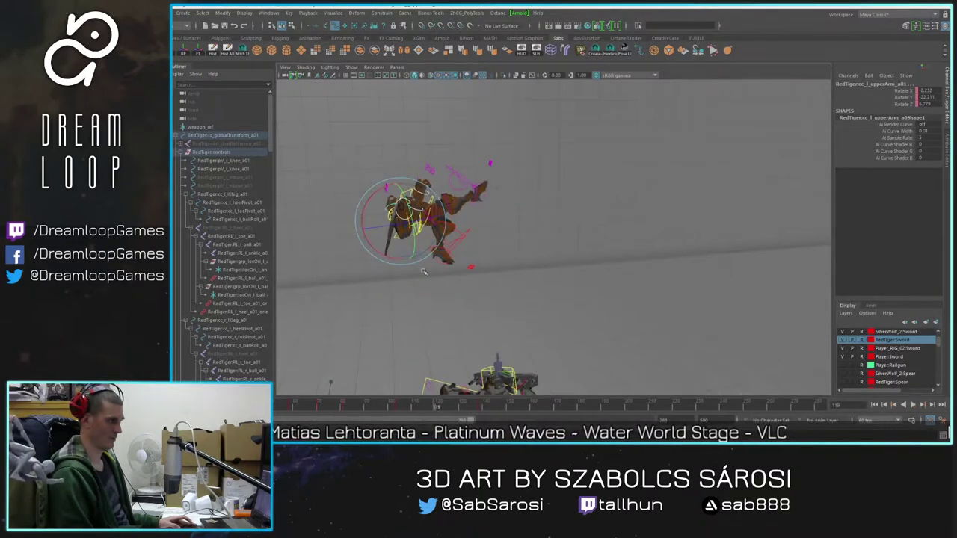
left_click(417, 256)
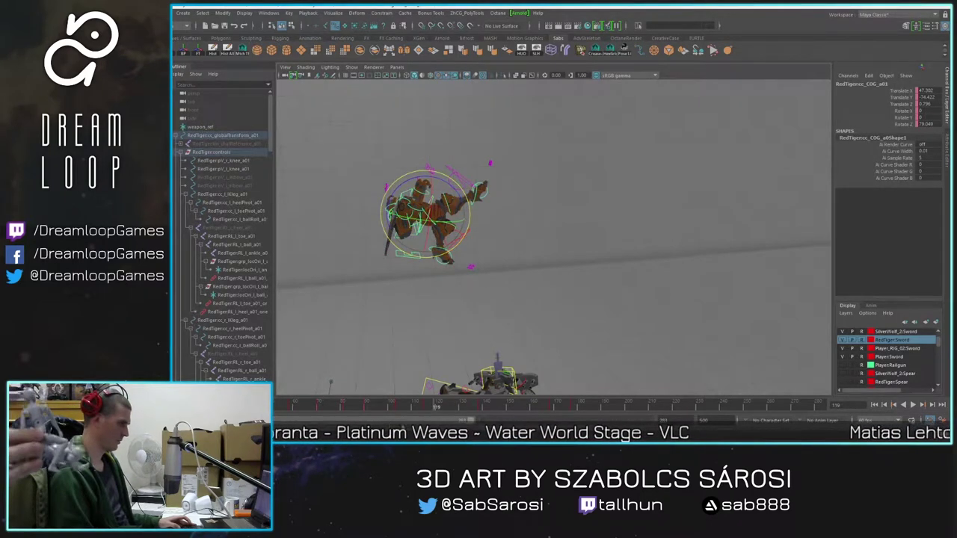
key("alt+v")
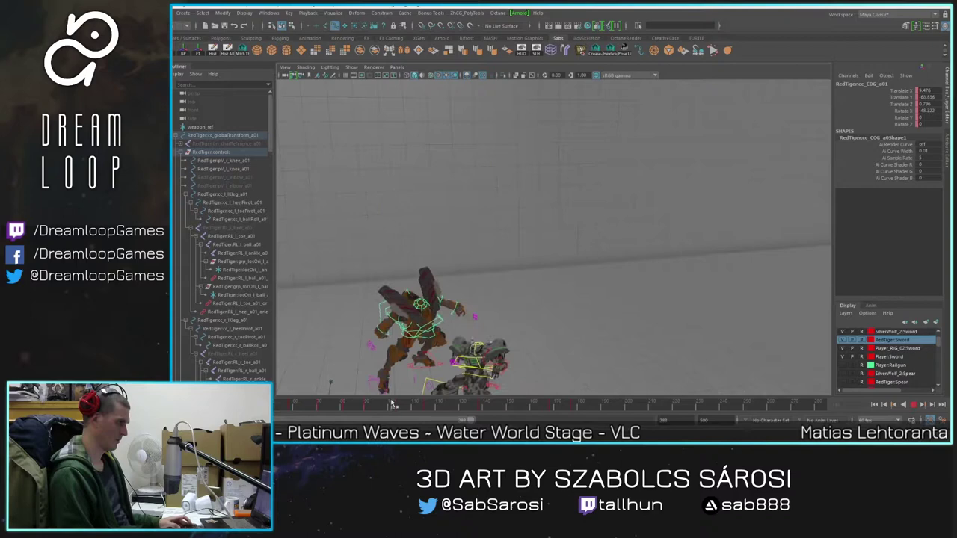
left_click_drag(444, 411, 481, 412)
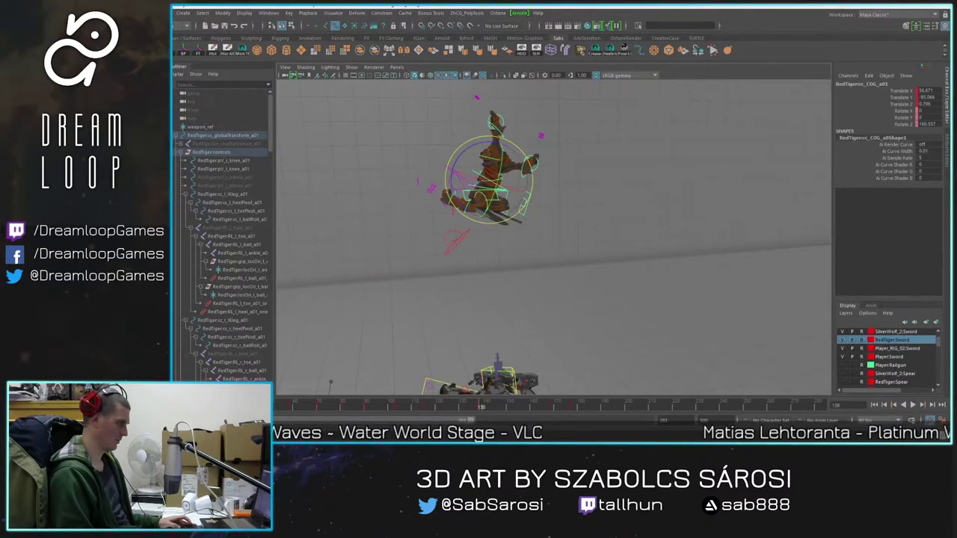
key("ctrl+z")
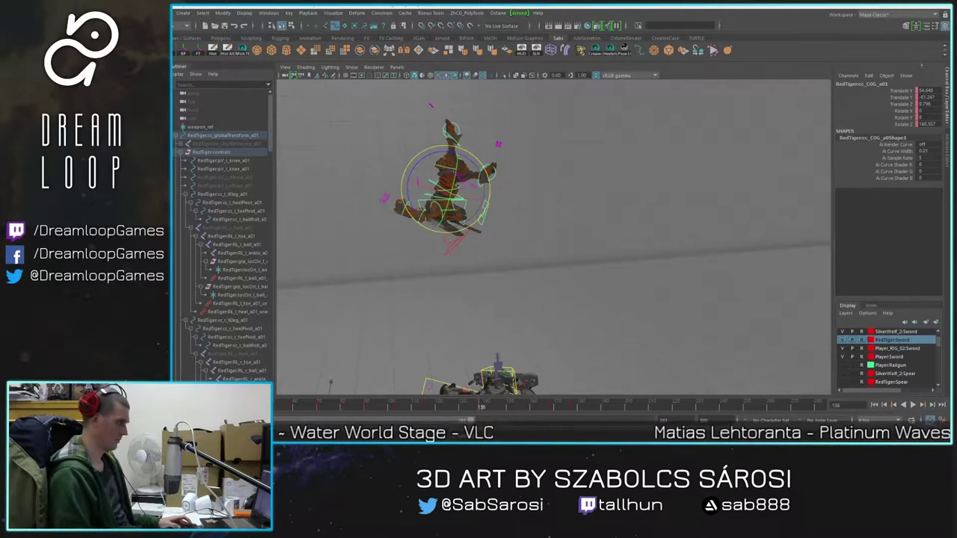
key("alt+v")
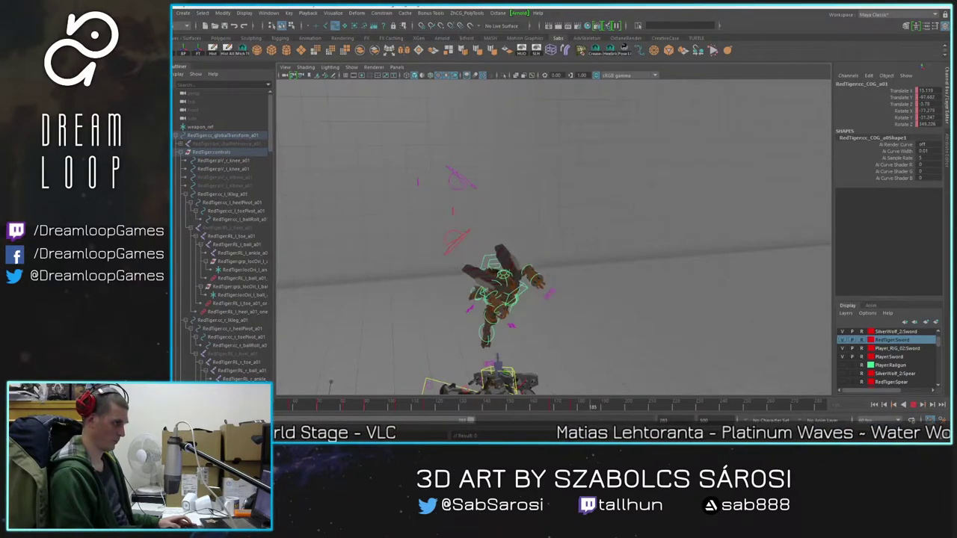
key("alt+v")
Step: At frame 177, rotate RedTiger's centre-of-gravity control to about -79.1 degrees on X and 0 on Y so the body faces forward
left_click_drag(499, 326, 544, 284, "alt")
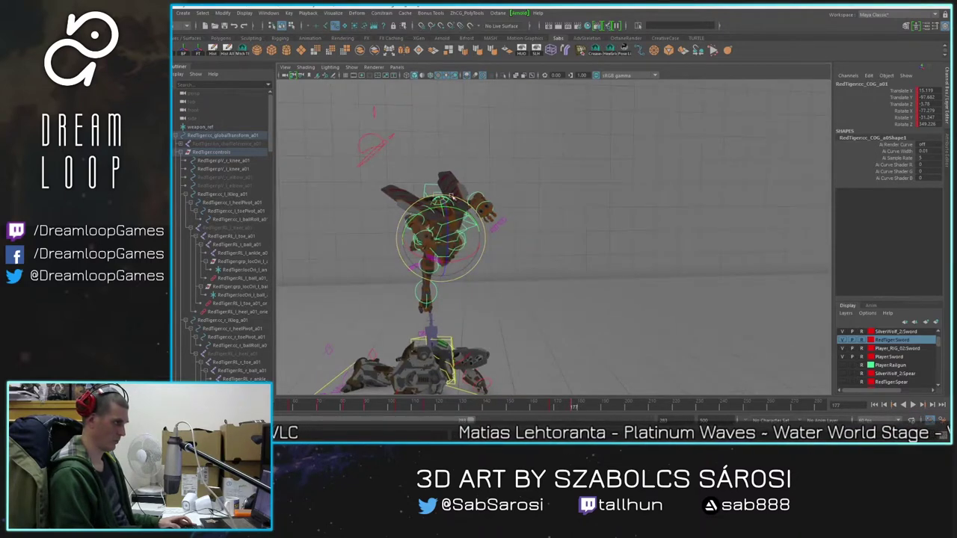
left_click(445, 147)
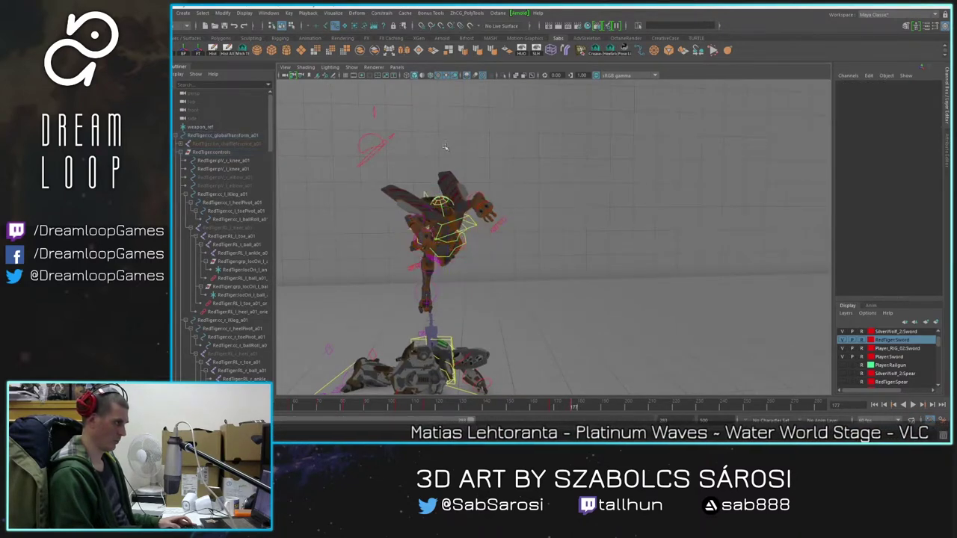
left_click(469, 222)
left_click_drag(471, 225, 548, 272, "alt")
middle_click_drag(538, 287, 598, 291, "alt")
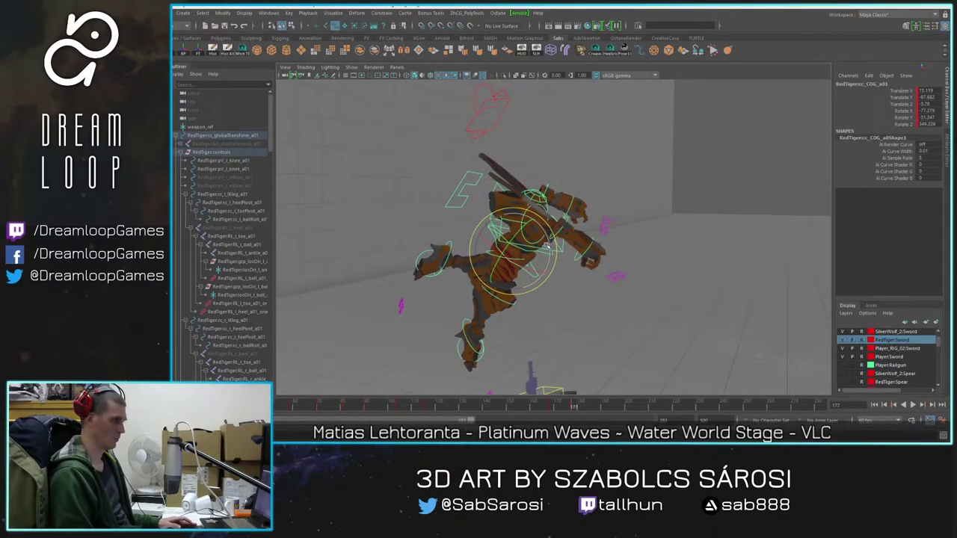
left_click_drag(546, 246, 549, 267)
scroll(549, 267, "up", 2)
middle_click_drag(550, 267, 600, 260, "alt")
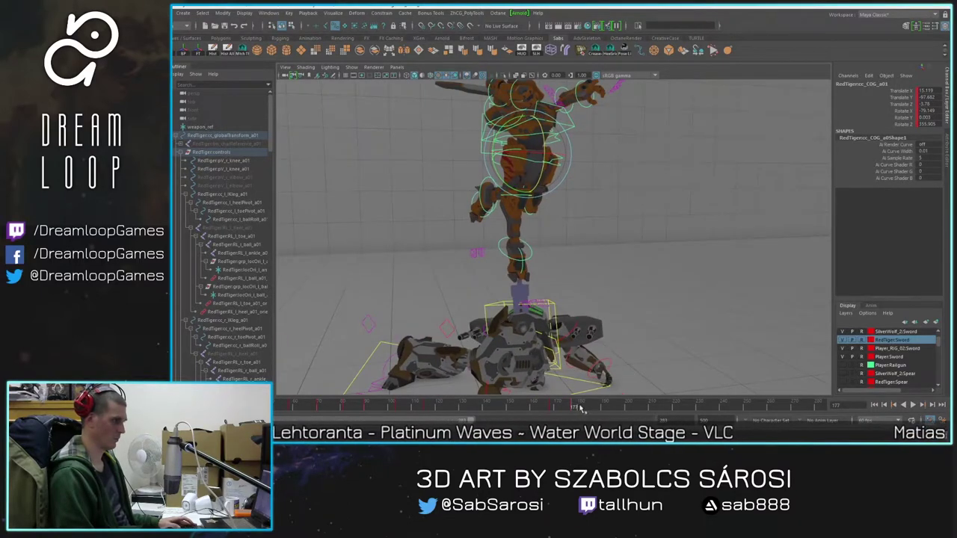
Step: At frame 183, set all rotations of both RedTiger upper-arm controls to 0
mouse_move(573, 405)
left_mouse_down()
mouse_move(545, 404)
mouse_move(582, 406)
left_mouse_up()
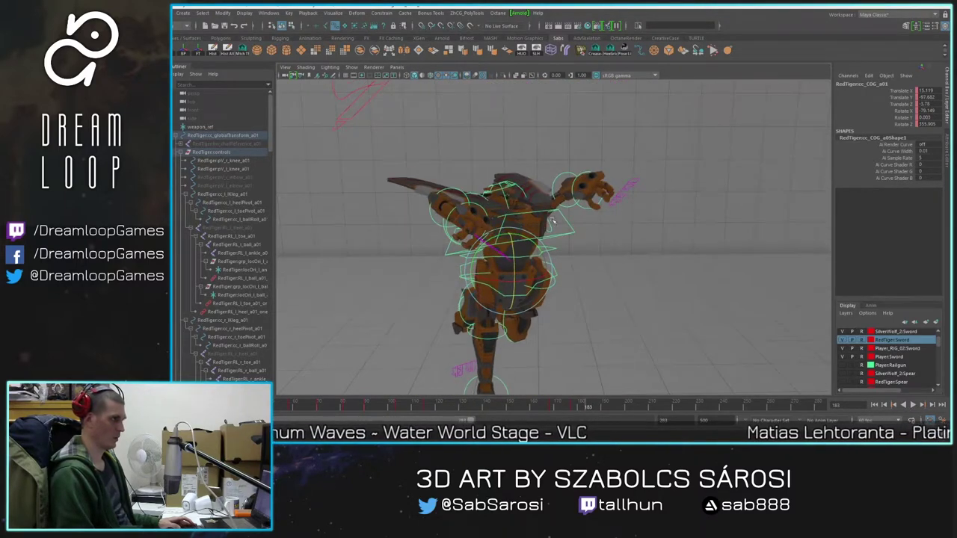
left_click(456, 196)
right_click_drag(475, 207, 555, 246, "alt")
left_click_drag(554, 245, 524, 231, "alt")
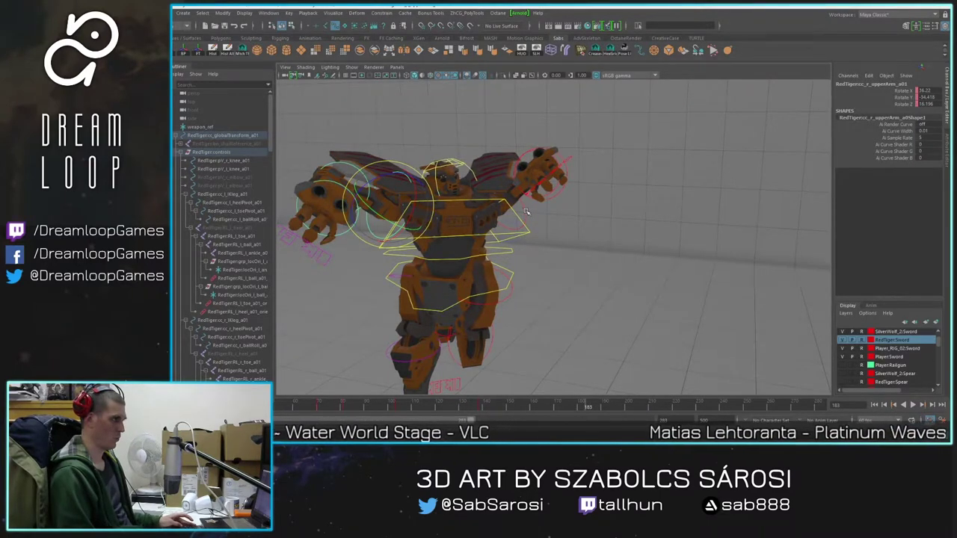
left_click(526, 214, "shift")
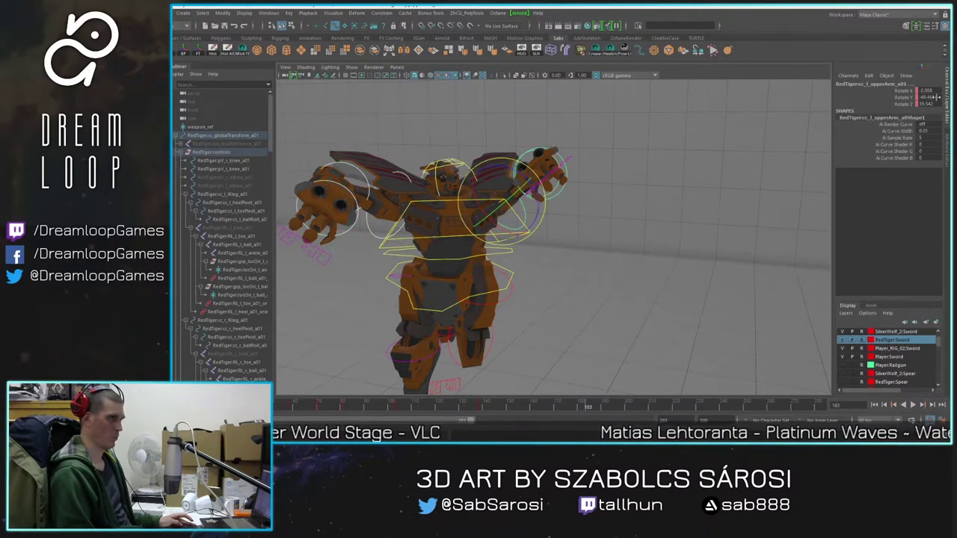
type("0")
key("Return")
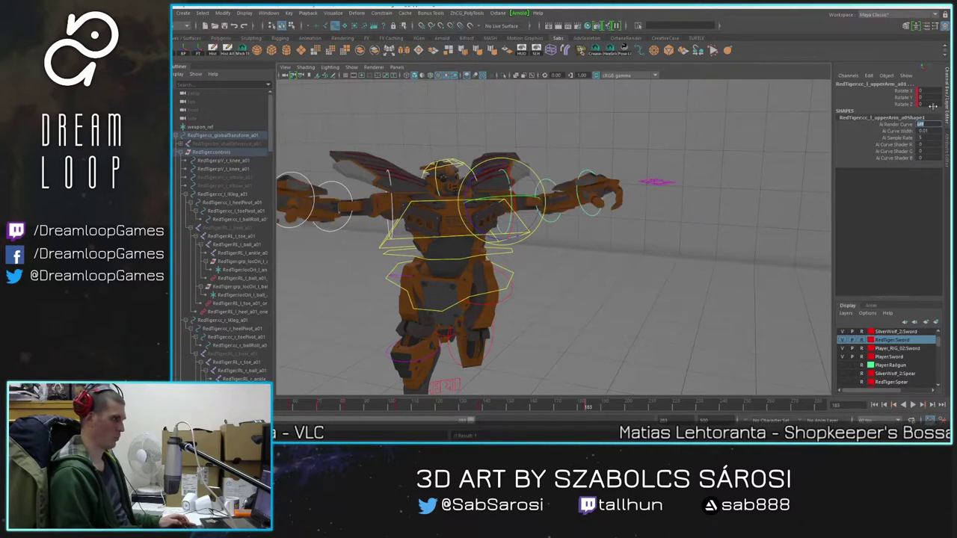
Step: Rotate RedTiger's arms out of the zeroed pose for the landing and return to frame 176
left_click_drag(468, 190, 608, 195)
left_click(587, 179)
left_click(634, 161)
left_click_drag(629, 220, 599, 201, "alt")
left_click(662, 161)
key("w")
left_click_drag(524, 329, 579, 249, "alt")
mouse_move(585, 406)
left_mouse_down()
mouse_move(558, 406)
mouse_move(581, 408)
left_mouse_up()
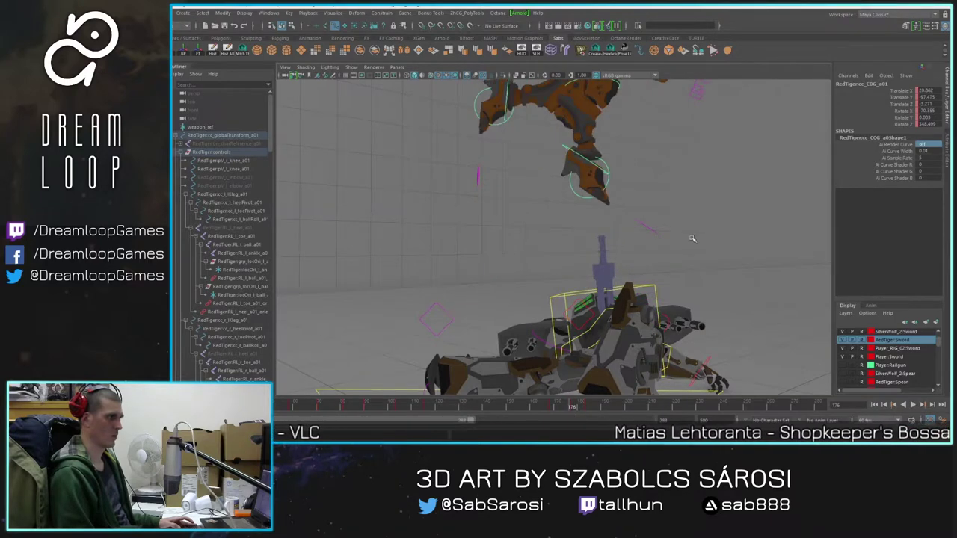
Step: At frame 177, set RedTiger's right-leg IK/FK switch to 0
left_click(648, 225)
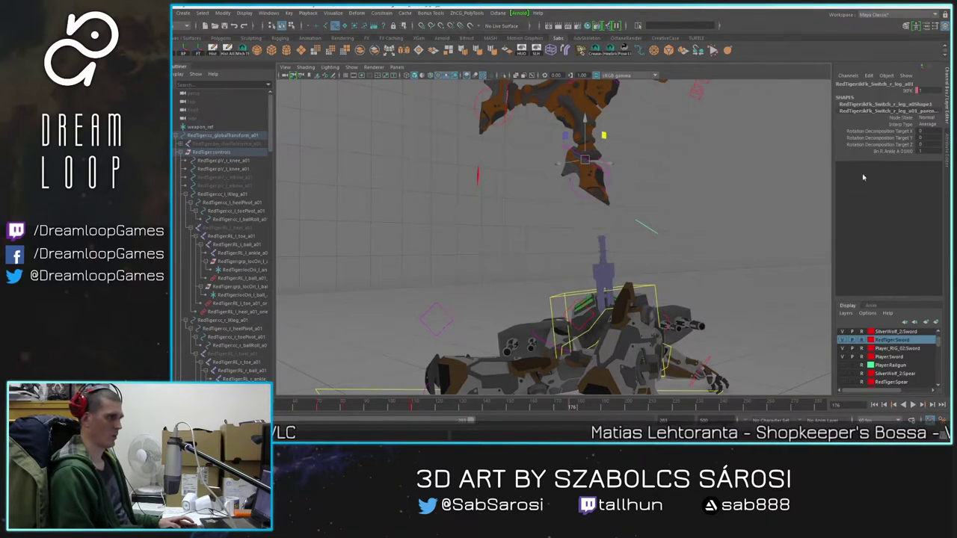
left_click(909, 90)
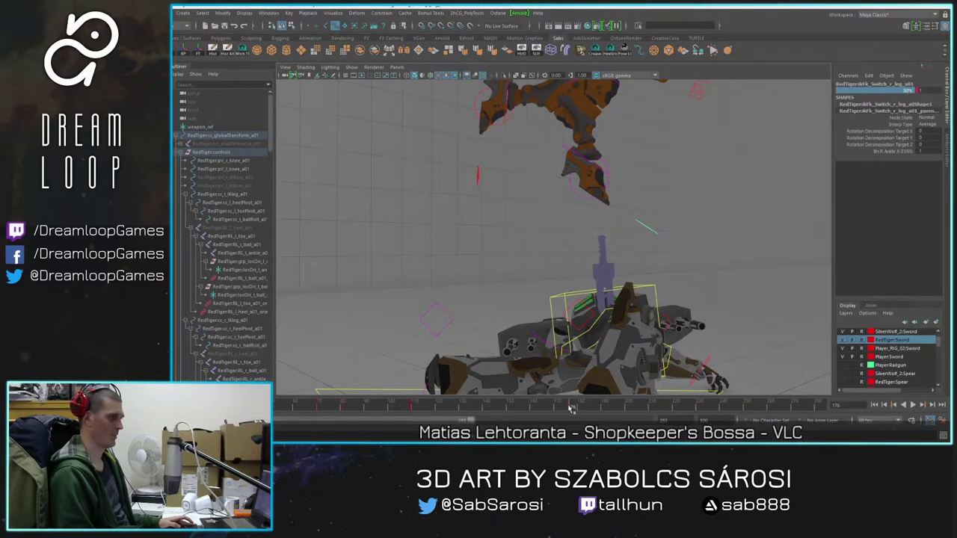
left_click_drag(569, 408, 571, 409)
left_click(924, 91)
type("0")
key("Return")
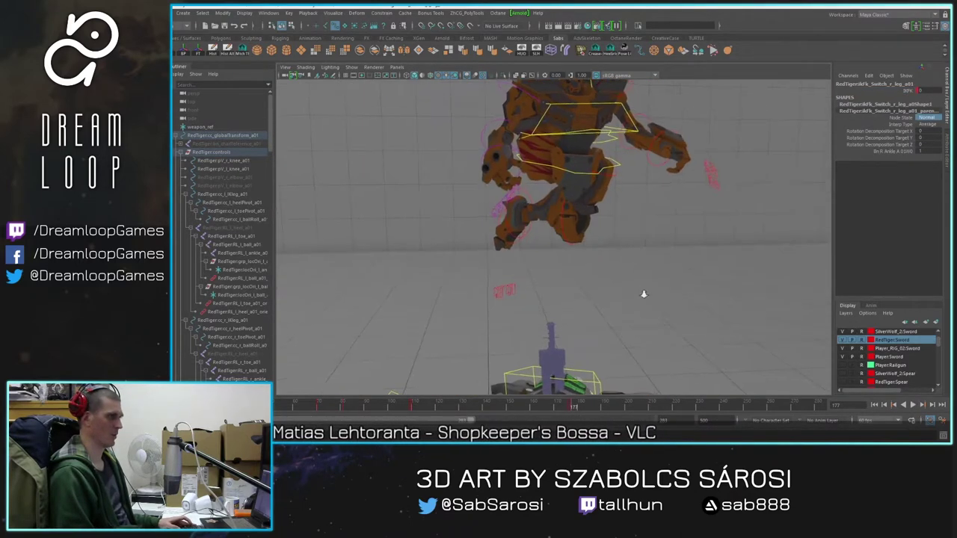
Step: Try to move RedTiger's left-leg IK control down from above the body toward the sword at frame 177
middle_click_drag(583, 213, 600, 288, "alt")
left_click_drag(600, 288, 646, 197, "alt")
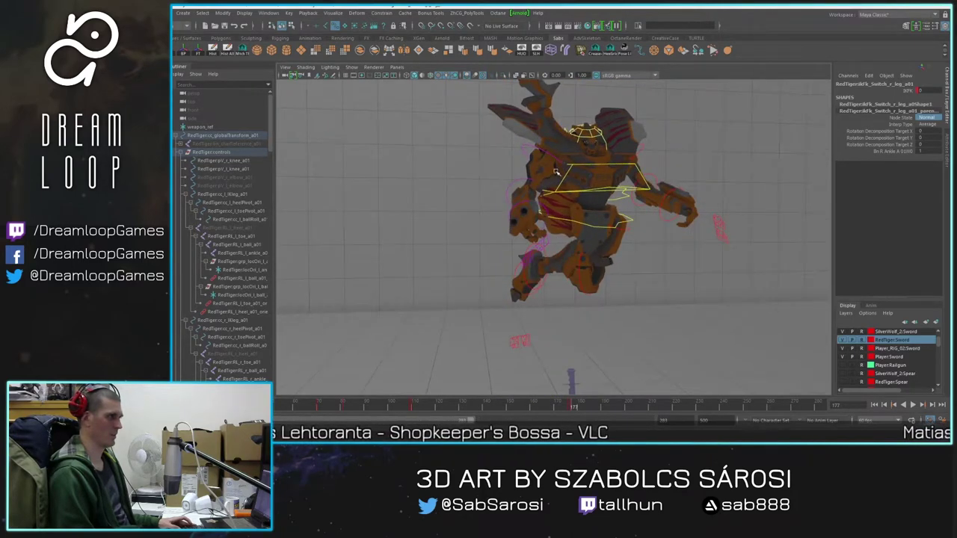
left_click_drag(537, 150, 543, 174, "alt")
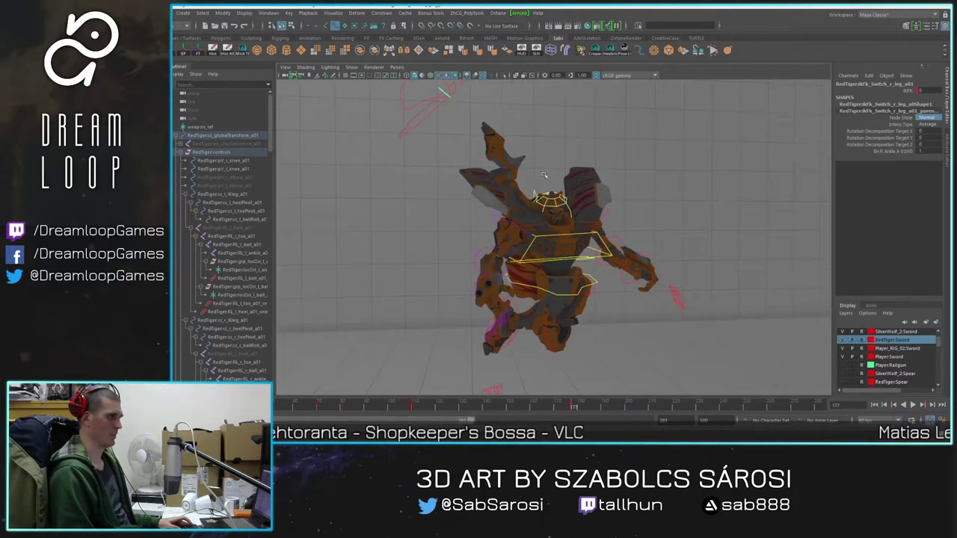
left_click(437, 111)
left_click_drag(526, 155, 473, 200, "alt")
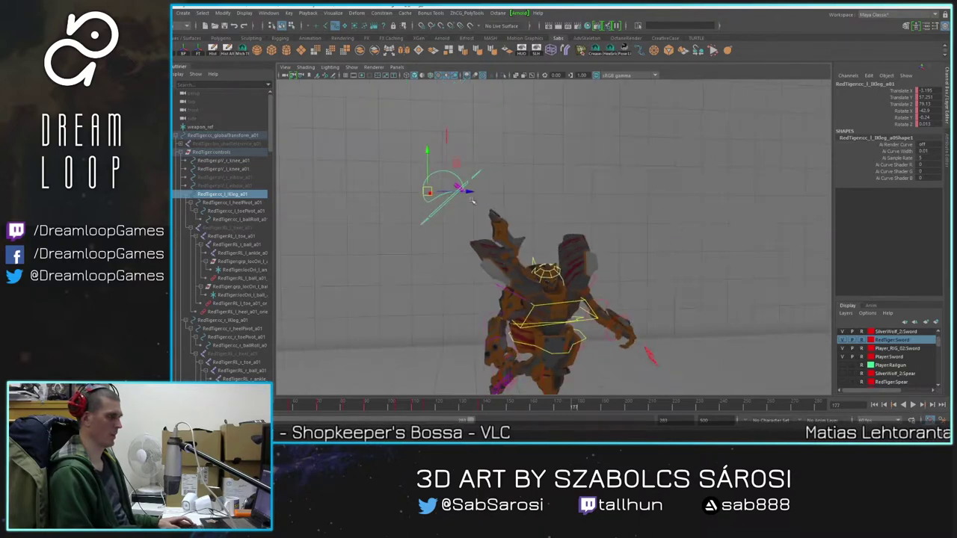
left_click_drag(457, 163, 566, 345)
left_click_drag(567, 345, 639, 261, "alt")
key("ctrl+z")
middle_click_drag(641, 217, 621, 245, "alt")
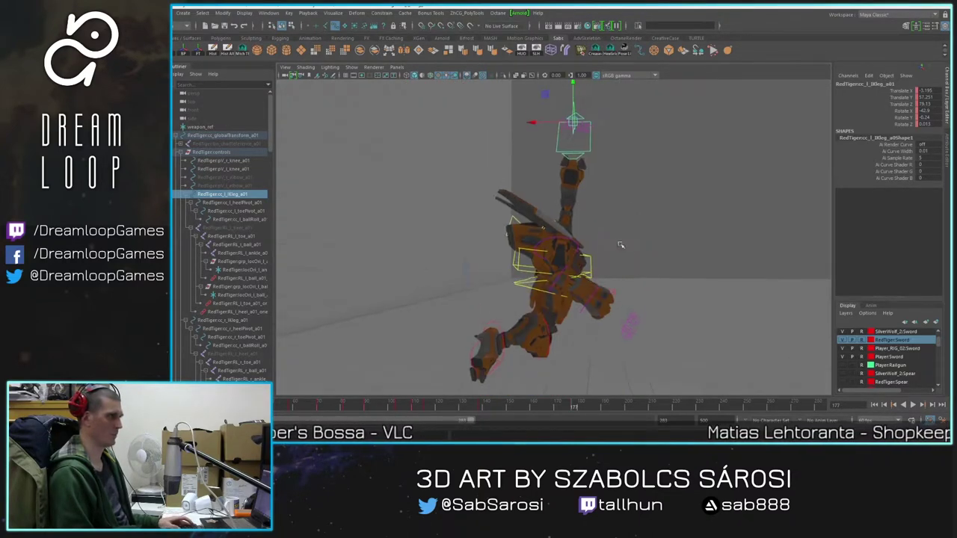
left_click_drag(572, 85, 632, 261)
key("ctrl+z")
left_click_drag(690, 286, 584, 285, "alt")
left_click_drag(528, 137, 574, 192, "alt")
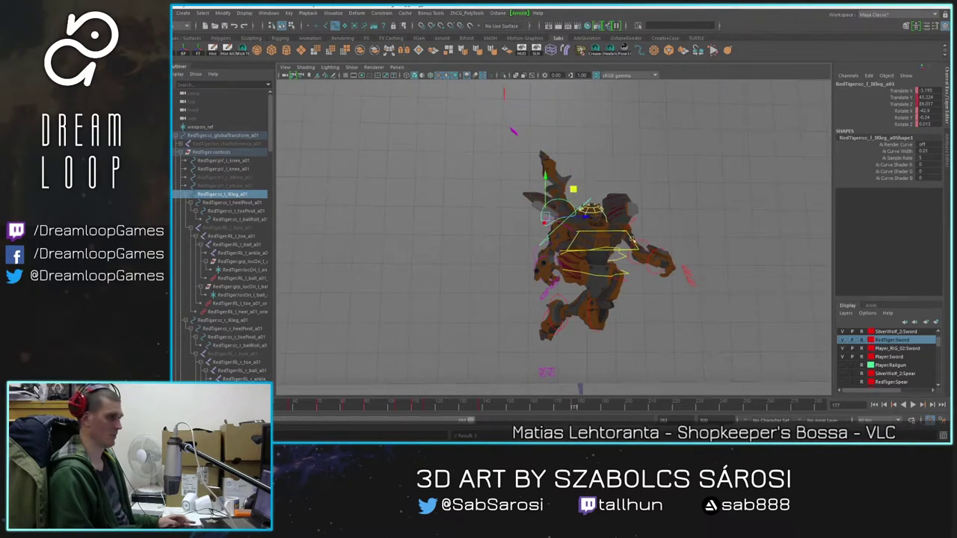
key("ctrl+z")
Step: Lower RedTiger's left-leg IK control to about -3.2, 47.2, 79.0 at frame 177 and check its effect on the legs
right_click_drag(573, 300, 602, 321, "alt")
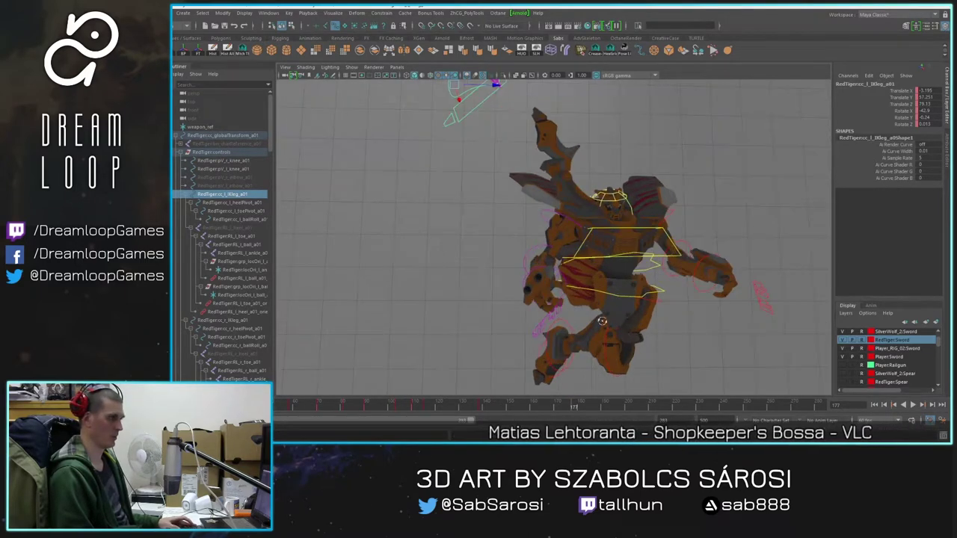
left_click_drag(602, 320, 572, 337, "alt")
middle_click_drag(574, 277, 561, 311, "alt")
left_click_drag(475, 127, 447, 210)
left_click_drag(517, 224, 566, 209, "alt")
scroll(550, 198, "down", 5)
left_click_drag(512, 196, 630, 270)
key("ctrl+z")
middle_click_drag(629, 271, 579, 161, "alt")
left_click_drag(580, 161, 674, 223, "alt")
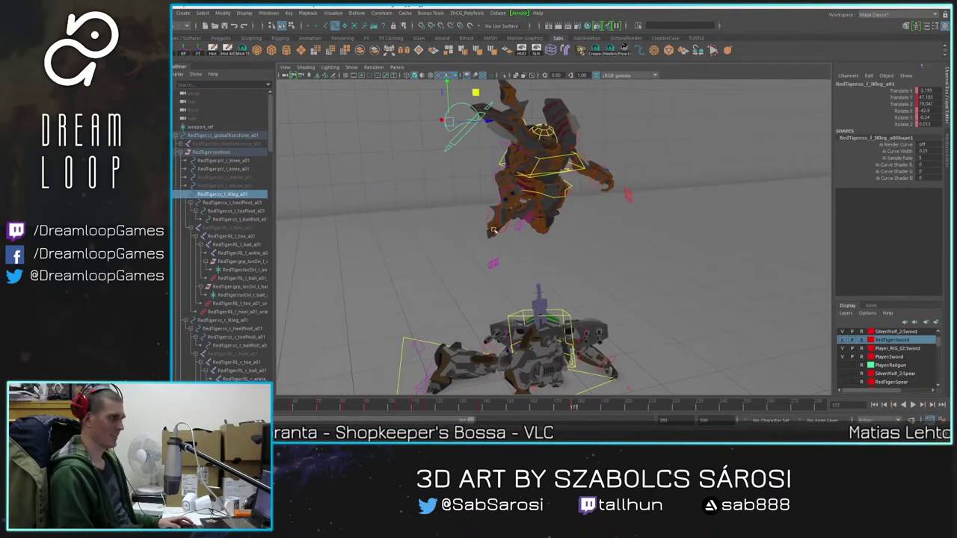
Step: Undo the left-leg IK control adjustments and the right-leg IK/FK switch change at frame 177
left_click_drag(494, 227, 560, 261, "alt")
key("ctrl+z")
key("ctrl+z")
left_click_drag(575, 307, 579, 342, "alt")
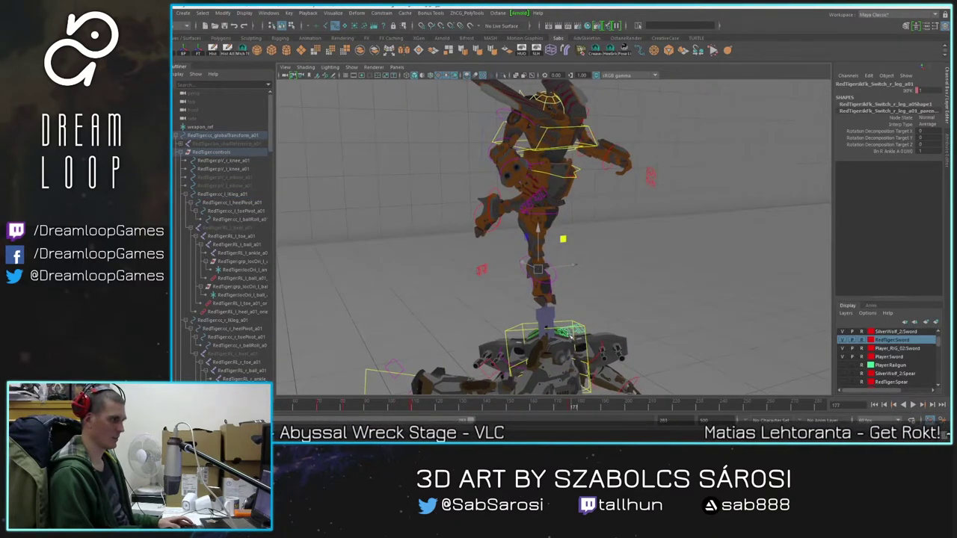
Step: Try setting RedTiger's right-leg IK/FK switch to 0 at frame 177 and moving the left-leg IK control down toward the body
left_click_drag(574, 408, 574, 408)
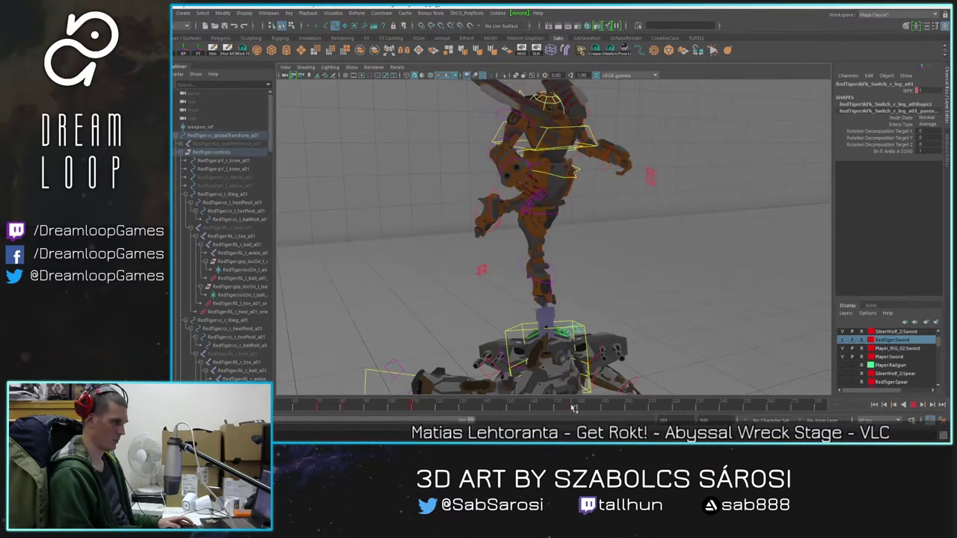
type("0")
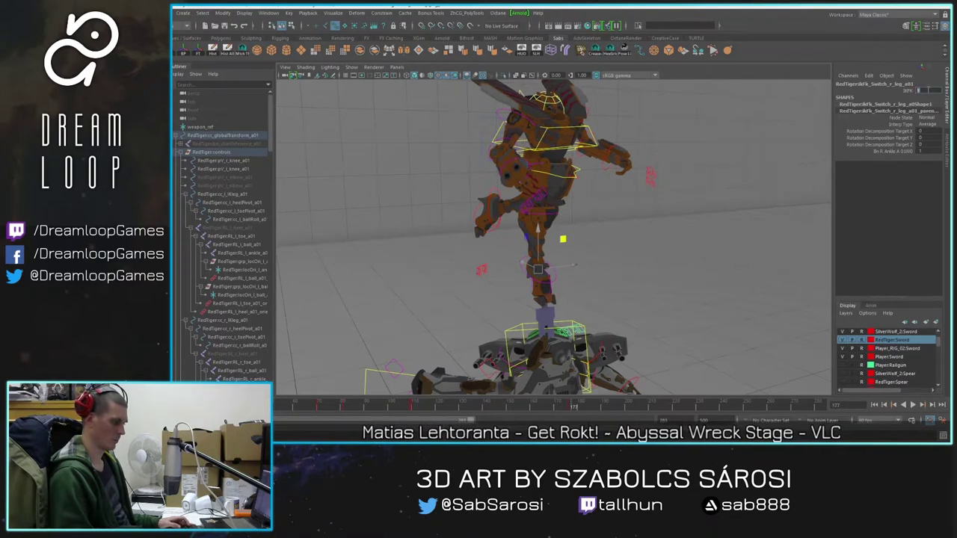
key("Return")
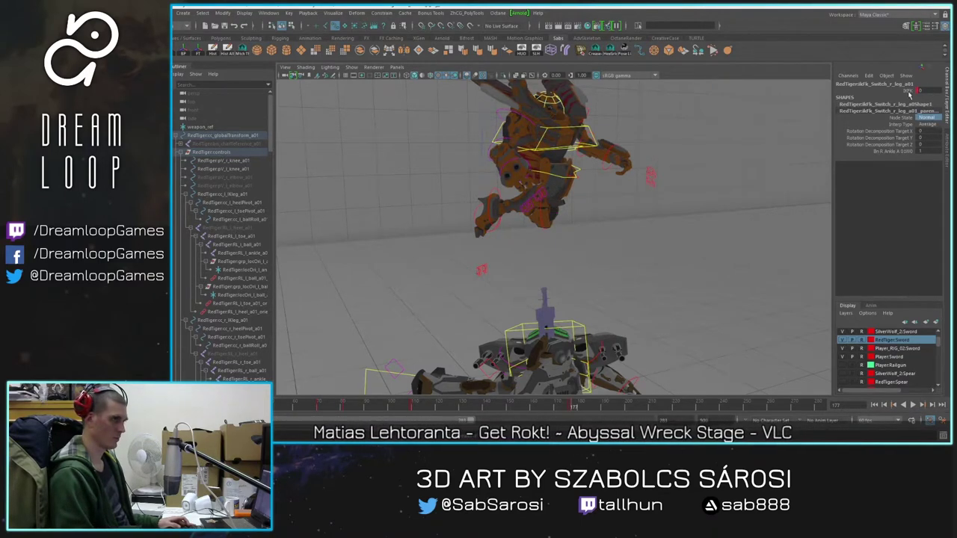
right_click_drag(656, 154, 509, 84, "alt")
middle_click_drag(503, 82, 496, 146, "alt")
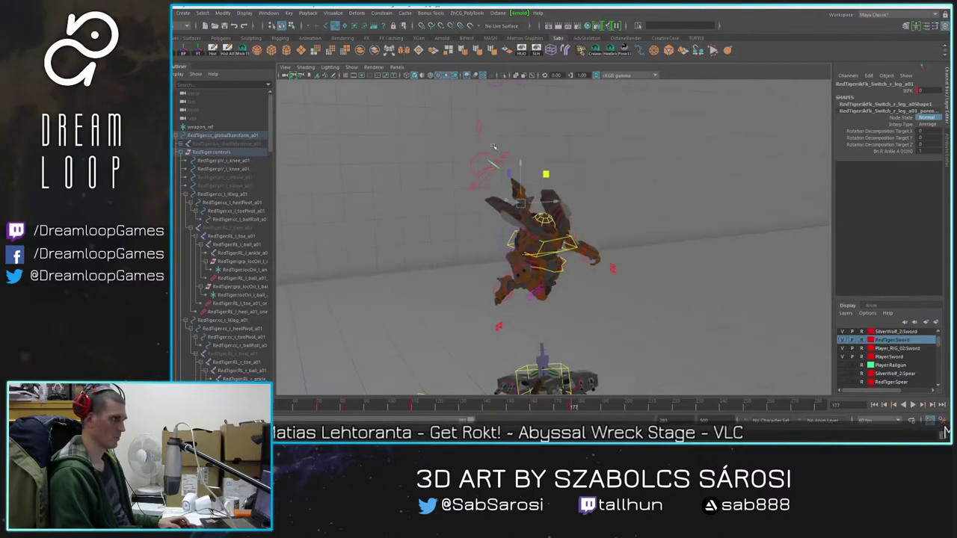
left_click(483, 181)
left_click_drag(501, 140, 600, 259)
Step: Undo the left-leg IK control move and the right-leg IK/FK switch change
key("ctrl+z")
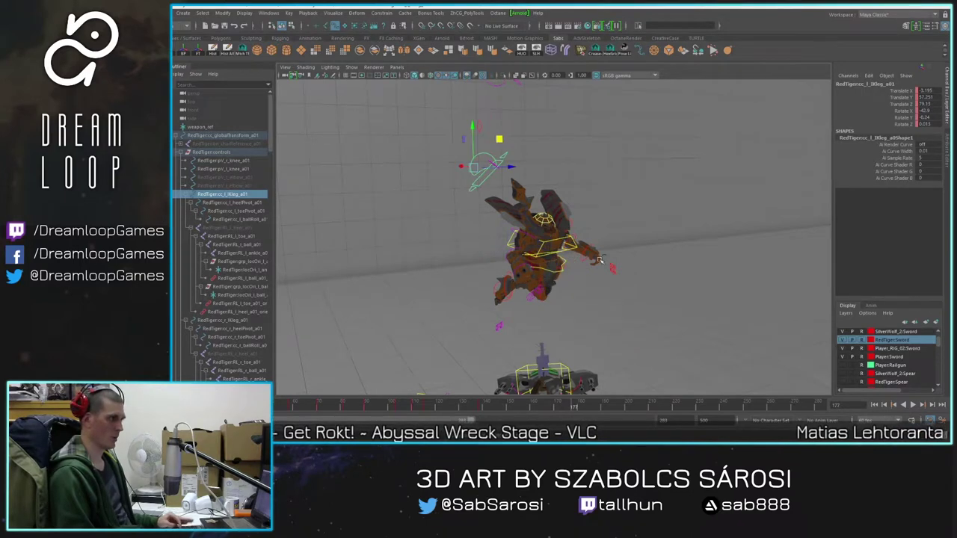
key("ctrl+z")
key("ctrl+z")
key("ctrl+z")
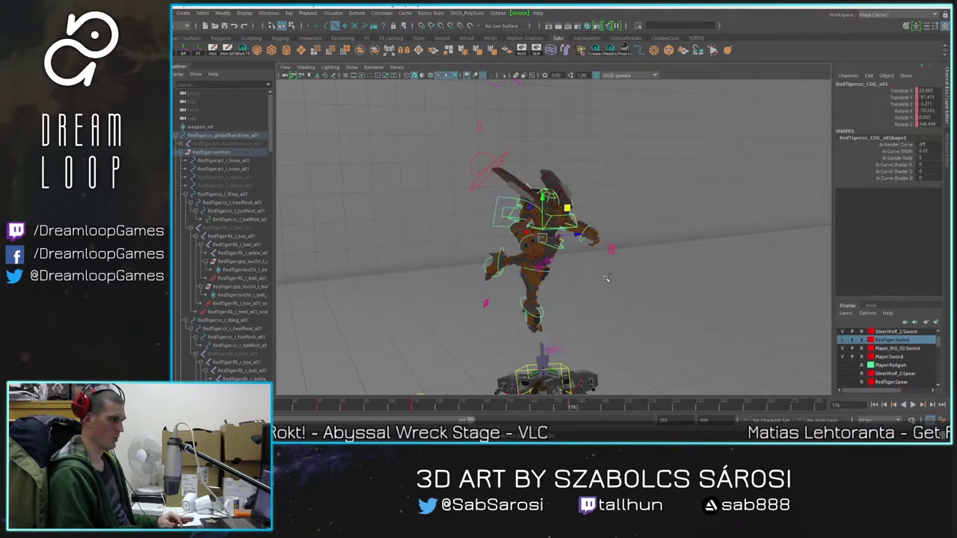
Step: Rotate RedTiger's right thigh control at frame 183 so the standing leg swings toward the sword
mouse_move(573, 406)
left_mouse_down()
mouse_move(585, 411)
mouse_move(574, 413)
left_mouse_up()
left_click_drag(539, 358, 516, 329, "alt")
right_click_drag(516, 329, 557, 301, "alt")
left_click_drag(557, 301, 552, 306, "alt")
left_click_drag(572, 408, 589, 411)
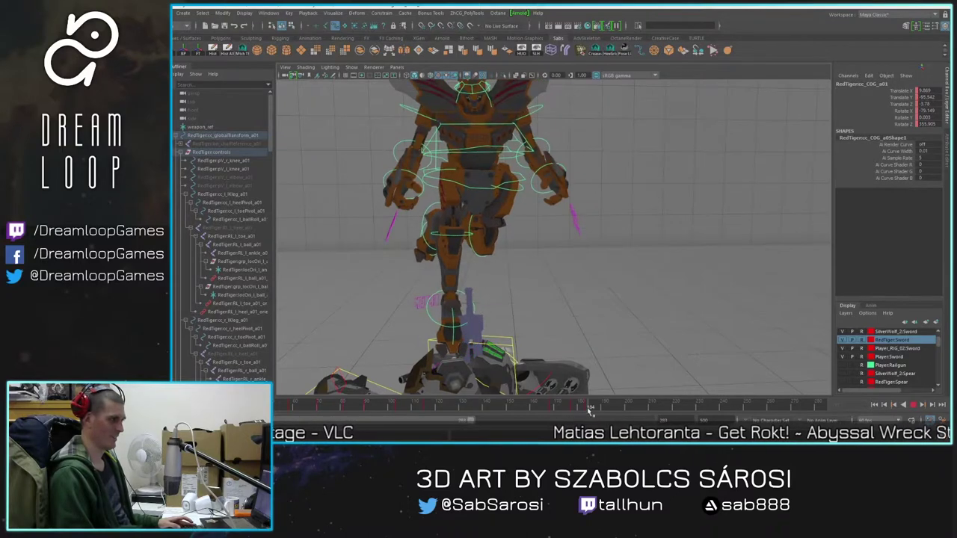
middle_click_drag(477, 263, 532, 263, "alt")
left_click(510, 234)
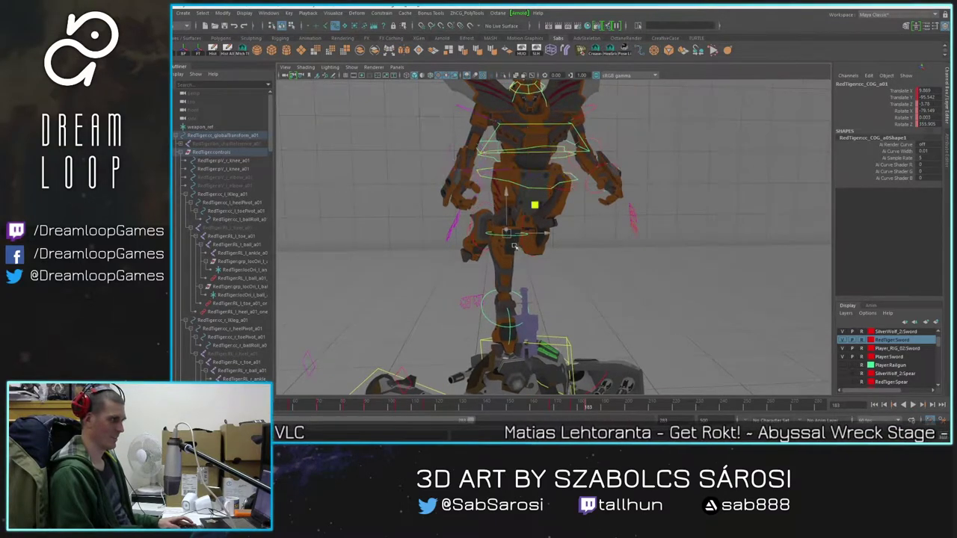
left_click_drag(509, 234, 532, 205, "alt")
left_click(530, 170)
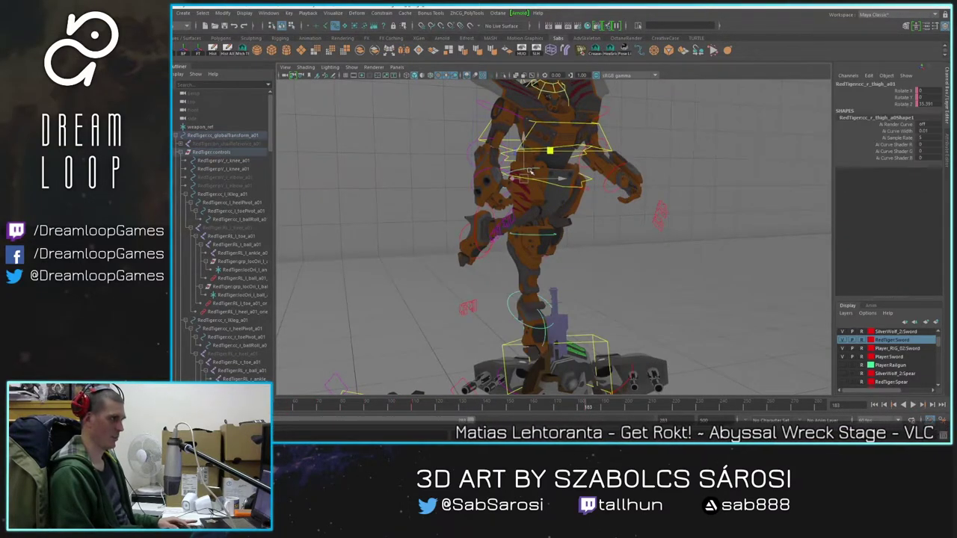
key("e")
left_click_drag(542, 202, 577, 209)
left_click_drag(577, 210, 555, 214, "alt")
left_click_drag(527, 151, 508, 145)
left_click_drag(536, 193, 604, 237)
Step: Bend RedTiger's right knee control to a Rotate Z of about -55.7 at frame 183
left_click(651, 235)
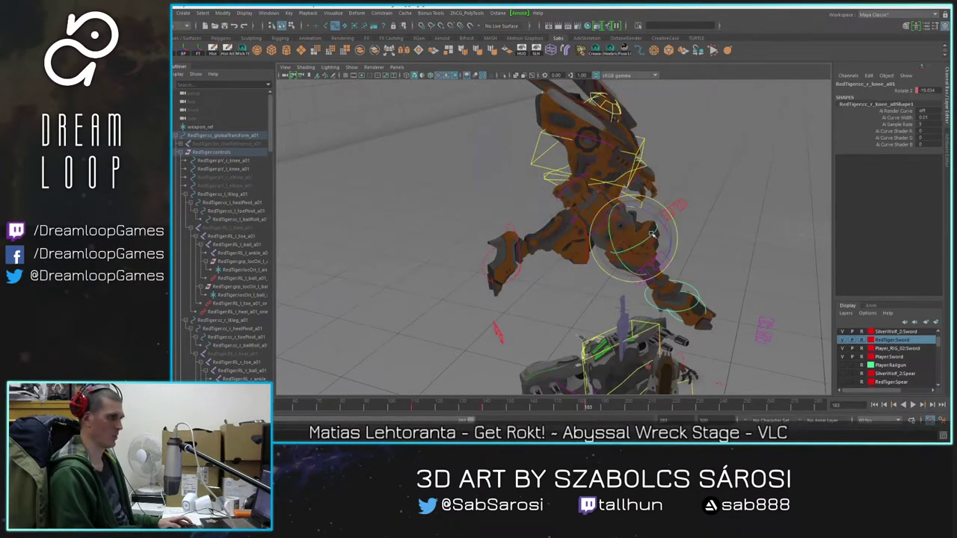
left_click_drag(676, 252, 632, 269)
left_click(645, 257)
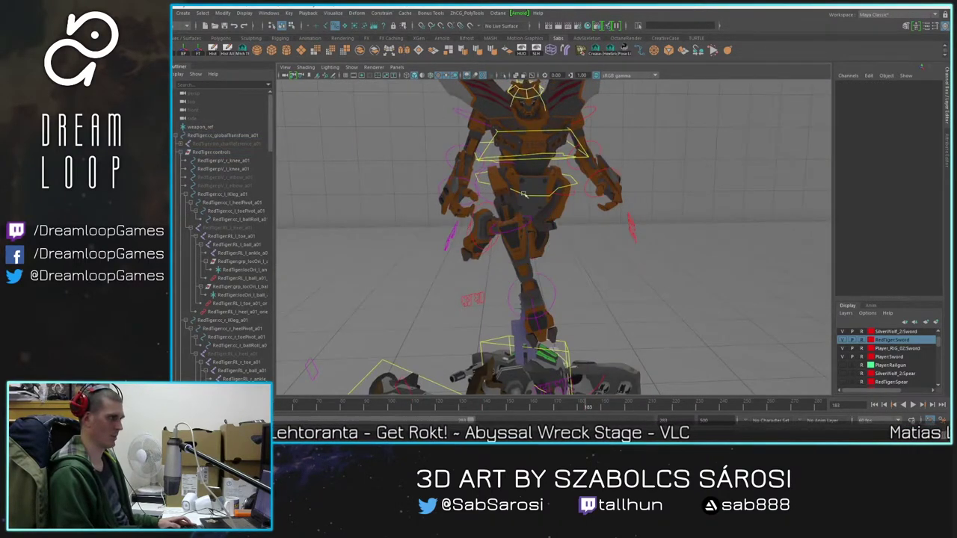
Step: Rotate RedTiger's right thigh to about -4.1, -5.2, 51.8 at frame 183 and readjust the right knee to place the foot over the sword
left_click(485, 173)
left_click_drag(527, 168, 587, 263)
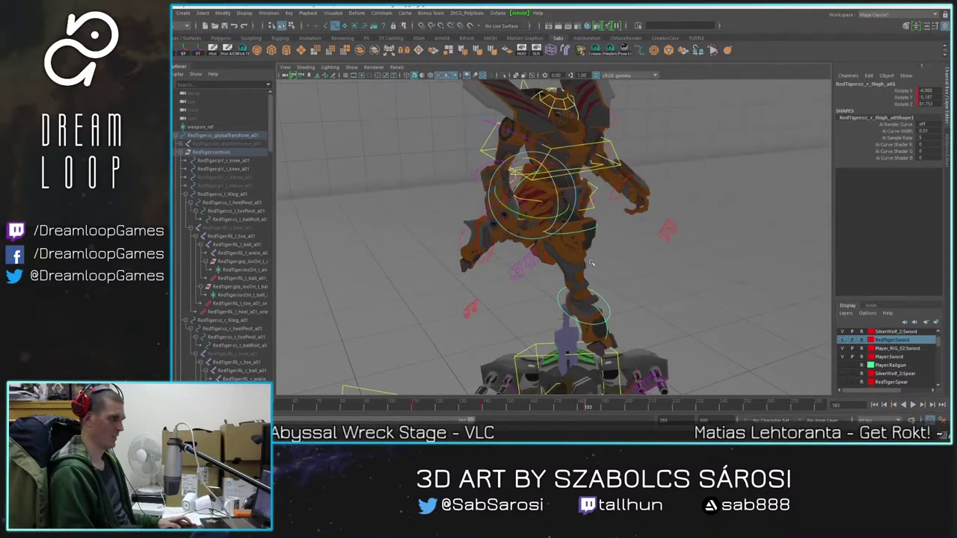
left_click(597, 225)
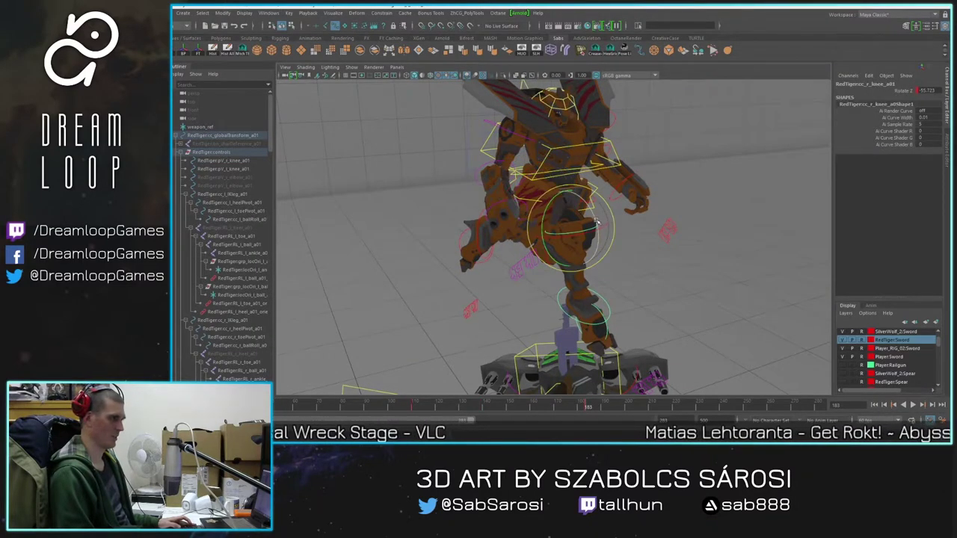
left_click_drag(597, 222, 600, 236)
left_click_drag(615, 298, 583, 299, "alt")
mouse_move(587, 406)
left_mouse_down()
mouse_move(559, 407)
mouse_move(581, 407)
left_mouse_up()
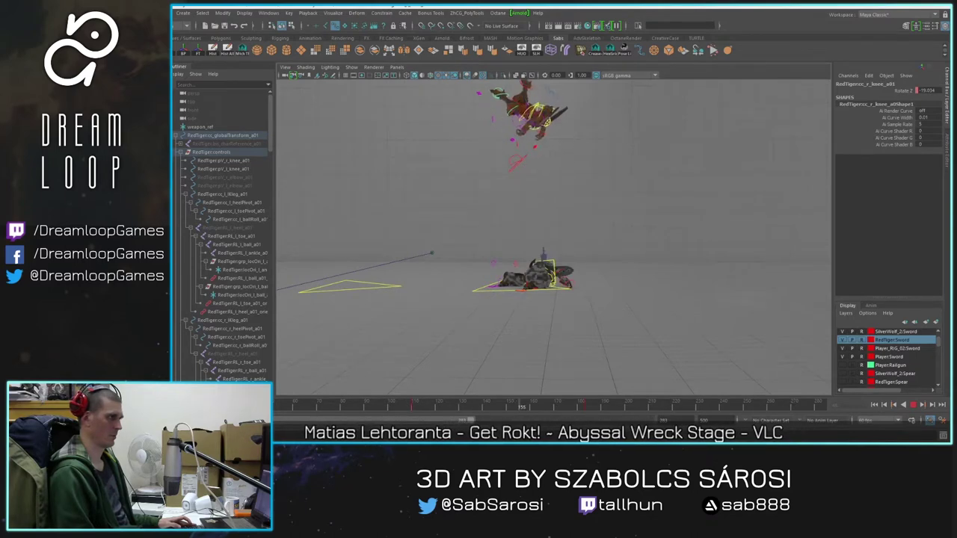
Step: Play and scrub through RedTiger's flip and descent up to frame 177, checking the COG movement around frames 176 and 177
scroll(556, 380, "up", 3)
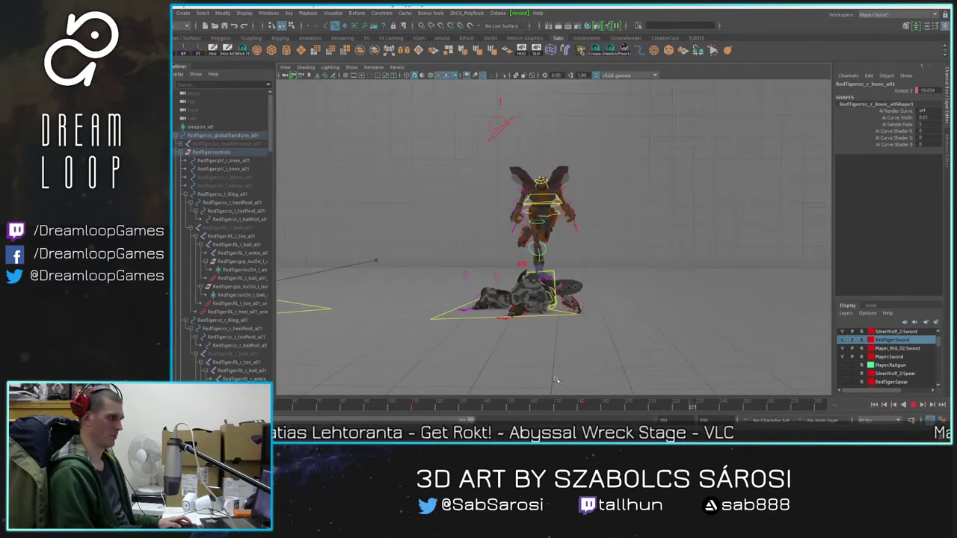
left_click_drag(419, 404, 534, 419)
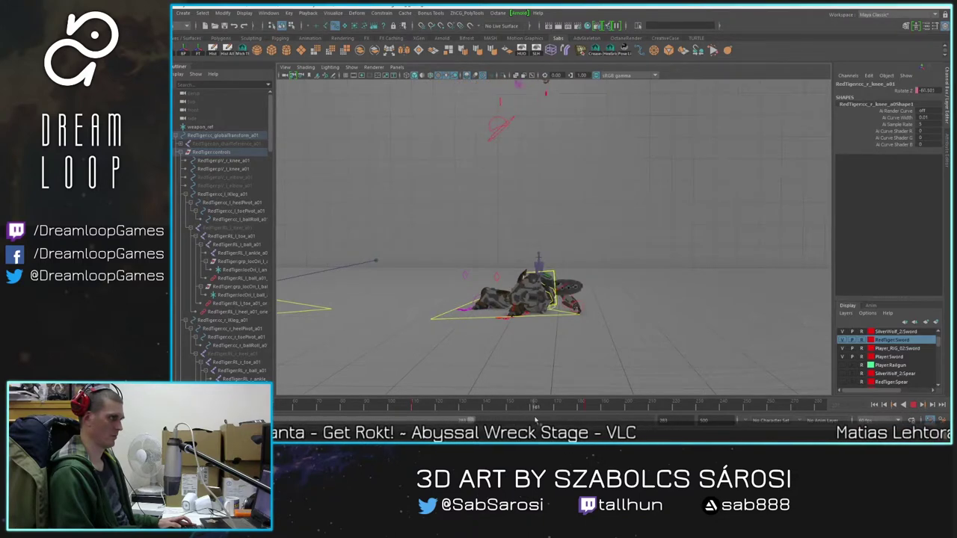
middle_click_drag(514, 167, 528, 247, "alt")
scroll(528, 247, "up", 1)
left_click_drag(430, 409, 569, 430)
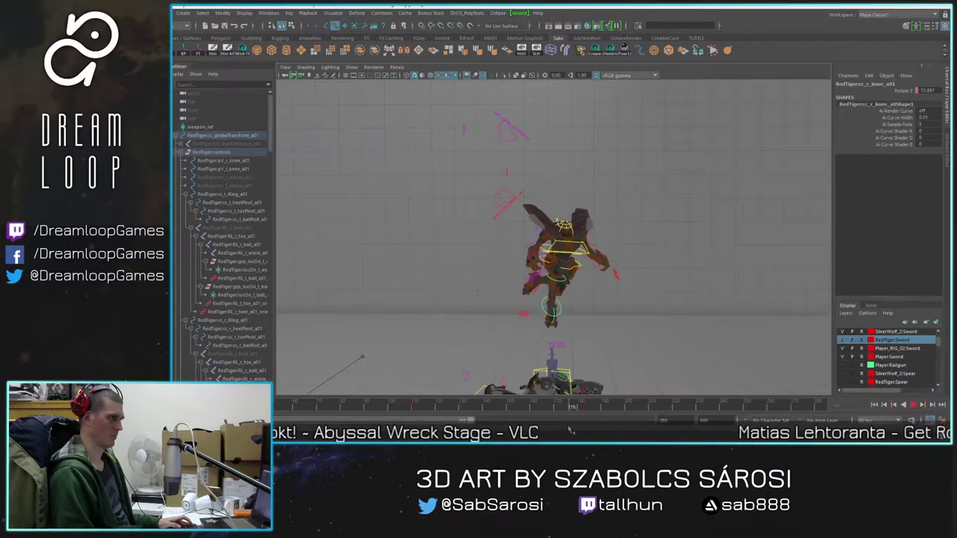
scroll(499, 274, "up", 3)
left_click_drag(493, 272, 520, 286, "alt")
left_click(528, 237)
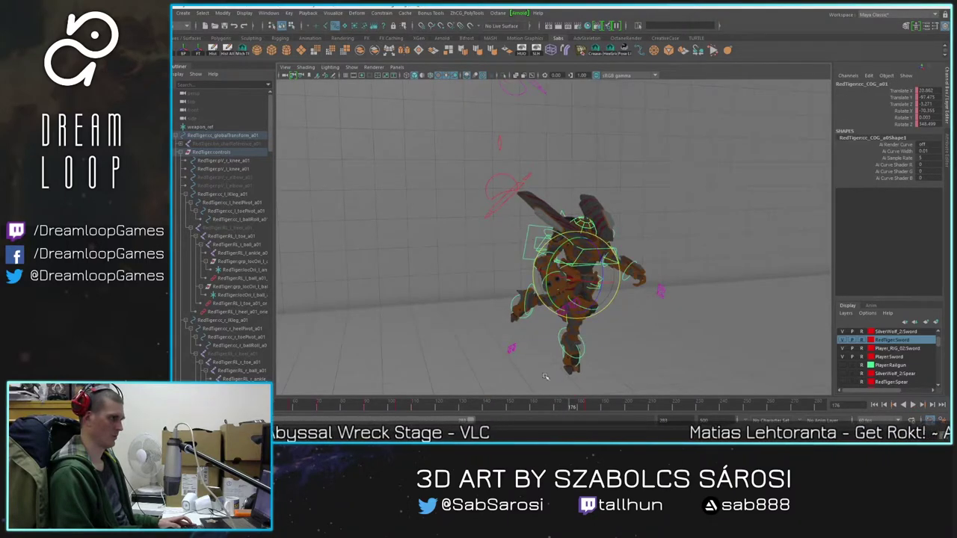
key("alt+v")
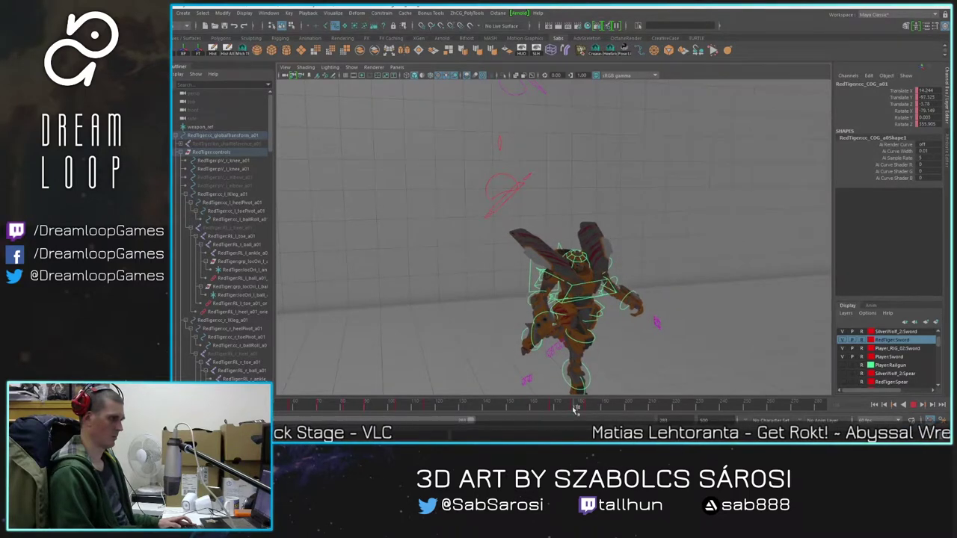
left_click(574, 409)
Step: Box-select RedTiger's body controls at frame 177
scroll(459, 309, "down", 3)
left_click_drag(459, 309, 491, 318, "alt")
middle_click_drag(492, 319, 464, 289, "alt")
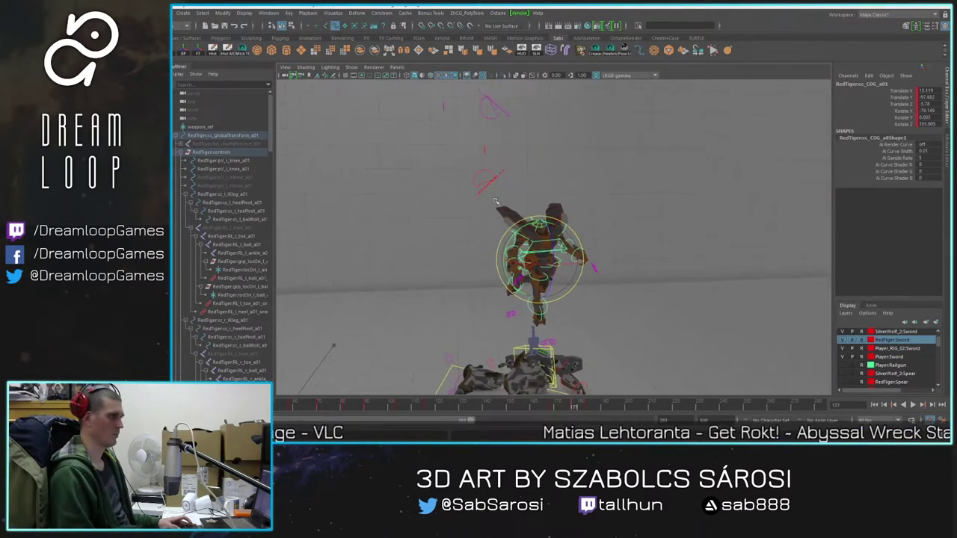
left_click(427, 197)
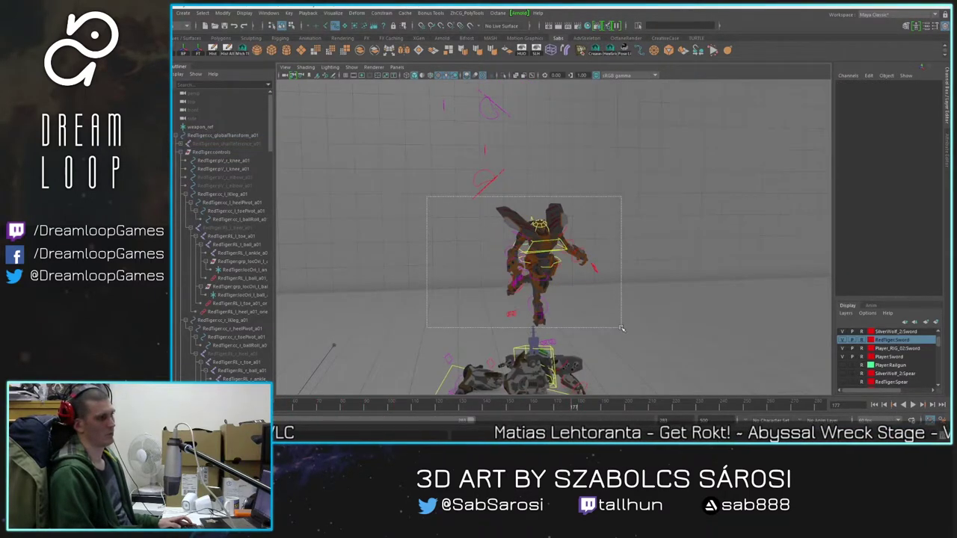
left_click_drag(620, 324, 621, 325)
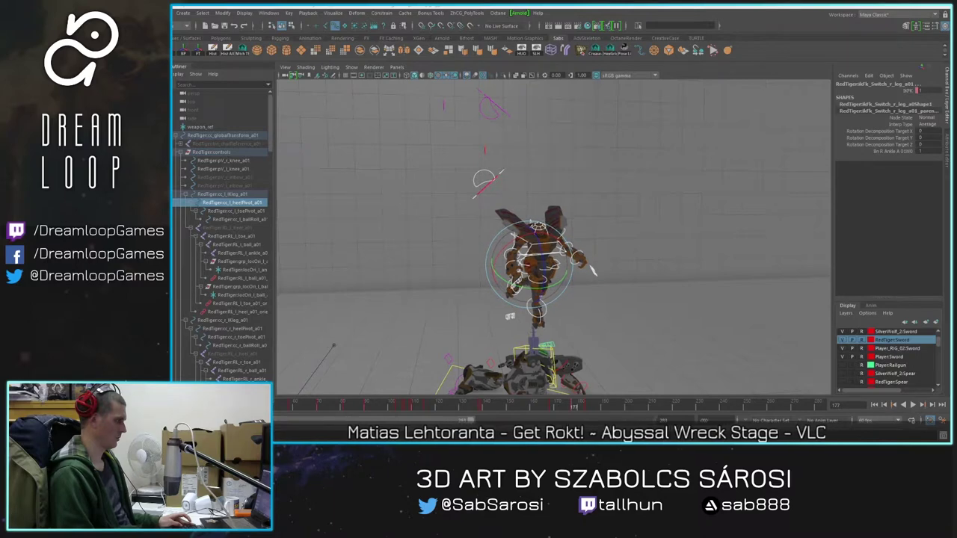
Step: Play and scrub the leap and landing repeatedly to check the timing of RedTiger's touchdown on the sword
left_click_drag(574, 406, 465, 406)
key("ctrl+z")
left_click(913, 405)
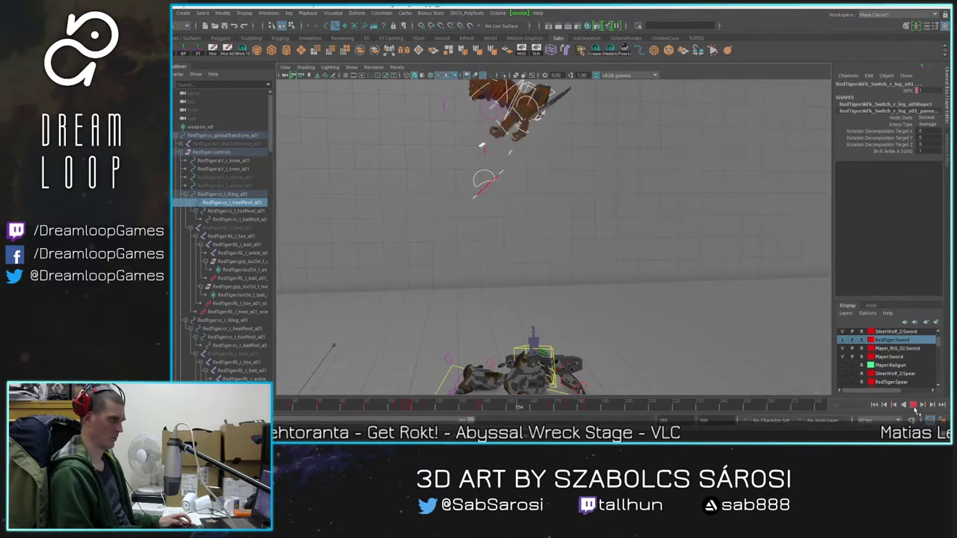
left_click_drag(587, 407, 463, 406)
left_click(913, 405)
mouse_move(578, 406)
left_mouse_down()
mouse_move(504, 406)
mouse_move(578, 406)
left_mouse_up()
scroll(555, 344, "down", 5)
key("alt+v")
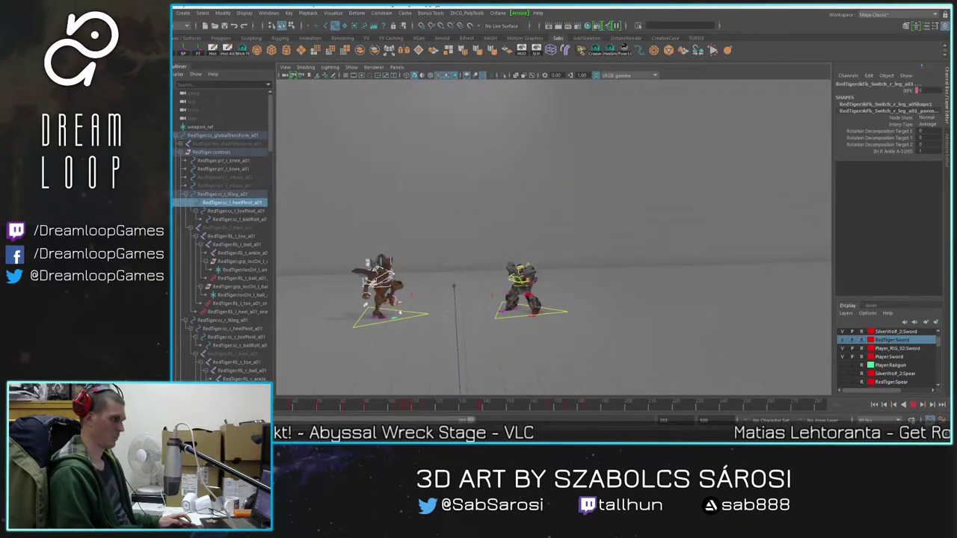
Step: Box-select all of RedTiger's controls, including the global transform, at frame 1 and play back the whole animation
left_click(321, 222)
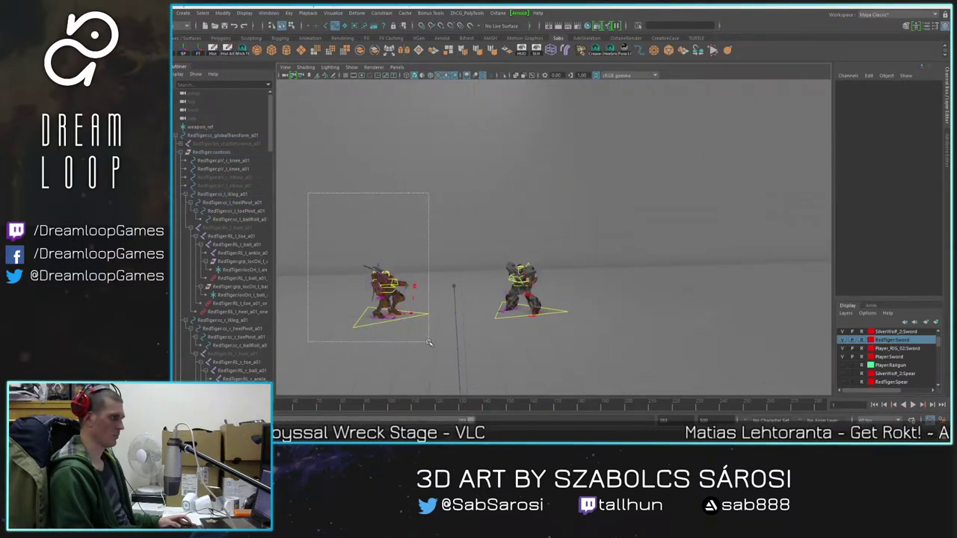
left_click_drag(429, 343, 429, 343)
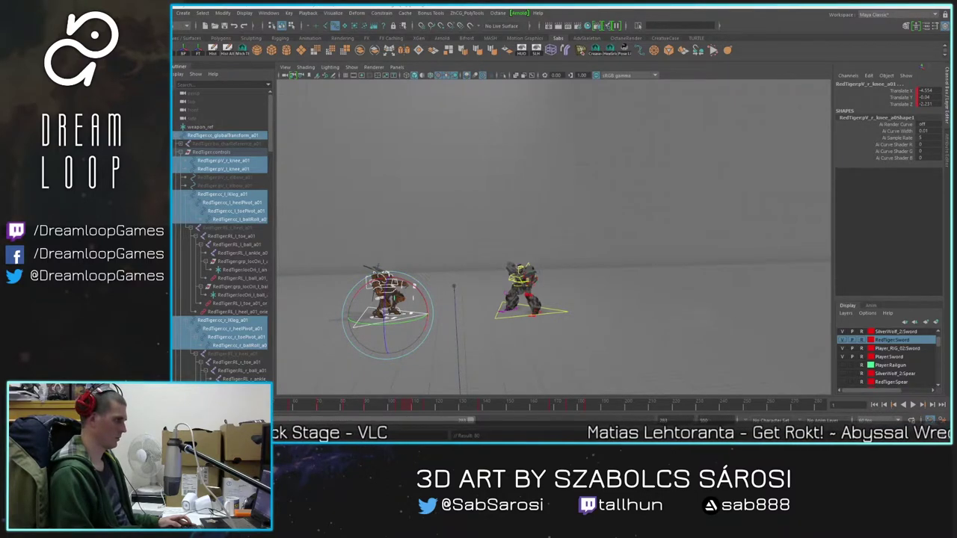
left_click(918, 405)
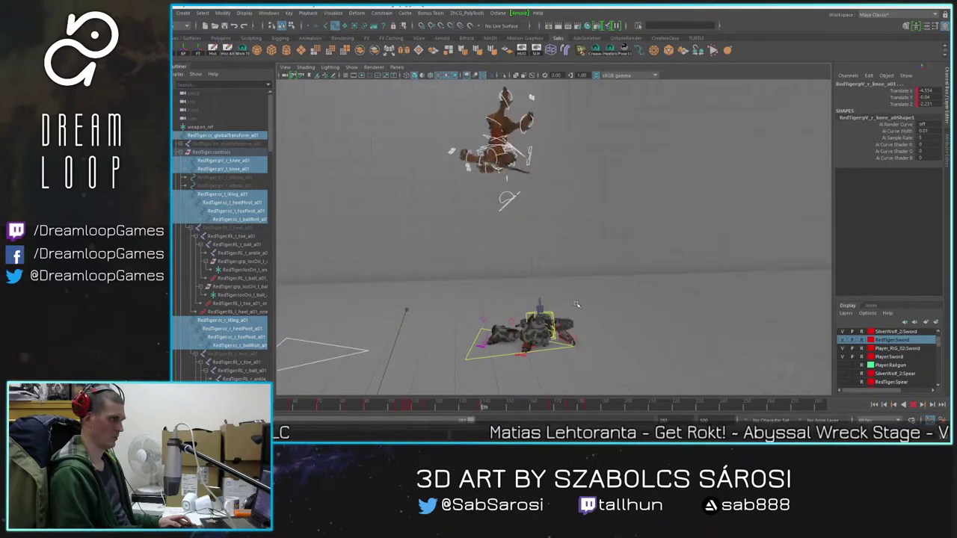
left_click(913, 406)
Step: Inspect RedTiger's landing at frame 175 and undo the last few changes there
mouse_move(589, 408)
left_mouse_down()
mouse_move(546, 405)
mouse_move(580, 415)
mouse_move(566, 415)
left_mouse_up()
right_click_drag(527, 351, 570, 352, "alt")
middle_click_drag(570, 352, 550, 243, "alt")
key("ctrl+z")
key("ctrl+z")
key("ctrl+z")
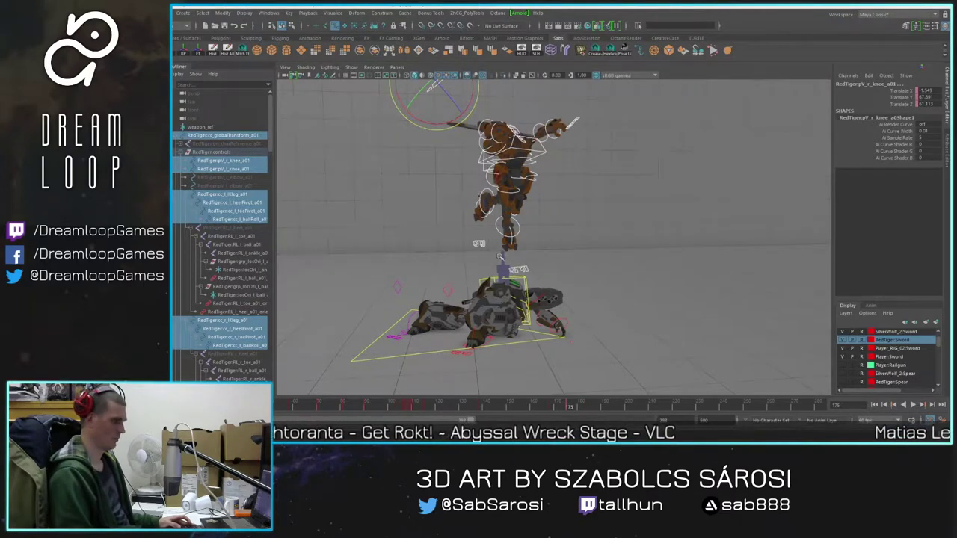
mouse_move(568, 409)
left_mouse_down()
mouse_move(535, 414)
mouse_move(577, 417)
mouse_move(569, 420)
left_mouse_up()
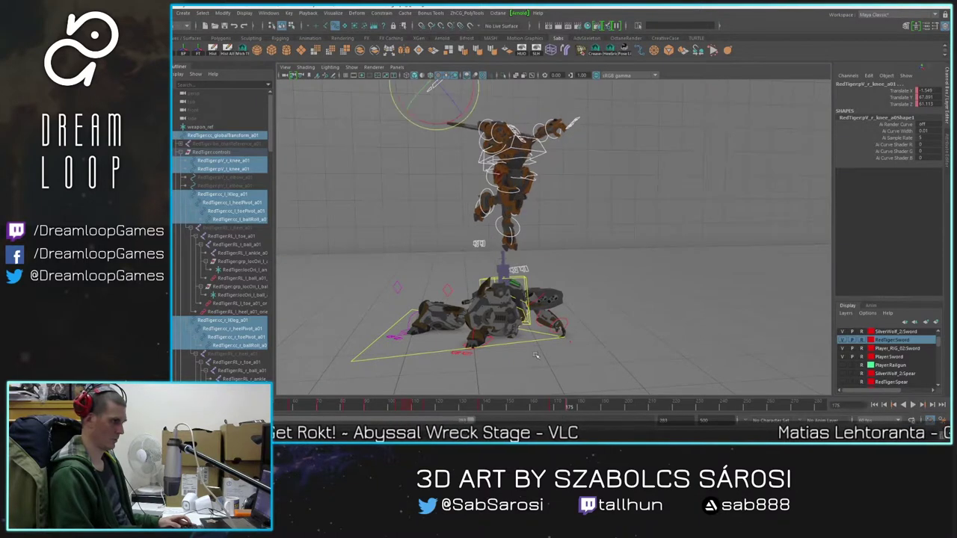
Step: Try rotating RedTiger's left upper arm at frame 175, and undo the rotation
scroll(554, 247, "up", 2)
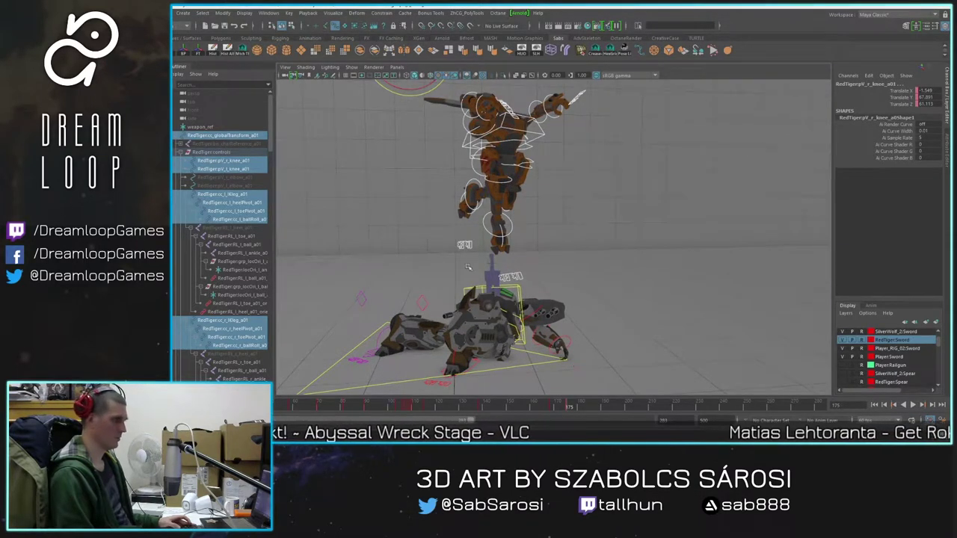
scroll(494, 251, "up", 2)
left_click_drag(482, 249, 518, 215, "alt")
left_click_drag(489, 172, 586, 184, "alt")
left_click(515, 154, "shift")
left_click(552, 154, "shift")
left_click_drag(566, 161, 560, 171)
key("ctrl+z")
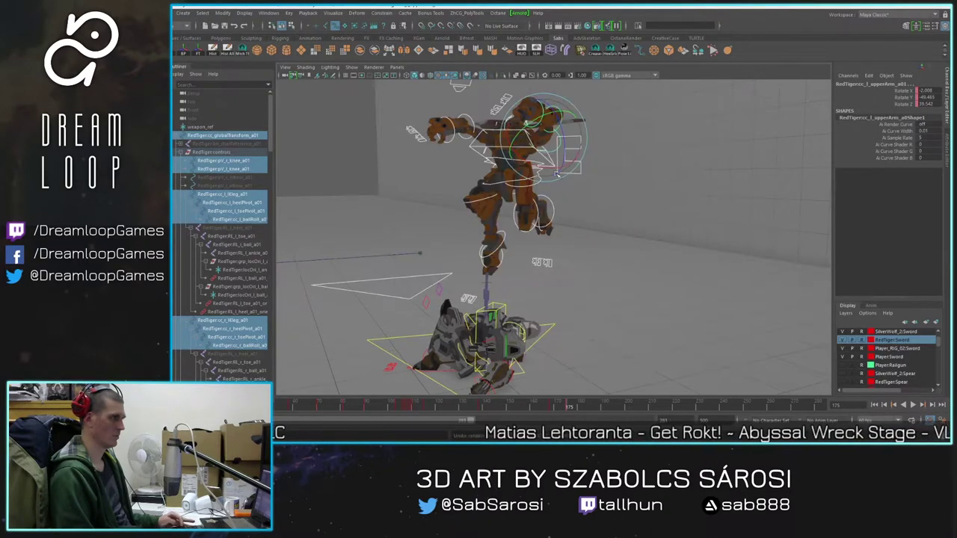
Step: Rotate RedTiger's right upper arm slightly at frame 175 to adjust the balancing pose
left_click(573, 174)
left_click(563, 140)
left_click_drag(566, 150, 511, 182, "alt")
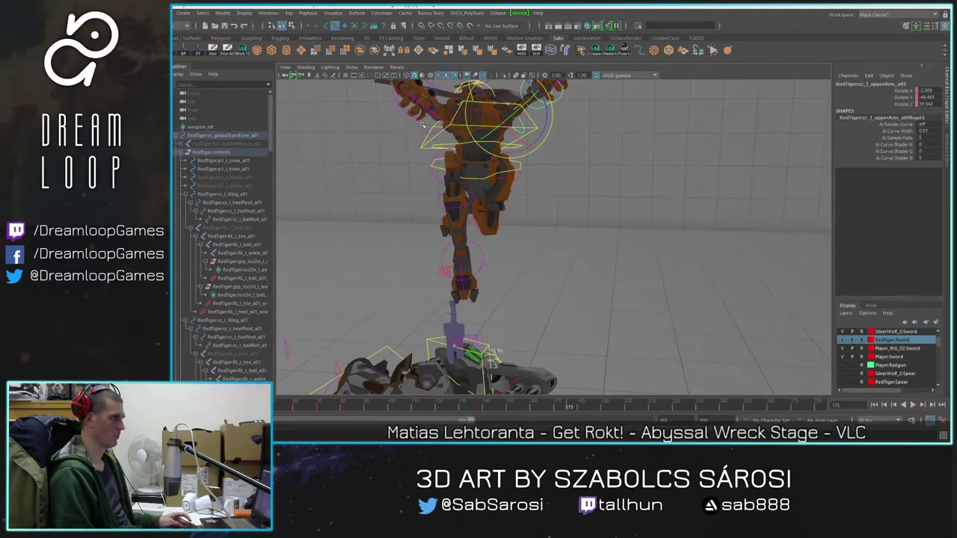
left_click(417, 127)
mouse_move(400, 109)
left_mouse_down()
mouse_move(407, 144)
mouse_move(390, 111)
left_mouse_up()
left_click_drag(504, 175, 499, 183, "alt")
Step: Scrub back to RedTiger's mid-air flip around frames 155 to 158 and inspect it against the fallen SilverWolf
left_click_drag(564, 411, 521, 408)
right_click_drag(550, 279, 503, 250, "alt")
left_click_drag(502, 249, 496, 232, "alt")
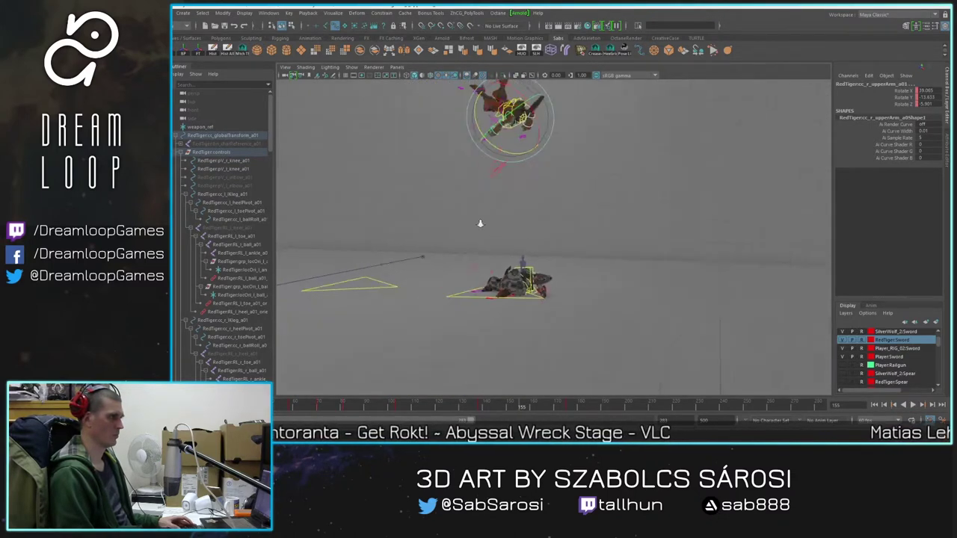
right_click_drag(497, 231, 465, 218, "alt")
middle_click_drag(465, 218, 492, 253, "alt")
left_click_drag(492, 253, 499, 263, "alt")
mouse_move(516, 406)
left_mouse_down()
mouse_move(433, 402)
mouse_move(581, 404)
mouse_move(538, 401)
mouse_move(561, 399)
mouse_move(517, 386)
mouse_move(526, 384)
left_mouse_up()
Step: Try shifting RedTiger's COG control sideways at frame 158, and undo the move
left_click(578, 117)
left_click(562, 133)
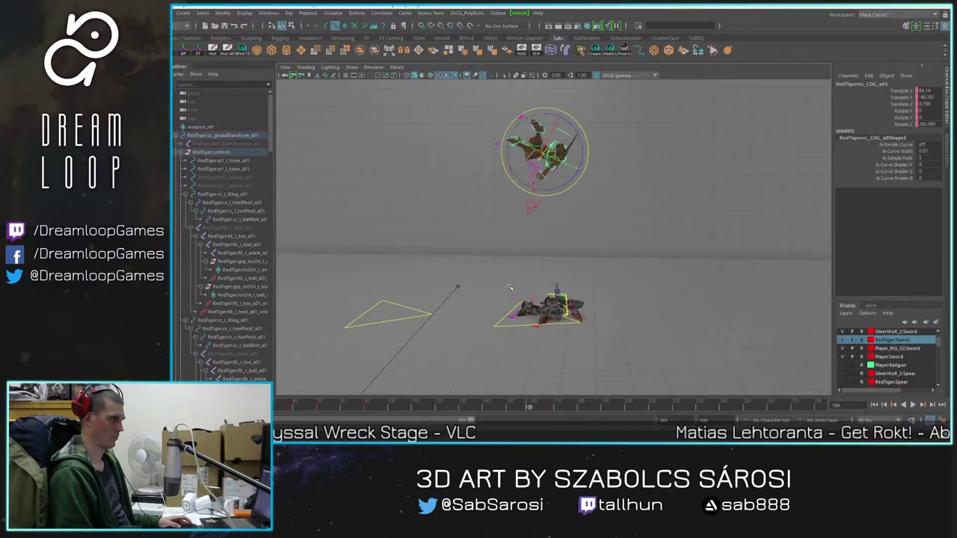
mouse_move(521, 408)
left_mouse_down()
mouse_move(484, 406)
mouse_move(529, 414)
left_mouse_up()
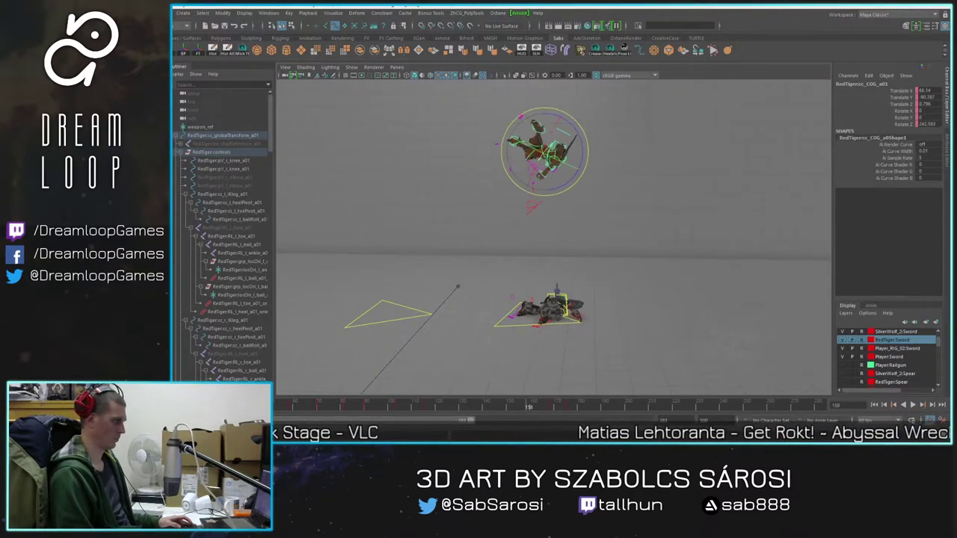
key("ctrl+z")
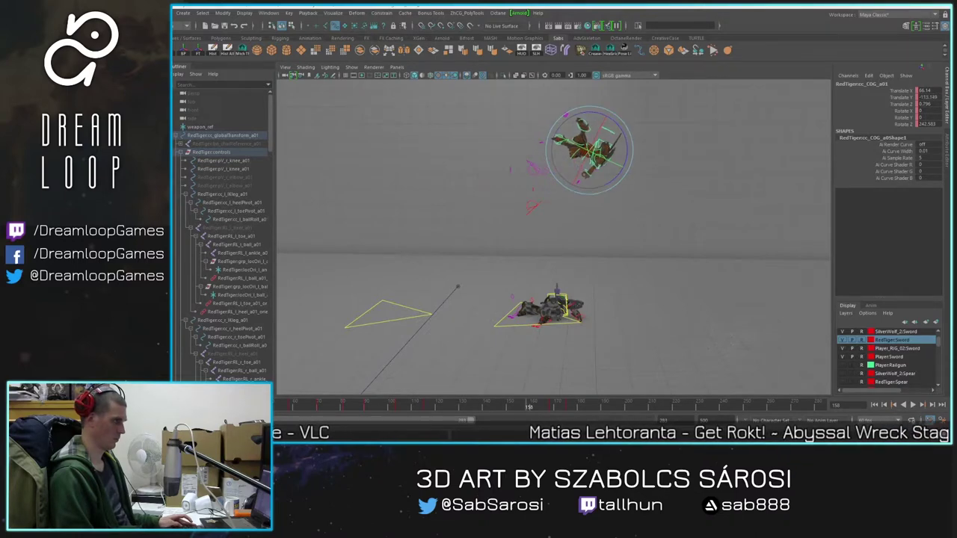
key("ctrl+z")
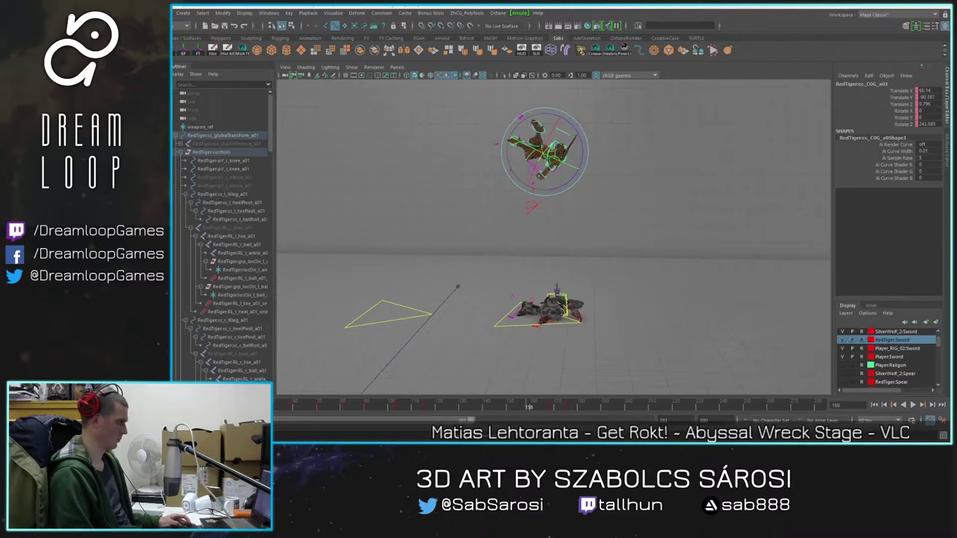
key("ctrl+z")
key("ctrl+z")
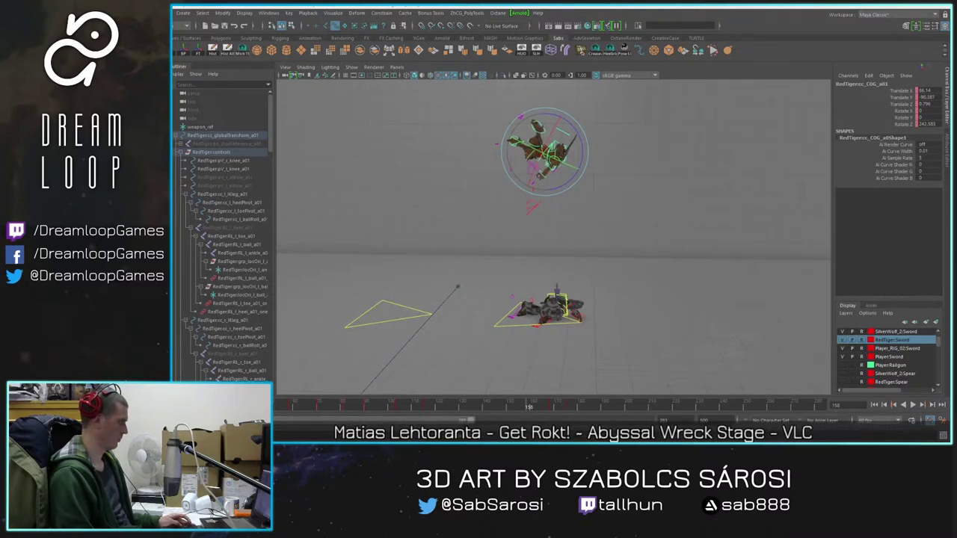
Step: Raise RedTiger's COG control slightly at frame 168 to adjust the height of the mid-air arc
left_click(582, 206)
left_click(564, 130)
left_click_drag(548, 407, 551, 407)
key("w")
left_click_drag(557, 109, 556, 96)
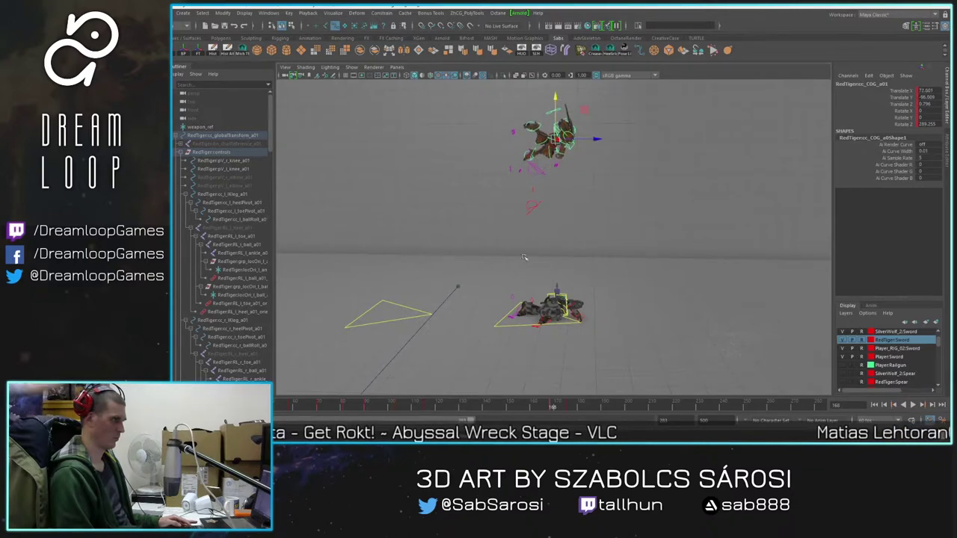
Step: Rotate RedTiger's left upper arm at frame 172 to adjust the arm pose just before the landing
mouse_move(553, 408)
left_mouse_down()
mouse_move(376, 398)
mouse_move(560, 405)
left_mouse_up()
scroll(572, 262, "up", 4)
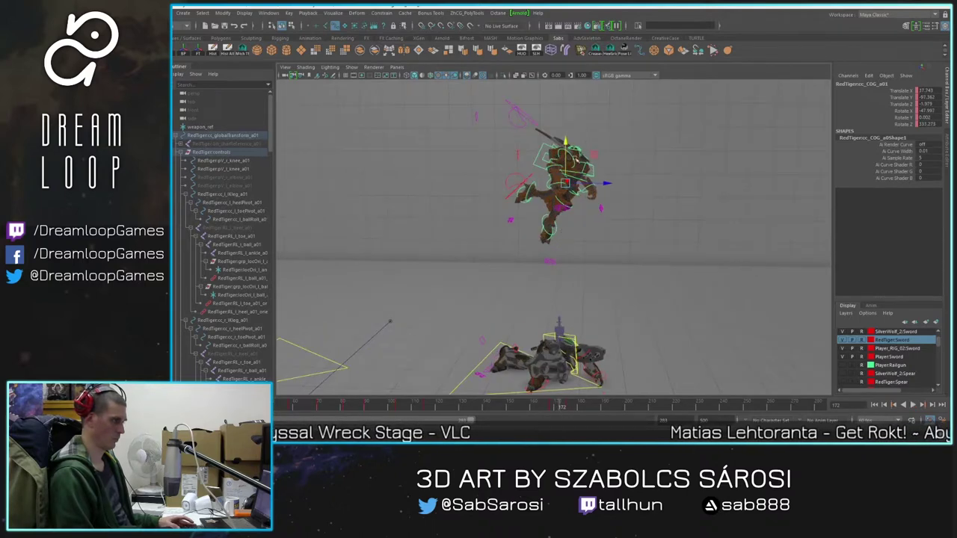
right_click_drag(524, 141, 614, 184, "alt")
left_click_drag(614, 184, 591, 211, "alt")
middle_click_drag(591, 212, 574, 275, "alt")
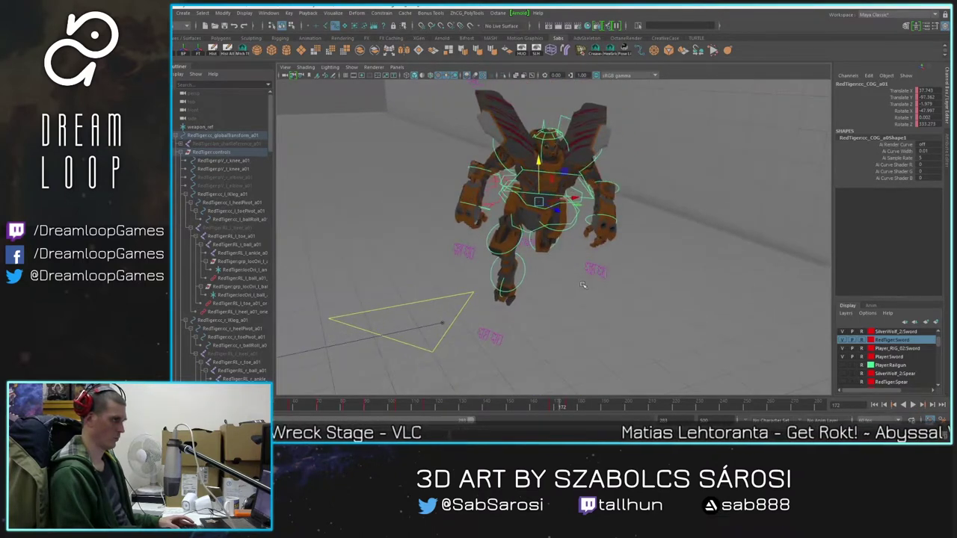
left_click_drag(575, 275, 583, 284, "alt")
left_click(493, 142)
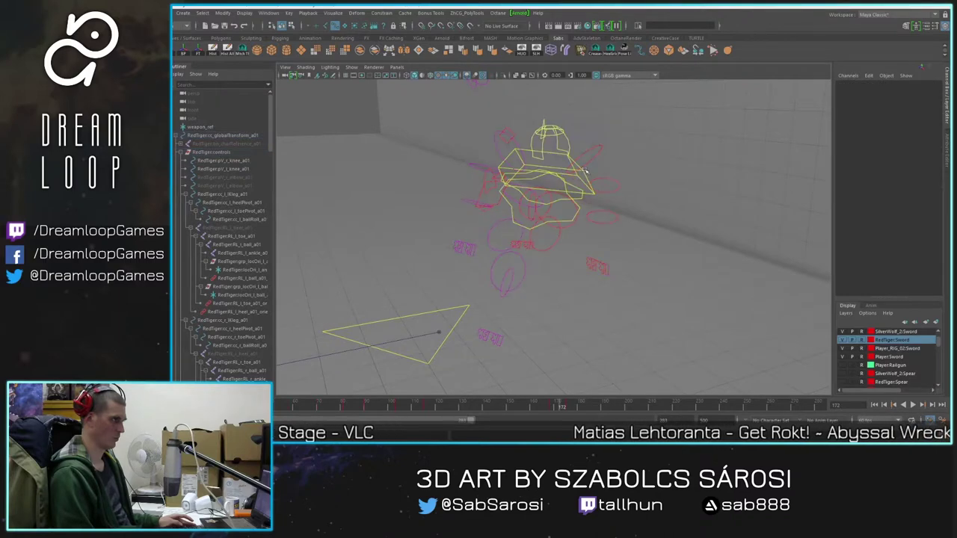
left_click(501, 148)
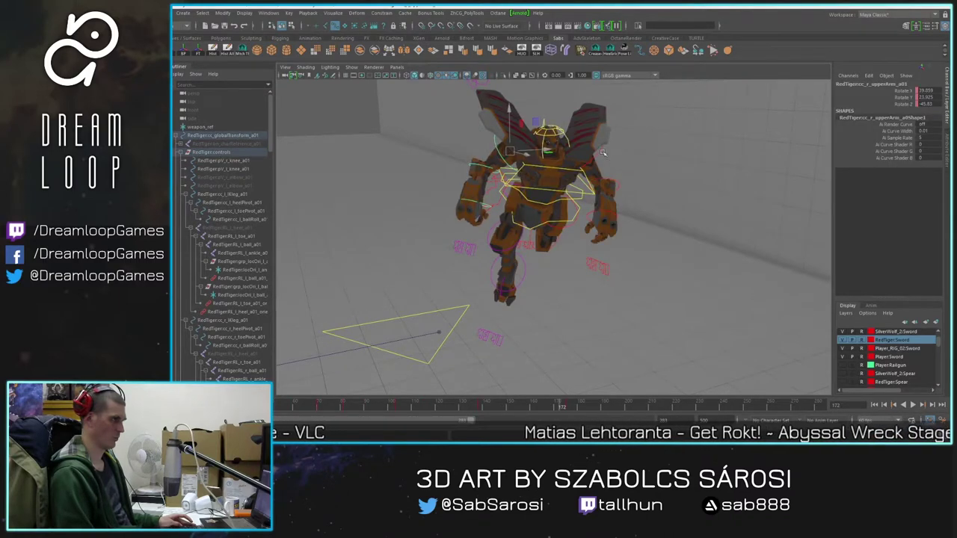
key("e")
left_click_drag(591, 133, 565, 127)
mouse_move(592, 163)
left_mouse_down()
mouse_move(586, 133)
mouse_move(599, 148)
left_mouse_up()
Step: Carry RedTiger's COG pose from frame 175 over to frame 183 and rotate the COG there to turn and tilt the body
right_click_drag(634, 249, 611, 253, "alt")
left_click_drag(611, 253, 639, 239, "alt")
mouse_move(568, 409)
left_mouse_down()
mouse_move(451, 408)
mouse_move(571, 420)
left_mouse_up()
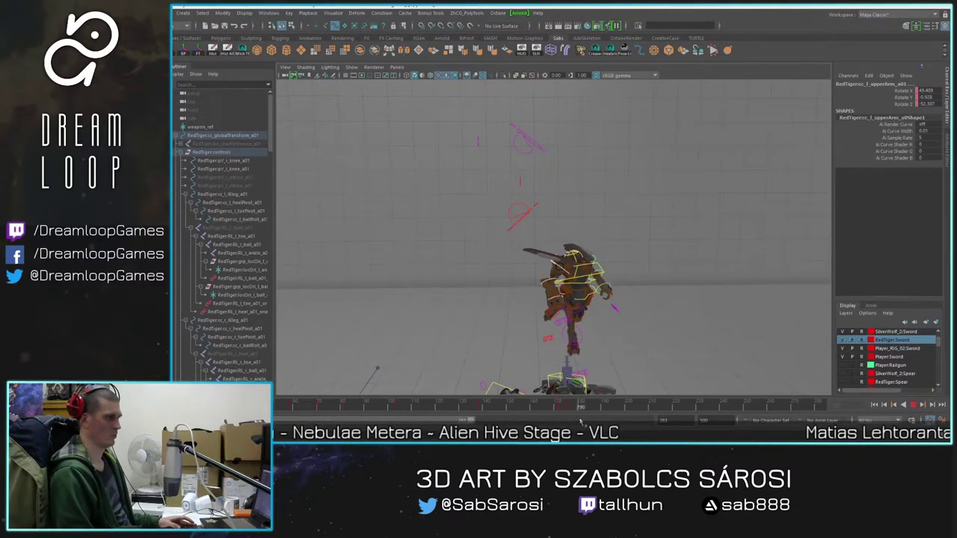
scroll(571, 336, "up", 3)
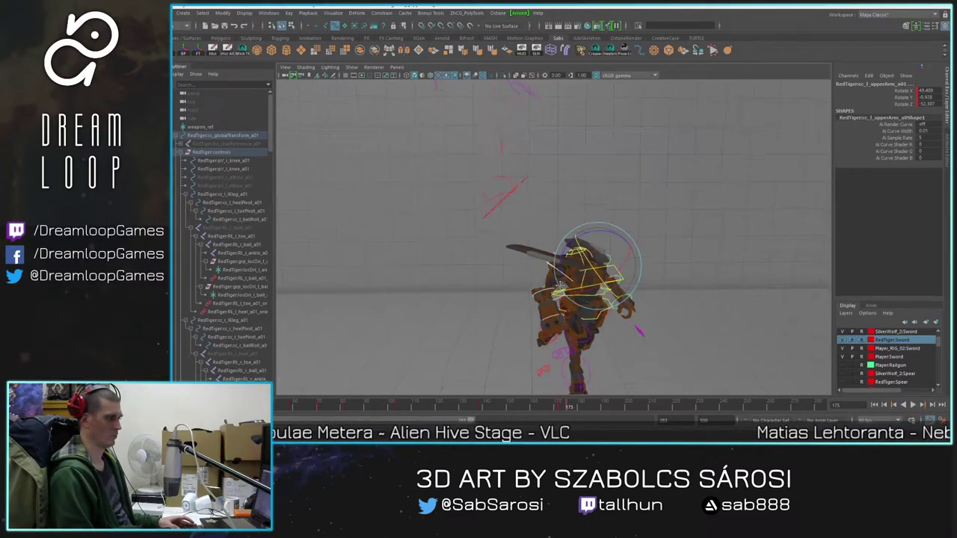
middle_click_drag(568, 306, 569, 230, "alt")
scroll(572, 230, "up", 2)
left_click_drag(587, 229, 554, 321, "alt")
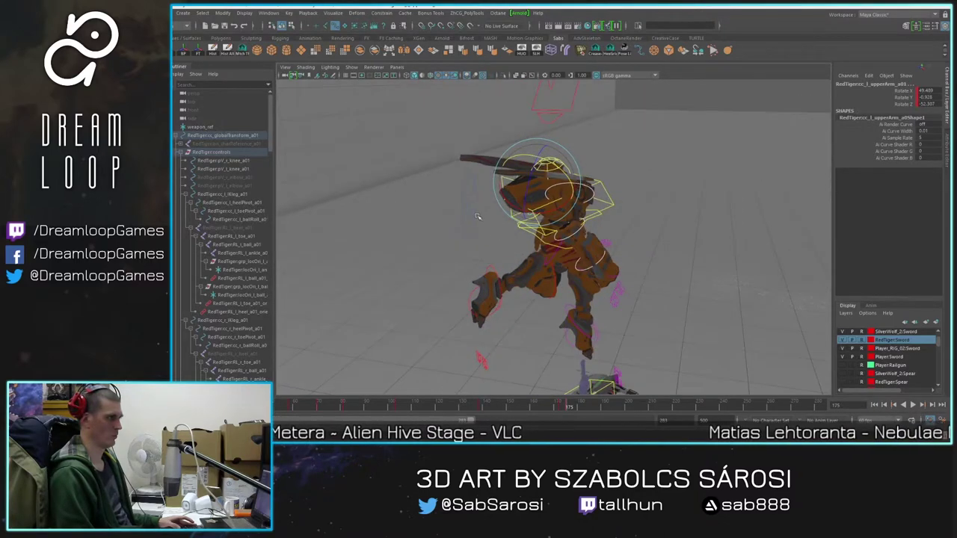
left_click(476, 215)
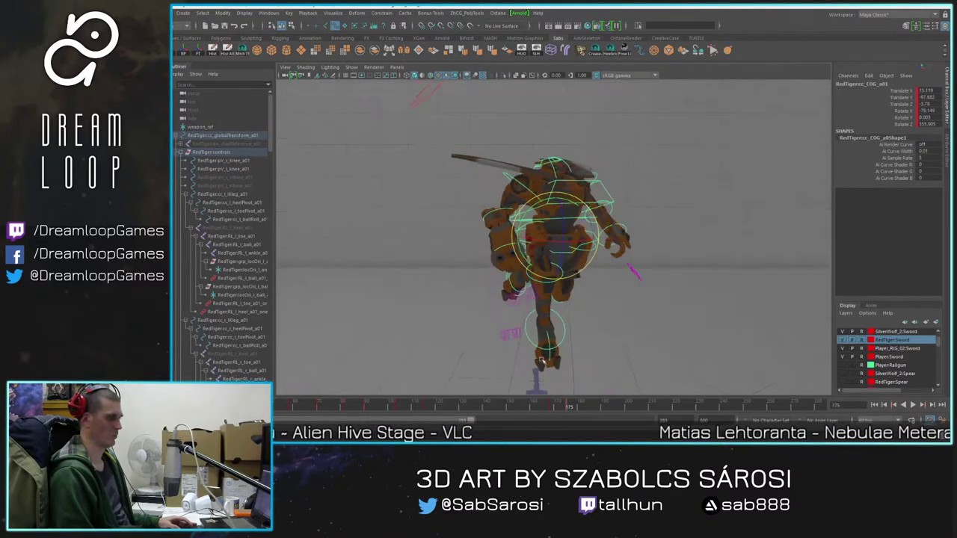
left_click_drag(566, 409, 582, 413)
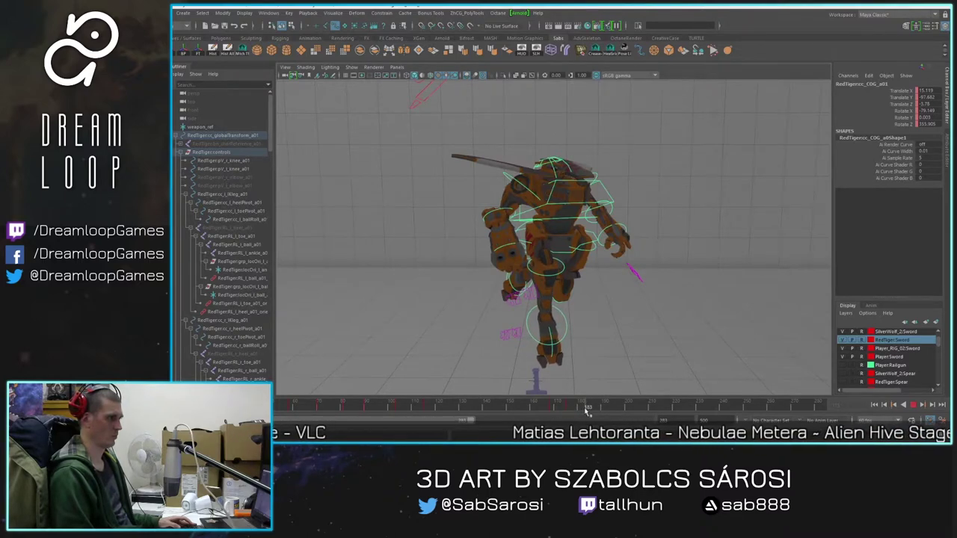
key("e")
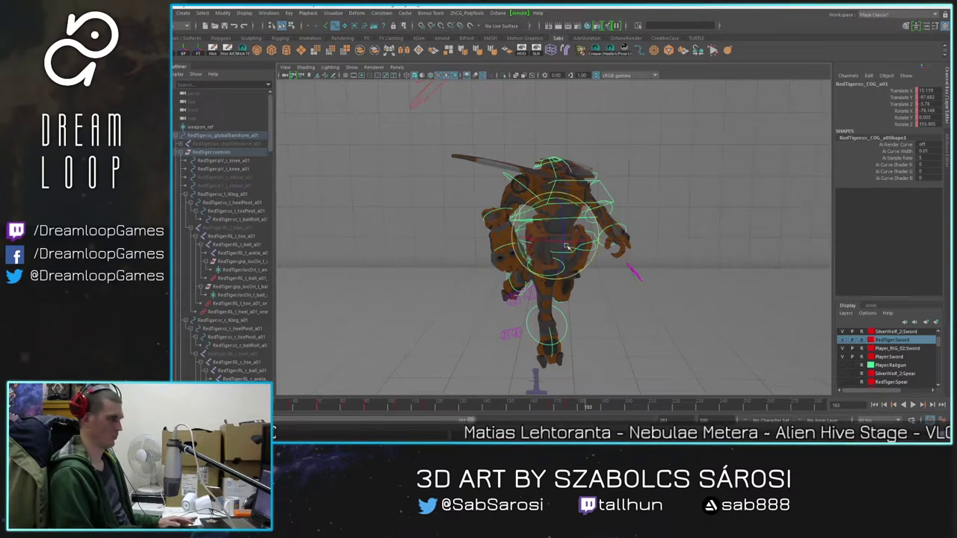
left_click_drag(554, 228, 545, 251)
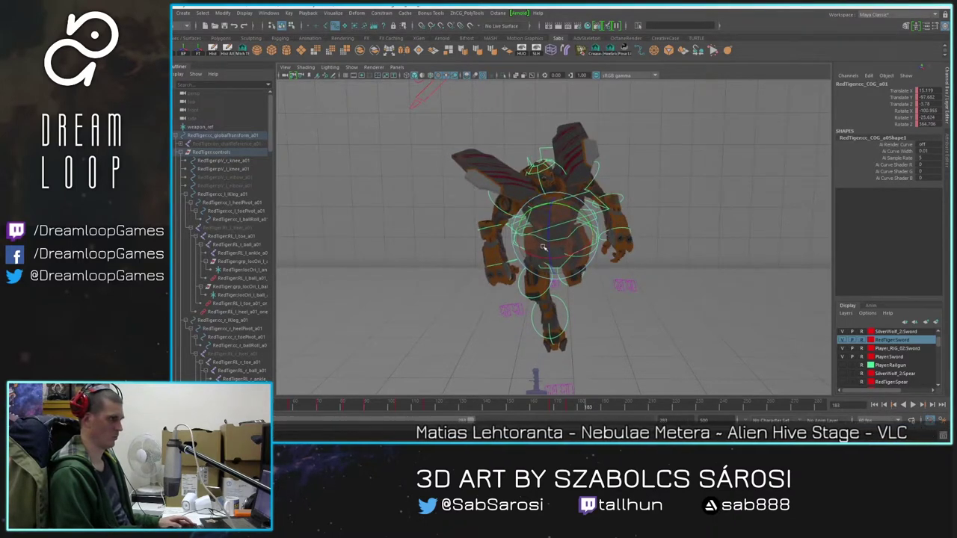
Step: Rotate RedTiger's right knee at frame 183 to bring the supporting leg over the sword
middle_click_drag(563, 291, 551, 268, "alt")
left_click(554, 283)
key("w")
left_click_drag(563, 306, 547, 297, "alt")
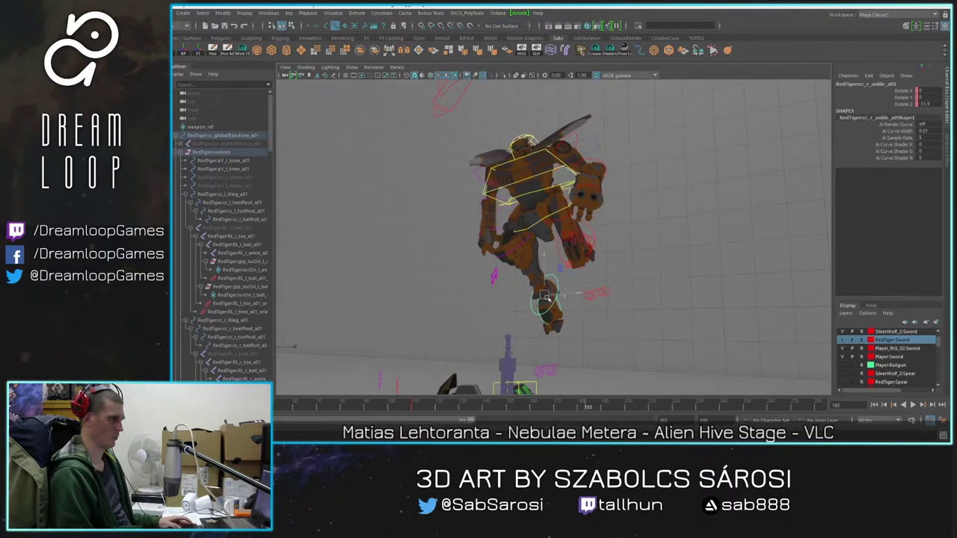
left_click(528, 259)
left_click_drag(491, 253, 588, 426)
scroll(568, 266, "down", 3)
right_click_drag(577, 267, 601, 281, "alt")
left_click_drag(600, 282, 607, 291, "alt")
right_click_drag(565, 290, 588, 300, "alt")
middle_click_drag(588, 301, 638, 312, "alt")
left_click_drag(639, 312, 679, 338, "alt")
middle_click_drag(537, 183, 555, 225, "alt")
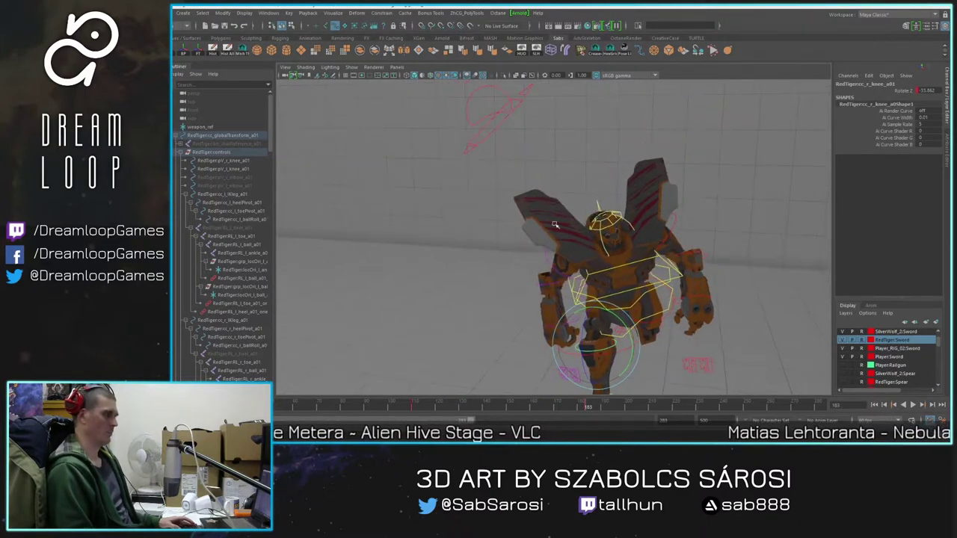
Step: Select RedTiger's left IK leg control, inspect the balancing pose at frame 183 and play back the whole animation
left_click(491, 132)
right_click_drag(558, 201, 540, 200, "alt")
left_click_drag(557, 206, 606, 306, "alt")
middle_click_drag(606, 305, 591, 312, "alt")
left_click_drag(592, 312, 621, 311, "alt")
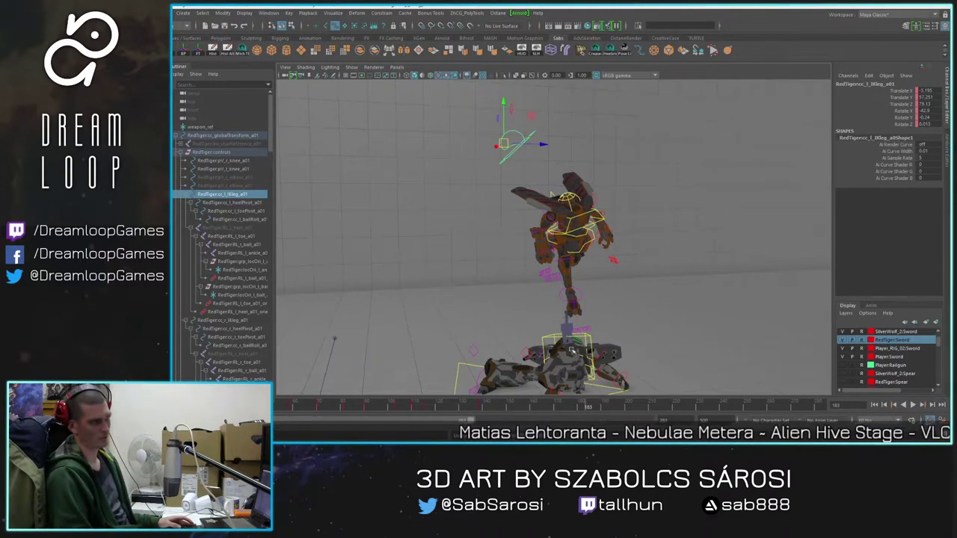
right_click_drag(623, 361, 658, 334, "alt")
left_click_drag(658, 335, 606, 362, "alt")
right_click_drag(604, 363, 535, 420, "alt")
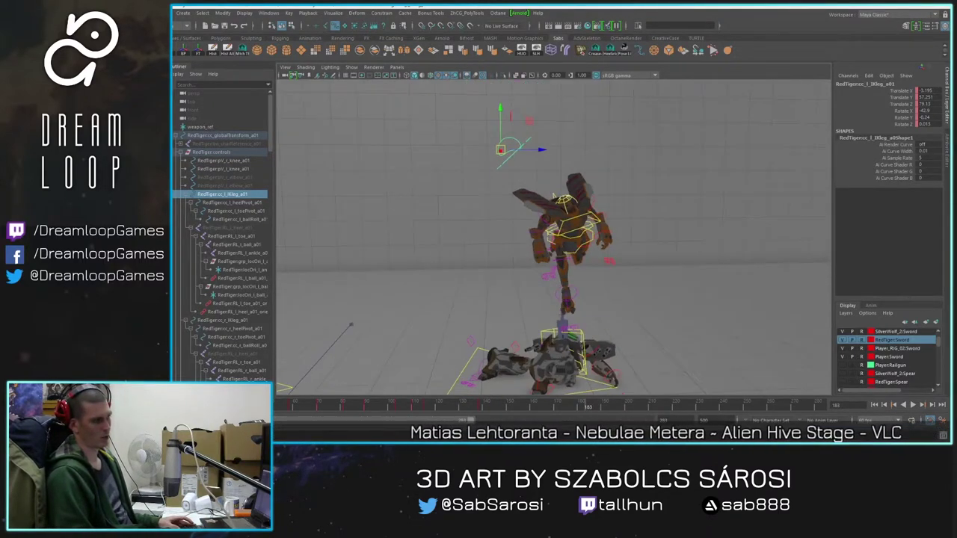
key("alt+v")
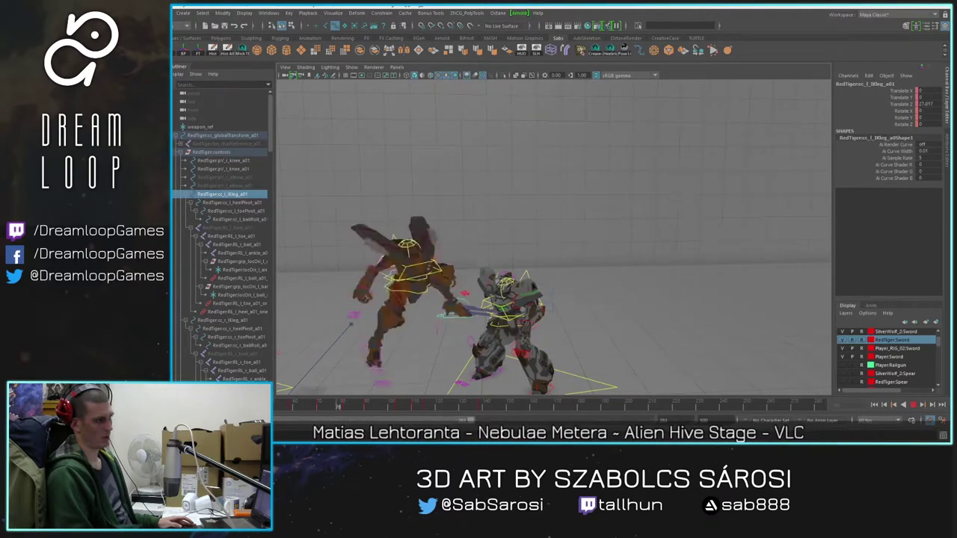
key("alt+v")
right_click_drag(556, 403, 518, 403, "alt")
left_click_drag(424, 413, 258, 413)
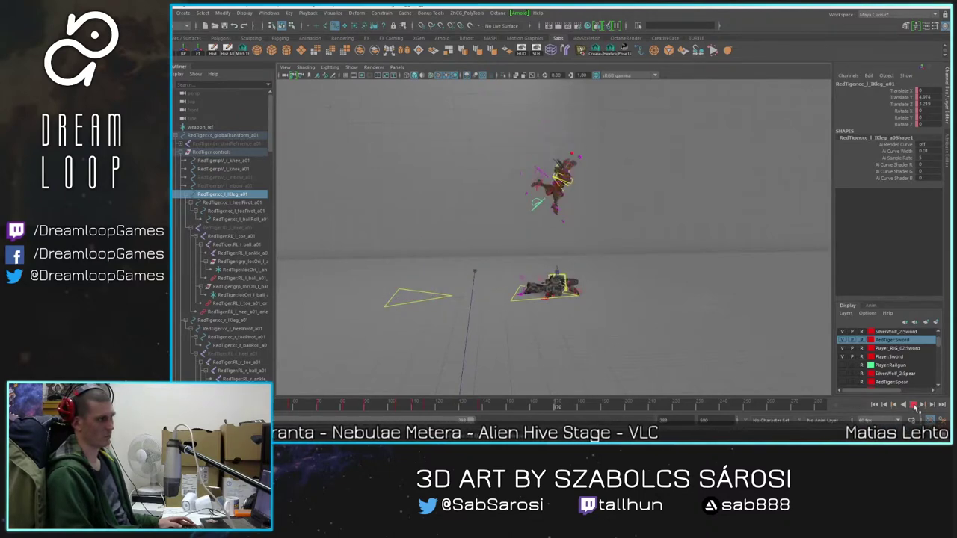
Step: Hide the NURBS curves in the viewport, clear the selection and play back the animation without control rigs
left_click(353, 68)
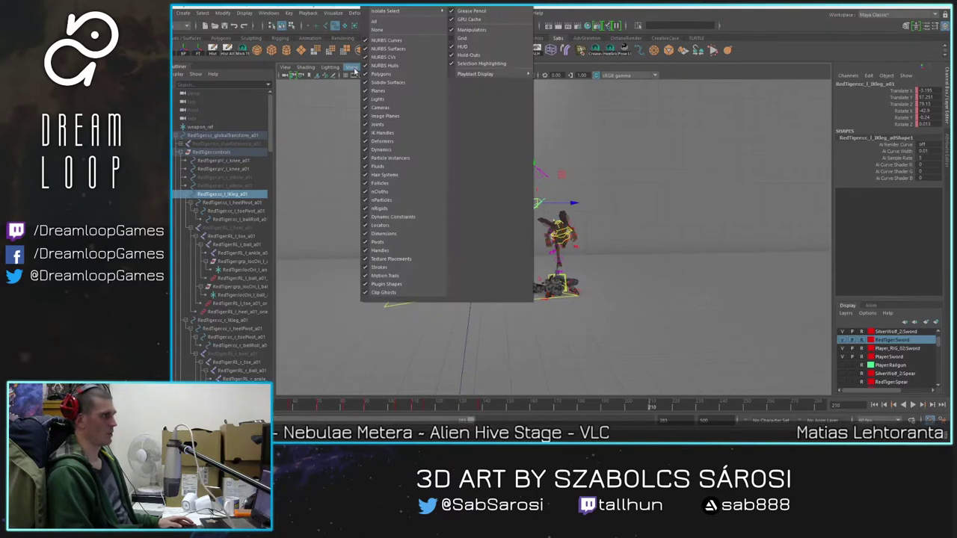
left_click(382, 40)
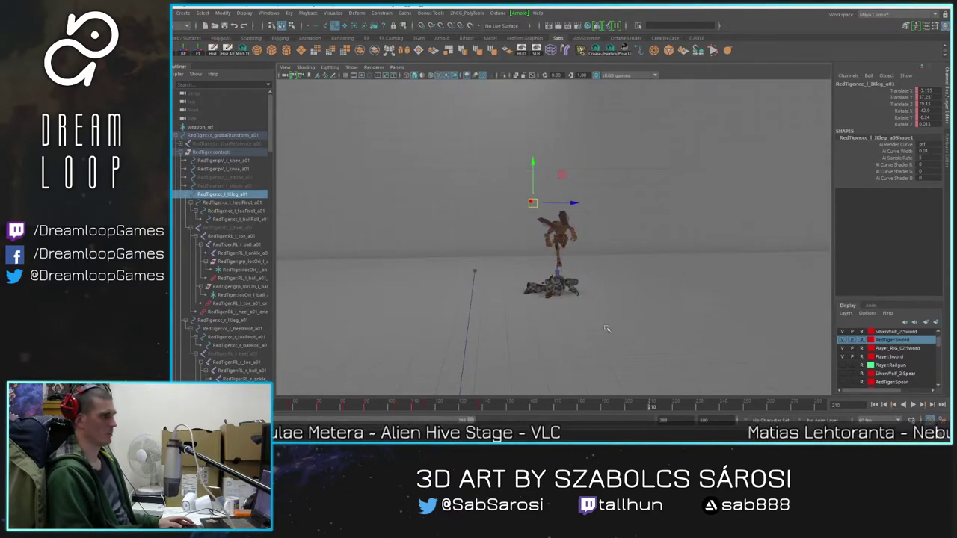
left_click(566, 316)
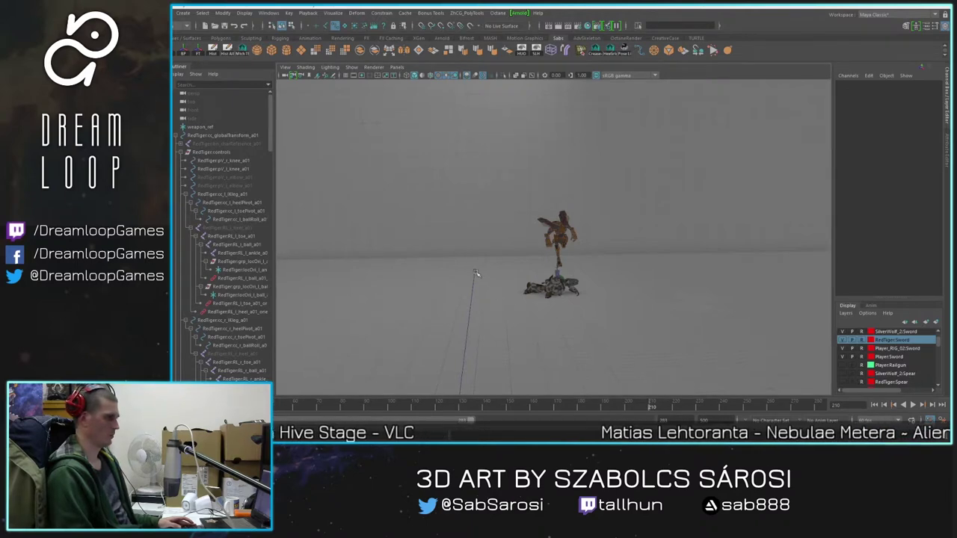
left_click(224, 407)
key("alt+v")
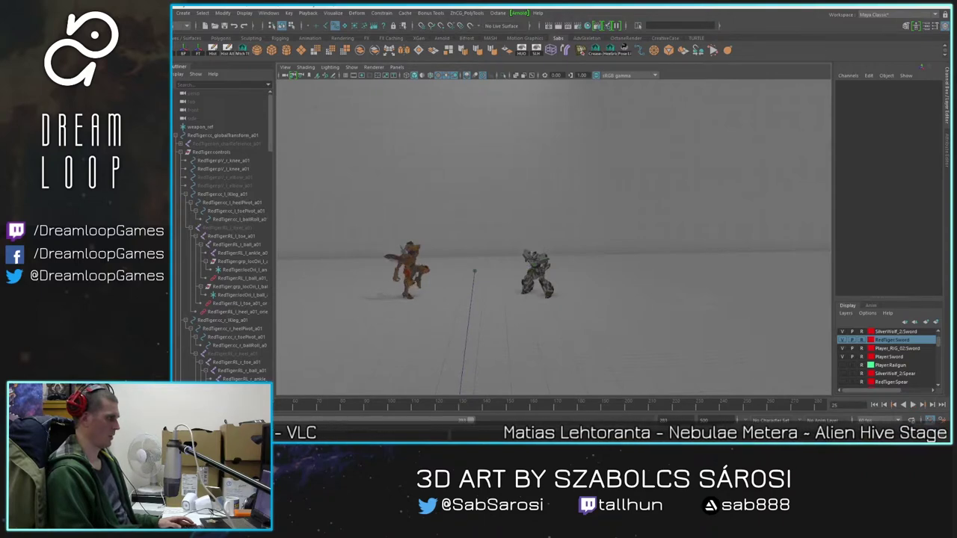
Step: Arrange a separate Persp View window over the main viewport and play back the animation in both
left_click_drag(407, 106, 602, 103)
left_click_drag(752, 274, 889, 360)
left_click(224, 408)
key("alt+v")
left_click(913, 406)
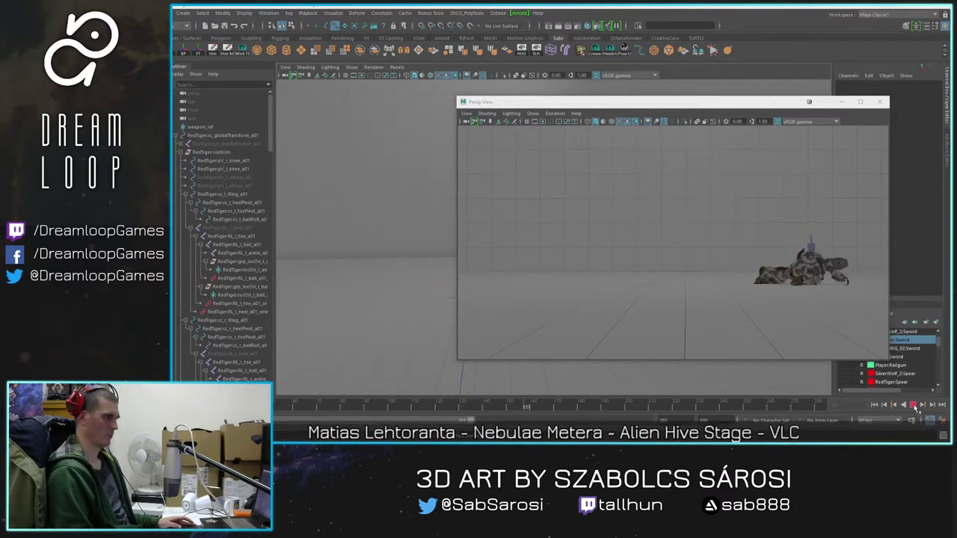
Step: Go to frame 83, shift the floating view aside and select camera1_aim inside camera1_group
left_click_drag(331, 405, 349, 405)
left_click_drag(605, 106, 664, 112)
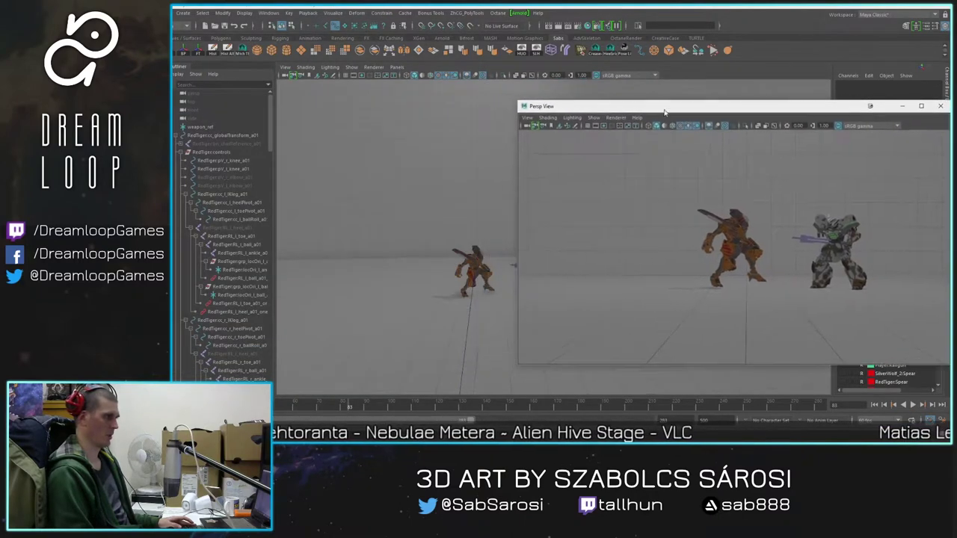
scroll(484, 293, "up", 3)
left_click_drag(484, 293, 403, 301, "alt")
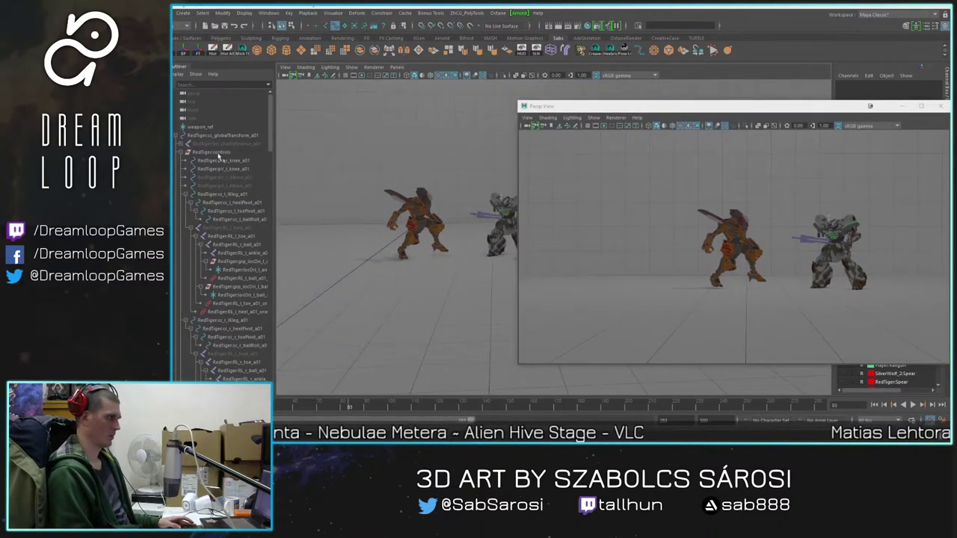
scroll(209, 334, "down", 15)
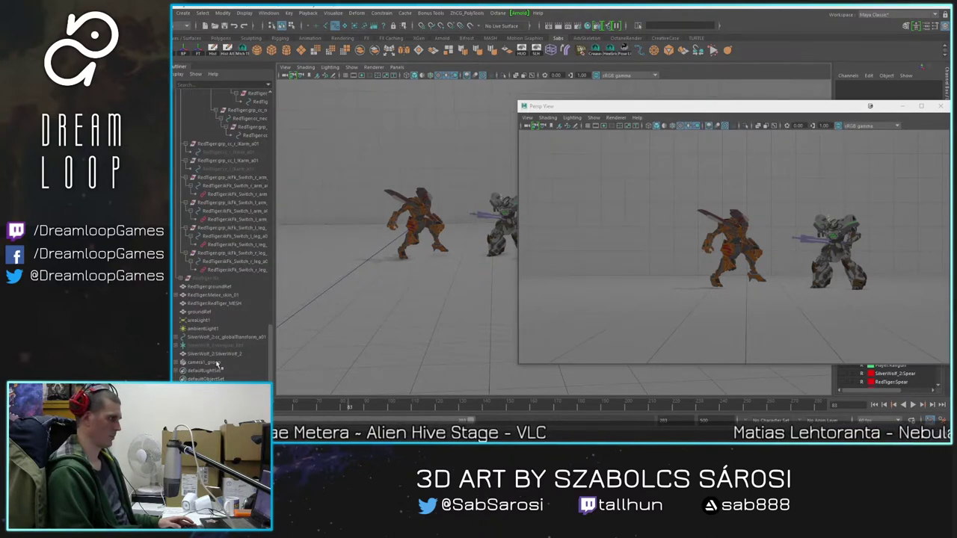
left_click(204, 363)
left_click(179, 363)
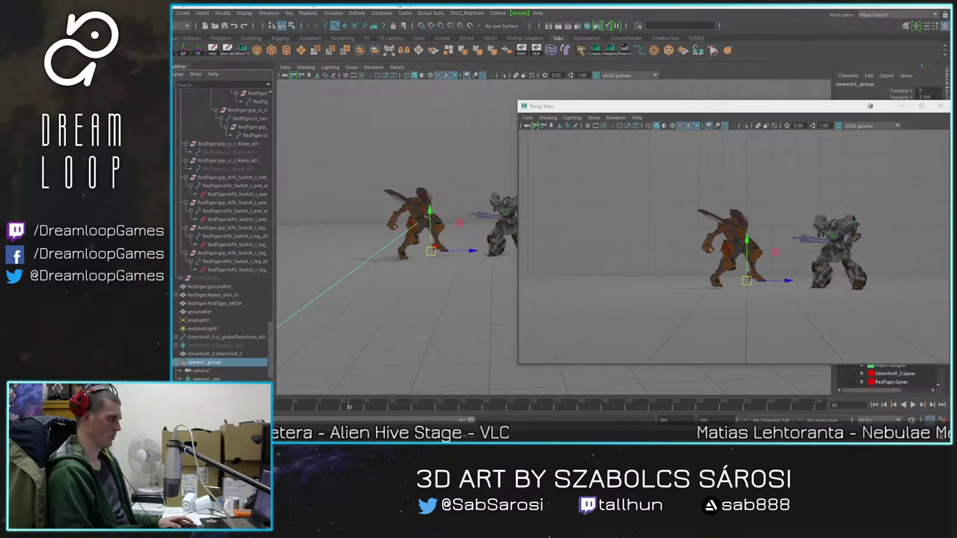
left_click(215, 380)
Step: Close in on RedTiger in the main viewport and show the NURBS curves there again
right_click_drag(348, 224, 405, 214, "alt")
middle_click_drag(344, 212, 436, 210, "alt")
left_click_drag(436, 209, 406, 204, "alt")
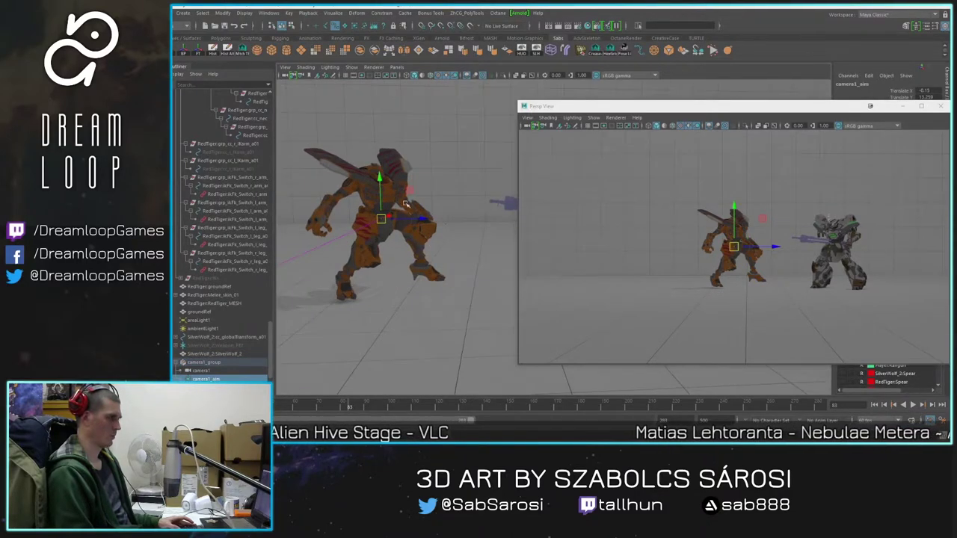
middle_click_drag(406, 204, 463, 237, "alt")
left_click_drag(463, 236, 476, 227, "alt")
scroll(231, 198, "up", 8)
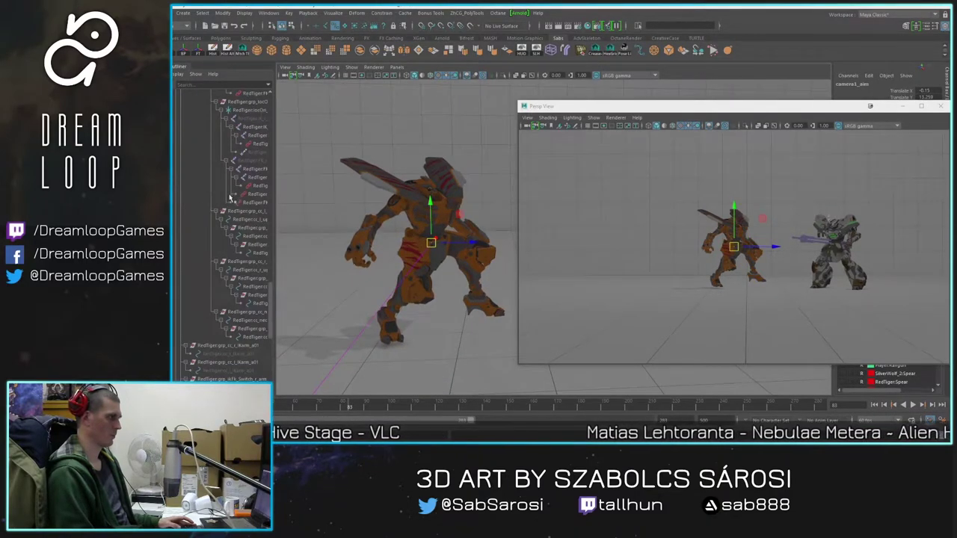
left_click(351, 69)
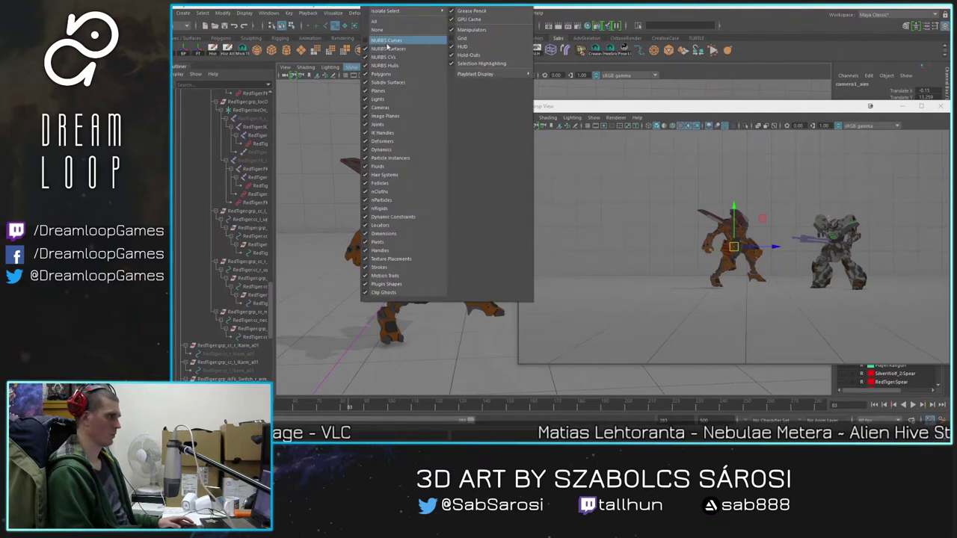
left_click(400, 41)
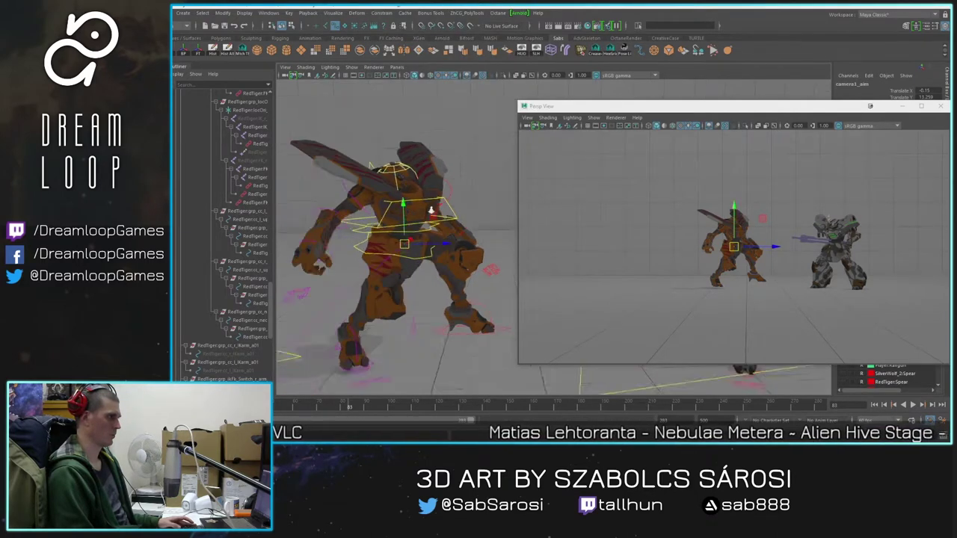
Step: Select RedTiger's chest control and examine his stance at frame 83
scroll(238, 197, "up", 20)
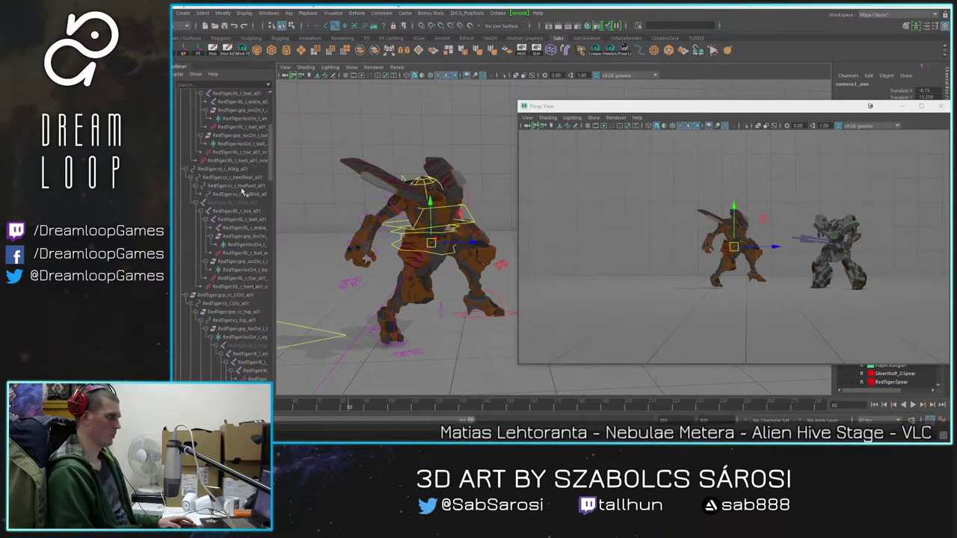
scroll(251, 255, "up", 5)
left_click(465, 216)
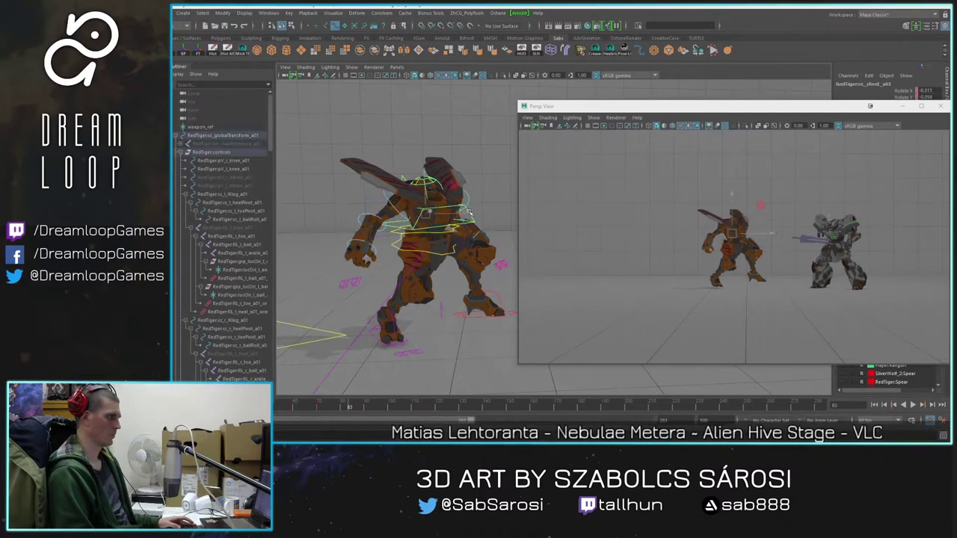
scroll(430, 278, "down", 6)
middle_click_drag(449, 289, 431, 250, "alt")
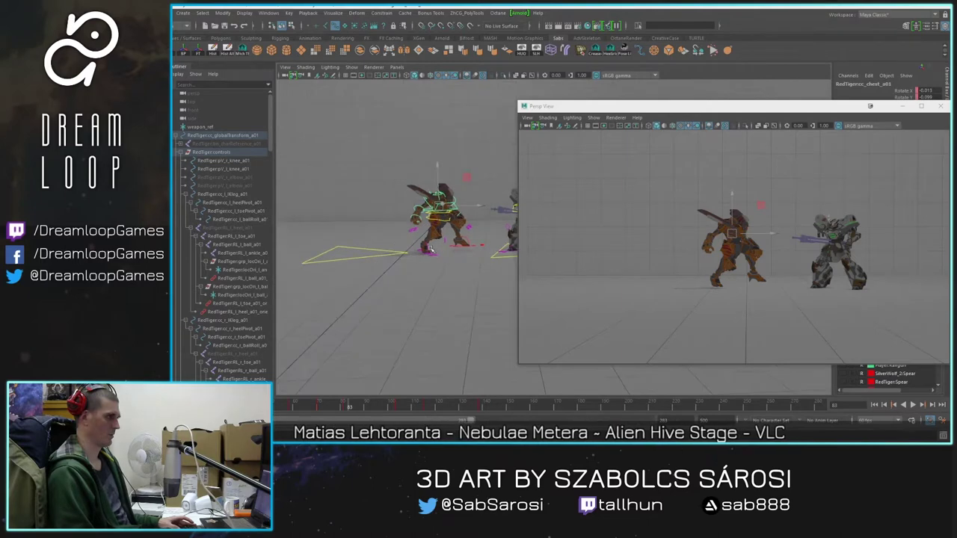
scroll(437, 230, "up", 4)
middle_click_drag(408, 213, 451, 227, "alt")
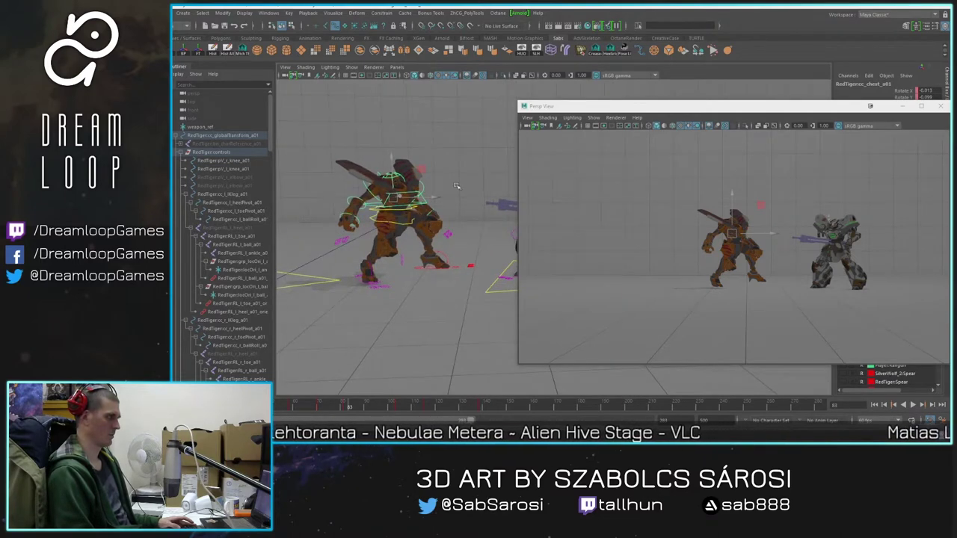
left_click(456, 185)
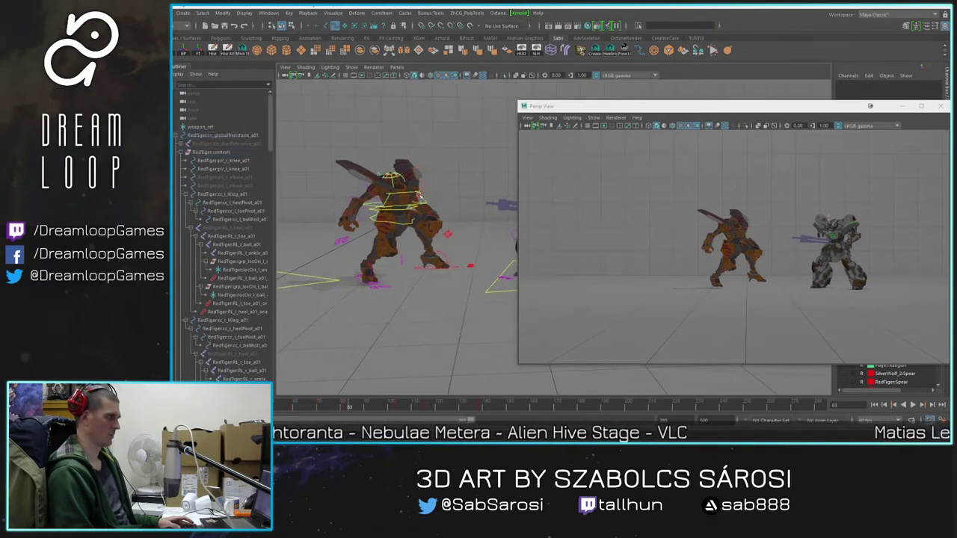
left_click(424, 199)
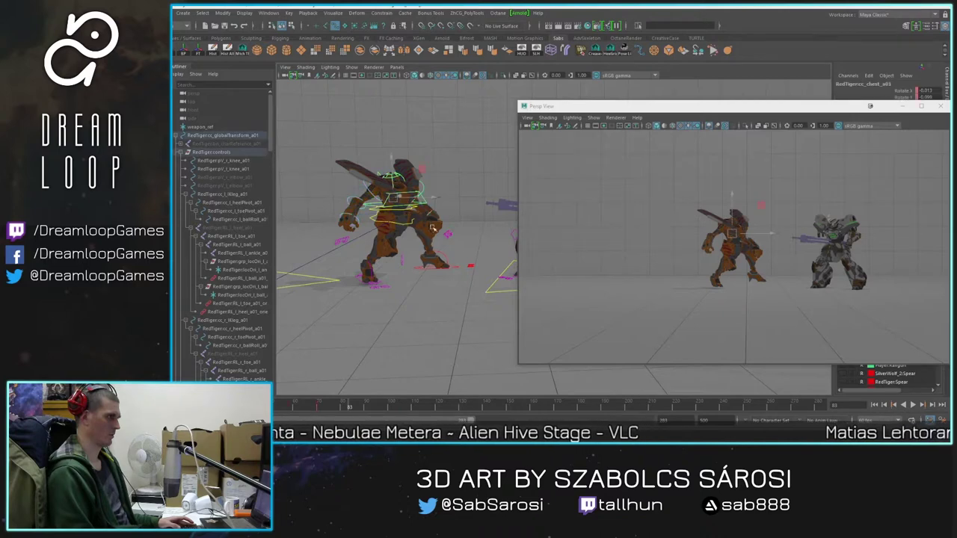
Step: Select camera1_aim, key its position at the first frame and shift it along Z toward SilverWolf at frame 90
scroll(241, 341, "down", 15)
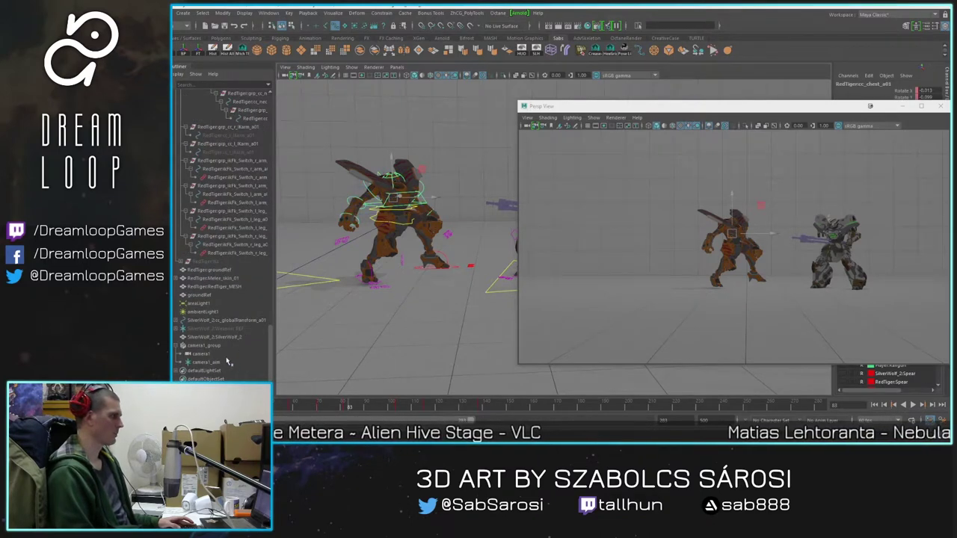
left_click(223, 362)
left_click_drag(301, 408, 361, 423)
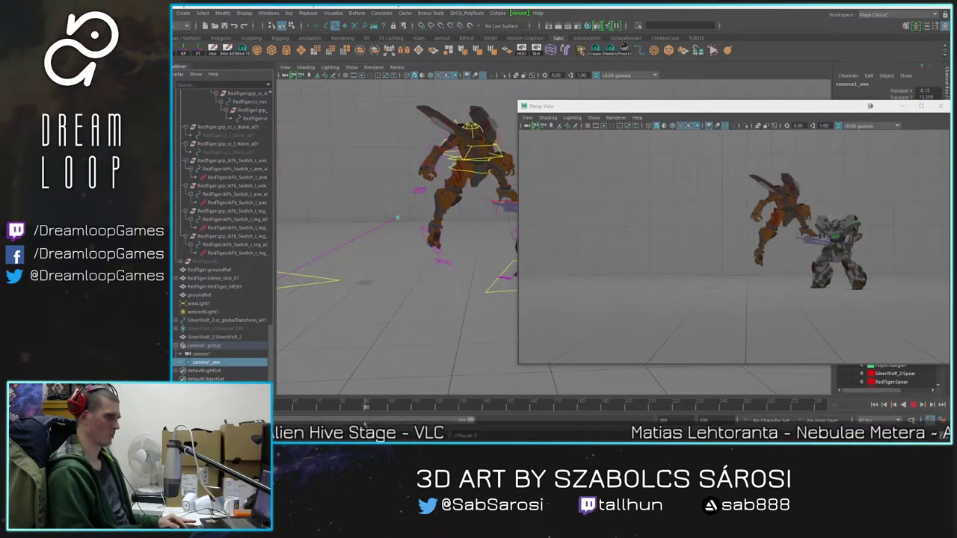
left_click_drag(368, 413, 247, 409)
key("alt+v")
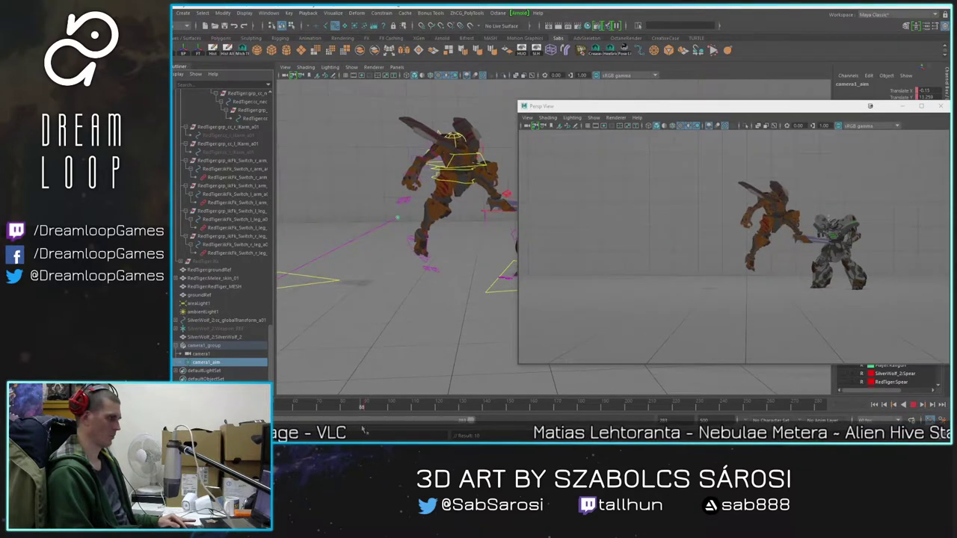
mouse_move(774, 248)
left_mouse_down()
mouse_move(786, 252)
mouse_move(776, 250)
left_mouse_up()
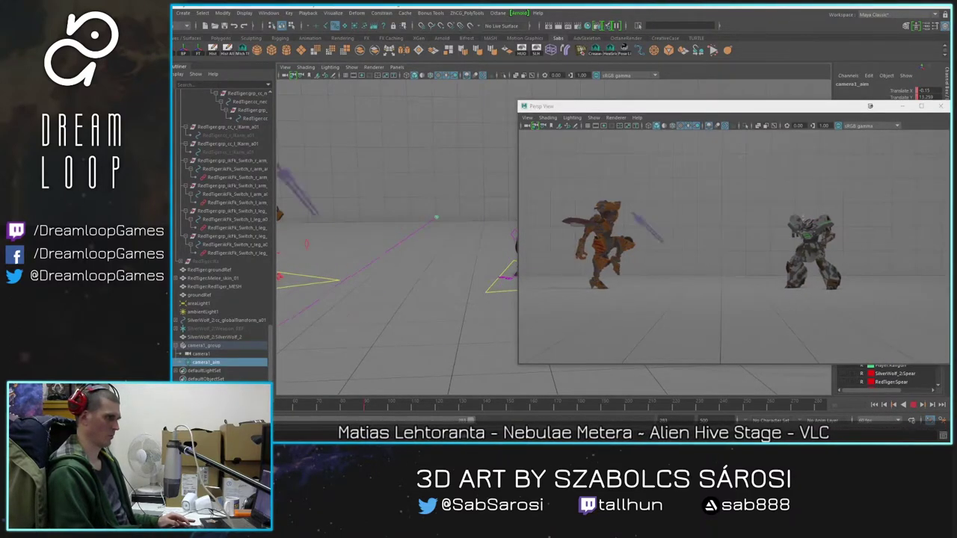
Step: At frame 121, raise camera1_aim to RedTiger's height in mid-flip so the camera follows him upward
left_click_drag(320, 413, 421, 416)
scroll(444, 199, "down", 4)
middle_click_drag(501, 163, 454, 209, "alt")
left_click_drag(480, 231, 480, 94)
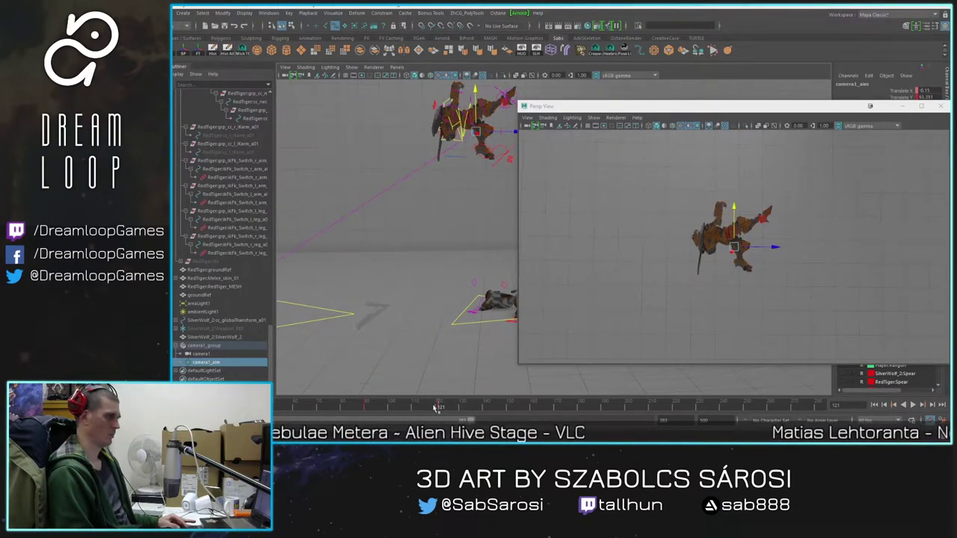
Step: Lower camera1_aim along Y at frame 177
left_click_drag(439, 409, 498, 421)
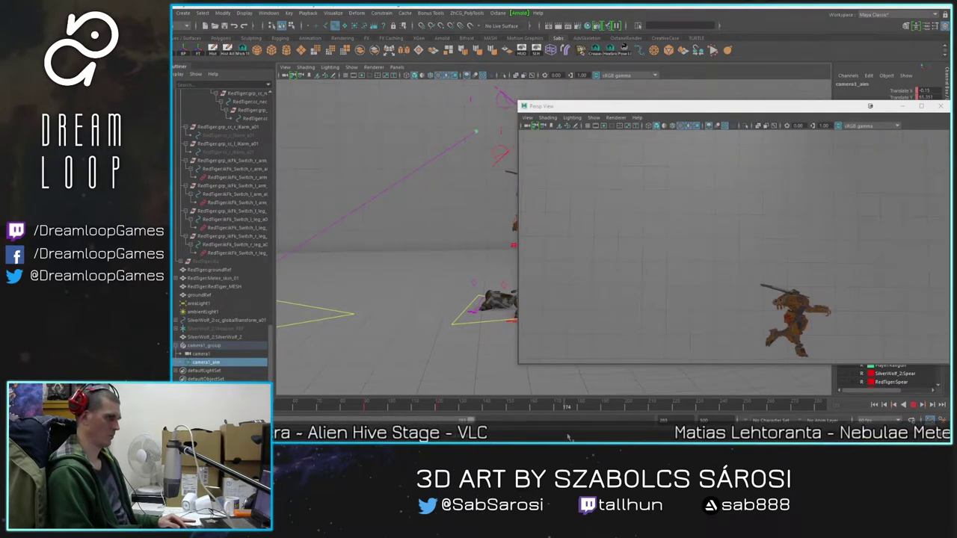
mouse_move(734, 210)
left_mouse_down()
mouse_move(748, 227)
mouse_move(751, 214)
left_mouse_up()
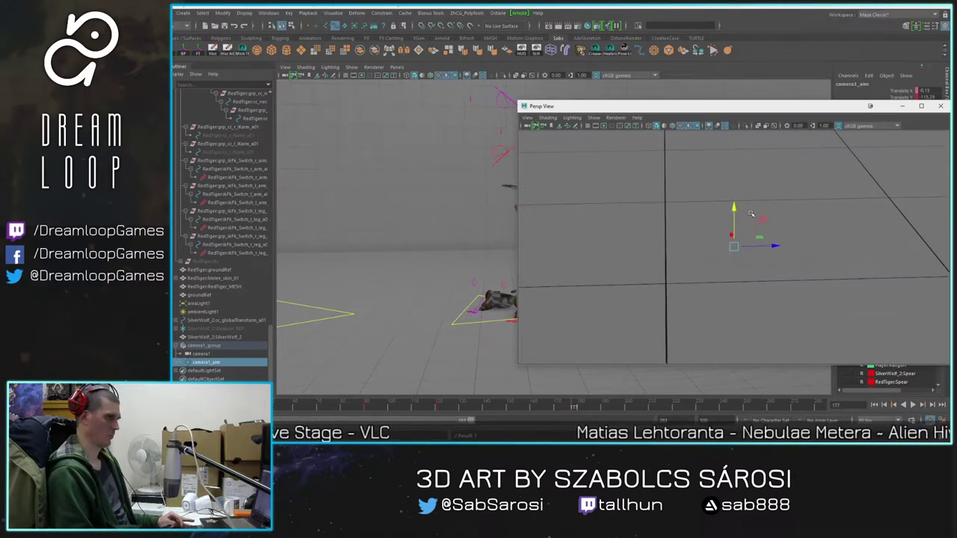
Step: At frame 180, raise camera1_aim back up along Y to bring the landed RedTiger into the camera view
left_click(577, 408)
key("alt+v")
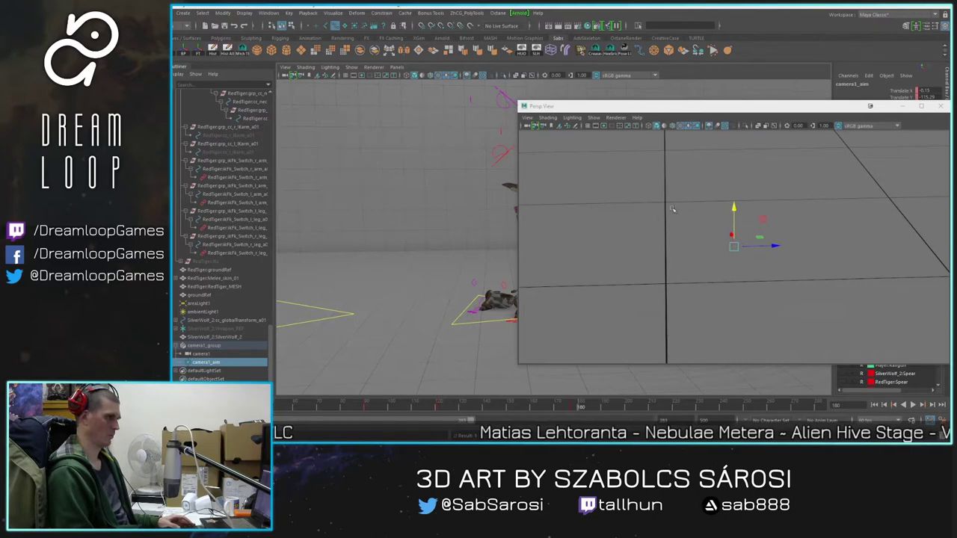
right_click_drag(489, 295, 453, 261, "alt")
middle_click_drag(452, 261, 359, 250, "alt")
right_click_drag(445, 261, 373, 225, "alt")
left_click_drag(434, 369, 439, 147)
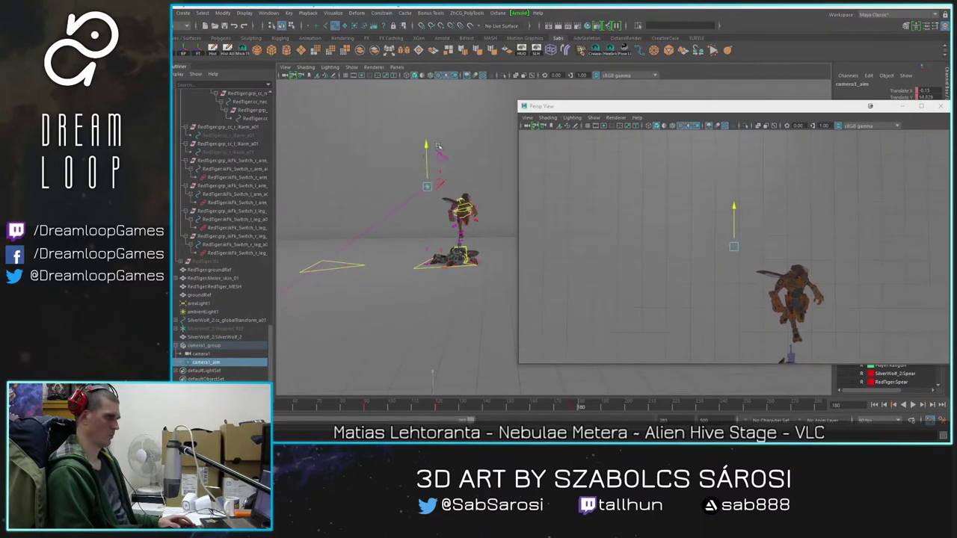
Step: Play back the animation in both views to check how camera1_aim tracks the jump and landing
key("alt+v")
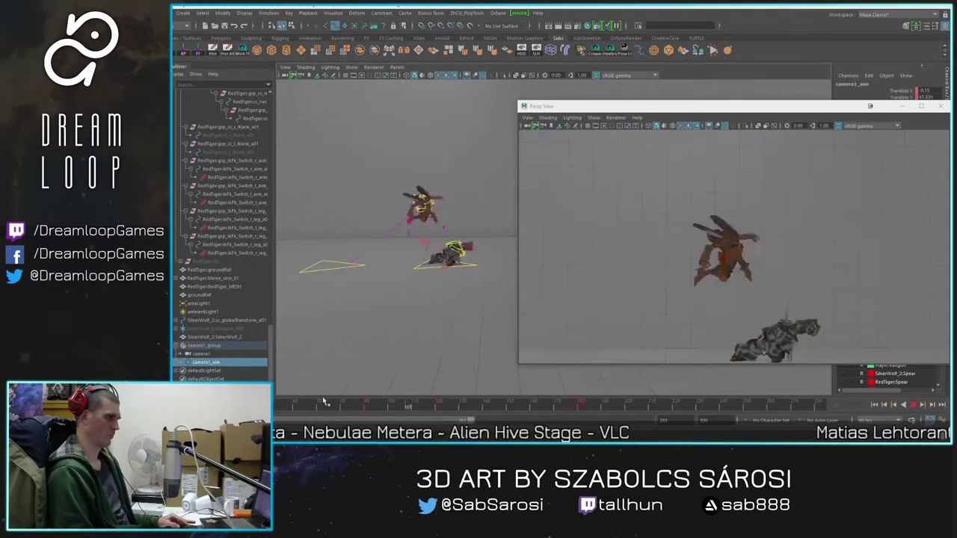
left_click(914, 406)
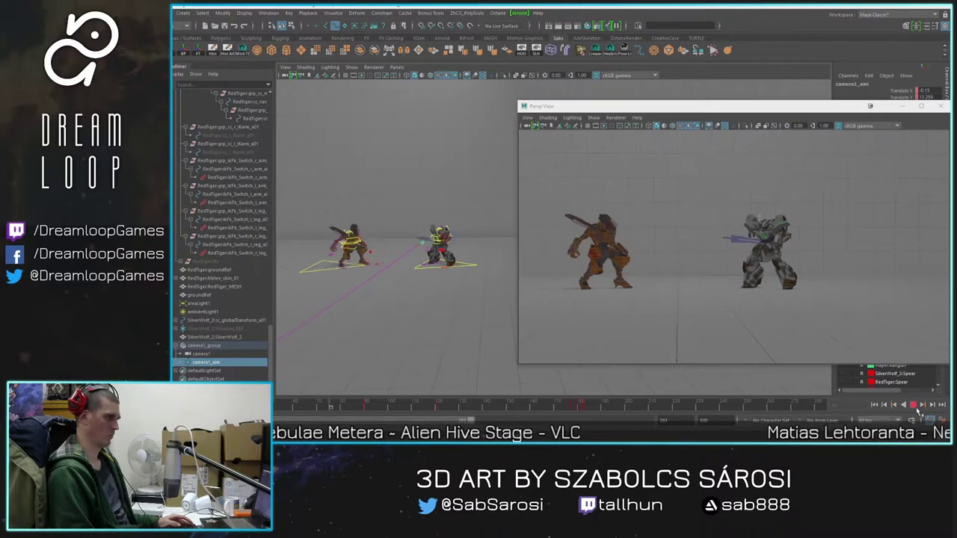
left_click(917, 410)
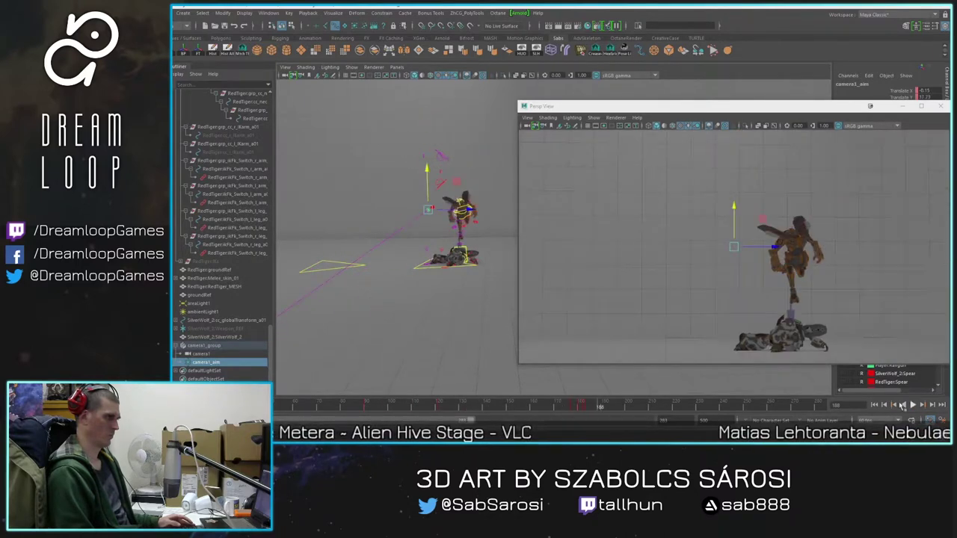
Step: Copy camera1_aim's raised position from frame 121 as a hold key and shift that key to about frame 170
mouse_move(423, 409)
left_mouse_down()
mouse_move(465, 420)
mouse_move(440, 418)
left_mouse_up()
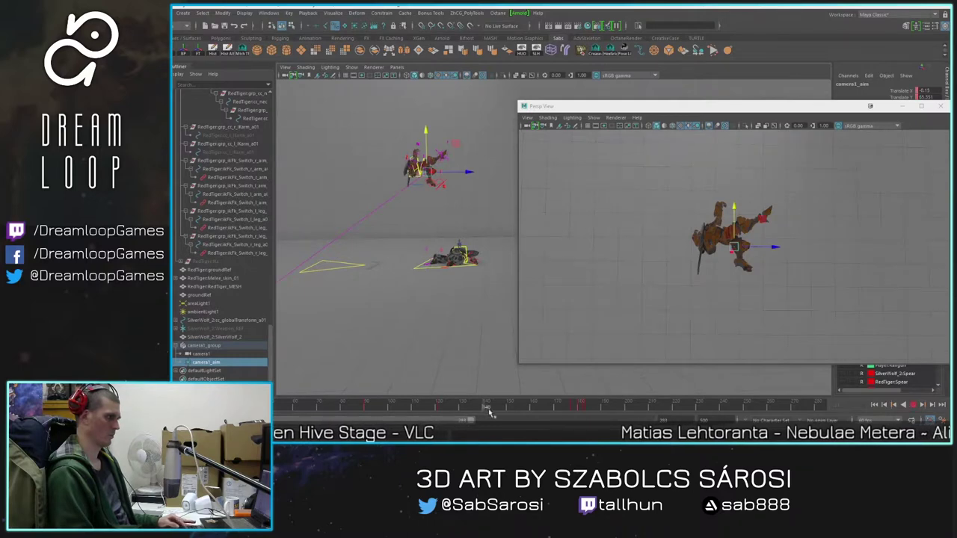
key("alt+v")
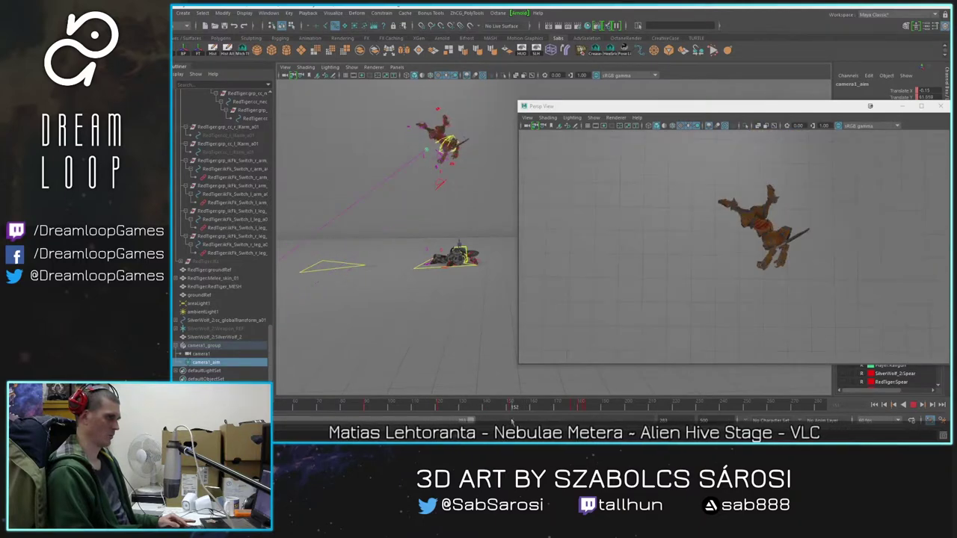
mouse_move(529, 414)
left_mouse_down()
mouse_move(509, 409)
mouse_move(546, 409)
left_mouse_up()
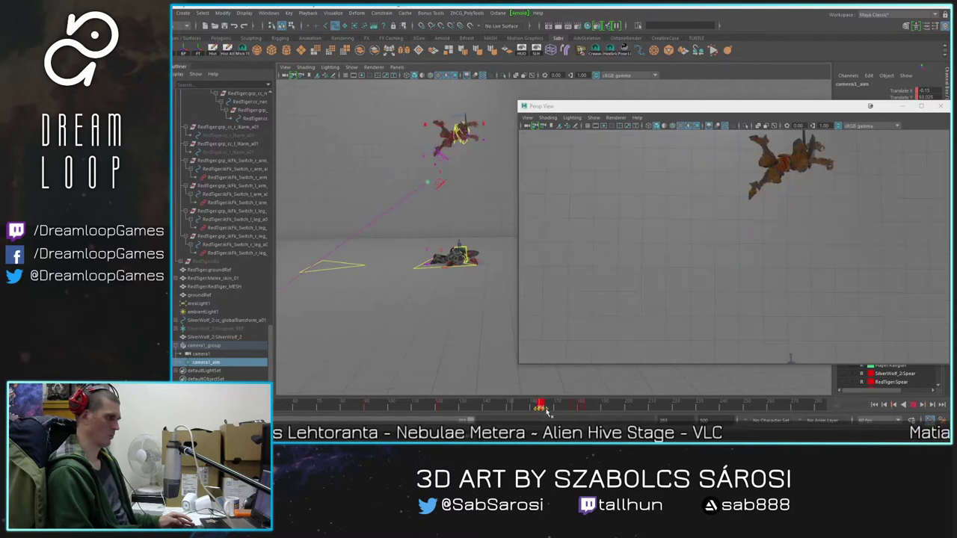
left_click_drag(451, 407, 552, 426)
left_click(540, 411, "shift")
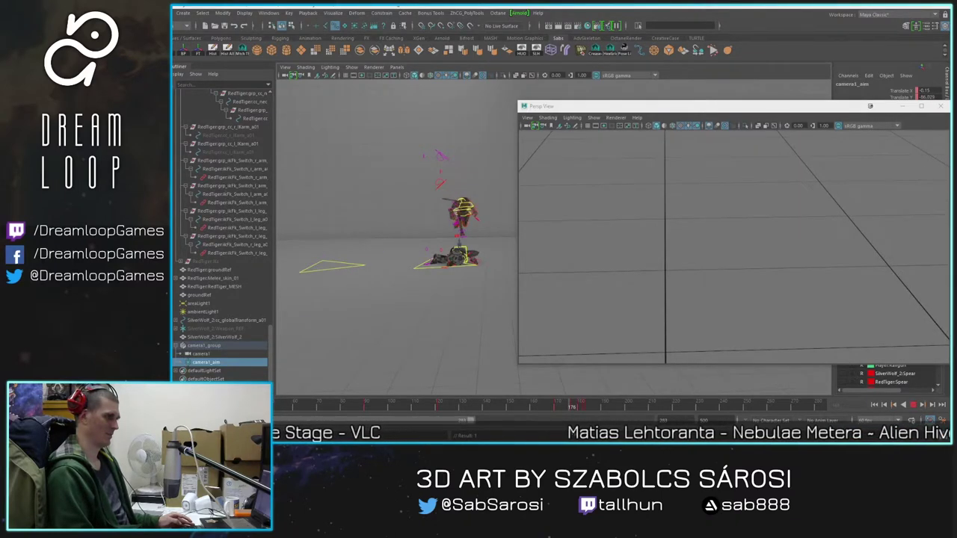
Step: At frame 177, raise camera1_aim to just above the fallen SilverWolf and play back the animation from the start
key("alt+v")
left_click_drag(434, 366, 434, 198)
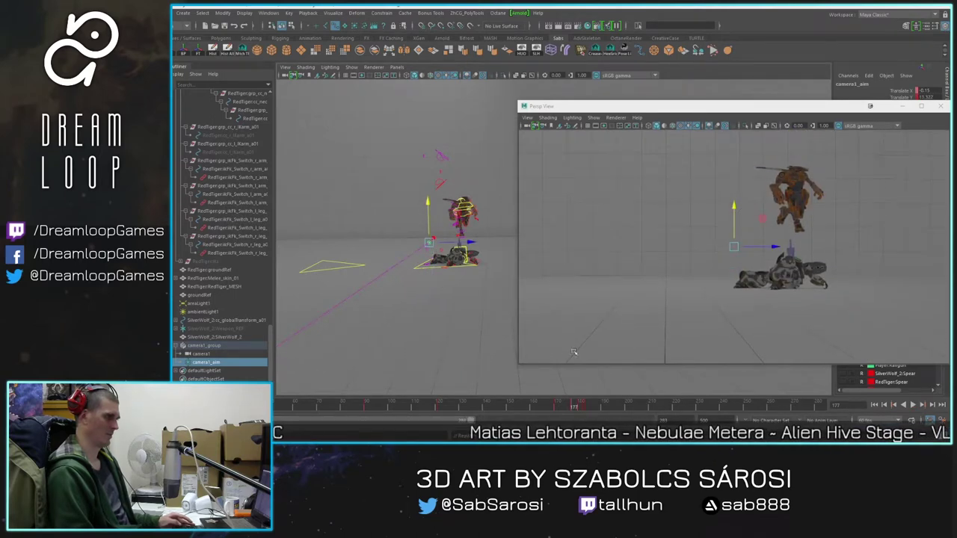
left_click_drag(568, 407, 157, 406)
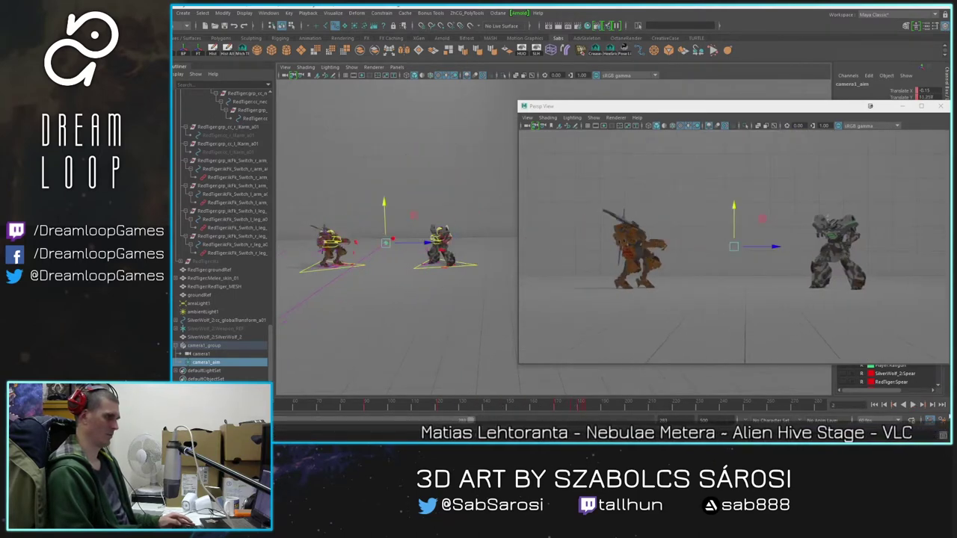
left_click(912, 406)
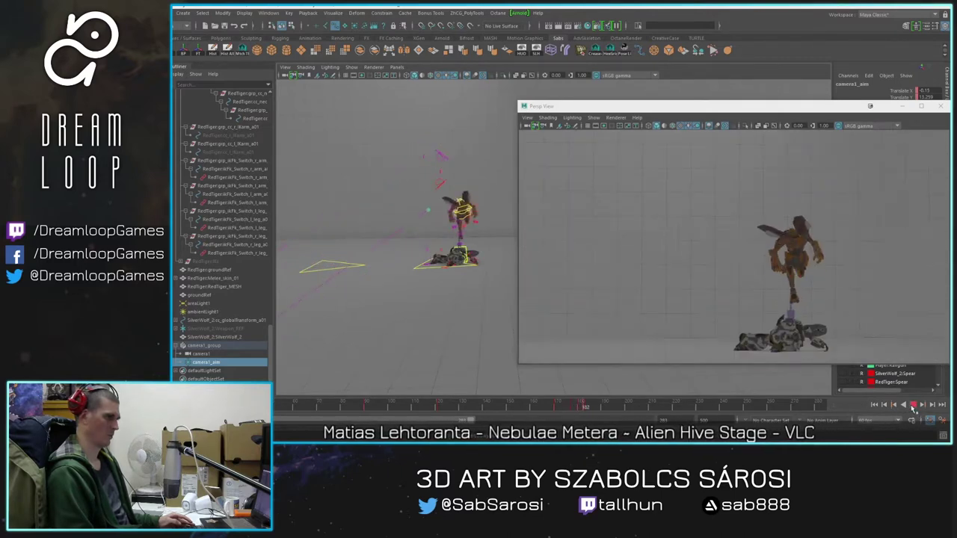
left_click(913, 404)
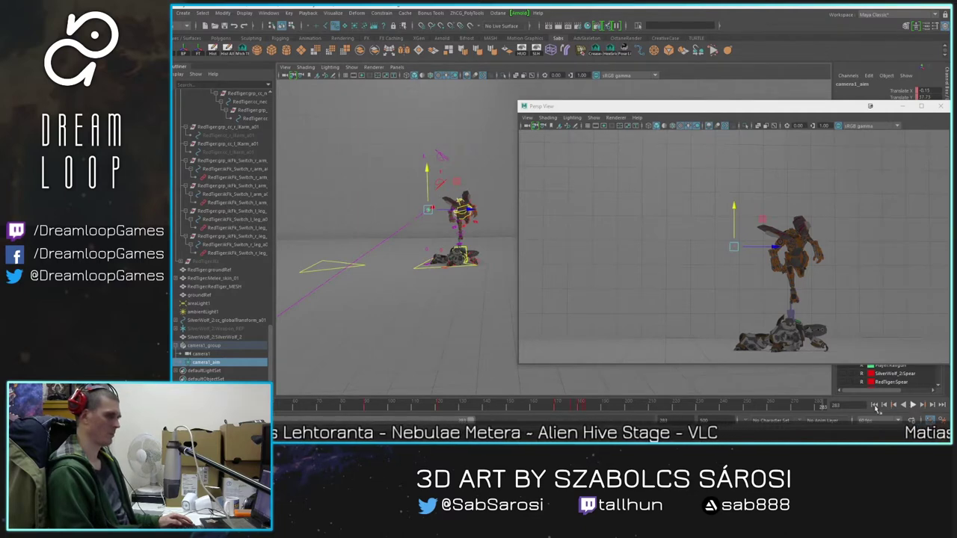
left_click(875, 405)
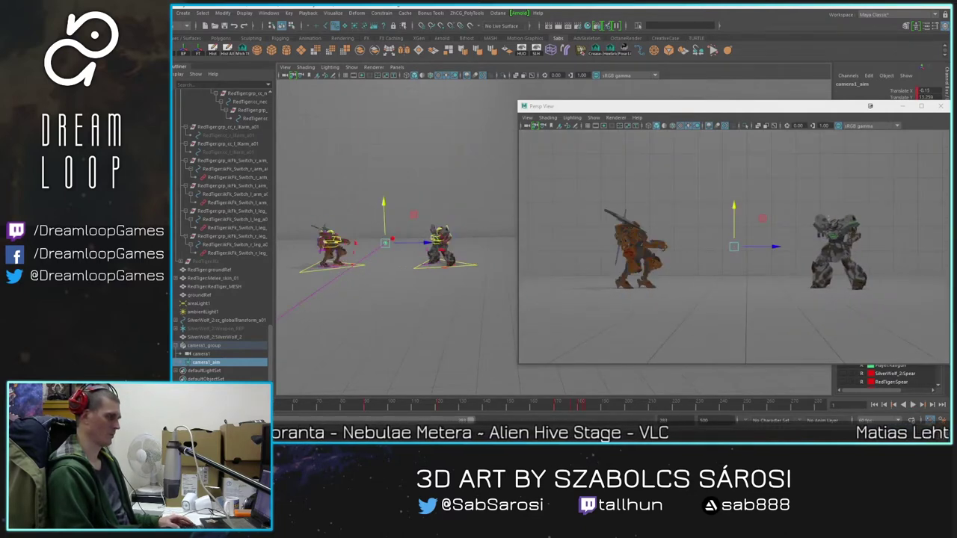
left_click(913, 404)
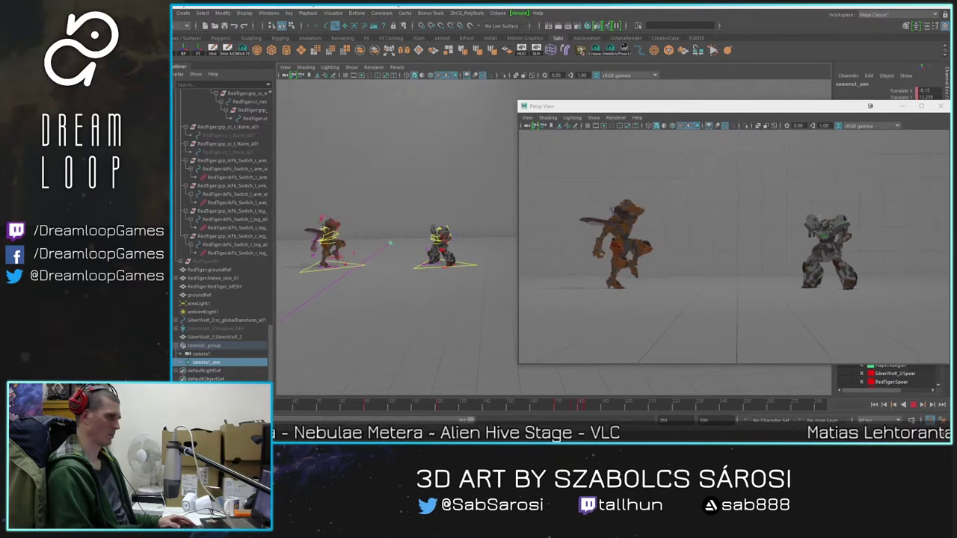
key("alt+v")
Step: Close in on RedTiger, select his COG control and play the animation forward to frame 31
middle_click_drag(335, 254, 396, 264, "alt")
scroll(337, 277, "up", 5)
middle_click_drag(284, 290, 476, 267, "alt")
scroll(464, 243, "up", 4)
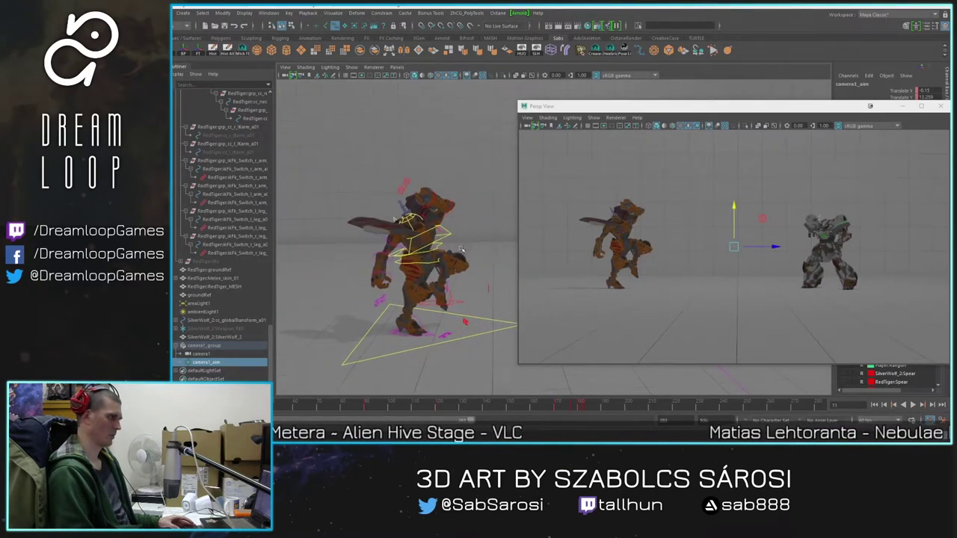
left_click(378, 245)
key("alt+v")
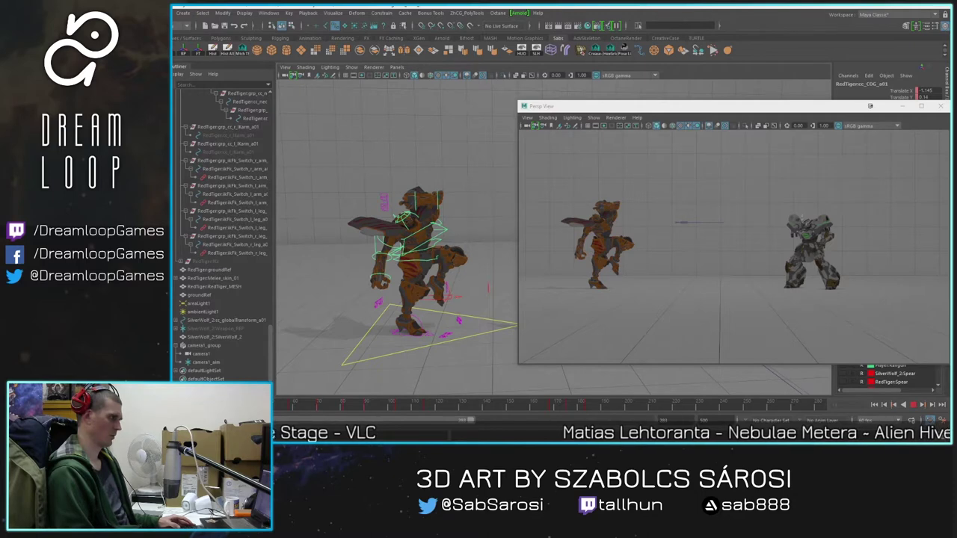
key("alt+v")
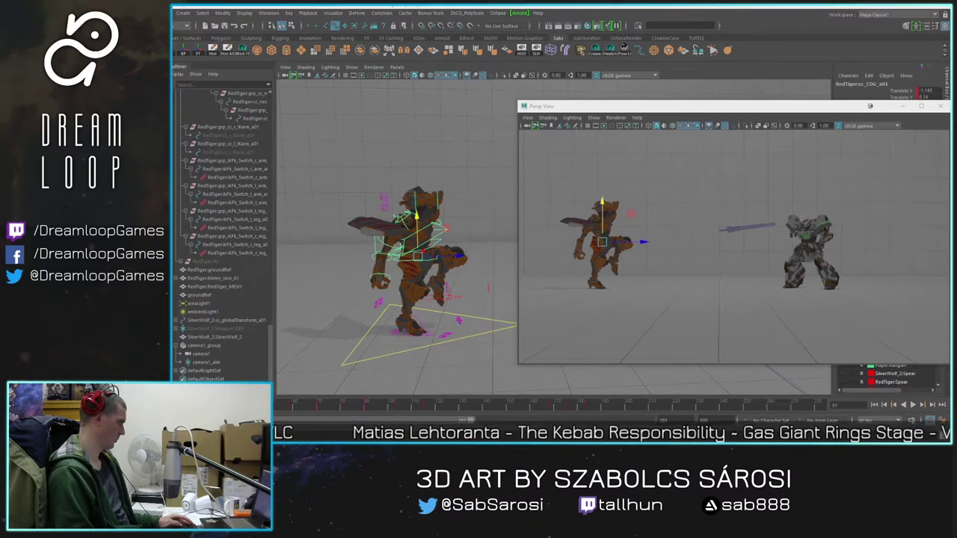
Step: Try a new rotation of RedTiger's COG control at frame 31, stepping between its neighbouring keys
key("comma")
key("period")
key("e")
left_click_drag(419, 246, 403, 258)
key("comma")
key("comma")
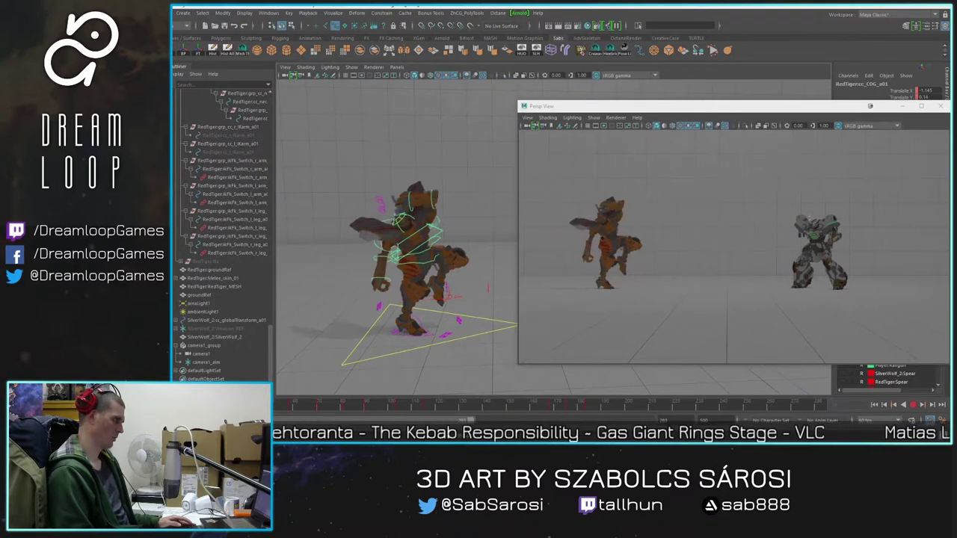
Step: Play back the whole animation and scrub through it to review RedTiger's take-off, flip and landing
left_click(914, 406)
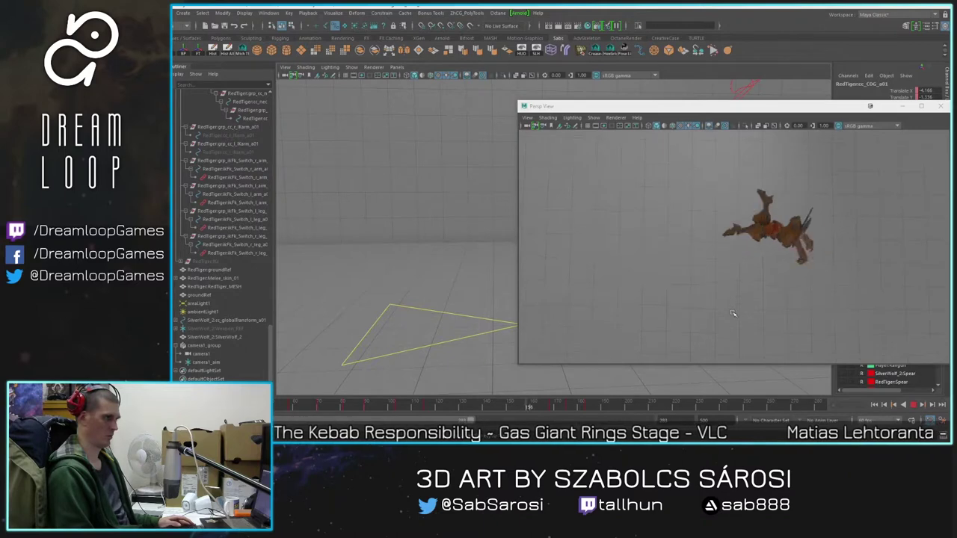
left_click(915, 408)
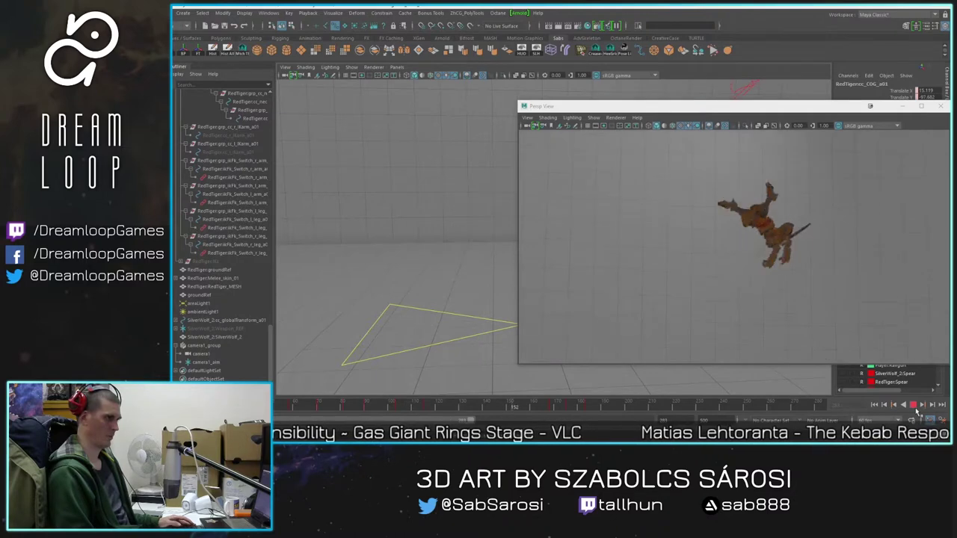
left_click(914, 407)
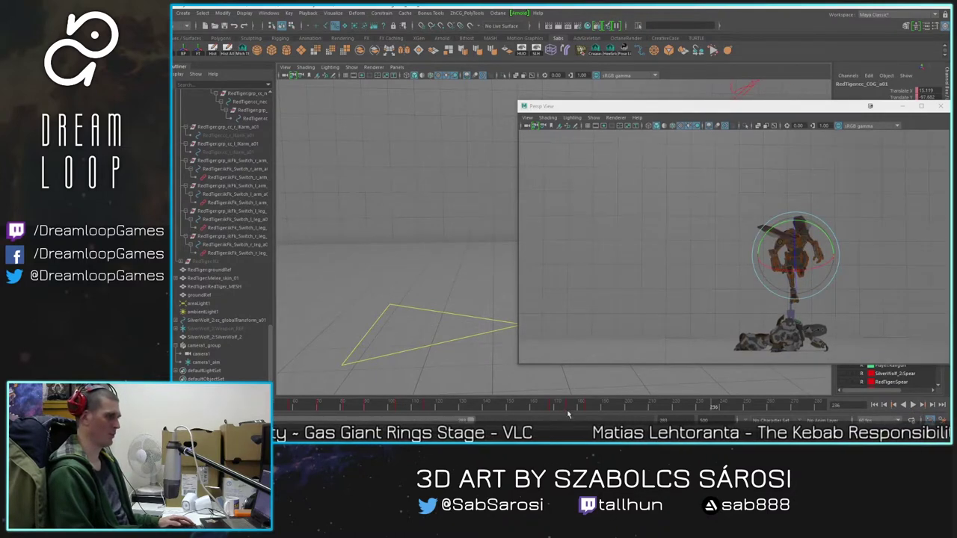
left_click_drag(281, 409, 431, 426)
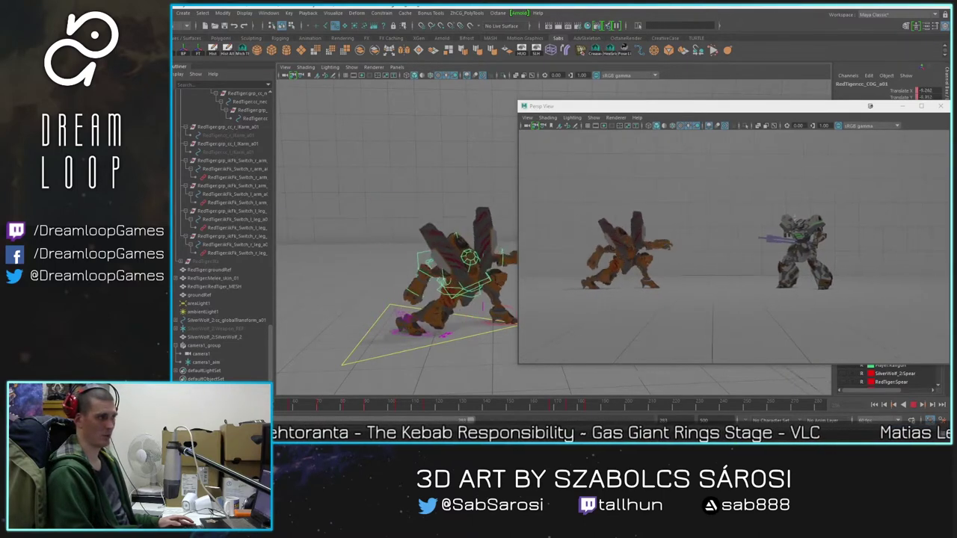
key("Escape")
left_click(913, 405)
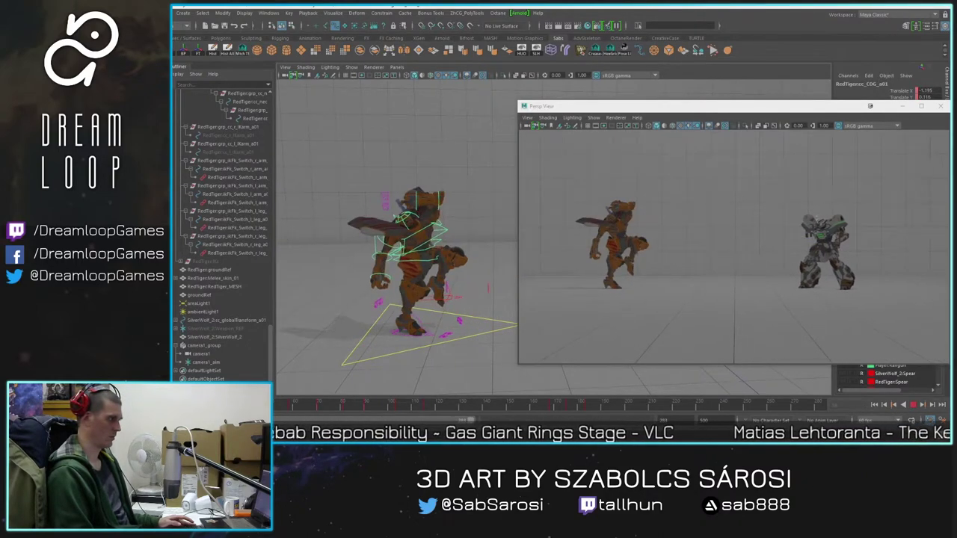
Step: Select all of RedTiger's controls and play back the flip with their keys shown on the timeline
key("Escape")
left_click(301, 128)
left_click_drag(301, 128, 513, 379)
left_click_drag(188, 405, 155, 405)
left_click(912, 405)
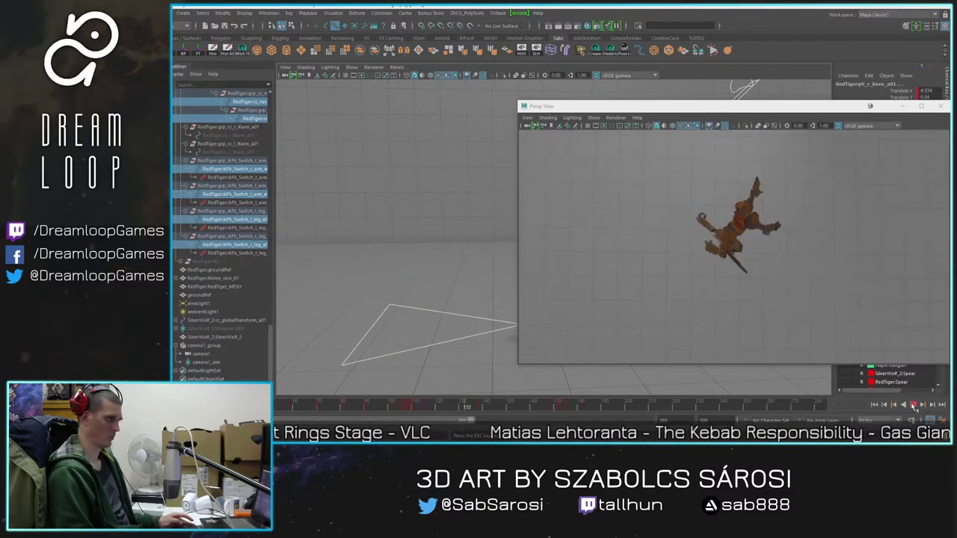
left_click(913, 405)
key("alt+v")
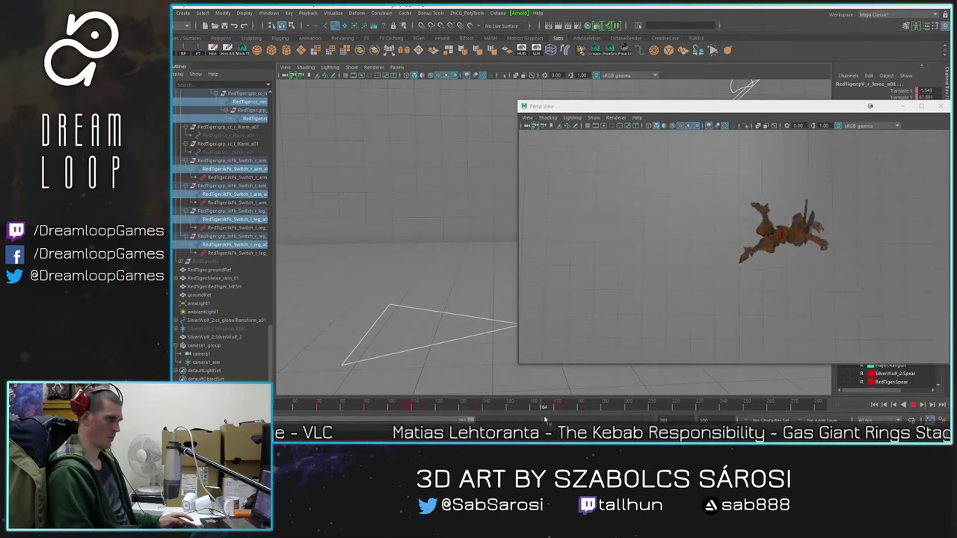
Step: At frame 170, try rotating RedTiger's COG control to about -71° in X and 338° in Z
key("Escape")
middle_click_drag(448, 134, 469, 204, "alt")
left_click(515, 211)
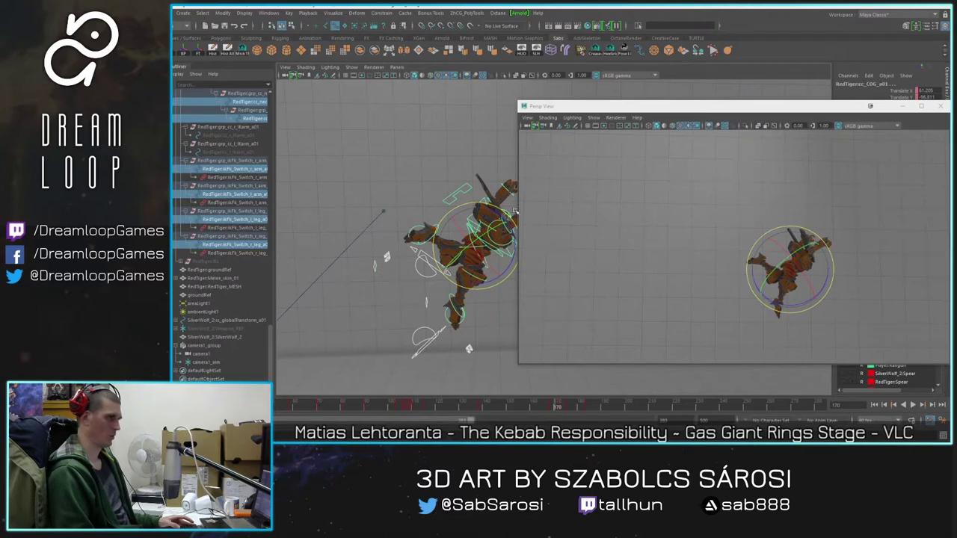
left_click_drag(784, 107, 669, 163)
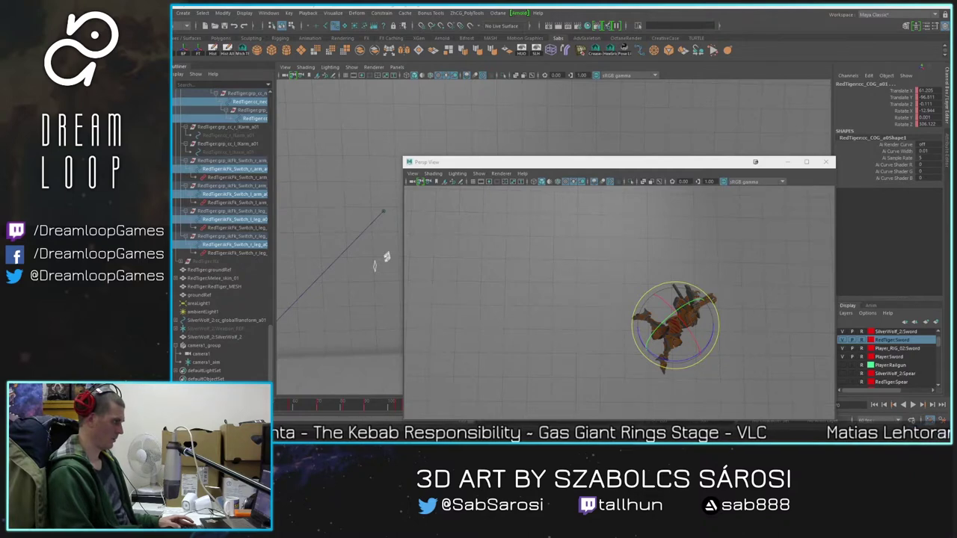
left_click(917, 118)
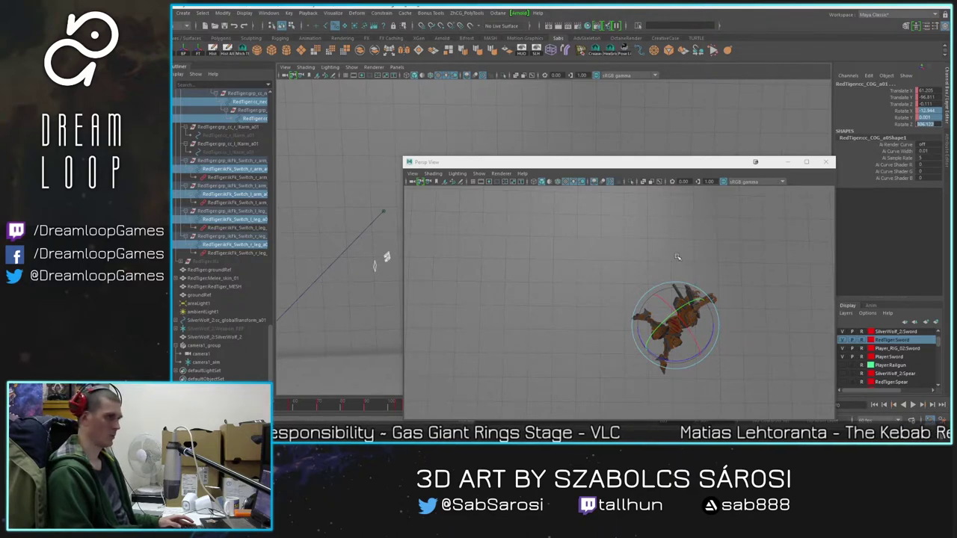
left_click(428, 223)
left_click_drag(487, 162, 484, 265)
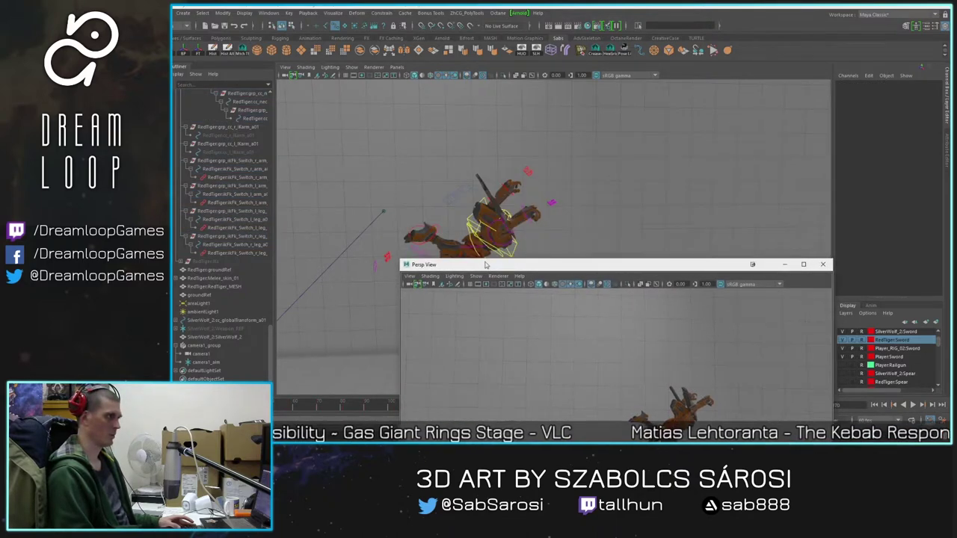
left_click(465, 200)
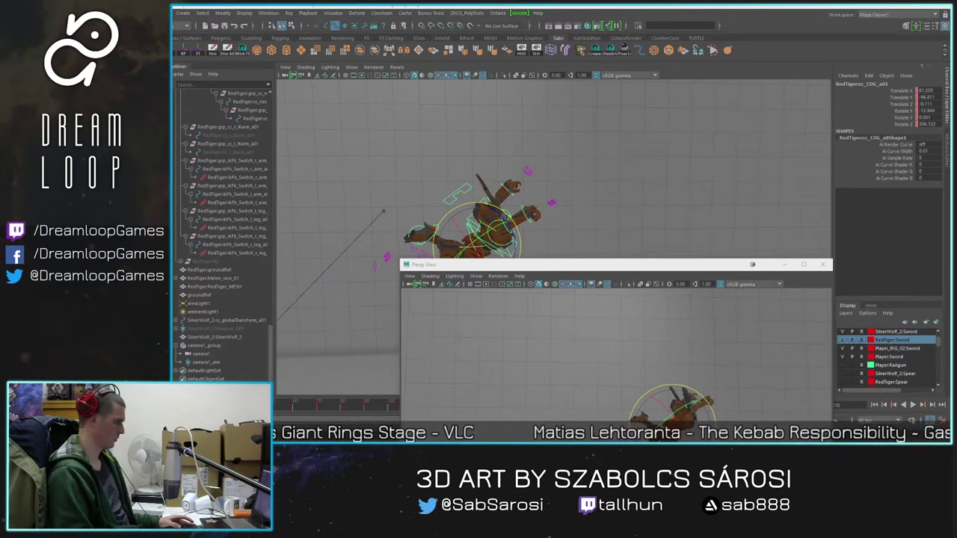
left_click_drag(436, 230, 224, 320)
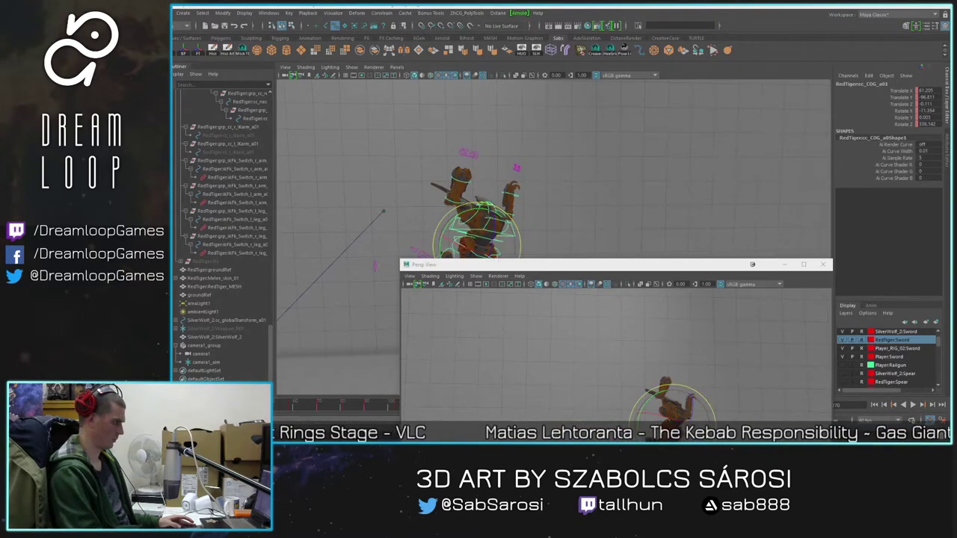
left_click_drag(566, 267, 582, 118)
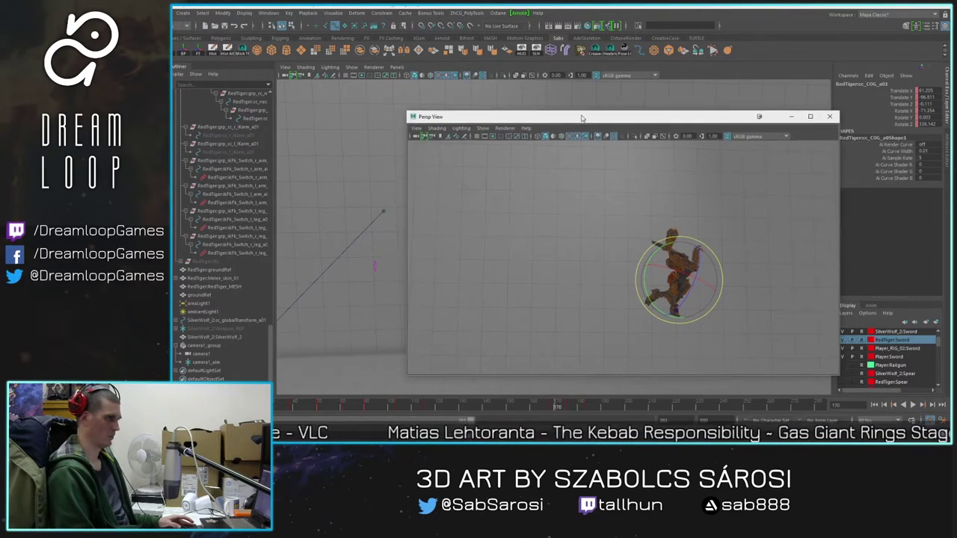
Step: Play back the flip and return to frame 170 to check RedTiger's body rotation
left_click(558, 406)
key("alt+v")
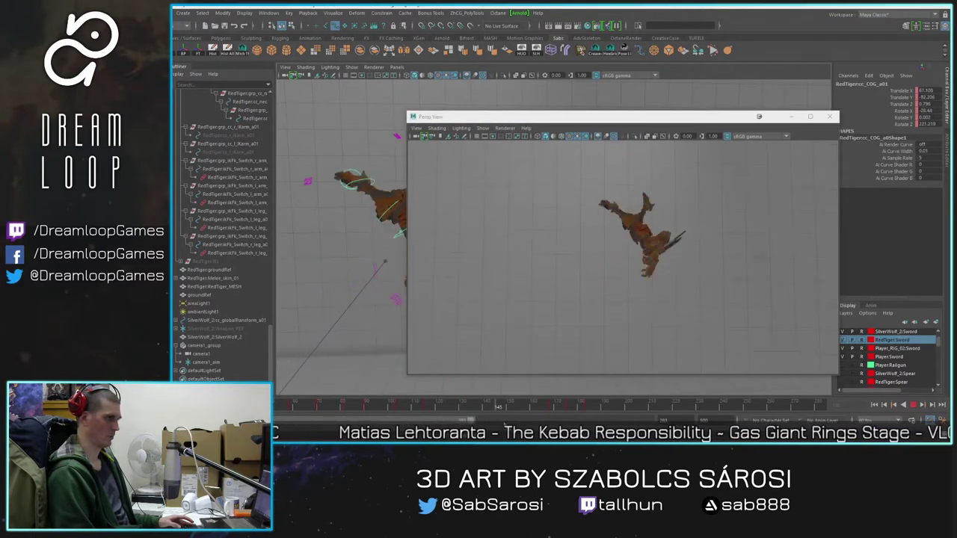
key("alt+v")
key("alt+period")
key("alt+period")
key("alt+period")
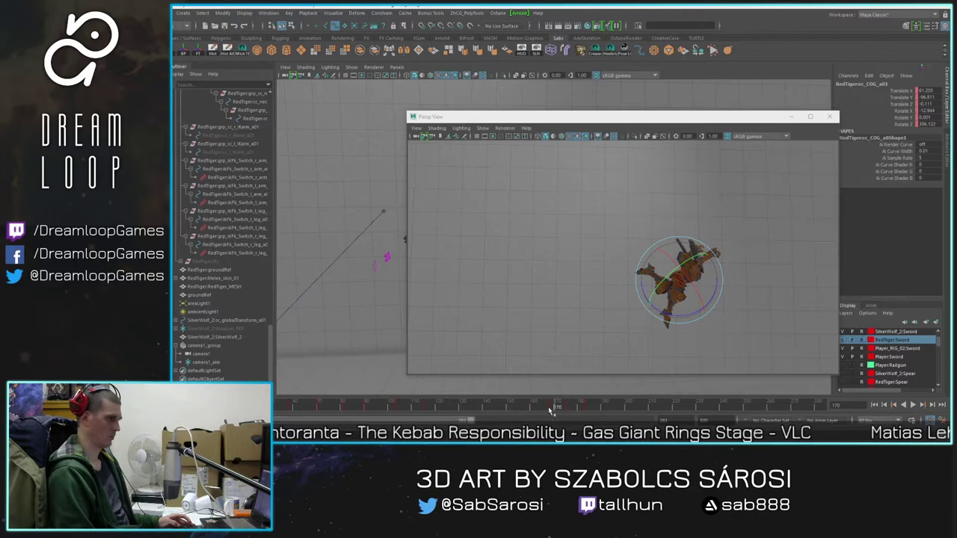
Step: At about frame 159, rotate RedTiger's COG control to about 284° in Z and play back the flip
key("alt+v")
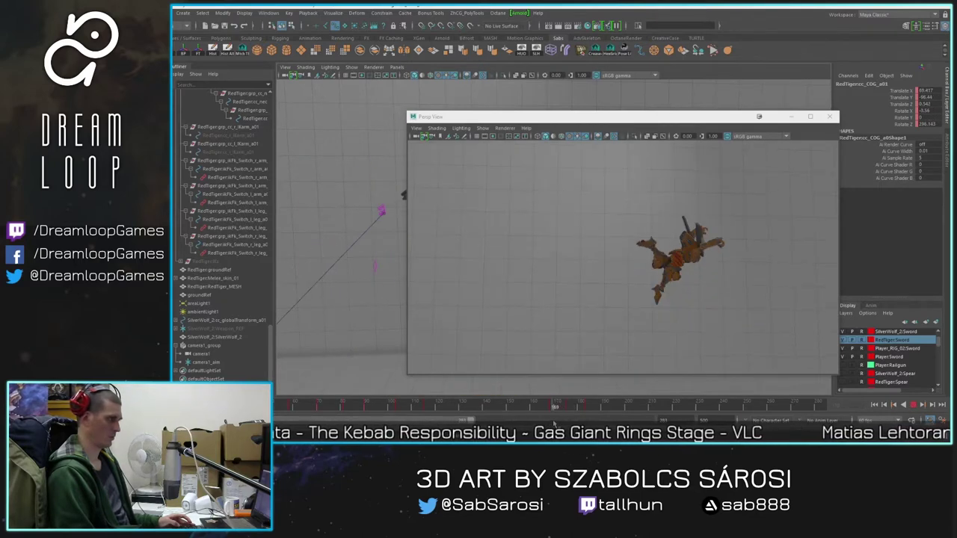
key("Escape")
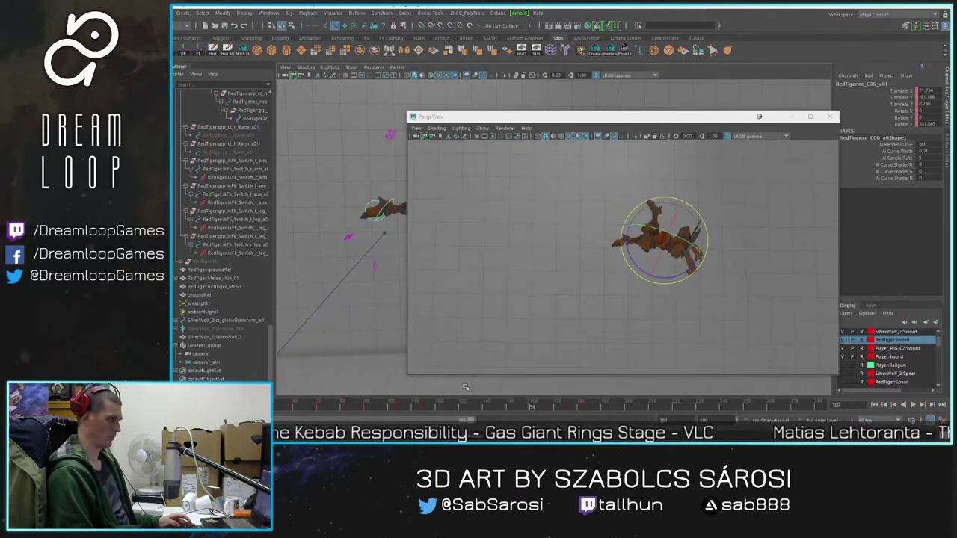
left_click_drag(643, 272, 672, 277)
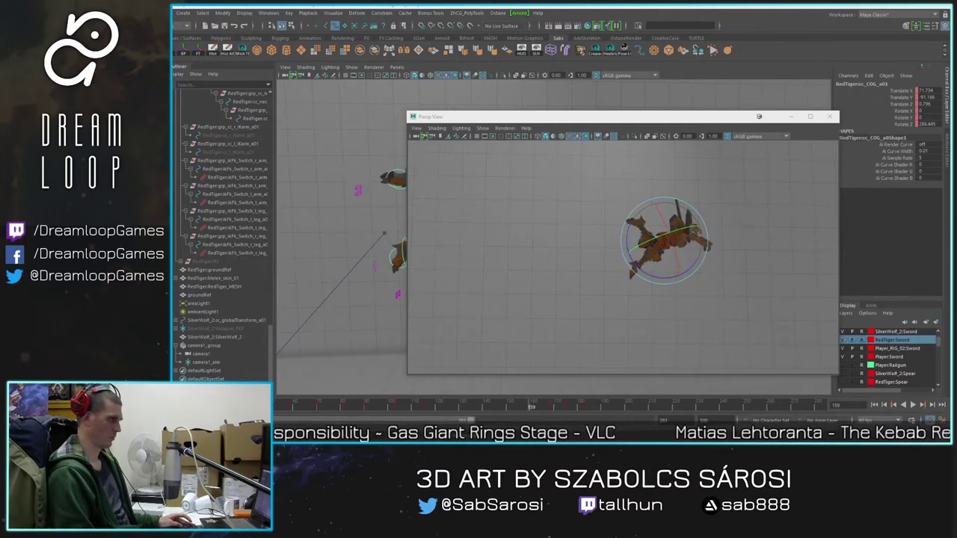
key("alt+v")
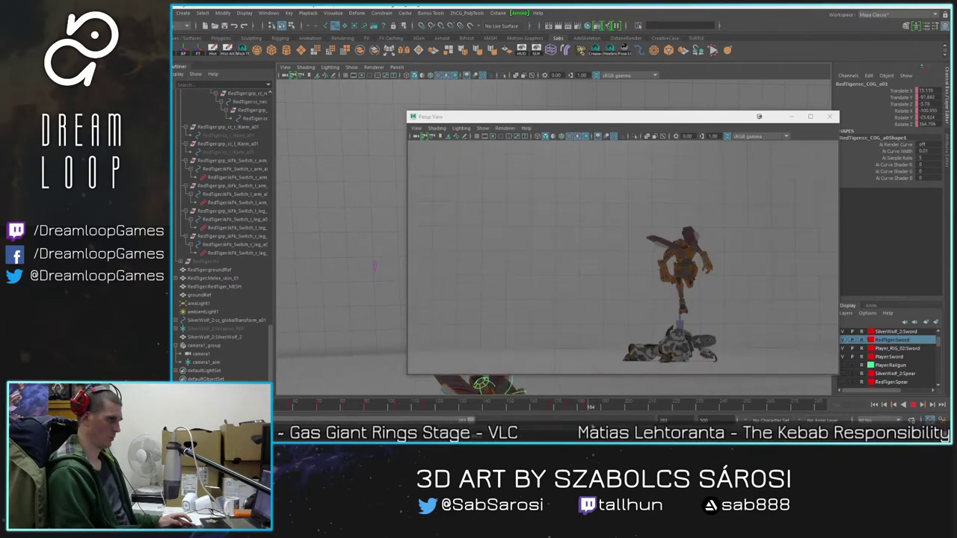
left_click_drag(605, 407, 358, 406)
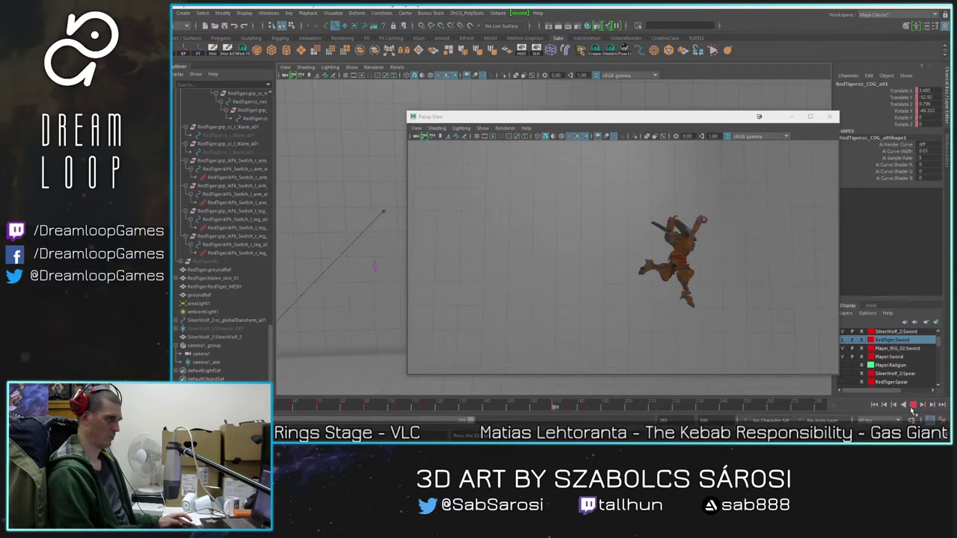
left_click(911, 407)
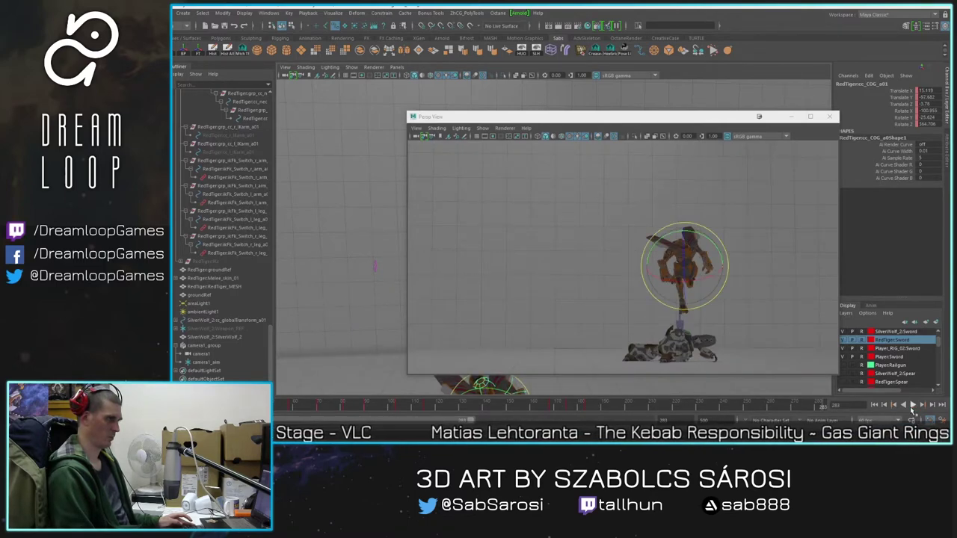
Step: At frame 283, select RedTiger's COG control in the landing pose and lower it toward the sword
left_click_drag(570, 118, 728, 143)
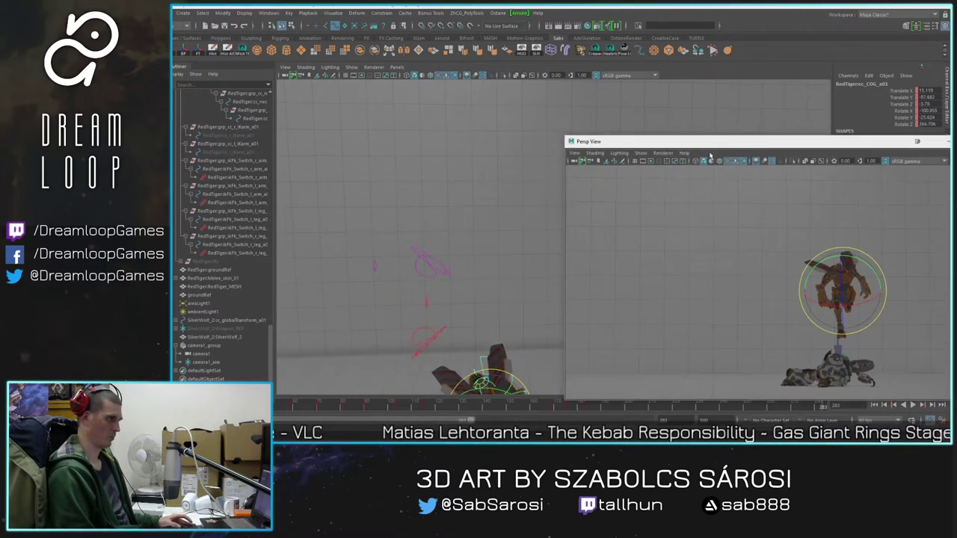
middle_click_drag(479, 374, 434, 236, "alt")
right_click_drag(434, 236, 473, 262, "alt")
left_click_drag(472, 262, 500, 288, "alt")
left_click(503, 177)
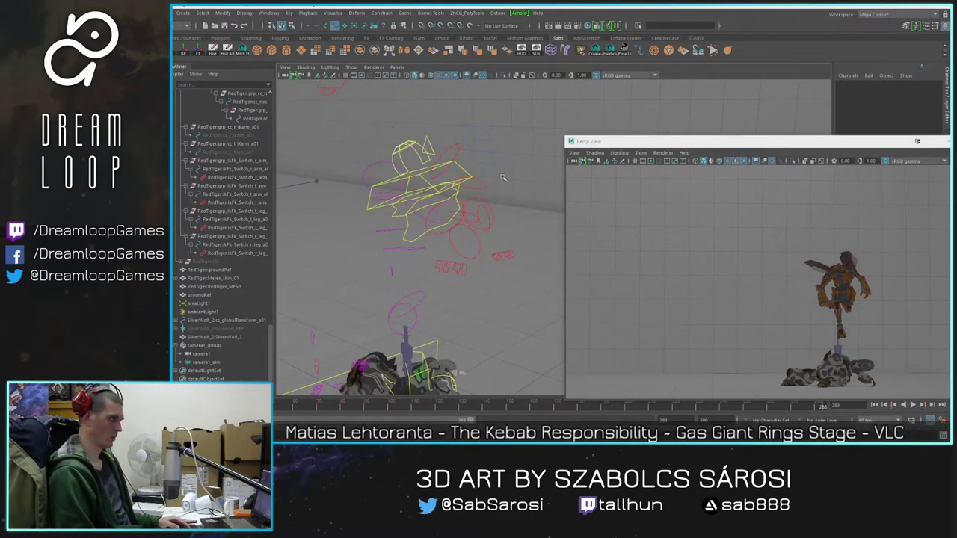
left_click(490, 153)
key("w")
left_click_drag(451, 180, 445, 222)
left_click_drag(433, 303, 410, 221, "alt")
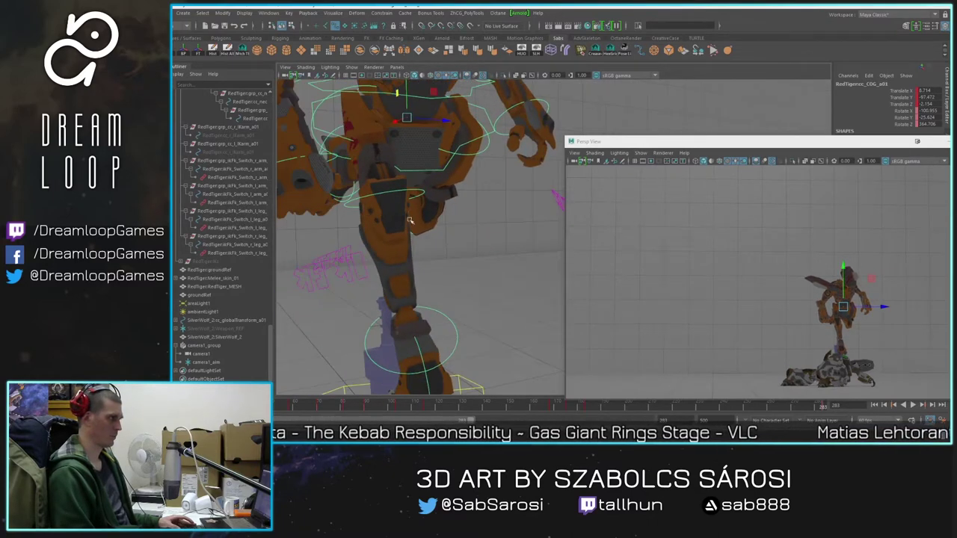
Step: Bend RedTiger's supporting right leg, with the thigh at about 119° in Z, and reposition the COG over the sword
left_click(371, 137)
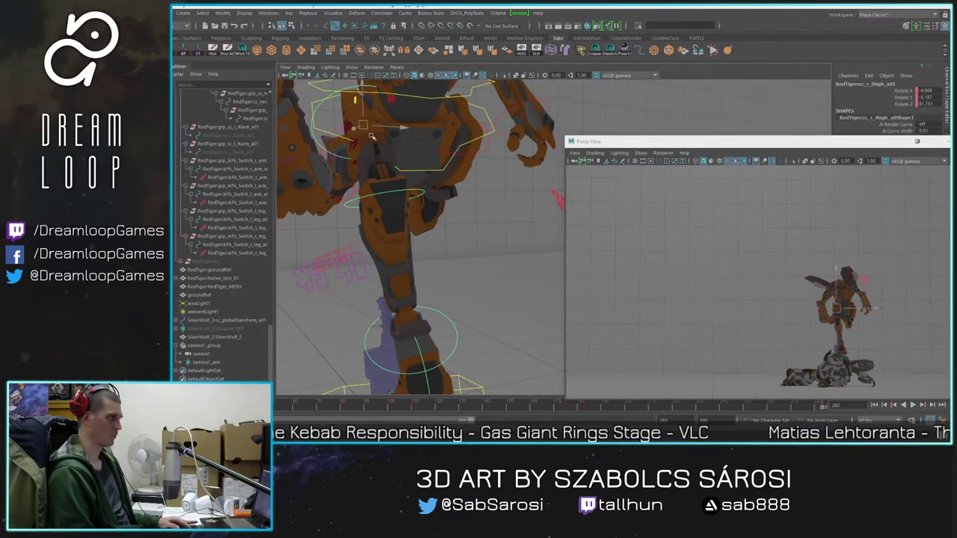
left_click_drag(371, 151, 388, 161)
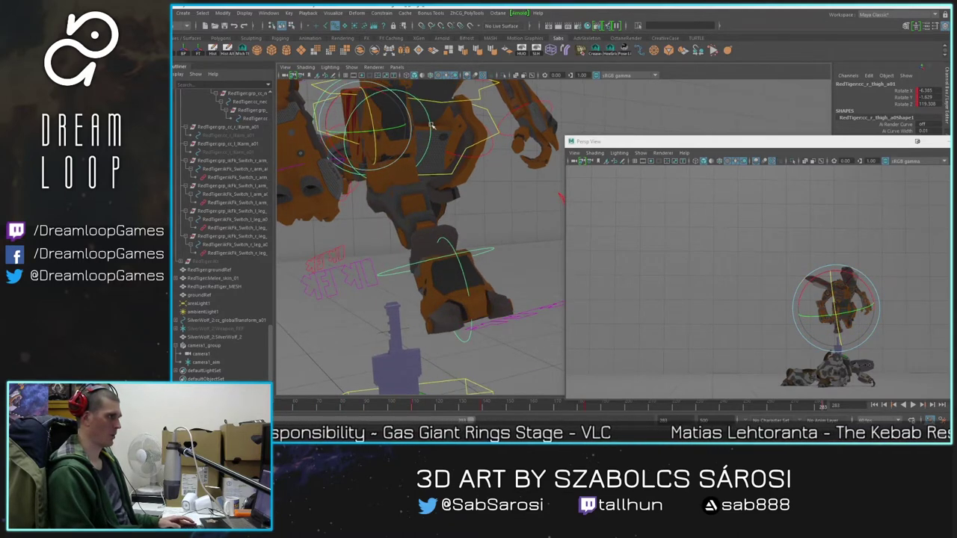
left_click(412, 144)
left_click_drag(398, 139, 450, 251)
left_click(463, 162)
key("w")
left_click_drag(382, 215, 400, 210)
Step: Spread RedTiger's upper arms for balance and bend the spine forward to about 38° in X and -22° in Z
left_click_drag(468, 280, 494, 256, "alt")
left_click(483, 163)
left_click_drag(491, 191, 433, 135)
left_click(478, 146)
middle_click_drag(415, 212, 425, 194, "alt")
left_click(347, 156)
mouse_move(372, 162)
left_mouse_down()
mouse_move(340, 155)
mouse_move(358, 158)
left_mouse_up()
left_click(484, 123)
left_click_drag(476, 125, 453, 157)
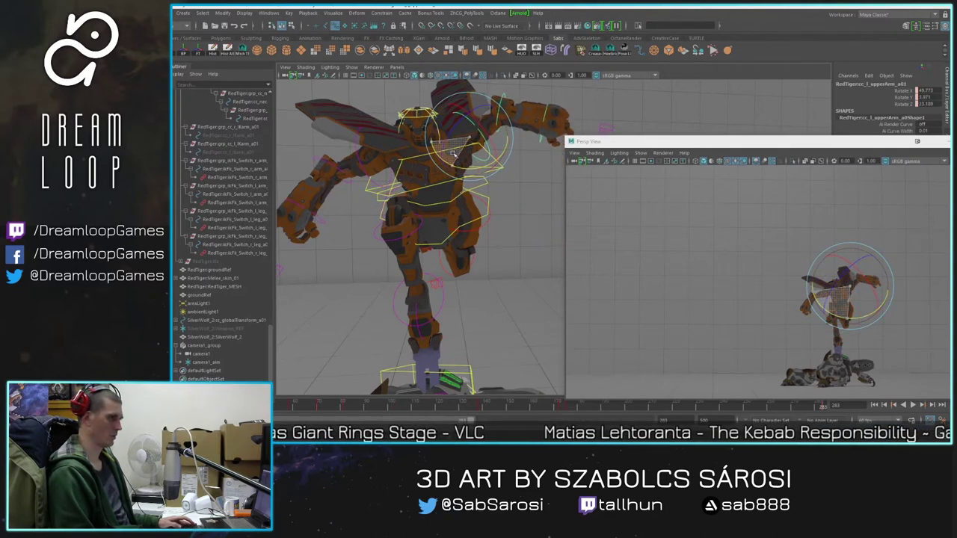
left_click(388, 190)
left_click_drag(412, 184, 426, 211)
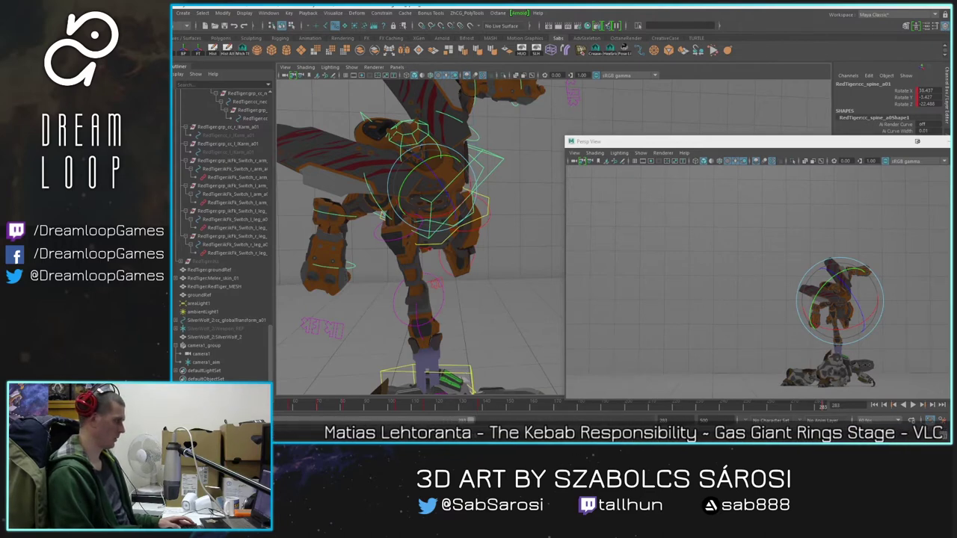
Step: Go to frame 124, select all of RedTiger's controls and play back the flip into the crouched landing up to frame 185
scroll(444, 228, "down", 5)
left_click_drag(480, 407, 448, 413)
scroll(434, 202, "down", 5)
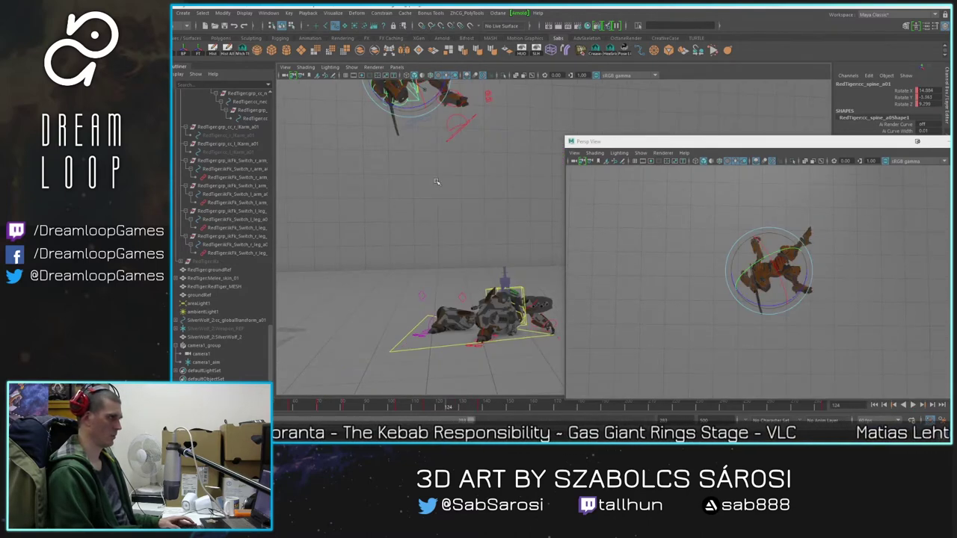
middle_click_drag(436, 185, 427, 243, "alt")
left_click_drag(501, 238, 500, 236)
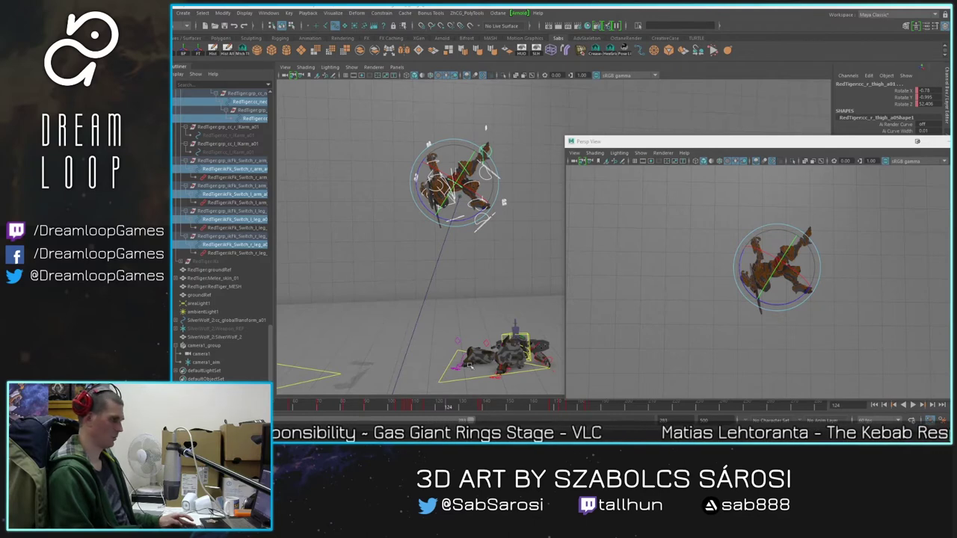
left_click_drag(492, 409, 398, 408)
key("alt+v")
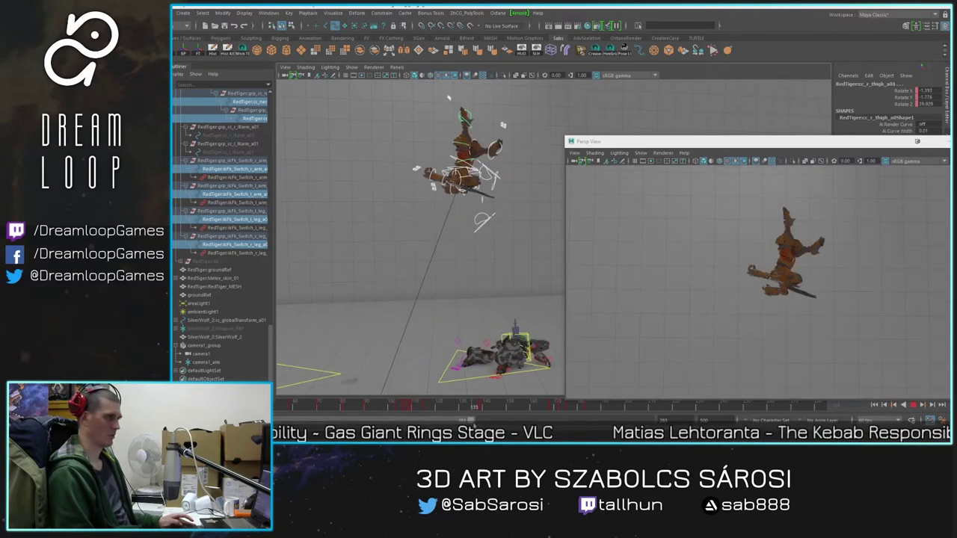
key("alt+v")
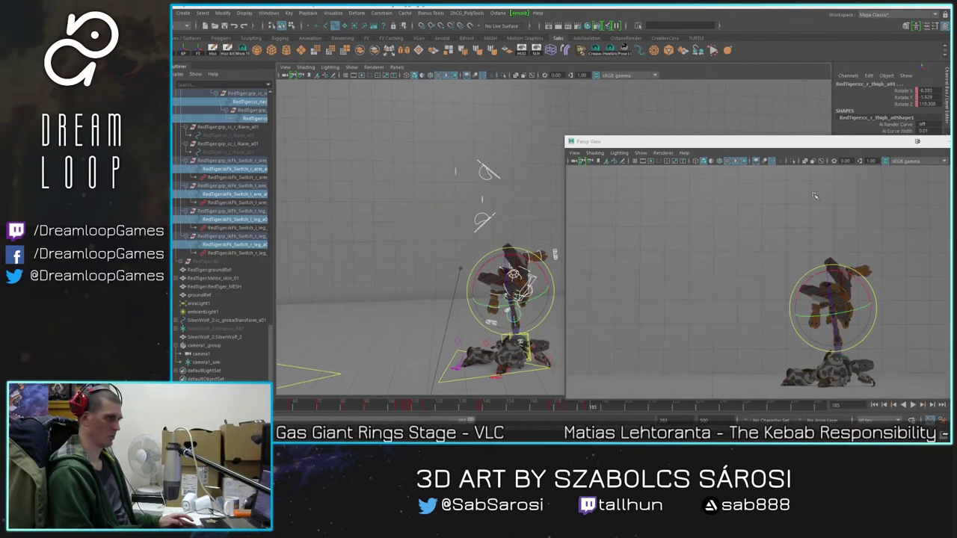
Step: Enlarge the floating camera view and play back the full animation in it to review the shot
left_click_drag(832, 148, 651, 105)
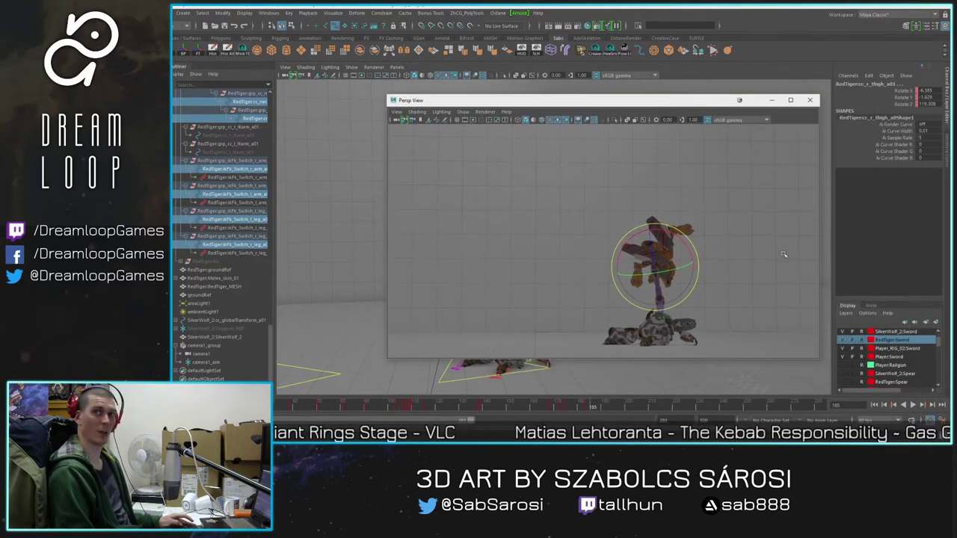
left_click_drag(857, 382, 865, 384)
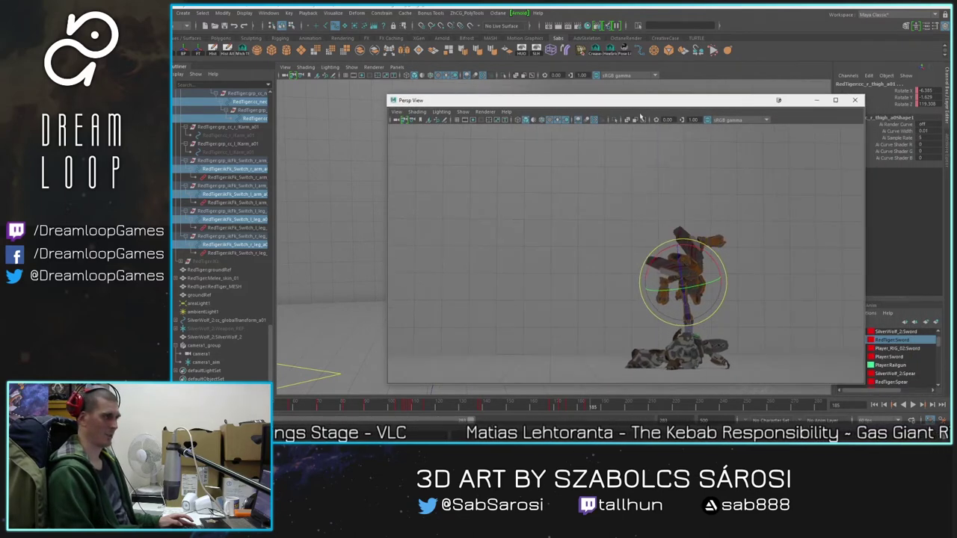
left_click_drag(650, 104, 589, 62)
left_click(915, 406)
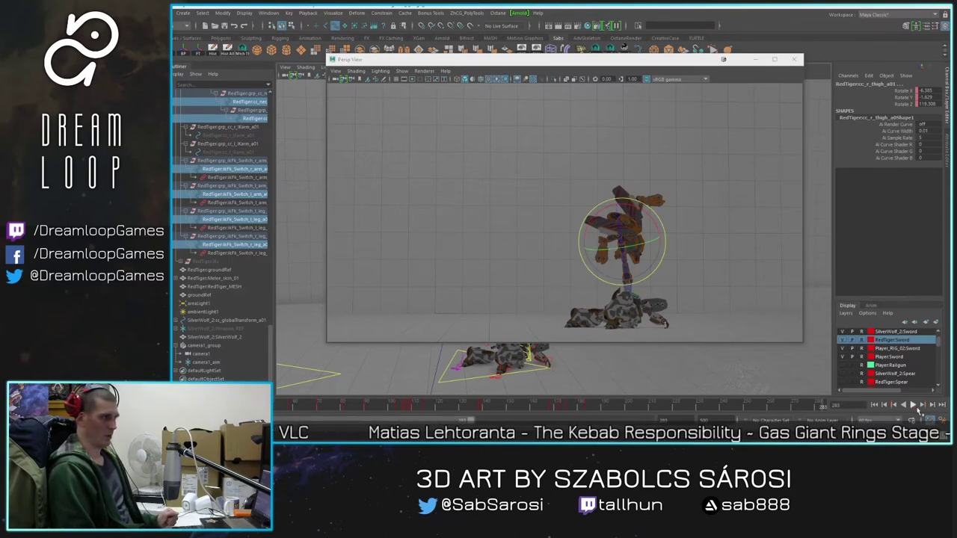
left_click(915, 407)
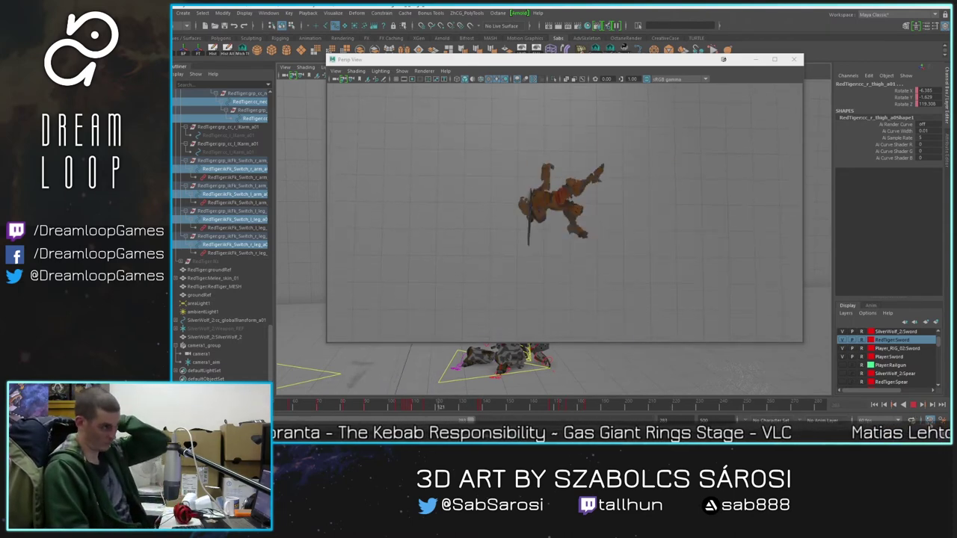
left_click(914, 406)
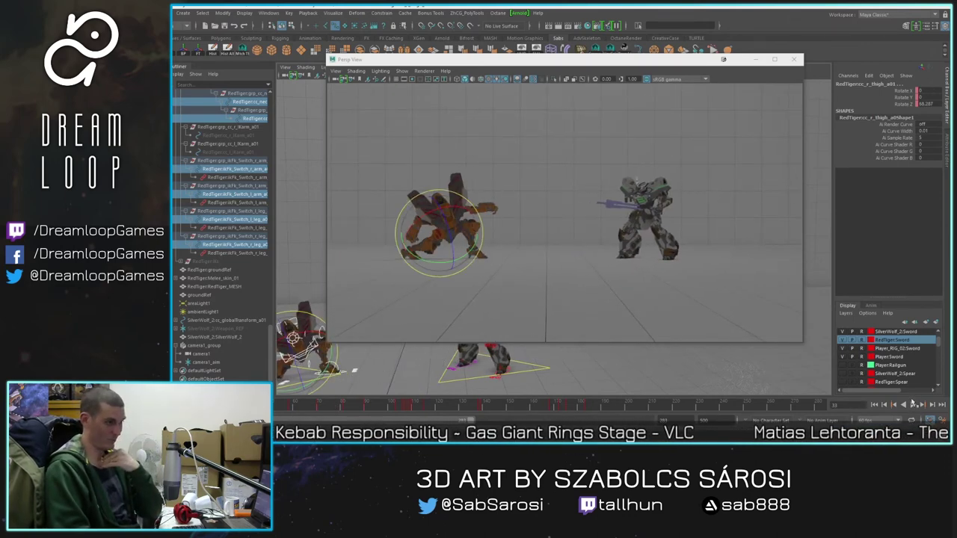
left_click(912, 405)
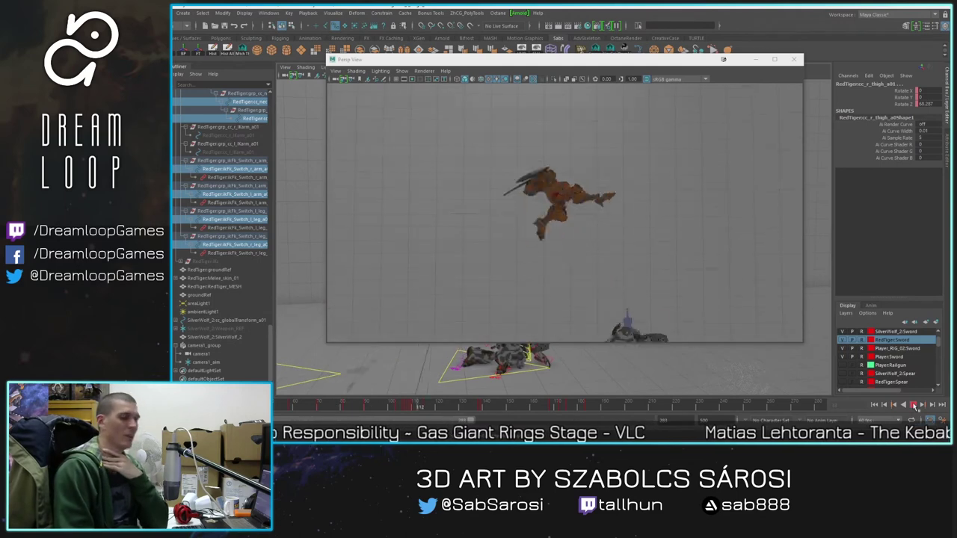